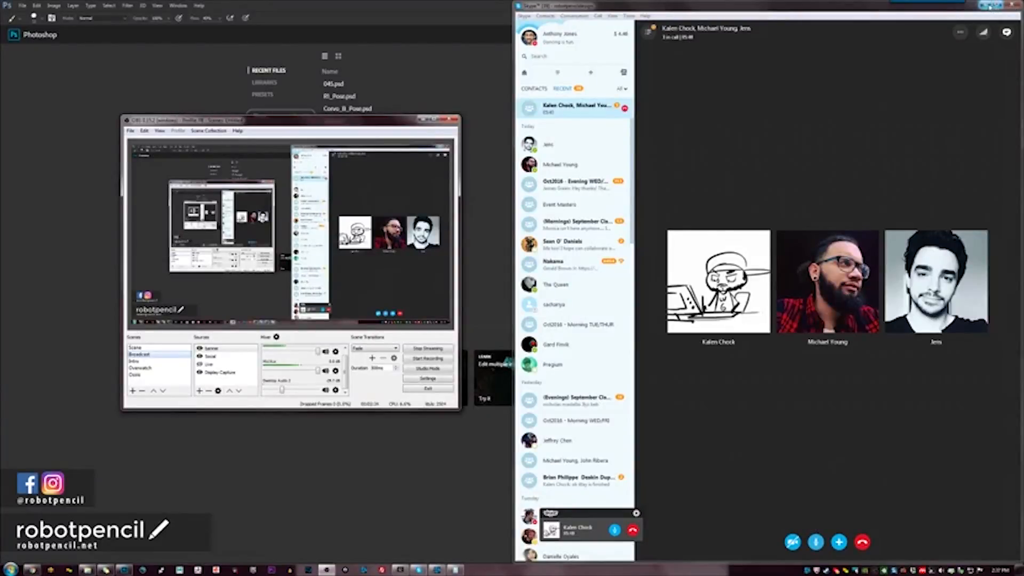
Clear away the call and recording windows and create a Letter document, 8.5 × 11 inches at 300 pixels/inch with a white background.
click(985, 5)
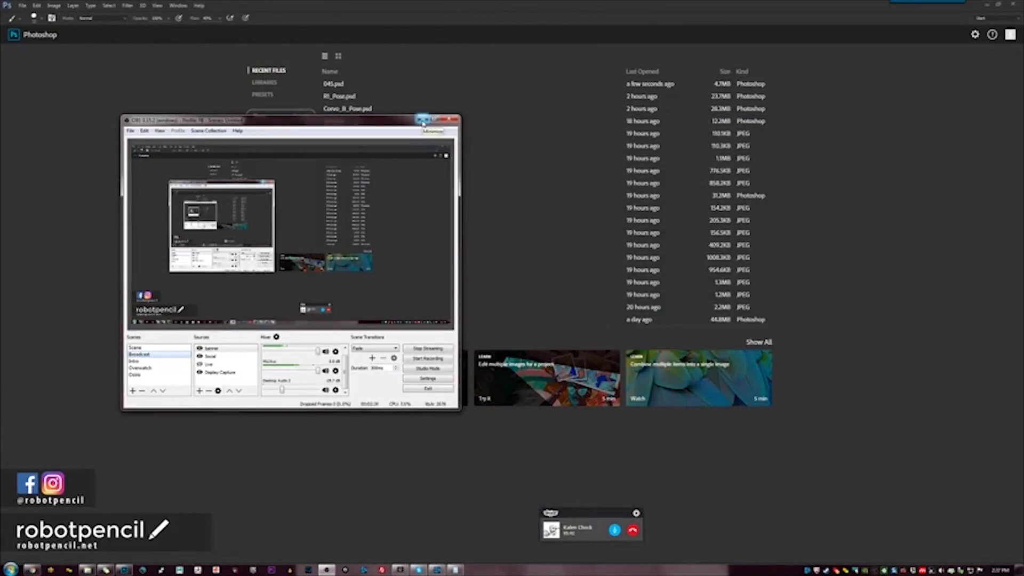
click(424, 119)
click(277, 115)
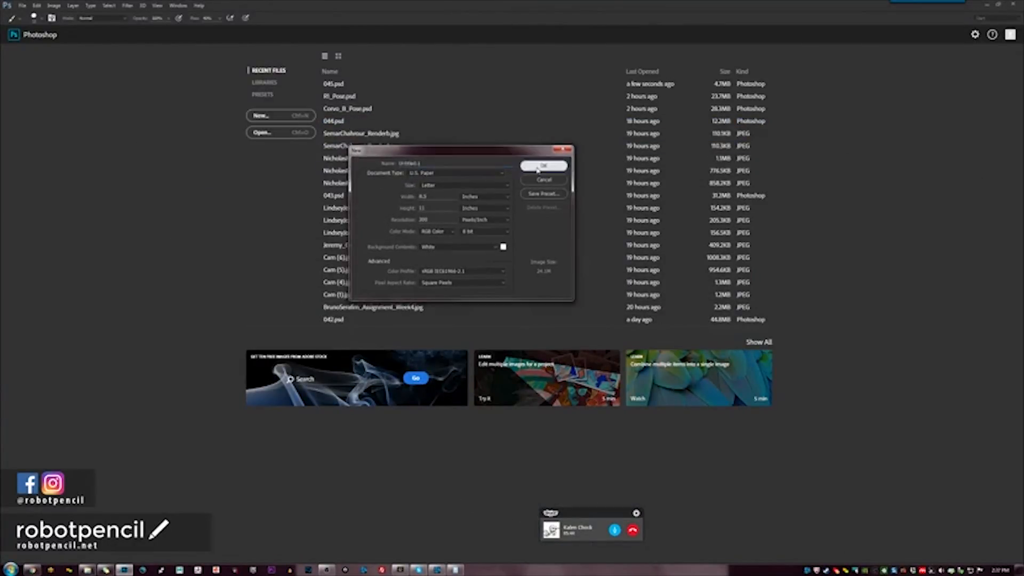
click(541, 167)
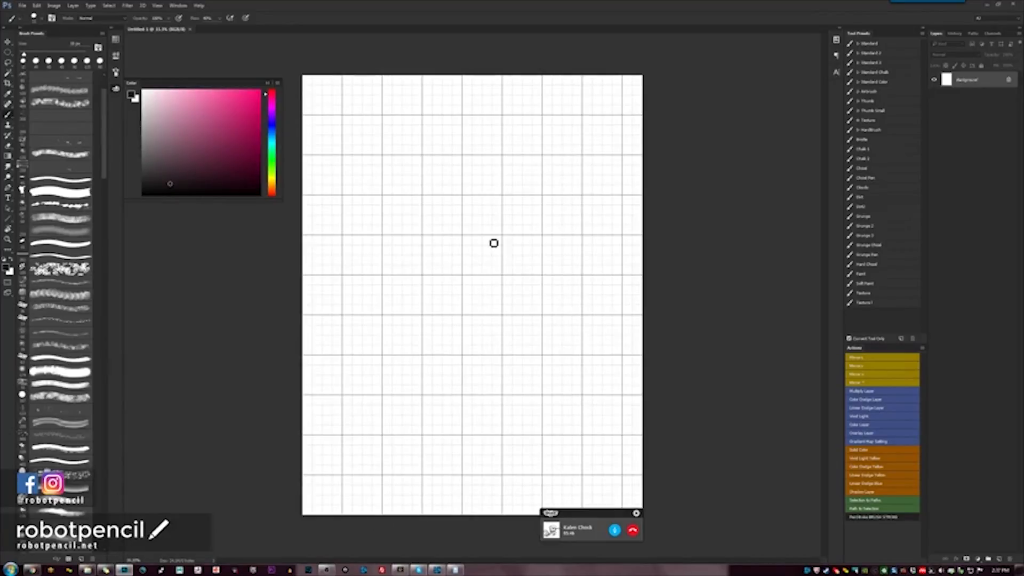
Clear the workspace by hiding the canvas grid and Color panel and moving the floating call window off the page.
key(ctrl+apostrophe)
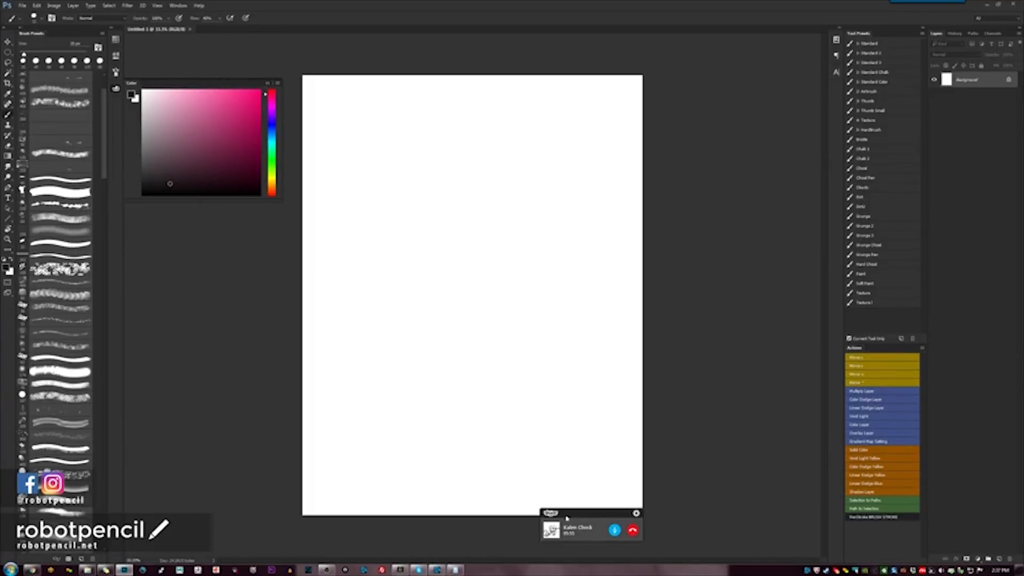
drag(580, 520, 752, 522)
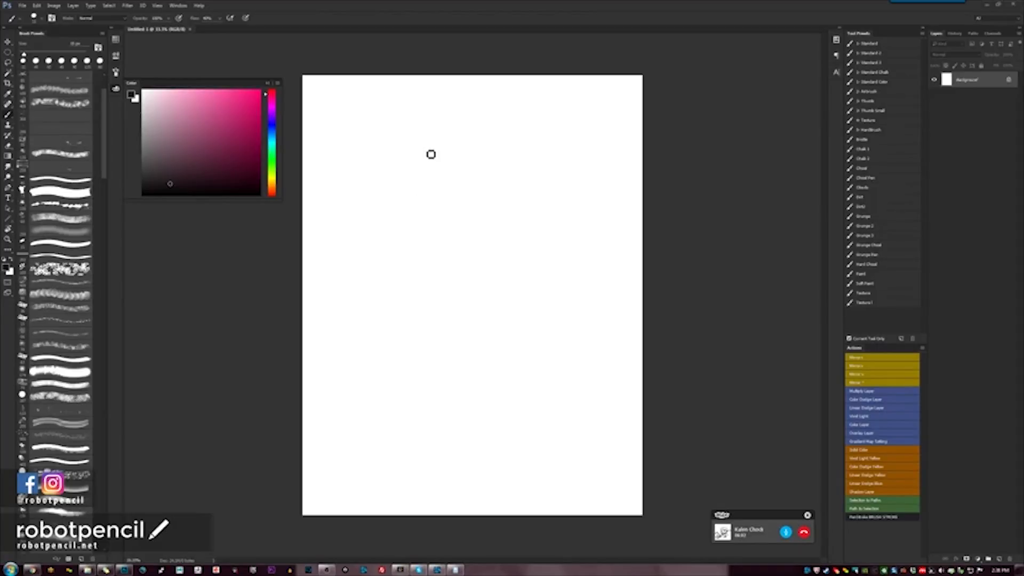
click(115, 87)
Create an empty layer above the Background and choose the Standard brush preset for sketching.
mouse_move(485, 140)
mouse_down()
mouse_move(531, 189)
mouse_move(503, 203)
mouse_up()
key(ctrl+z)
key(ctrl+shift+alt+n)
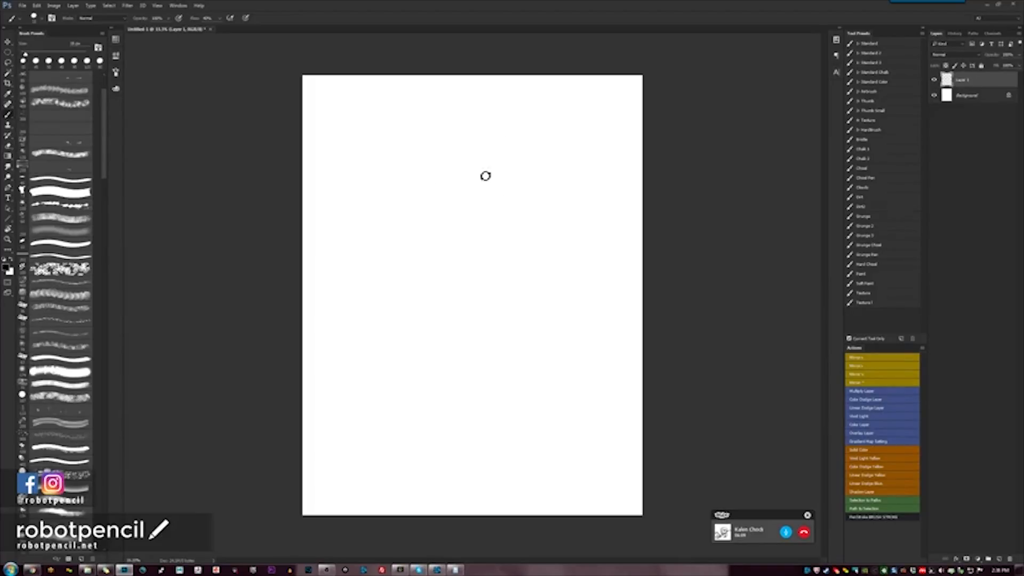
drag(501, 121, 485, 213)
key(ctrl+z)
click(893, 44)
mouse_move(504, 128)
mouse_down()
mouse_move(512, 208)
mouse_move(525, 152)
mouse_move(426, 225)
mouse_up()
key(ctrl+z)
key(ctrl+z)
key(ctrl+z)
mouse_move(536, 118)
mouse_down()
mouse_move(461, 114)
mouse_move(433, 217)
mouse_up()
key(ctrl+z)
mouse_move(485, 108)
mouse_down()
mouse_move(434, 144)
mouse_move(419, 203)
mouse_up()
drag(425, 202, 442, 216)
key(ctrl+z)
key(ctrl+z)
Sketch a large rounded head shape in the upper middle of the page with loose overlapping strokes.
drag(480, 114, 469, 221)
drag(429, 182, 531, 179)
drag(433, 128, 544, 175)
mouse_move(499, 121)
mouse_down()
mouse_move(540, 198)
mouse_move(400, 185)
mouse_move(458, 235)
mouse_move(507, 222)
mouse_up()
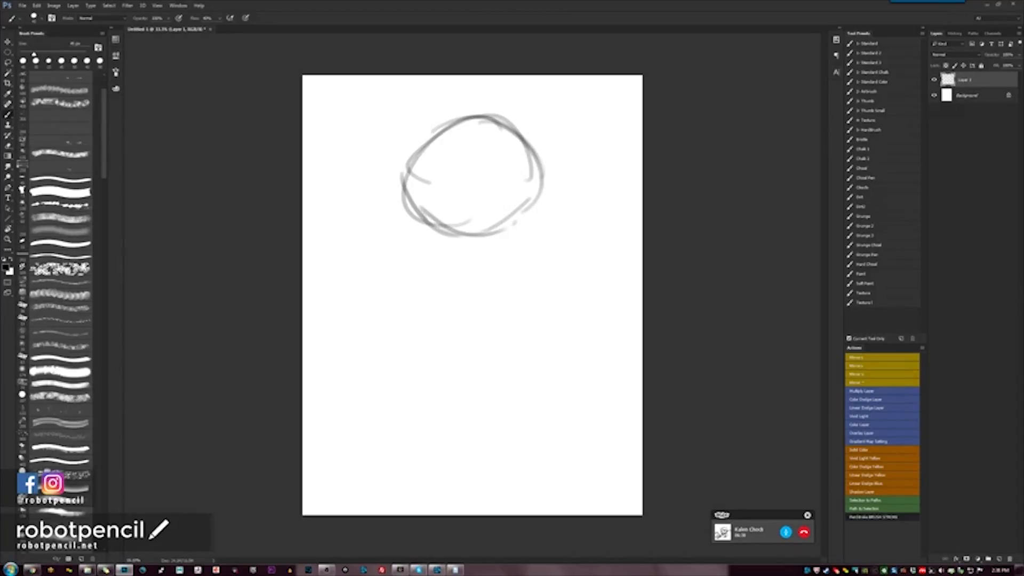
Sketch the creature's left-hand arm, running down from the head into a clenched fist.
drag(429, 221, 414, 271)
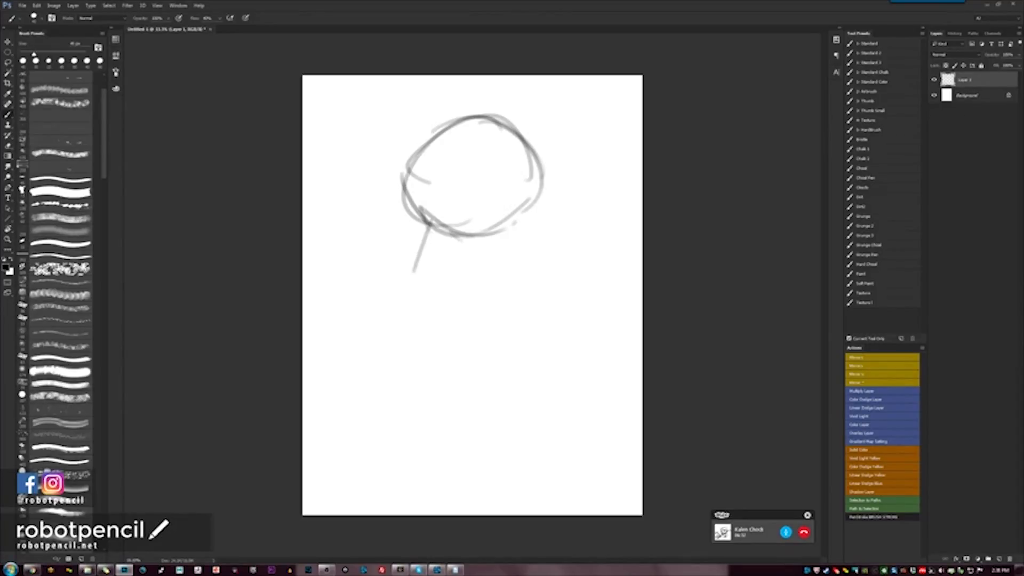
mouse_move(426, 220)
mouse_down()
mouse_move(385, 276)
mouse_move(392, 265)
mouse_move(377, 312)
mouse_up()
mouse_move(408, 276)
mouse_down()
mouse_move(402, 290)
mouse_move(376, 288)
mouse_move(396, 280)
mouse_move(386, 313)
mouse_move(406, 318)
mouse_up()
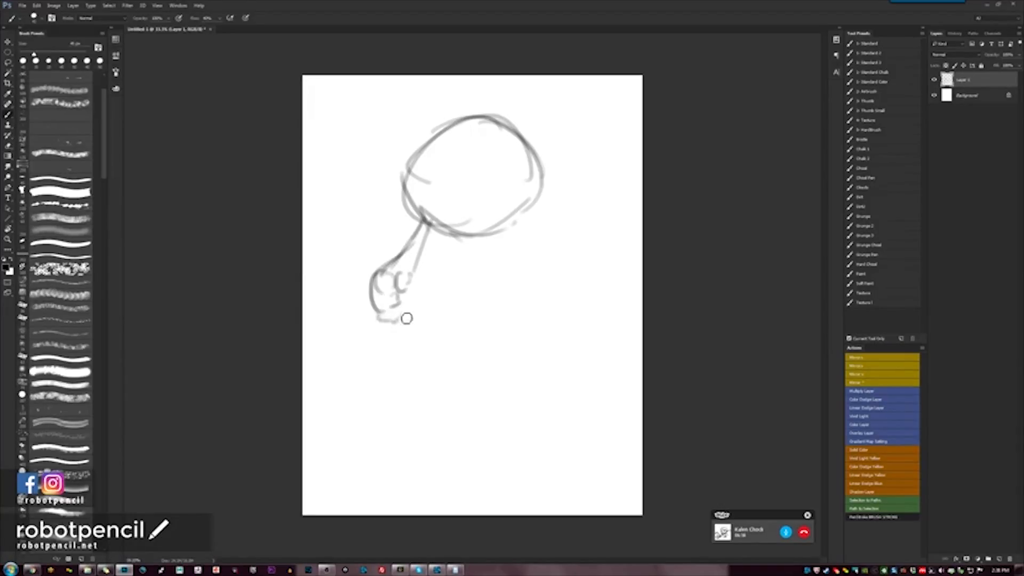
mouse_move(426, 221)
mouse_down()
mouse_move(430, 250)
mouse_move(411, 319)
mouse_up()
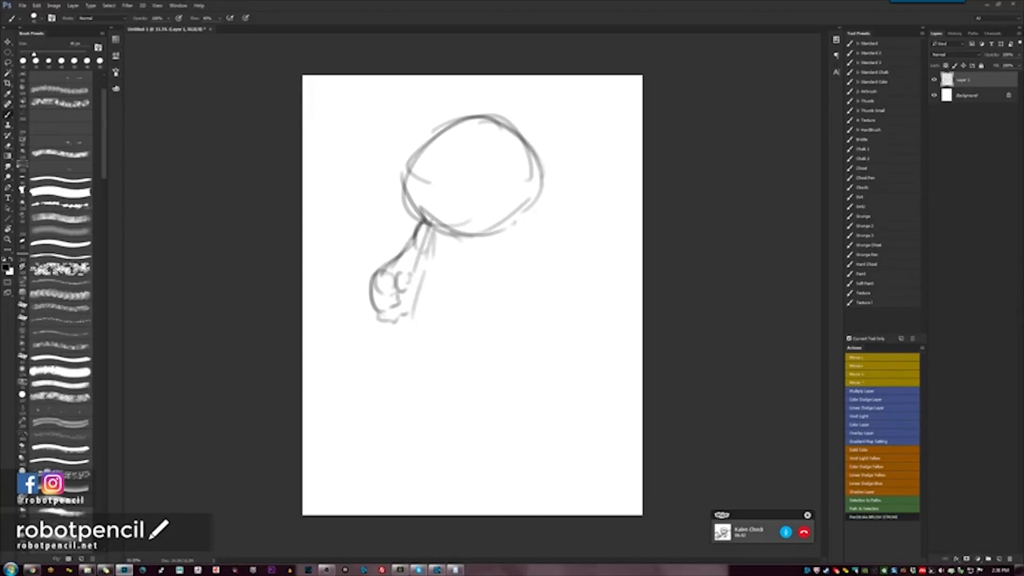
Sketch the matching right-hand arm with a clenched fist and an inner arm line.
mouse_move(534, 208)
mouse_down()
mouse_move(565, 291)
mouse_move(561, 302)
mouse_move(537, 272)
mouse_move(544, 310)
mouse_move(518, 287)
mouse_move(528, 304)
mouse_move(541, 299)
mouse_move(537, 280)
mouse_move(540, 297)
mouse_move(555, 300)
mouse_move(558, 285)
mouse_move(545, 303)
mouse_move(561, 319)
mouse_up()
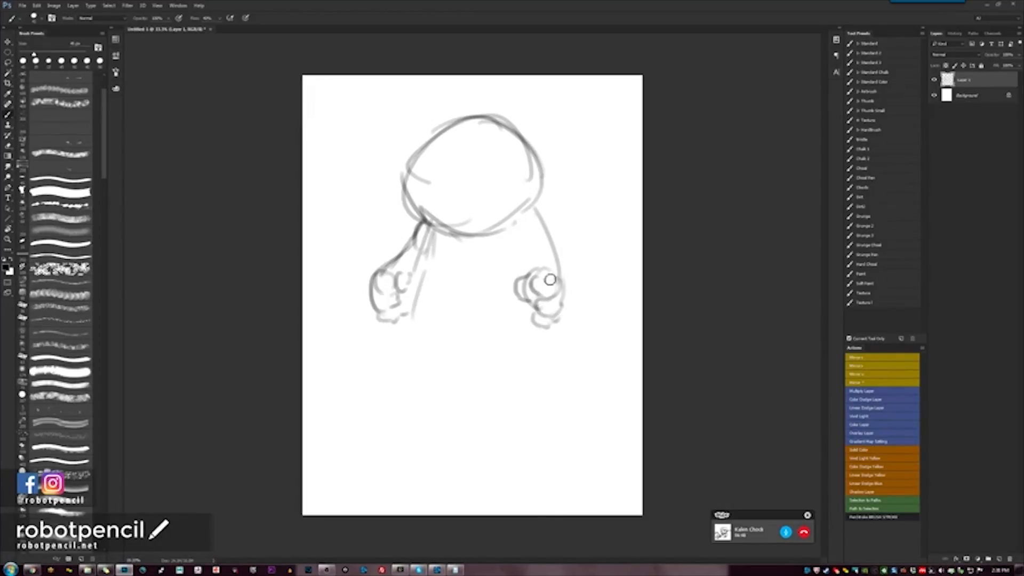
drag(550, 279, 552, 281)
mouse_move(519, 221)
mouse_down()
mouse_move(527, 263)
mouse_move(533, 210)
mouse_move(549, 241)
mouse_up()
Sketch the round belly between the arms and two short legs with feet beneath it.
mouse_move(431, 237)
mouse_down()
mouse_move(418, 331)
mouse_move(453, 335)
mouse_up()
drag(533, 312, 513, 338)
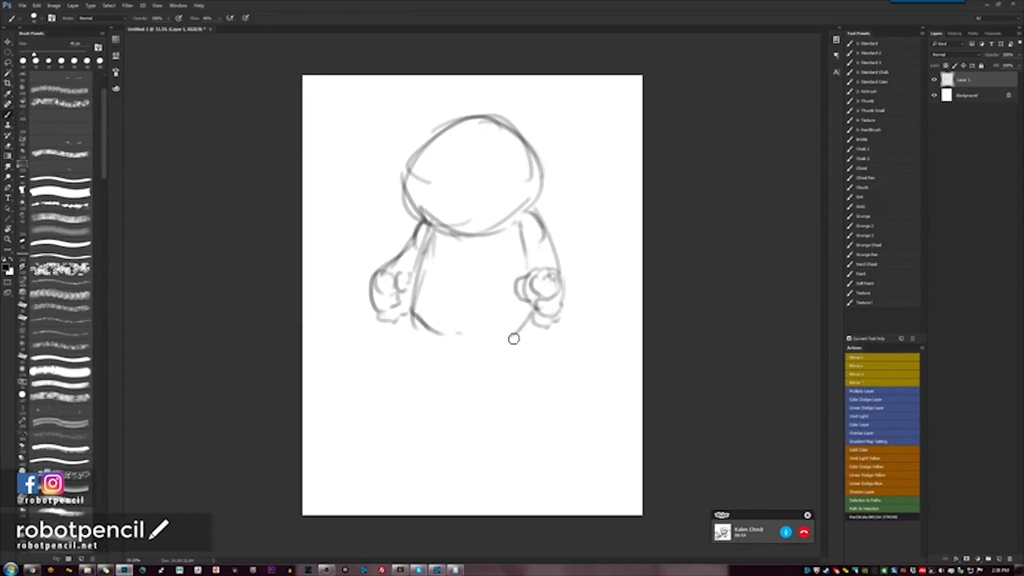
drag(423, 284, 404, 344)
mouse_move(414, 307)
mouse_down()
mouse_move(427, 376)
mouse_move(400, 395)
mouse_move(453, 397)
mouse_move(461, 360)
mouse_move(487, 369)
mouse_up()
drag(553, 326, 545, 387)
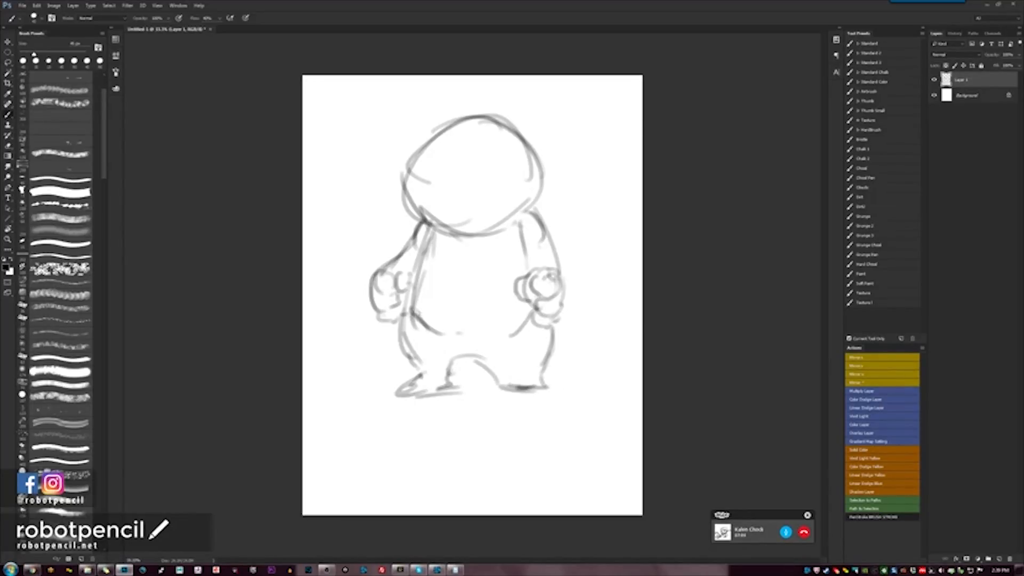
mouse_move(405, 300)
mouse_down()
mouse_move(434, 346)
mouse_move(520, 337)
mouse_move(535, 319)
mouse_up()
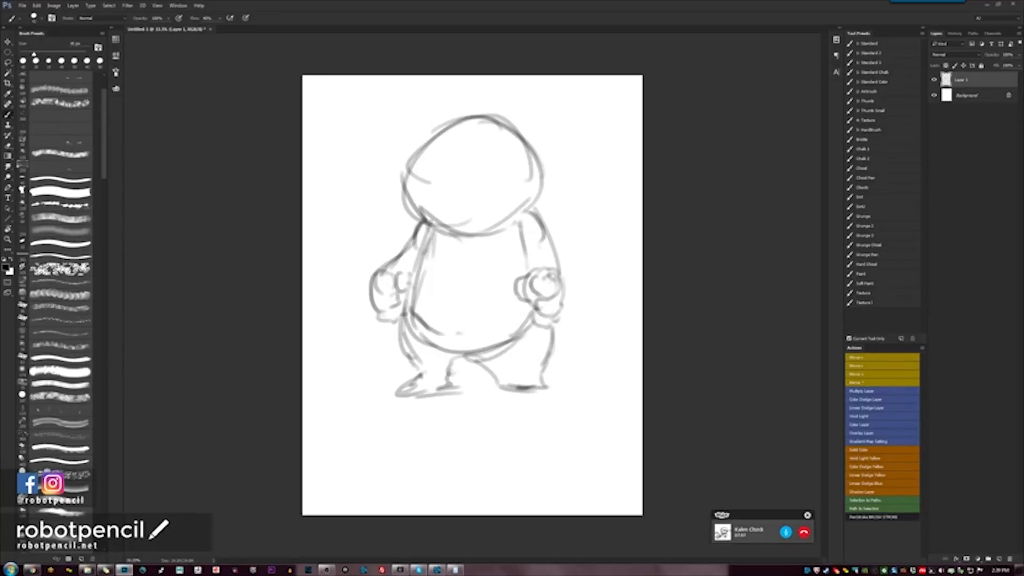
Move the whole character sketch down toward the middle of the page.
key(v)
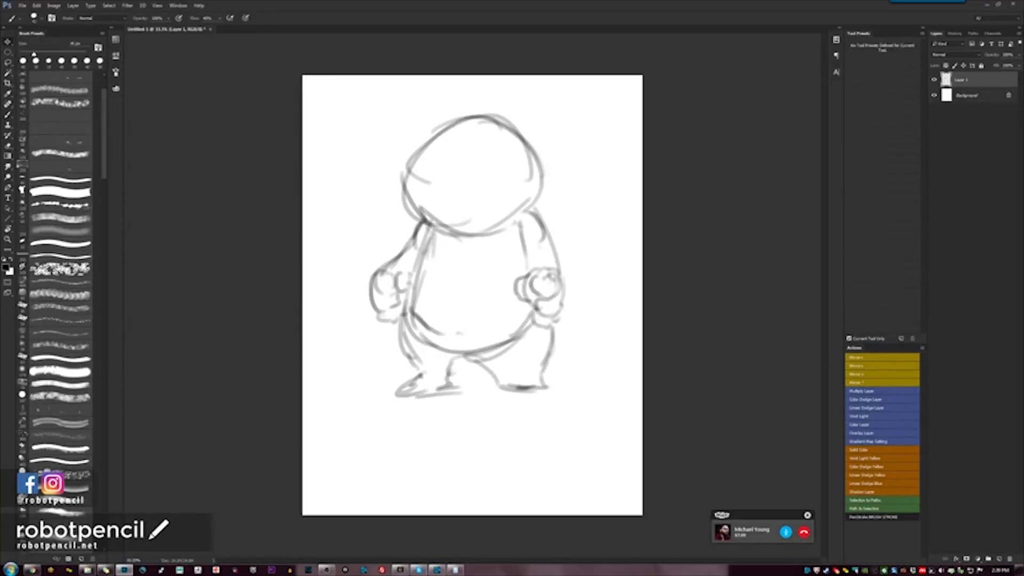
mouse_move(469, 192)
mouse_down()
mouse_move(471, 240)
mouse_move(467, 229)
mouse_up()
key(b)
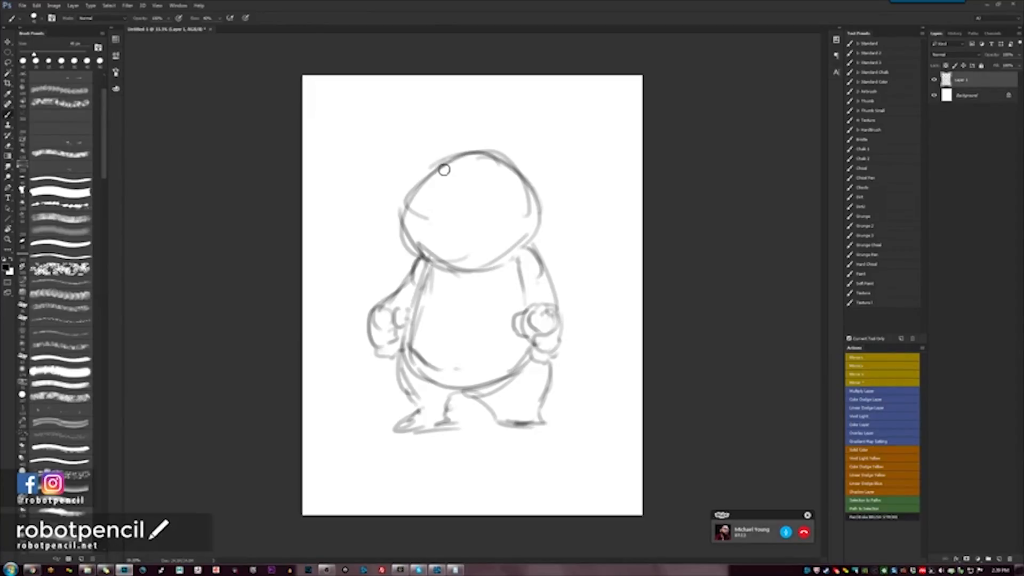
Sketch a small pointed horn on the left side of the head.
mouse_move(444, 170)
mouse_down()
mouse_move(425, 155)
mouse_move(422, 177)
mouse_up()
drag(512, 168, 536, 184)
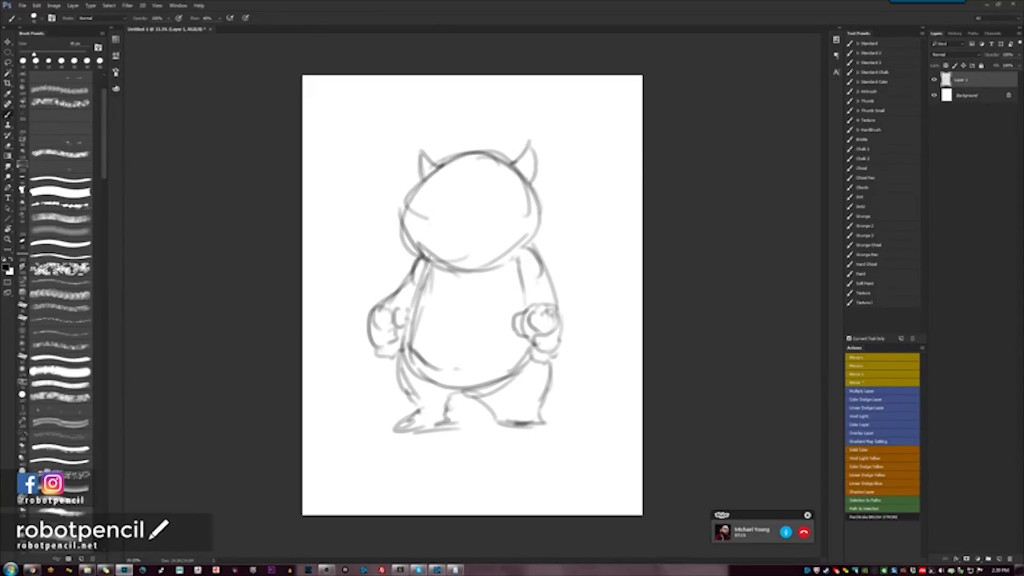
key(ctrl+z)
Sketch the face with a scowling brow, narrow eyes, pointed side ears, a wide toothy mouth and a chin fold.
mouse_move(414, 187)
mouse_down()
mouse_move(395, 238)
mouse_move(437, 214)
mouse_move(427, 202)
mouse_move(446, 212)
mouse_move(505, 204)
mouse_up()
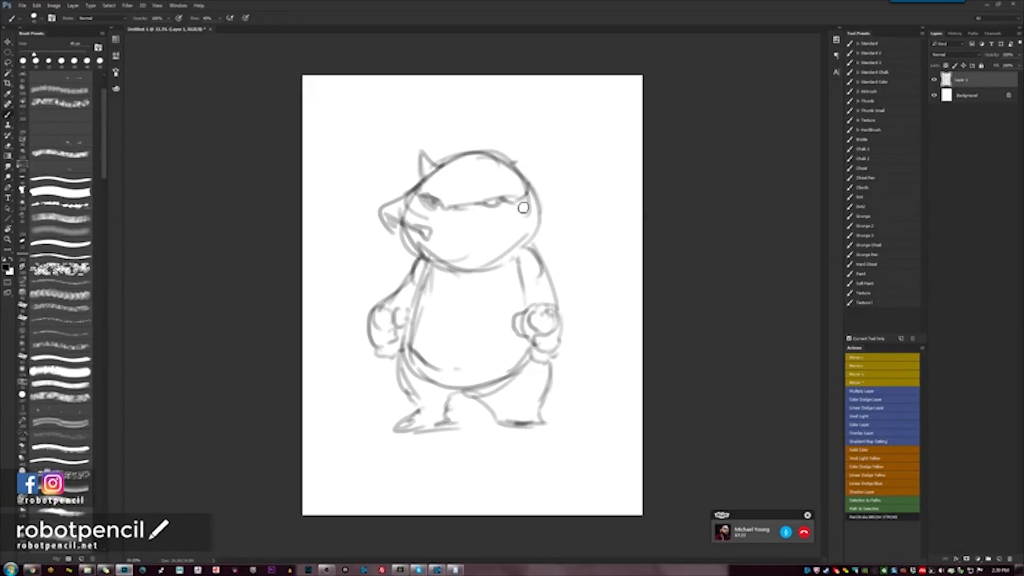
mouse_move(526, 194)
mouse_down()
mouse_move(559, 206)
mouse_move(558, 220)
mouse_move(519, 224)
mouse_up()
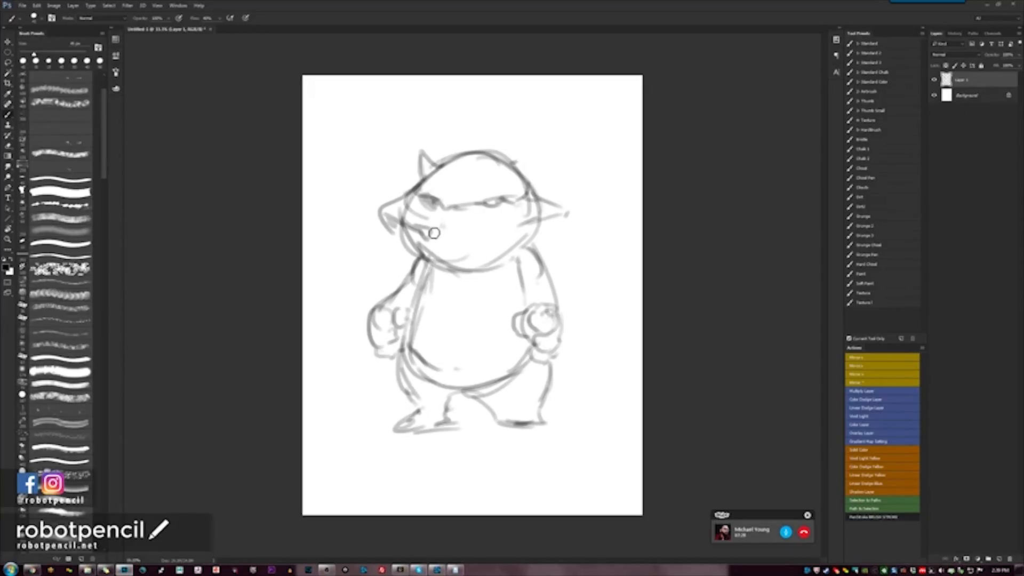
mouse_move(429, 226)
mouse_down()
mouse_move(484, 233)
mouse_move(427, 214)
mouse_move(435, 224)
mouse_up()
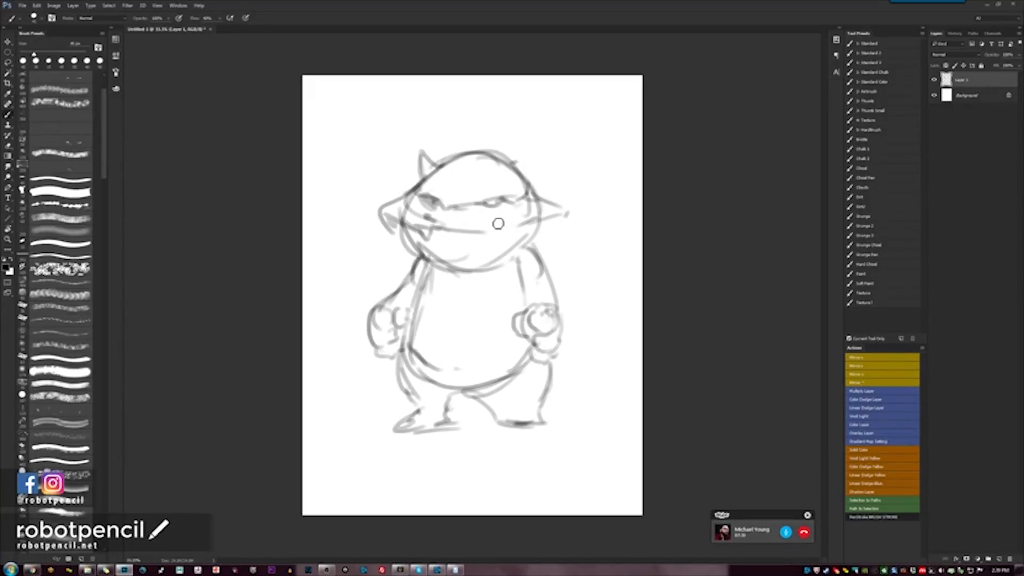
mouse_move(498, 223)
mouse_down()
mouse_move(473, 232)
mouse_move(495, 238)
mouse_move(537, 218)
mouse_up()
mouse_move(467, 241)
mouse_down()
mouse_move(451, 249)
mouse_move(469, 233)
mouse_move(450, 290)
mouse_move(501, 279)
mouse_move(528, 256)
mouse_move(426, 262)
mouse_up()
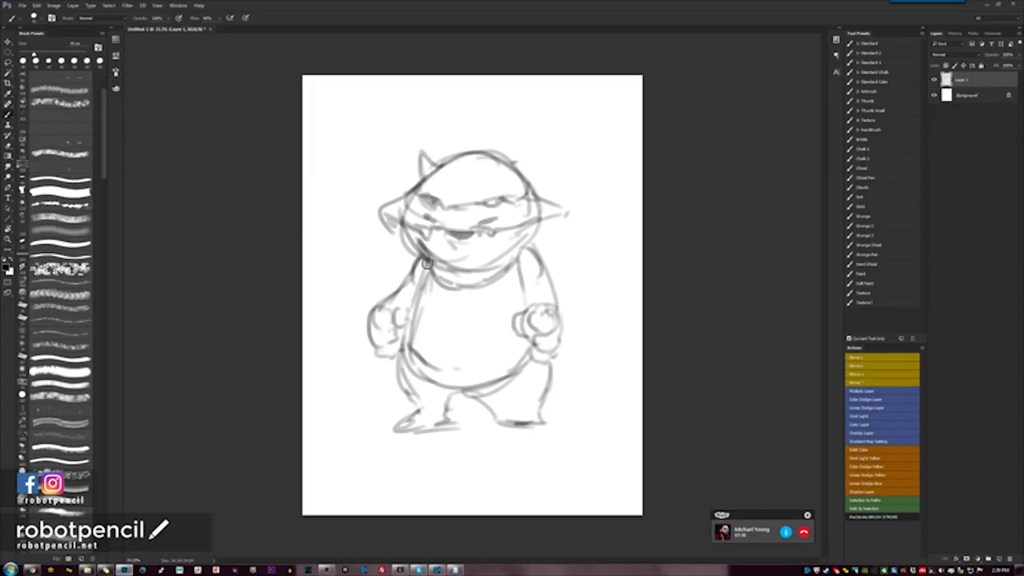
Lasso the head and enlarge it slightly with Free Transform relative to the body.
key(l)
mouse_move(592, 219)
mouse_down()
mouse_move(524, 253)
mouse_move(497, 286)
mouse_move(422, 296)
mouse_move(385, 257)
mouse_move(385, 124)
mouse_move(608, 237)
mouse_up()
key(ctrl+t)
mouse_move(612, 103)
mouse_down()
mouse_move(655, 80)
mouse_move(642, 95)
mouse_up()
key(Return)
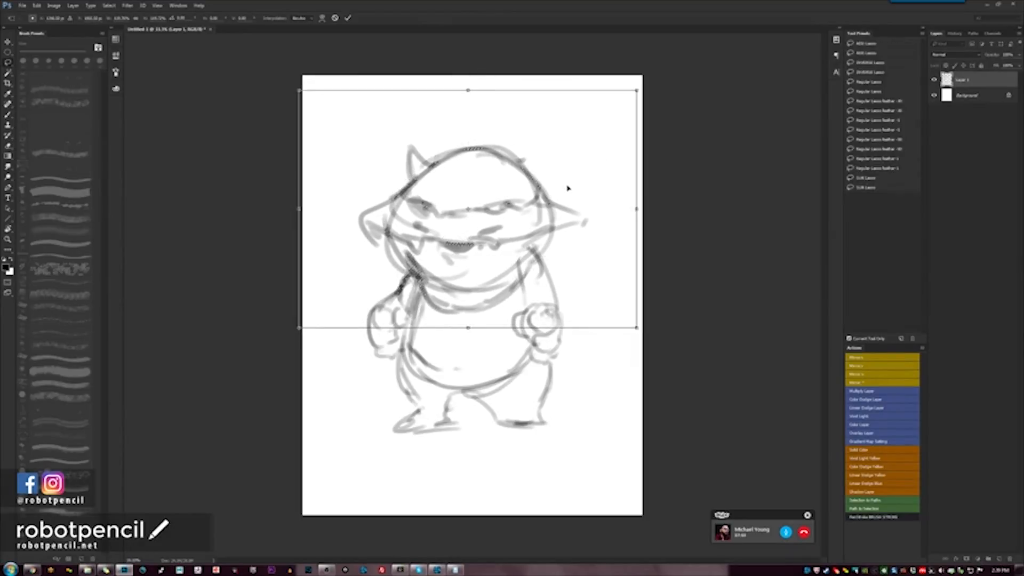
key(ctrl+d)
Sketch the second horn on the right side of the head and erase the tips of both ears.
key(b)
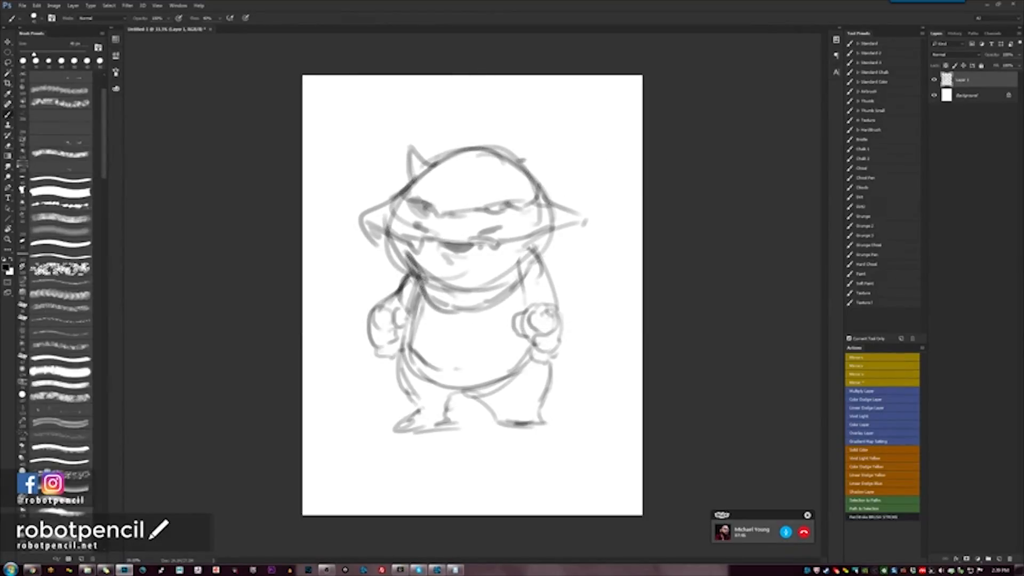
drag(520, 163, 544, 174)
key(e)
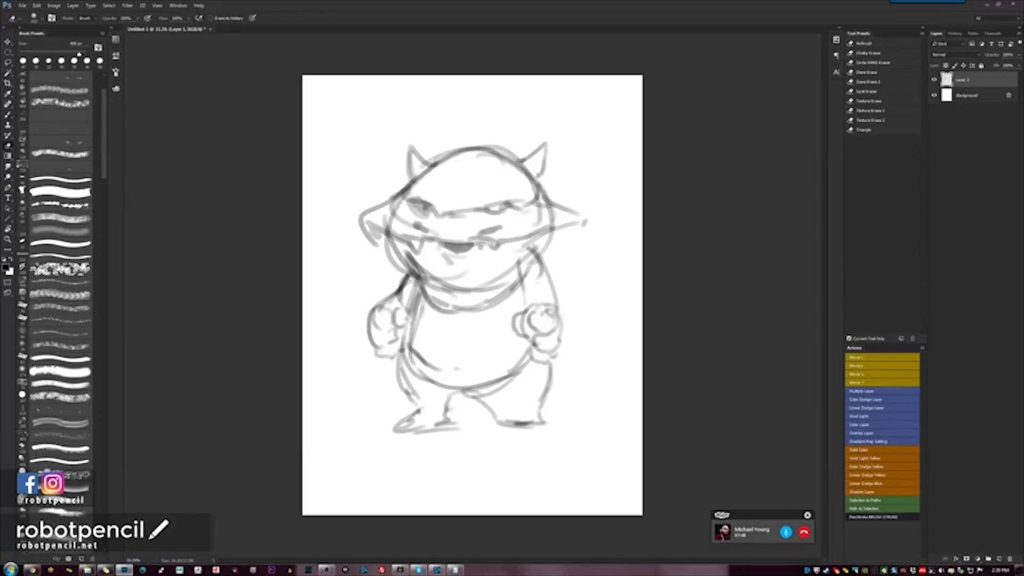
mouse_move(368, 234)
mouse_down()
mouse_move(392, 200)
mouse_move(381, 235)
mouse_up()
drag(579, 218, 552, 210)
key(b)
mouse_move(418, 186)
mouse_down()
mouse_move(372, 212)
mouse_move(377, 237)
mouse_move(354, 242)
mouse_move(333, 279)
mouse_up()
key(ctrl+alt+z)
key(ctrl+alt+z)
key(ctrl+alt+z)
mouse_move(392, 193)
mouse_down()
mouse_move(327, 258)
mouse_move(361, 280)
mouse_move(378, 279)
mouse_move(364, 259)
mouse_move(385, 273)
mouse_up()
key(ctrl+alt+z)
Sketch large, wide drooping ears extending outward from both sides of the head.
drag(405, 234, 382, 240)
mouse_move(528, 237)
mouse_down()
mouse_move(558, 233)
mouse_move(579, 241)
mouse_move(523, 284)
mouse_move(571, 269)
mouse_up()
mouse_move(543, 197)
mouse_down()
mouse_move(607, 214)
mouse_move(605, 232)
mouse_move(551, 270)
mouse_move(553, 280)
mouse_move(605, 270)
mouse_move(620, 251)
mouse_move(614, 219)
mouse_up()
mouse_move(351, 222)
mouse_down()
mouse_move(319, 262)
mouse_move(376, 275)
mouse_move(381, 335)
mouse_move(411, 309)
mouse_up()
Erase the old arms, belly and legs below the head down to a faint trace.
key(e)
drag(533, 298, 539, 368)
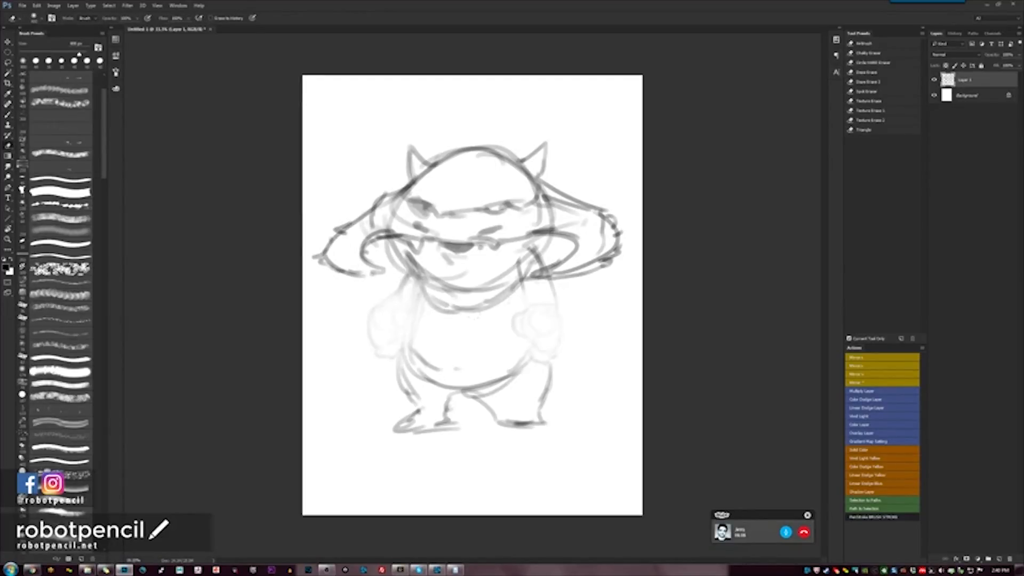
mouse_move(376, 314)
mouse_down()
mouse_move(405, 384)
mouse_move(470, 424)
mouse_move(539, 373)
mouse_up()
Sketch the outer contours of two longer, broader arms sloping down from beneath the head.
key(b)
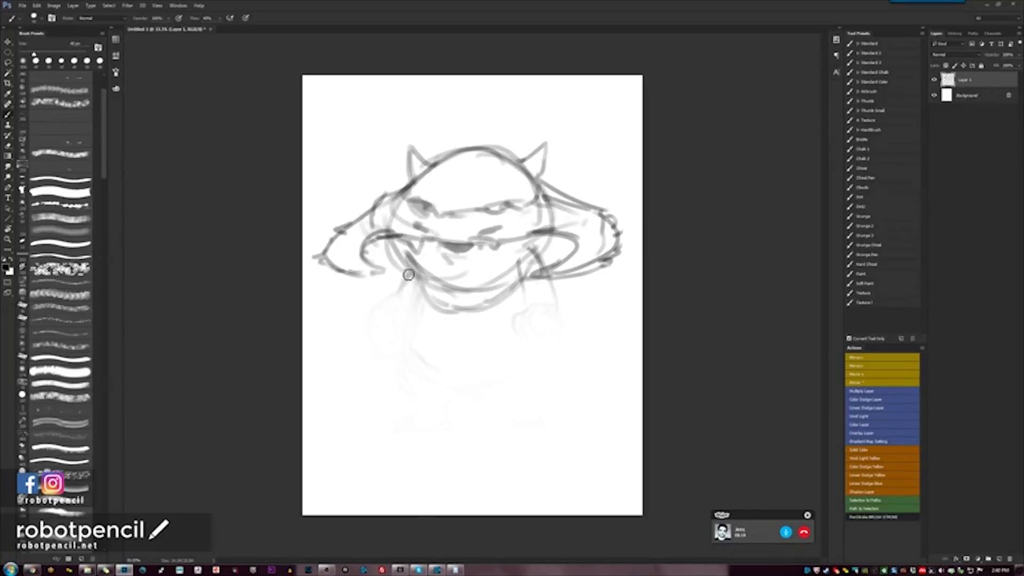
mouse_move(408, 274)
mouse_down()
mouse_move(368, 319)
mouse_move(350, 361)
mouse_move(359, 379)
mouse_up()
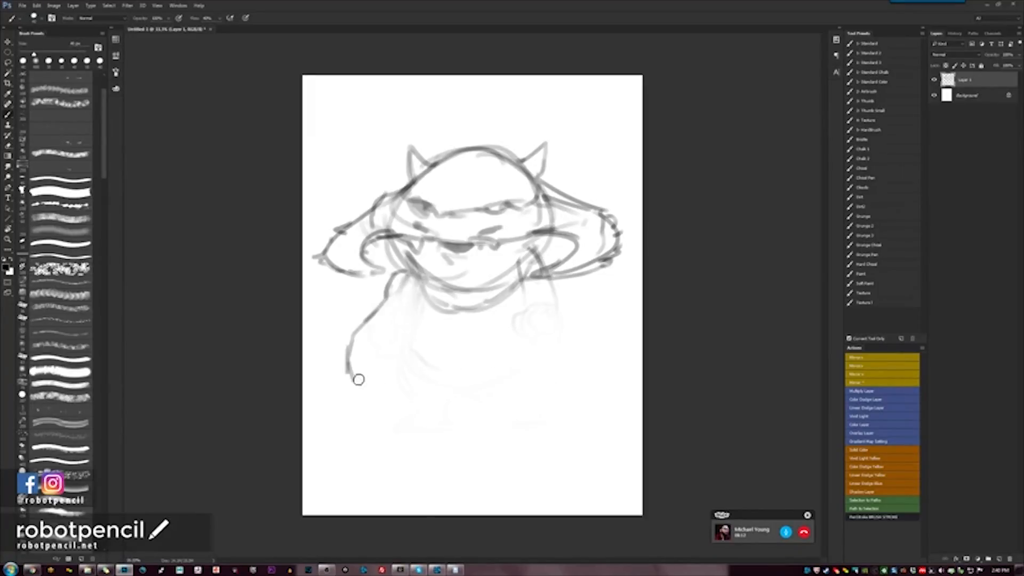
mouse_move(551, 277)
mouse_down()
mouse_move(589, 355)
mouse_move(574, 384)
mouse_up()
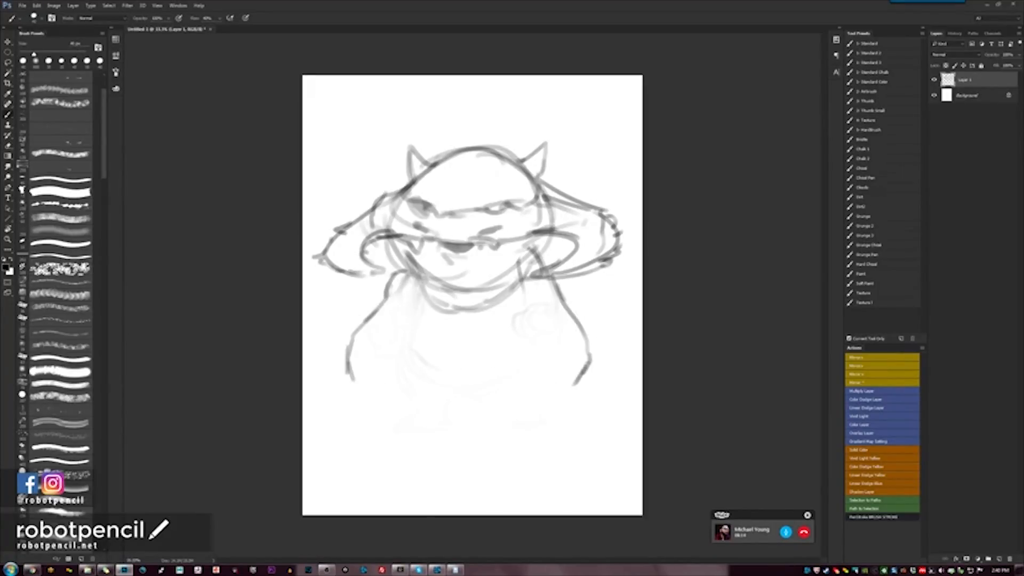
Sketch the right-hand hand with a rounded thumb and long curved fingers, cleaning up stray lines with the Eraser.
drag(537, 353, 550, 410)
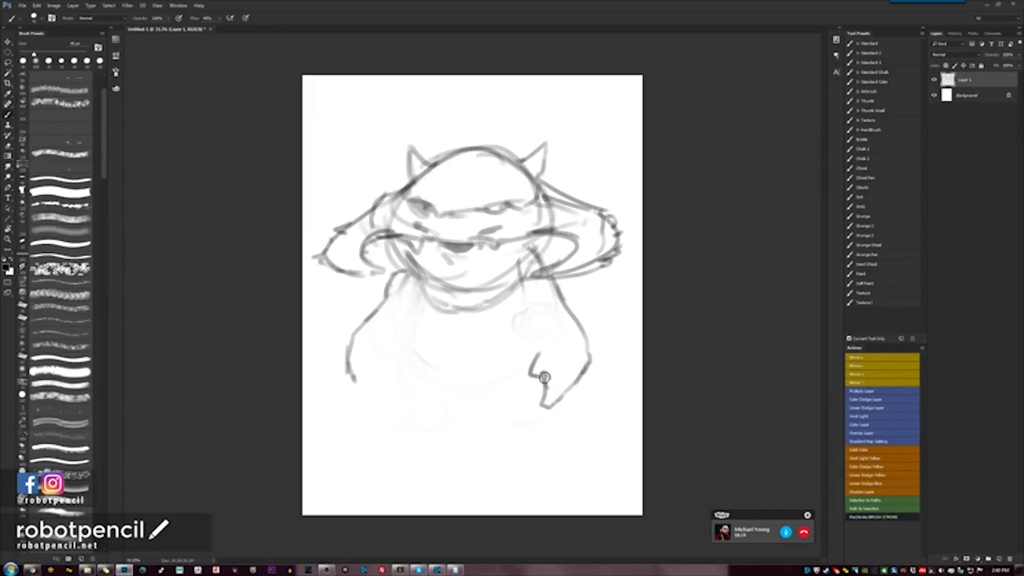
mouse_move(538, 356)
mouse_down()
mouse_move(529, 373)
mouse_move(544, 337)
mouse_move(563, 360)
mouse_move(522, 383)
mouse_move(552, 344)
mouse_move(526, 373)
mouse_up()
key(e)
key(b)
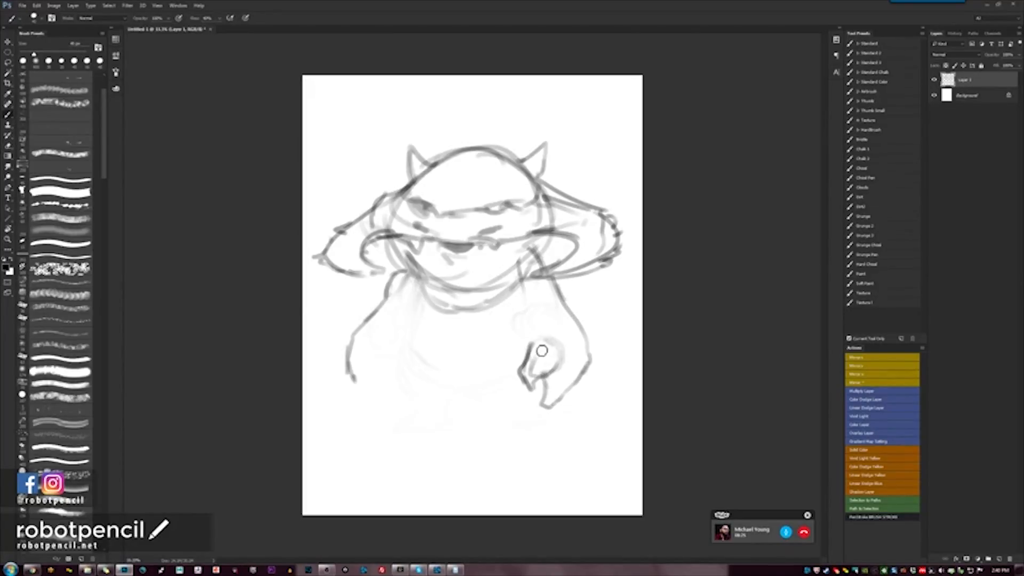
key(e)
mouse_move(531, 334)
mouse_down()
mouse_move(526, 370)
mouse_move(536, 344)
mouse_move(549, 376)
mouse_move(527, 367)
mouse_move(532, 389)
mouse_move(541, 401)
mouse_move(562, 349)
mouse_move(578, 405)
mouse_move(550, 424)
mouse_up()
key(b)
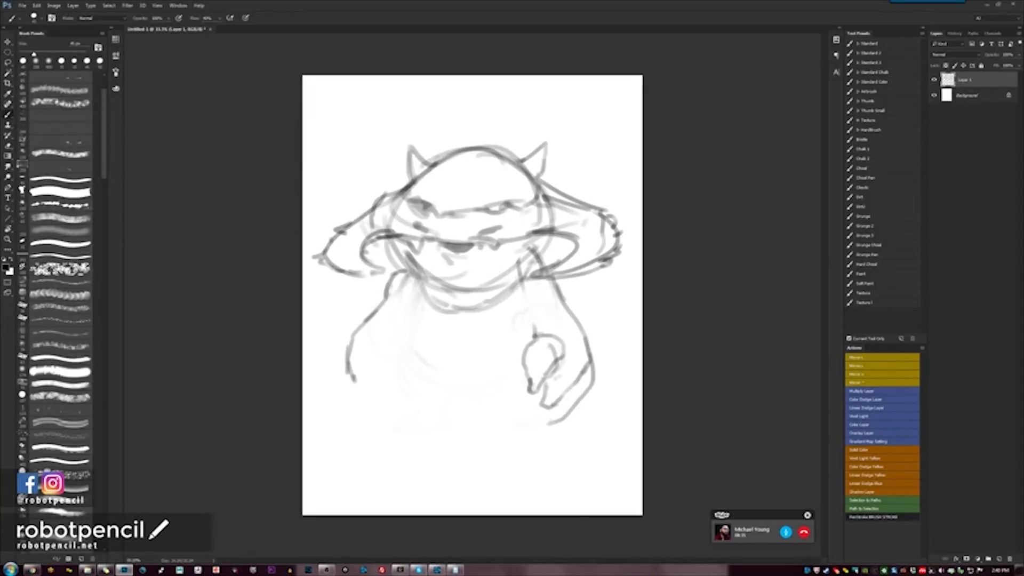
Sketch the inner arm lines and the left-hand hand, and add another finger to the opposite hand.
drag(525, 284, 534, 341)
mouse_move(420, 285)
mouse_down()
mouse_move(403, 346)
mouse_move(373, 377)
mouse_move(384, 398)
mouse_move(398, 347)
mouse_move(392, 378)
mouse_move(351, 414)
mouse_move(368, 427)
mouse_move(377, 399)
mouse_up()
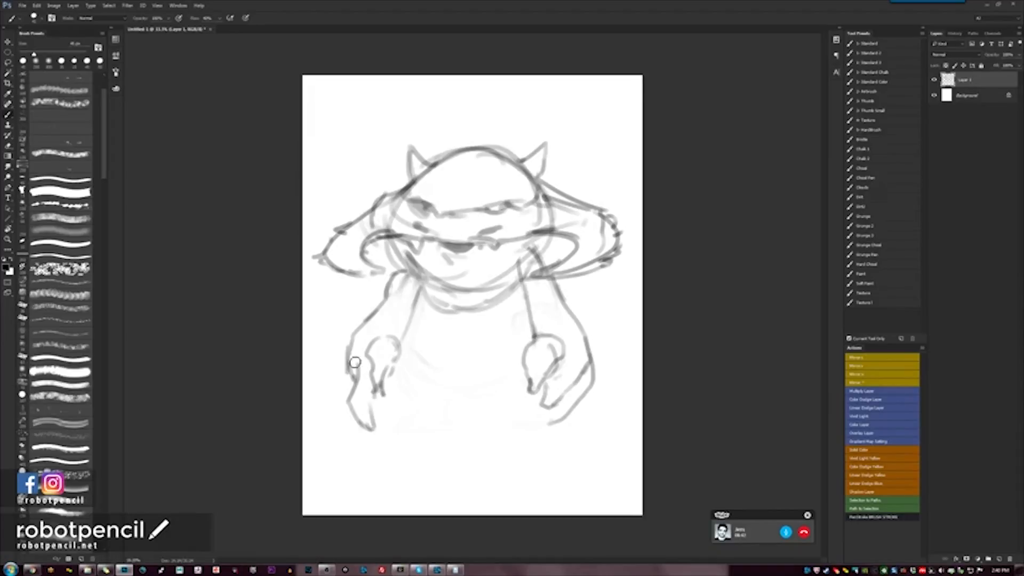
mouse_move(354, 362)
mouse_down()
mouse_move(344, 413)
mouse_move(367, 430)
mouse_up()
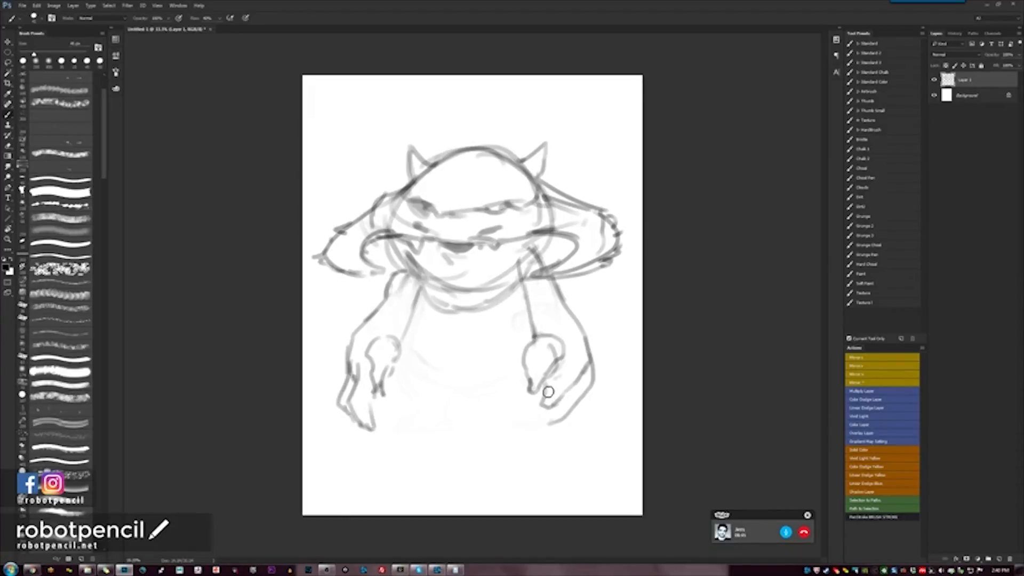
mouse_move(548, 392)
mouse_down()
mouse_move(533, 424)
mouse_move(567, 418)
mouse_move(583, 389)
mouse_move(545, 438)
mouse_up()
Flip the drawing horizontally and reinforce the lines at the tops of both arms.
key(F1)
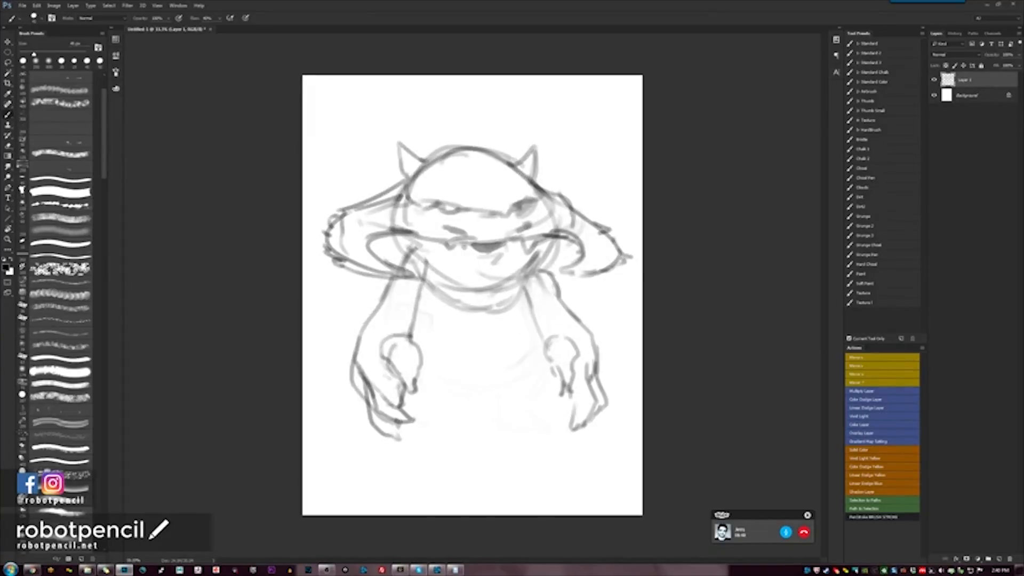
drag(520, 286, 537, 331)
drag(401, 277, 409, 302)
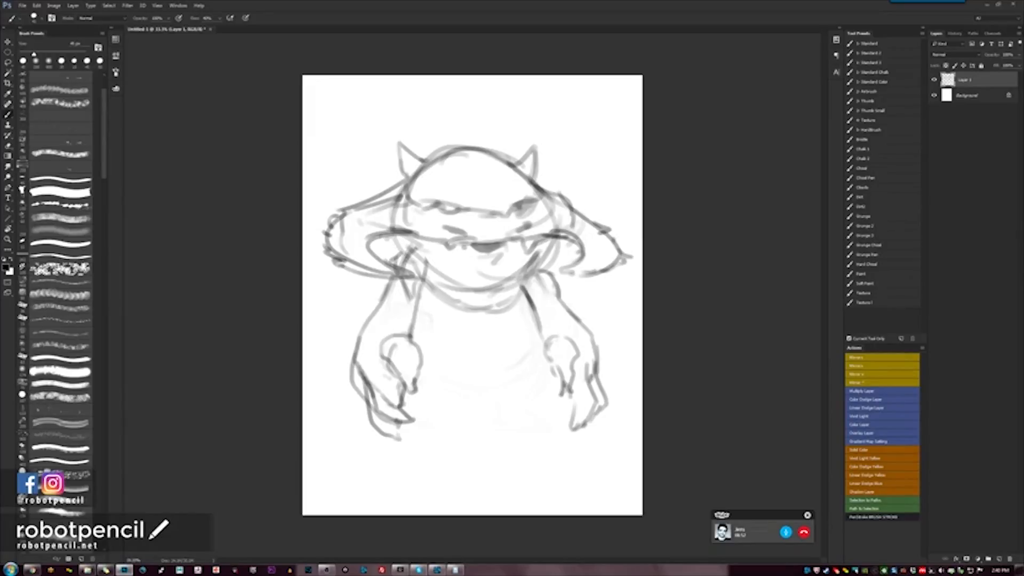
Reinforce the corners of the creature's wide mouth and erase the heavy brow line across its forehead.
drag(369, 242, 403, 261)
drag(539, 261, 577, 252)
key(e)
mouse_move(429, 193)
mouse_down()
mouse_move(496, 211)
mouse_move(544, 206)
mouse_move(511, 203)
mouse_up()
key(b)
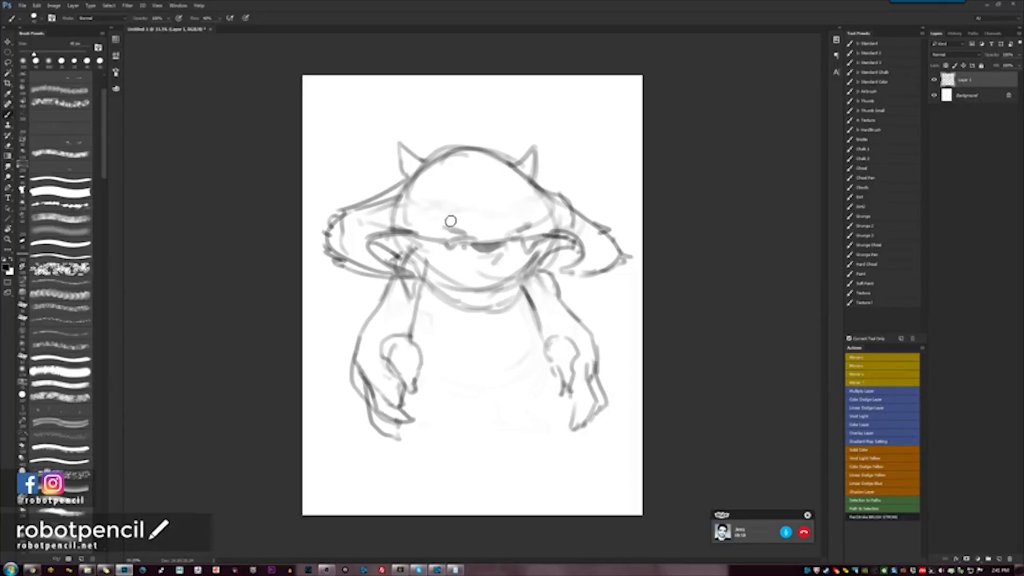
Draw two small eyes with creases beneath them on the creature's face, flipping the drawing horizontally to check it.
drag(419, 213, 433, 213)
key(F1)
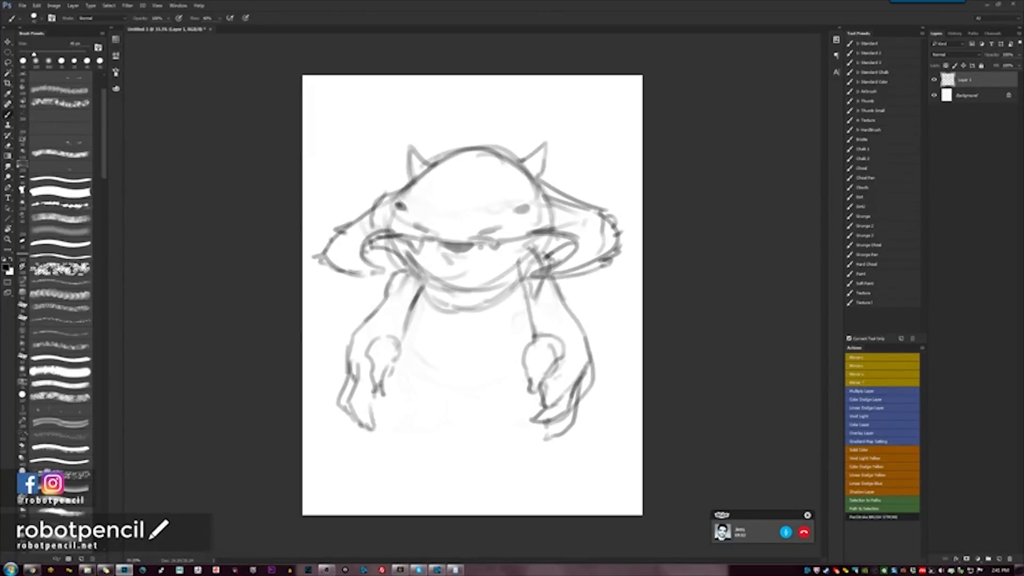
mouse_move(403, 206)
mouse_down()
mouse_move(383, 224)
mouse_move(419, 230)
mouse_up()
mouse_move(512, 215)
mouse_down()
mouse_move(549, 216)
mouse_move(536, 229)
mouse_up()
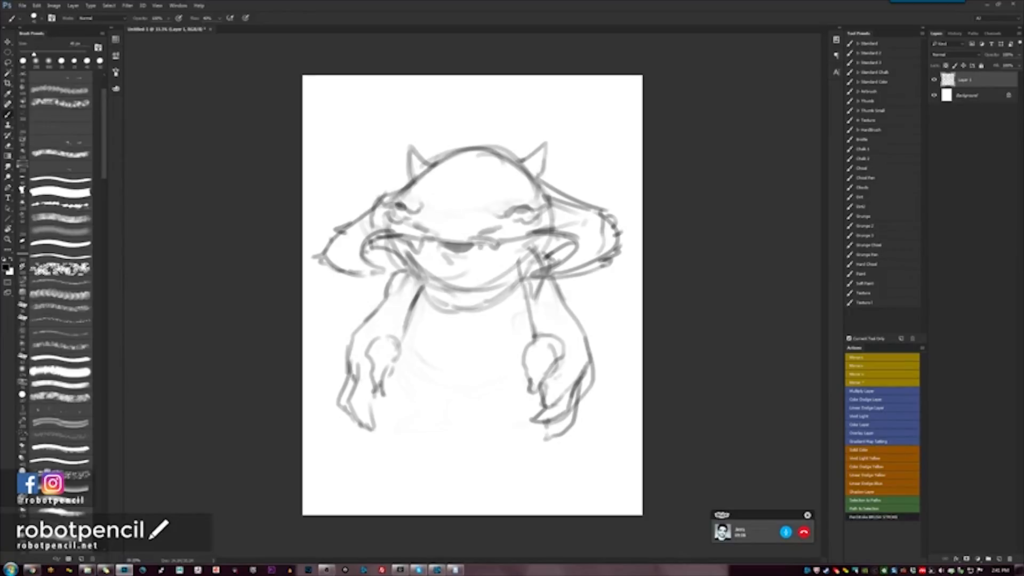
key(e)
key(b)
key(F2)
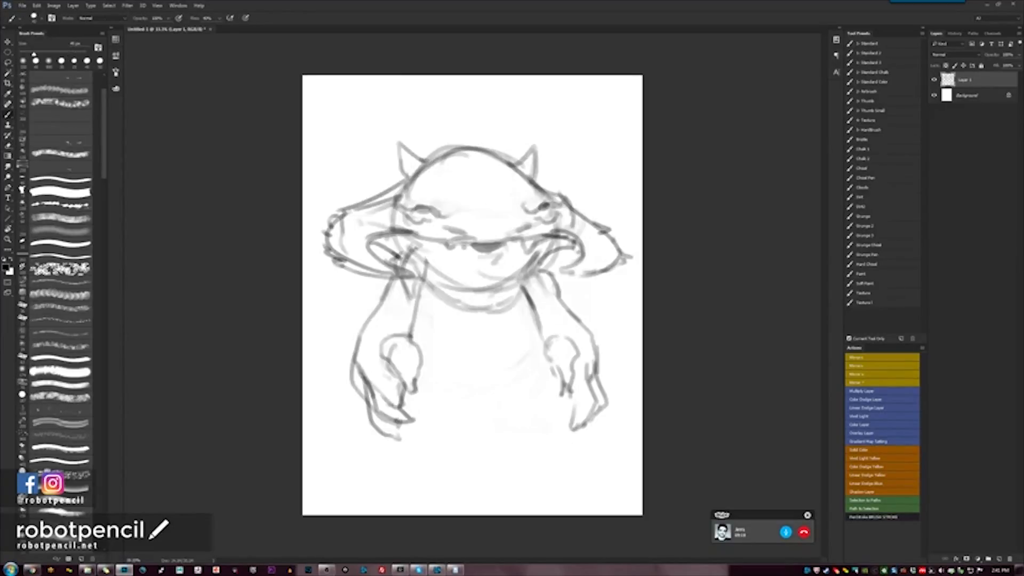
Clear the whole creature sketch from Layer 1 and remove the selection.
key(Delete)
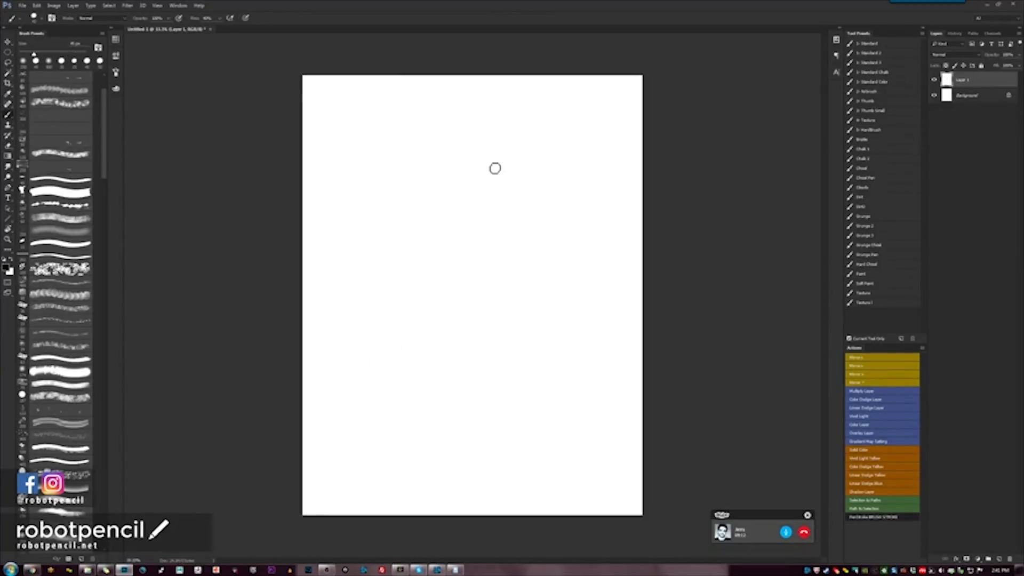
key(ctrl+z)
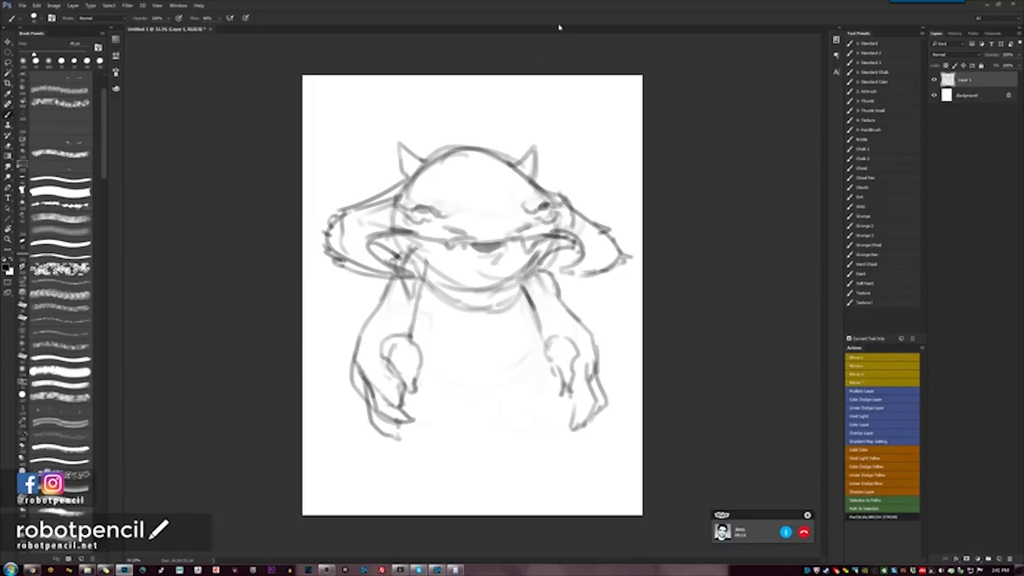
key(Delete)
key(ctrl+z)
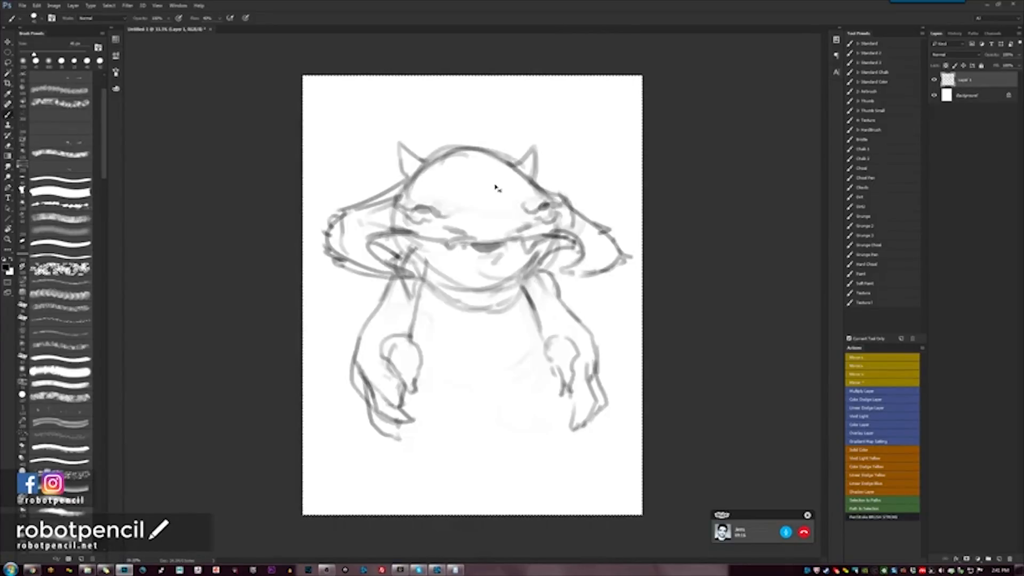
key(Delete)
key(ctrl+d)
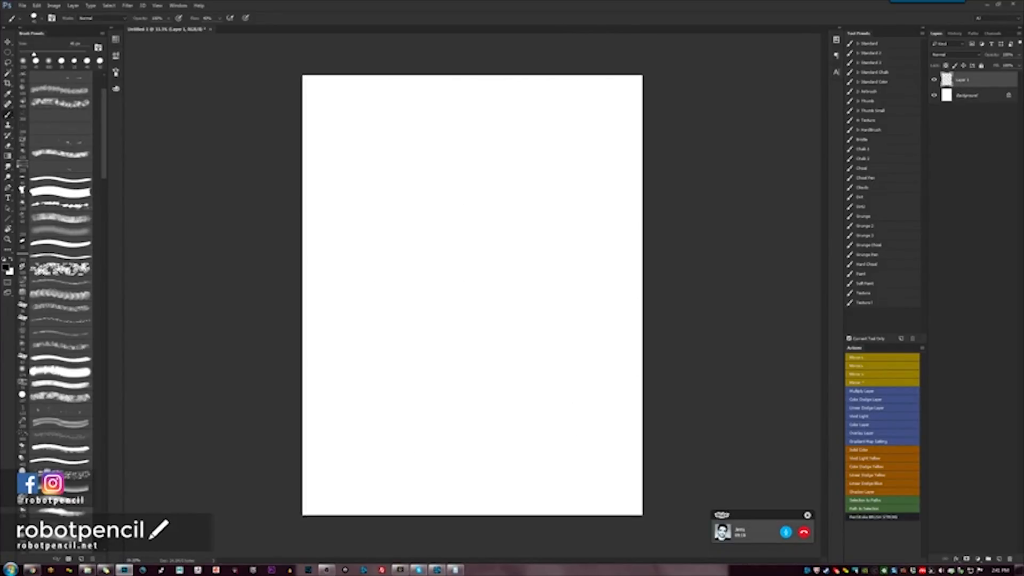
Sketch a new rounded head turned to the side, with a hooked snout, a jaw line and a sloping back of the head.
mouse_move(498, 156)
mouse_down()
mouse_move(407, 225)
mouse_move(423, 242)
mouse_move(510, 166)
mouse_move(540, 229)
mouse_up()
mouse_move(421, 232)
mouse_down()
mouse_move(452, 255)
mouse_move(528, 223)
mouse_up()
drag(531, 188, 537, 212)
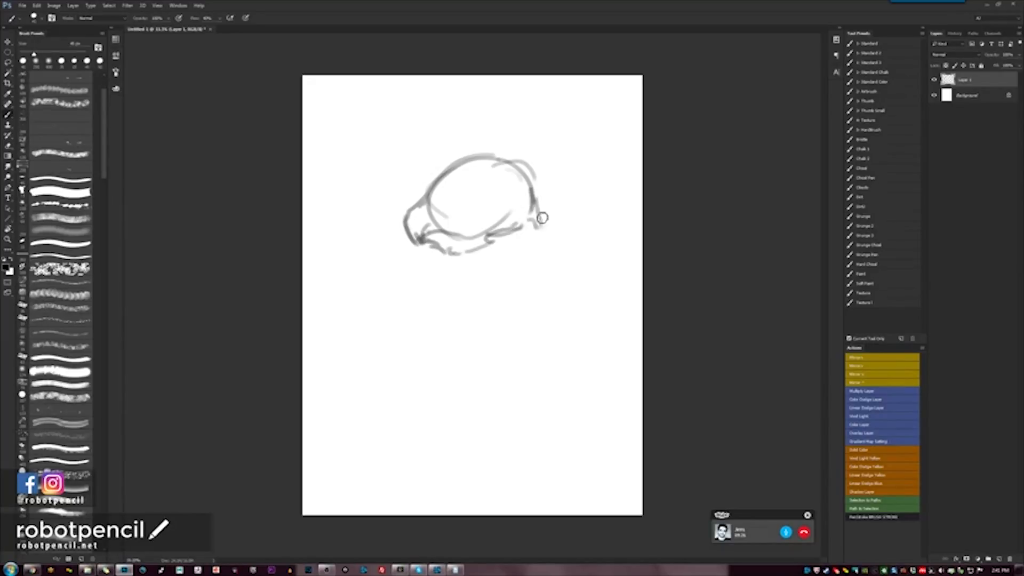
drag(527, 165, 549, 229)
Sketch the chest and back contours beneath the head, erasing the stray inner stroke and softening the lower back line.
mouse_move(442, 267)
mouse_down()
mouse_move(467, 272)
mouse_move(421, 286)
mouse_move(409, 341)
mouse_up()
mouse_move(539, 215)
mouse_down()
mouse_move(572, 278)
mouse_move(573, 333)
mouse_up()
mouse_move(516, 270)
mouse_down()
mouse_move(483, 374)
mouse_move(495, 386)
mouse_move(502, 371)
mouse_move(509, 385)
mouse_up()
key(e)
mouse_move(516, 271)
mouse_down()
mouse_move(488, 381)
mouse_move(506, 388)
mouse_up()
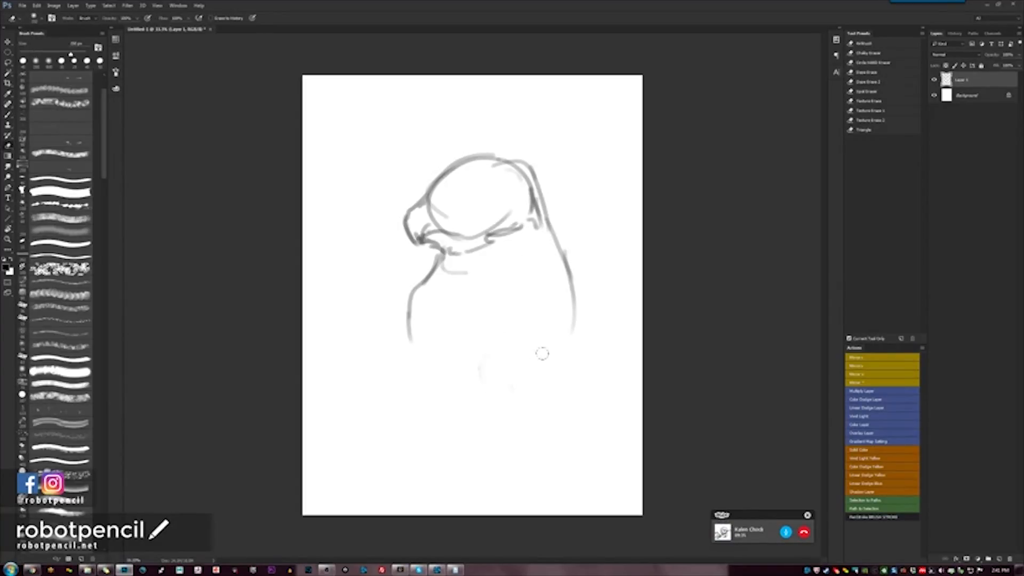
drag(572, 270, 573, 331)
Sketch a long near arm hanging from the back, ending in a large hand with pointed fingers.
key(b)
mouse_move(555, 235)
mouse_down()
mouse_move(605, 308)
mouse_move(597, 397)
mouse_up()
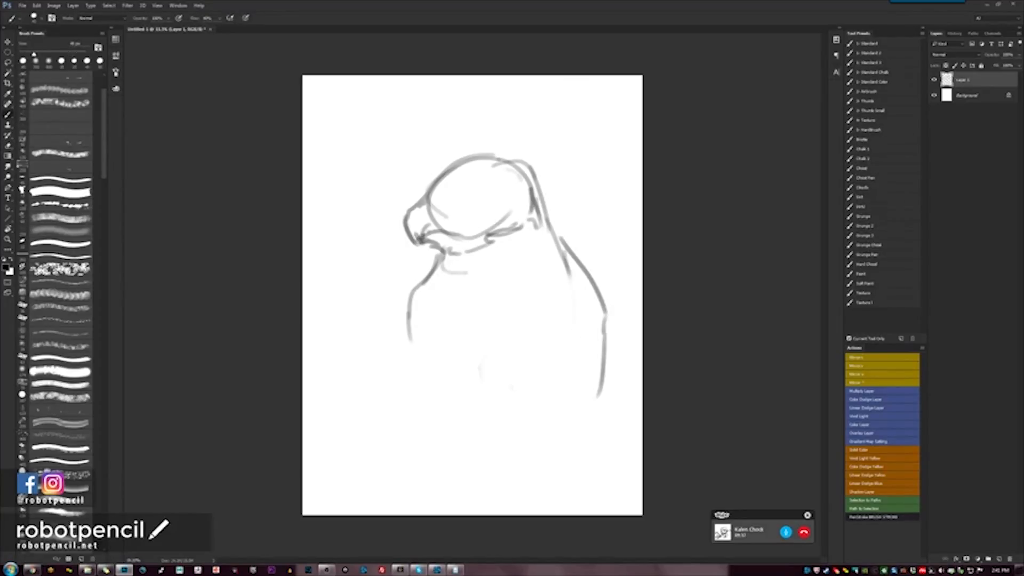
mouse_move(526, 280)
mouse_down()
mouse_move(500, 382)
mouse_move(505, 418)
mouse_move(528, 402)
mouse_move(552, 452)
mouse_move(567, 424)
mouse_move(555, 356)
mouse_move(590, 441)
mouse_move(550, 470)
mouse_up()
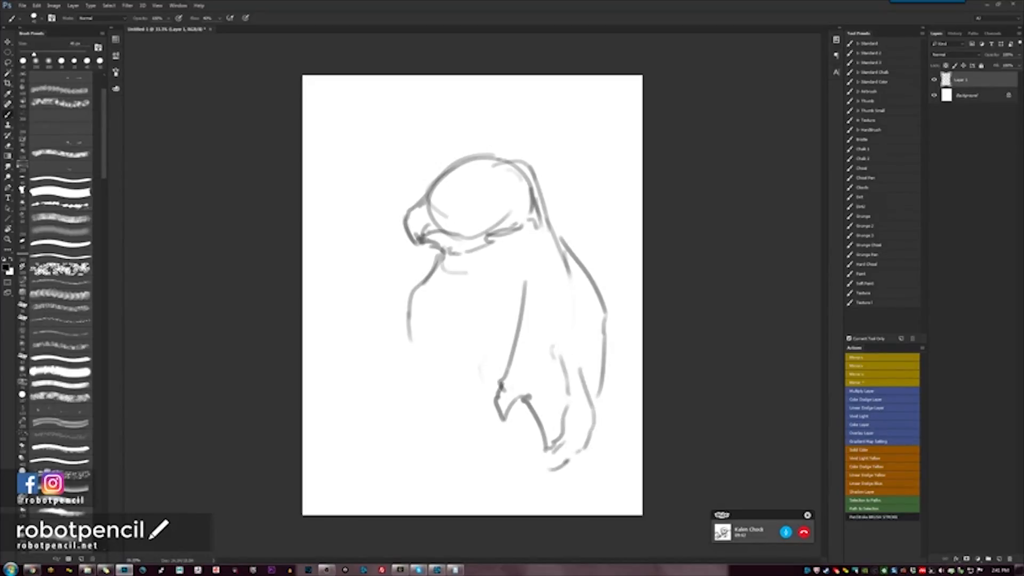
drag(600, 385, 595, 442)
Erase the upper part of the near arm and redraw it with a rounded shoulder and a curved cuff above the hand.
key(e)
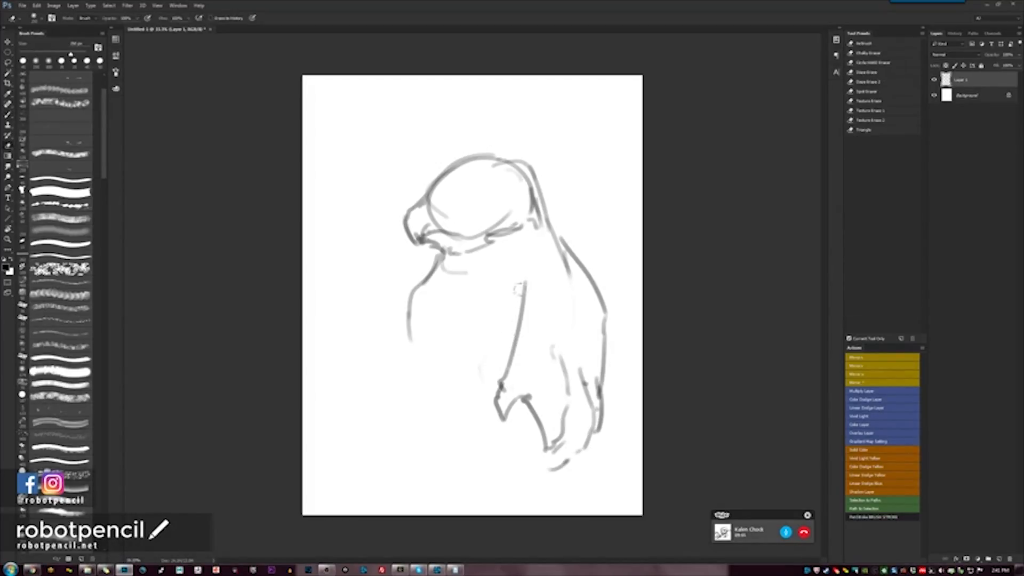
drag(520, 282, 516, 337)
mouse_move(558, 237)
mouse_down()
mouse_move(583, 245)
mouse_move(603, 351)
mouse_up()
mouse_move(519, 320)
mouse_down()
mouse_move(507, 340)
mouse_move(612, 360)
mouse_up()
key(b)
mouse_move(550, 231)
mouse_down()
mouse_move(565, 238)
mouse_move(596, 316)
mouse_up()
mouse_move(523, 274)
mouse_down()
mouse_move(532, 312)
mouse_move(547, 318)
mouse_move(516, 354)
mouse_up()
mouse_move(545, 314)
mouse_down()
mouse_move(589, 319)
mouse_move(605, 334)
mouse_move(607, 373)
mouse_up()
drag(606, 327, 602, 378)
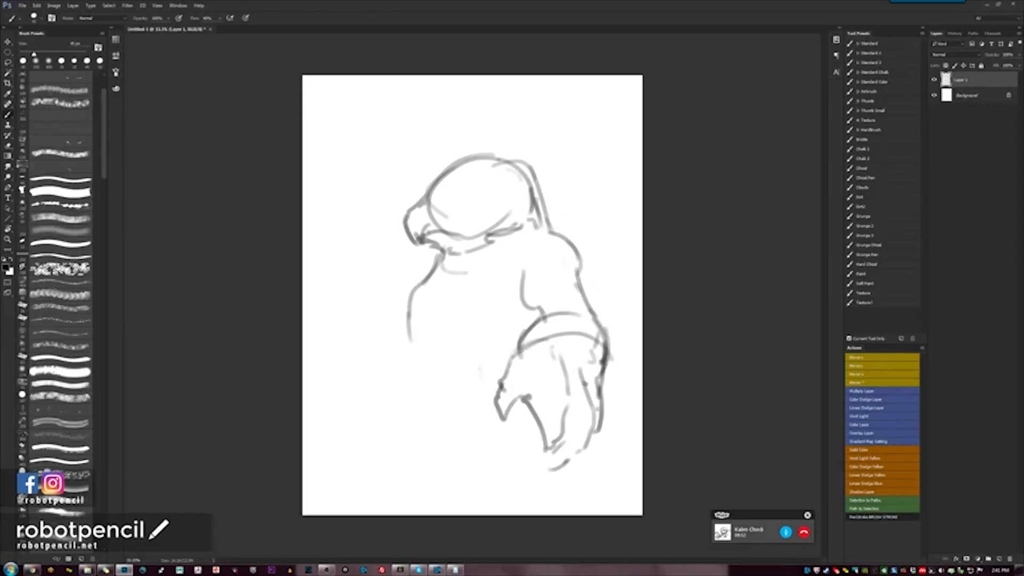
Flip the drawing horizontally and replace the chest contour with a shorter line set further back under the chin.
key(F2)
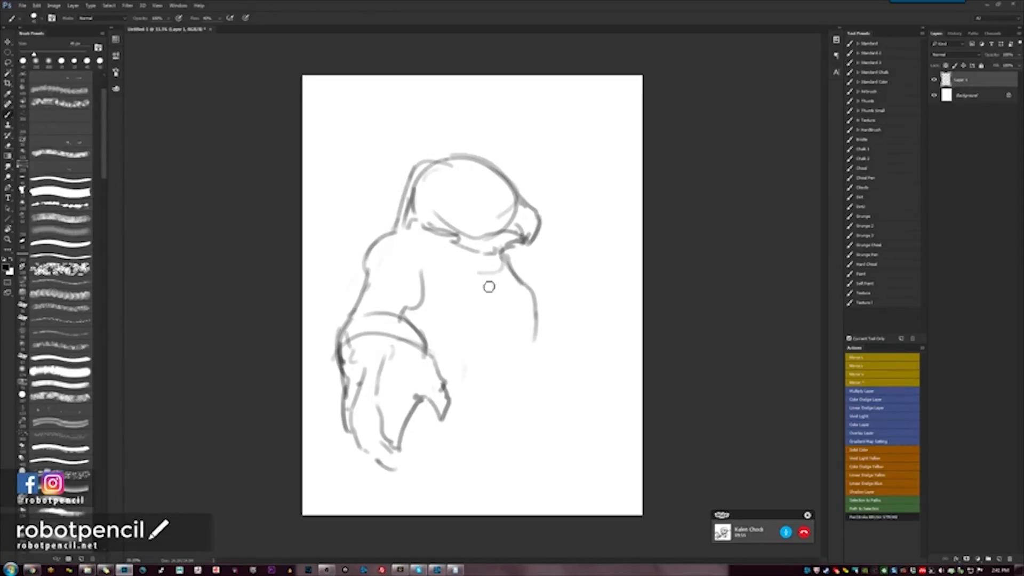
key(e)
mouse_move(509, 264)
mouse_down()
mouse_move(525, 312)
mouse_move(521, 288)
mouse_up()
key(b)
drag(500, 255, 501, 315)
Erase the near hand and redraw it with long pointed claws, a thumb and a curved wrist line.
key(e)
mouse_move(350, 448)
mouse_down()
mouse_move(381, 408)
mouse_move(432, 400)
mouse_move(445, 421)
mouse_up()
mouse_move(341, 426)
mouse_down()
mouse_move(386, 349)
mouse_move(334, 382)
mouse_move(336, 445)
mouse_move(347, 455)
mouse_move(355, 421)
mouse_up()
key(b)
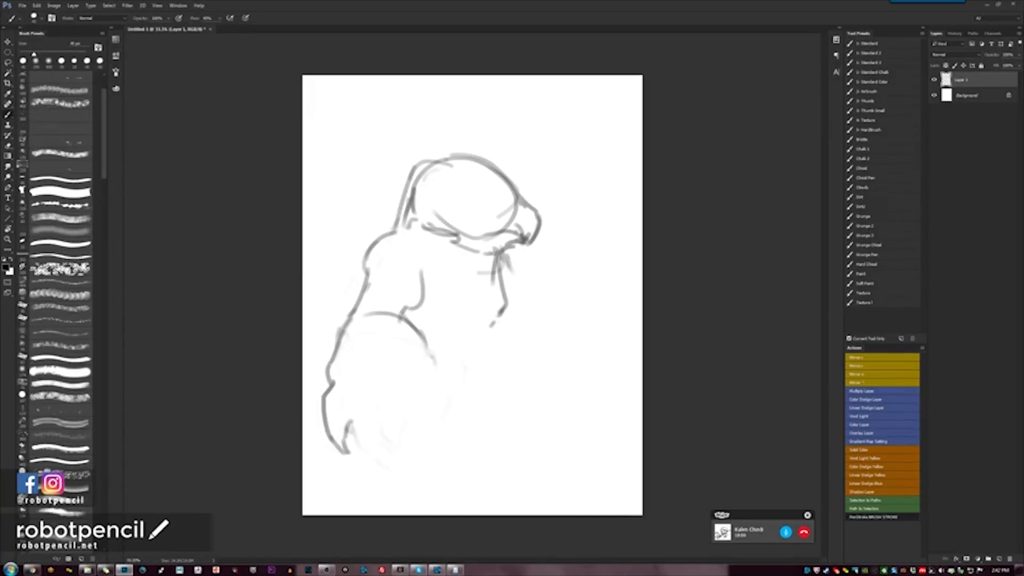
mouse_move(360, 369)
mouse_down()
mouse_move(354, 421)
mouse_move(368, 459)
mouse_move(386, 414)
mouse_move(396, 446)
mouse_move(419, 385)
mouse_up()
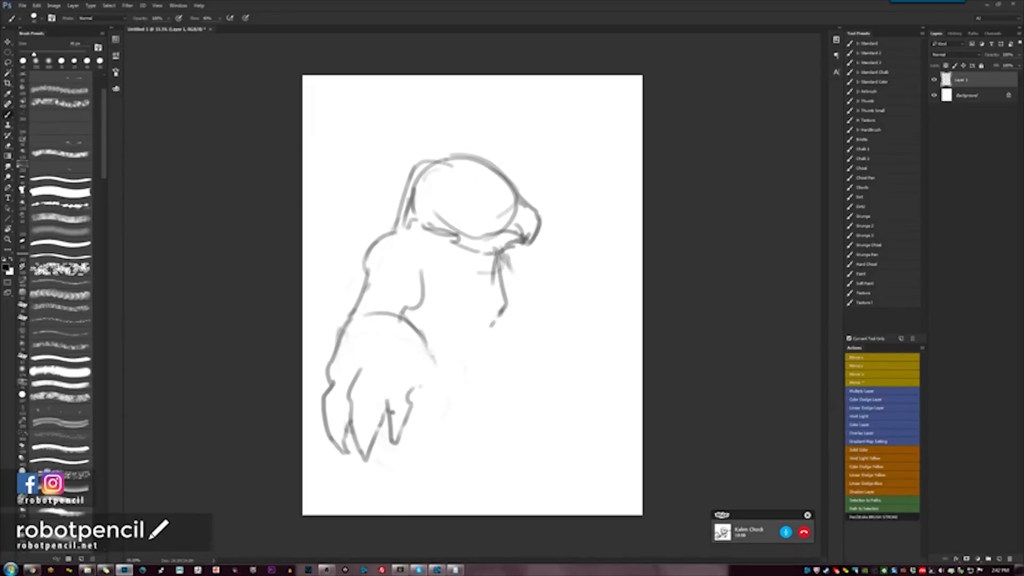
mouse_move(430, 345)
mouse_down()
mouse_move(437, 405)
mouse_move(427, 415)
mouse_move(424, 403)
mouse_up()
mouse_move(342, 372)
mouse_down()
mouse_move(332, 378)
mouse_move(372, 390)
mouse_move(398, 355)
mouse_up()
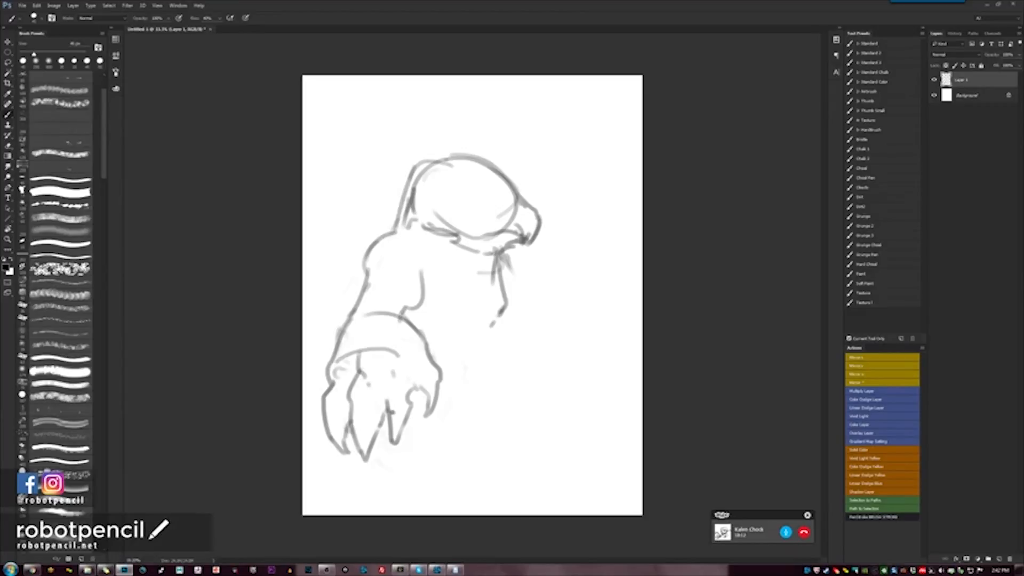
Rework the near shoulder and upper arm into a rounder, bulkier form, erasing the old contour lines.
drag(366, 263, 381, 299)
mouse_move(366, 252)
mouse_down()
mouse_move(383, 275)
mouse_move(418, 260)
mouse_move(433, 269)
mouse_move(381, 299)
mouse_up()
key(e)
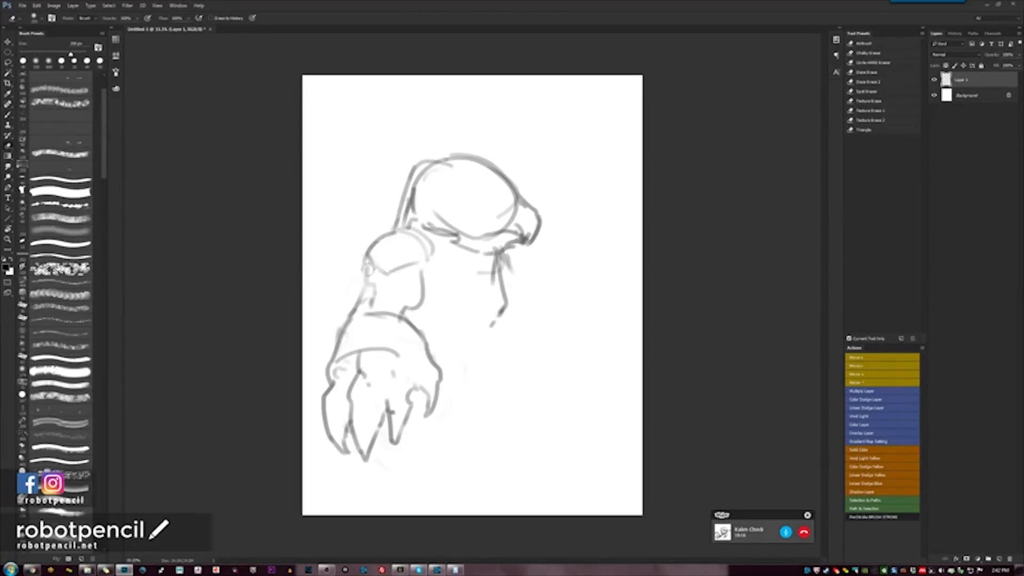
mouse_move(394, 240)
mouse_down()
mouse_move(328, 357)
mouse_move(400, 312)
mouse_up()
key(b)
mouse_move(367, 280)
mouse_down()
mouse_move(400, 264)
mouse_move(347, 293)
mouse_move(351, 309)
mouse_up()
mouse_move(429, 263)
mouse_down()
mouse_move(416, 302)
mouse_move(394, 323)
mouse_move(333, 341)
mouse_move(328, 373)
mouse_up()
Erase the near forearm and clawed hand and redraw them as a thick, longer forearm with a short-fingered hand.
key(e)
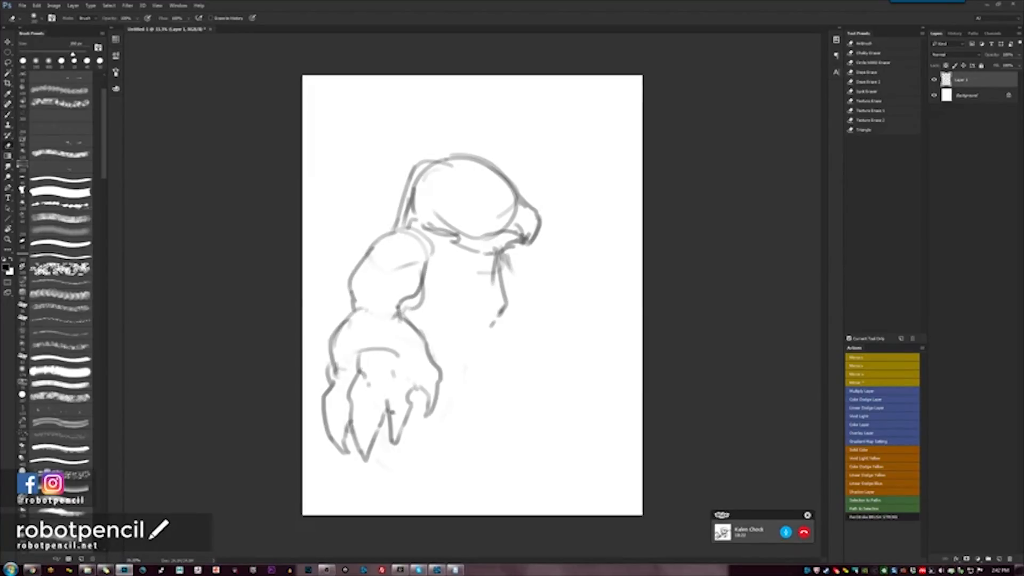
mouse_move(327, 312)
mouse_down()
mouse_move(373, 405)
mouse_move(341, 454)
mouse_move(416, 330)
mouse_up()
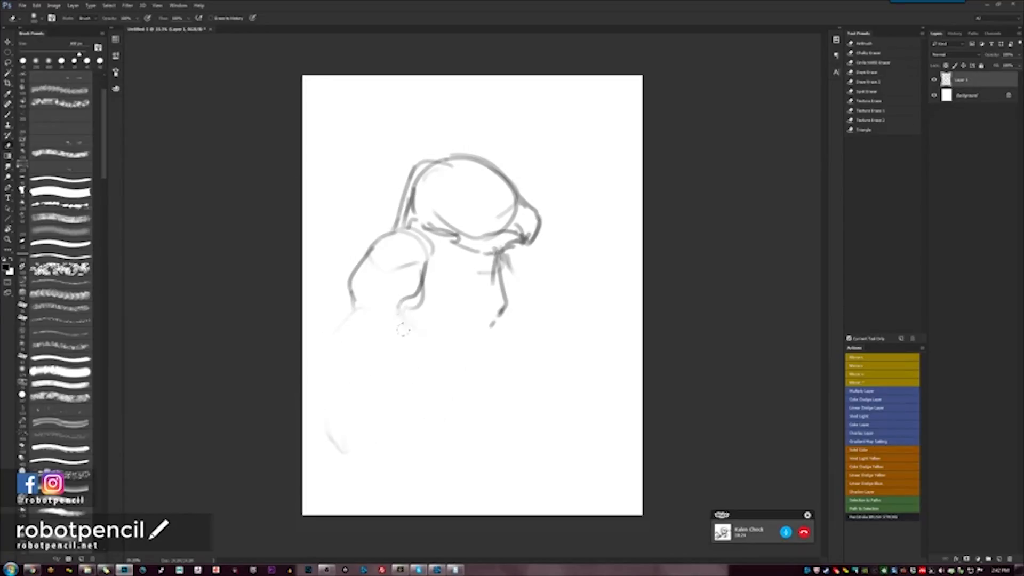
key(F2)
key(b)
drag(547, 315, 519, 392)
click(569, 346)
mouse_move(594, 299)
mouse_down()
mouse_move(601, 357)
mouse_move(565, 406)
mouse_move(608, 341)
mouse_move(579, 410)
mouse_up()
key(e)
key(b)
mouse_move(523, 378)
mouse_down()
mouse_move(497, 422)
mouse_move(519, 420)
mouse_move(516, 458)
mouse_move(538, 443)
mouse_move(552, 459)
mouse_move(581, 448)
mouse_up()
key(F1)
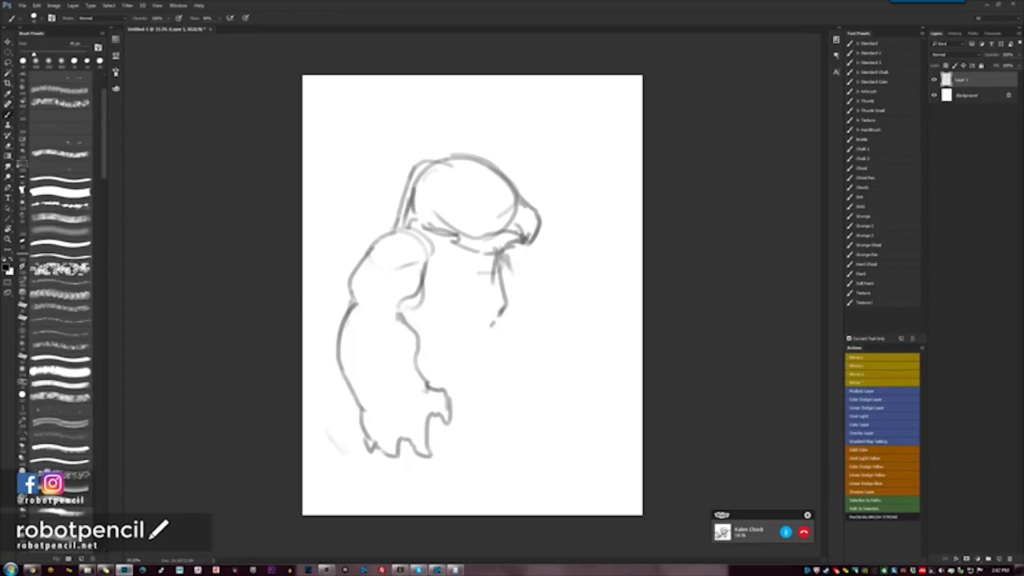
key(e)
drag(506, 274, 498, 318)
key(b)
mouse_move(495, 254)
mouse_down()
mouse_move(521, 323)
mouse_move(496, 375)
mouse_up()
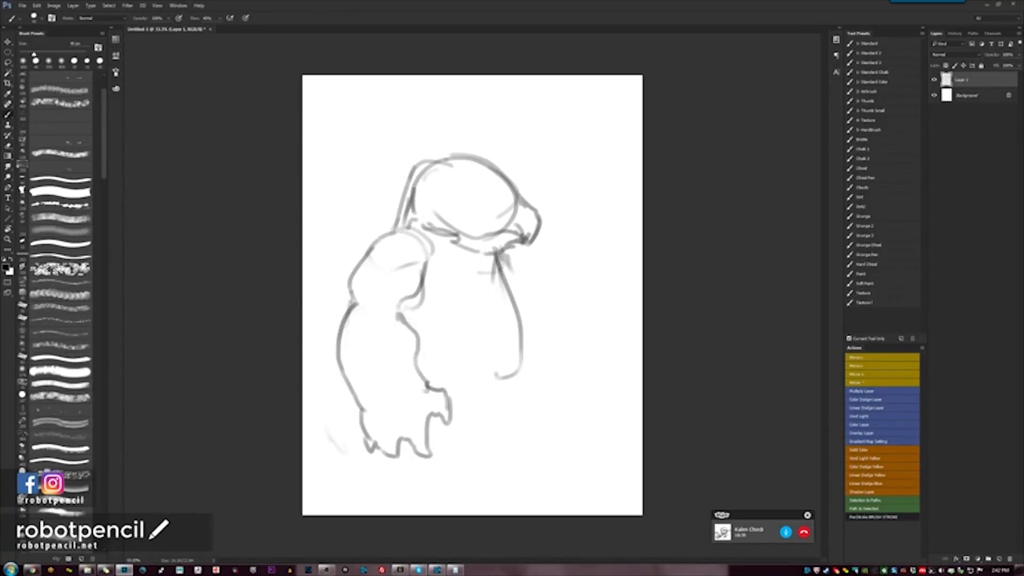
key(ctrl+z)
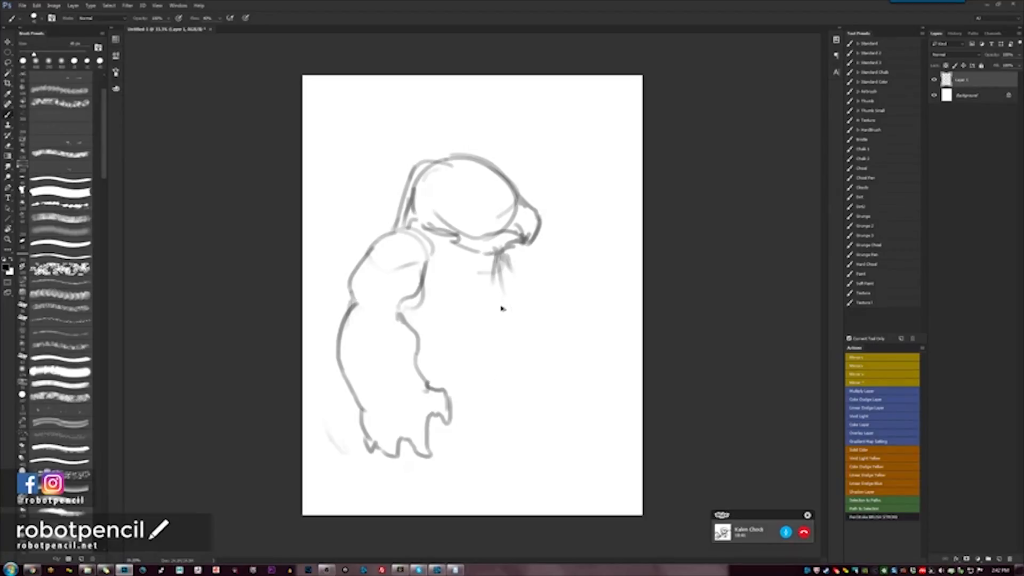
Extend the chest contour downward and curve it into a rounded belly reaching back to the near forearm.
drag(498, 257, 491, 324)
mouse_move(493, 271)
mouse_down()
mouse_move(507, 361)
mouse_move(479, 382)
mouse_up()
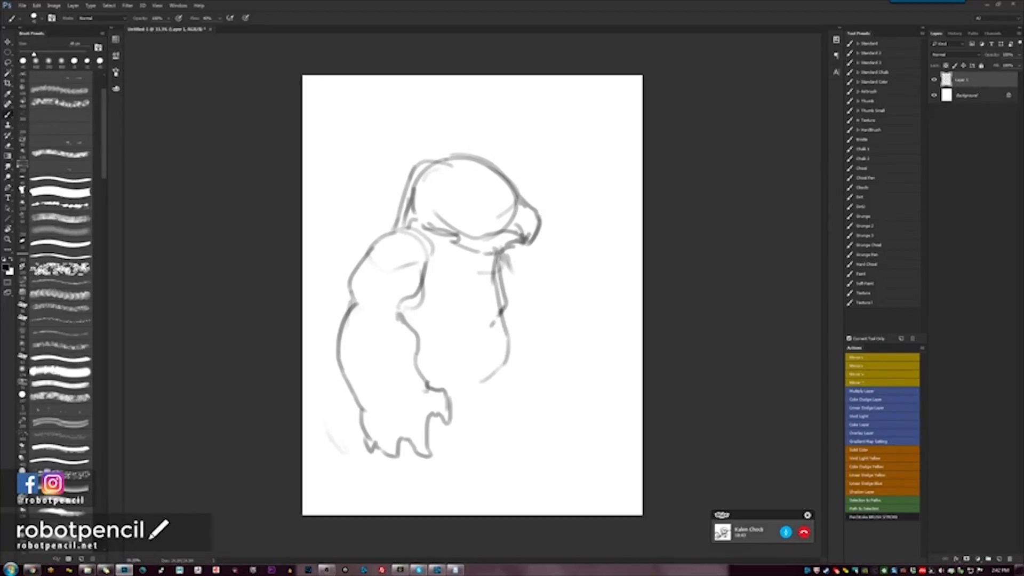
drag(421, 362, 477, 385)
Sketch the short legs with both feet and toes, and add a curved line for the lower body between them.
mouse_move(512, 356)
mouse_down()
mouse_move(486, 427)
mouse_move(532, 459)
mouse_up()
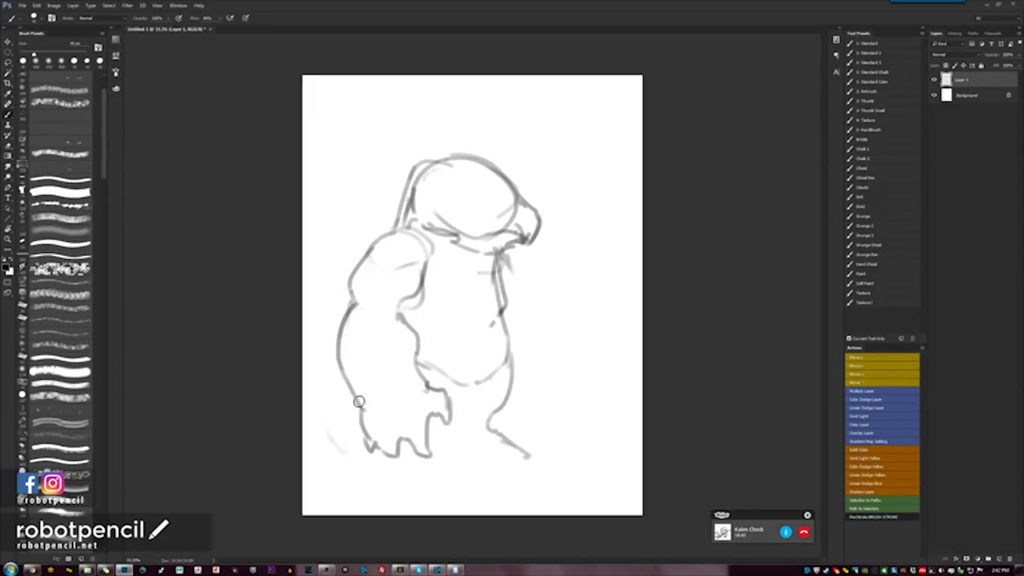
mouse_move(358, 401)
mouse_down()
mouse_move(361, 475)
mouse_move(392, 481)
mouse_move(394, 456)
mouse_up()
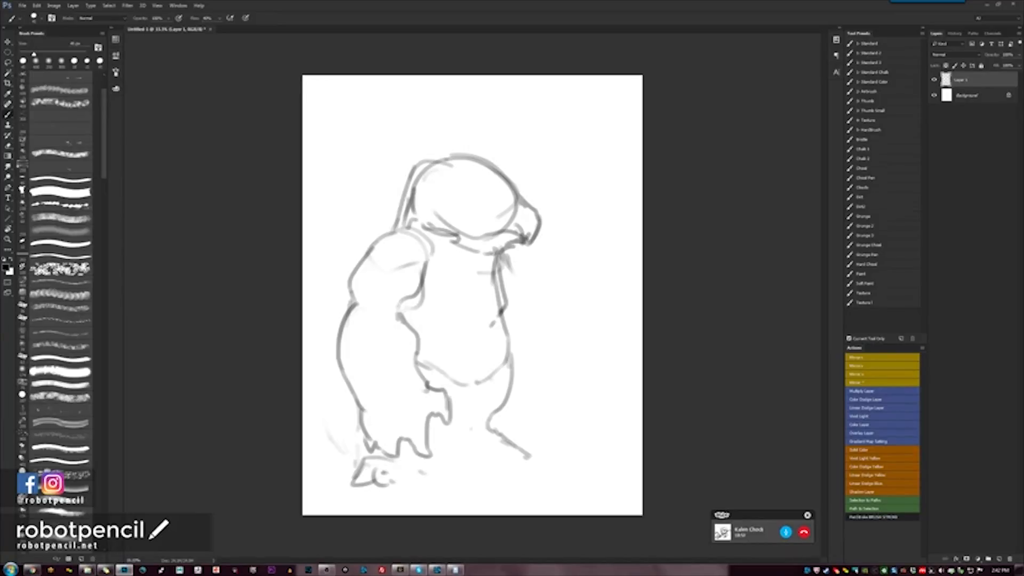
mouse_move(464, 388)
mouse_down()
mouse_move(458, 460)
mouse_move(525, 450)
mouse_move(549, 462)
mouse_up()
drag(512, 456, 541, 468)
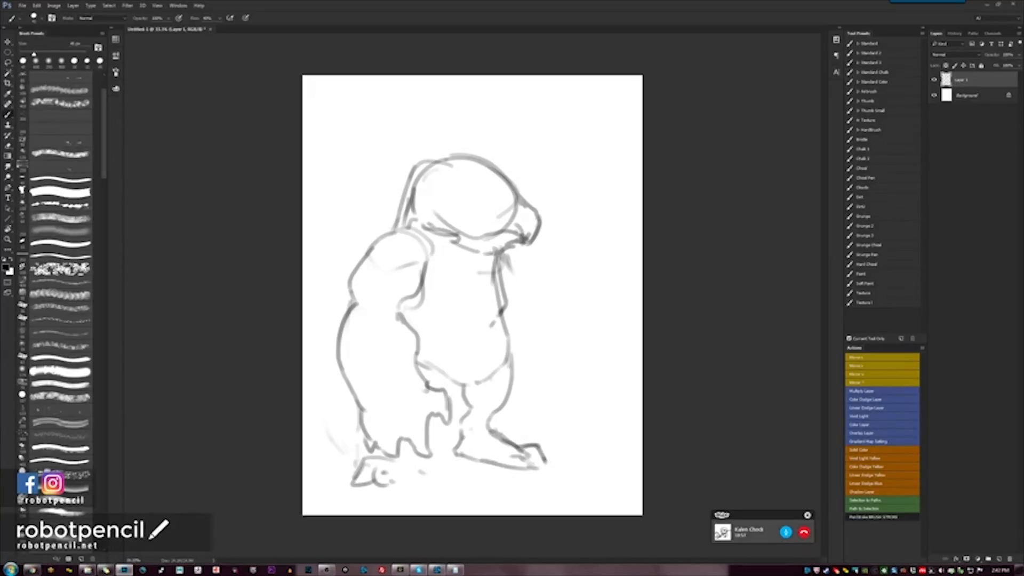
drag(506, 367, 449, 406)
Erase the old jaw and neck lines and redraw the cheek and jaw contour with a small eye.
key(e)
drag(423, 224, 512, 261)
drag(411, 198, 408, 227)
key(b)
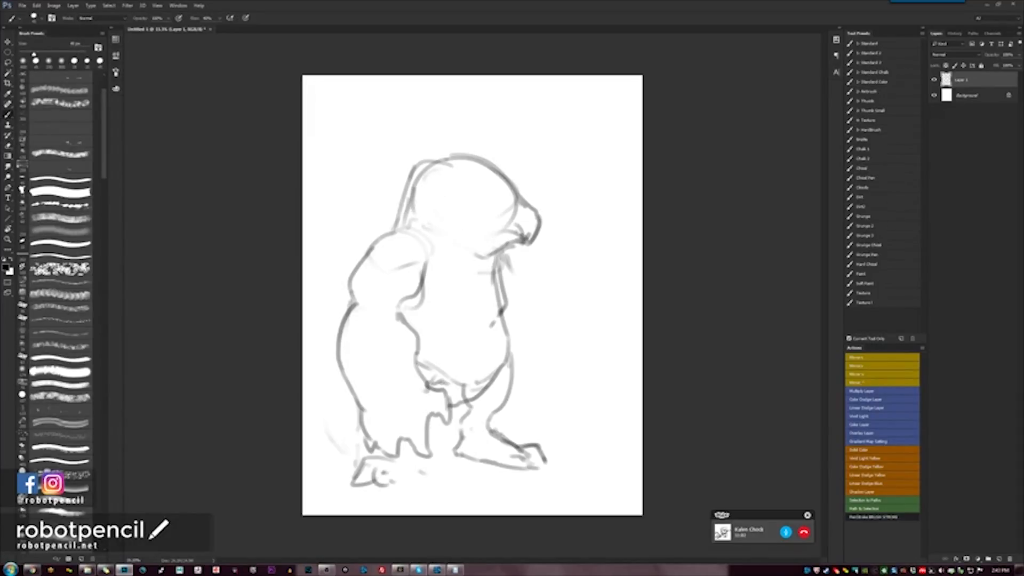
mouse_move(410, 181)
mouse_down()
mouse_move(437, 228)
mouse_move(473, 242)
mouse_move(475, 215)
mouse_up()
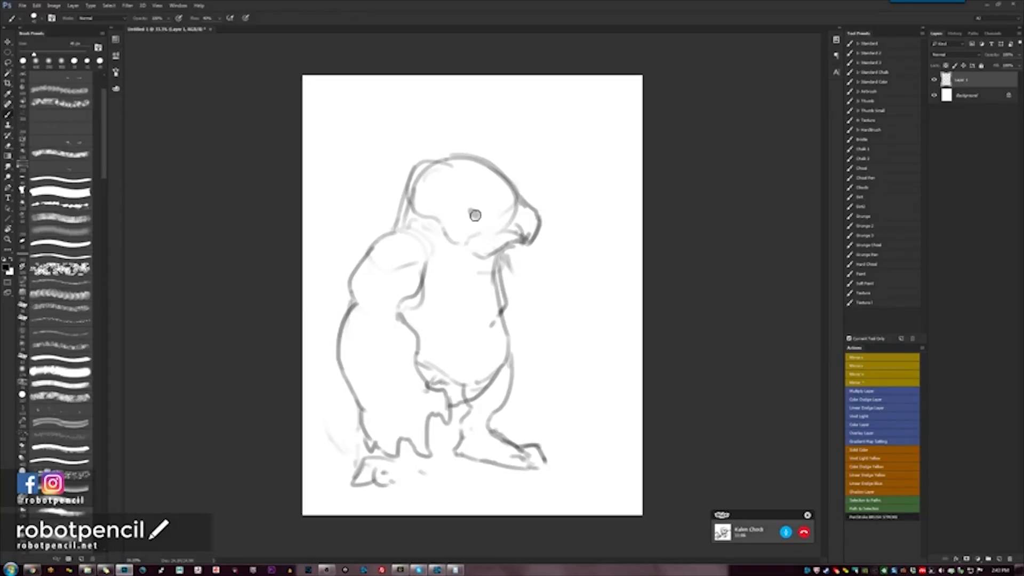
Sketch the far arm hanging in front of the body down to a hand above the front foot.
key(F1)
mouse_move(451, 255)
mouse_down()
mouse_move(408, 402)
mouse_move(415, 416)
mouse_move(407, 385)
mouse_move(400, 426)
mouse_move(408, 443)
mouse_move(447, 416)
mouse_up()
key(F1)
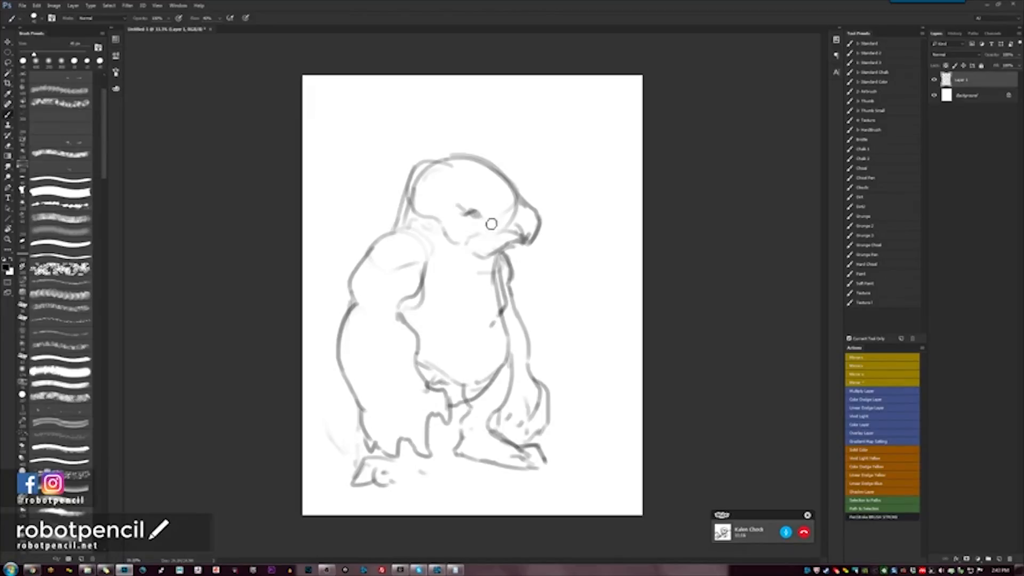
Center the creature sketch on the page, select the Background layer and try to move it.
key(z)
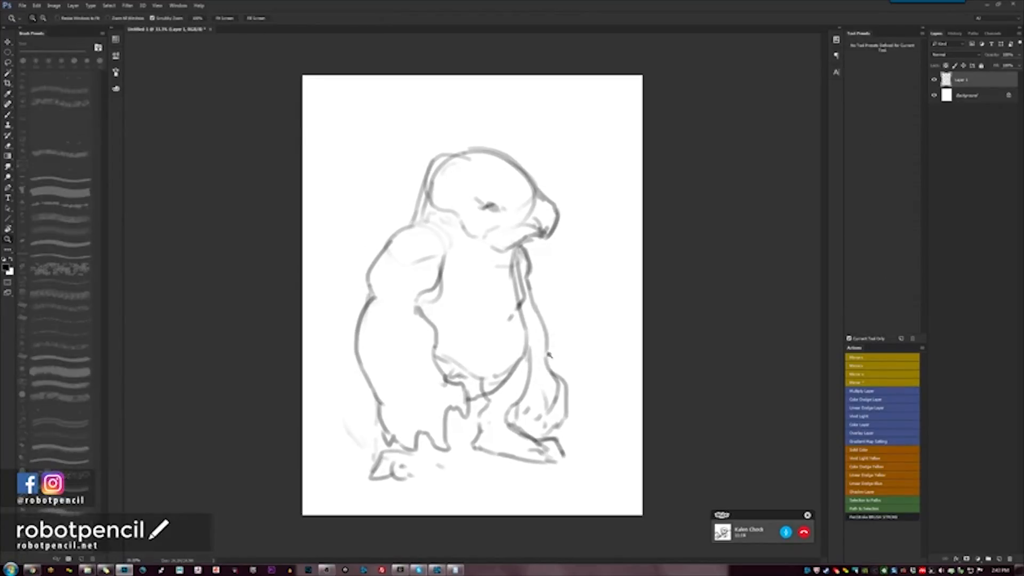
key(ctrl+minus)
key(alt+bracketleft)
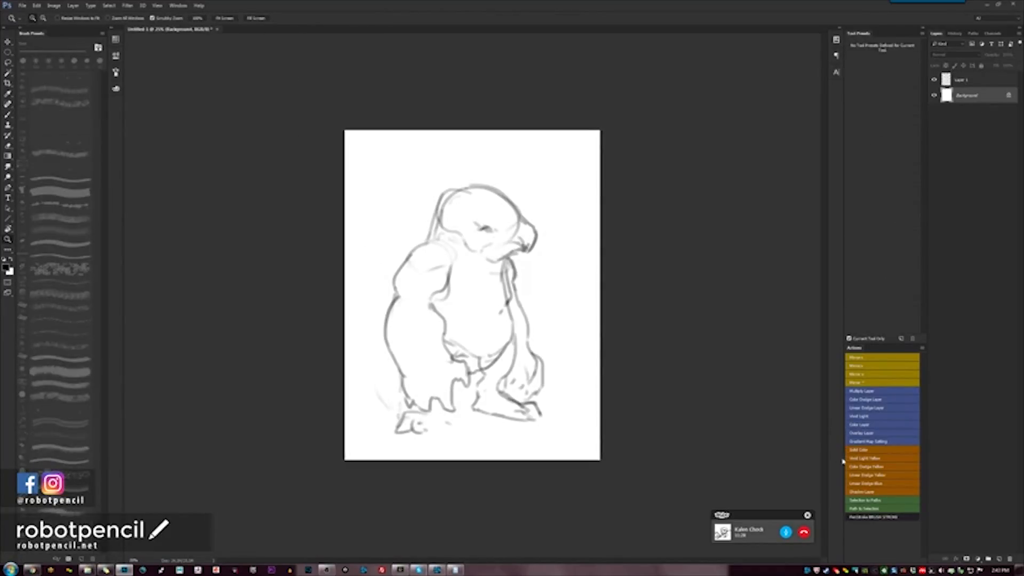
key(v)
click(500, 342)
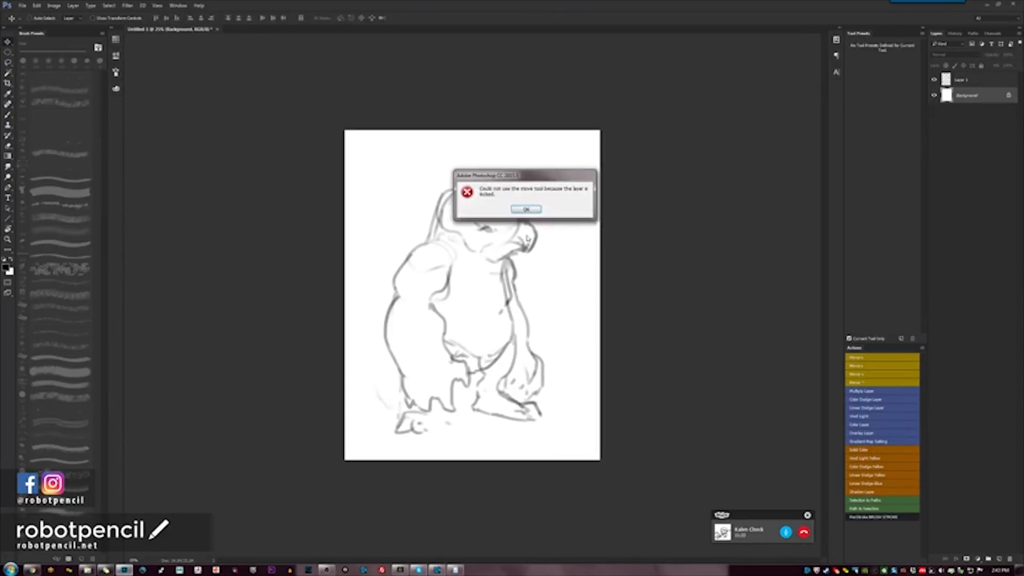
click(535, 211)
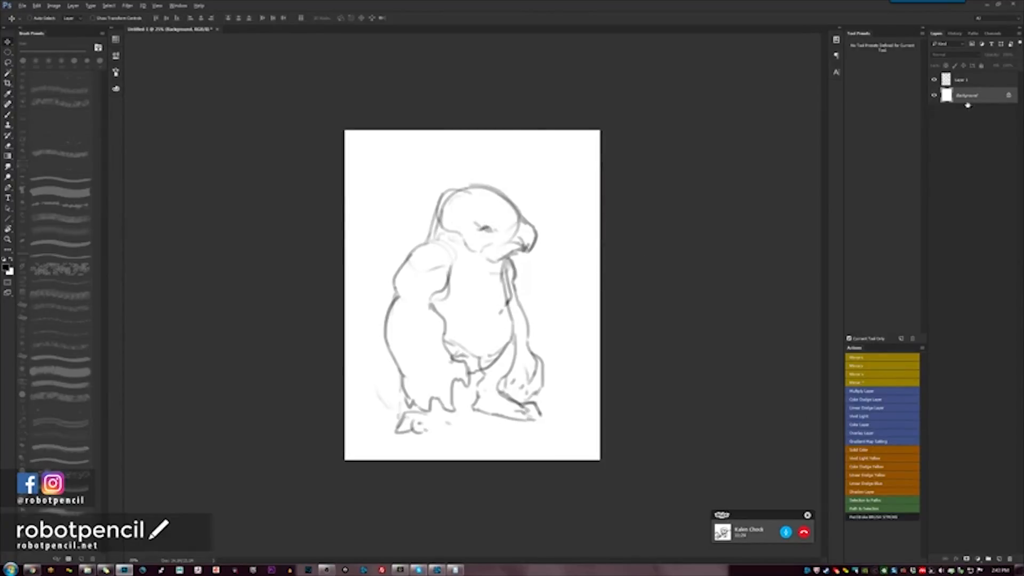
Add a new empty layer beneath the line sketch and choose the HardBrush preset for painting.
key(ctrl+shift+alt+n)
key(b)
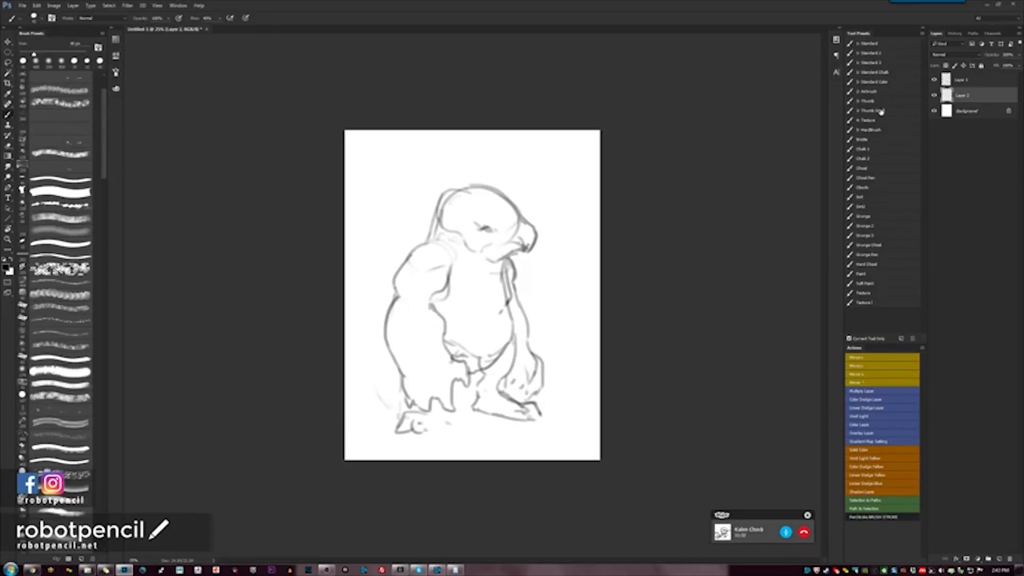
click(879, 131)
click(117, 89)
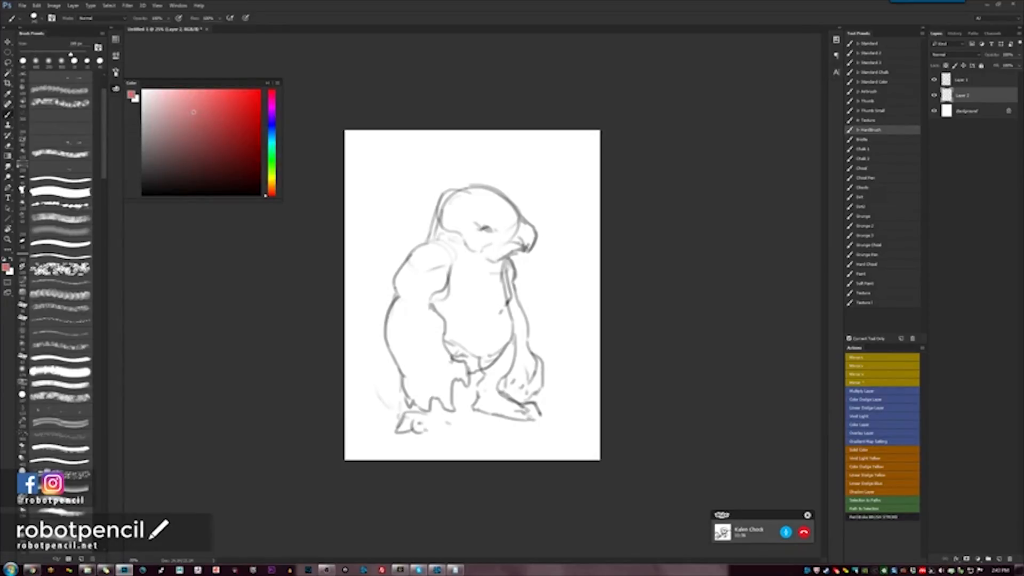
Trace the creature's outer silhouette in light grey beneath the sketch and fill its interior with the same grey.
mouse_move(469, 195)
mouse_down()
mouse_move(434, 221)
mouse_move(466, 187)
mouse_move(533, 240)
mouse_move(509, 253)
mouse_move(535, 393)
mouse_move(517, 395)
mouse_move(510, 377)
mouse_move(498, 387)
mouse_move(509, 405)
mouse_move(536, 416)
mouse_move(480, 413)
mouse_move(486, 380)
mouse_move(455, 372)
mouse_move(448, 414)
mouse_move(437, 403)
mouse_move(452, 426)
mouse_move(400, 429)
mouse_move(411, 404)
mouse_move(387, 323)
mouse_move(400, 302)
mouse_move(397, 270)
mouse_move(434, 245)
mouse_move(443, 214)
mouse_move(435, 261)
mouse_up()
key([)
key([)
key([)
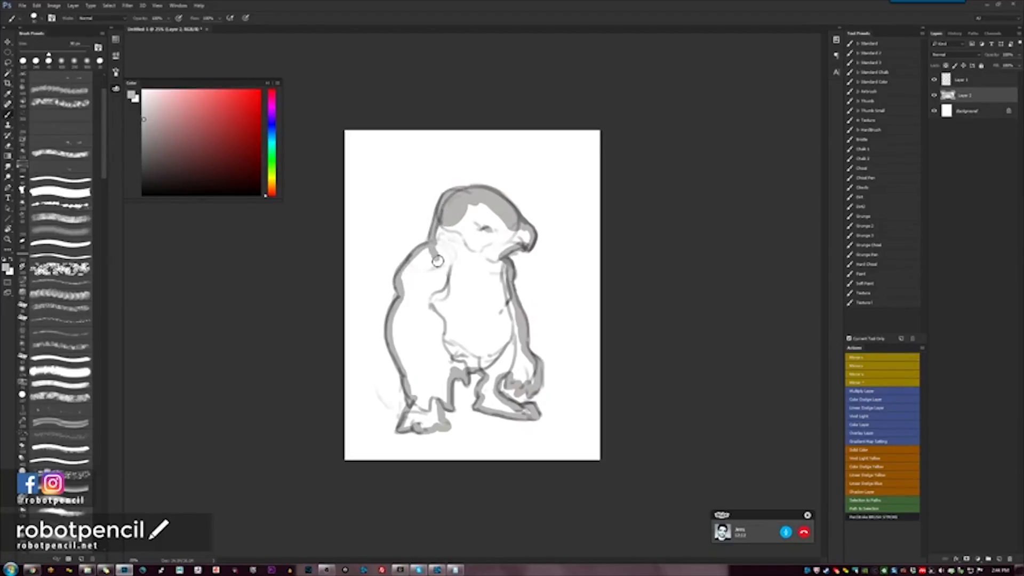
key(g)
click(476, 274)
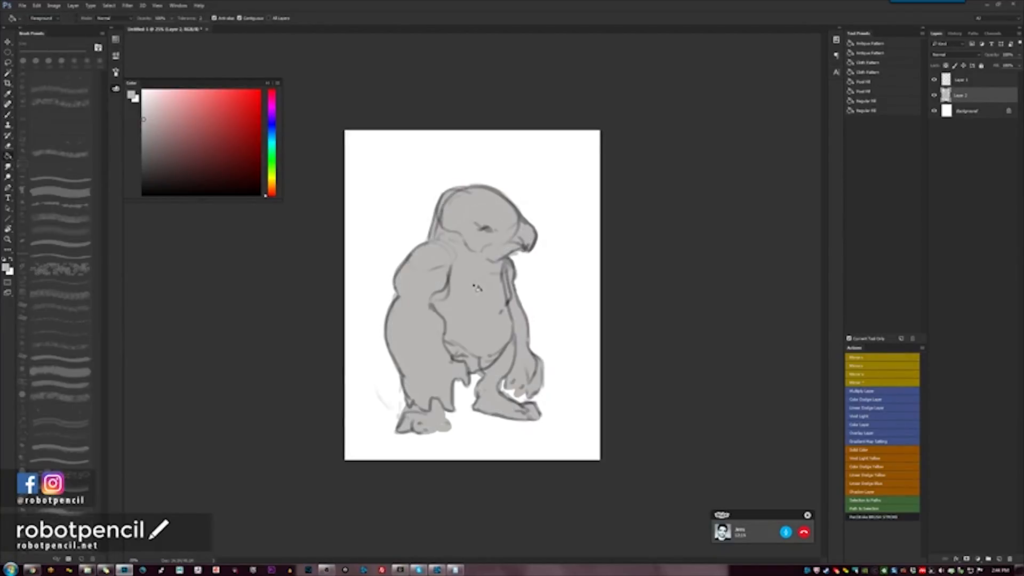
Clean up the edges of the grey silhouette with a small Circle HARD Eraser.
key(b)
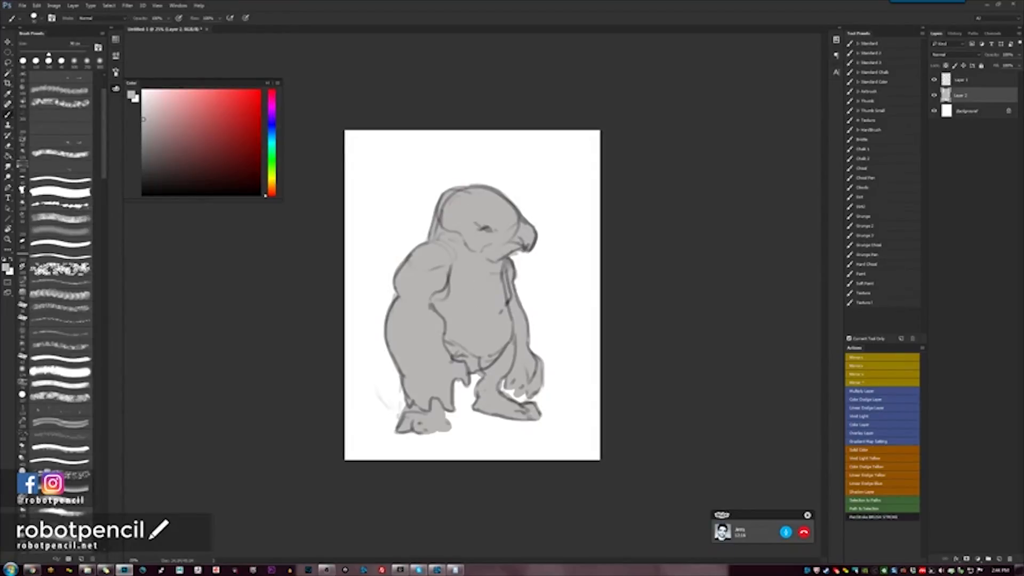
click(933, 80)
key(e)
key(ctrl+plus)
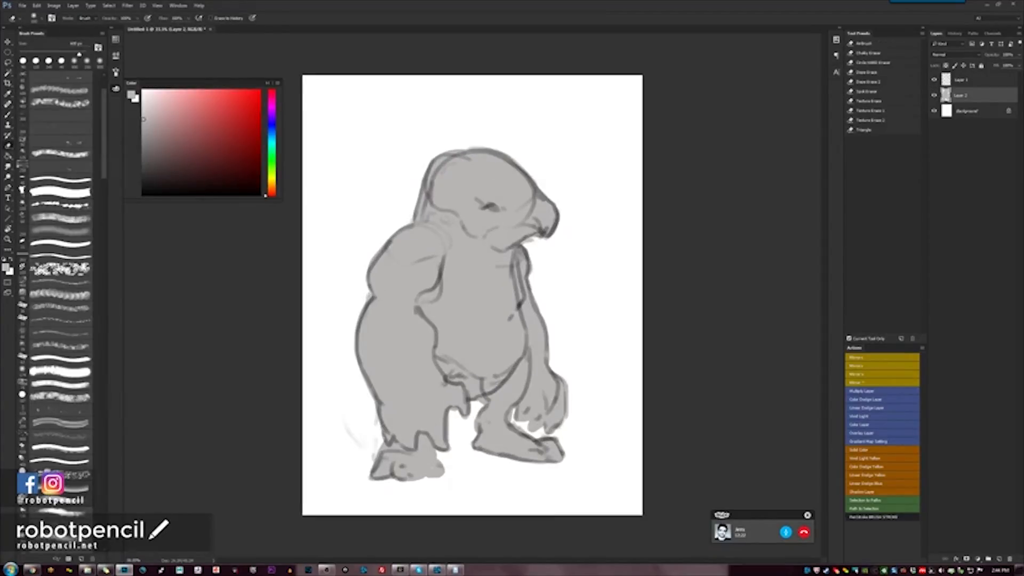
click(877, 63)
key(bracketleft)
key(bracketleft)
key(bracketleft)
key(bracketleft)
key(bracketleft)
key(bracketleft)
key(bracketleft)
key(bracketleft)
key(bracketleft)
key(bracketleft)
key(bracketleft)
key(bracketleft)
key(bracketleft)
key(bracketleft)
key(bracketleft)
key(bracketleft)
key(bracketleft)
key(bracketleft)
mouse_move(530, 246)
mouse_down()
mouse_move(540, 239)
mouse_move(549, 249)
mouse_up()
Compare the grey silhouette with and without the line sketch above it.
click(934, 79)
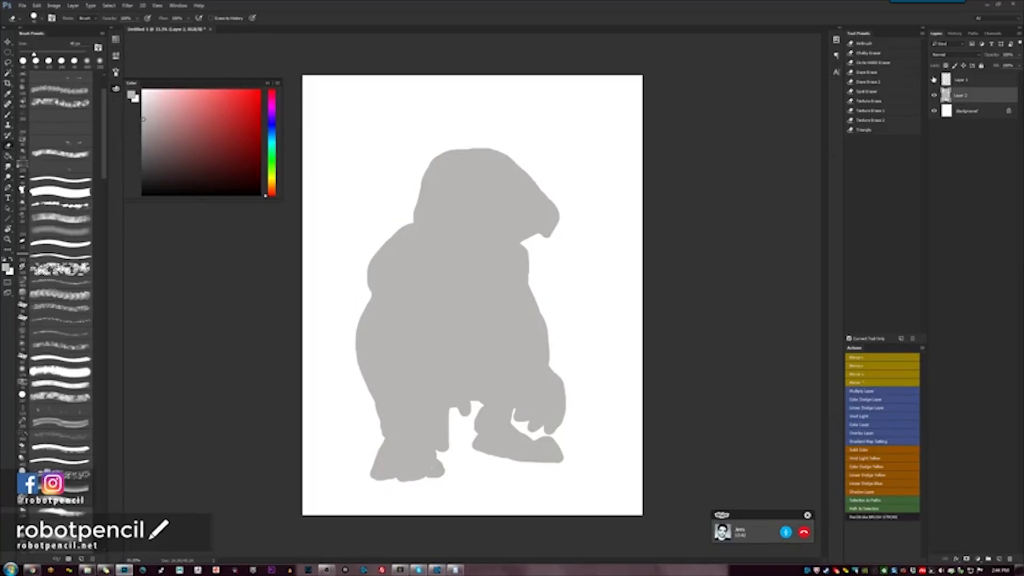
click(934, 80)
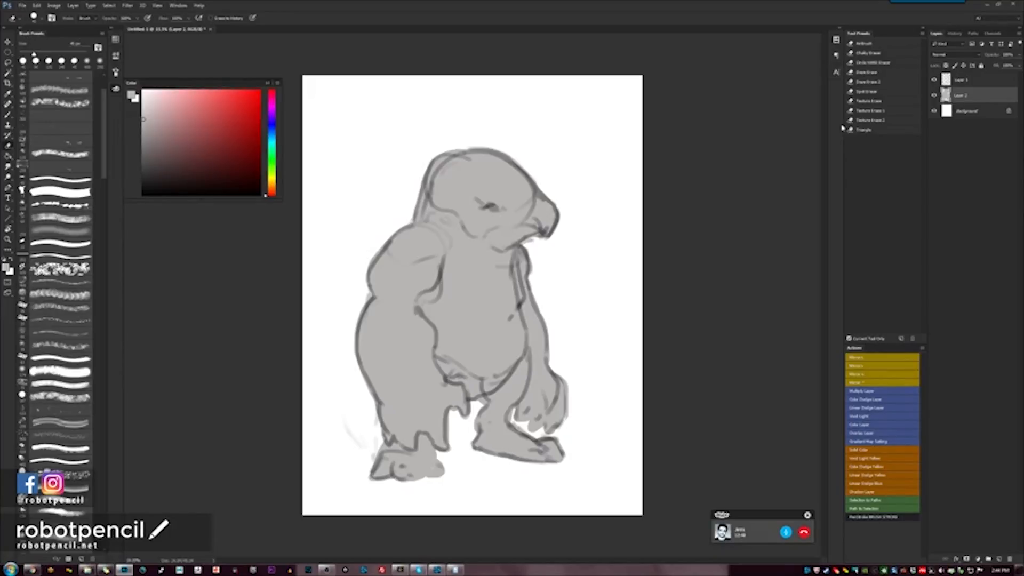
key(b)
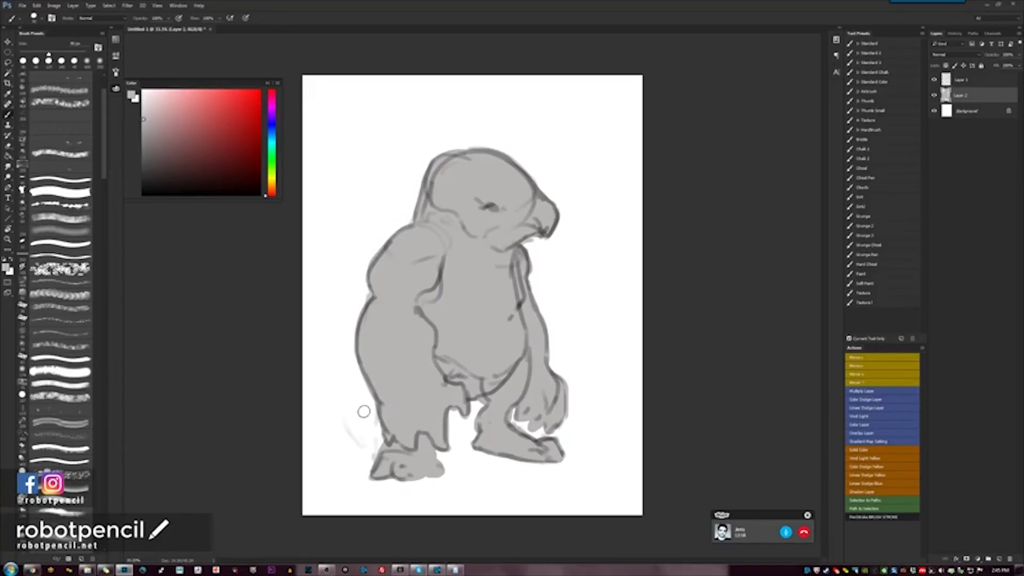
click(934, 81)
click(934, 81)
click(936, 80)
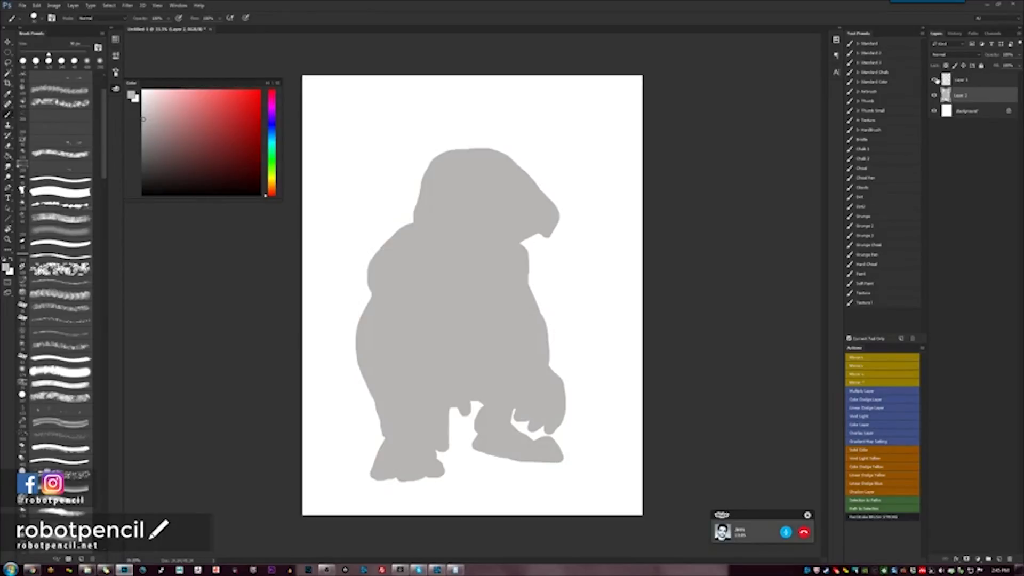
click(934, 80)
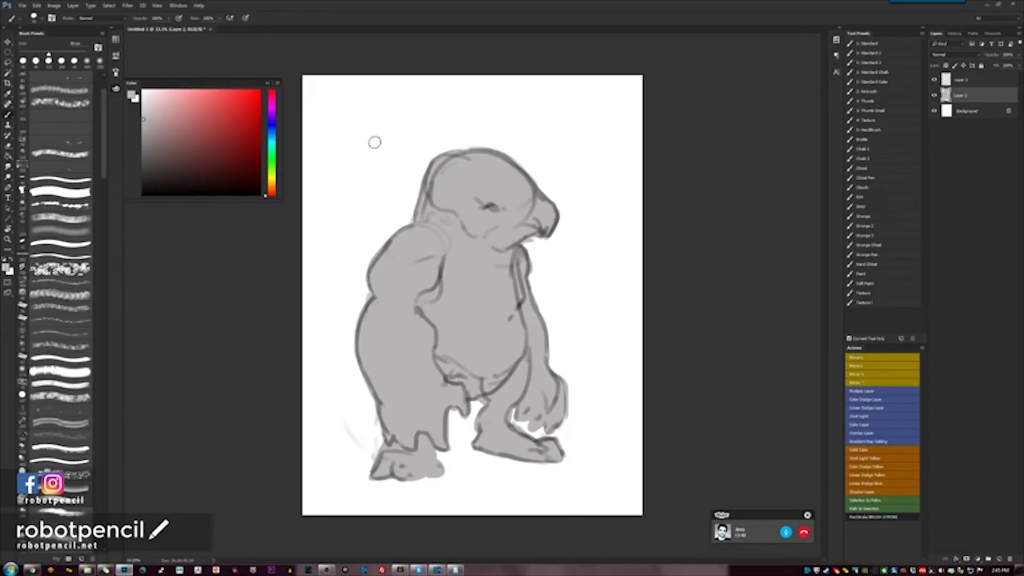
click(115, 89)
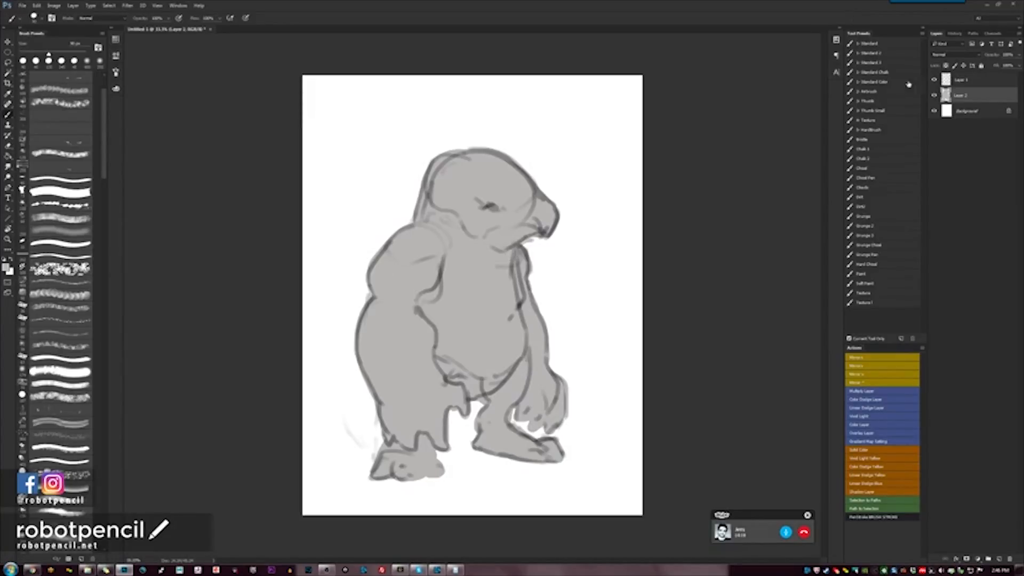
click(933, 79)
click(933, 80)
click(934, 79)
click(933, 80)
click(934, 80)
click(933, 80)
click(934, 80)
click(934, 80)
key(ctrl+j)
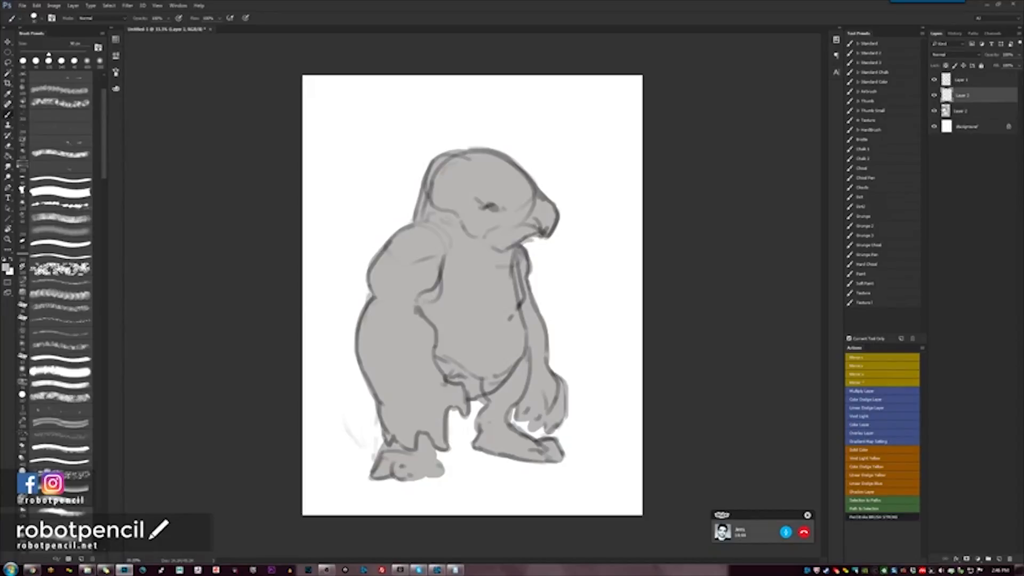
key(ctrl+e)
click(934, 80)
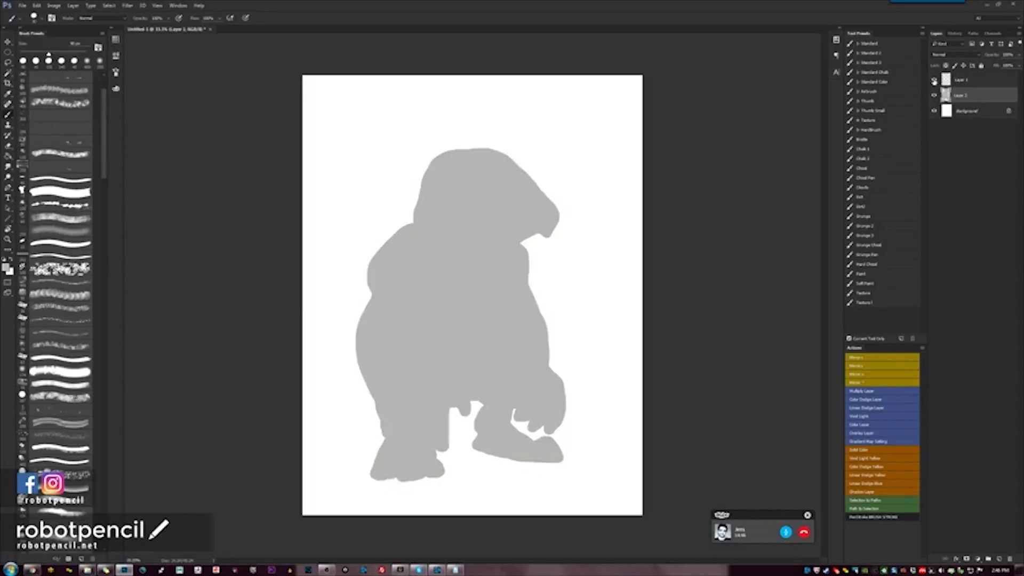
click(934, 80)
key(ctrl+j)
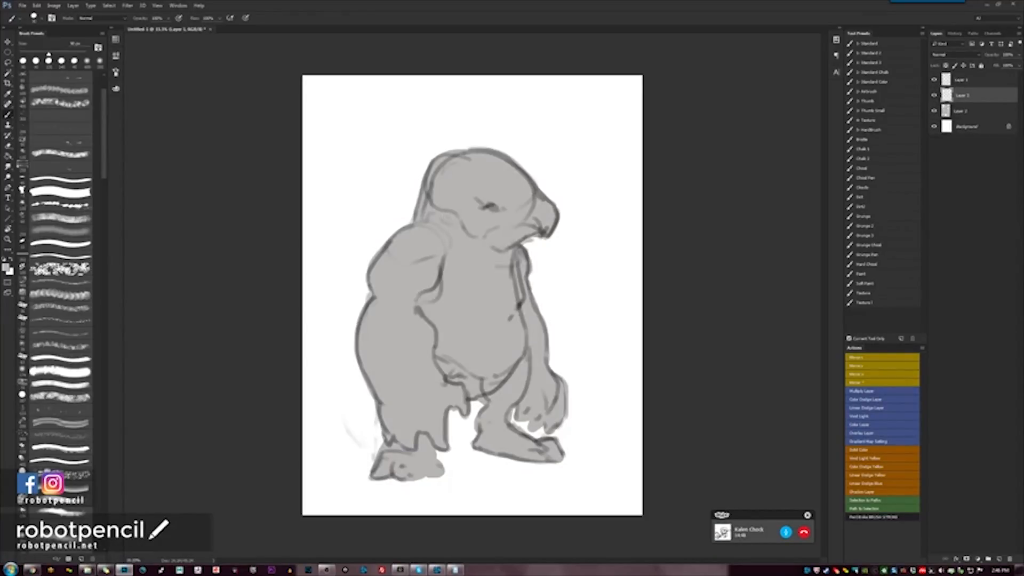
click(116, 88)
click(228, 90)
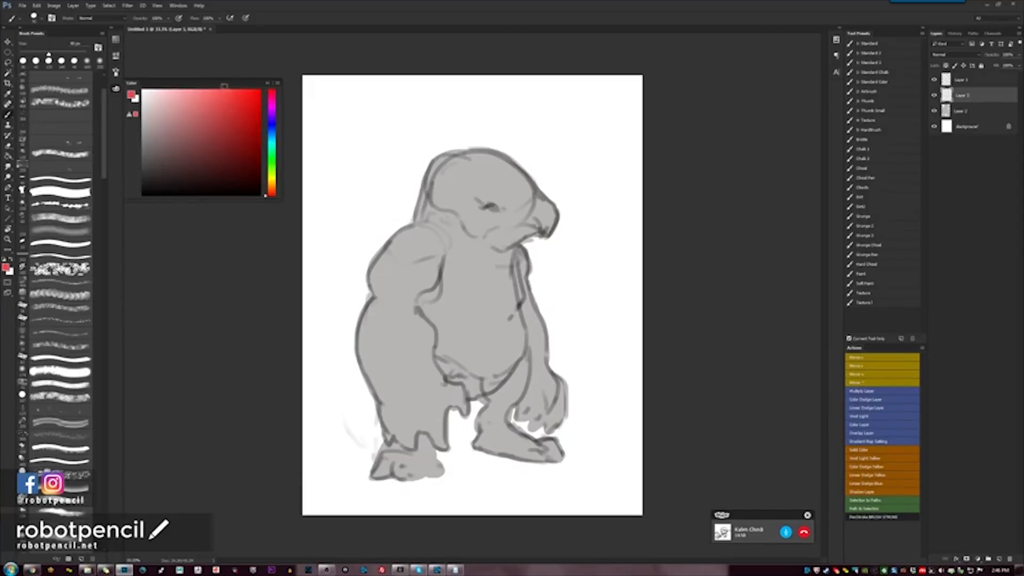
click(74, 60)
drag(451, 157, 456, 197)
key(ctrl+alt+z)
key(ctrl+alt+z)
key(ctrl+alt+z)
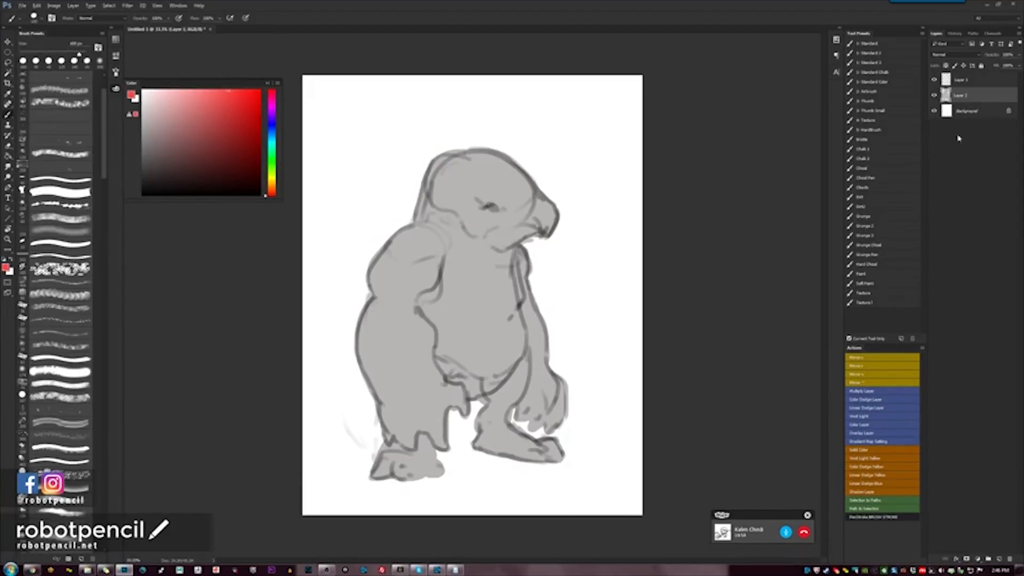
Add a solid colour fill layer above the grey silhouette layer and clip it to the silhouette.
click(883, 451)
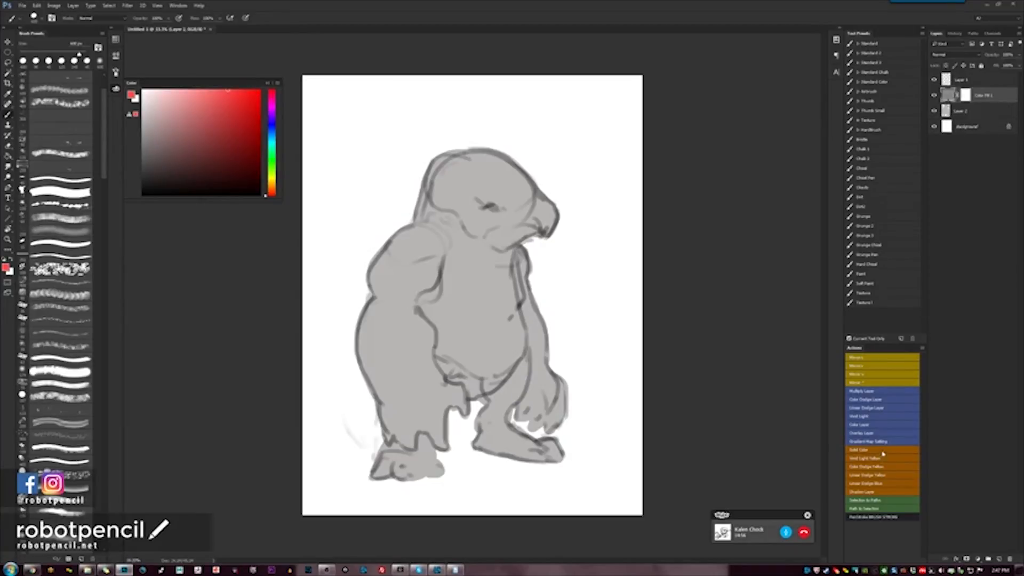
click(973, 110)
alt+click(972, 103)
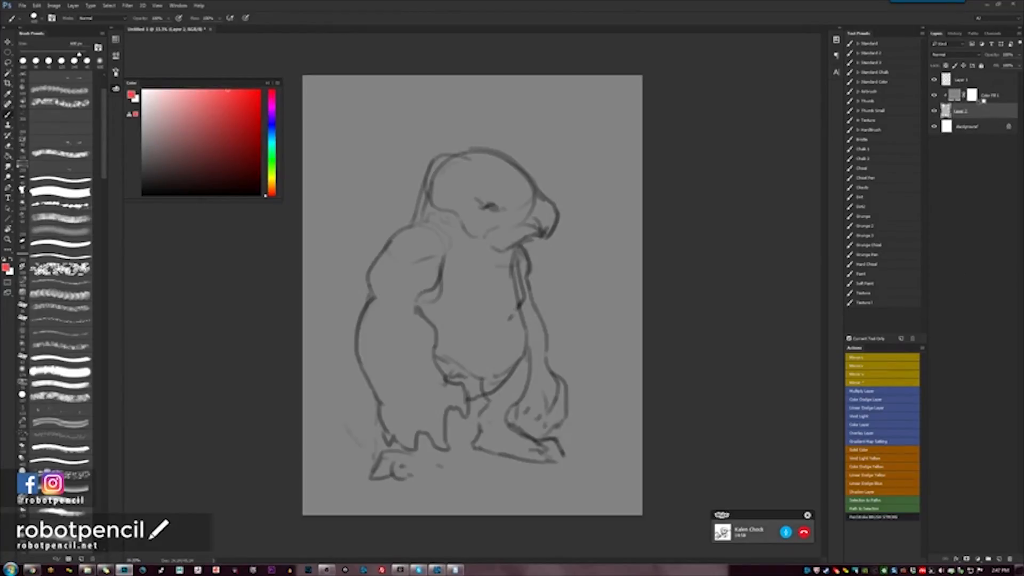
click(971, 96)
key(ctrl+alt+r)
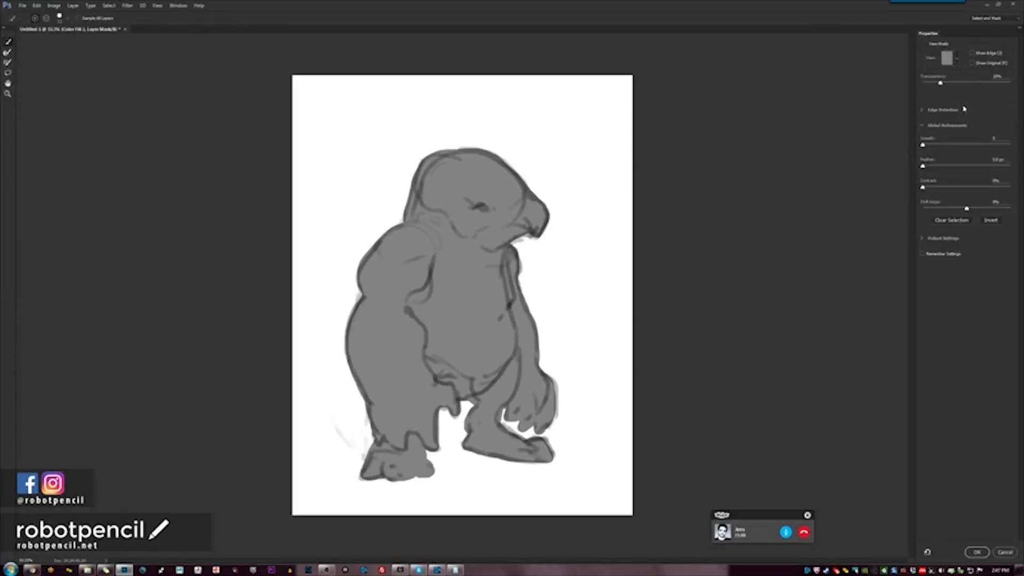
click(1004, 553)
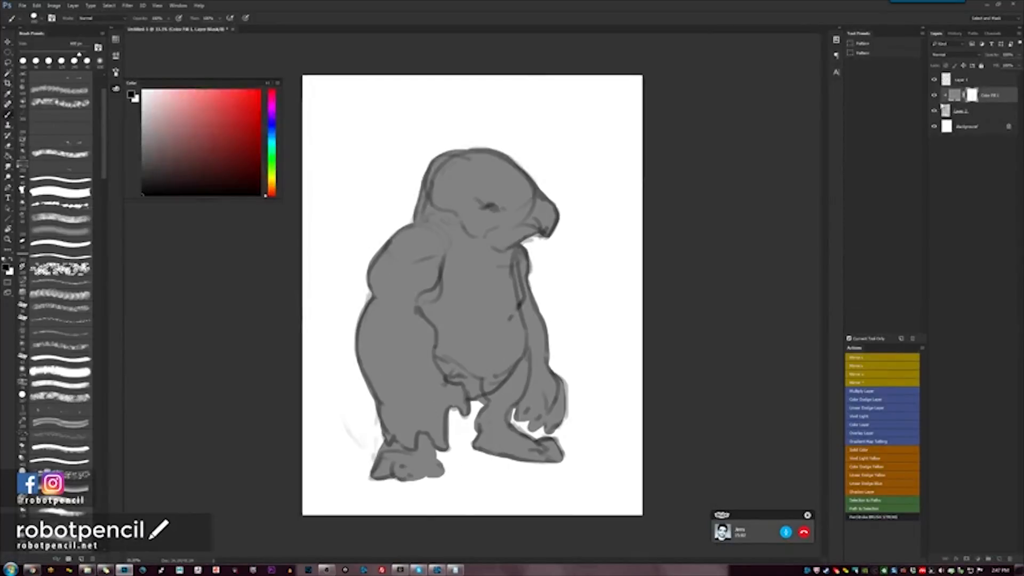
Set the clipped fill layer's colour to a dark red, RGB 160, 23, 23.
double_click(958, 95)
drag(806, 231, 763, 183)
click(849, 199)
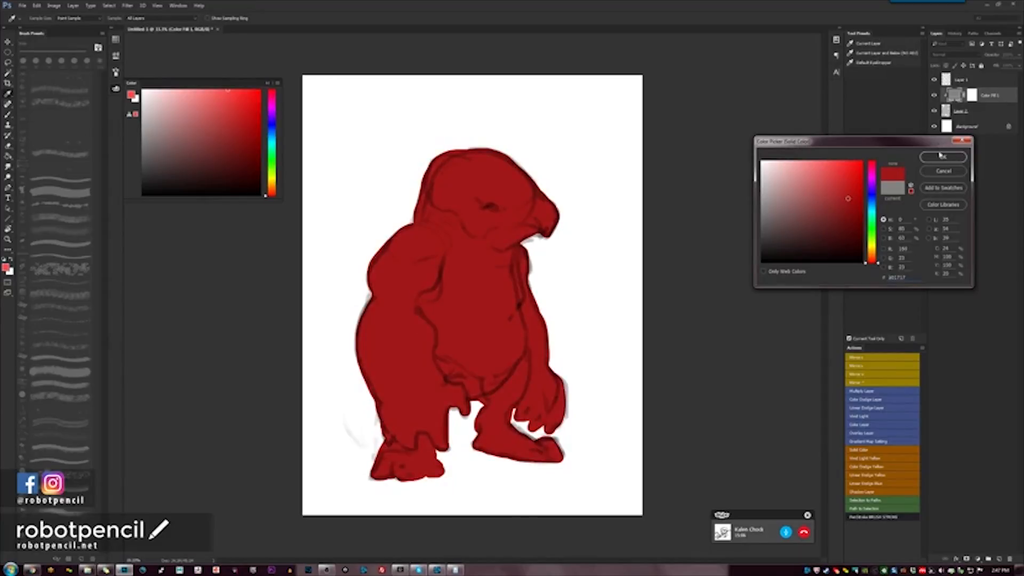
click(943, 157)
Mask the red fill out of the creature's chest, neck and inner shoulder edge.
click(971, 96)
key(x)
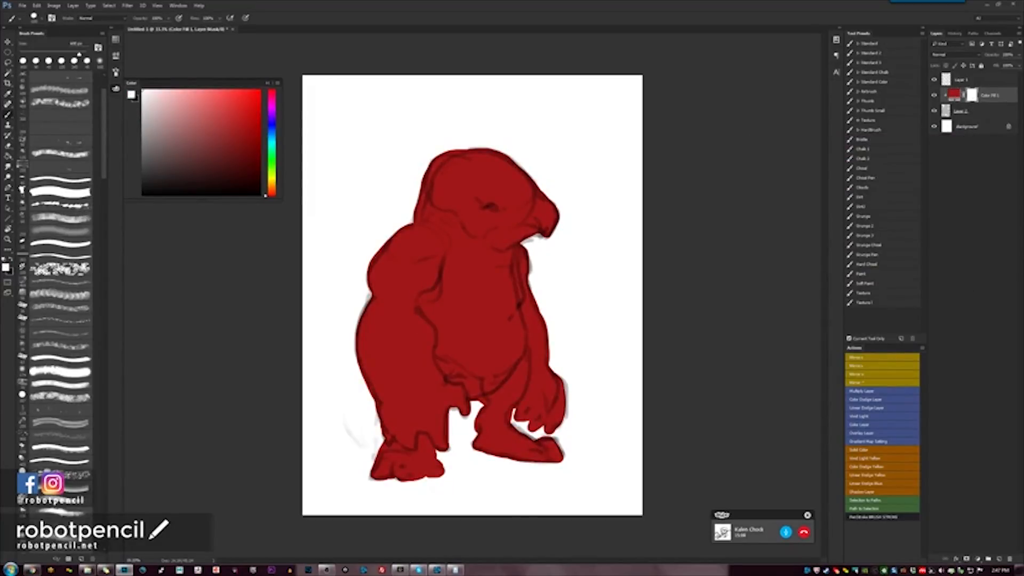
key(x)
drag(514, 266, 469, 315)
drag(498, 258, 450, 272)
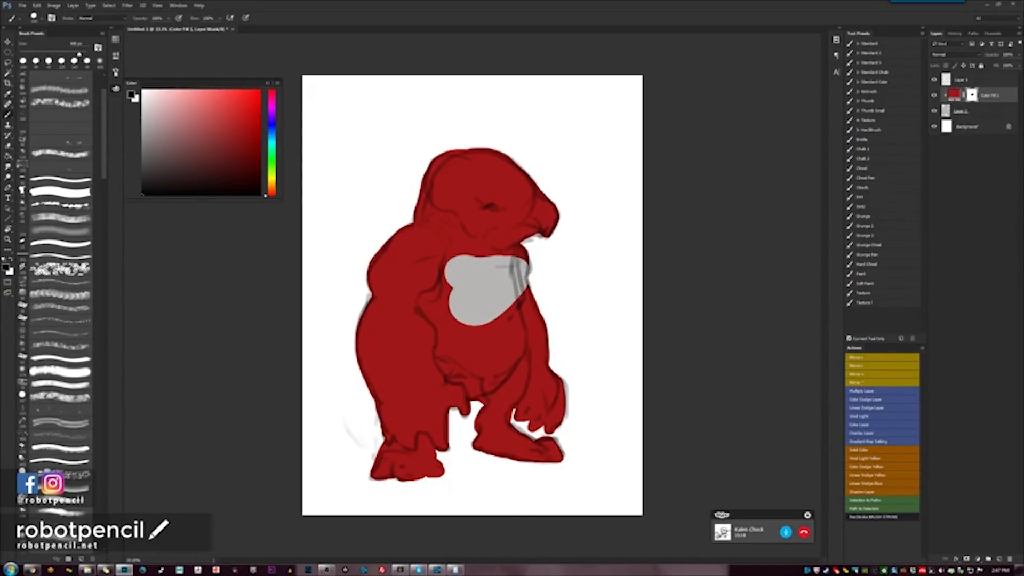
mouse_move(413, 198)
mouse_down()
mouse_move(456, 224)
mouse_move(475, 255)
mouse_move(528, 244)
mouse_move(517, 266)
mouse_move(522, 315)
mouse_up()
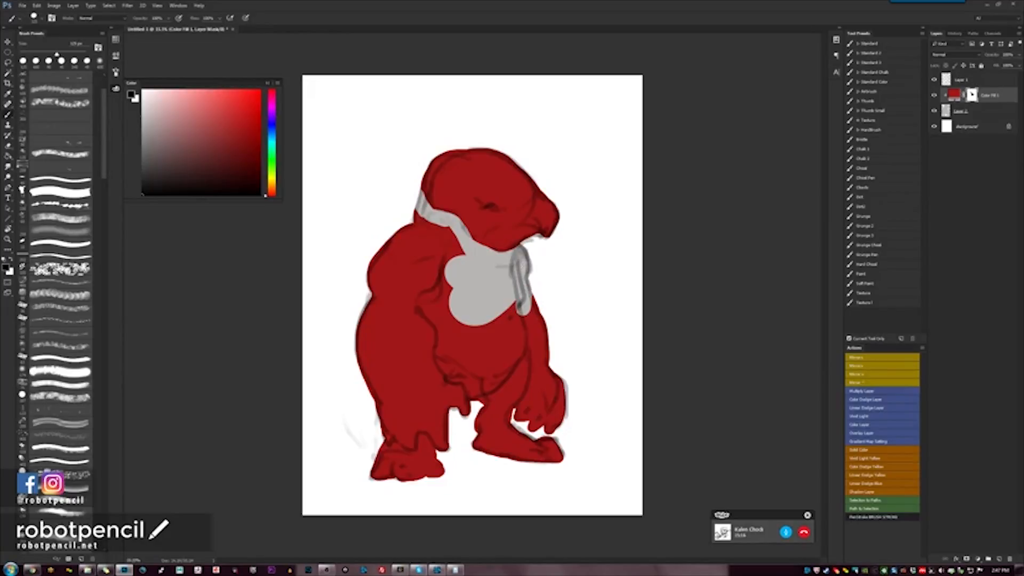
mouse_move(435, 237)
mouse_down()
mouse_move(421, 223)
mouse_move(453, 255)
mouse_move(425, 282)
mouse_move(411, 213)
mouse_move(395, 210)
mouse_move(432, 224)
mouse_move(451, 256)
mouse_move(446, 301)
mouse_up()
mouse_move(440, 223)
mouse_down()
mouse_move(403, 192)
mouse_move(407, 181)
mouse_move(426, 197)
mouse_up()
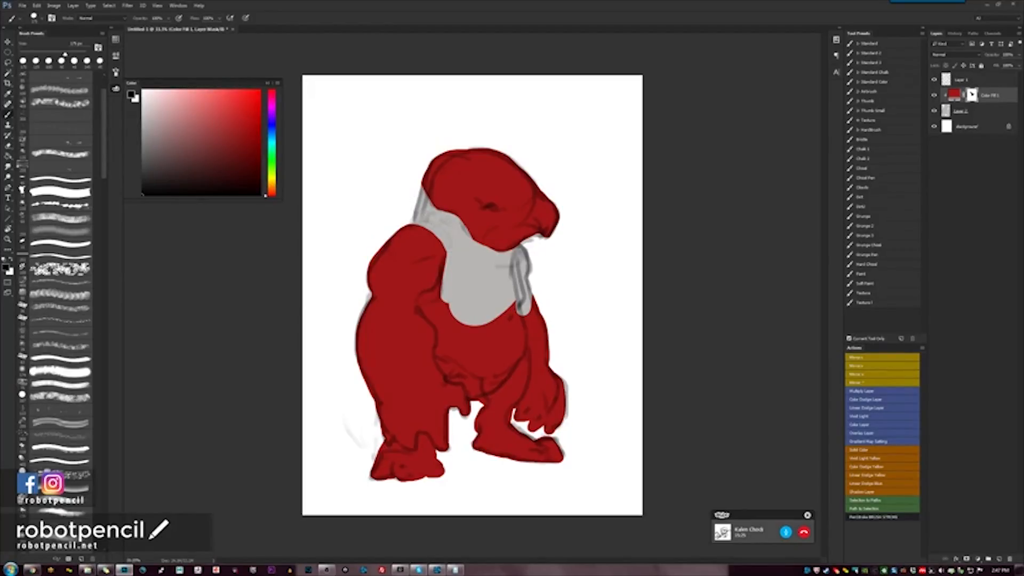
Restore the red on the far arm's edge and mask it out of the belly down to the groin.
key(x)
drag(518, 242, 522, 307)
key(x)
mouse_move(517, 264)
mouse_down()
mouse_move(520, 290)
mouse_move(507, 235)
mouse_move(471, 227)
mouse_move(501, 254)
mouse_up()
key(x)
key(x)
mouse_move(441, 302)
mouse_down()
mouse_move(424, 300)
mouse_move(449, 372)
mouse_move(467, 375)
mouse_up()
mouse_move(472, 392)
mouse_down()
mouse_move(480, 381)
mouse_move(453, 320)
mouse_move(472, 328)
mouse_move(491, 304)
mouse_move(514, 320)
mouse_move(483, 371)
mouse_up()
key(bracketleft)
key(bracketleft)
key(bracketleft)
mouse_move(509, 317)
mouse_down()
mouse_move(516, 358)
mouse_move(479, 392)
mouse_move(506, 328)
mouse_move(493, 360)
mouse_move(510, 346)
mouse_up()
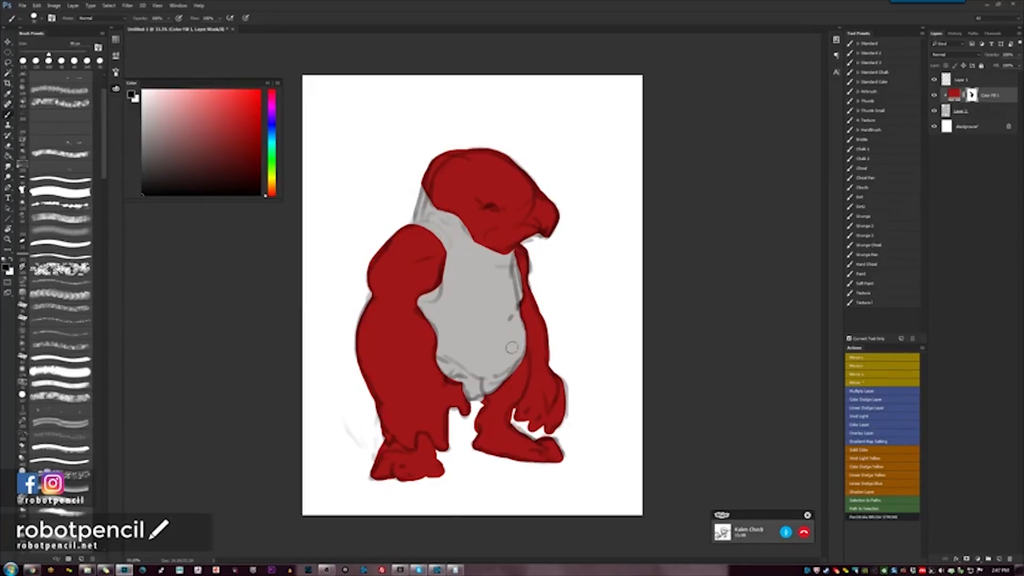
key(x)
drag(485, 403, 483, 401)
Add a second clipped solid colour fill in light blue and move it below the red fill layer.
click(872, 453)
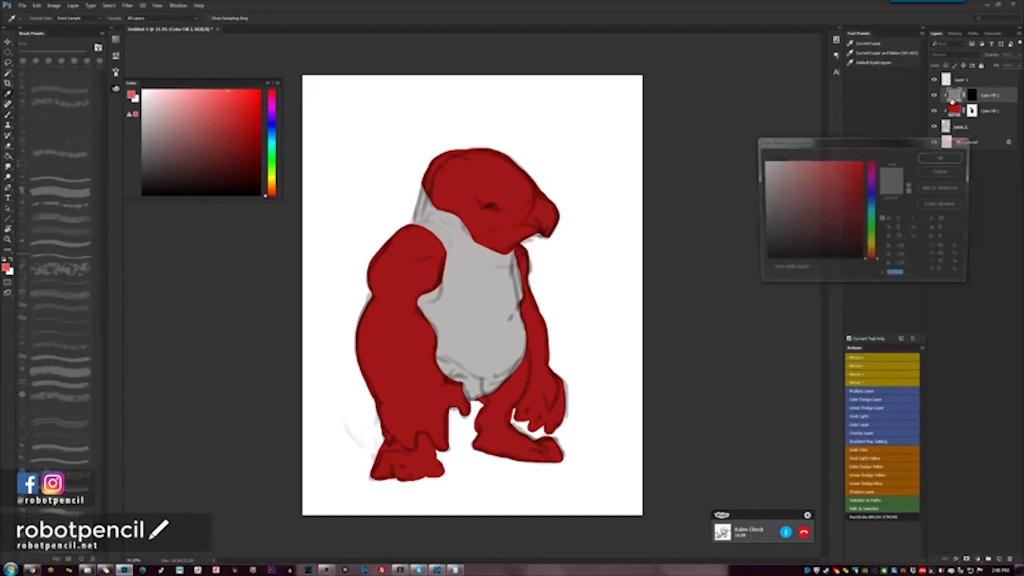
double_click(955, 96)
text(5e95cb)
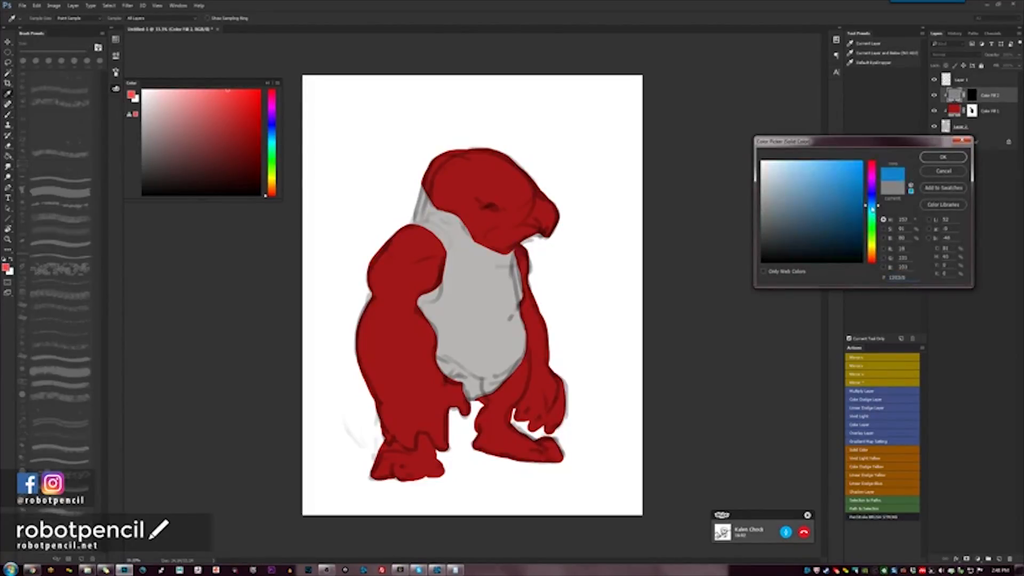
key(Return)
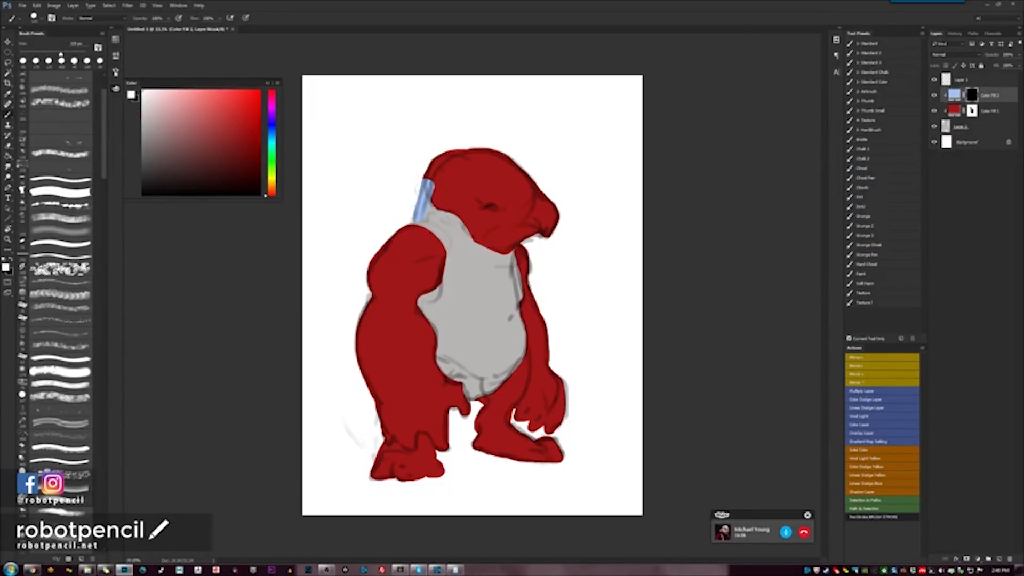
drag(991, 111, 991, 102)
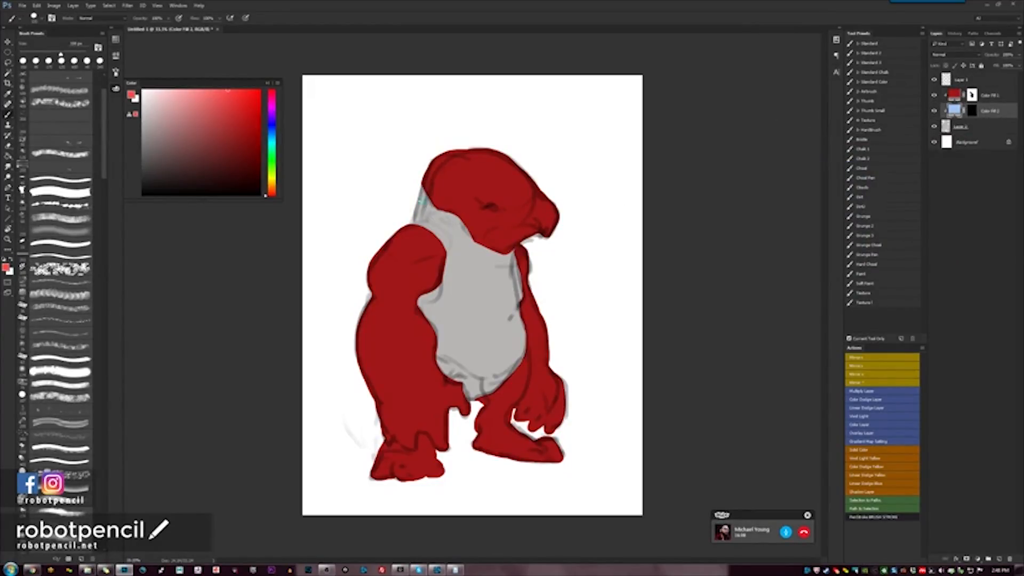
Reveal the light blue fill on the creature's neck, chest, far side and lower belly by painting white in its mask.
click(468, 213)
click(543, 215)
click(971, 111)
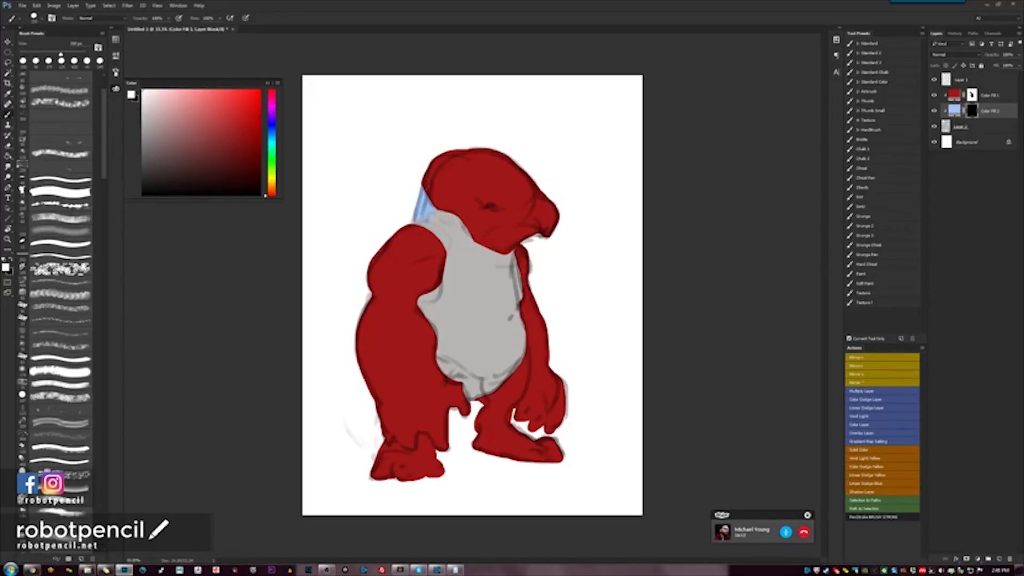
mouse_move(448, 230)
mouse_down()
mouse_move(421, 205)
mouse_move(462, 239)
mouse_move(448, 243)
mouse_move(491, 272)
mouse_move(458, 280)
mouse_move(429, 314)
mouse_up()
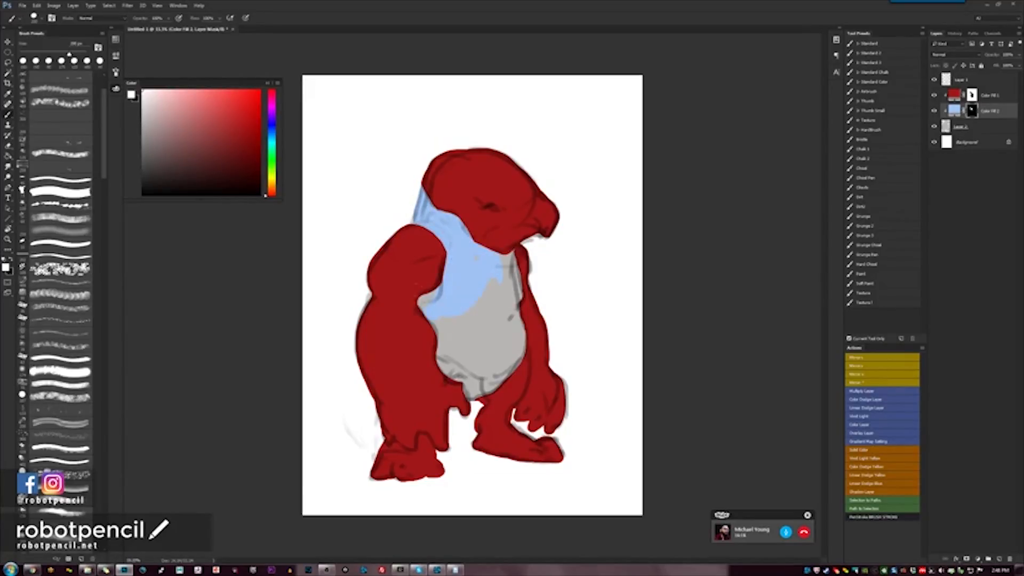
drag(515, 256, 518, 308)
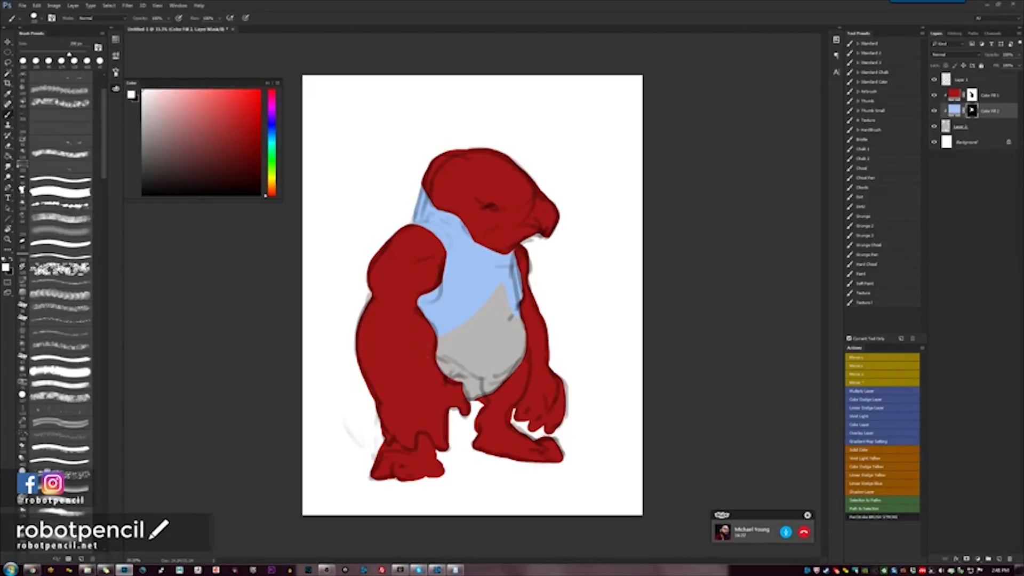
mouse_move(442, 370)
mouse_down()
mouse_move(472, 392)
mouse_move(501, 376)
mouse_up()
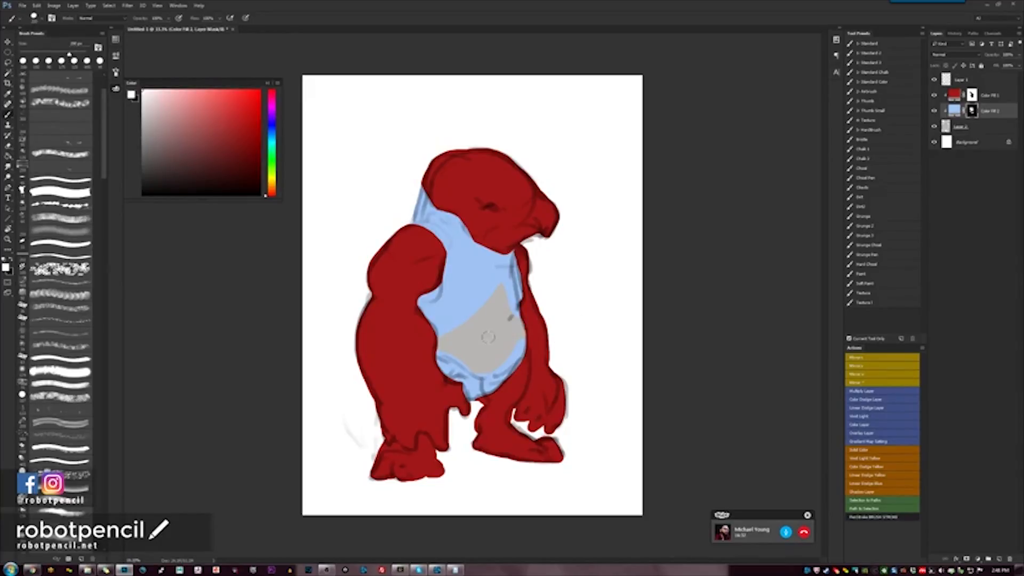
key(x)
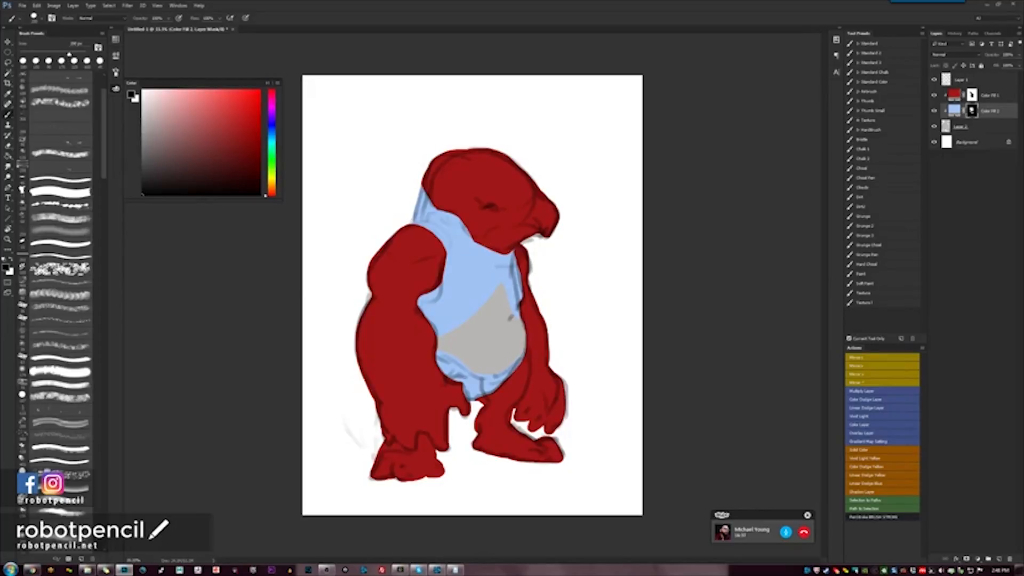
key(x)
Add a third clipped solid colour fill in light purple above the red fill layer.
click(990, 98)
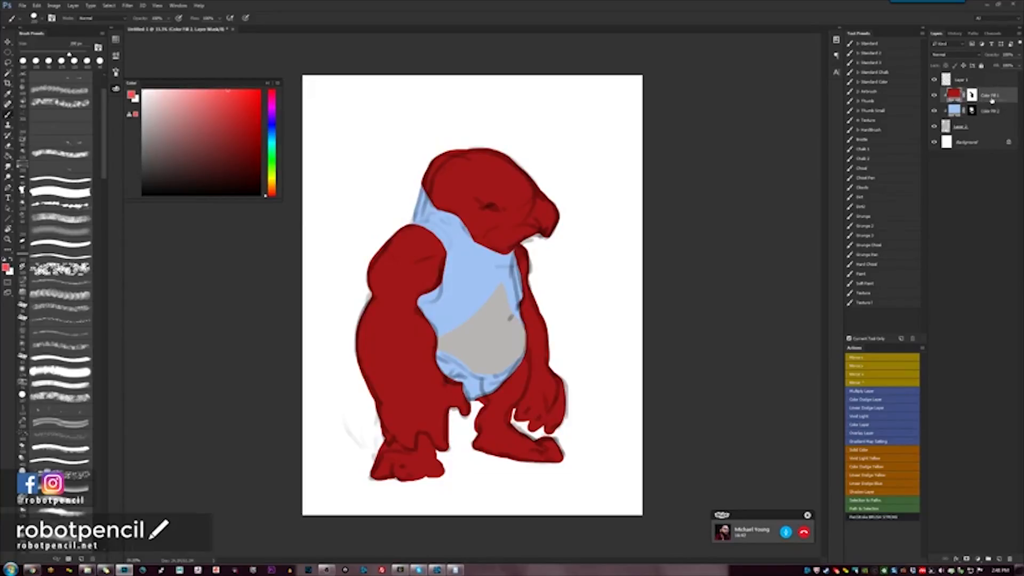
click(871, 447)
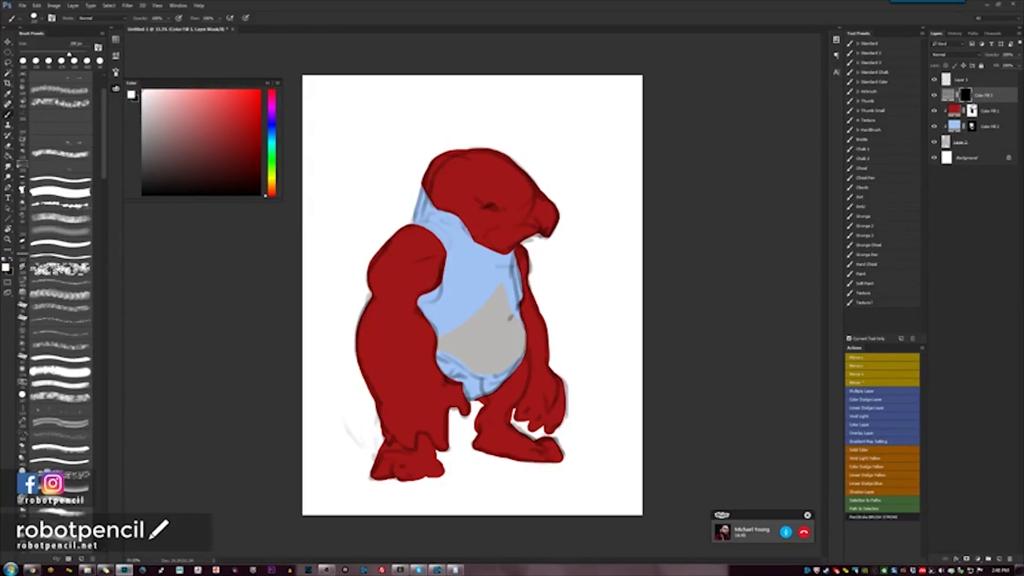
double_click(953, 96)
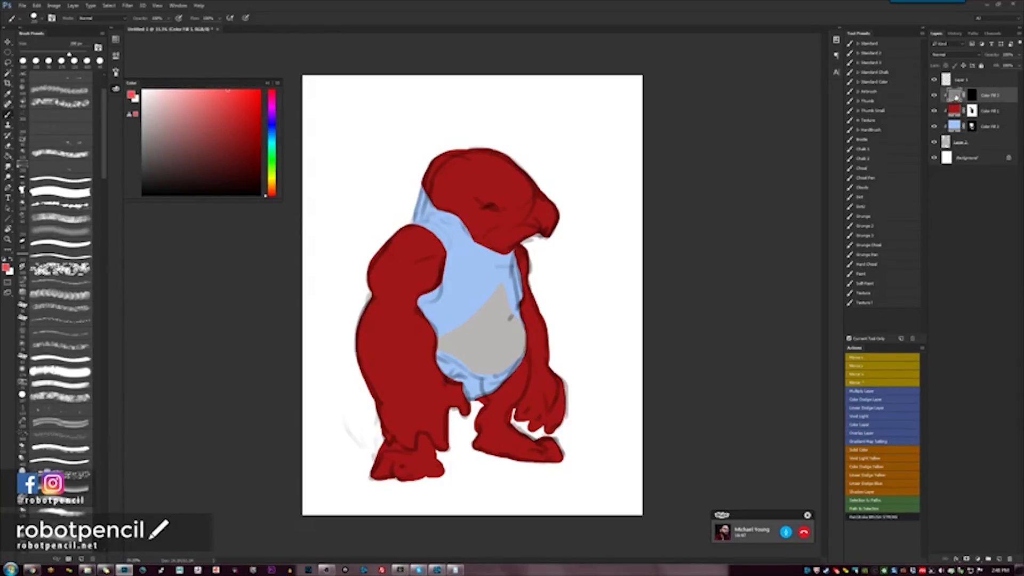
click(846, 194)
drag(873, 217, 872, 190)
click(829, 184)
click(942, 157)
Try purple markings on the creature's nape and stripes across its head, and undo them.
mouse_move(421, 168)
mouse_down()
mouse_move(451, 198)
mouse_move(442, 198)
mouse_move(470, 200)
mouse_move(430, 202)
mouse_move(441, 209)
mouse_up()
key(ctrl+z)
key(bracketleft)
key(ctrl+z)
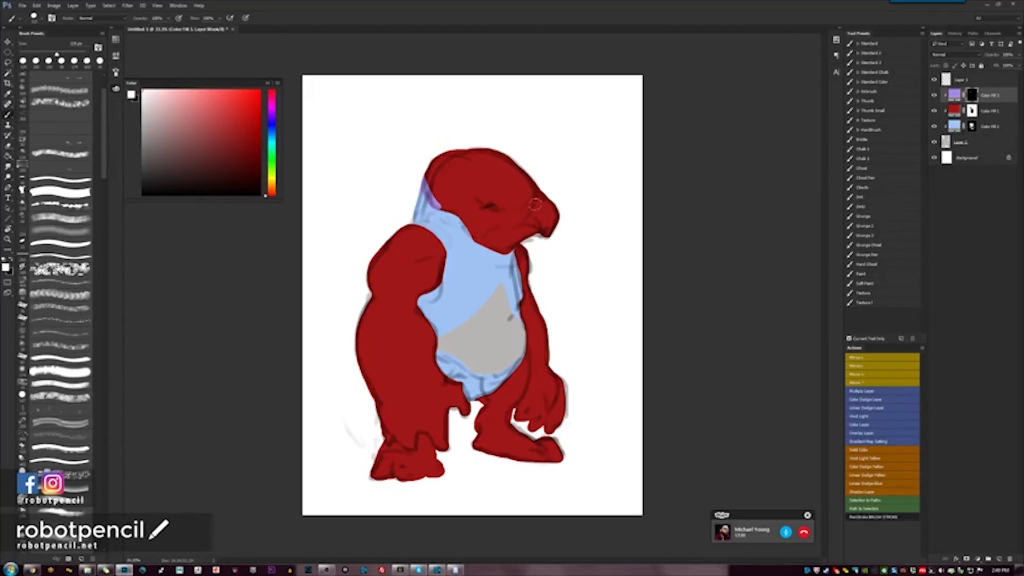
key(ctrl+z)
drag(488, 152, 555, 210)
key(ctrl+z)
drag(485, 170, 520, 167)
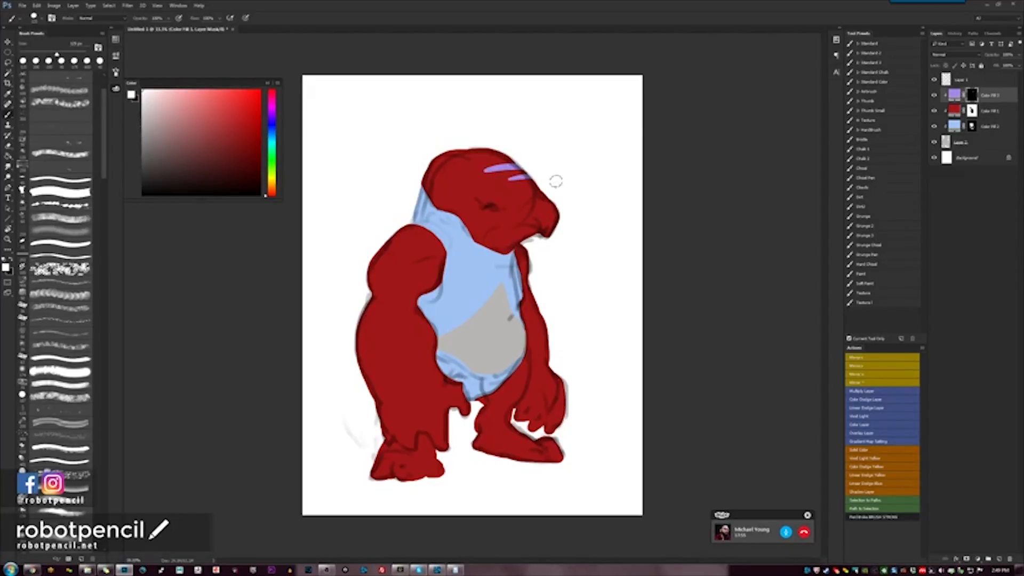
key(ctrl+z)
Try three purple stripes running up the near forearm and undo them.
drag(386, 443, 371, 386)
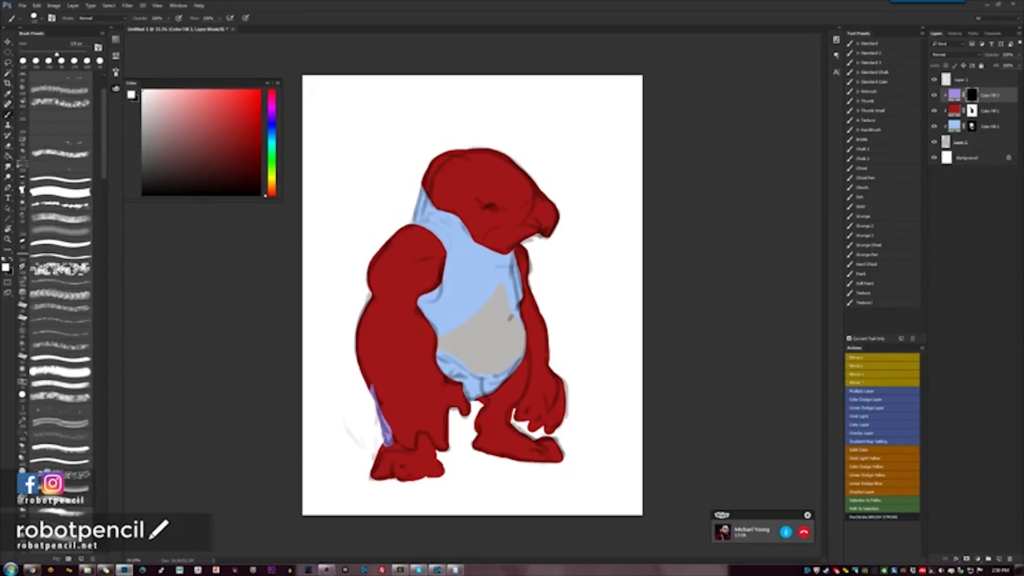
drag(412, 448, 395, 411)
drag(443, 449, 424, 398)
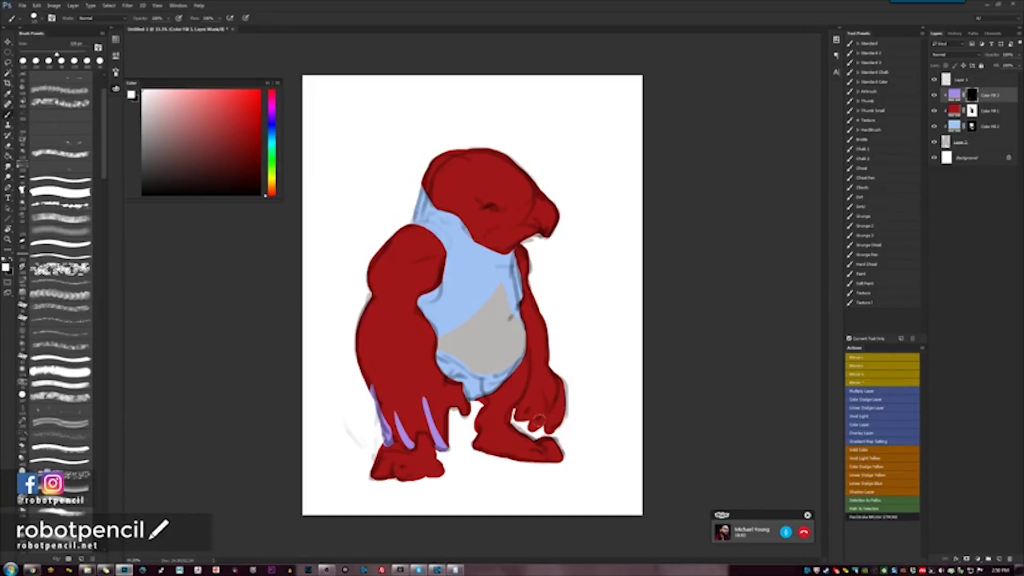
key(ctrl+z)
key(ctrl+z)
key(ctrl+z)
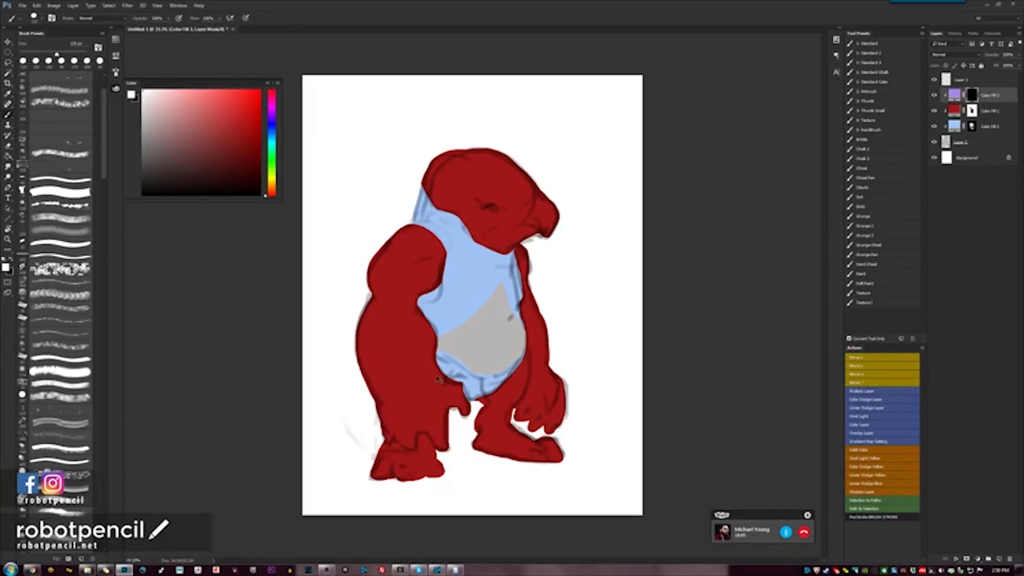
Paint a purple spiral on the near shoulder and, with a smaller brush, a curled marking on the back of the head.
mouse_move(404, 248)
mouse_down()
mouse_move(406, 279)
mouse_move(401, 262)
mouse_up()
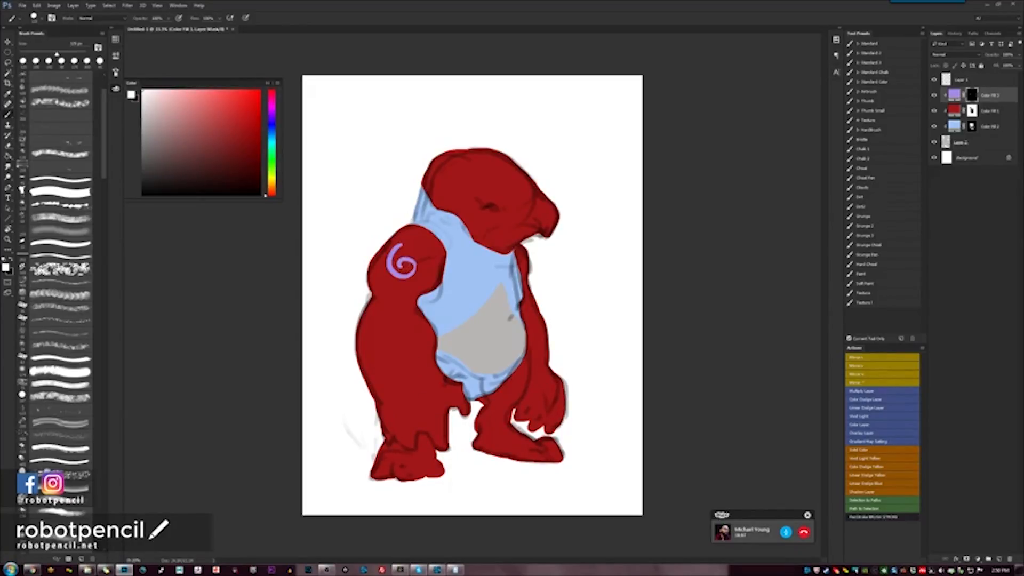
key(bracketleft)
key(bracketleft)
key(bracketleft)
key(bracketleft)
mouse_move(431, 172)
mouse_down()
mouse_move(430, 203)
mouse_move(448, 180)
mouse_up()
key(ctrl+z)
key(ctrl+z)
mouse_move(425, 170)
mouse_down()
mouse_move(443, 199)
mouse_move(436, 162)
mouse_move(443, 196)
mouse_move(452, 182)
mouse_up()
key(ctrl+z)
key(ctrl+z)
key(ctrl+z)
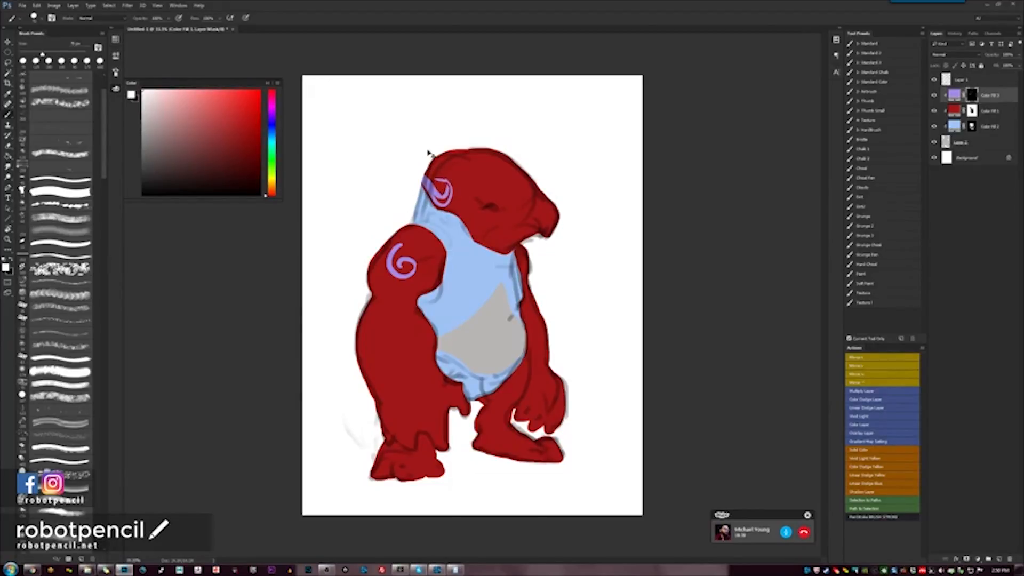
Step back the extra purple stroke above the head curl and add a small purple mark where the jaw meets the chest.
mouse_move(425, 166)
mouse_down()
mouse_move(428, 168)
mouse_move(439, 190)
mouse_move(430, 193)
mouse_move(440, 183)
mouse_move(441, 160)
mouse_up()
key(ctrl+alt+z)
key(ctrl+alt+z)
key(ctrl+alt+z)
key(ctrl+alt+z)
mouse_move(467, 236)
mouse_down()
mouse_move(485, 243)
mouse_move(475, 246)
mouse_up()
Paint broad muted reddish-brown ground strokes on the Background layer behind the creature's feet.
key(f)
mouse_move(505, 271)
mouse_down()
mouse_move(537, 232)
mouse_move(494, 266)
mouse_move(454, 275)
mouse_move(490, 273)
mouse_up()
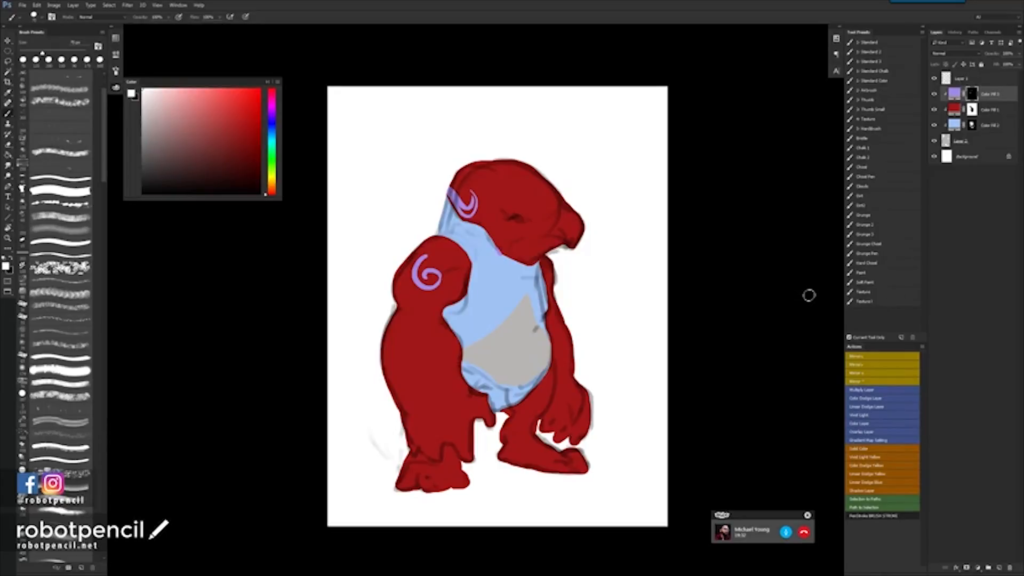
drag(563, 267, 573, 258)
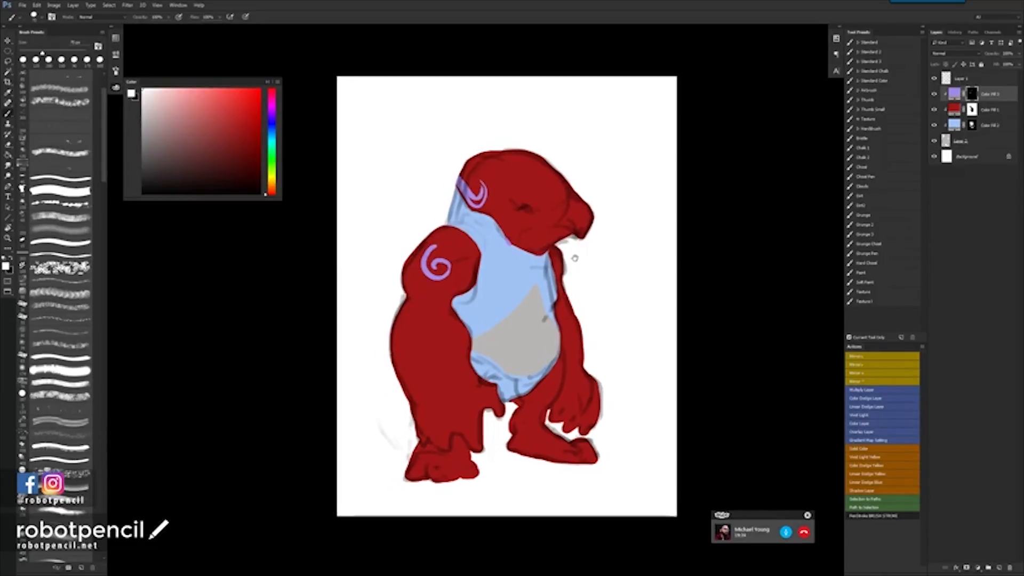
click(978, 160)
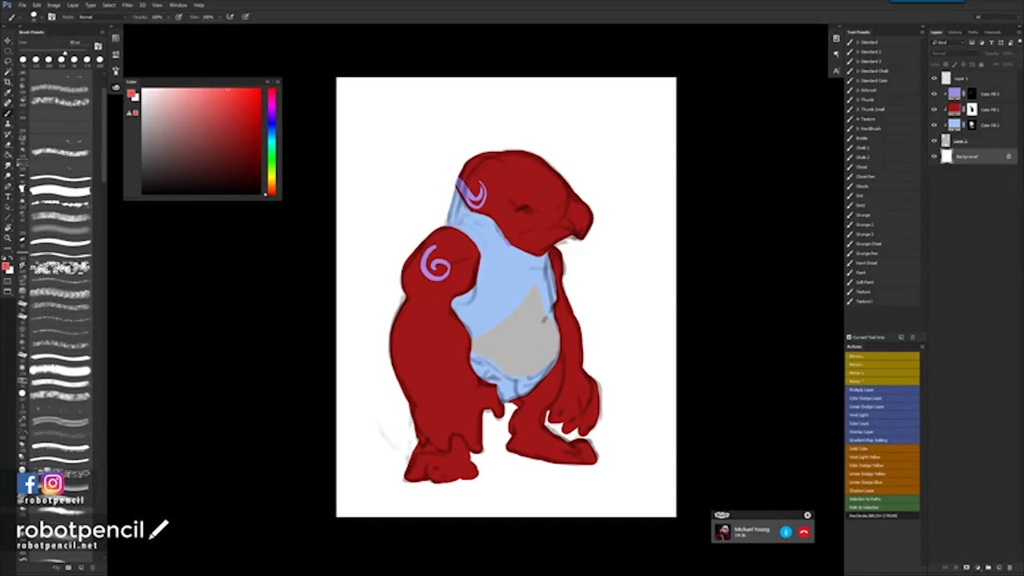
drag(346, 486, 624, 483)
key(ctrl+z)
click(184, 118)
click(272, 190)
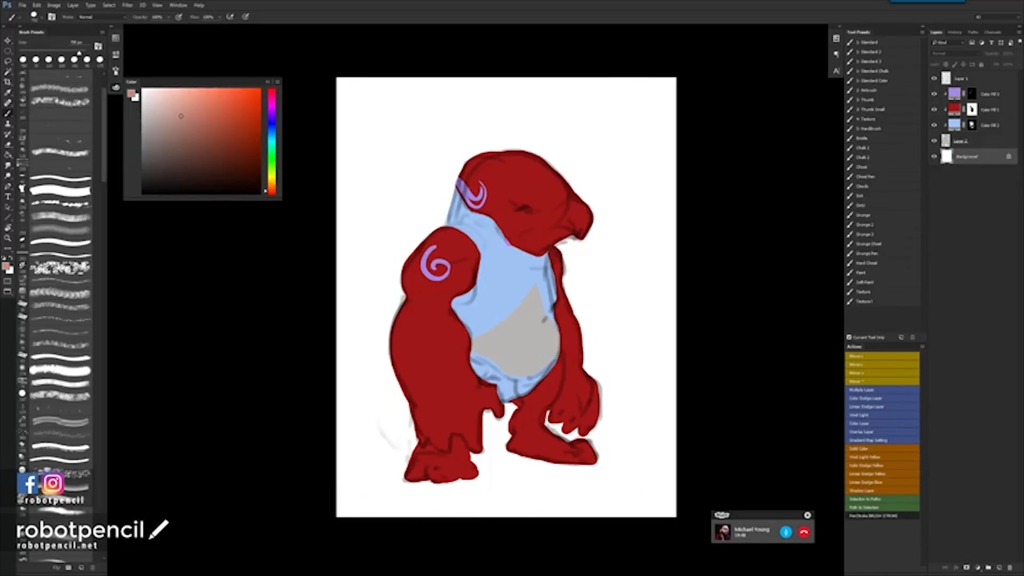
drag(583, 496, 352, 480)
mouse_move(512, 461)
mouse_down()
mouse_move(672, 480)
mouse_move(549, 426)
mouse_move(344, 437)
mouse_up()
mouse_move(605, 503)
mouse_down()
mouse_move(675, 504)
mouse_move(338, 513)
mouse_move(347, 439)
mouse_move(368, 426)
mouse_move(693, 429)
mouse_up()
Extend the brown ground up to a horizon around the legs with a smaller brush and add low hills at both canvas edges.
key(bracketleft)
key(bracketleft)
key(bracketleft)
mouse_move(414, 399)
mouse_down()
mouse_move(279, 389)
mouse_move(418, 440)
mouse_up()
mouse_move(483, 434)
mouse_down()
mouse_move(688, 437)
mouse_move(634, 460)
mouse_move(258, 450)
mouse_up()
mouse_move(322, 472)
mouse_down()
mouse_move(368, 488)
mouse_move(467, 493)
mouse_move(693, 474)
mouse_move(661, 504)
mouse_move(299, 519)
mouse_up()
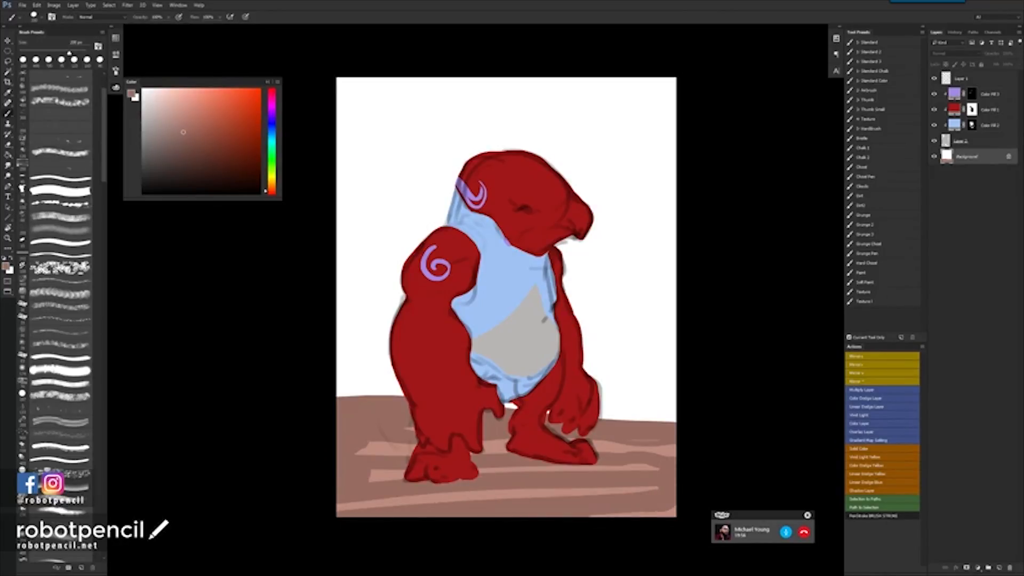
mouse_move(354, 393)
mouse_down()
mouse_move(324, 384)
mouse_move(363, 396)
mouse_up()
drag(621, 418, 675, 407)
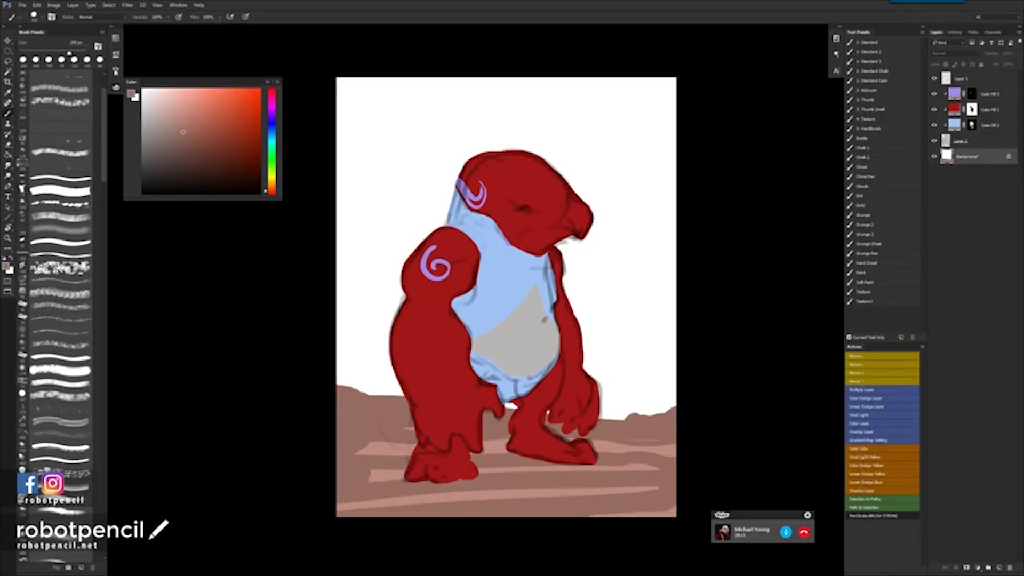
Fill the white sky on the Background layer with a muted teal blue and sample the ground's brown for the brush.
key(g)
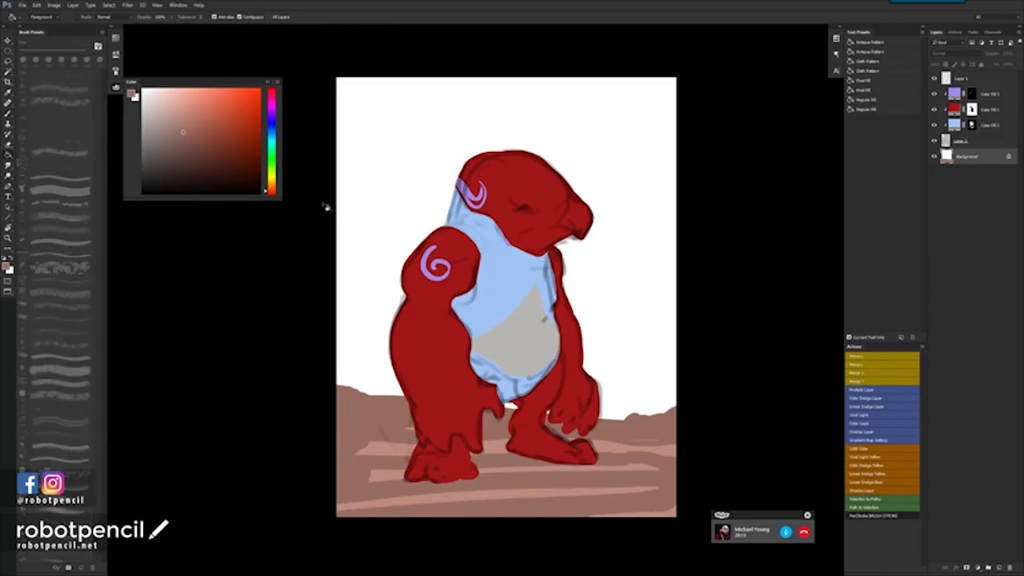
click(271, 136)
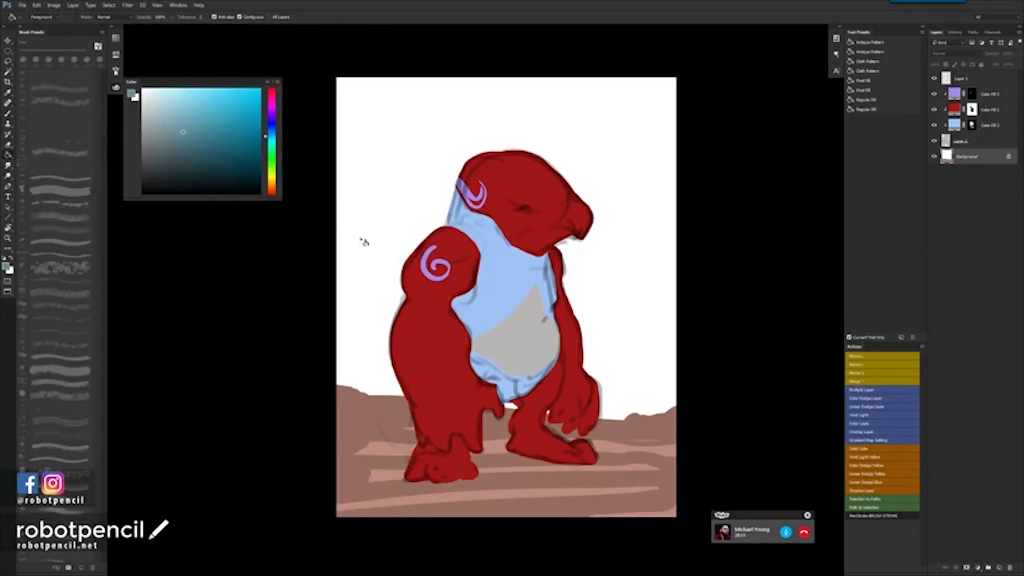
click(380, 322)
key(b)
alt+click(368, 389)
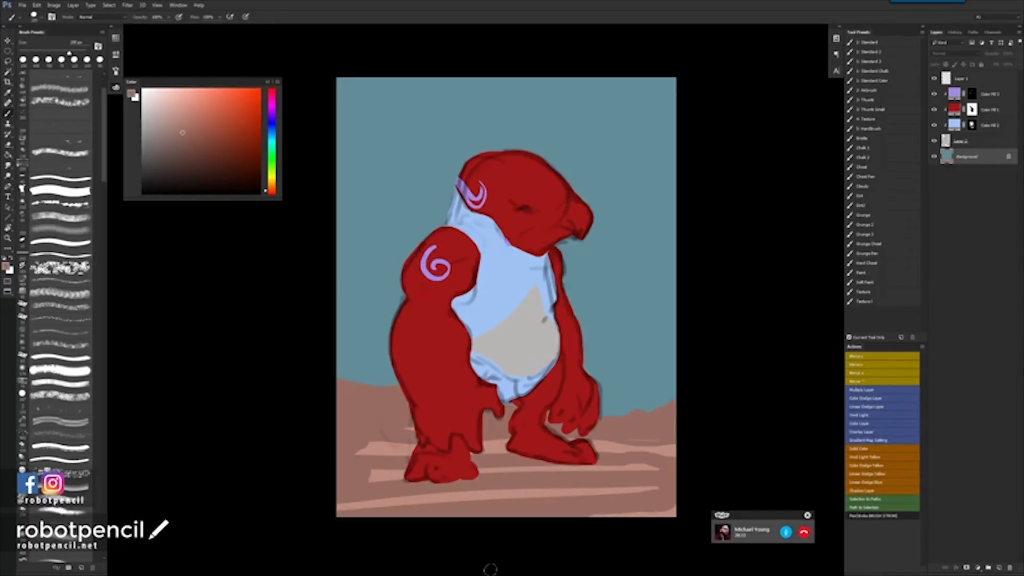
Lighten the Background layer with Hue/Saturation by raising its lightness, and view the painting full screen.
key(ctrl+u)
mouse_move(762, 267)
mouse_down()
mouse_move(731, 266)
mouse_move(770, 262)
mouse_up()
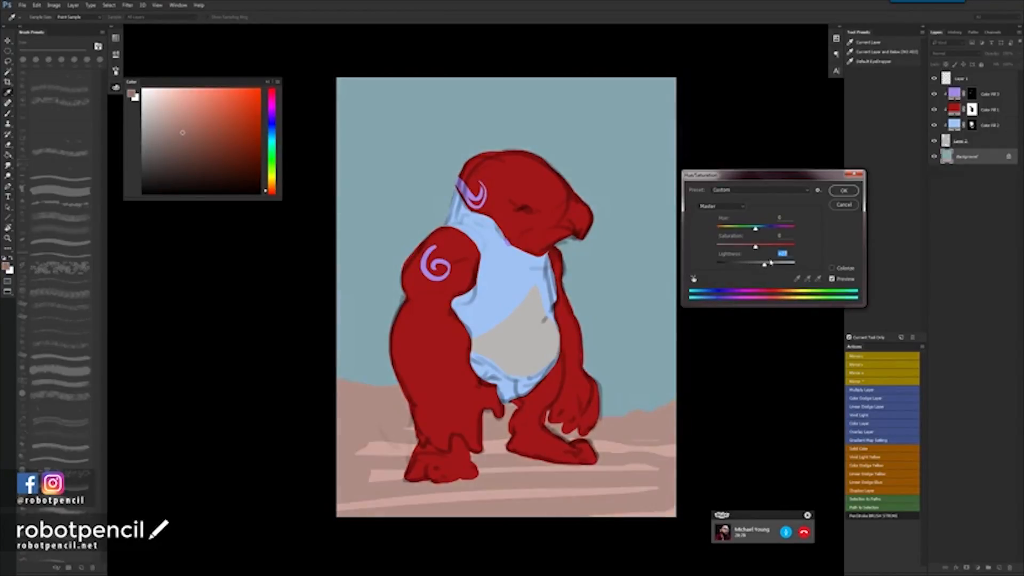
click(843, 191)
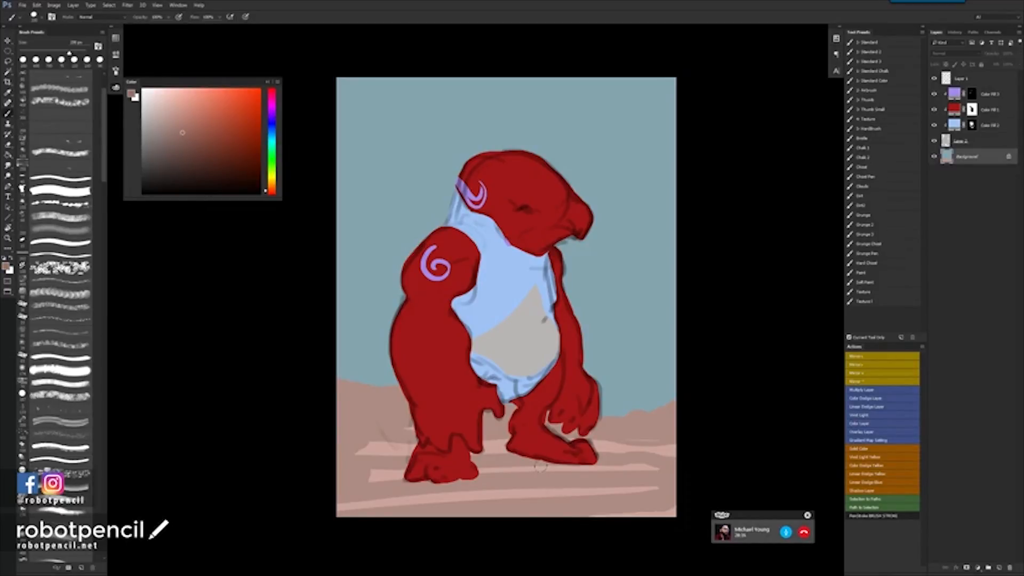
key(f)
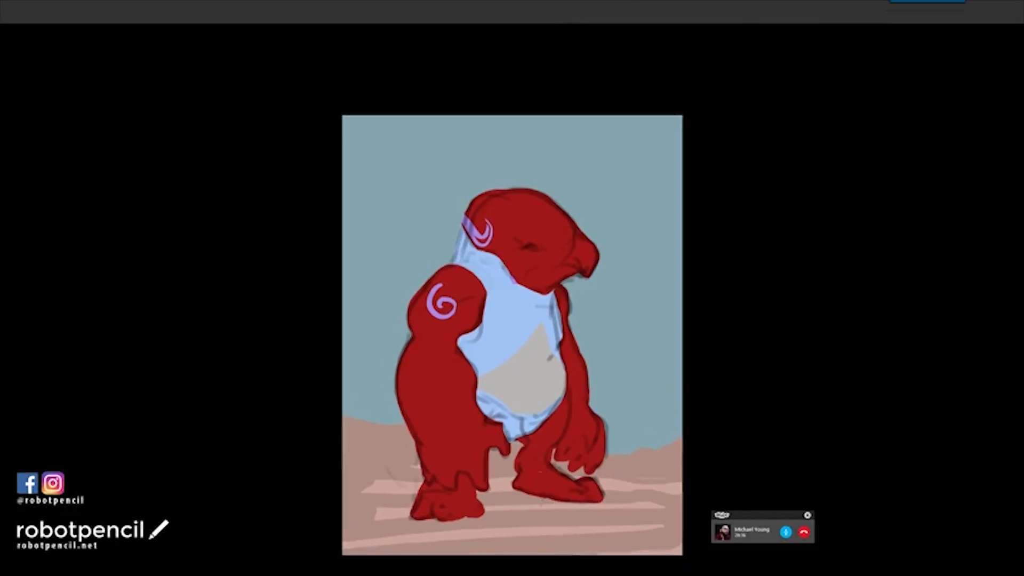
Create a new blank white document in U.S. Paper Letter size and reduce the brush size.
key(ctrl+n)
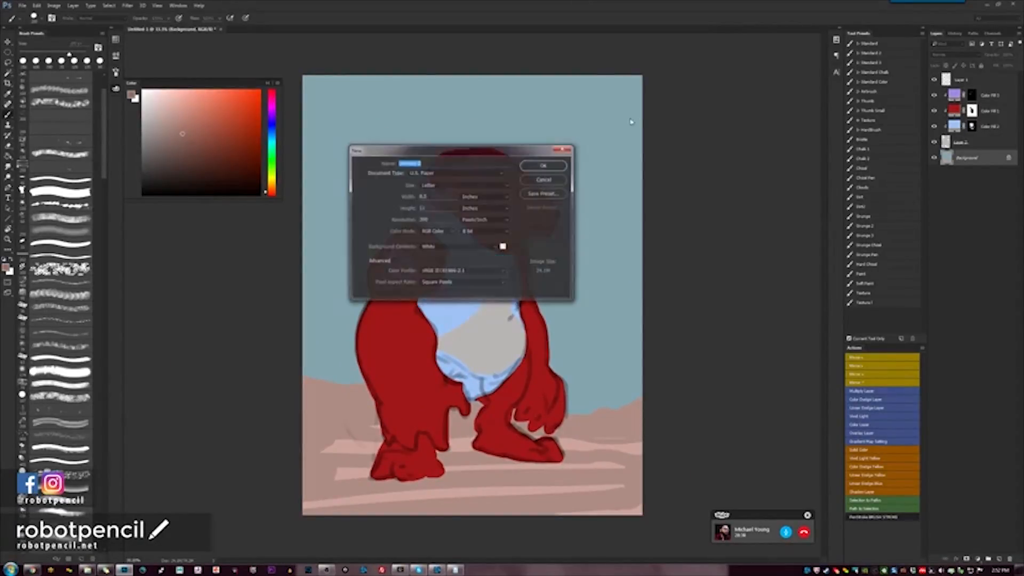
click(550, 166)
key(bracketleft)
key(bracketleft)
key(bracketleft)
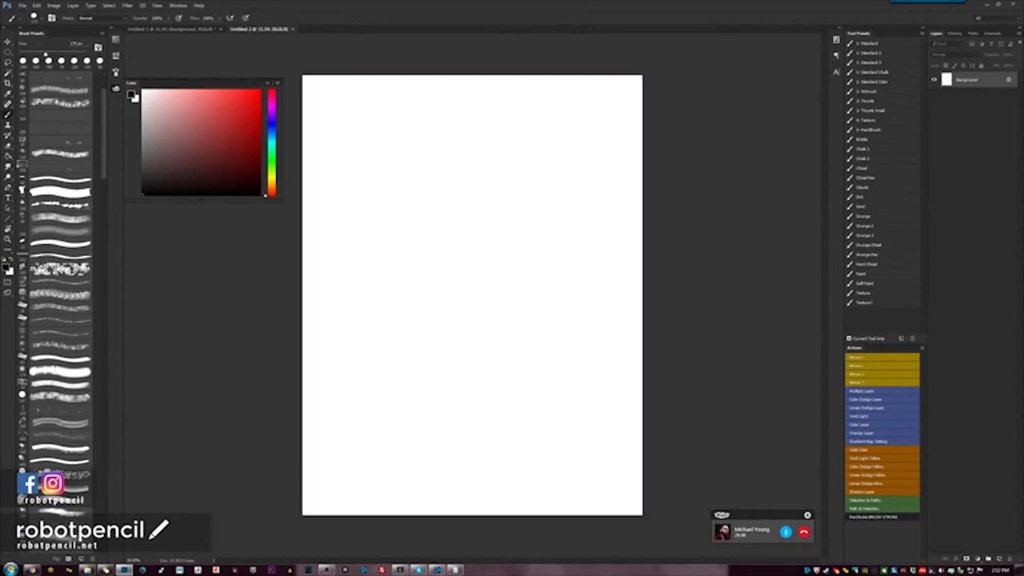
Try black strokes across the upper part of the blank page and undo them.
mouse_move(446, 213)
mouse_down()
mouse_move(455, 235)
mouse_move(480, 190)
mouse_move(482, 261)
mouse_move(488, 156)
mouse_move(472, 268)
mouse_move(426, 158)
mouse_up()
key(ctrl+z)
key(ctrl+z)
key(ctrl+z)
mouse_move(521, 160)
mouse_down()
mouse_move(503, 242)
mouse_move(395, 165)
mouse_up()
key(ctrl+z)
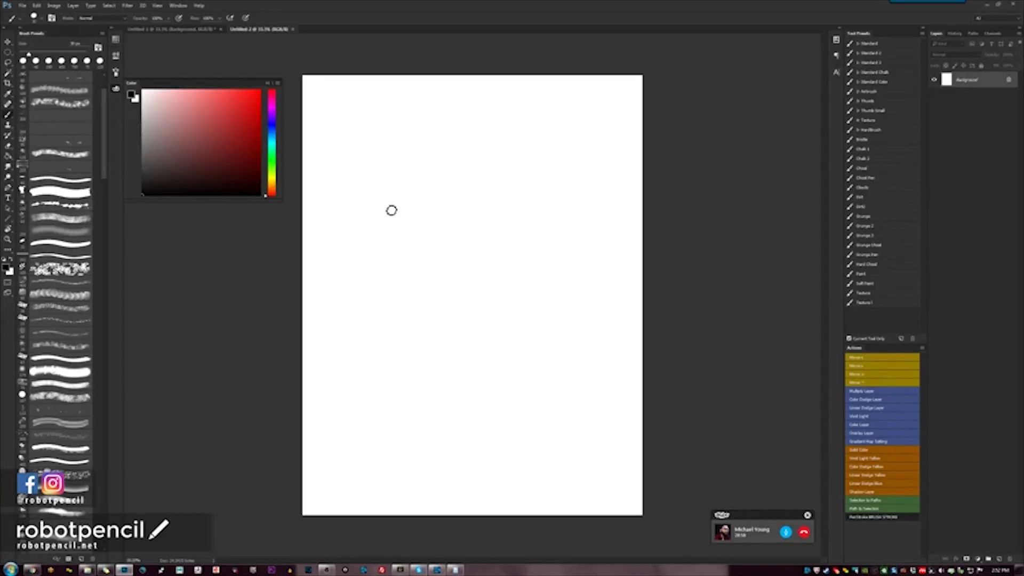
Draw a downward arrow with a thinner brush and, beneath it, a sphere with curved contour lines.
key(bracketleft)
mouse_move(467, 111)
mouse_down()
mouse_move(471, 159)
mouse_move(480, 153)
mouse_move(472, 167)
mouse_up()
mouse_move(486, 248)
mouse_down()
mouse_move(448, 270)
mouse_move(468, 219)
mouse_move(469, 275)
mouse_move(493, 248)
mouse_up()
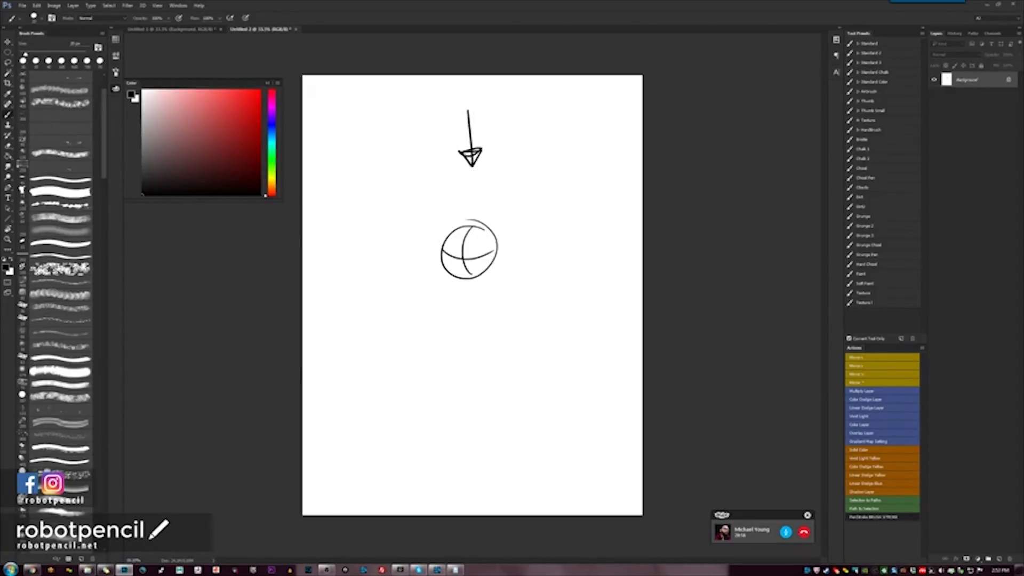
Draw an arrow pointing at the sphere and label it with the handwritten word "Form".
mouse_move(573, 226)
mouse_down()
mouse_move(527, 243)
mouse_move(581, 235)
mouse_move(591, 214)
mouse_move(588, 226)
mouse_up()
drag(596, 225, 606, 226)
drag(607, 236, 621, 234)
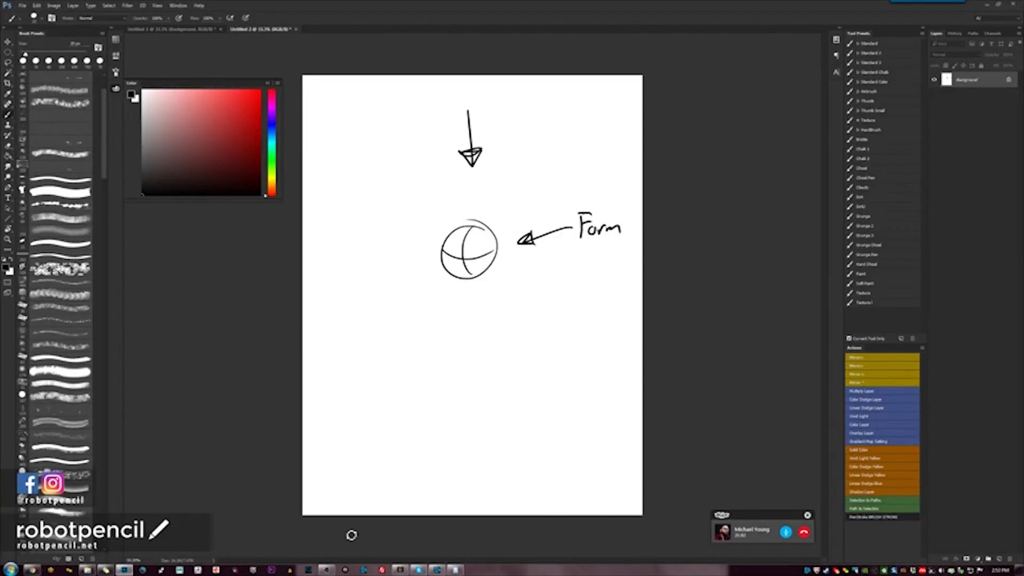
Draw a small square in the lower part of the page and a larger hexagonal cube outline beside it.
drag(351, 352, 352, 404)
mouse_move(351, 353)
mouse_down()
mouse_move(392, 358)
mouse_move(393, 396)
mouse_up()
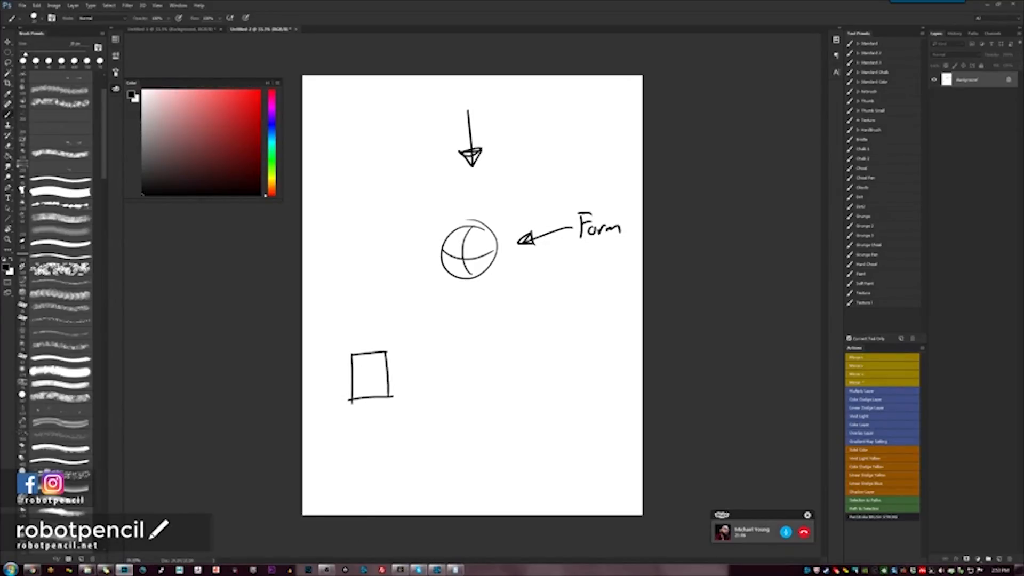
mouse_move(469, 335)
mouse_down()
mouse_move(442, 373)
mouse_move(441, 413)
mouse_move(475, 438)
mouse_move(517, 406)
mouse_up()
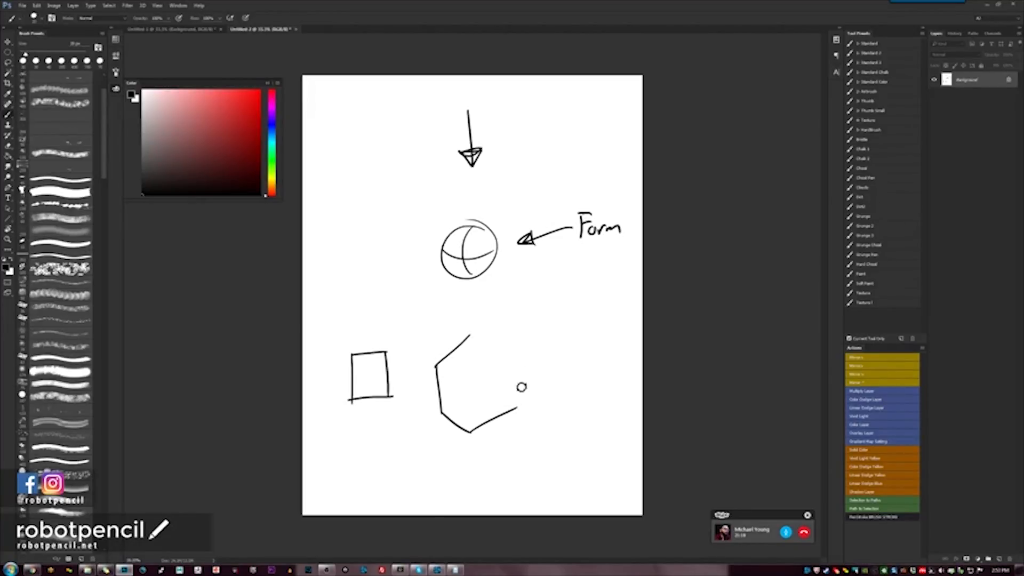
key(ctrl+z)
mouse_move(472, 431)
mouse_down()
mouse_move(505, 398)
mouse_move(510, 363)
mouse_up()
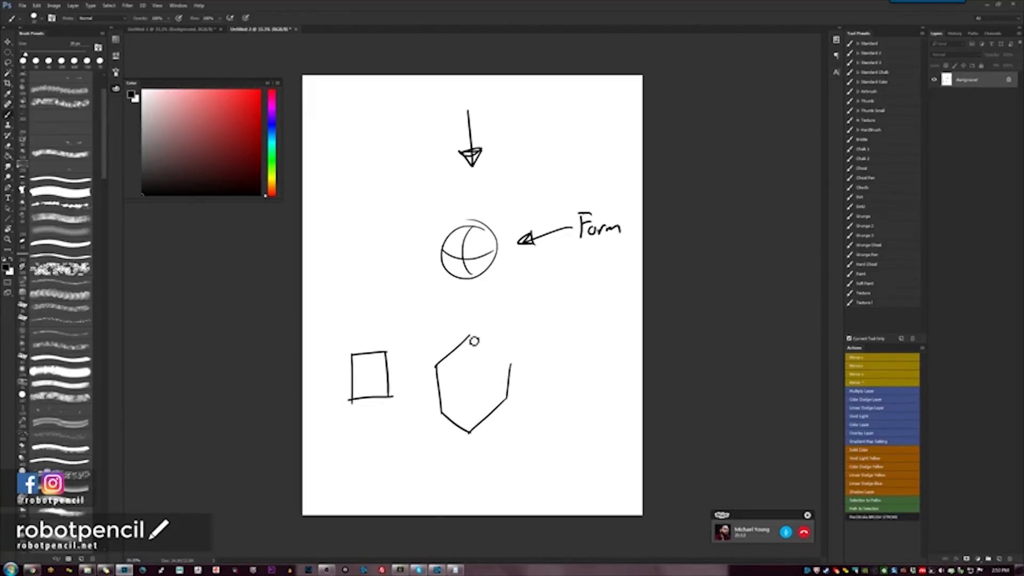
shift+click(470, 336)
Label the square A and the hexagonal shape B, and add dotted inner edges that turn the hexagon into a cube.
drag(368, 425, 377, 420)
mouse_move(470, 441)
mouse_down()
mouse_move(472, 452)
mouse_move(489, 444)
mouse_up()
mouse_move(437, 366)
mouse_down()
mouse_move(484, 390)
mouse_move(515, 368)
mouse_move(475, 400)
mouse_move(470, 429)
mouse_up()
Try diagonal construction lines inside the square and a circle around it, and undo them.
mouse_move(364, 365)
mouse_down()
mouse_move(373, 373)
mouse_move(352, 400)
mouse_move(388, 396)
mouse_up()
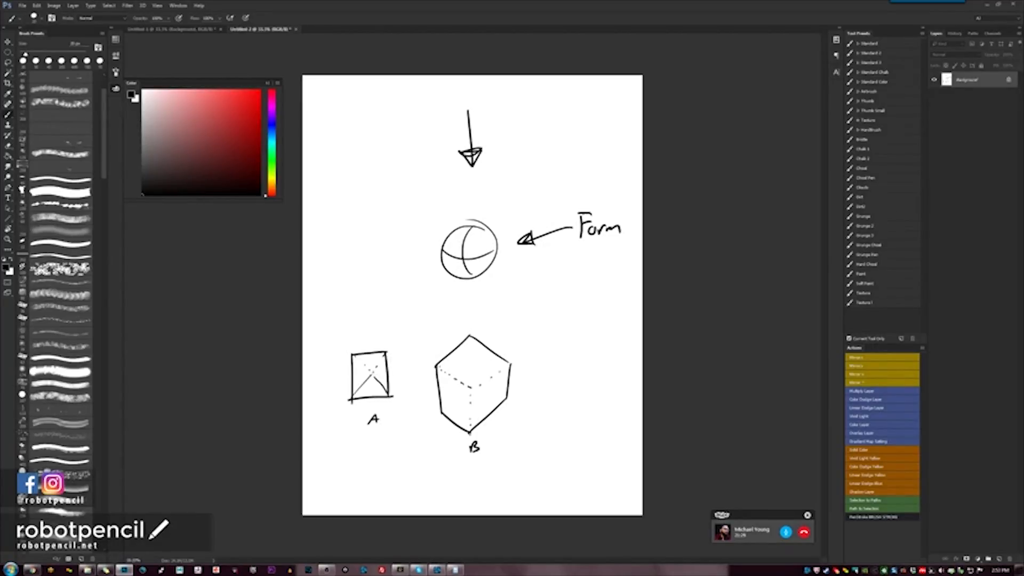
drag(387, 335, 392, 328)
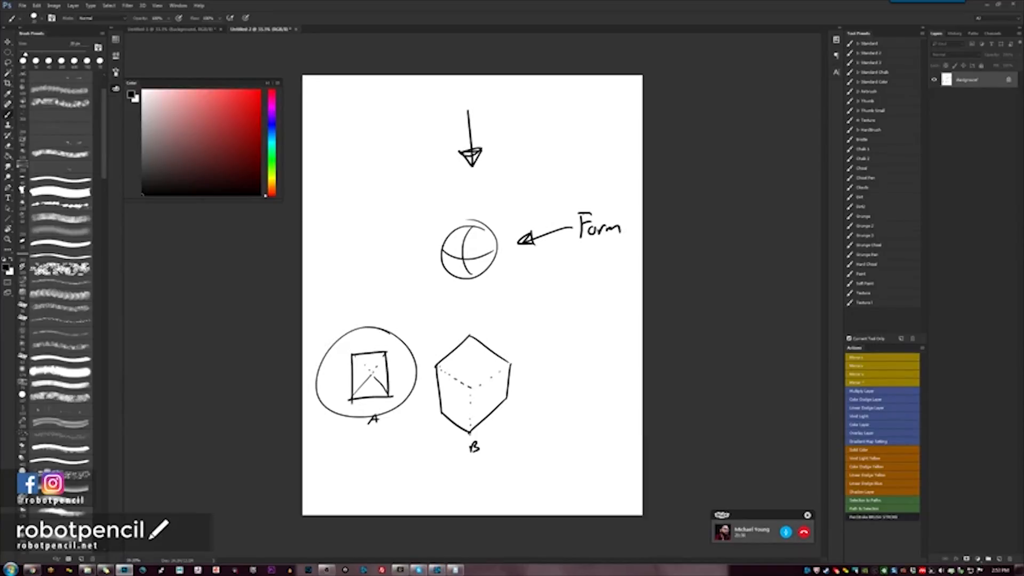
key(ctrl+z)
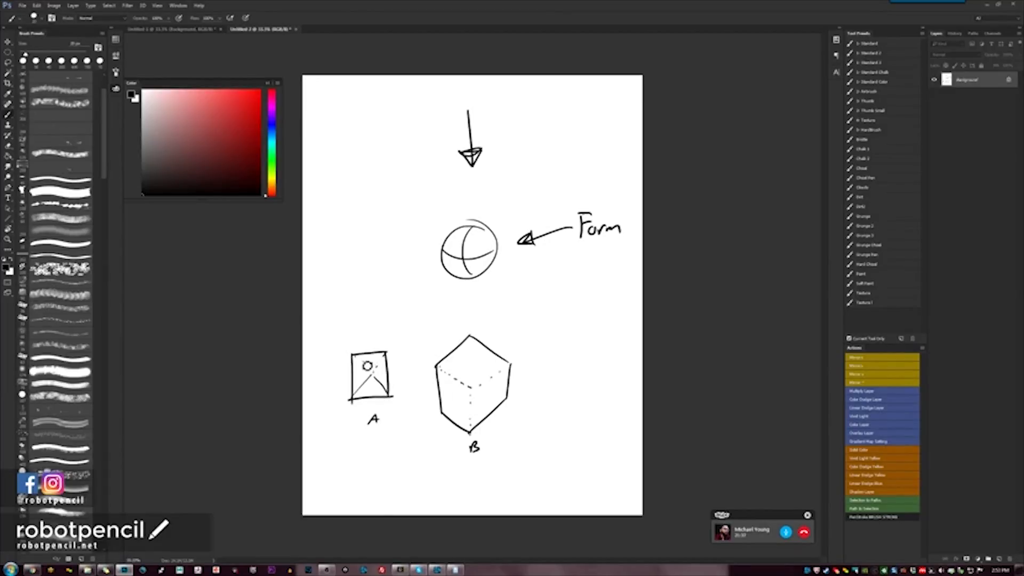
mouse_move(356, 361)
mouse_down()
mouse_move(387, 364)
mouse_move(361, 376)
mouse_move(363, 393)
mouse_move(385, 383)
mouse_up()
key(ctrl+alt+z)
key(ctrl+alt+z)
key(ctrl+alt+z)
key(ctrl+alt+z)
key(ctrl+alt+z)
key(ctrl+alt+z)
Draw short downward arrows above the square and the cube, and letter the cube's three faces A, B and C.
drag(371, 295, 368, 328)
drag(481, 300, 486, 319)
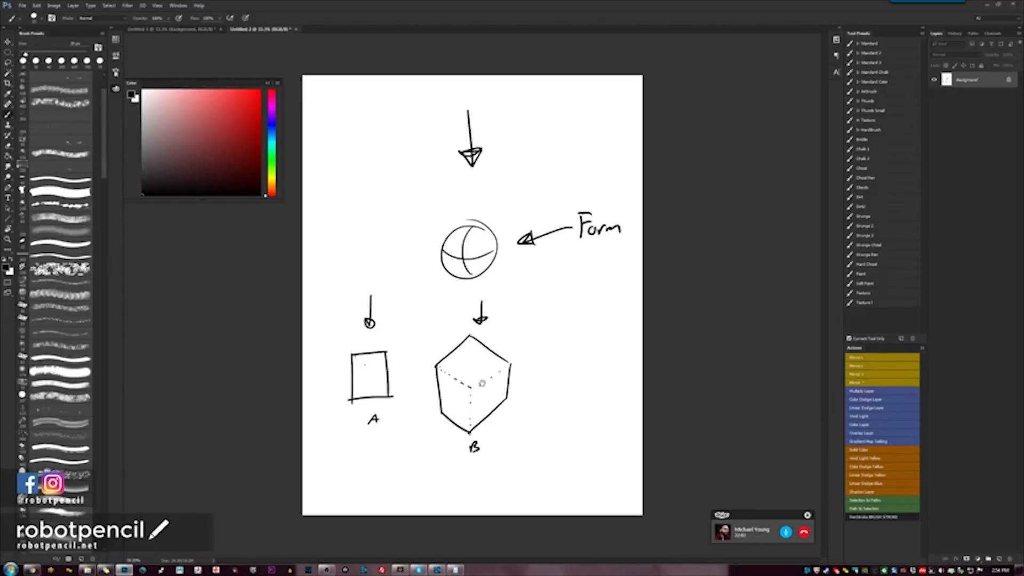
key(z)
click(607, 357)
key(b)
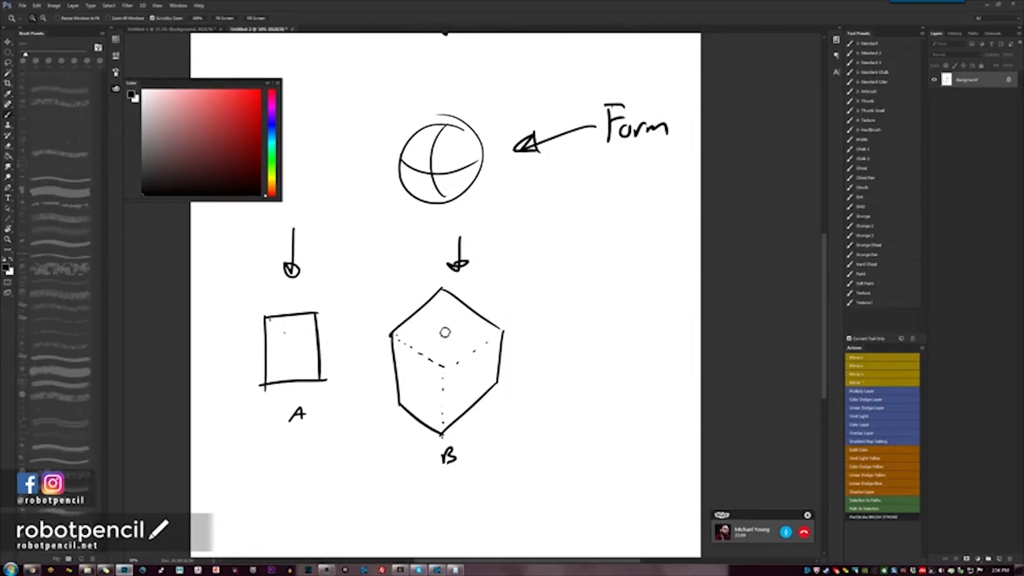
key(x)
key(x)
mouse_move(433, 335)
mouse_down()
mouse_move(452, 337)
mouse_move(451, 326)
mouse_up()
drag(415, 374, 417, 395)
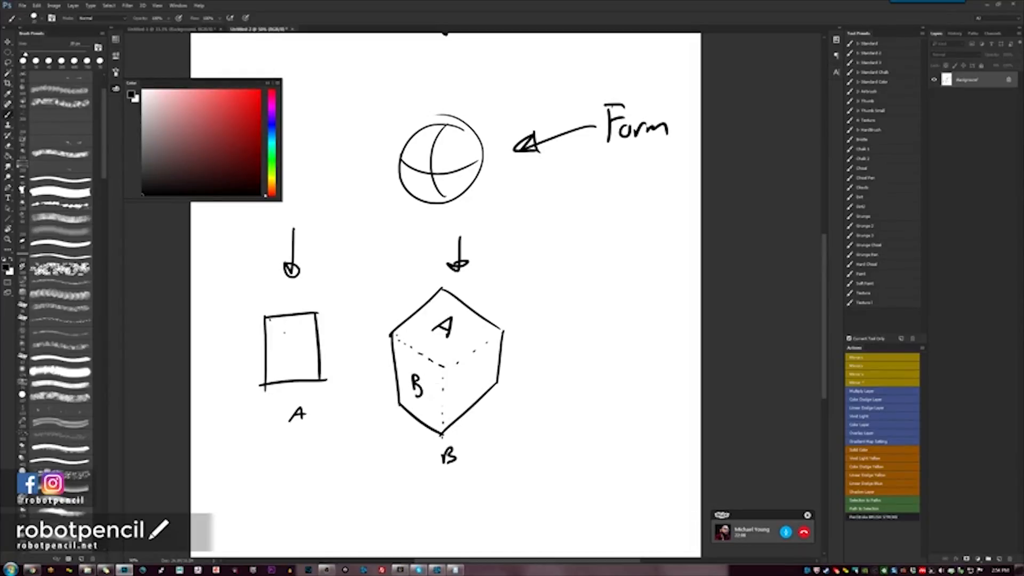
drag(478, 369, 475, 448)
Try a long downward arrow between the square and the cube and undo it.
mouse_move(376, 256)
mouse_down()
mouse_move(377, 331)
mouse_move(356, 303)
mouse_move(374, 332)
mouse_up()
drag(396, 299, 376, 331)
key(ctrl+alt+z)
key(ctrl+alt+z)
key(ctrl+alt+z)
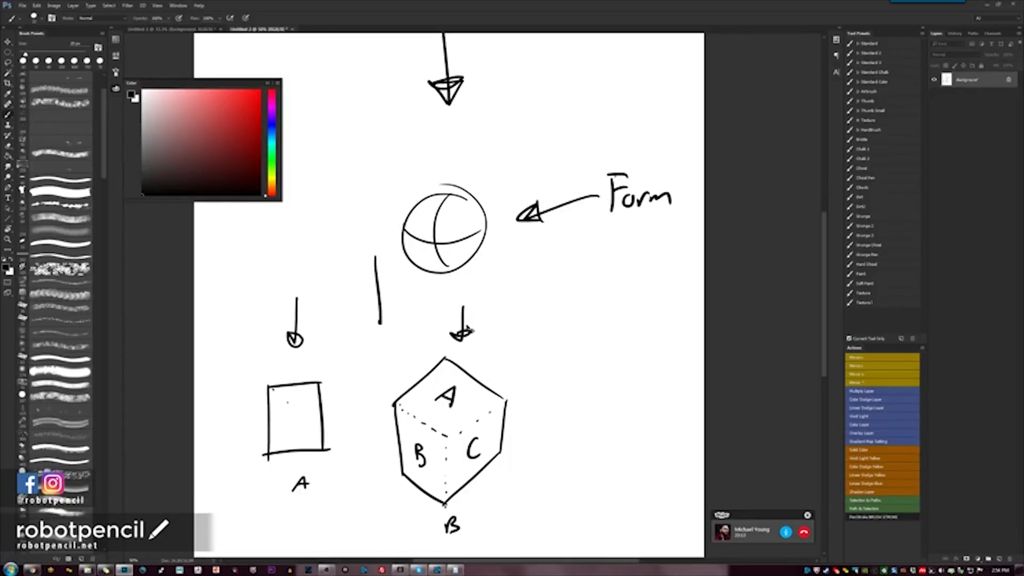
key(ctrl+alt+z)
Erase the small arrow above the cube and redraw it slightly higher with a triangular head.
key(e)
drag(463, 307, 472, 334)
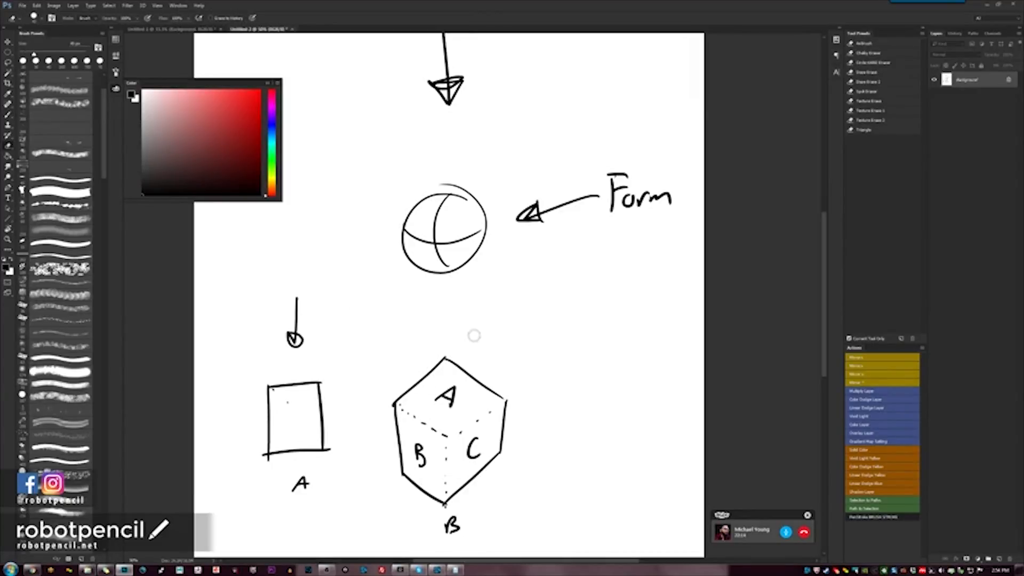
key(b)
drag(464, 285, 464, 321)
mouse_move(474, 302)
mouse_down()
mouse_move(452, 305)
mouse_move(463, 323)
mouse_up()
drag(474, 302, 464, 323)
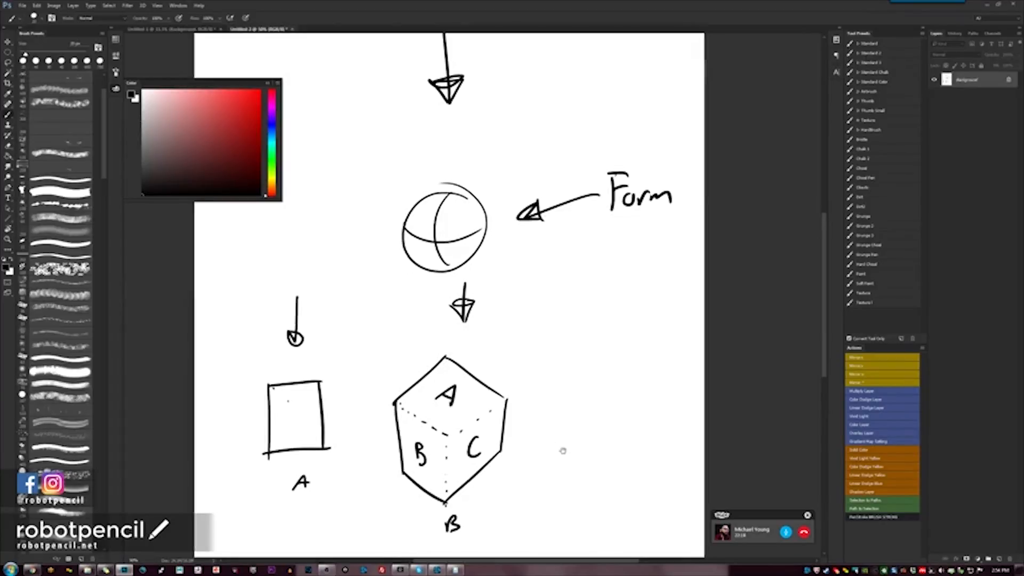
Erase the letter B beneath the cube and draw over its dotted inner edges with solid lines.
scroll(564, 450, down, 2)
drag(472, 477, 457, 486)
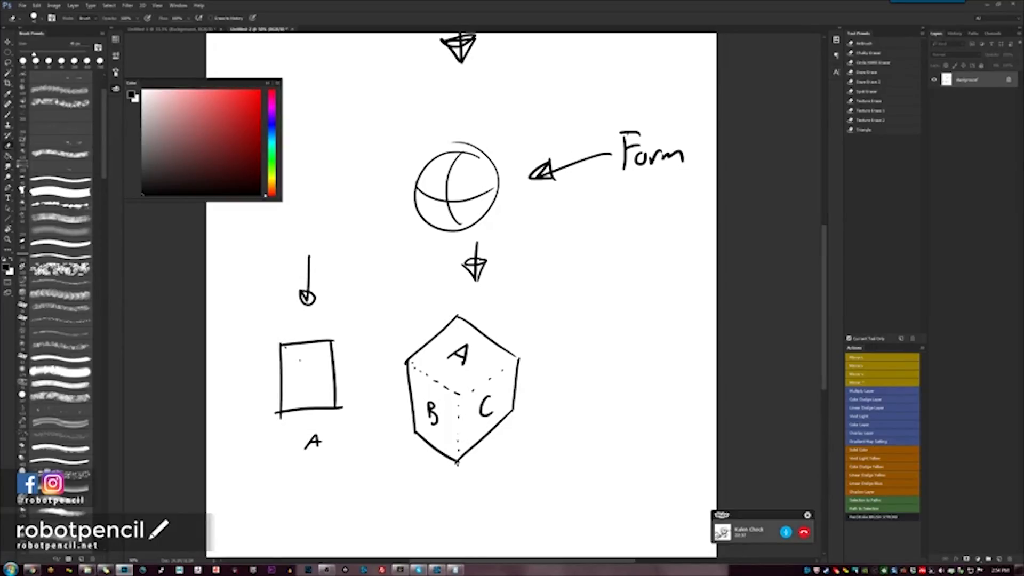
key(b)
mouse_move(408, 365)
mouse_down()
mouse_move(460, 404)
mouse_move(525, 365)
mouse_move(488, 387)
mouse_move(457, 462)
mouse_up()
key(ctrl+z)
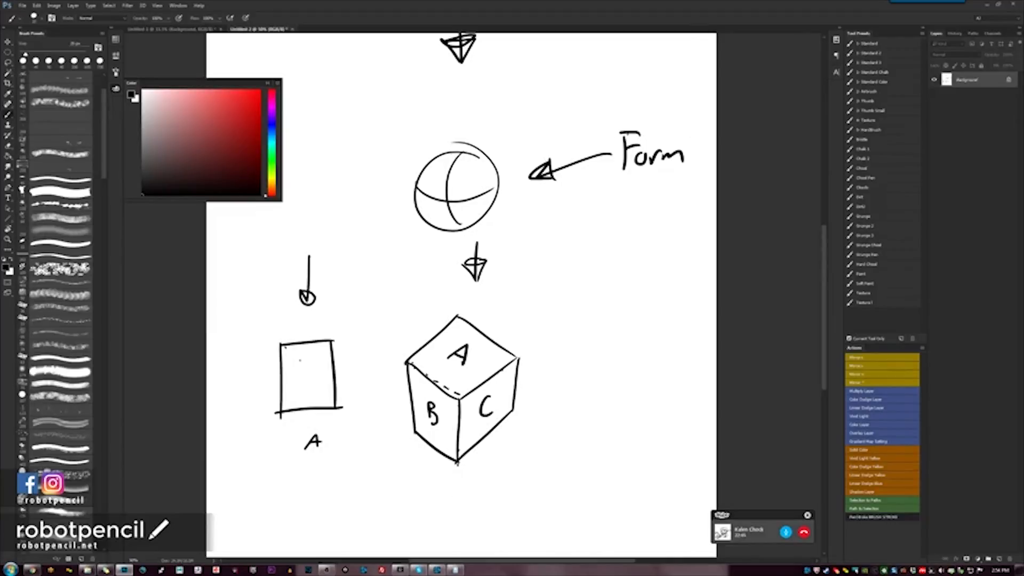
mouse_move(474, 328)
mouse_down()
mouse_move(488, 355)
mouse_move(469, 326)
mouse_up()
key(ctrl+z)
Draw three arrows pointing at the cube from its lower left, upper left and lower right.
mouse_move(611, 450)
mouse_down()
mouse_move(585, 425)
mouse_move(585, 441)
mouse_move(598, 420)
mouse_move(587, 442)
mouse_up()
drag(333, 492, 375, 464)
mouse_move(375, 464)
mouse_down()
mouse_move(368, 485)
mouse_move(356, 480)
mouse_up()
drag(352, 470, 367, 487)
mouse_move(344, 330)
mouse_down()
mouse_move(373, 347)
mouse_move(352, 351)
mouse_up()
drag(599, 405, 626, 423)
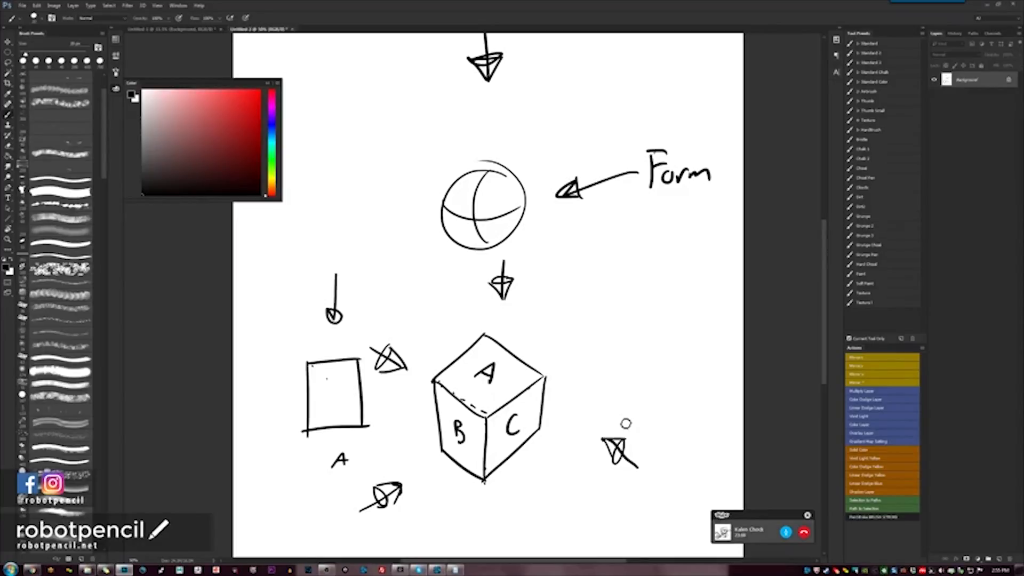
drag(619, 418, 666, 348)
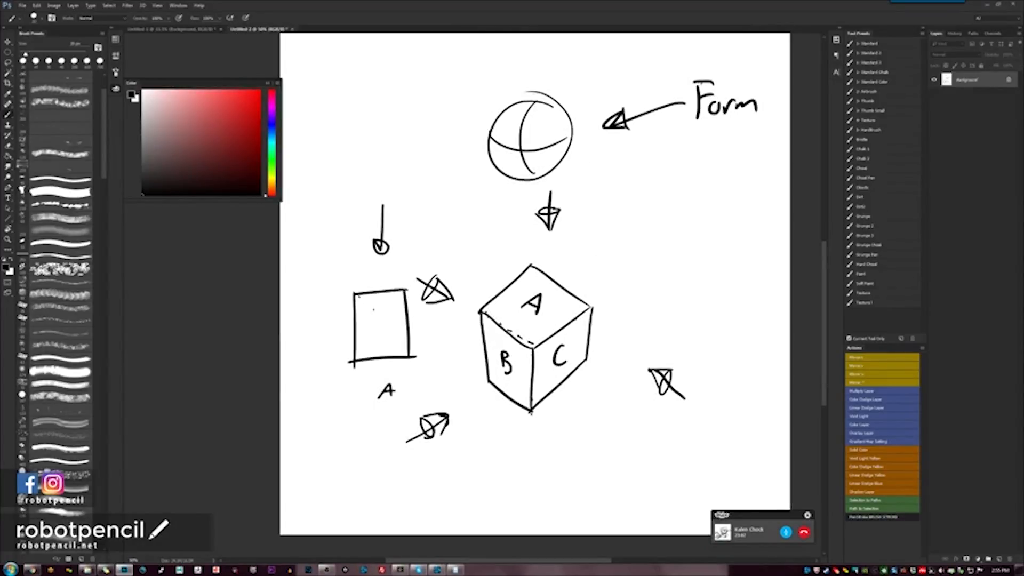
Copy the lassoed cube silhouette to a new layer and paint it semi-transparent dark grey with a large Standard brush.
key(l)
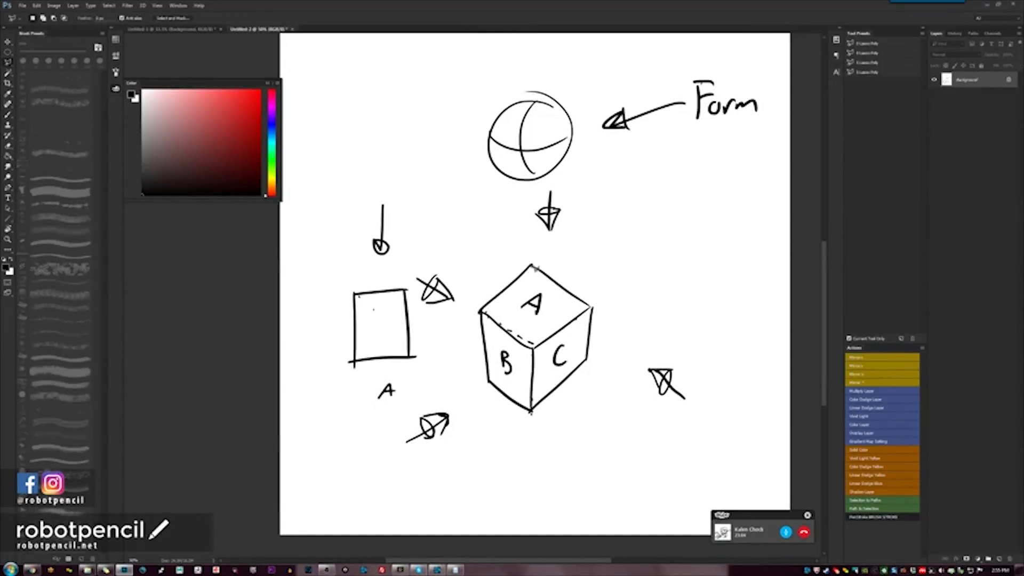
mouse_move(533, 268)
mouse_down()
mouse_move(481, 314)
mouse_move(491, 386)
mouse_move(537, 415)
mouse_move(609, 345)
mouse_move(590, 363)
mouse_move(597, 308)
mouse_move(533, 266)
mouse_up()
key(ctrl+j)
key(b)
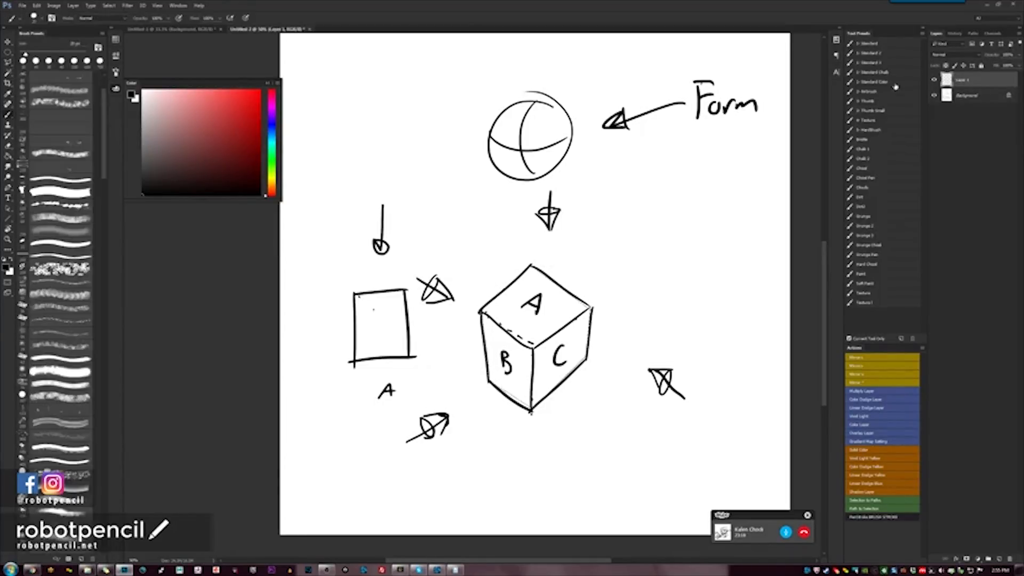
click(869, 43)
mouse_move(512, 299)
mouse_down()
mouse_move(539, 384)
mouse_move(501, 288)
mouse_move(496, 342)
mouse_move(536, 400)
mouse_up()
key(x)
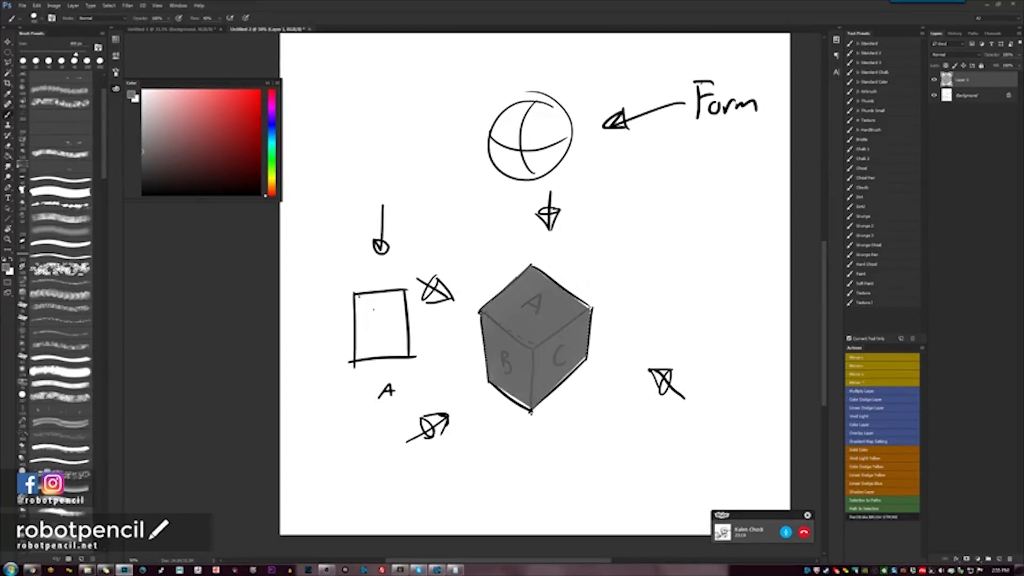
Make the cube's grey fill opaque and paint white along its two upper edges with a smaller brush.
key(x)
key(bracketleft)
key(bracketleft)
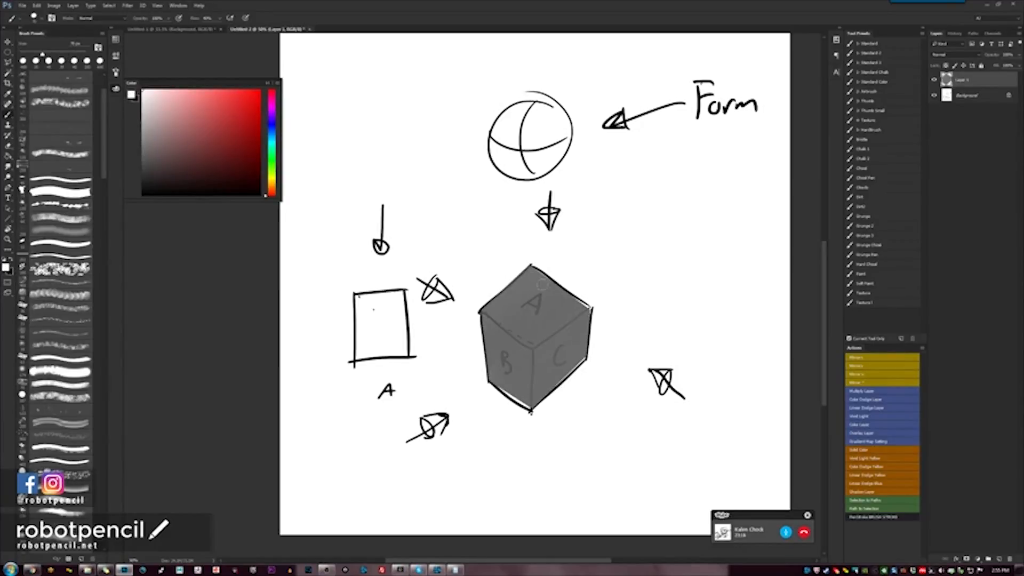
key(F5)
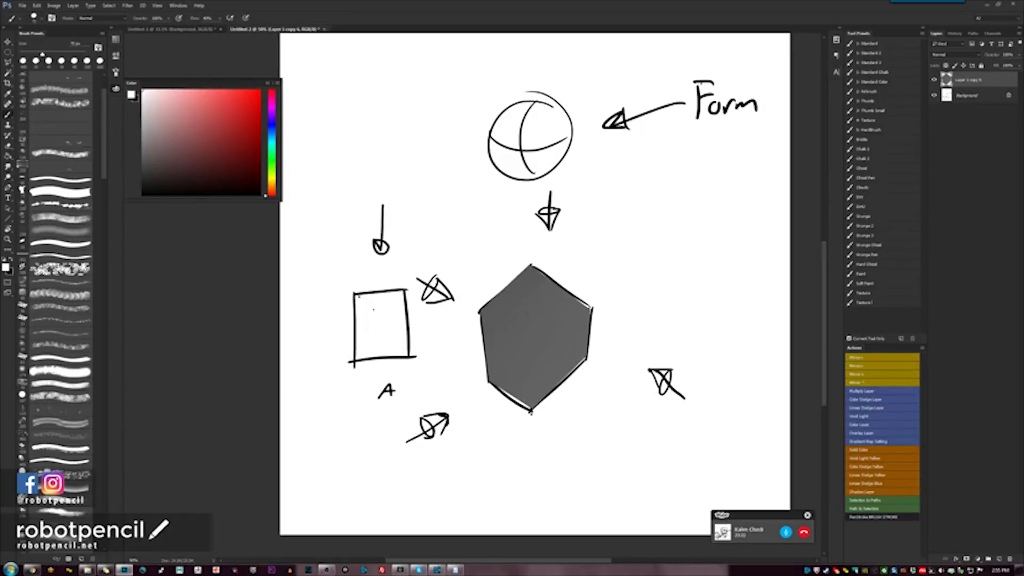
key(x)
drag(497, 301, 522, 275)
key(ctrl+z)
key(x)
mouse_move(485, 313)
mouse_down()
mouse_move(533, 270)
mouse_move(586, 309)
mouse_up()
Duplicate the background layer and darken the copy to mid-grey by lowering its lightness with Hue/Saturation.
click(975, 96)
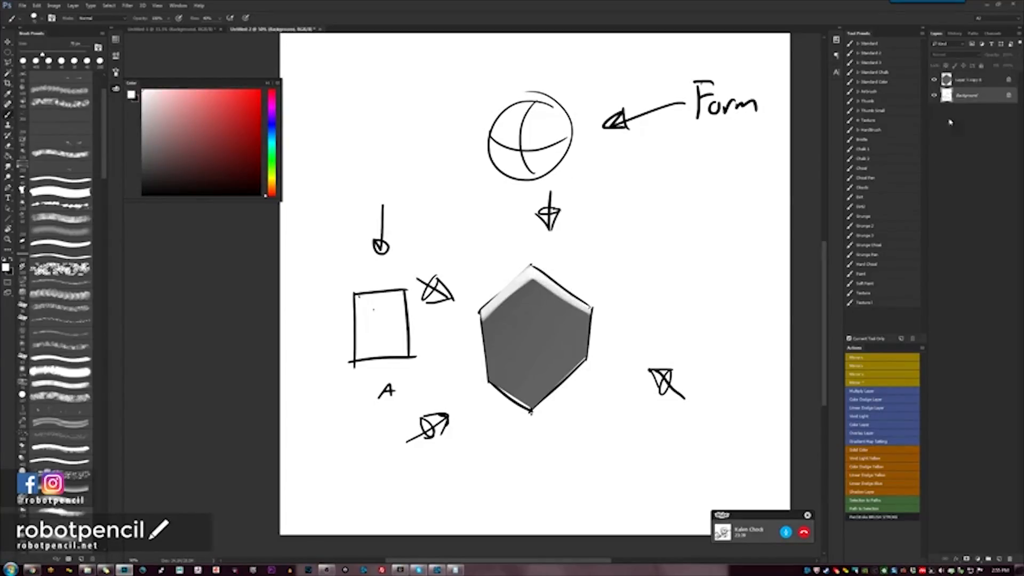
key(ctrl+j)
key(ctrl+u)
drag(748, 267, 736, 263)
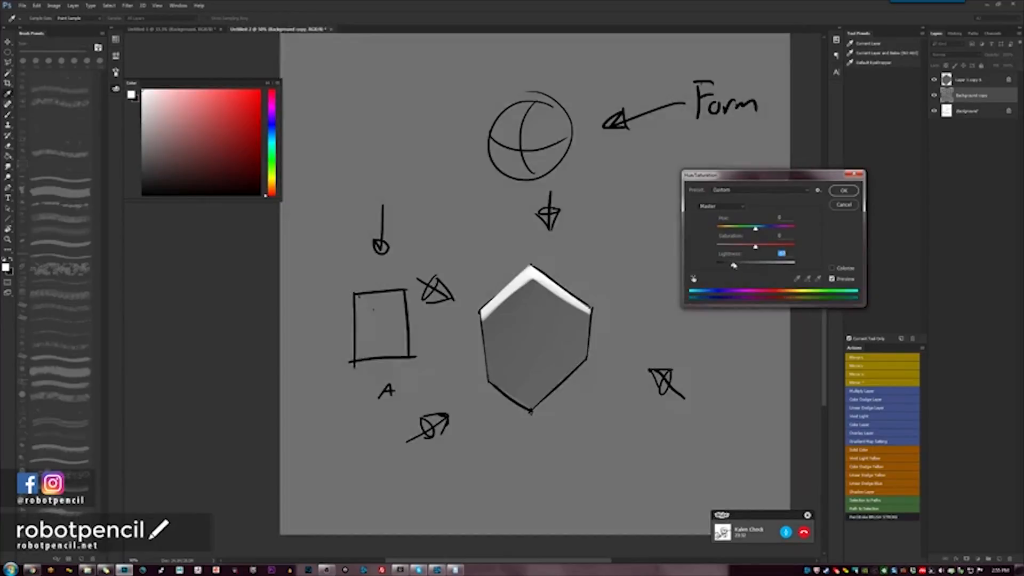
click(844, 190)
Paint the cube's top face white on the cube layer.
click(979, 81)
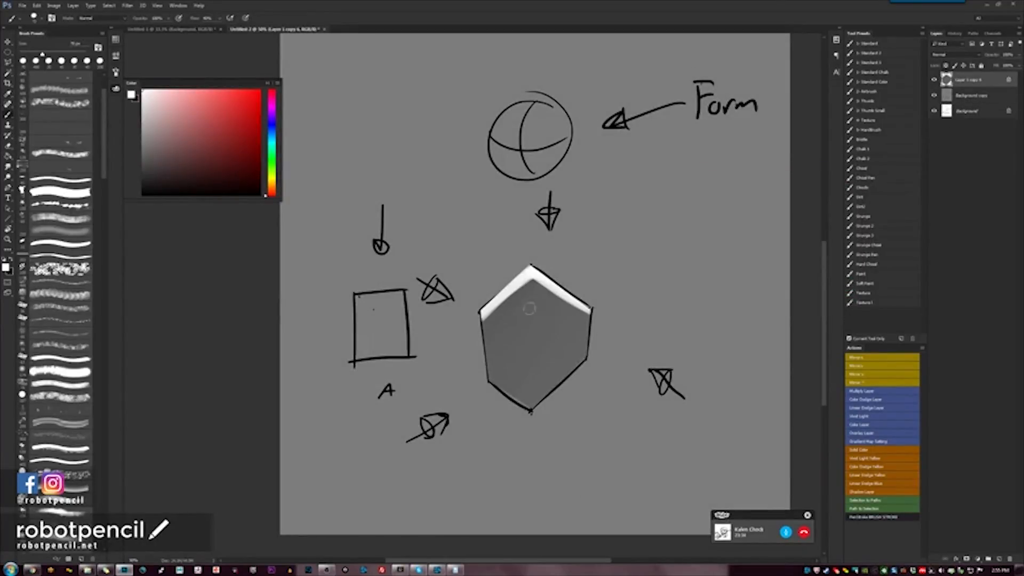
mouse_move(482, 312)
mouse_down()
mouse_move(534, 278)
mouse_move(589, 320)
mouse_move(582, 344)
mouse_up()
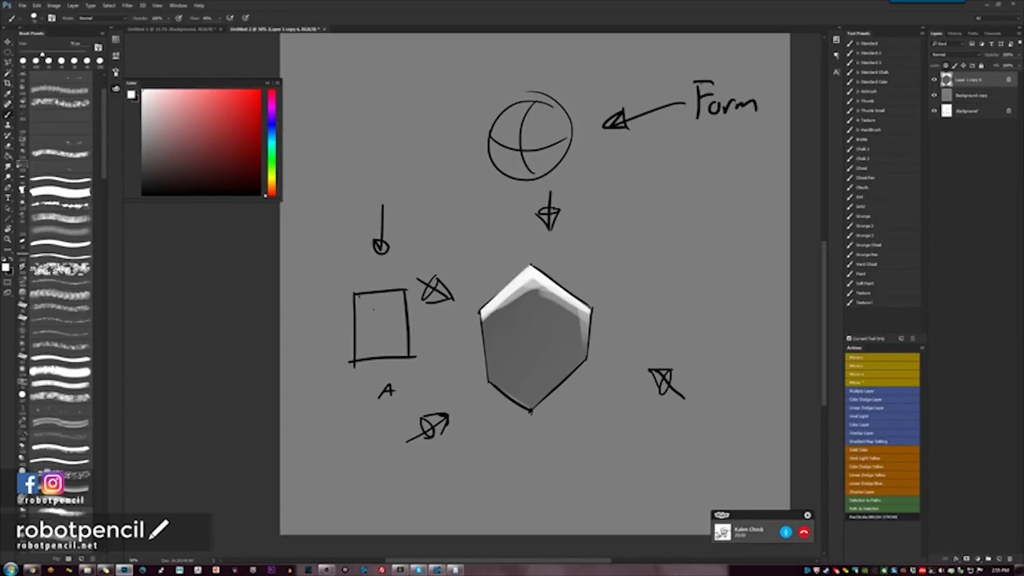
drag(485, 315, 535, 344)
mouse_move(581, 309)
mouse_down()
mouse_move(493, 287)
mouse_move(544, 314)
mouse_move(572, 301)
mouse_move(488, 320)
mouse_move(579, 312)
mouse_move(555, 333)
mouse_move(490, 322)
mouse_move(530, 347)
mouse_move(587, 312)
mouse_up()
Shade the cube's two side faces with lighter greys sampled from the cube, defining the vertical edge between them.
alt+click(526, 371)
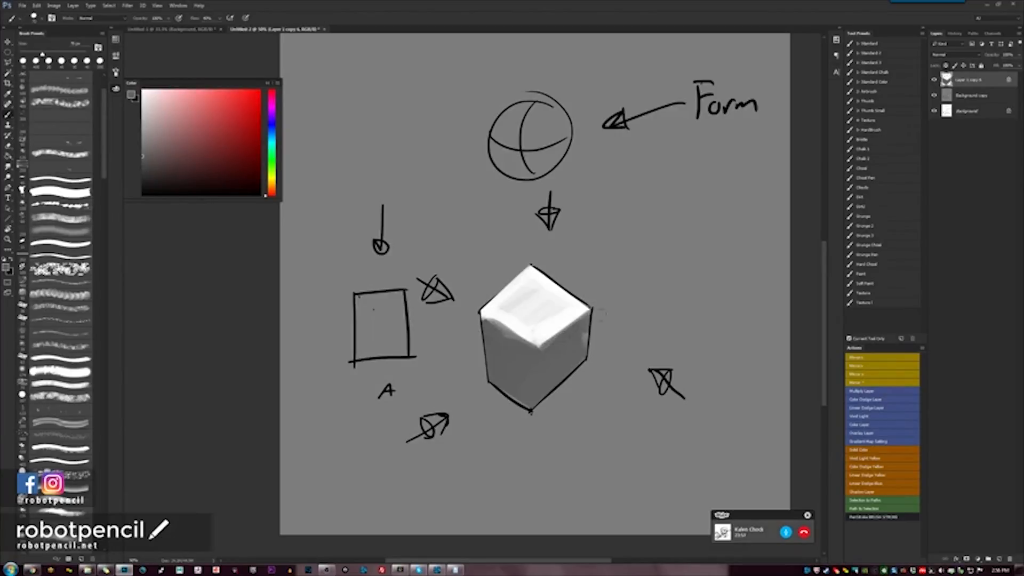
alt+click(564, 294)
drag(489, 360, 490, 381)
mouse_move(488, 323)
mouse_down()
mouse_move(496, 387)
mouse_move(509, 395)
mouse_up()
alt+click(503, 351)
drag(512, 346, 528, 404)
mouse_move(532, 365)
mouse_down()
mouse_move(536, 405)
mouse_move(586, 330)
mouse_up()
drag(544, 352, 587, 314)
mouse_move(538, 361)
mouse_down()
mouse_move(551, 401)
mouse_move(584, 344)
mouse_up()
mouse_move(506, 342)
mouse_down()
mouse_move(527, 348)
mouse_move(509, 381)
mouse_up()
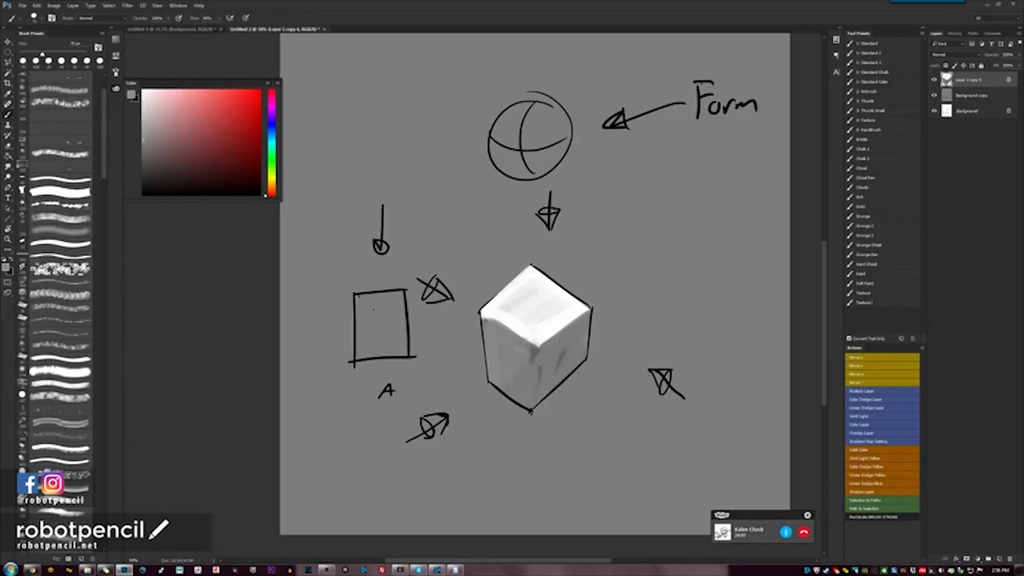
drag(538, 344, 536, 392)
drag(525, 376, 533, 408)
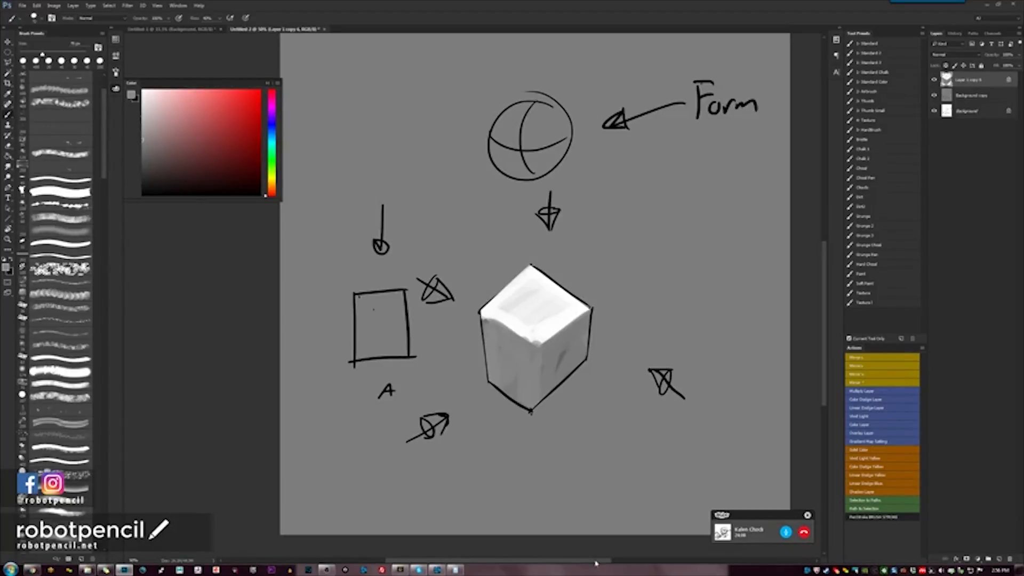
Switch to the creature document, add a new top layer and paint a white highlight from the crown to the snout.
click(174, 29)
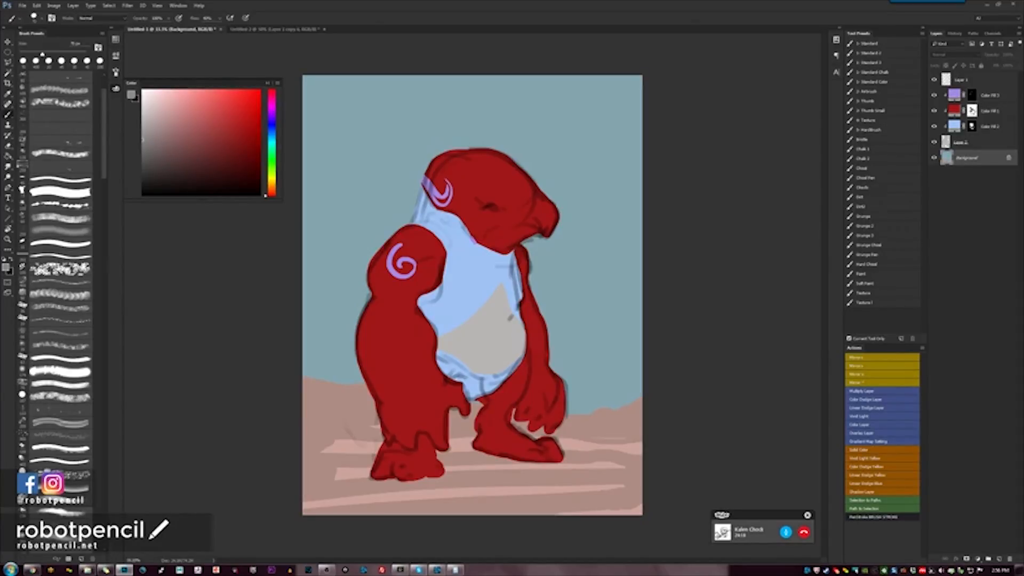
click(991, 85)
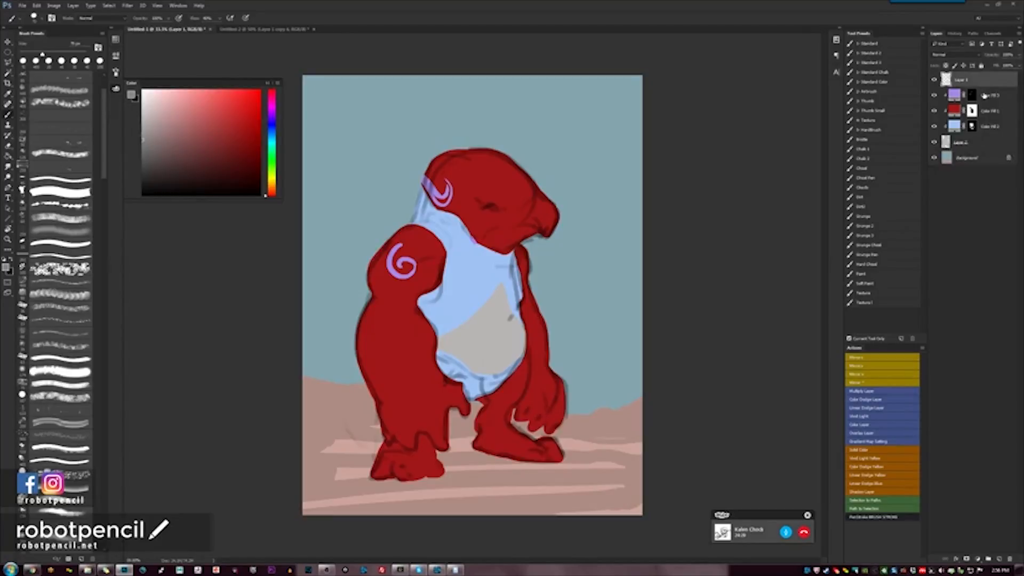
key(ctrl+shift+alt+n)
key(d)
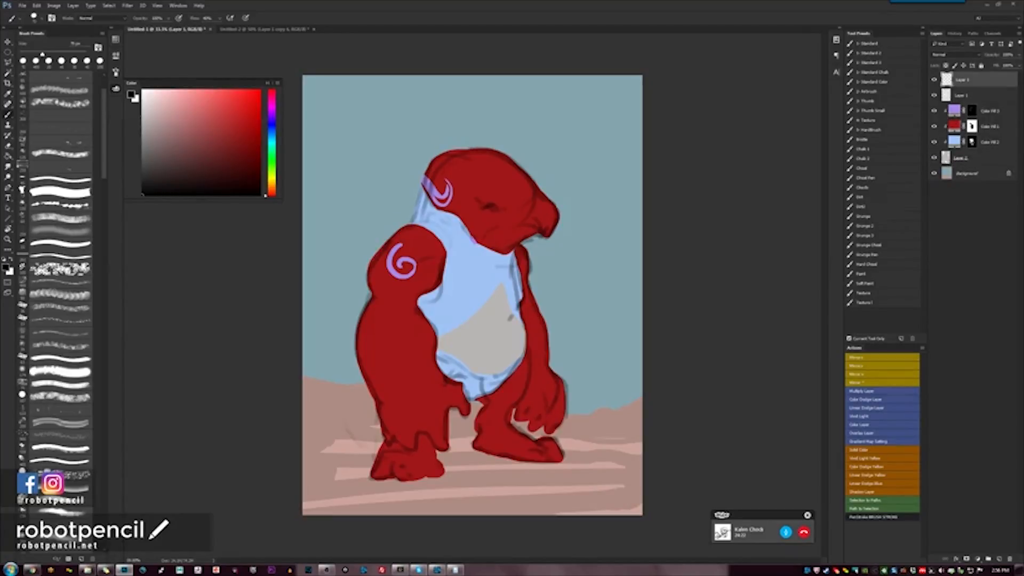
key(x)
mouse_move(429, 173)
mouse_down()
mouse_move(448, 152)
mouse_move(471, 152)
mouse_move(519, 169)
mouse_move(553, 218)
mouse_up()
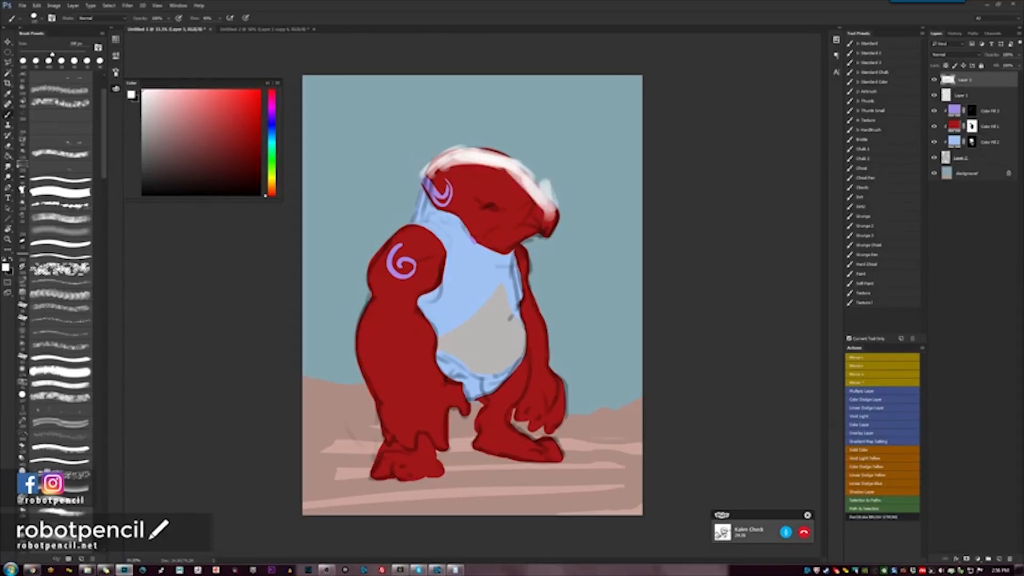
drag(419, 227, 391, 250)
key(ctrl+z)
Use the Airbrush preset to add soft white highlights on the creature's shoulder, arms, torso, face and leg.
click(879, 100)
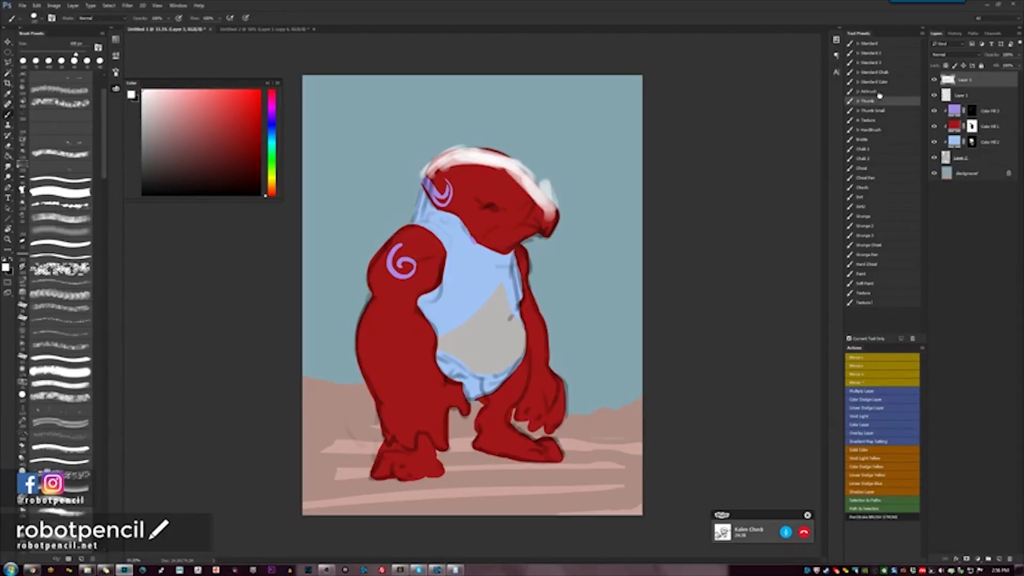
click(880, 91)
mouse_move(381, 255)
mouse_down()
mouse_move(416, 245)
mouse_move(408, 266)
mouse_up()
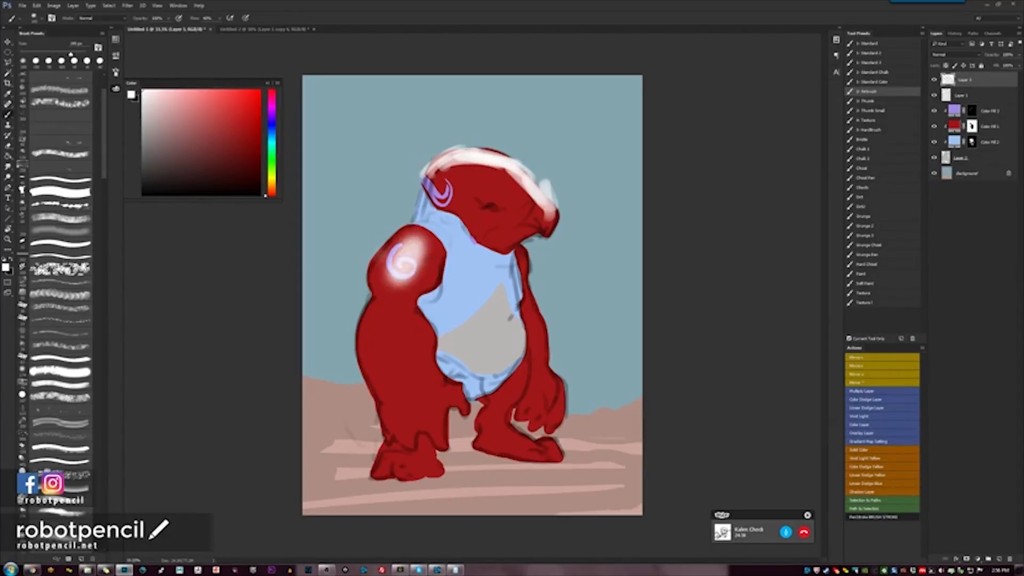
drag(403, 304, 401, 426)
drag(445, 250, 469, 352)
drag(512, 256, 517, 320)
mouse_move(469, 176)
mouse_down()
mouse_move(471, 187)
mouse_move(501, 192)
mouse_move(509, 245)
mouse_up()
drag(536, 328, 552, 411)
drag(512, 374, 485, 442)
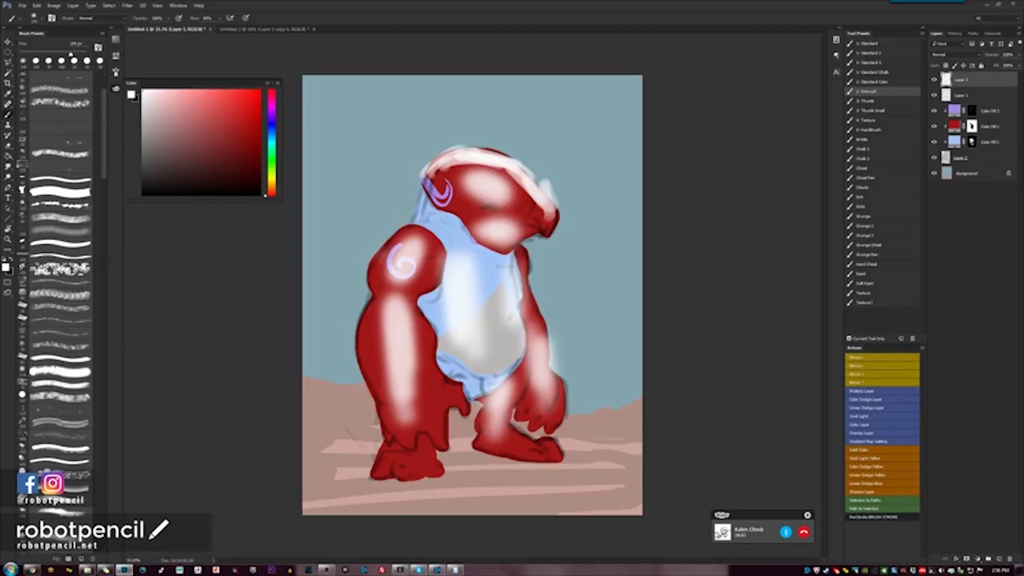
Hide the white highlight layer, add a black shadow fill layer over the creature's colour layers, and lower its Fill to a medium darkening.
click(933, 79)
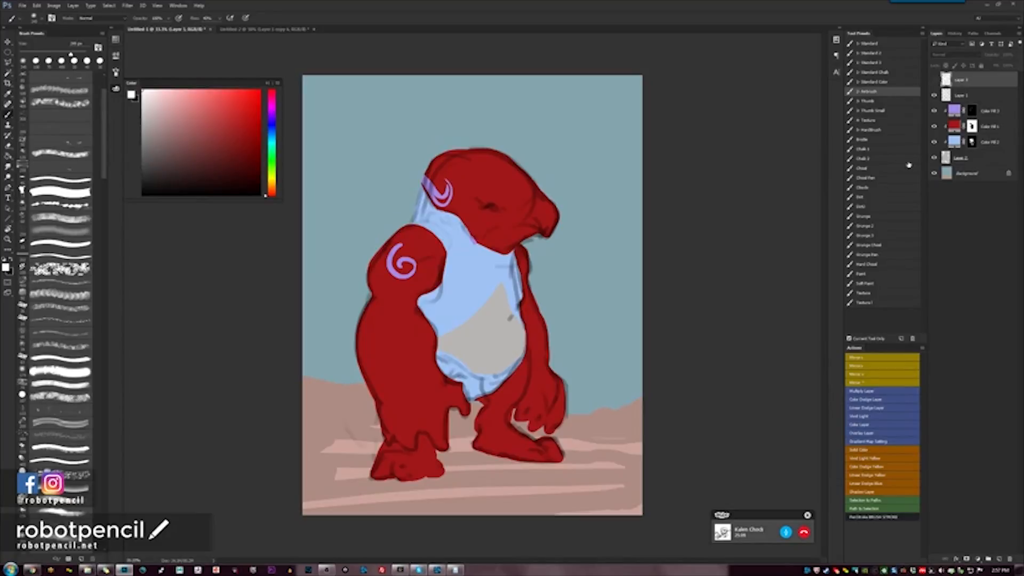
click(977, 96)
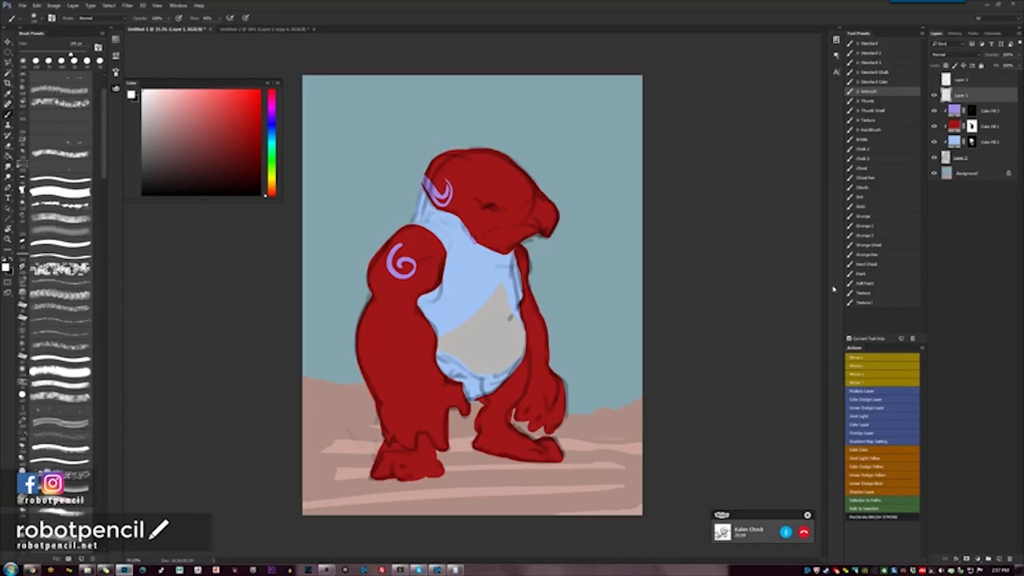
click(878, 491)
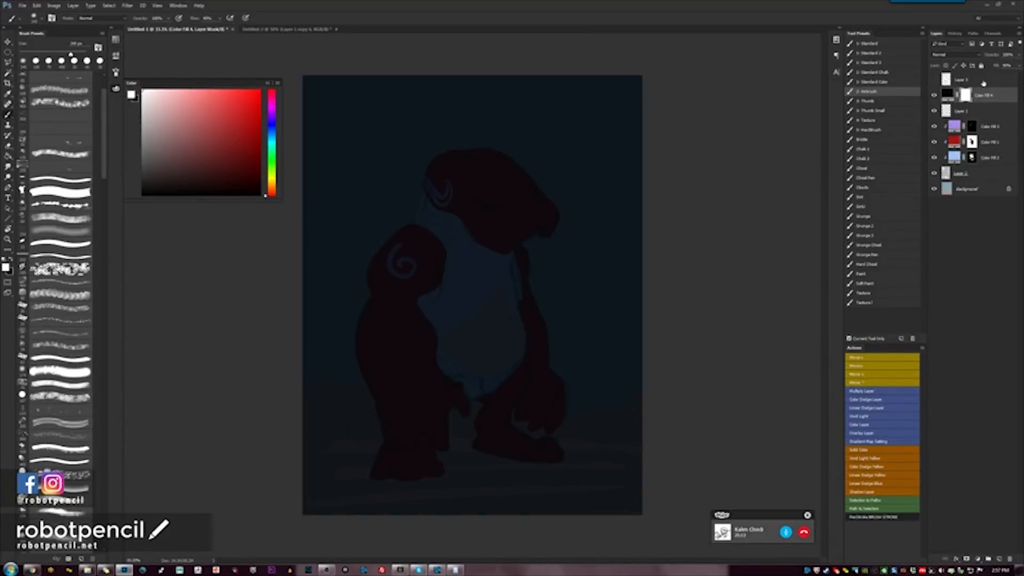
drag(996, 66, 986, 70)
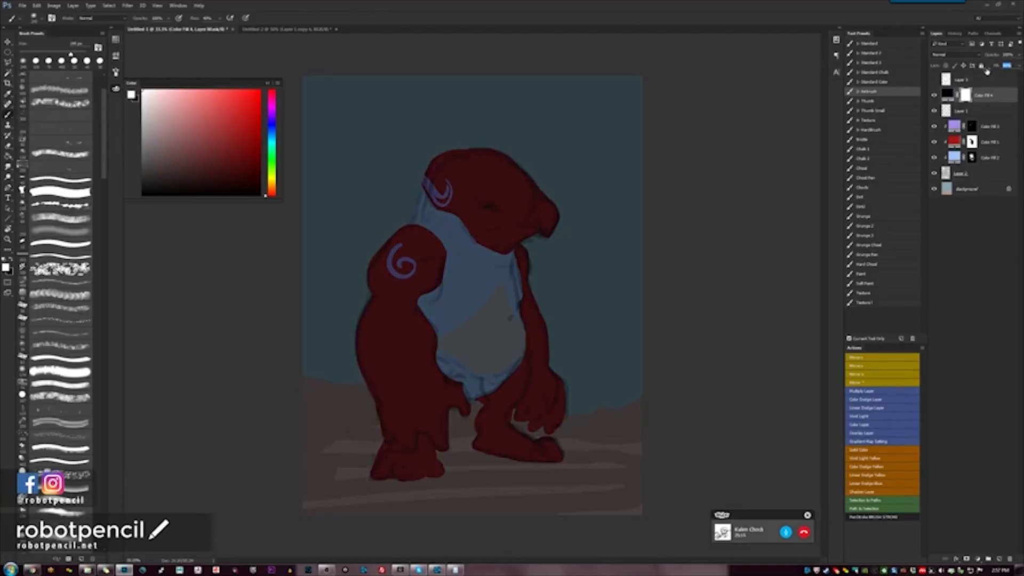
Add a Vivid Light Yellow layer, load the creature's silhouette as a selection, and paint light on its mask along the head's top.
click(865, 457)
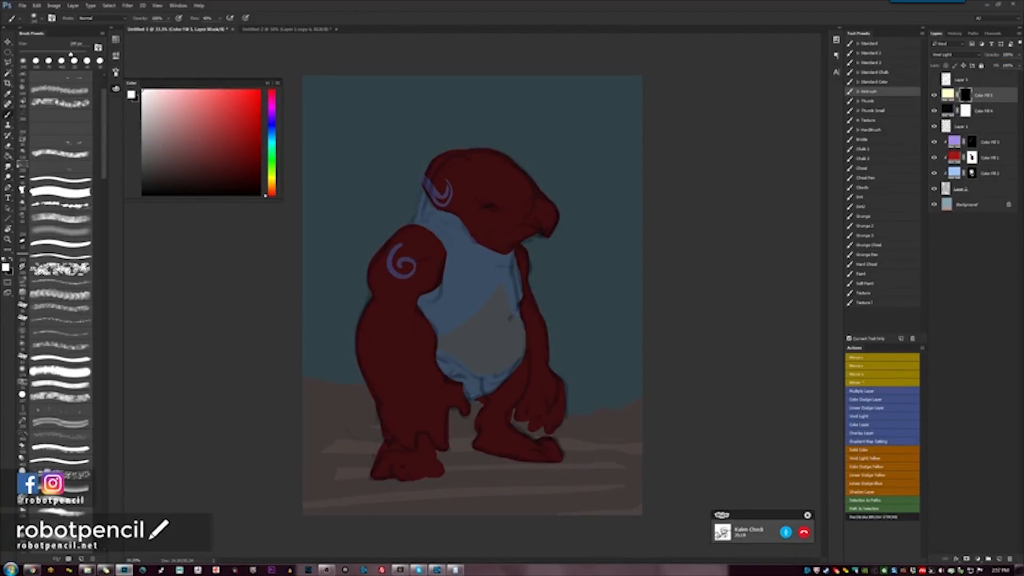
key(x)
ctrl+click(945, 188)
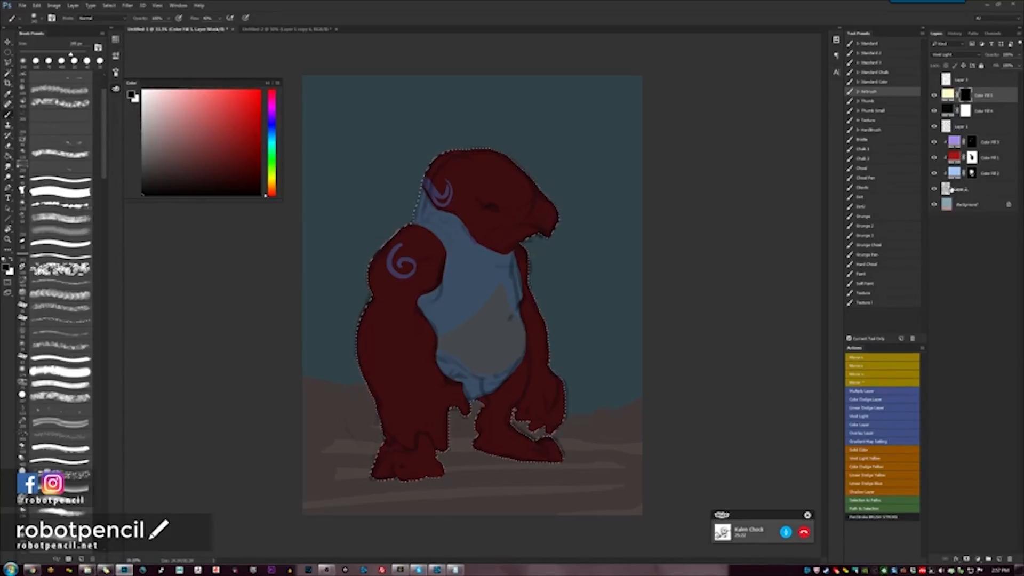
key(x)
mouse_move(438, 156)
mouse_down()
mouse_move(513, 152)
mouse_move(558, 208)
mouse_up()
click(875, 44)
key(bracketleft)
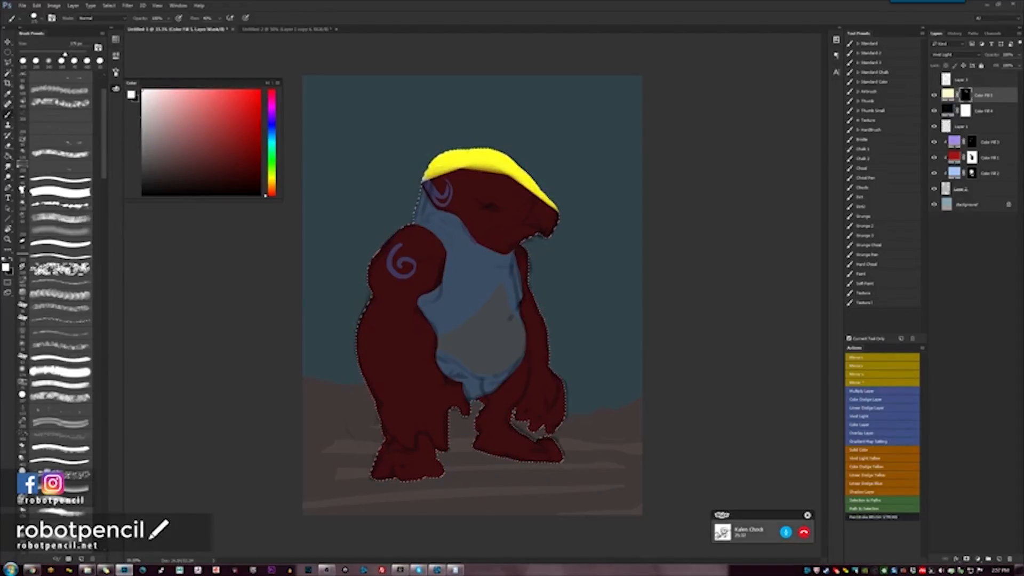
click(48, 60)
drag(488, 183, 510, 184)
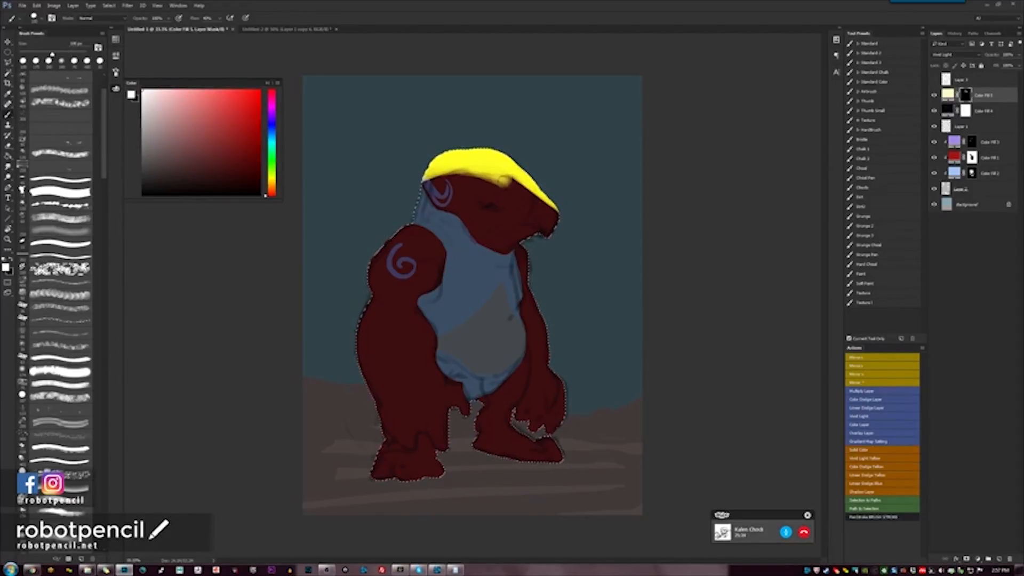
Change the Vivid Light fill colour from yellow to near-white and return to the brush.
click(947, 95)
key(i)
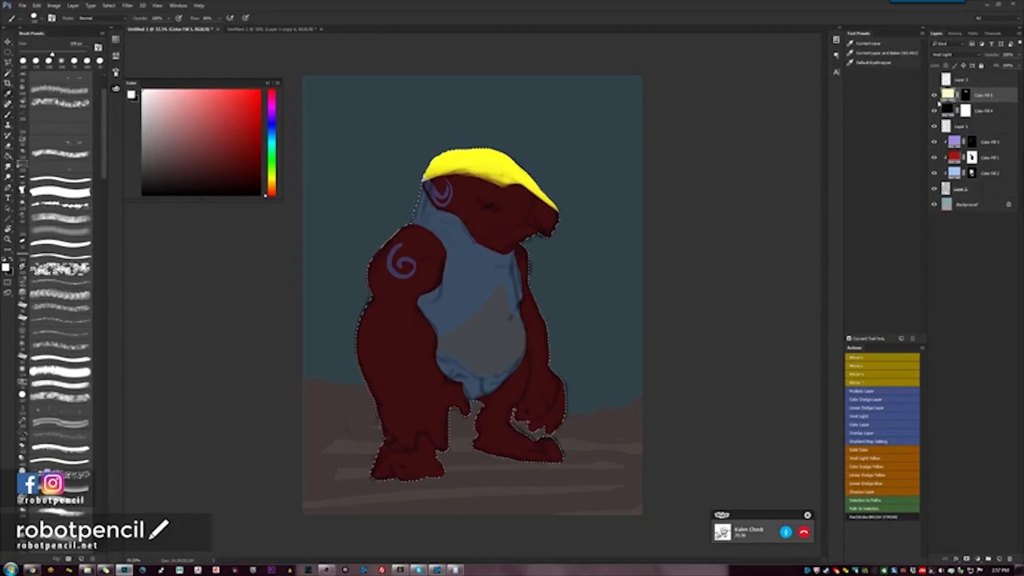
double_click(947, 95)
drag(772, 173, 773, 167)
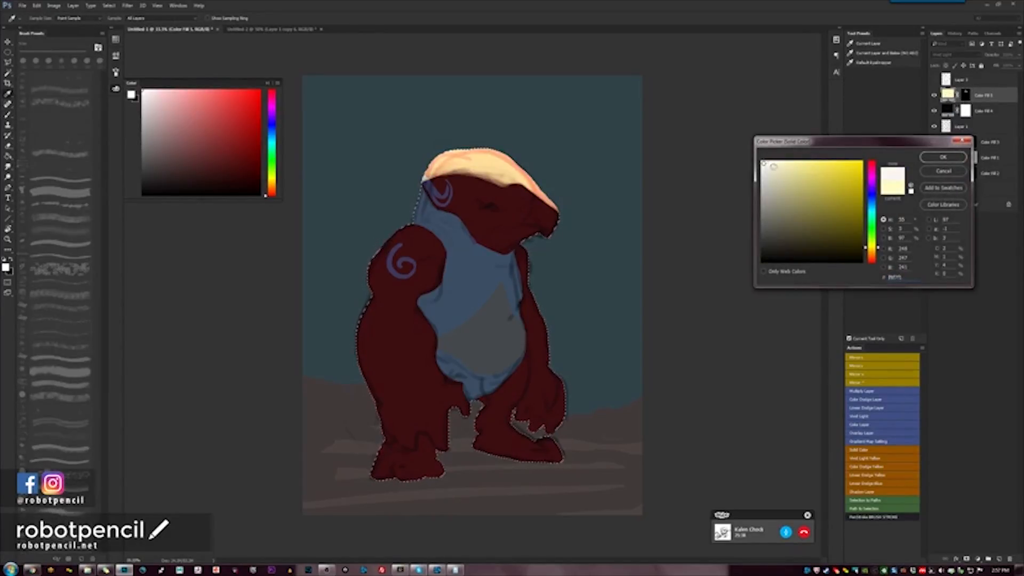
click(943, 157)
key(b)
Toggle the white highlight layer and the layer beneath the shadow fill to compare the lighting.
click(933, 80)
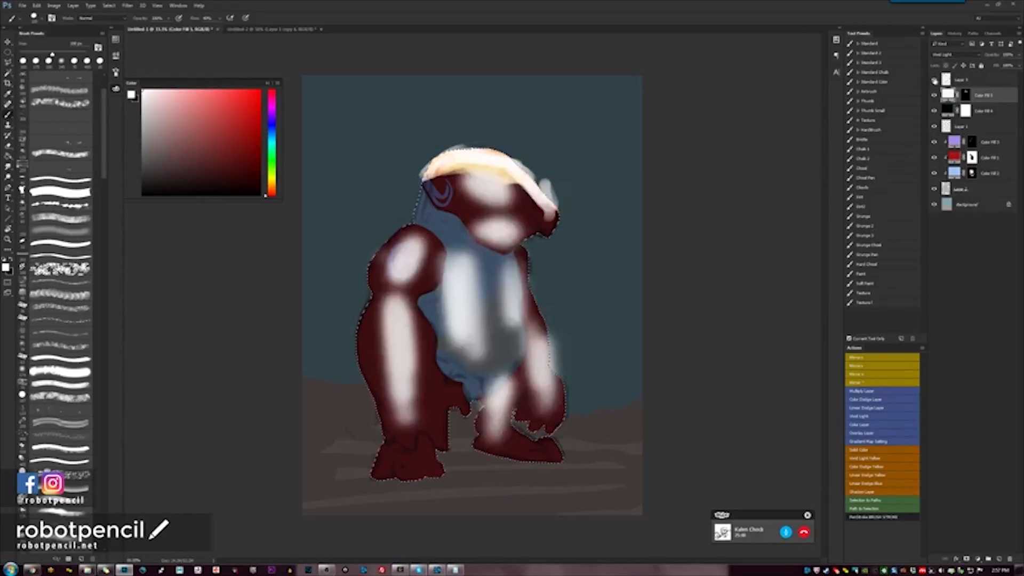
click(933, 80)
click(934, 126)
click(933, 127)
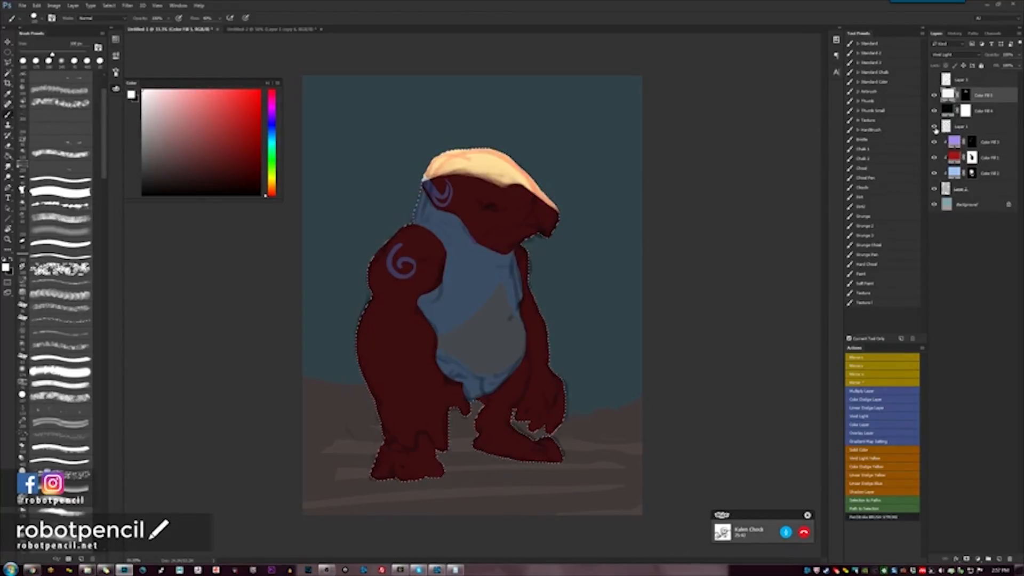
Paint light on the Vivid Light layer's mask over the near shoulder and back of the neck, and clear the selection.
click(965, 95)
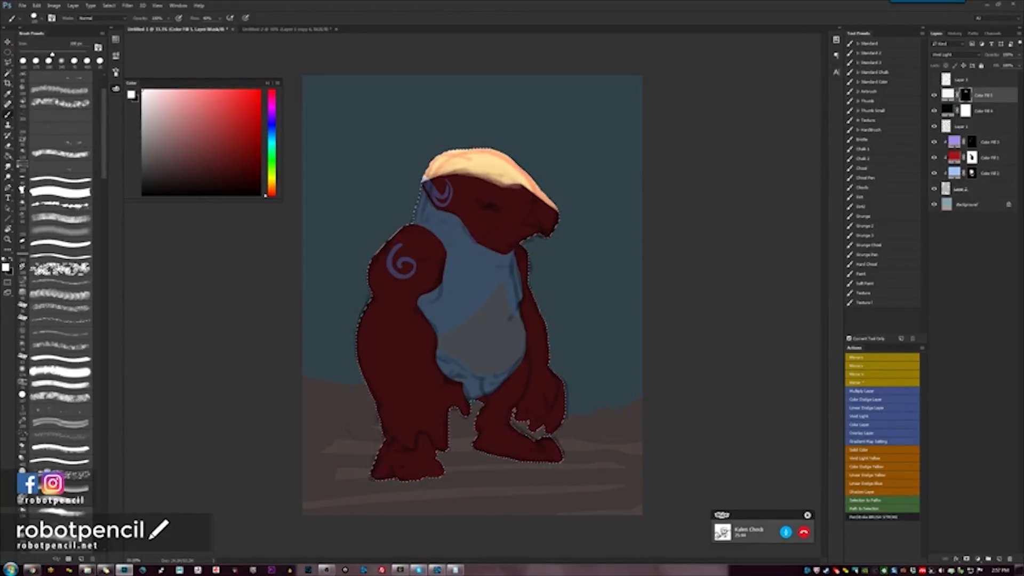
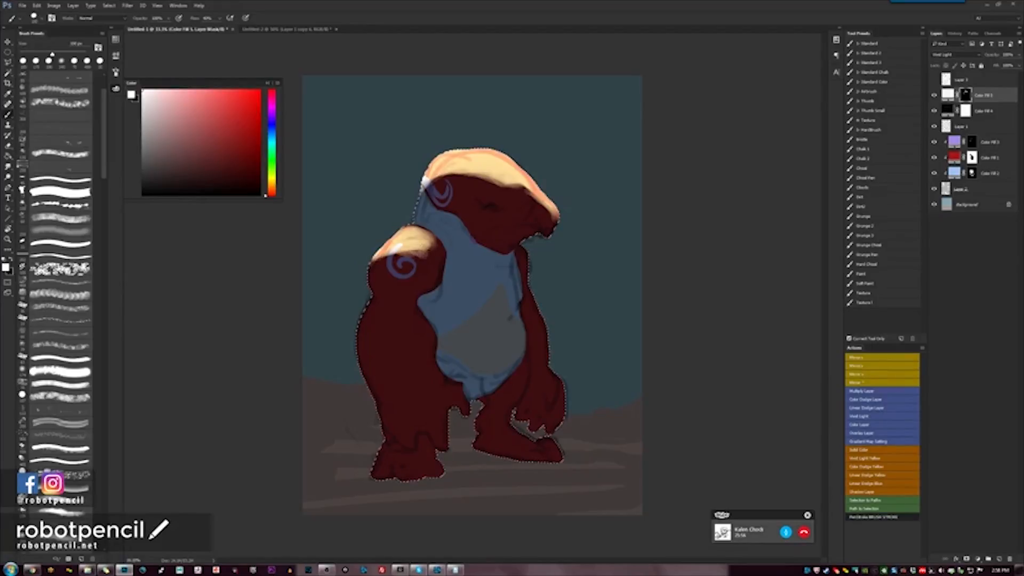
mouse_move(424, 254)
mouse_down()
mouse_move(440, 240)
mouse_move(418, 229)
mouse_move(424, 213)
mouse_up()
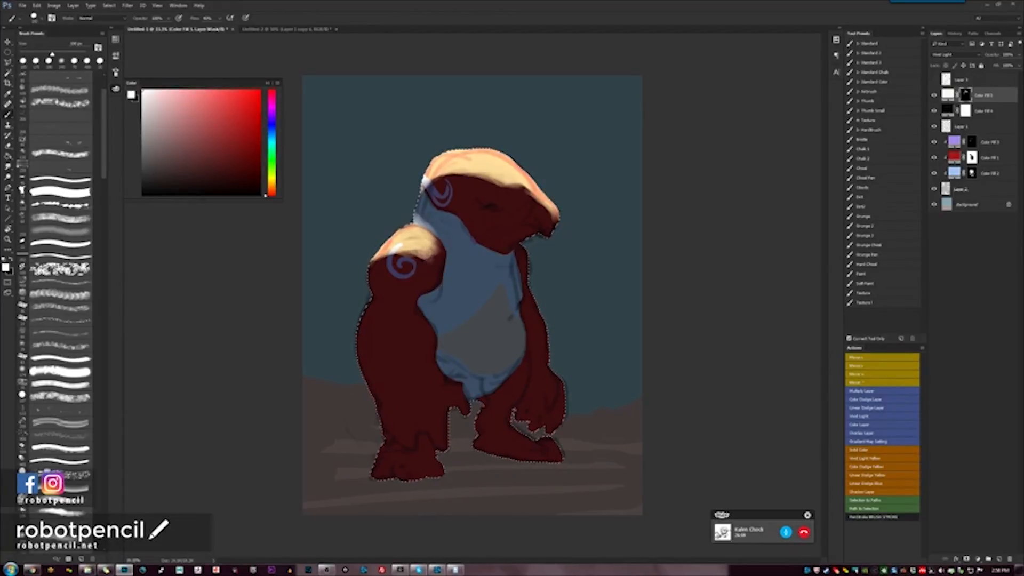
key(ctrl+d)
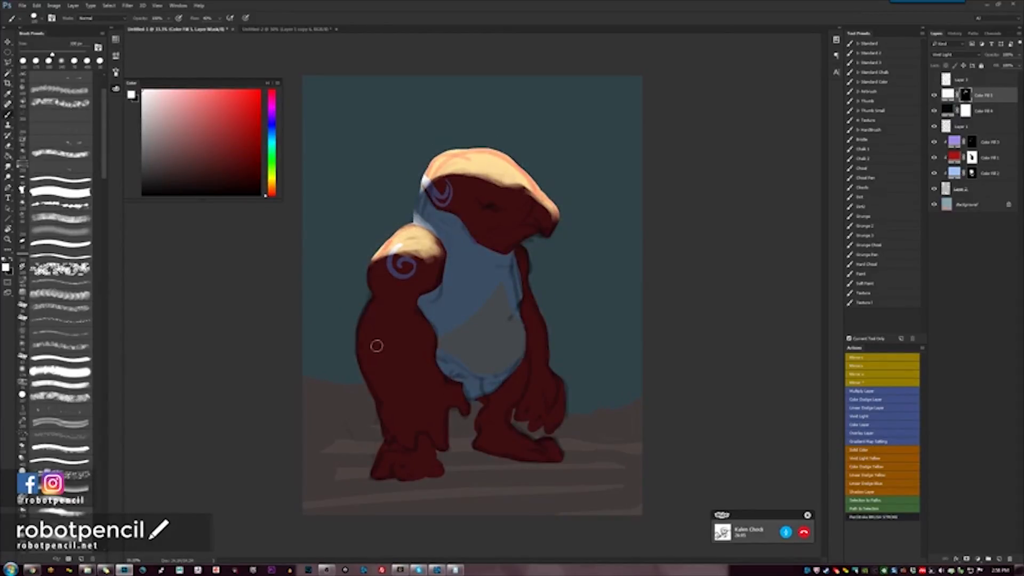
Try painting a light patch on the near forearm, alternating light and shadow on the mask to shape its planes.
mouse_move(373, 343)
mouse_down()
mouse_move(361, 331)
mouse_move(356, 355)
mouse_move(368, 320)
mouse_move(406, 320)
mouse_move(373, 352)
mouse_move(400, 367)
mouse_up()
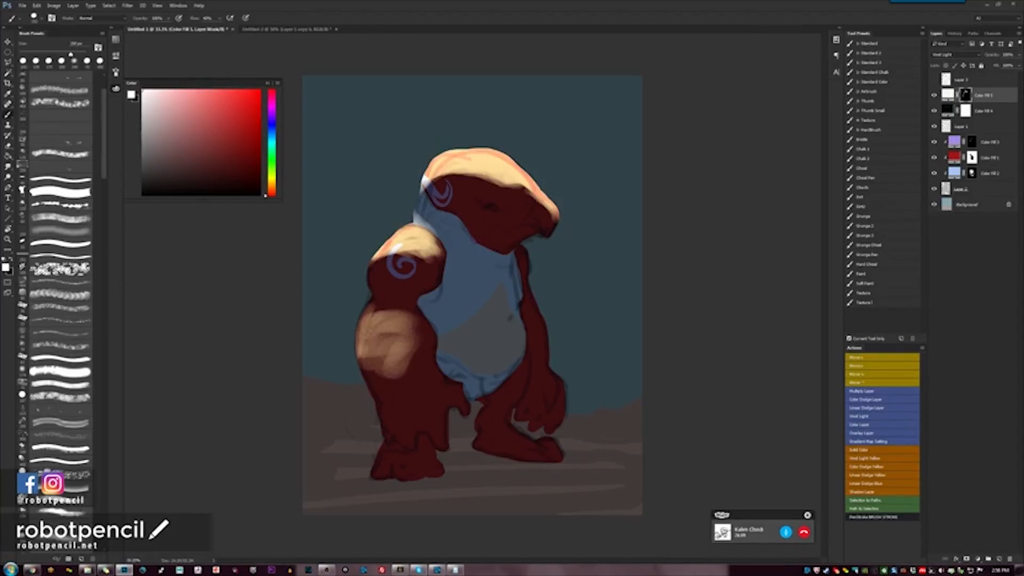
key(x)
mouse_move(362, 315)
mouse_down()
mouse_move(405, 317)
mouse_move(368, 342)
mouse_move(395, 373)
mouse_up()
key(x)
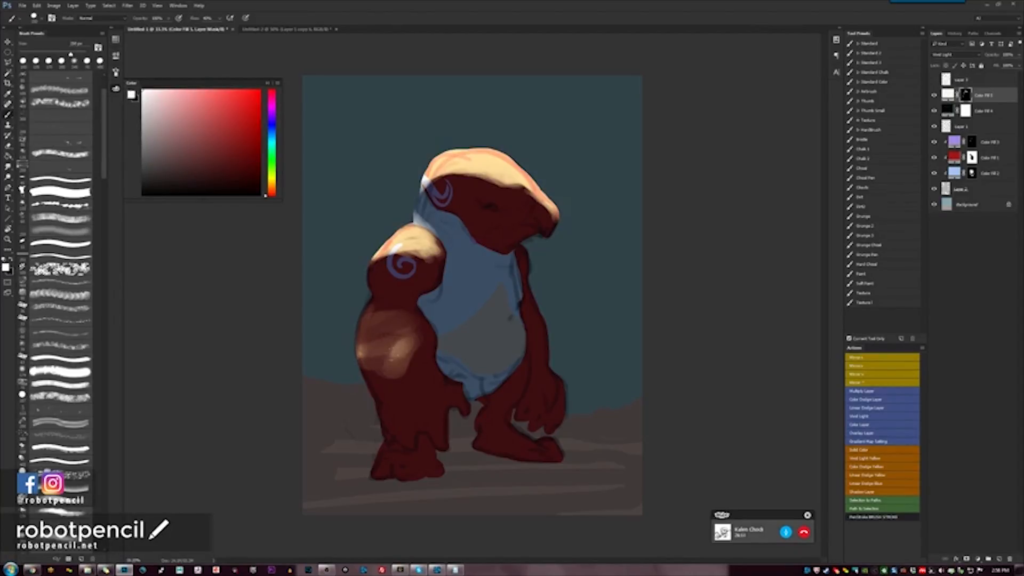
key(x)
key(x)
mouse_move(368, 341)
mouse_down()
mouse_move(411, 384)
mouse_move(416, 363)
mouse_move(362, 368)
mouse_up()
key(x)
mouse_move(410, 344)
mouse_down()
mouse_move(405, 387)
mouse_move(384, 320)
mouse_move(368, 389)
mouse_move(362, 362)
mouse_move(413, 363)
mouse_move(379, 376)
mouse_move(395, 413)
mouse_up()
key(x)
key(x)
drag(395, 341, 374, 400)
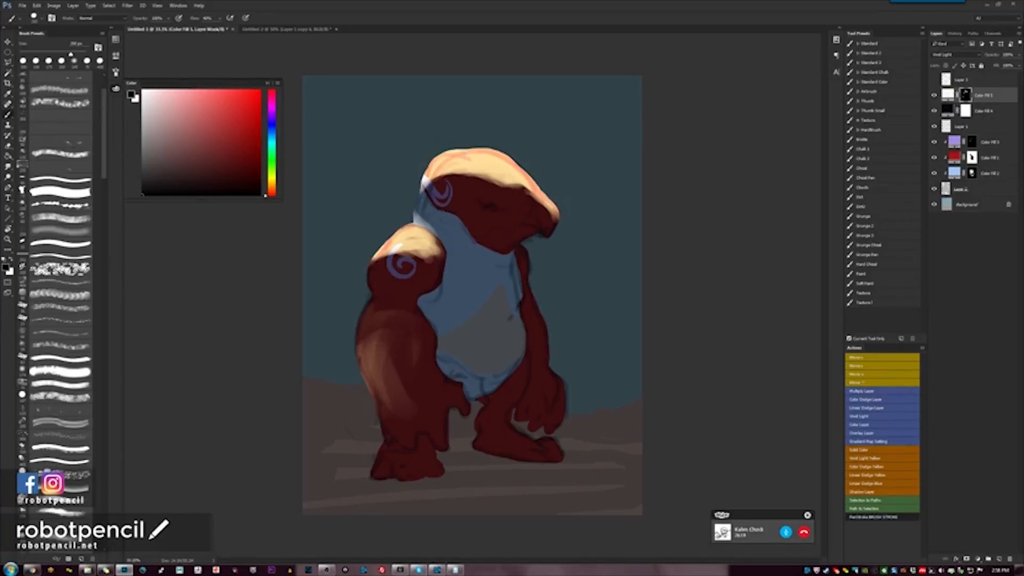
Paint the near forearm's light patch back into shadow on the mask.
key(x)
drag(389, 347, 408, 413)
drag(421, 349, 427, 402)
key(x)
mouse_move(395, 363)
mouse_down()
mouse_move(414, 392)
mouse_move(378, 375)
mouse_move(383, 335)
mouse_move(414, 383)
mouse_move(390, 402)
mouse_move(407, 405)
mouse_move(421, 362)
mouse_up()
drag(400, 352, 366, 387)
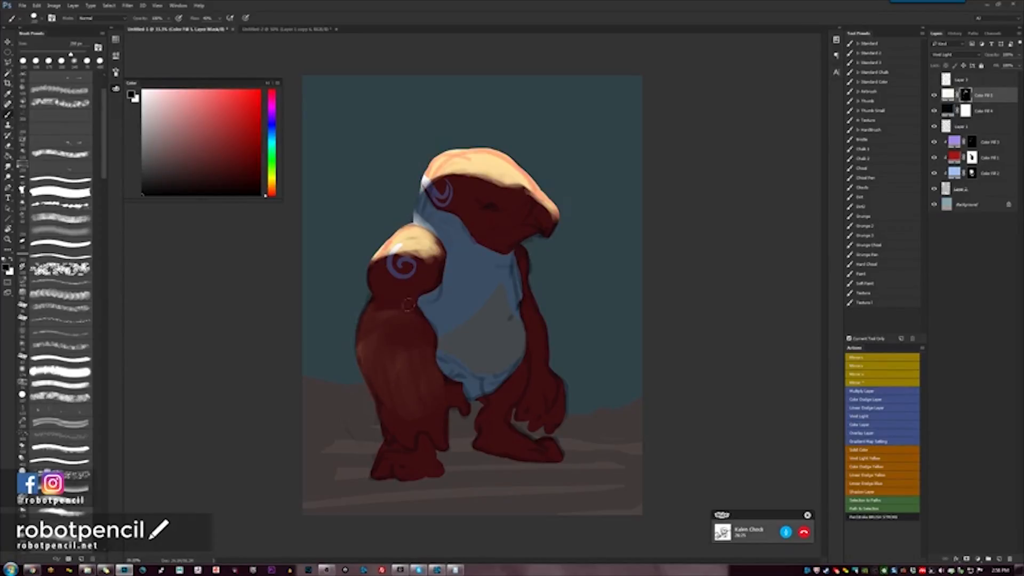
Paint a thin rim of light along the outer edge of the far arm and hand.
key(x)
mouse_move(533, 296)
mouse_down()
mouse_move(547, 347)
mouse_move(552, 332)
mouse_up()
mouse_move(530, 247)
mouse_down()
mouse_move(516, 259)
mouse_move(538, 285)
mouse_move(542, 342)
mouse_move(564, 399)
mouse_move(567, 387)
mouse_up()
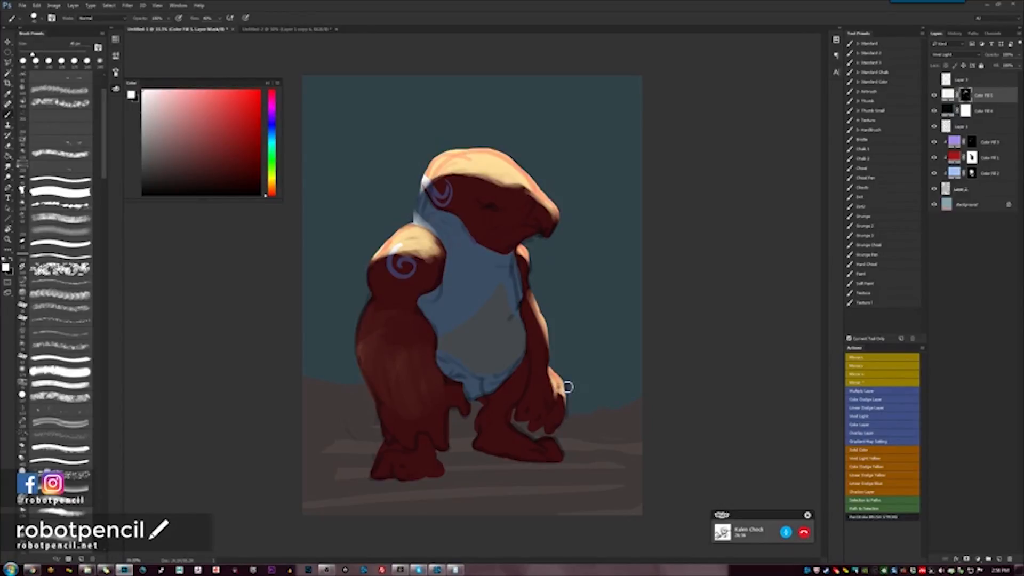
Try painting a bright light patch over the near hand and wrist, varying the brush size.
mouse_move(440, 376)
mouse_down()
mouse_move(468, 403)
mouse_move(446, 387)
mouse_move(441, 399)
mouse_move(439, 386)
mouse_move(415, 375)
mouse_move(446, 431)
mouse_up()
key(bracketright)
key(bracketright)
key(bracketleft)
mouse_move(418, 392)
mouse_down()
mouse_move(430, 415)
mouse_move(413, 414)
mouse_up()
key(bracketright)
key(bracketright)
mouse_move(416, 373)
mouse_down()
mouse_move(429, 388)
mouse_move(416, 389)
mouse_move(399, 432)
mouse_up()
key(bracketright)
key(bracketleft)
key(bracketleft)
key(bracketleft)
mouse_move(397, 386)
mouse_down()
mouse_move(388, 435)
mouse_move(397, 426)
mouse_move(381, 405)
mouse_up()
key(x)
drag(424, 365, 381, 406)
key(bracketright)
key(x)
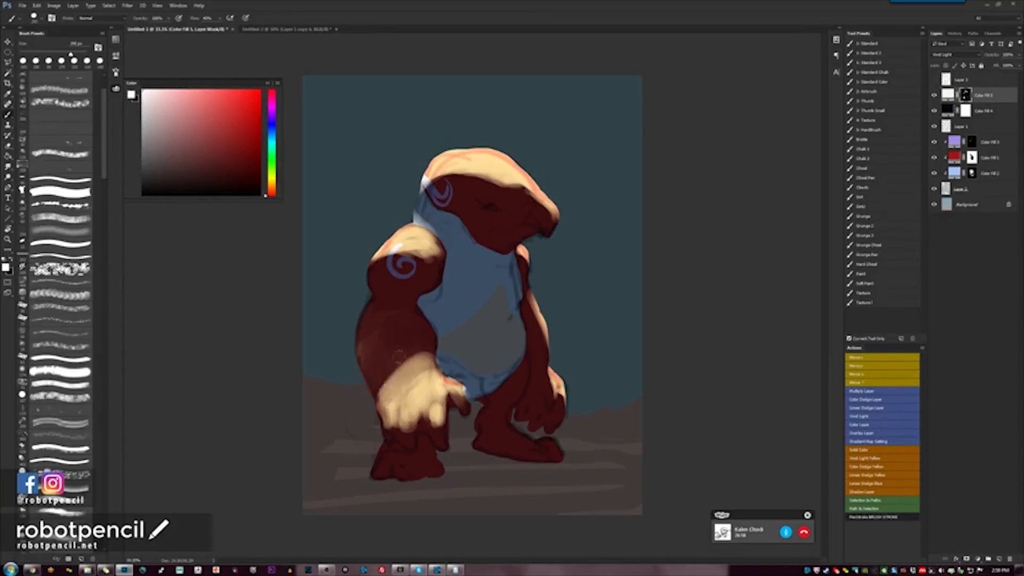
Blend the hand's light up the near forearm and paint the whole area back into shadow.
drag(431, 346, 368, 394)
drag(429, 323, 363, 394)
key(x)
mouse_move(427, 322)
mouse_down()
mouse_move(354, 354)
mouse_move(360, 384)
mouse_up()
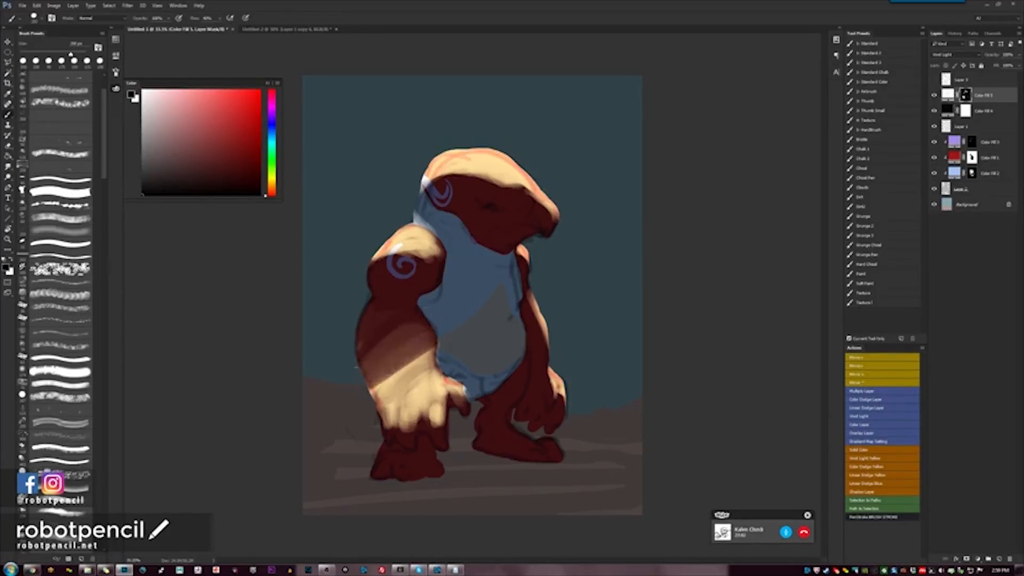
mouse_move(434, 346)
mouse_down()
mouse_move(373, 407)
mouse_move(381, 427)
mouse_up()
drag(464, 384, 441, 432)
mouse_move(421, 330)
mouse_down()
mouse_move(363, 380)
mouse_move(373, 427)
mouse_up()
drag(462, 371, 399, 426)
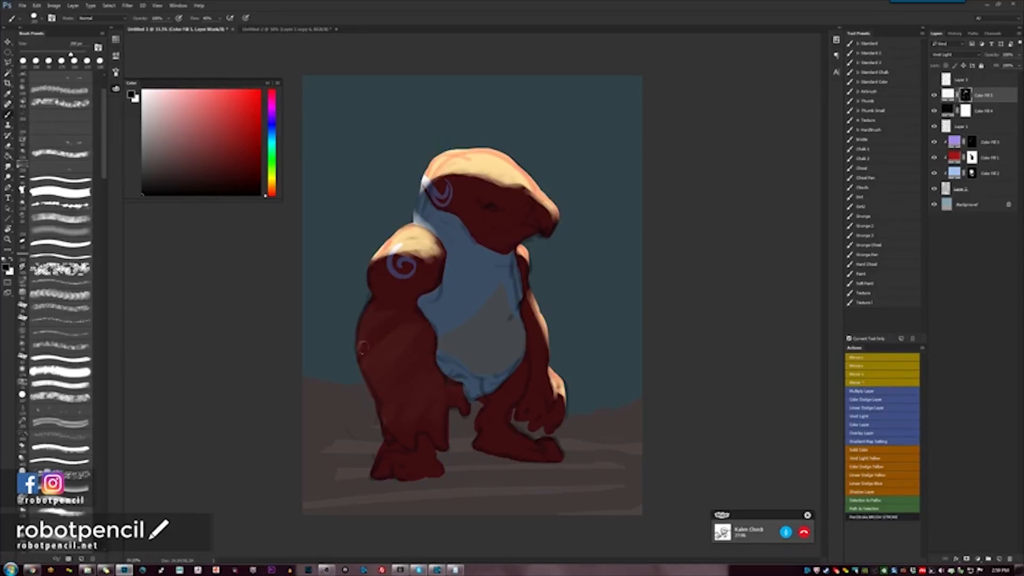
Paint a soft patch of light on the creature's belly.
key(x)
drag(451, 335, 483, 313)
key(x)
key(r)
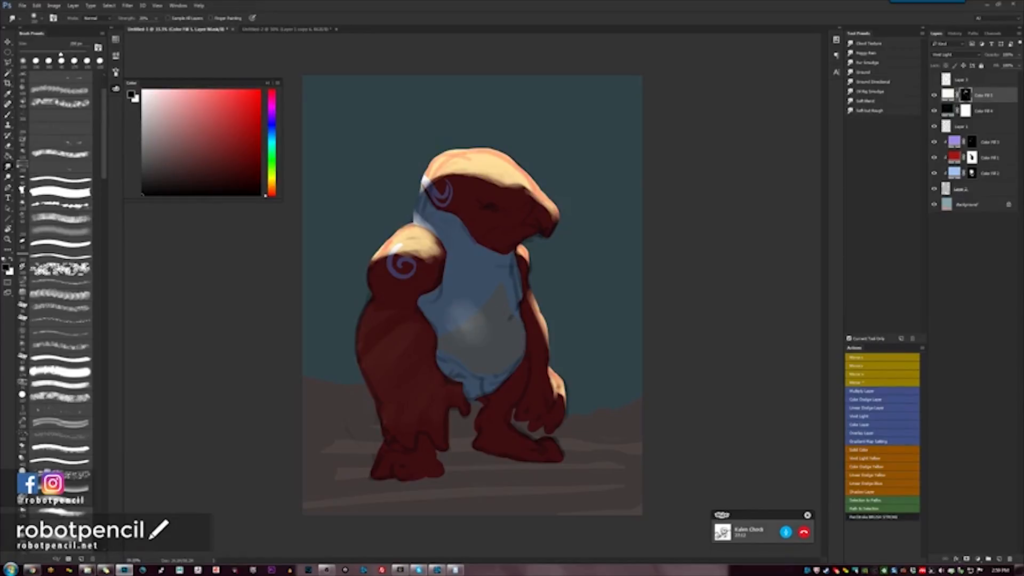
key(b)
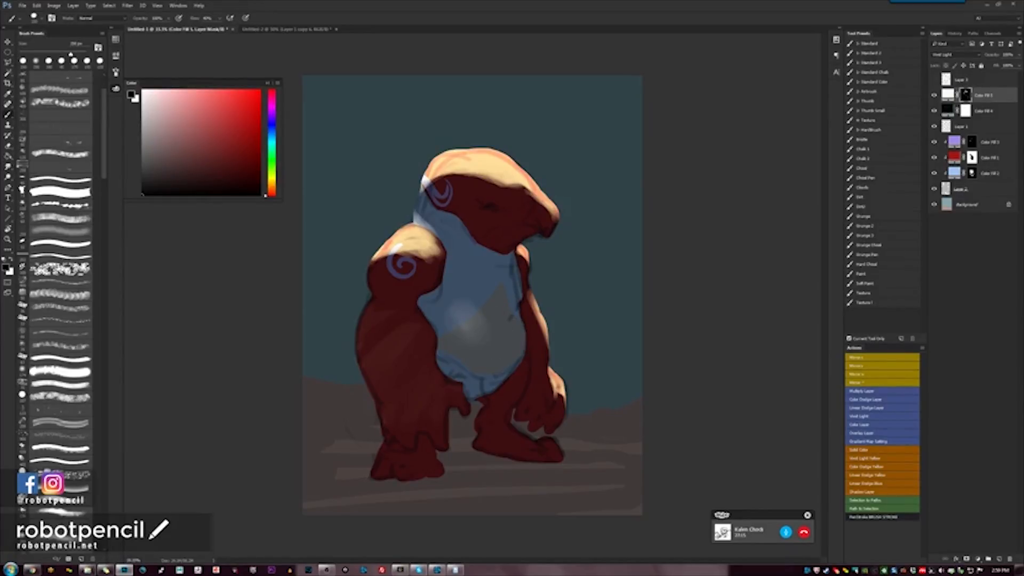
Paint light on the toes of both feet with a smaller brush, trimming it with shadow on the mask.
key(x)
mouse_move(530, 453)
mouse_down()
mouse_move(560, 453)
mouse_move(539, 436)
mouse_move(557, 453)
mouse_move(549, 461)
mouse_up()
key(bracketleft)
key(bracketleft)
mouse_move(370, 480)
mouse_down()
mouse_move(442, 478)
mouse_move(363, 476)
mouse_move(417, 486)
mouse_move(412, 471)
mouse_move(442, 482)
mouse_move(387, 460)
mouse_move(368, 472)
mouse_up()
key(x)
key(x)
key(x)
mouse_move(541, 440)
mouse_down()
mouse_move(557, 448)
mouse_move(552, 459)
mouse_up()
key(x)
mouse_move(512, 462)
mouse_down()
mouse_move(552, 466)
mouse_move(559, 443)
mouse_move(562, 464)
mouse_move(514, 443)
mouse_move(557, 443)
mouse_move(526, 460)
mouse_up()
key(x)
Lower the Vivid Light layer's Fill to tone down the highlights and compare the image with the layer hidden and shown.
mouse_move(995, 66)
mouse_down()
mouse_move(968, 72)
mouse_move(988, 73)
mouse_up()
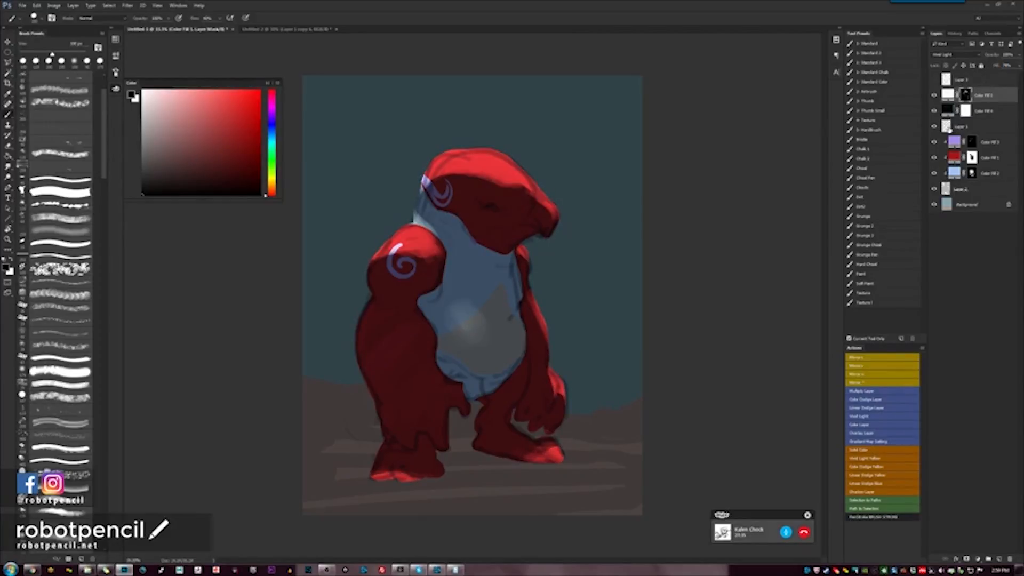
click(933, 96)
click(933, 96)
Add a second Vivid Light Yellow layer, change its fill colour to white, and invert its mask to black.
click(879, 458)
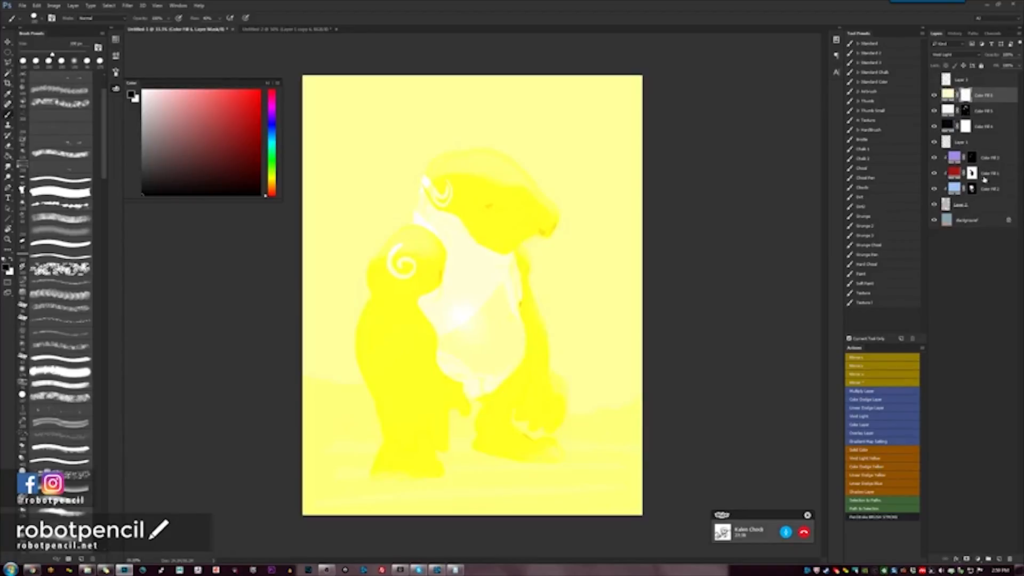
double_click(948, 95)
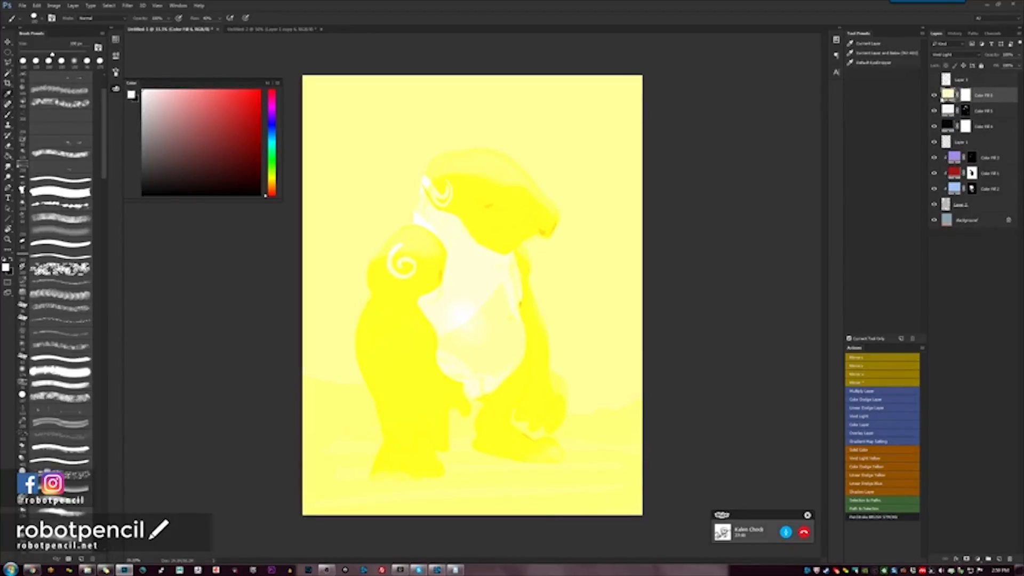
key(Return)
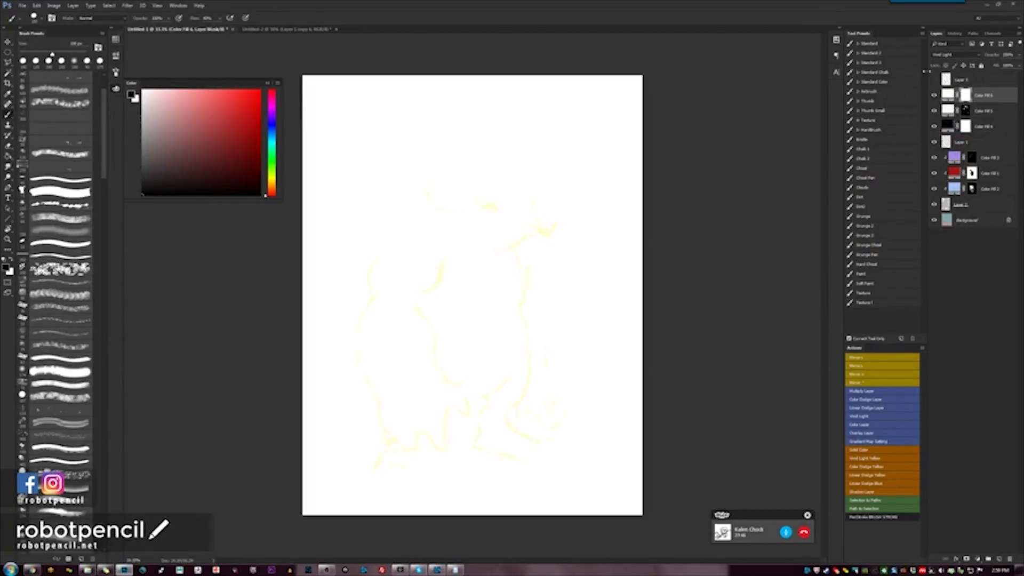
key(ctrl+i)
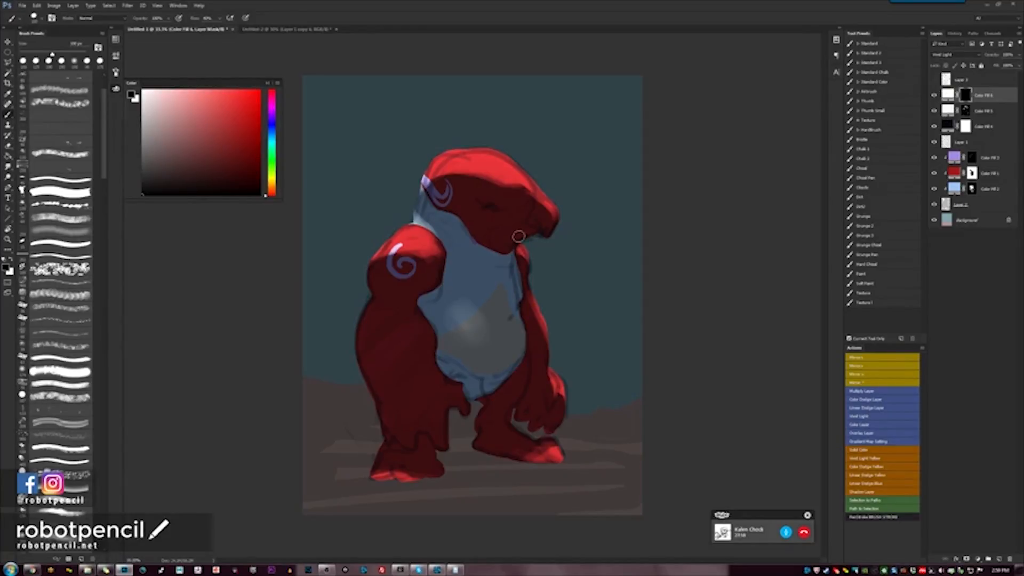
Try painting light under the snout and jaw on the new layer's mask without a selection, and undo the strokes.
key(x)
mouse_move(529, 231)
mouse_down()
mouse_move(480, 247)
mouse_move(557, 221)
mouse_move(466, 248)
mouse_up()
key(ctrl+alt+z)
key(ctrl+alt+z)
key(ctrl+alt+z)
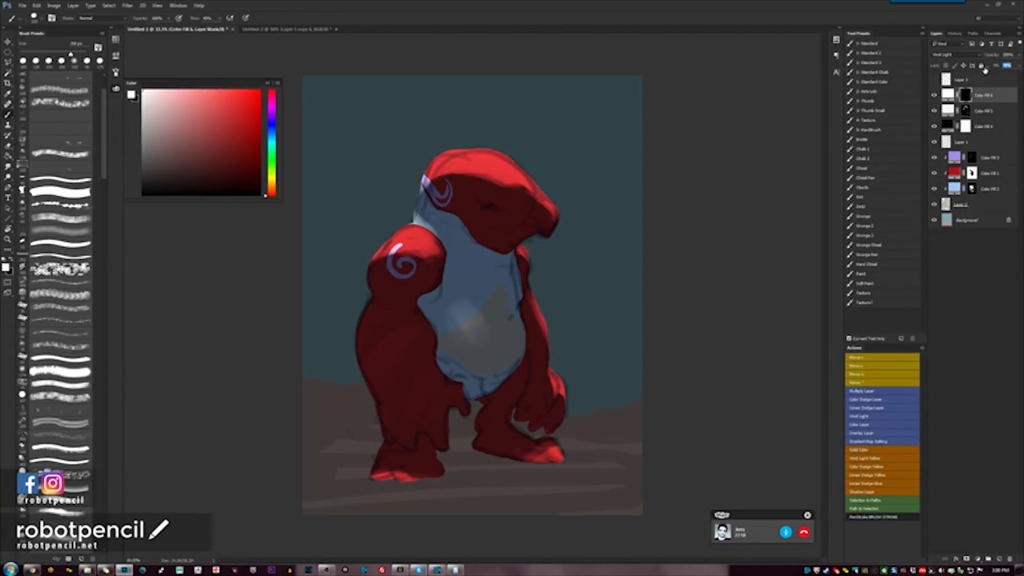
mouse_move(533, 237)
mouse_down()
mouse_move(498, 264)
mouse_move(543, 229)
mouse_up()
drag(482, 238, 503, 259)
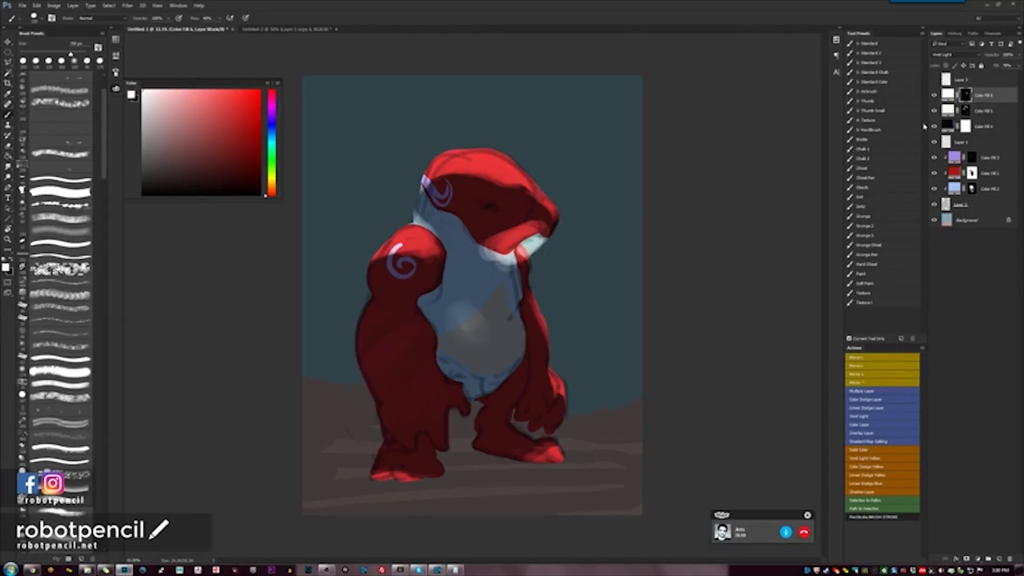
key(ctrl+alt+z)
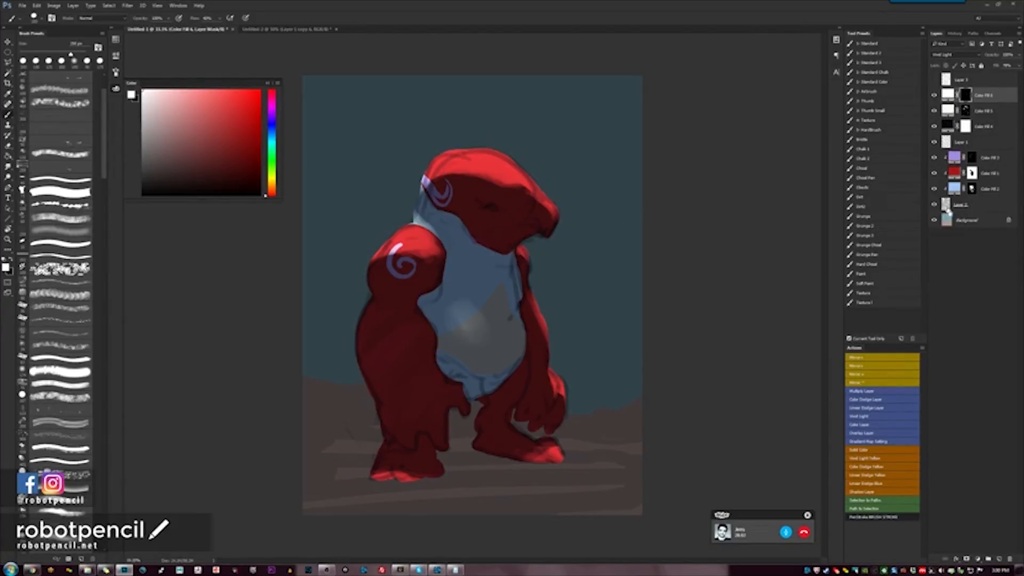
Restrict painting to the creature's silhouette and paint light along the underside of the jaw and snout.
key(ctrl+apostrophe)
key(ctrl+apostrophe)
mouse_move(528, 228)
mouse_down()
mouse_move(525, 243)
mouse_move(493, 237)
mouse_up()
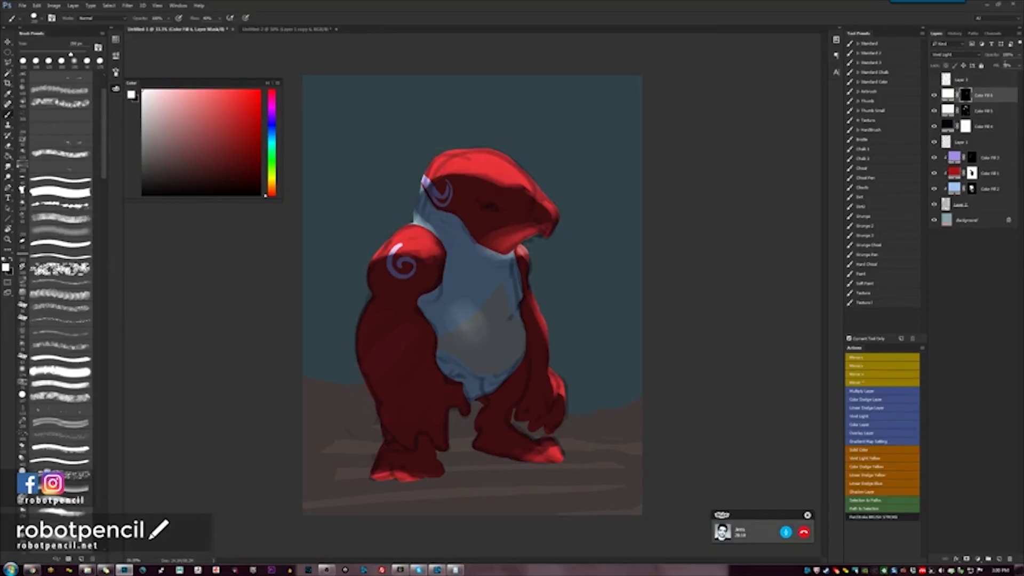
Lower the second Vivid Light layer's Fill and paint soft bounce light on the belly's underside and the near forearm.
drag(1006, 65, 983, 68)
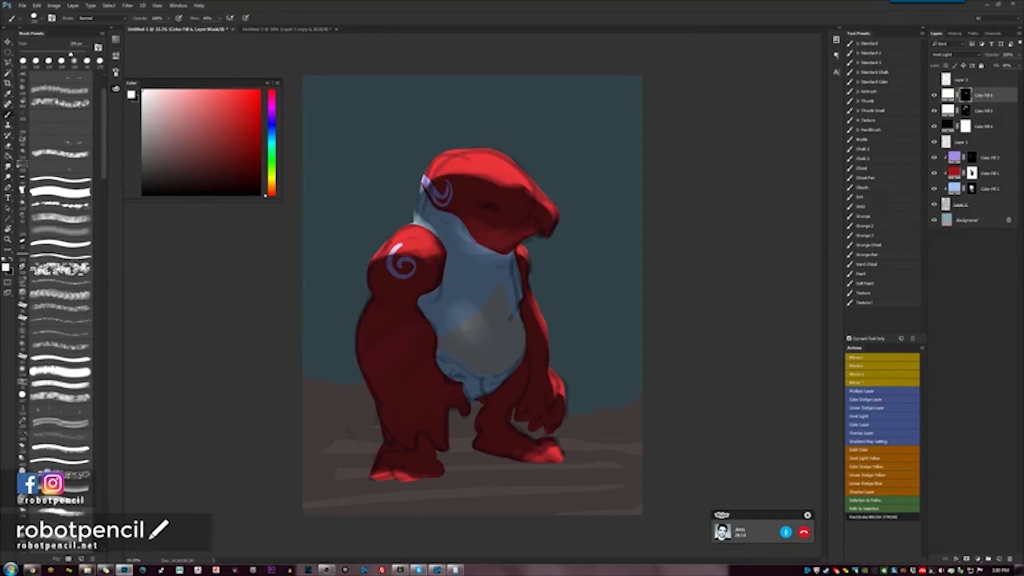
mouse_move(494, 368)
mouse_down()
mouse_move(480, 383)
mouse_move(496, 373)
mouse_move(459, 368)
mouse_move(515, 346)
mouse_move(475, 353)
mouse_move(470, 341)
mouse_up()
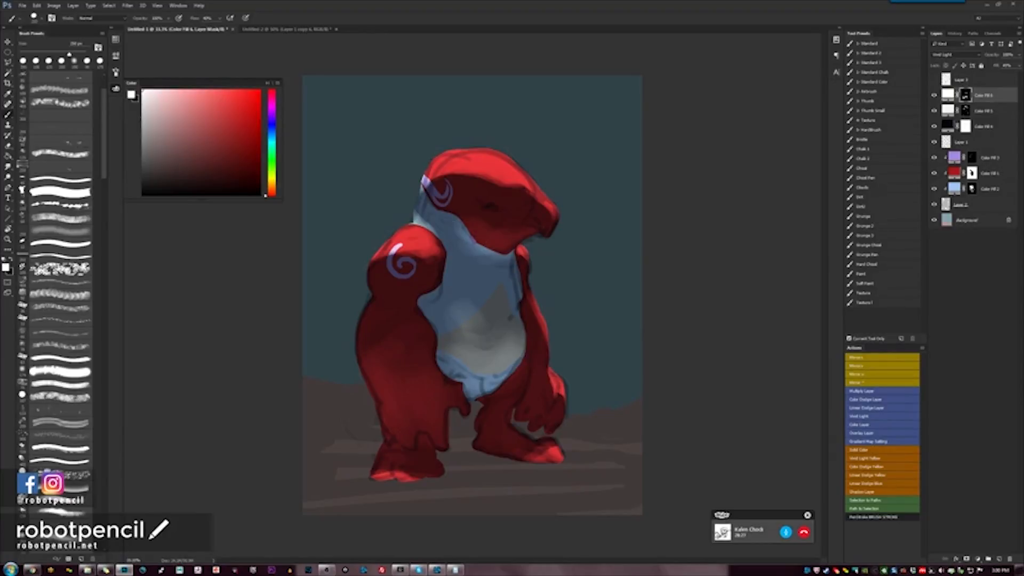
Paint smaller areas of soft light around the eye, cheek and near arm on the second Vivid Light layer's mask.
key(bracketleft)
key(bracketleft)
key(bracketleft)
key(bracketleft)
key(bracketleft)
key(bracketright)
key(bracketright)
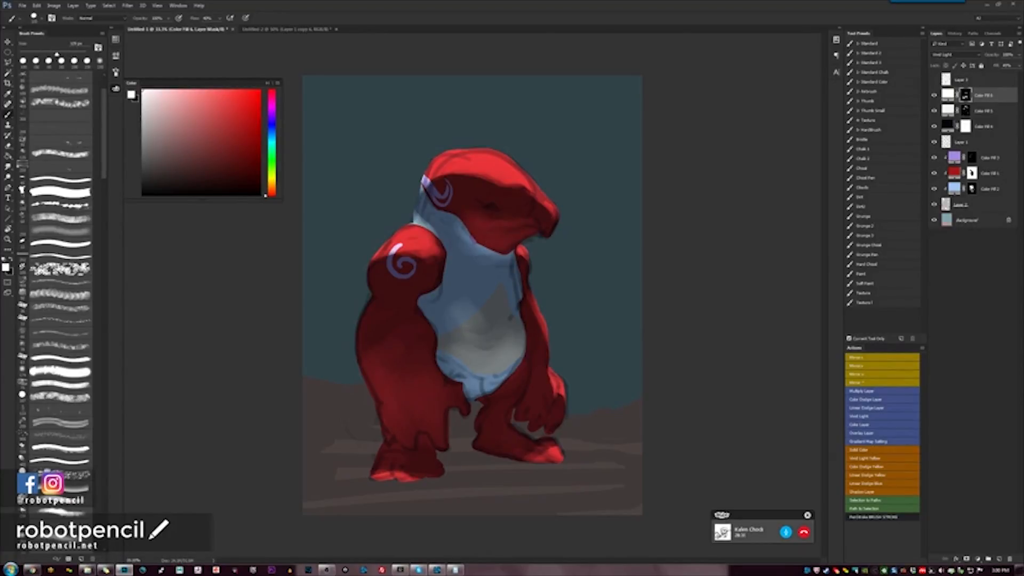
drag(435, 204, 429, 181)
key(bracketright)
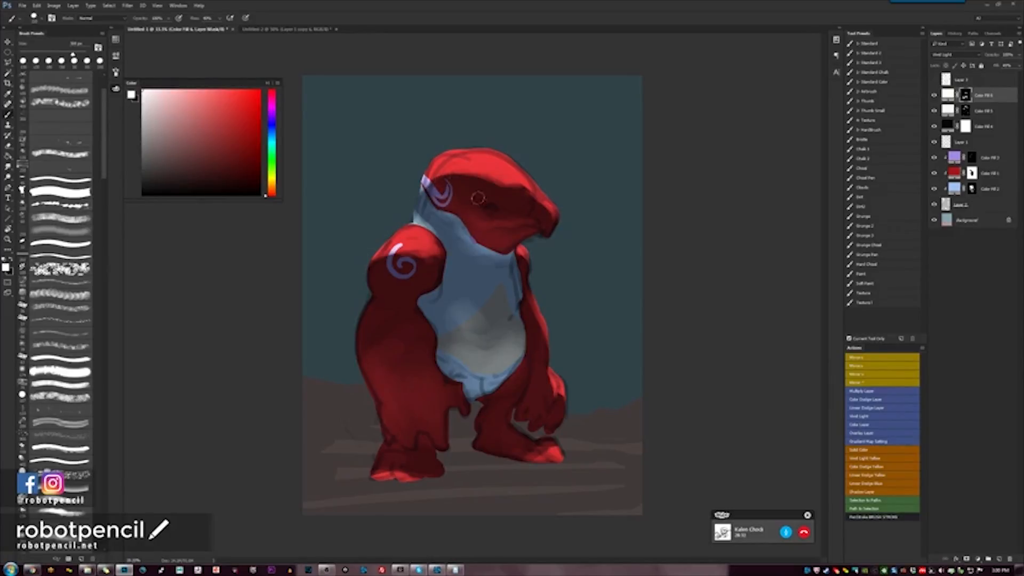
key(bracketleft)
key(bracketleft)
key(bracketright)
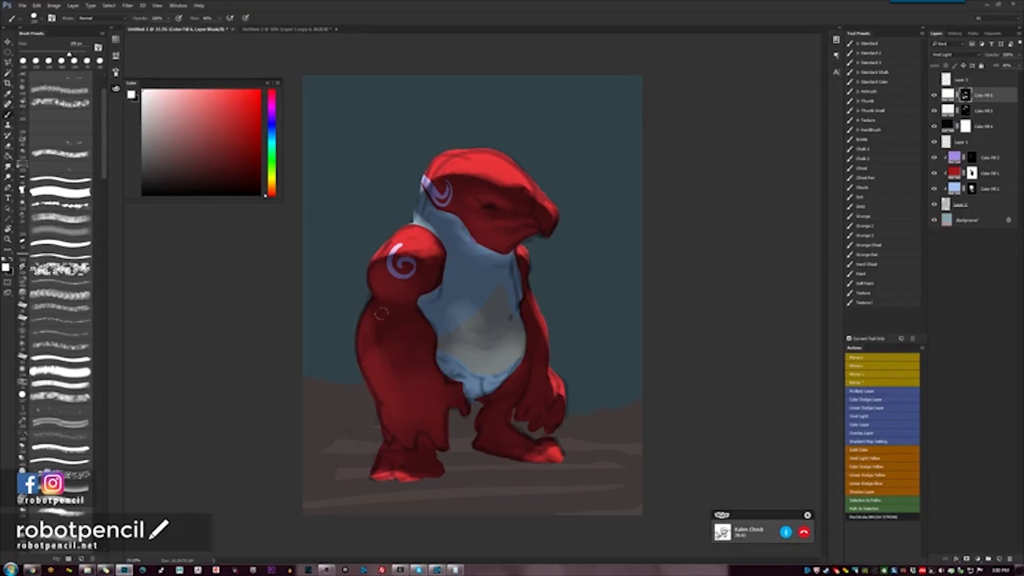
Refine the bounce light on the near arm and the far leg by alternating white and black on the mask.
key(x)
key(x)
key(x)
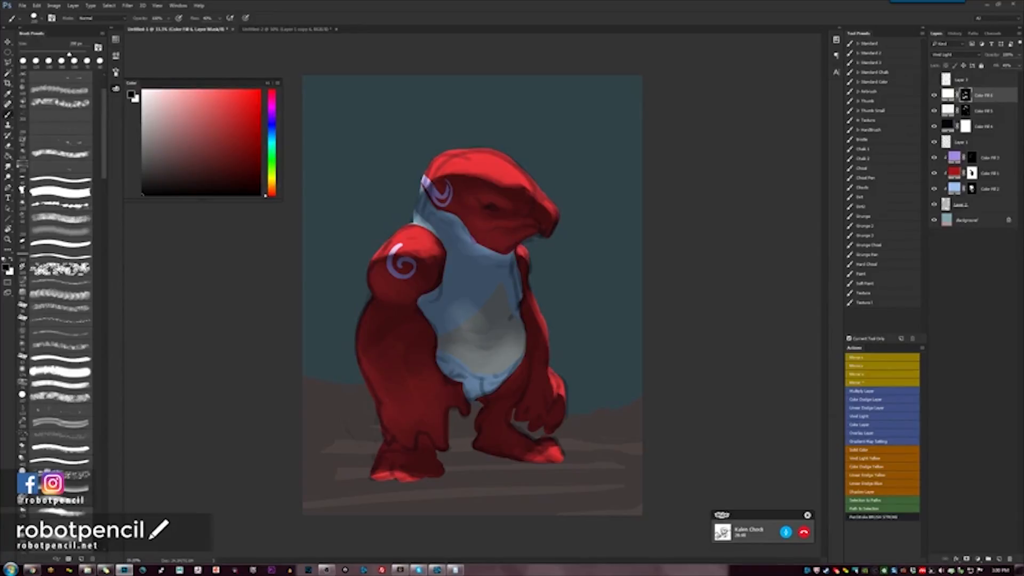
key(comma)
key(x)
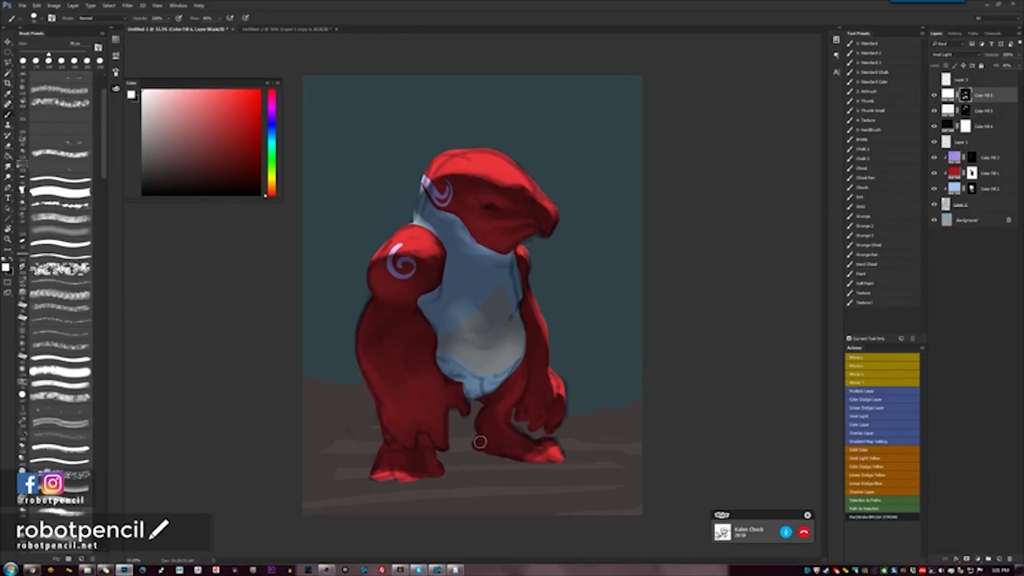
key(x)
drag(495, 381, 479, 391)
Repaint the belly's bounce light with a larger brush, trim its edge with black and blend it with the Smudge tool.
key(x)
key(bracketright)
key(bracketright)
key(bracketright)
key(bracketright)
drag(489, 349, 458, 336)
key(x)
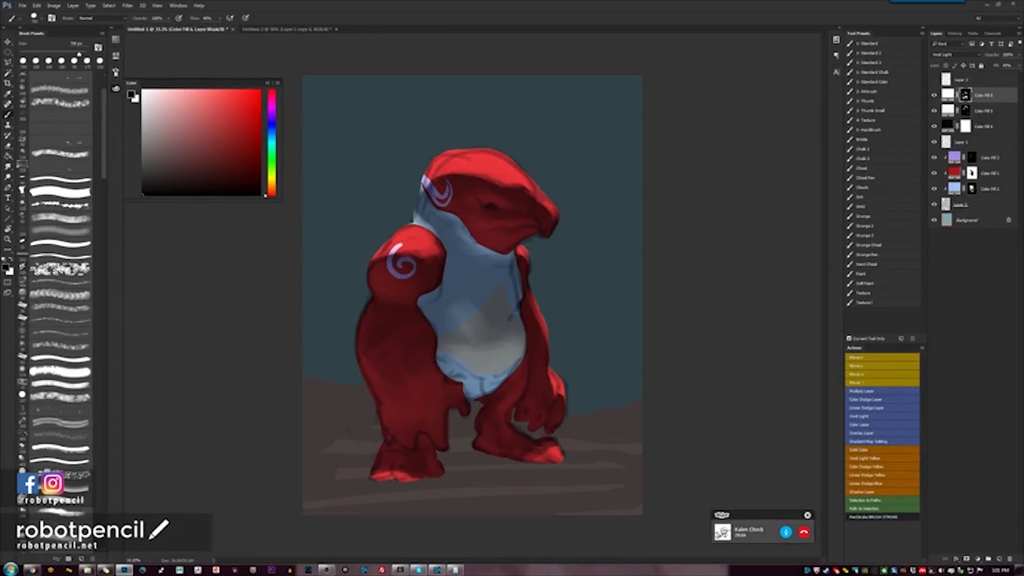
key(bracketleft)
key(bracketleft)
mouse_move(456, 352)
mouse_down()
mouse_move(515, 350)
mouse_move(462, 354)
mouse_move(494, 325)
mouse_move(505, 346)
mouse_move(469, 354)
mouse_up()
key(x)
key(x)
key(r)
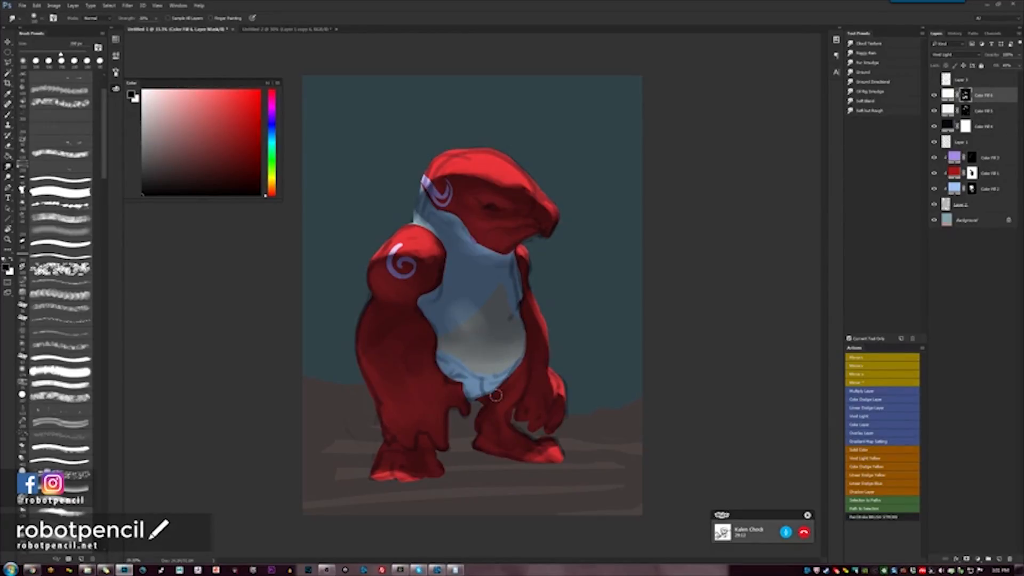
Paint black on the Color Fill 5 mask to remove the soft highlight from the middle of the belly.
click(965, 111)
key(b)
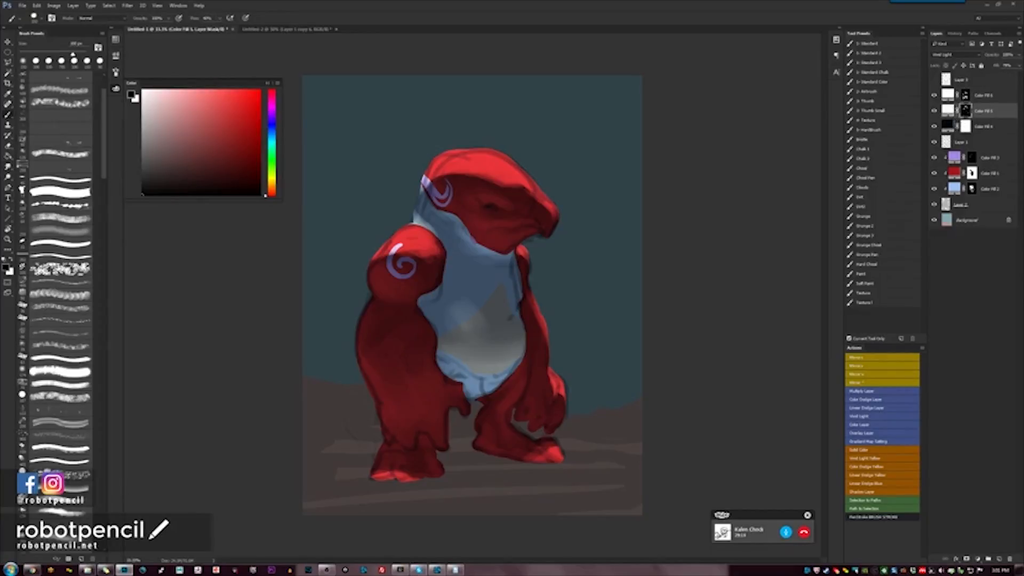
drag(455, 305, 476, 328)
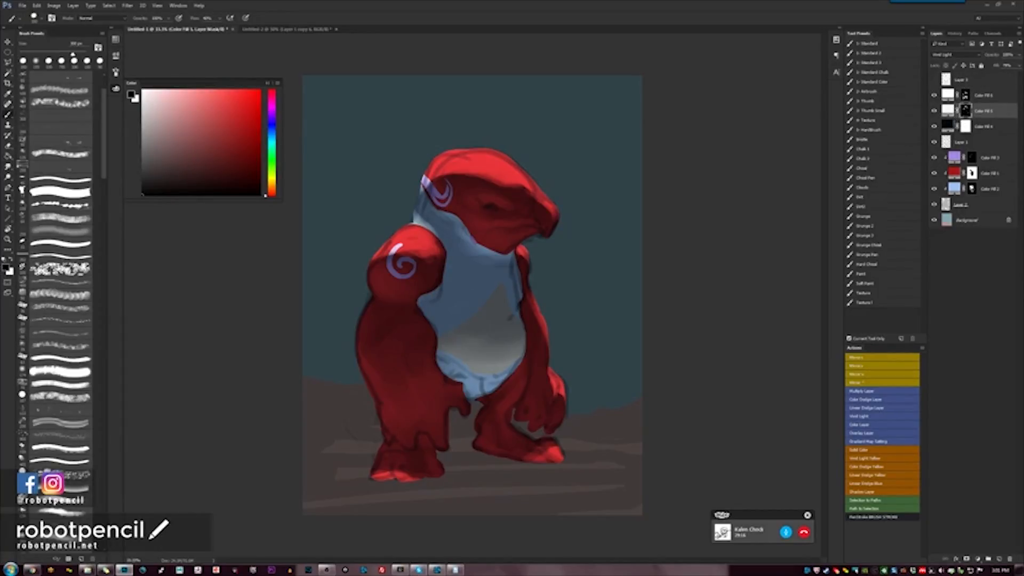
key(z)
key(ctrl+minus)
key(ctrl+minus)
key(ctrl+minus)
key(ctrl+equal)
key(ctrl+equal)
key(ctrl+equal)
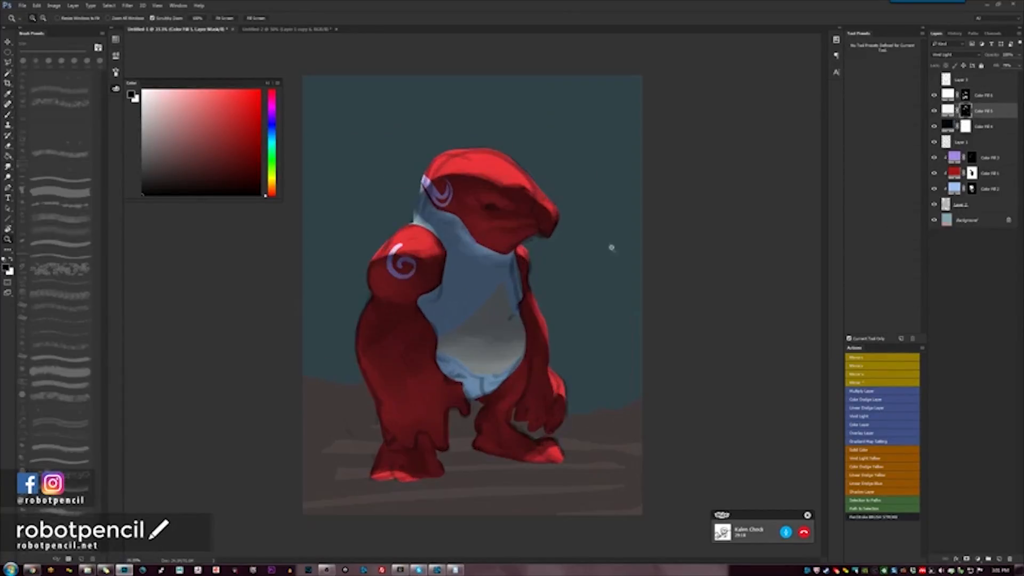
Change the Color Fill 5 highlight colour to a near-white.
key(x)
click(948, 110)
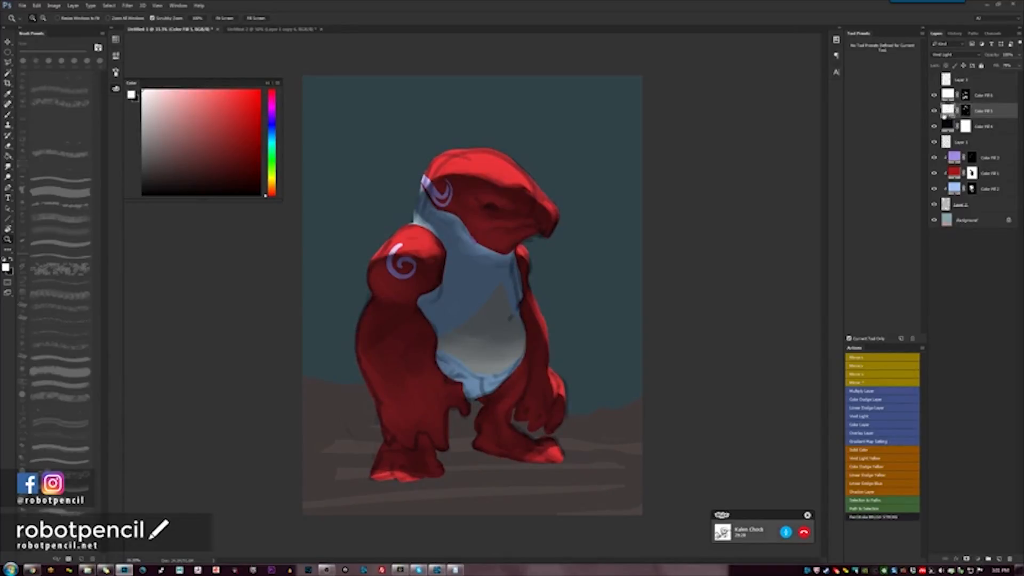
double_click(948, 110)
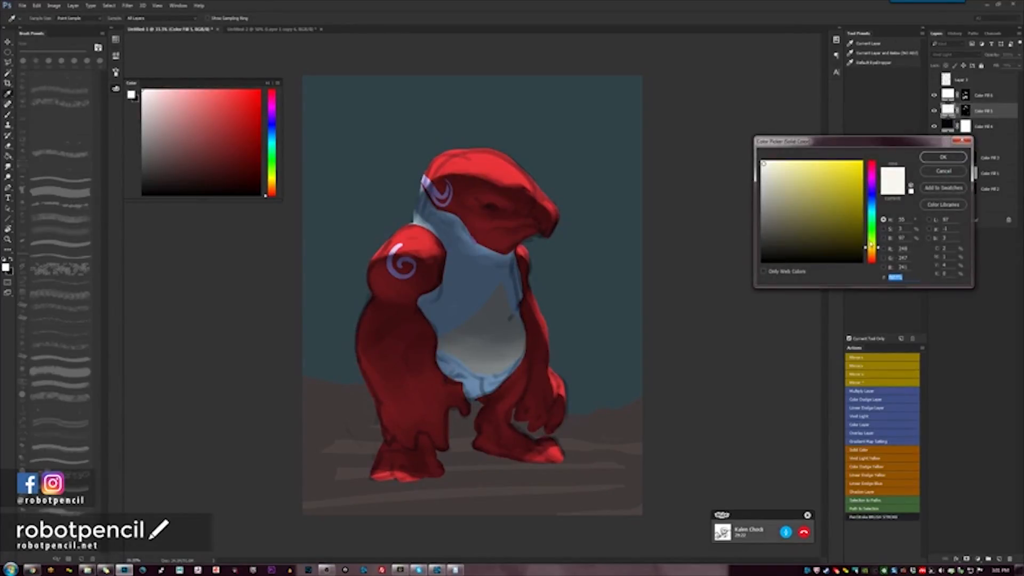
mouse_move(764, 166)
mouse_down()
mouse_move(764, 211)
mouse_move(764, 161)
mouse_up()
click(941, 158)
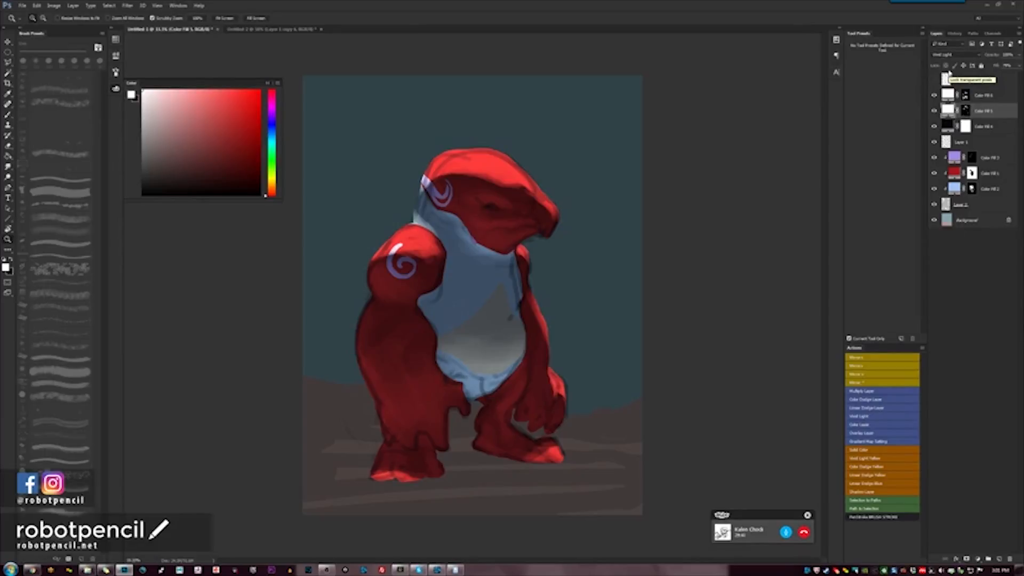
Switch to full-screen view, recolour Color Fill 5 to pale blue (RGB 230, 243, 253) and adjust its Fill.
key(b)
key(f)
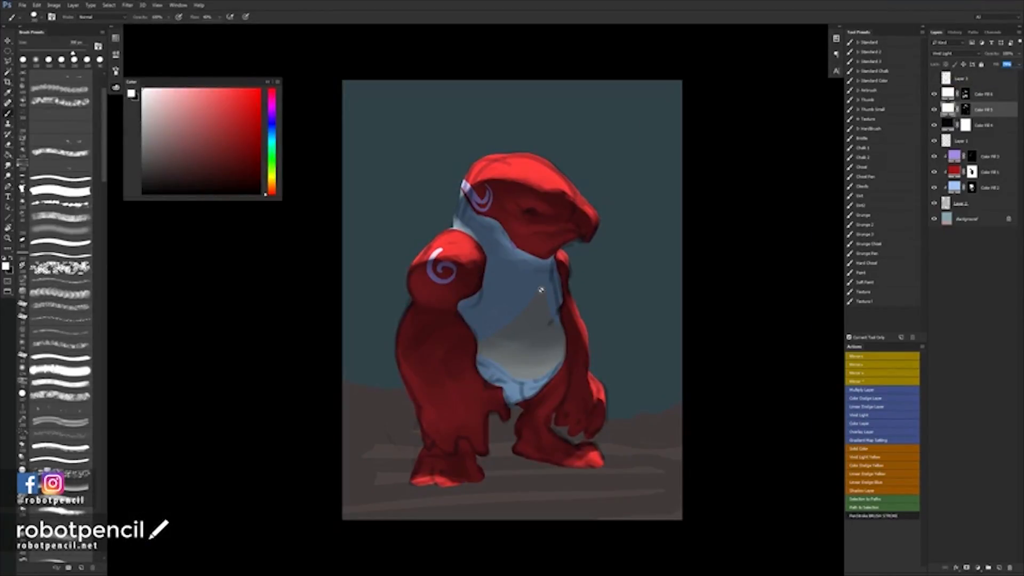
click(540, 290)
click(964, 95)
double_click(947, 109)
click(872, 204)
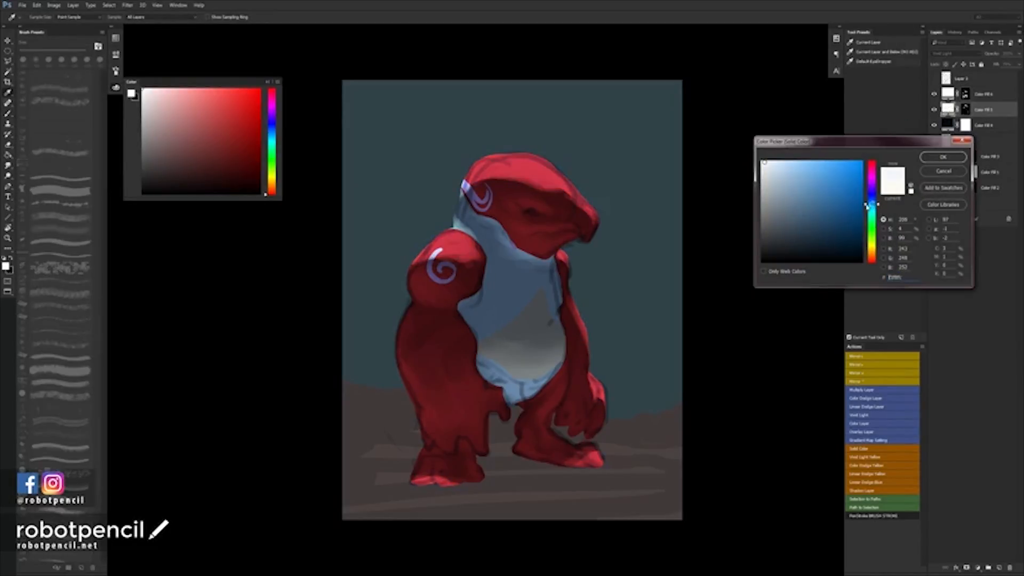
click(815, 183)
drag(815, 184, 775, 162)
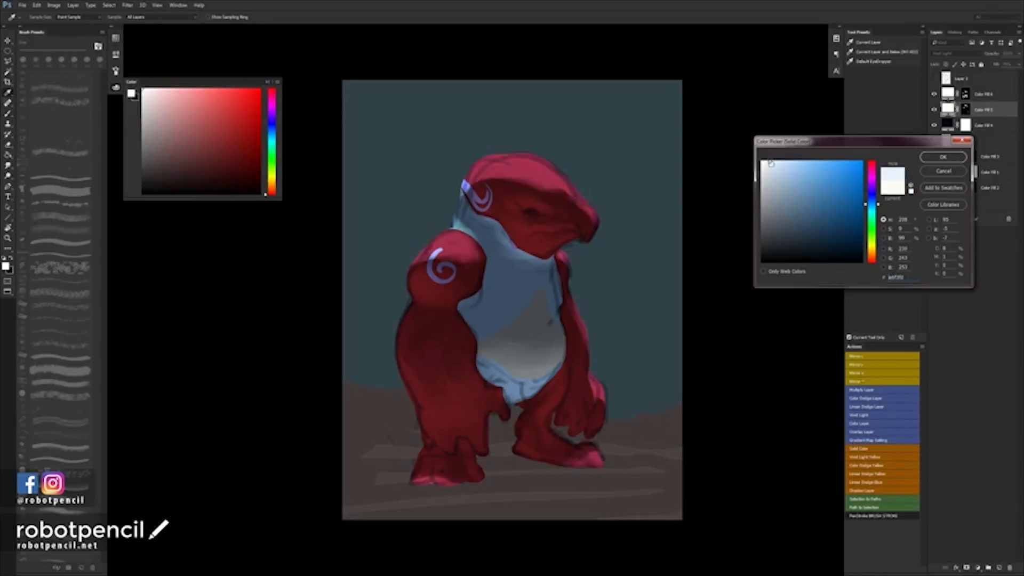
click(943, 156)
drag(996, 65, 999, 65)
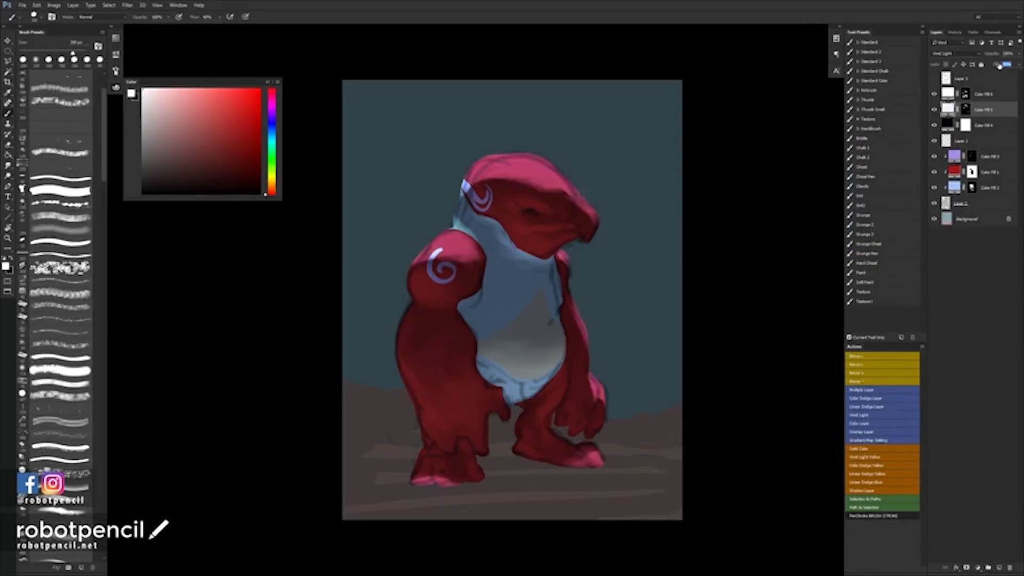
Recolour Color Fill 6 to a faint bluish white (RGB 247, 249, 254).
click(950, 94)
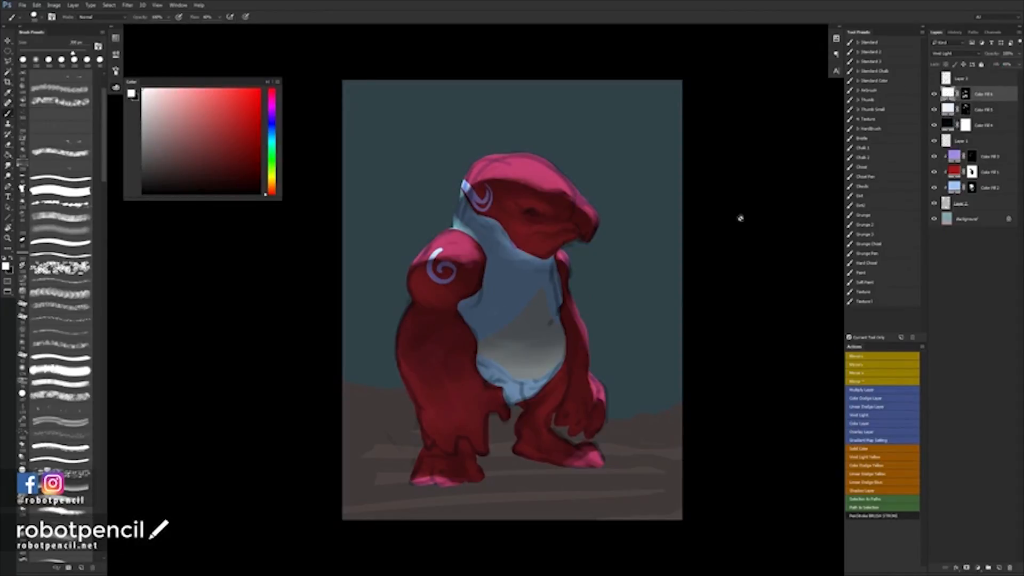
double_click(948, 94)
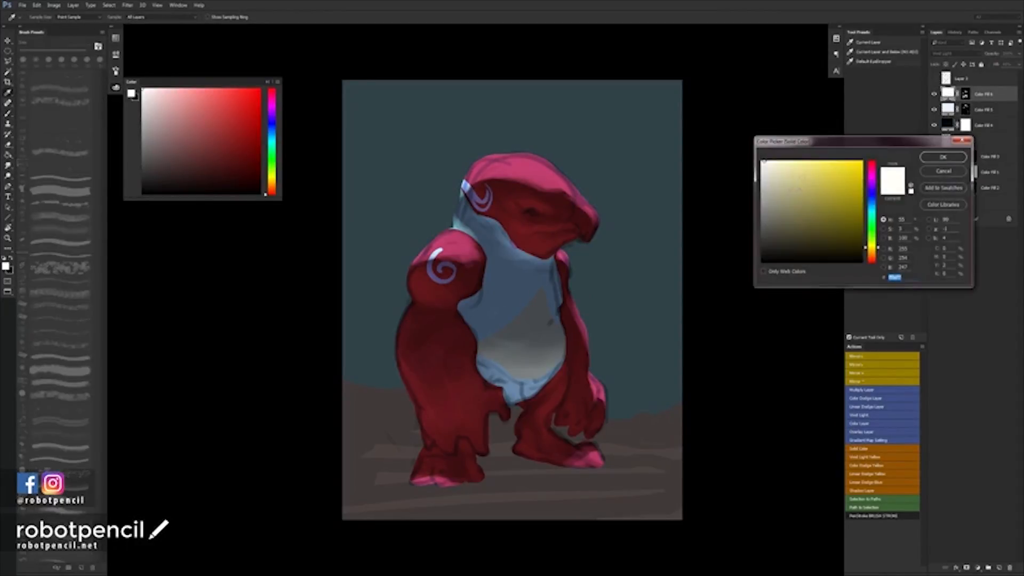
click(794, 172)
drag(794, 172, 808, 176)
drag(874, 246, 875, 200)
click(775, 166)
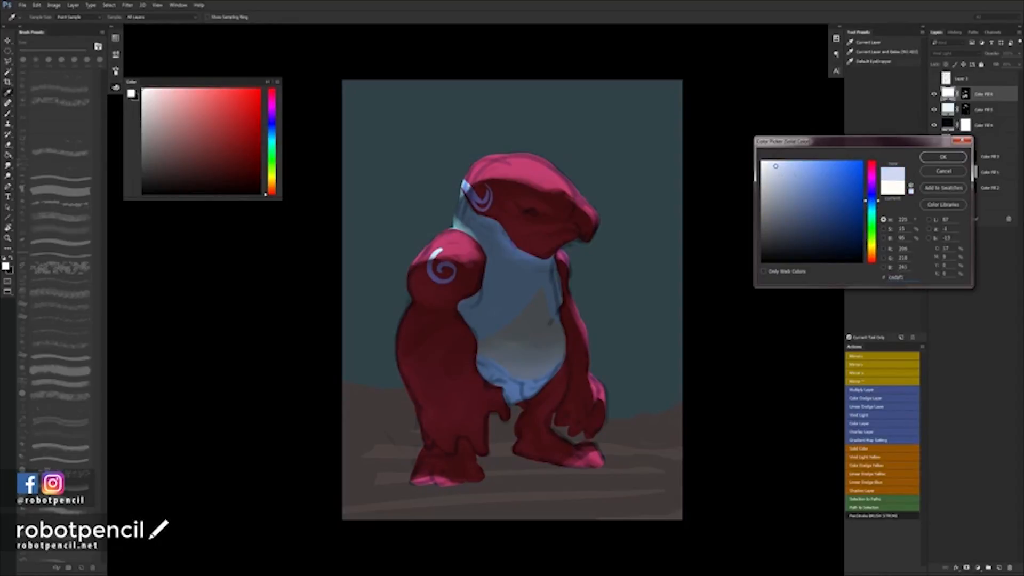
mouse_move(775, 166)
mouse_down()
mouse_move(797, 168)
mouse_move(763, 163)
mouse_up()
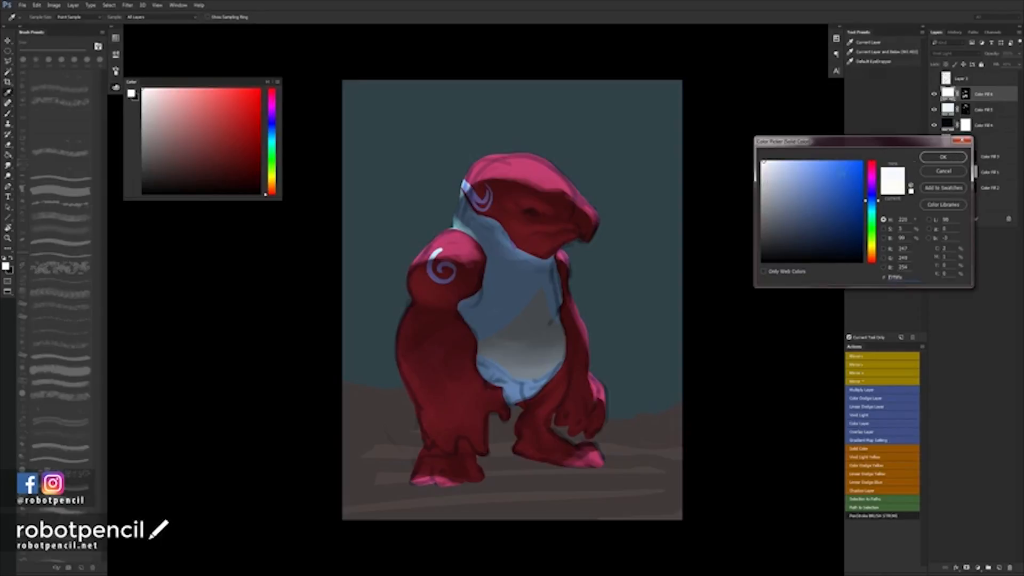
click(942, 156)
Add a third Vivid Light Yellow layer, select the creature's silhouette and paint light on the back of the head.
key(b)
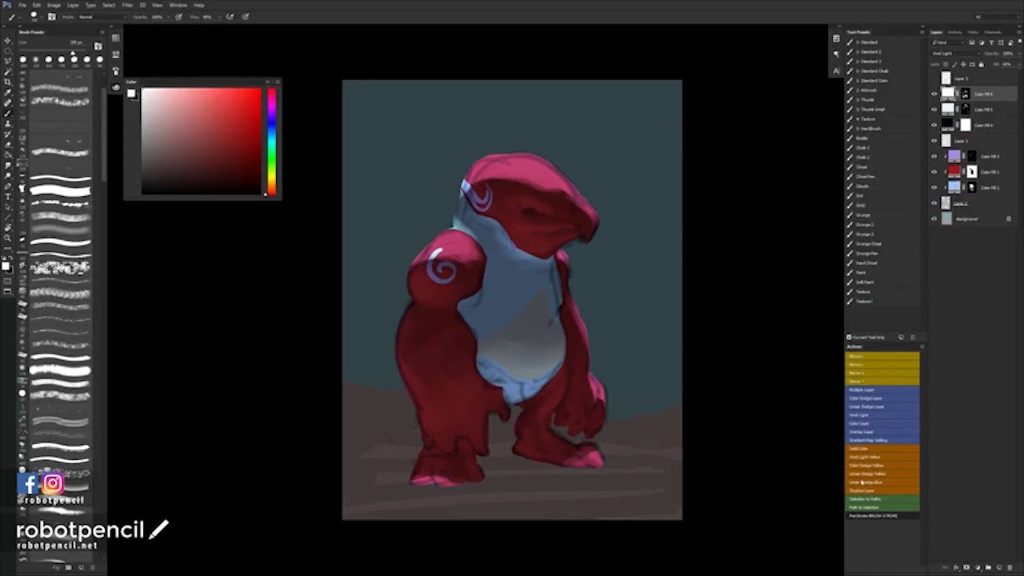
click(872, 457)
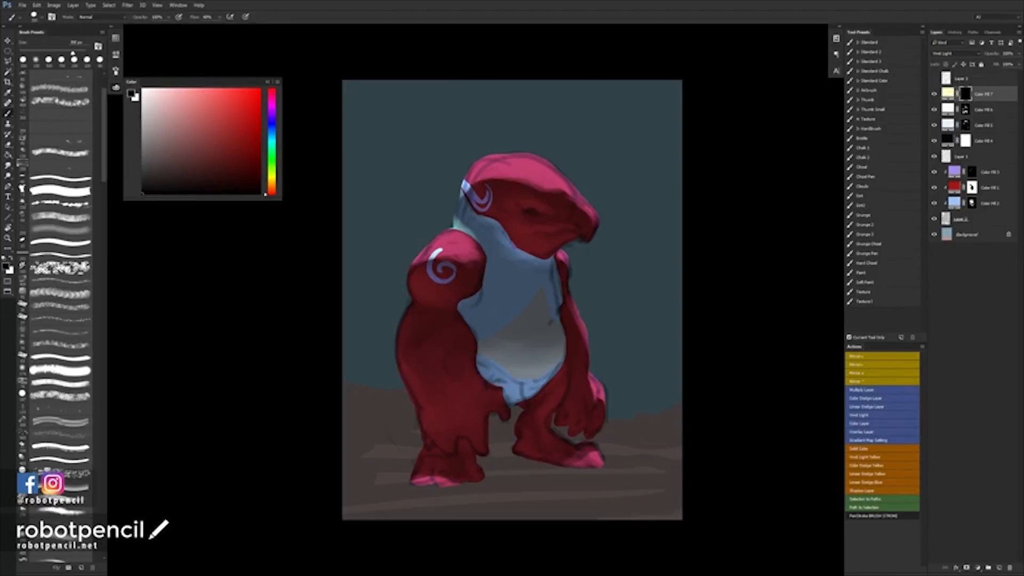
key(x)
ctrl+click(947, 218)
key(x)
key(bracketleft)
key(bracketleft)
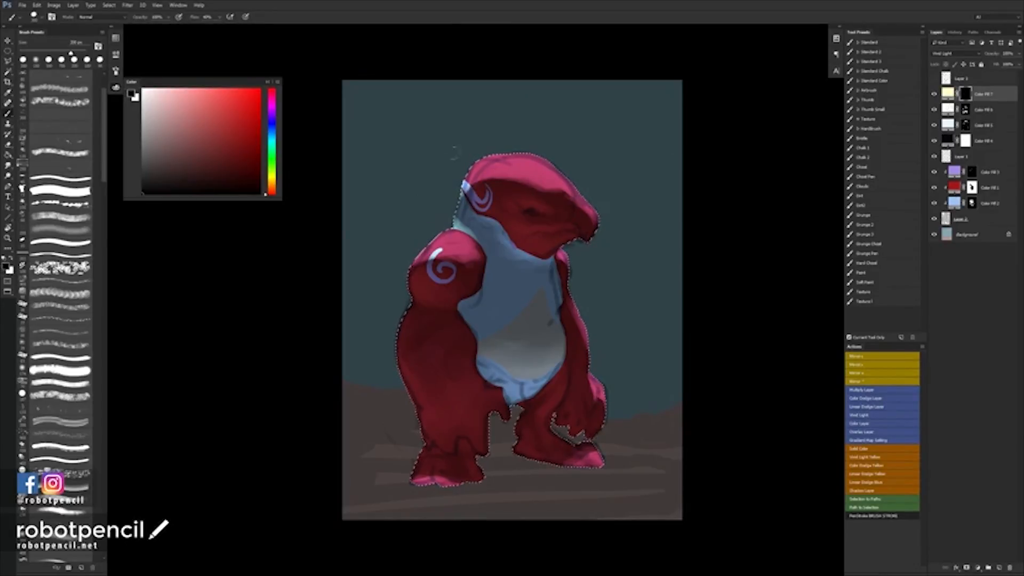
key(x)
key(bracketleft)
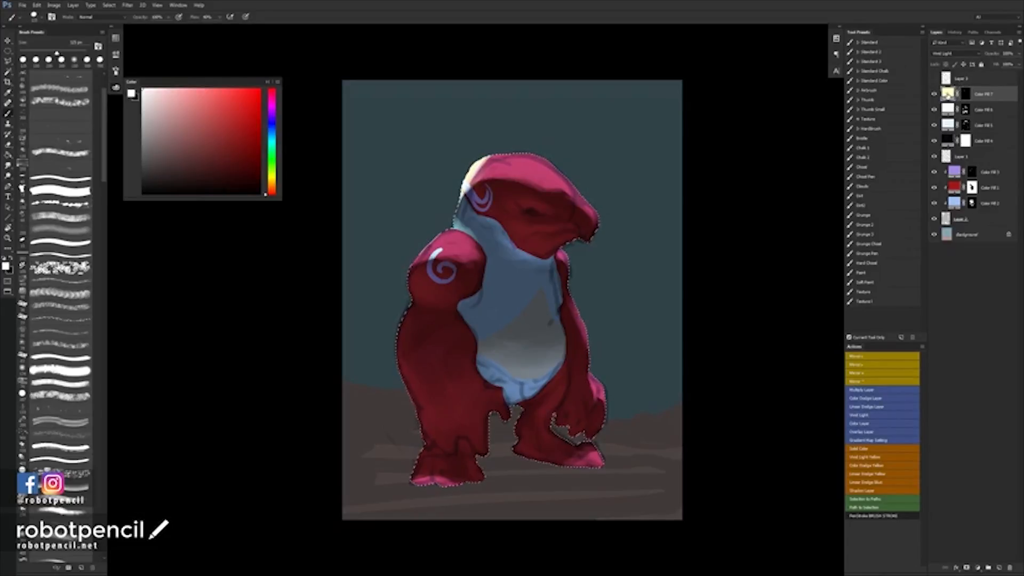
Try pink and red tints for the new Vivid Light layer and set its fill colour to orange.
double_click(947, 94)
drag(873, 228, 873, 169)
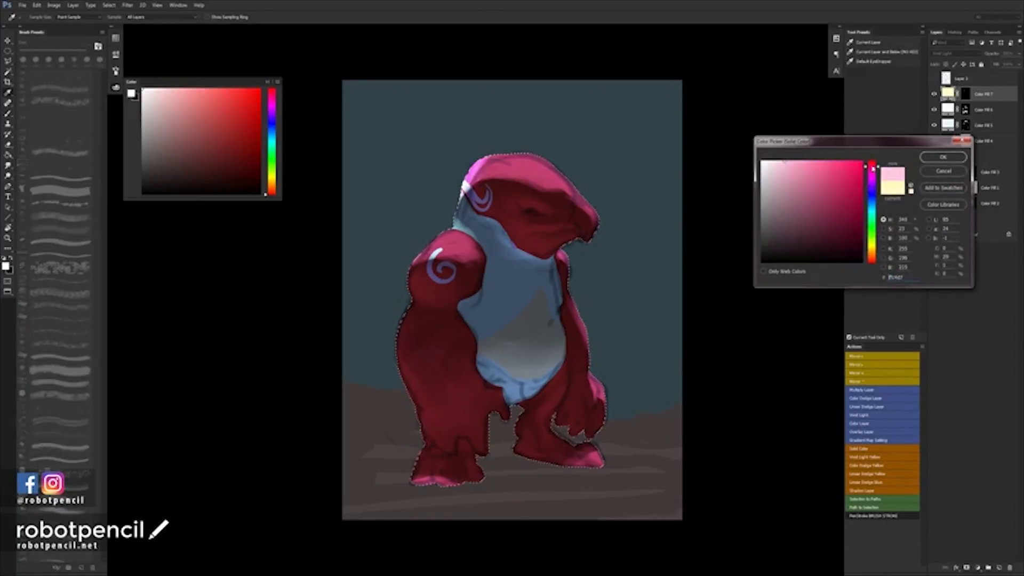
mouse_move(773, 168)
mouse_down()
mouse_move(831, 150)
mouse_move(775, 153)
mouse_up()
click(873, 261)
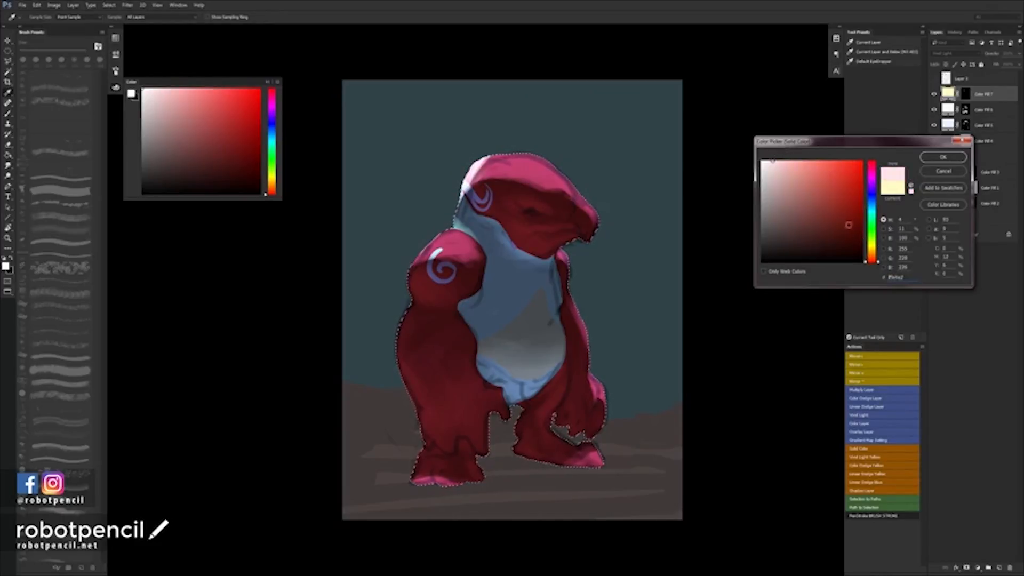
click(825, 159)
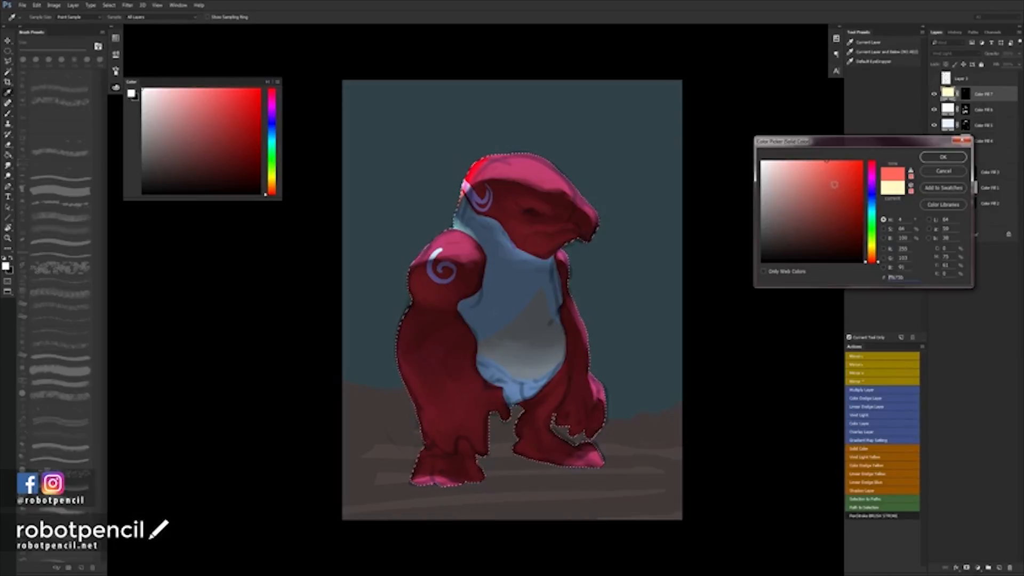
drag(825, 159, 834, 158)
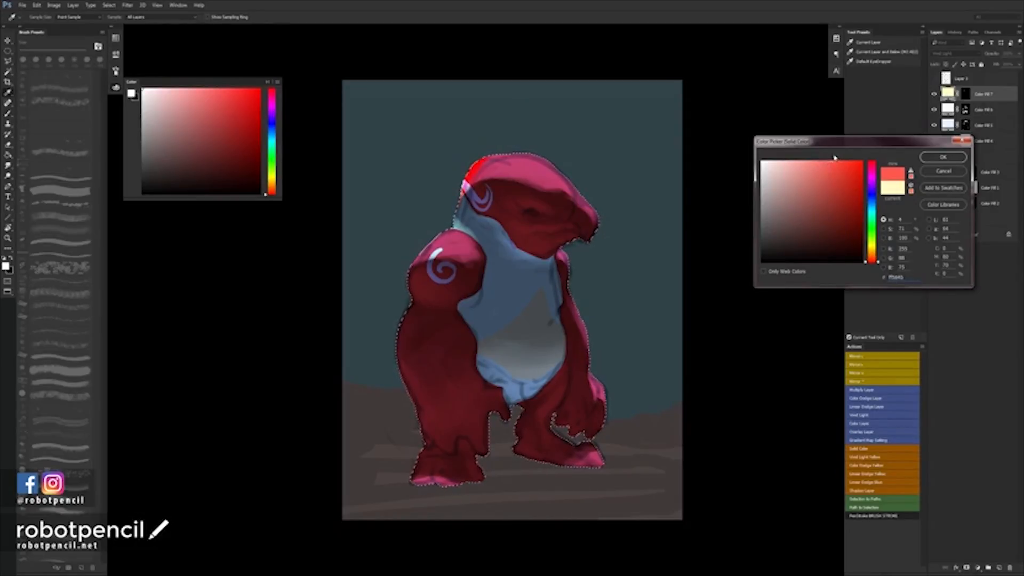
drag(872, 264, 872, 252)
key(b)
key(Return)
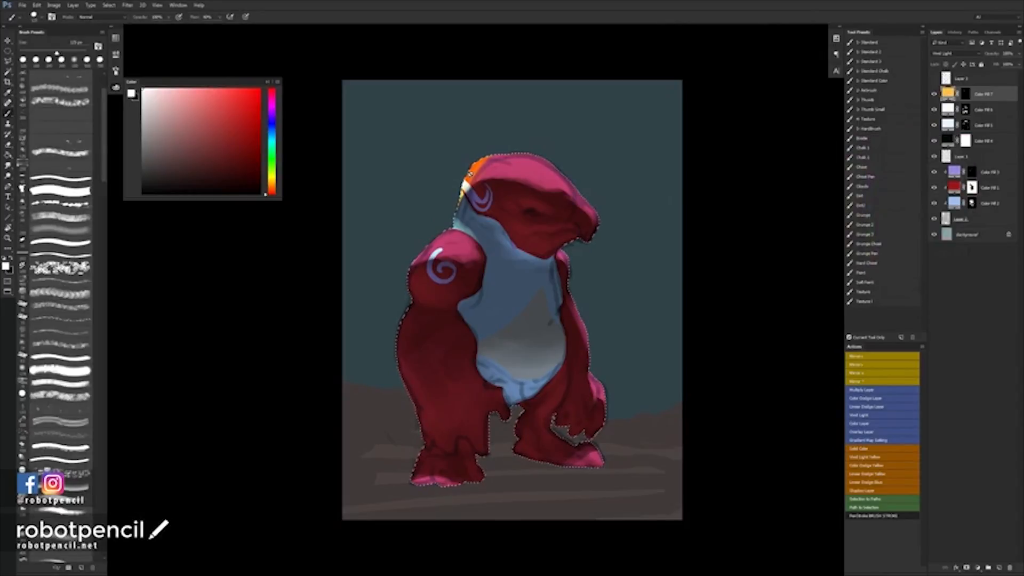
Clear the selection, paint orange rim light down the back of the head, shoulder and forearm, and mask it off the neck.
key(ctrl+d)
key(ctrl+apostrophe)
key(ctrl+apostrophe)
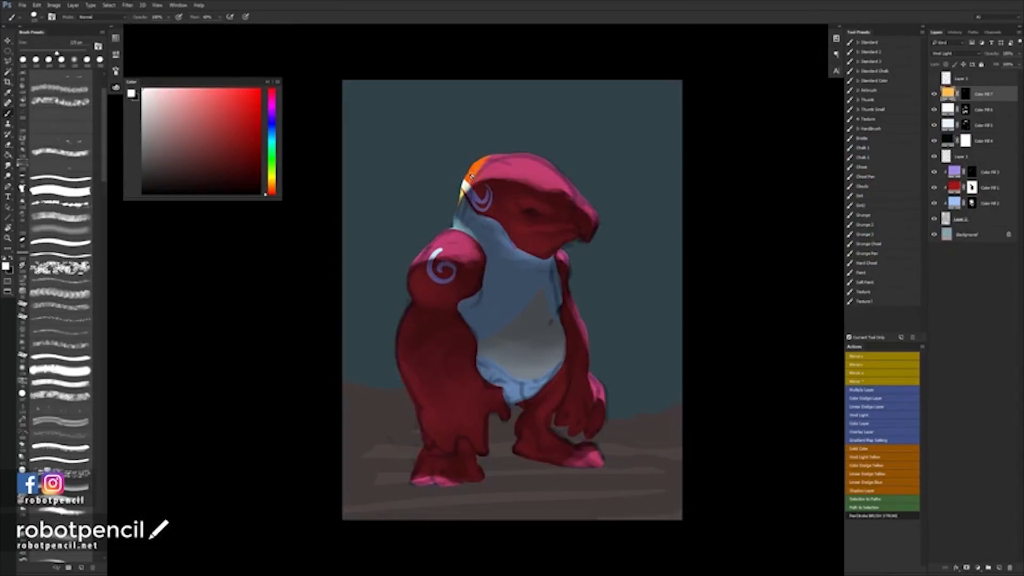
click(966, 95)
mouse_move(498, 155)
mouse_down()
mouse_move(448, 202)
mouse_move(462, 194)
mouse_move(455, 228)
mouse_move(419, 246)
mouse_move(413, 266)
mouse_move(430, 249)
mouse_up()
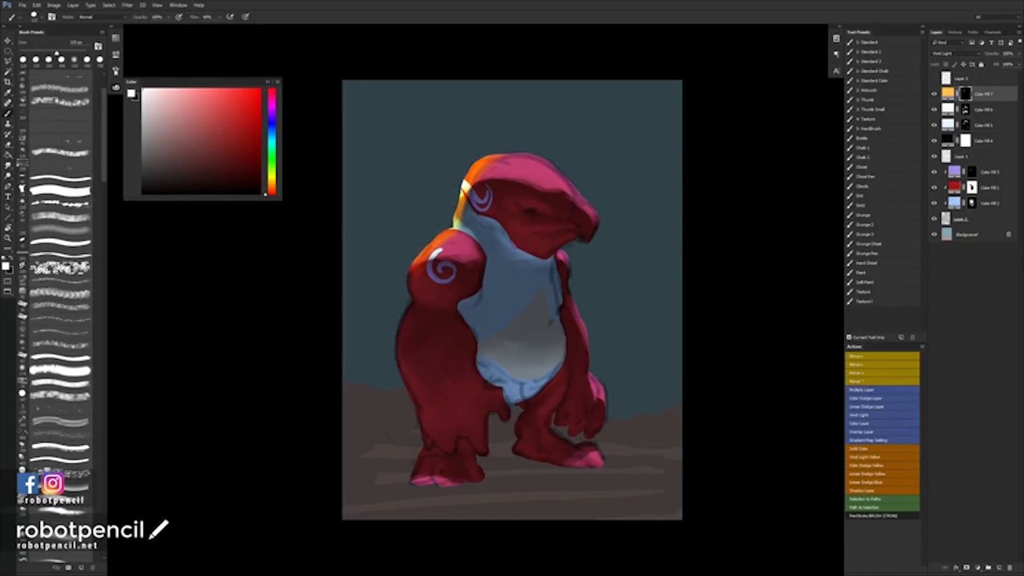
mouse_move(414, 307)
mouse_down()
mouse_move(389, 346)
mouse_move(389, 367)
mouse_move(400, 336)
mouse_move(404, 398)
mouse_up()
key(x)
mouse_move(462, 200)
mouse_down()
mouse_move(457, 226)
mouse_move(477, 170)
mouse_move(463, 193)
mouse_up()
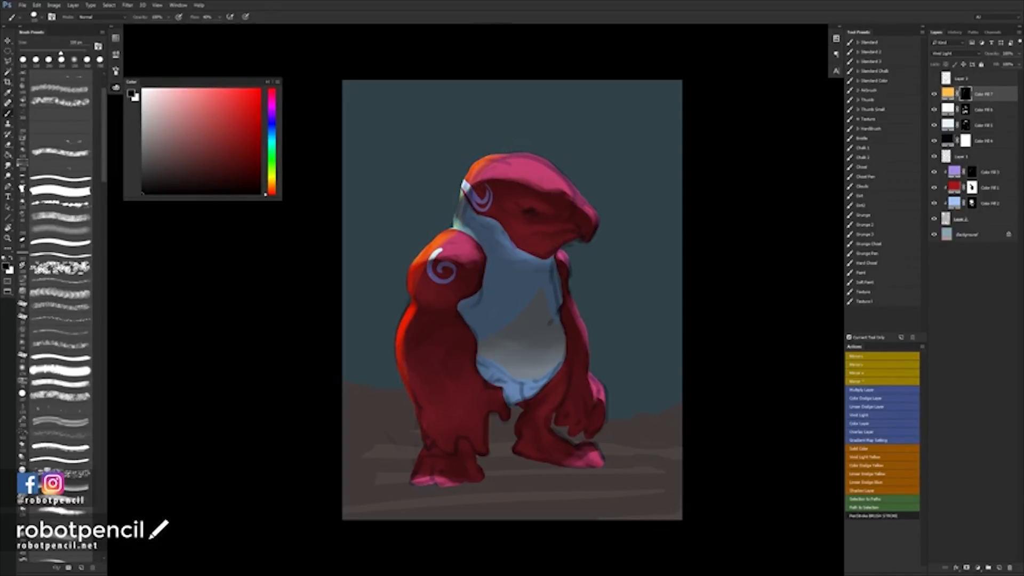
Mask back the orange rim light on the shoulder and forearm and add orange light to the near foot's back edge.
drag(451, 233, 435, 249)
drag(413, 307, 410, 358)
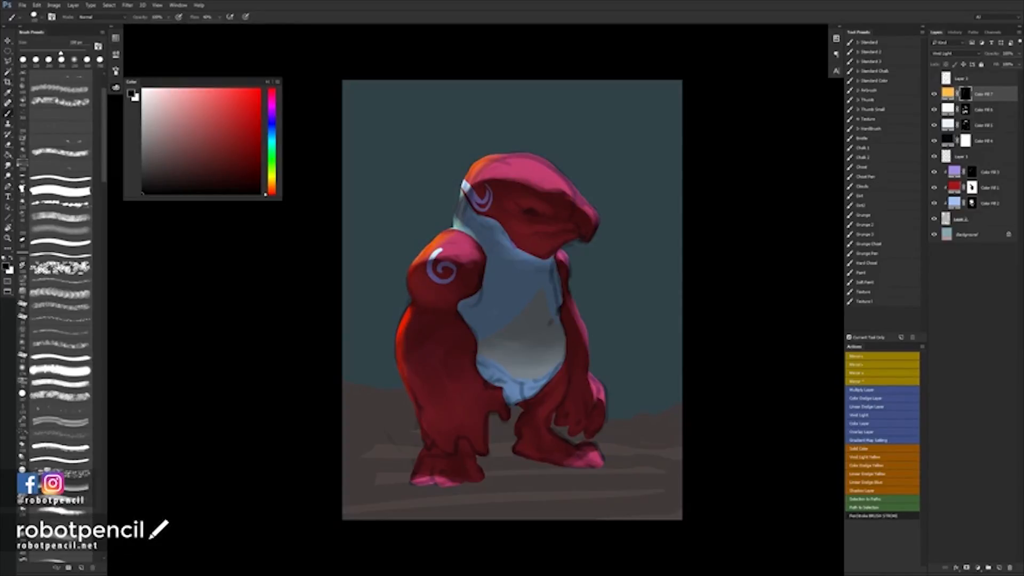
key(x)
mouse_move(421, 445)
mouse_down()
mouse_move(412, 482)
mouse_move(426, 464)
mouse_up()
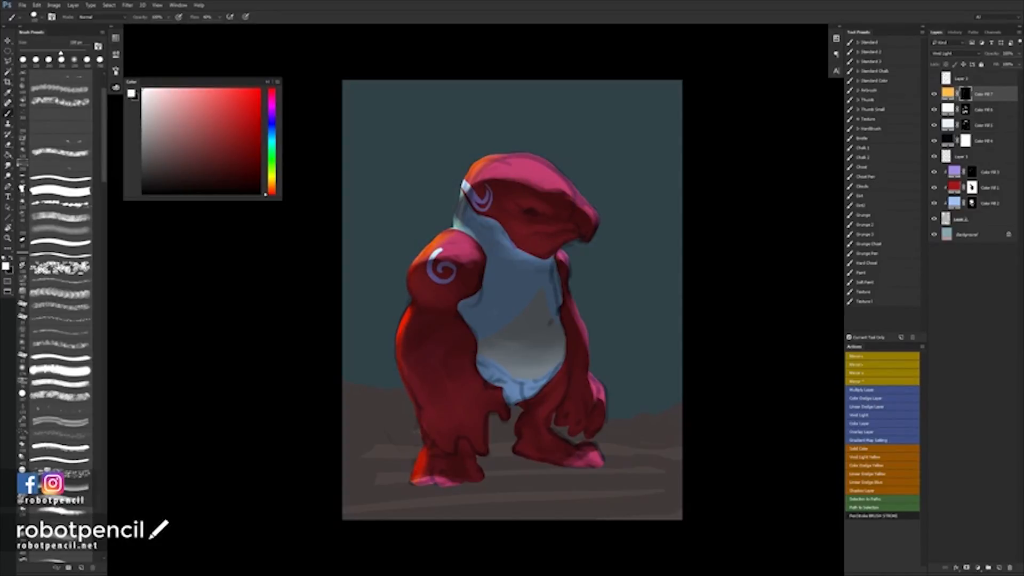
Paint a thin orange rim along the lower forearm's back edge with a smaller brush and soften it.
key(x)
key(x)
key(bracketleft)
key(bracketleft)
key(bracketleft)
key(bracketleft)
key(bracketleft)
key(bracketleft)
drag(424, 418, 429, 450)
key(x)
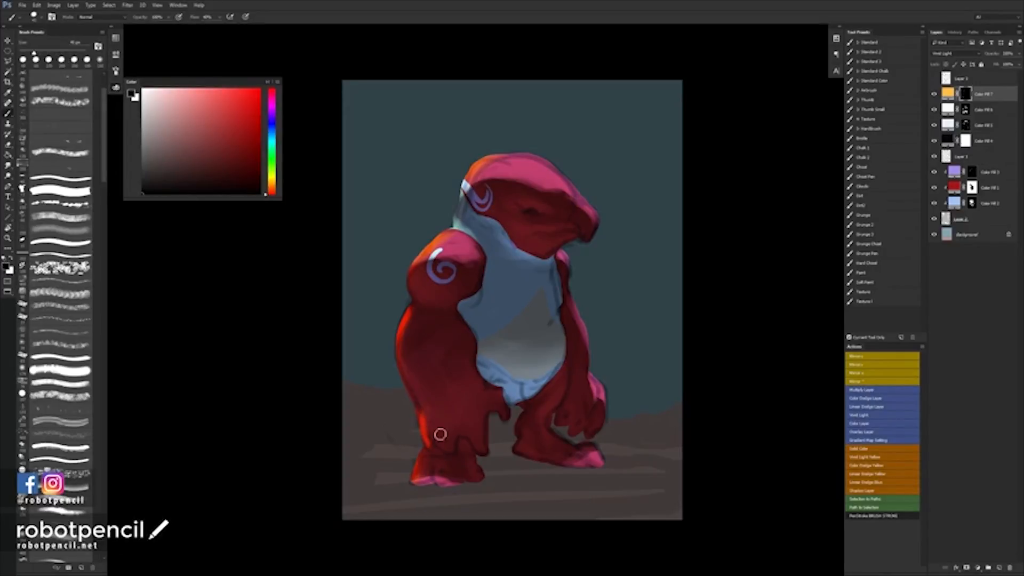
key(bracketright)
key(bracketright)
key(bracketright)
key(bracketright)
key(bracketright)
key(bracketright)
key(x)
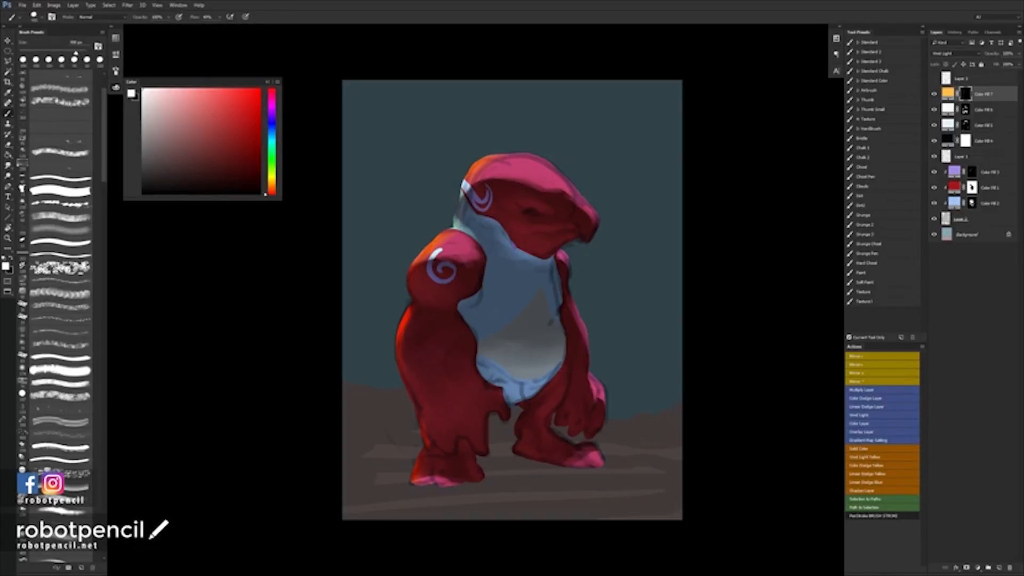
key(bracketleft)
key(bracketleft)
key(bracketleft)
drag(457, 302, 483, 341)
key(x)
key(x)
Try a near-white fill colour for Color Fill 7 in place of the orange.
double_click(947, 94)
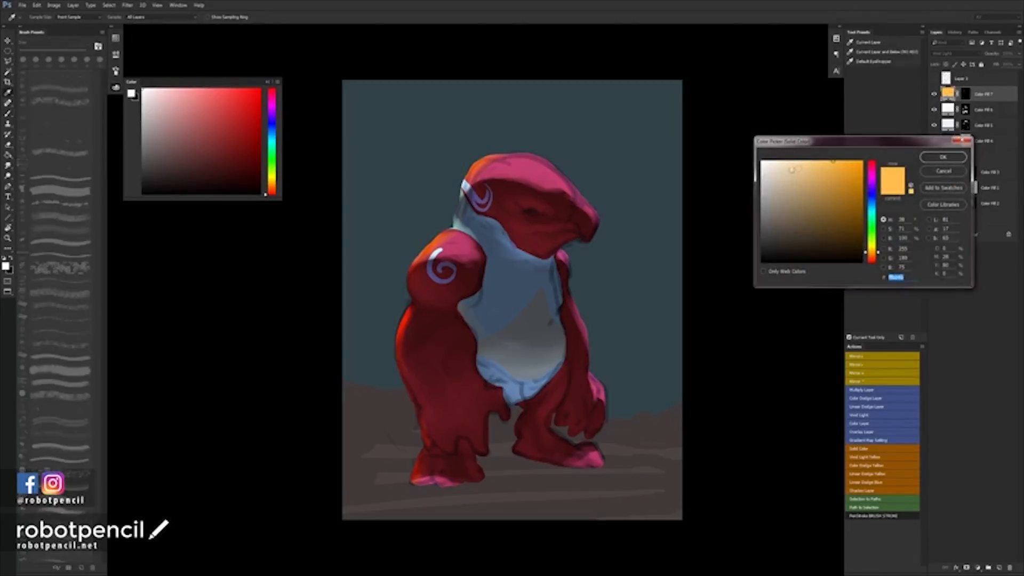
text(000000)
click(766, 160)
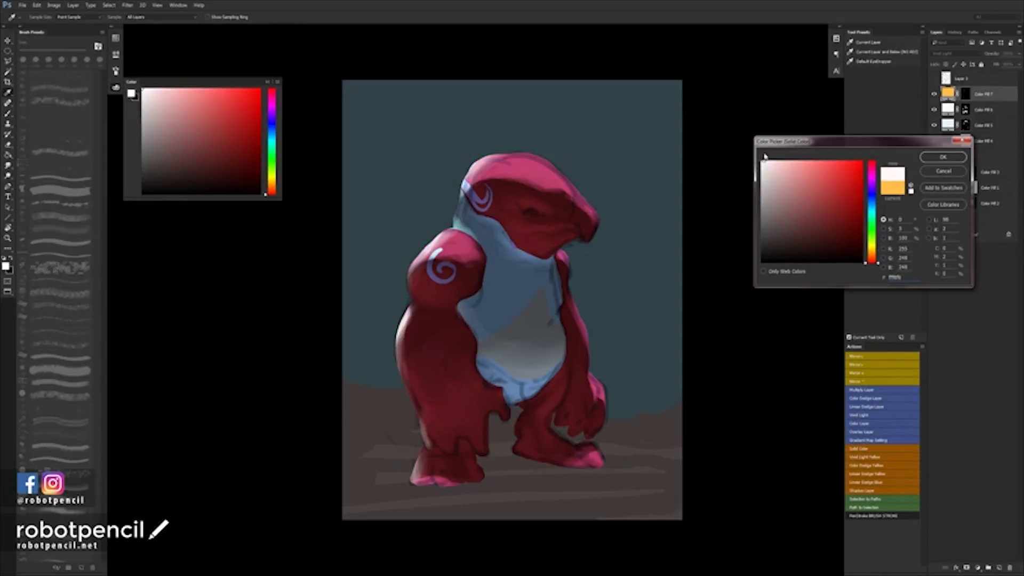
drag(875, 261, 877, 241)
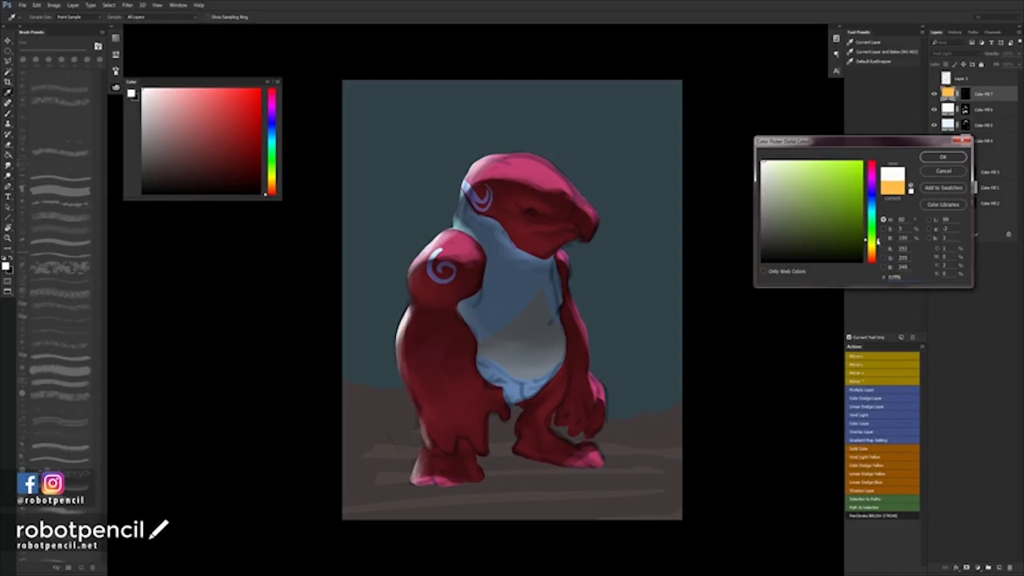
click(869, 165)
drag(763, 163, 771, 155)
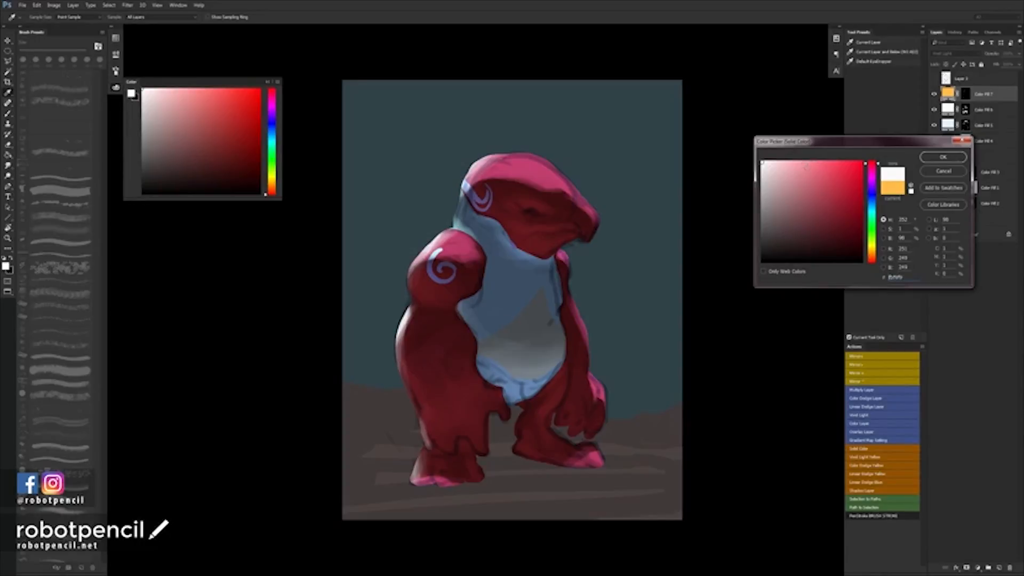
click(957, 158)
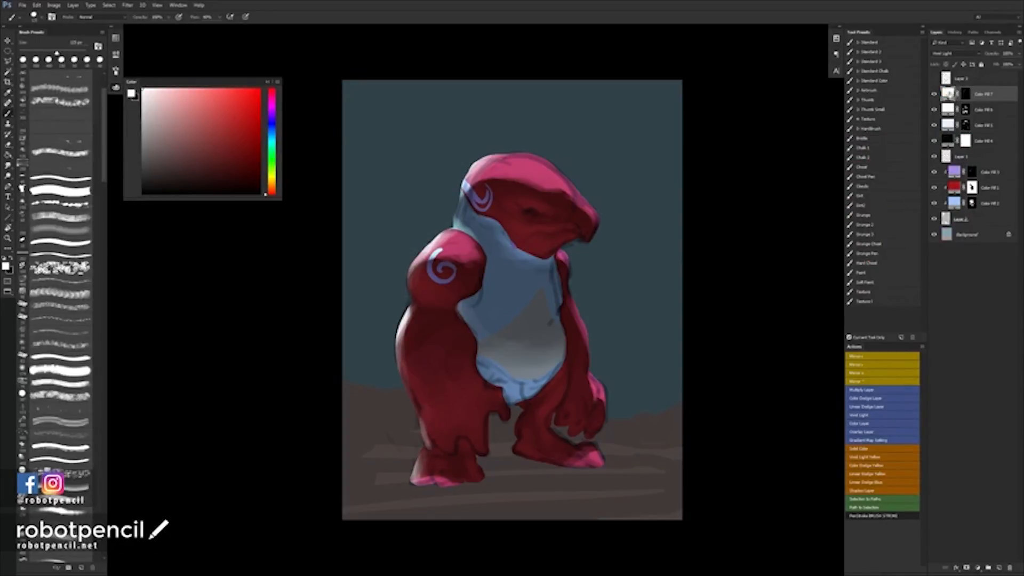
Recolour Color Fill 7 to a light blue and return to the Brush tool.
double_click(948, 94)
text(8bb2f2)
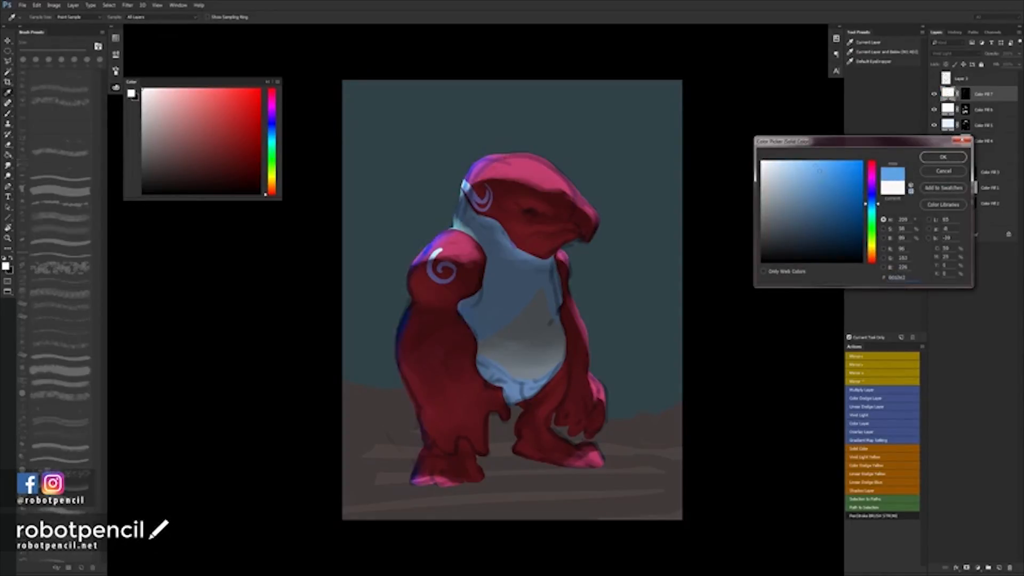
mouse_move(816, 166)
mouse_down()
mouse_move(810, 186)
mouse_move(804, 166)
mouse_up()
click(928, 157)
key(b)
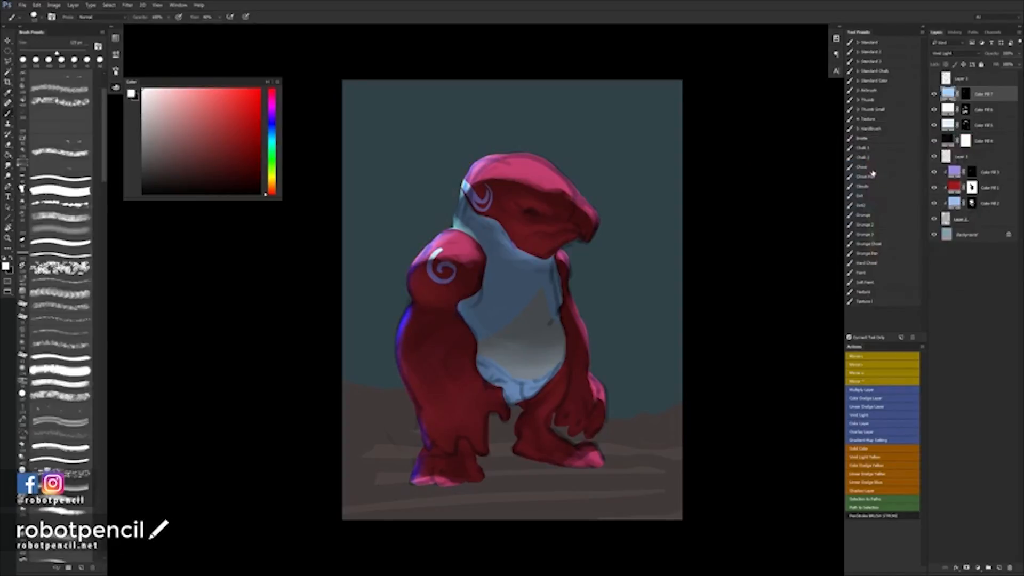
Target Color Fill 7's mask and paint blue rim light from the back of the head over its top.
click(965, 94)
key(x)
key(x)
key(x)
key(x)
mouse_move(459, 211)
mouse_down()
mouse_move(463, 192)
mouse_move(501, 157)
mouse_move(482, 165)
mouse_move(536, 156)
mouse_up()
key(bracketright)
key(bracketright)
key(bracketright)
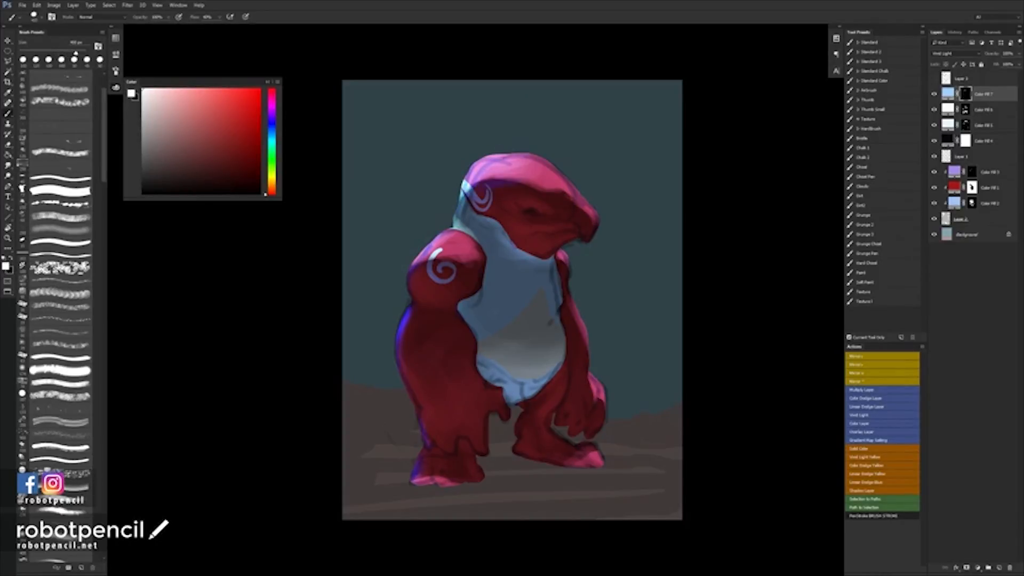
Paint blue rim light along the back of the shoulder, the forearm and the near foot with a smaller brush.
key(bracketleft)
key(bracketleft)
mouse_move(432, 255)
mouse_down()
mouse_move(458, 234)
mouse_move(463, 243)
mouse_move(465, 228)
mouse_up()
drag(409, 326, 414, 311)
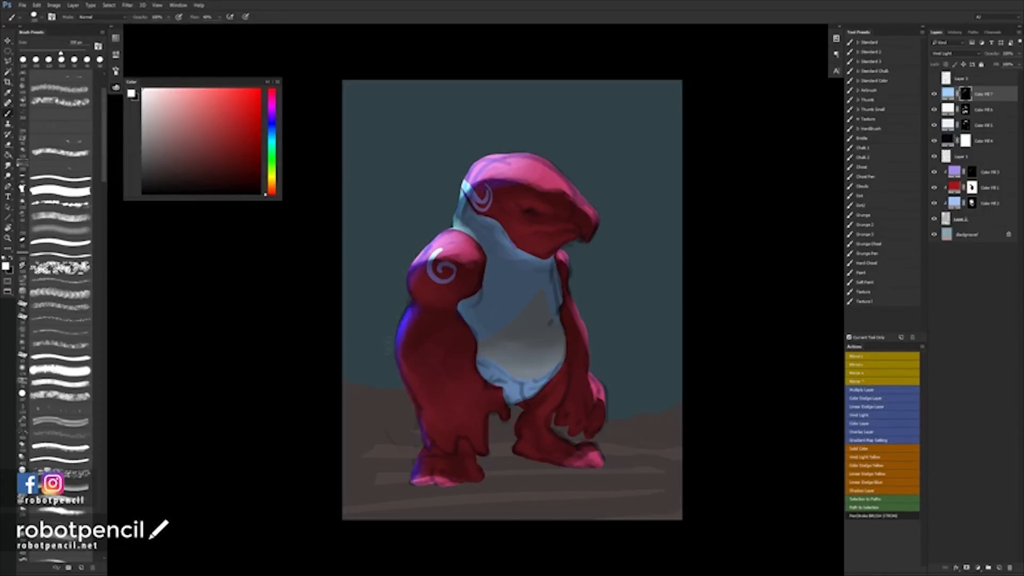
drag(401, 366, 403, 339)
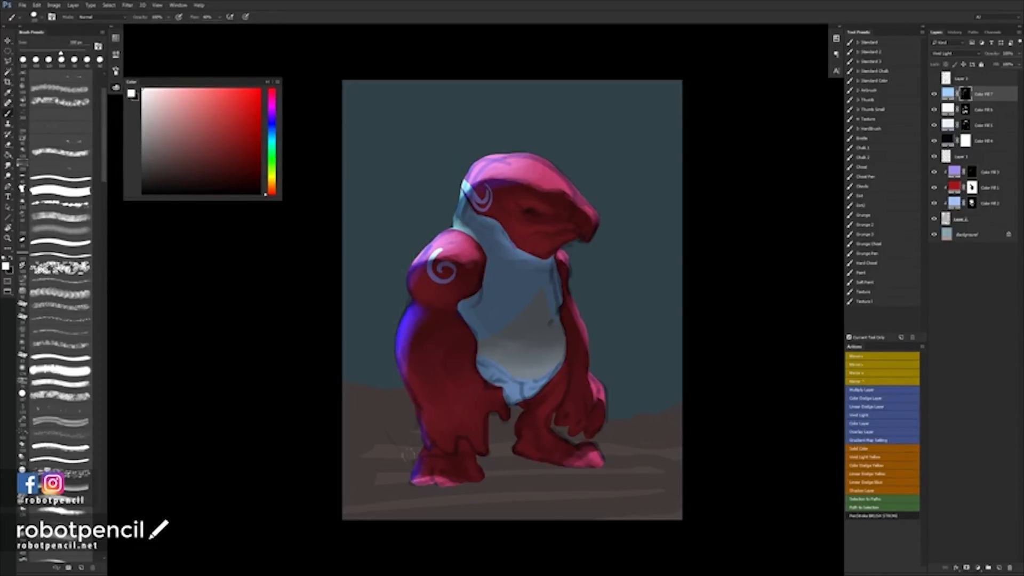
mouse_move(408, 454)
mouse_down()
mouse_move(420, 479)
mouse_move(436, 482)
mouse_up()
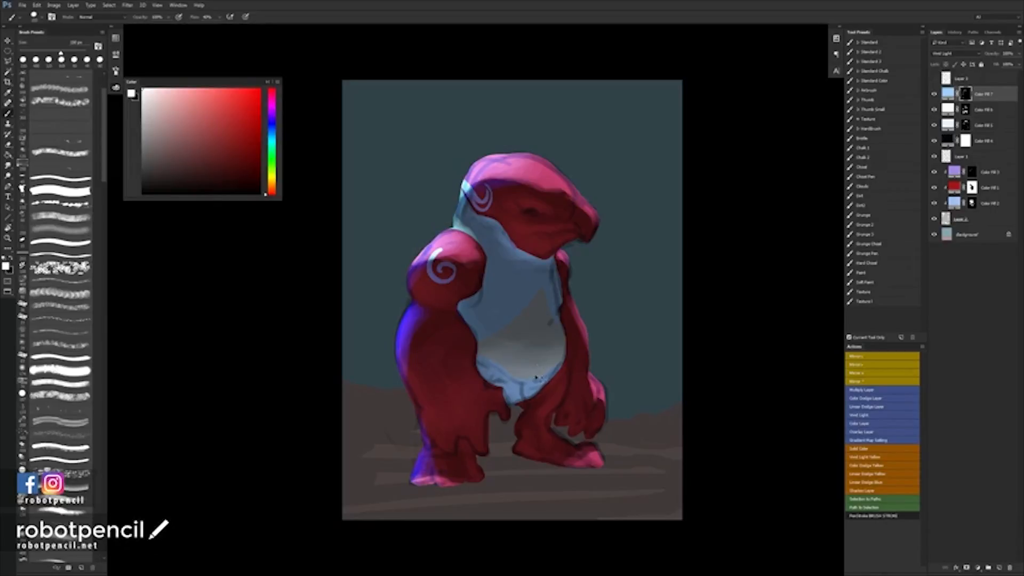
Paint blue light onto the neck and behind the head swirl, and check the painting on the mirrored canvas.
mouse_move(451, 222)
mouse_down()
mouse_move(460, 211)
mouse_move(474, 231)
mouse_up()
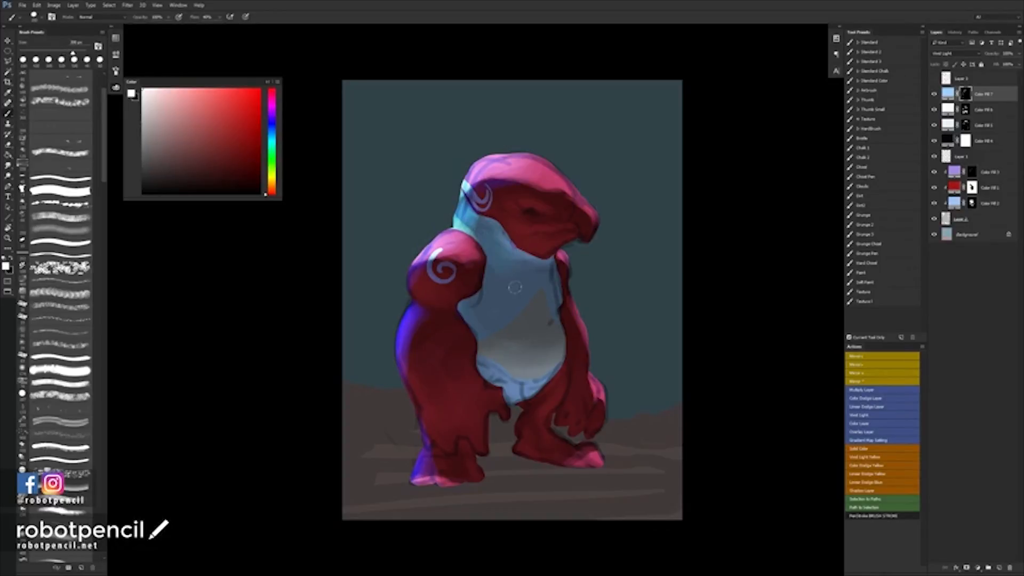
drag(539, 289, 549, 314)
mouse_move(557, 272)
mouse_down()
mouse_move(549, 317)
mouse_move(528, 323)
mouse_up()
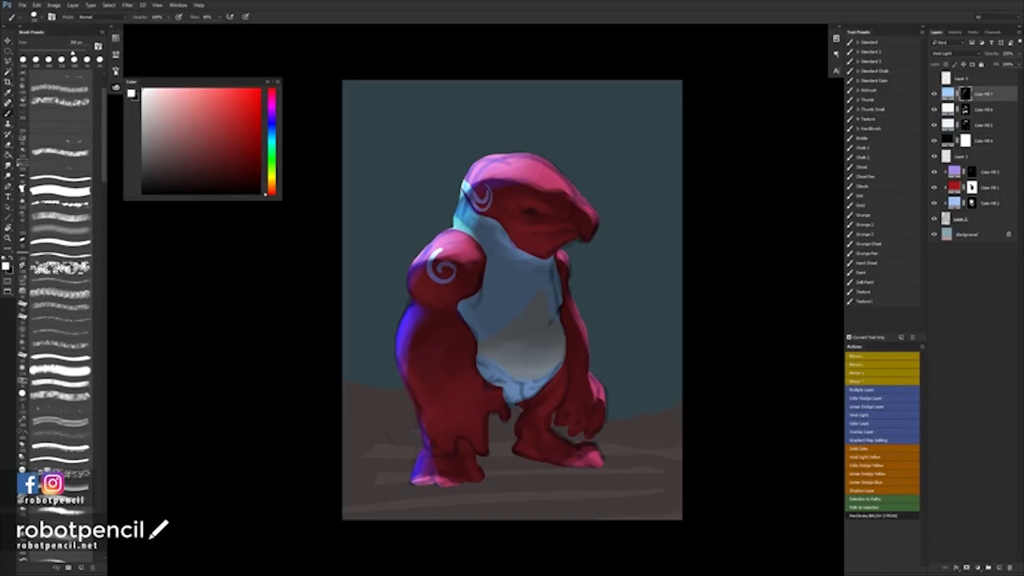
key(bracketleft)
key(bracketleft)
drag(487, 184, 478, 197)
key(F1)
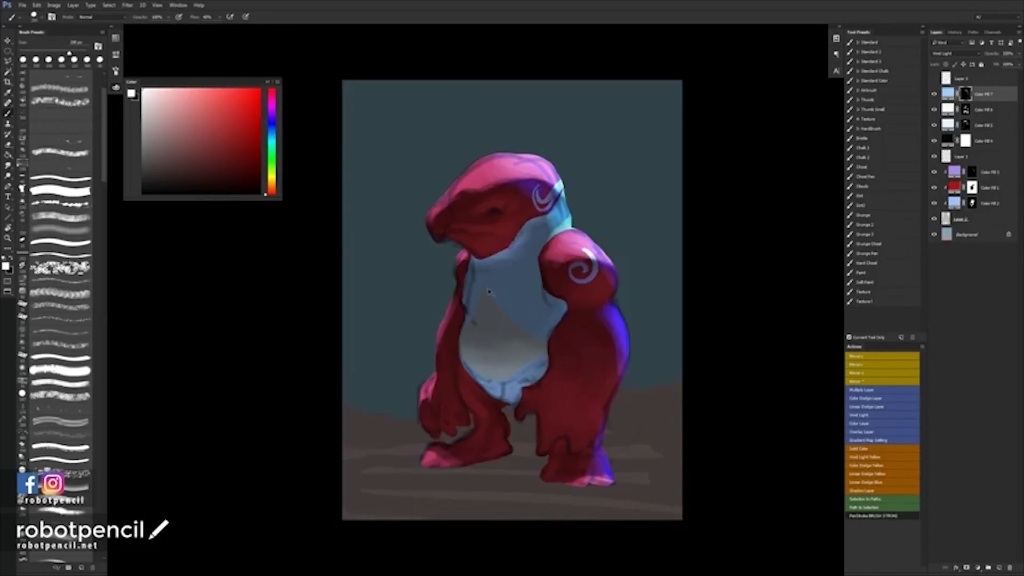
key(F1)
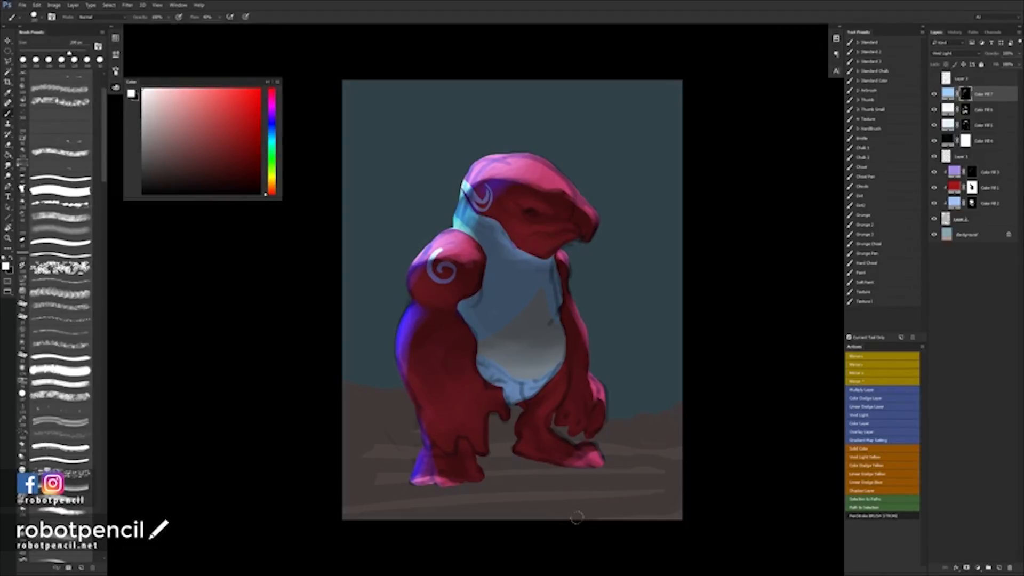
Brighten the swirl on the back of the head and undo the stroke along the top of the head.
scroll(530, 228, up, 2)
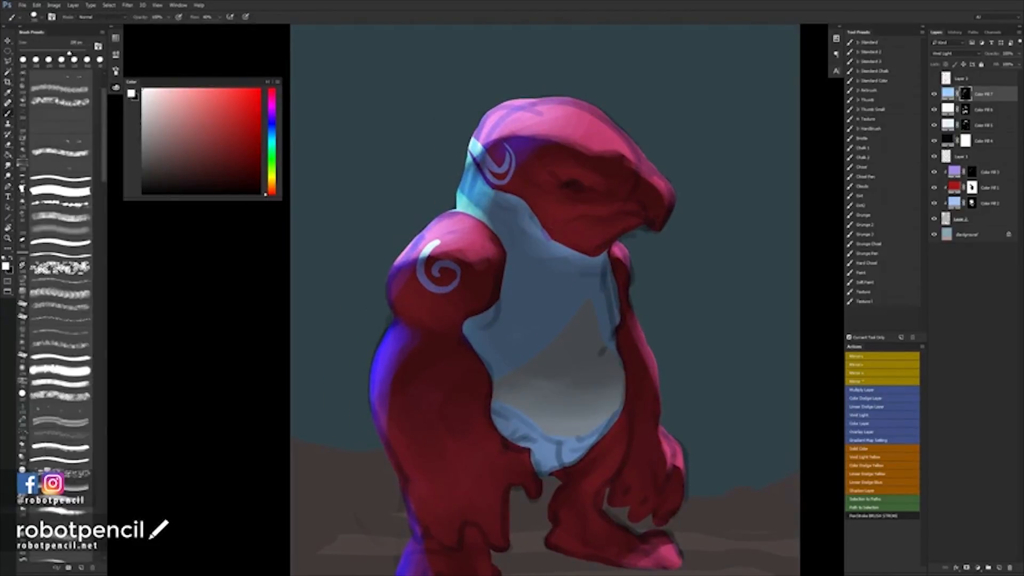
mouse_move(485, 159)
mouse_down()
mouse_move(506, 173)
mouse_move(493, 174)
mouse_up()
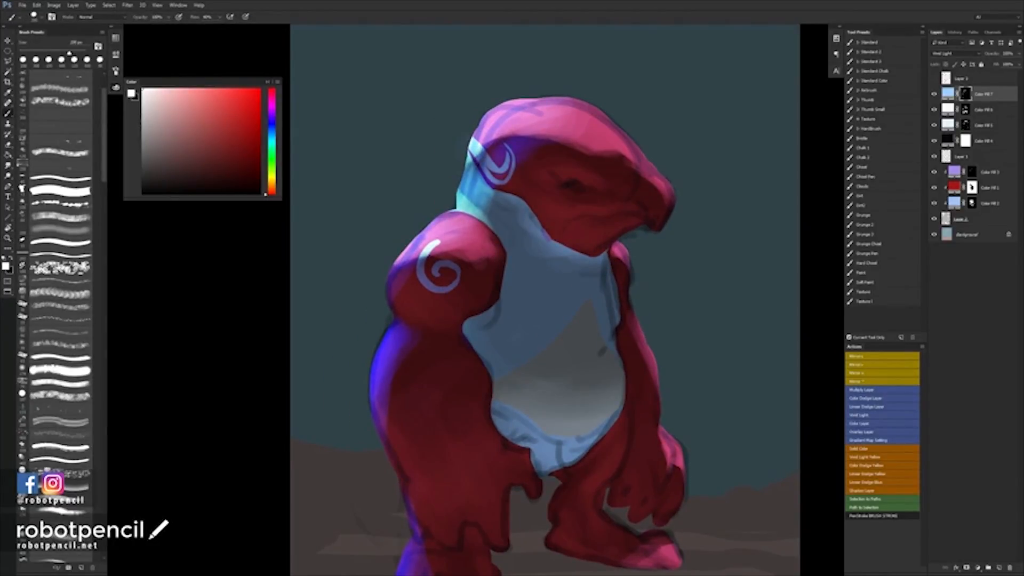
drag(480, 123, 520, 106)
key(ctrl+z)
Hide the outline layer below Color Fill 4 and check the creature zoomed out and mirrored.
click(933, 157)
key(z)
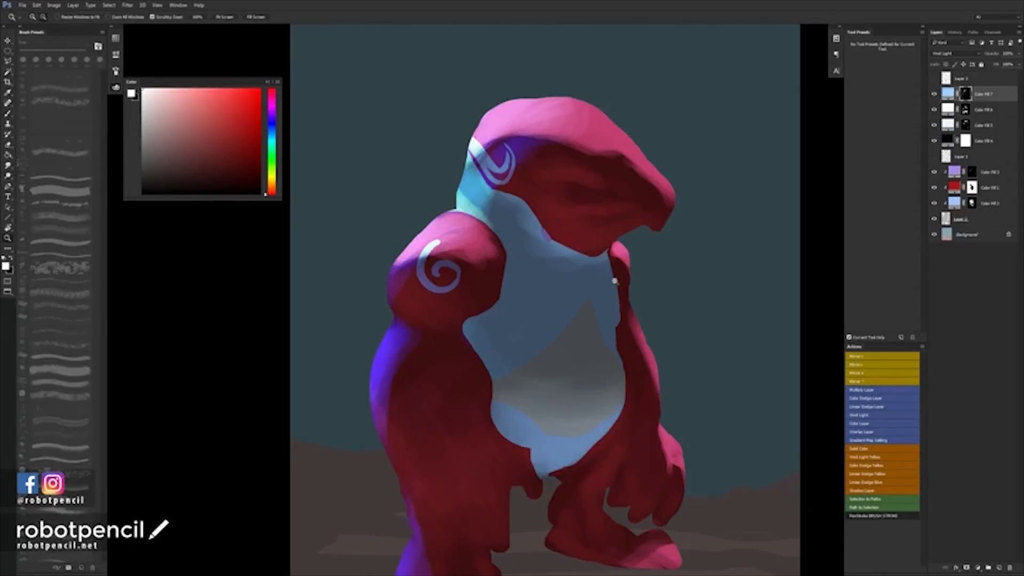
alt+click(614, 280)
key(F2)
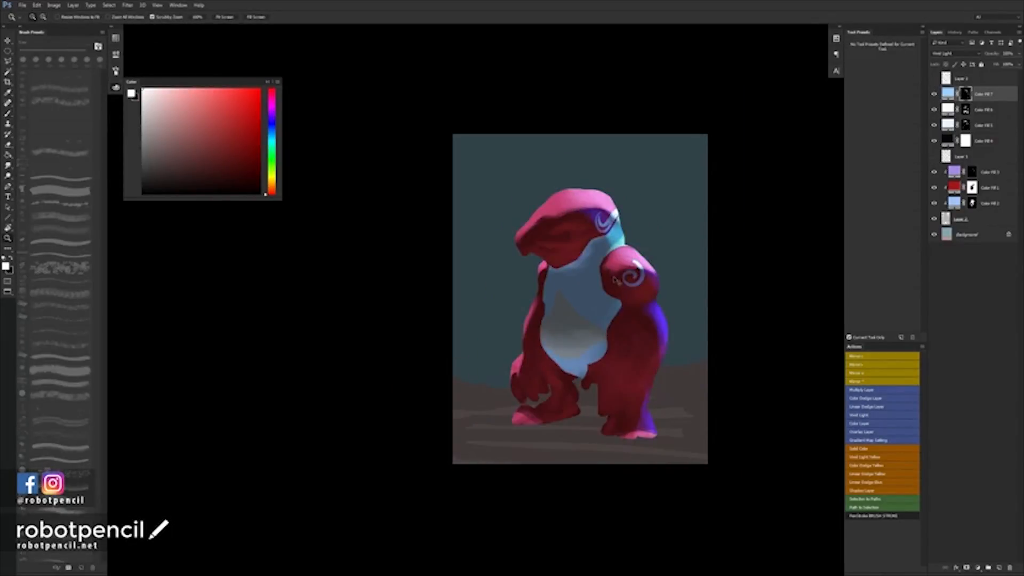
key(F2)
click(619, 264)
click(635, 240)
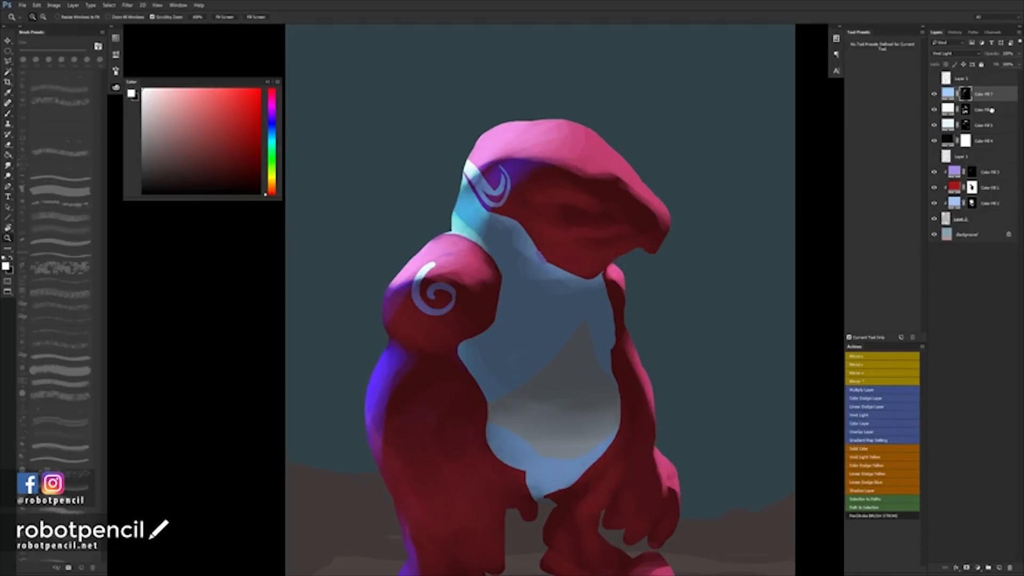
Add a new layer above Color Fill 7 and set up a much smaller brush with the default colours.
key(b)
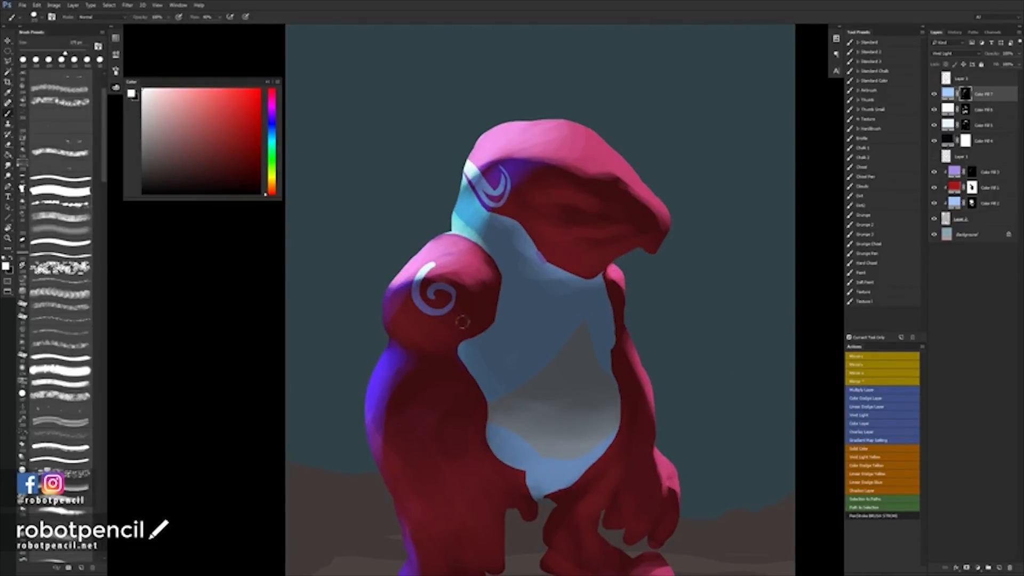
key(bracketleft)
key(bracketleft)
key(bracketleft)
key(bracketleft)
key(bracketleft)
key(bracketleft)
key(bracketleft)
key(bracketleft)
key(bracketleft)
key(bracketleft)
key(ctrl+shift+alt+n)
key(d)
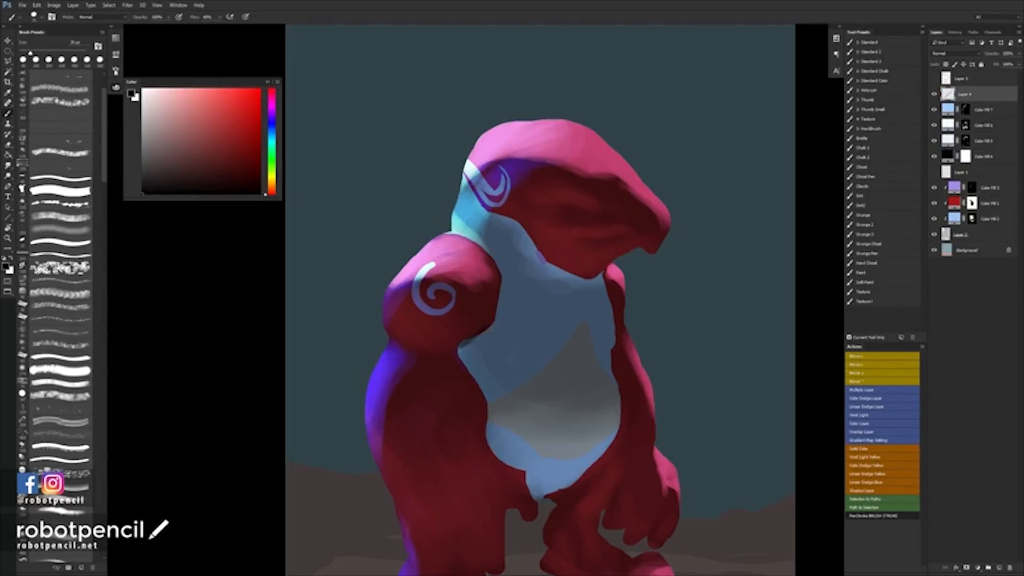
Paint dark blue shading on the chest beside the near shoulder, using colours sampled from the painting.
alt+click(474, 337)
mouse_move(472, 336)
mouse_down()
mouse_move(484, 323)
mouse_move(464, 341)
mouse_move(465, 355)
mouse_up()
alt+click(483, 342)
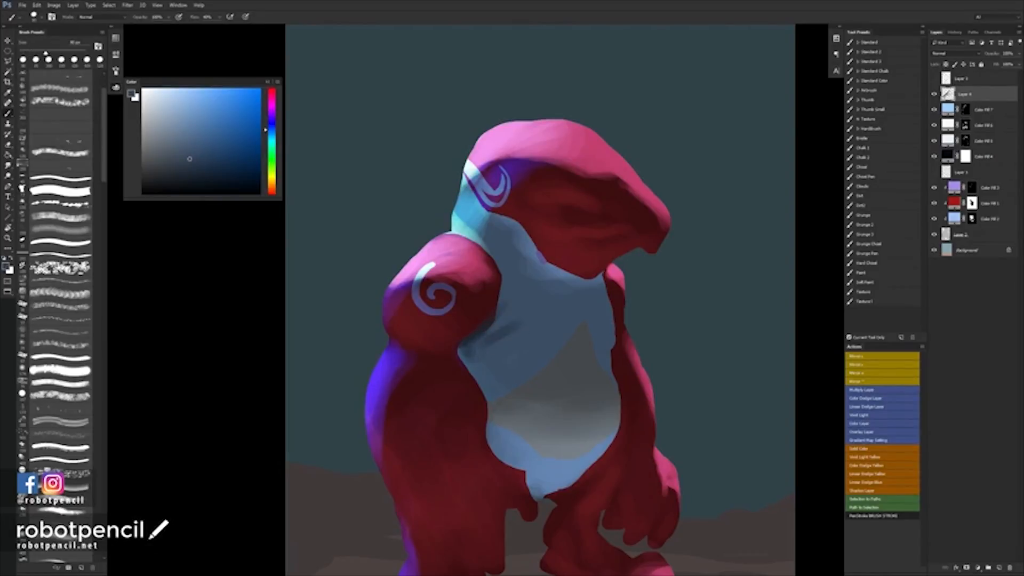
drag(509, 296, 485, 339)
drag(509, 289, 535, 342)
mouse_move(549, 304)
mouse_down()
mouse_move(496, 343)
mouse_move(526, 339)
mouse_move(484, 350)
mouse_move(475, 341)
mouse_move(503, 334)
mouse_move(466, 359)
mouse_up()
alt+click(526, 339)
Mirror the canvas and soften the shoulder's shadowed edge against the chest with sampled dark tones.
key(z)
alt+click(557, 330)
alt+click(582, 364)
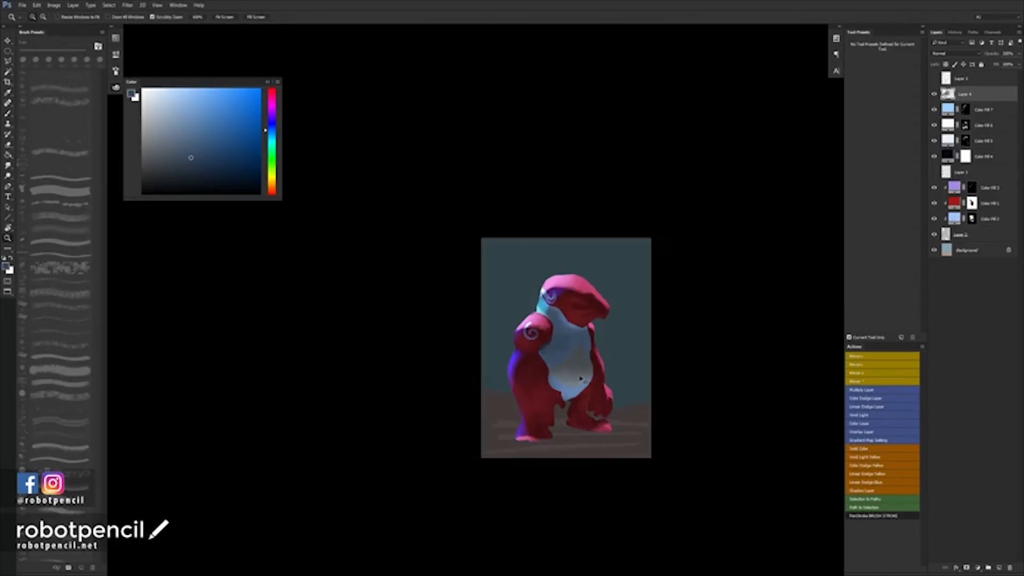
key(F2)
click(586, 350)
click(587, 350)
key(b)
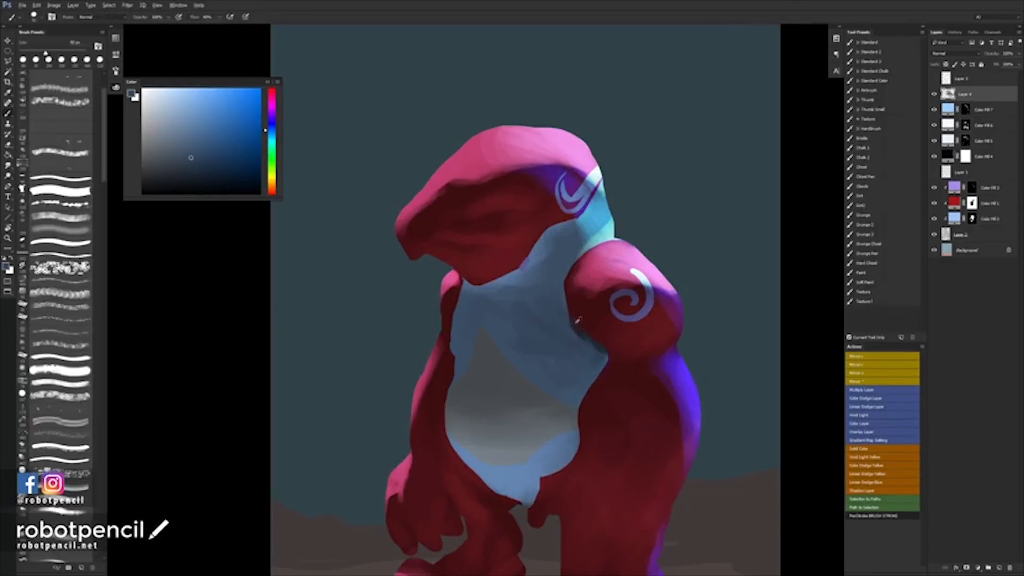
alt+click(569, 305)
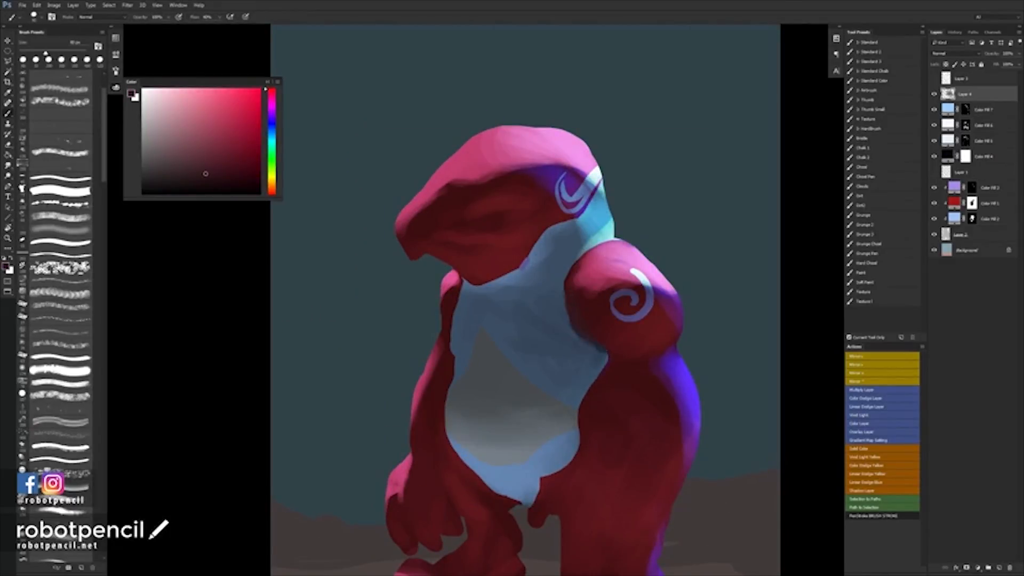
alt+click(564, 289)
alt+click(573, 316)
alt+click(531, 257)
Paint a small dark eye in the shadowed side of the head and flip the canvas back.
alt+click(489, 223)
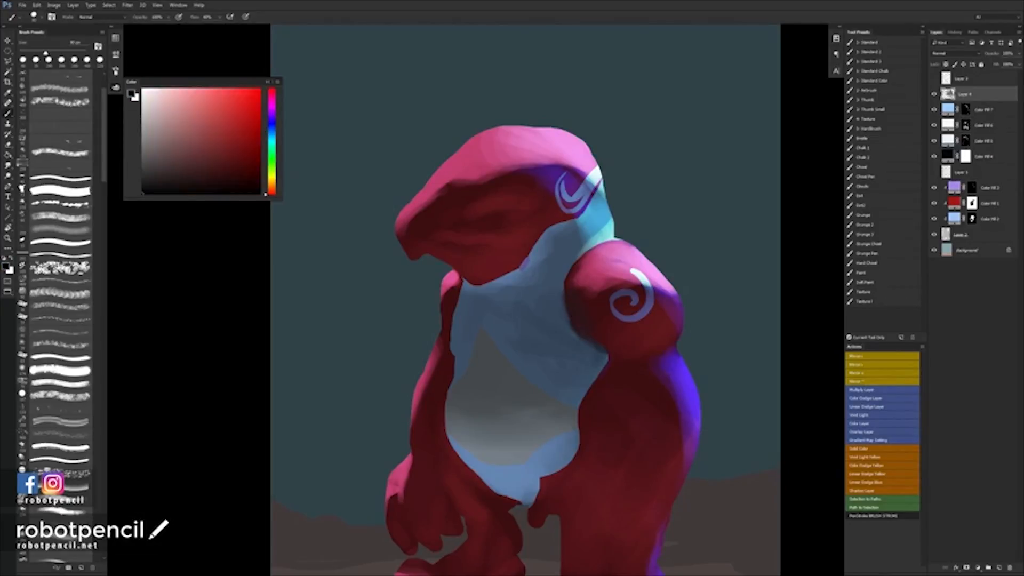
key(bracketleft)
key(bracketleft)
key(bracketleft)
click(497, 210)
click(495, 214)
alt+click(506, 211)
click(494, 225)
key(d)
click(498, 214)
key(F2)
Smooth the lit brow above the eye with pink sampled from the top of the head.
alt+click(510, 177)
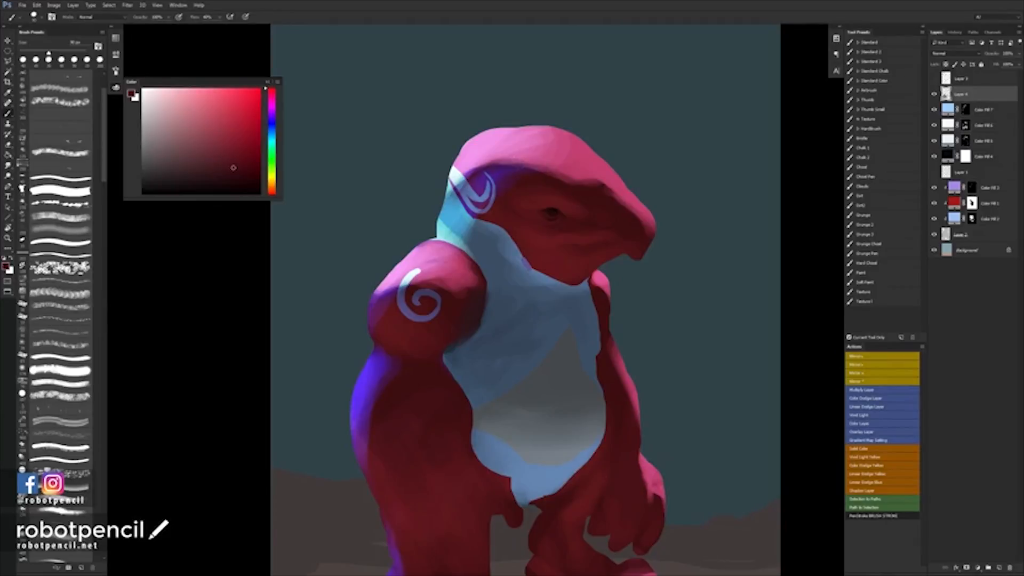
alt+click(528, 161)
drag(549, 184, 594, 185)
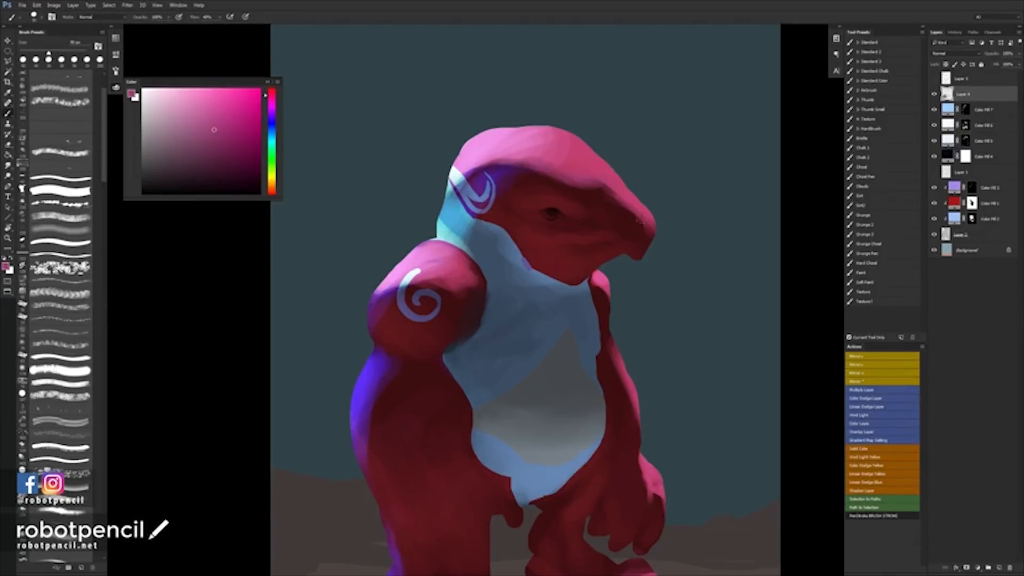
Paint a thin black mouth line below the beak on the mirrored canvas and flip the view back.
key(F1)
key(d)
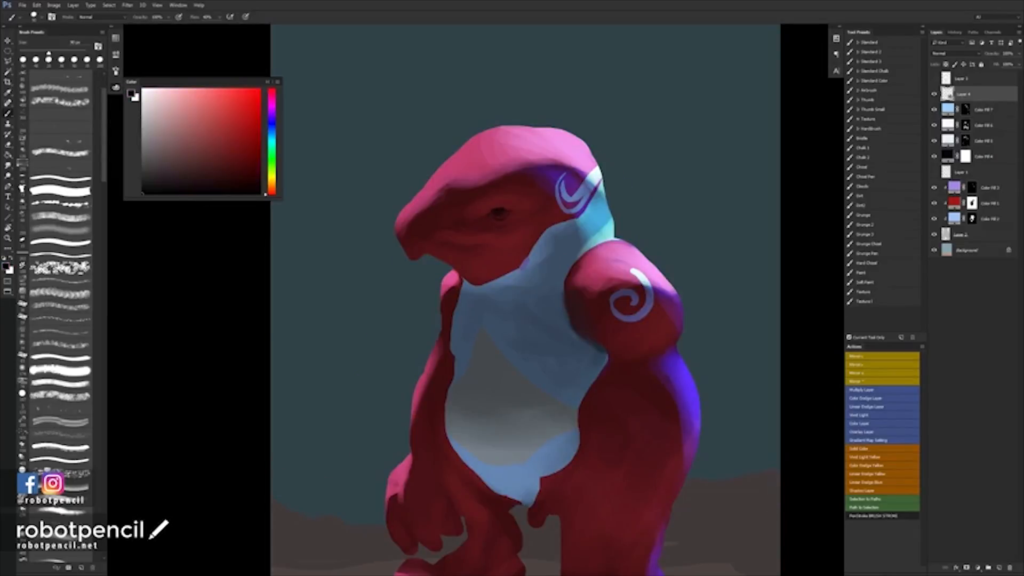
key(bracketleft)
key(bracketleft)
key(bracketleft)
key(bracketleft)
key(bracketleft)
key(bracketleft)
key(bracketleft)
key(bracketleft)
key(bracketright)
key(bracketright)
key(bracketright)
key(bracketright)
key(bracketright)
key(bracketright)
key(F2)
key(bracketleft)
key(bracketleft)
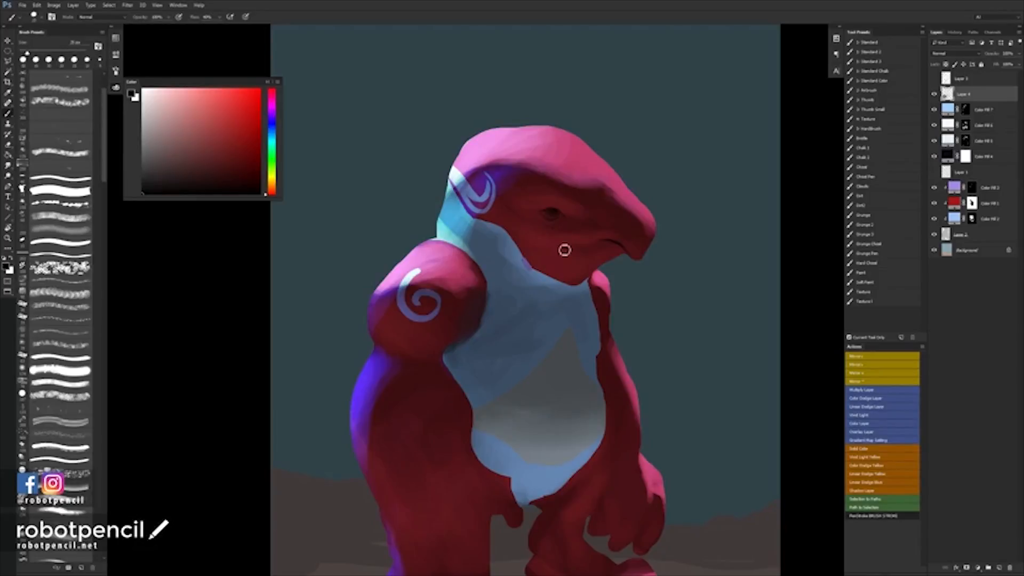
Darken the cheek crease behind the mouth and trim the outer edge of the beak with sampled background teal.
drag(564, 244, 558, 249)
alt+click(626, 245)
key(bracketright)
alt+click(667, 229)
drag(666, 234, 642, 263)
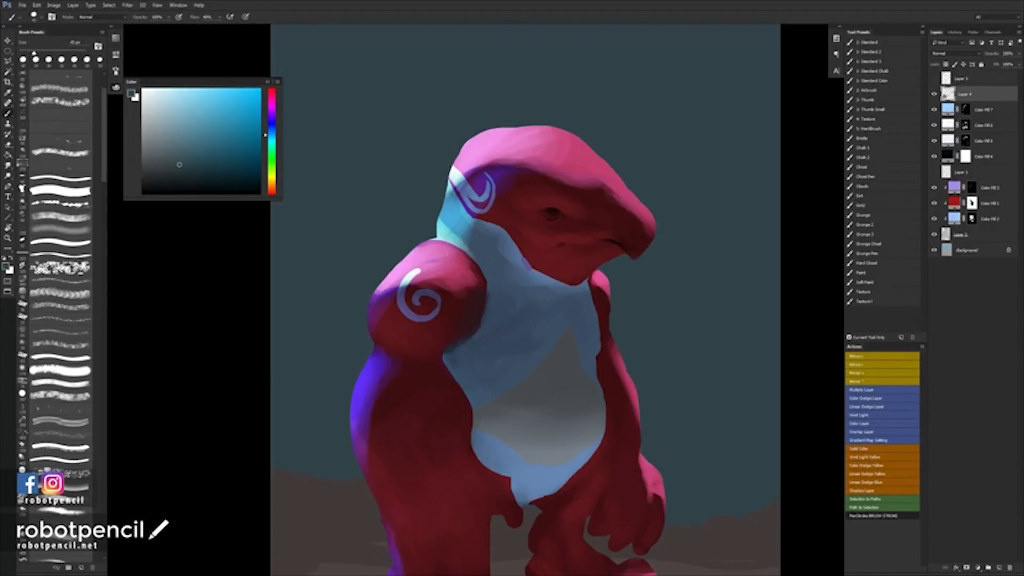
Examine the whole creature at a small size in mirrored view and flip the canvas back.
key(F1)
key(z)
alt+click(555, 267)
alt+click(560, 265)
alt+click(560, 265)
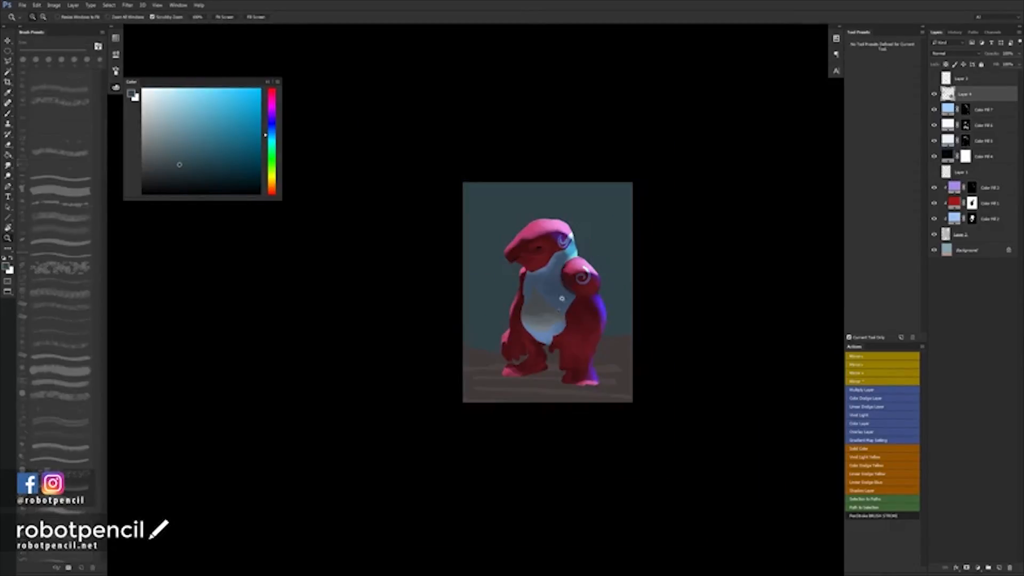
key(F1)
click(561, 291)
click(561, 290)
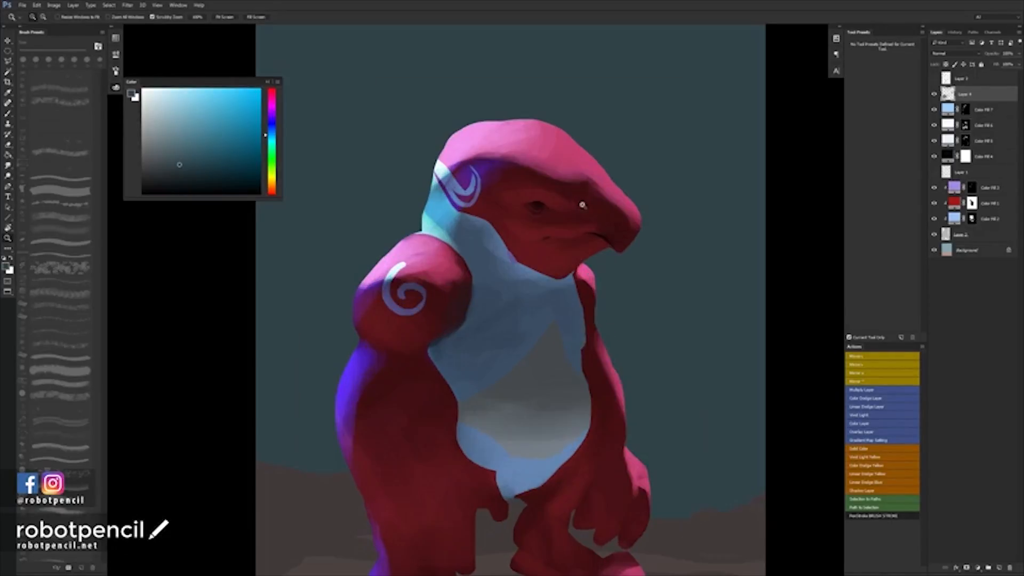
Smooth the shadowed plane from the eye to the beak tip with sampled dark red and a larger brush.
click(580, 204)
key(b)
alt+click(564, 201)
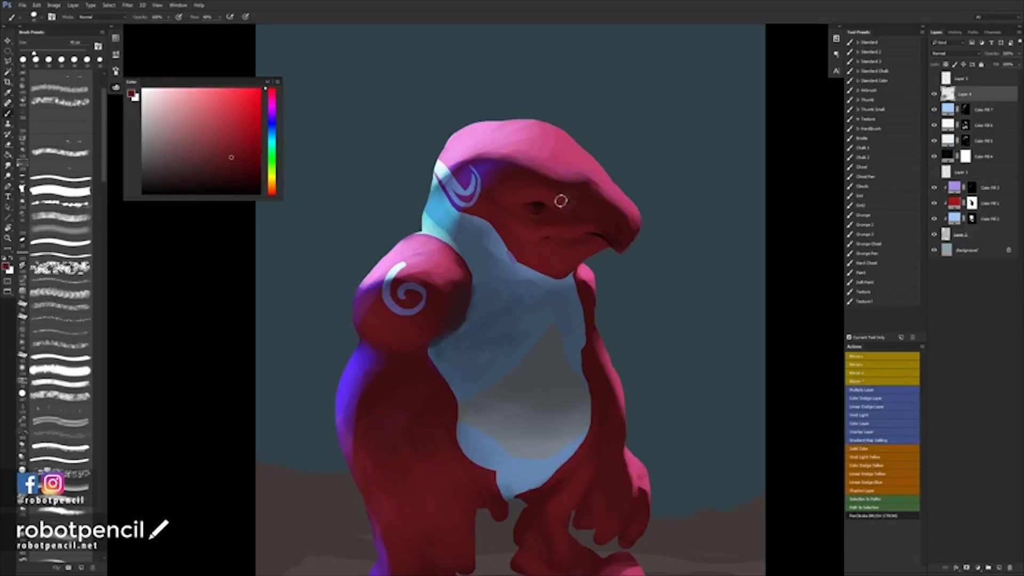
key(bracketright)
mouse_move(578, 192)
mouse_down()
mouse_move(548, 188)
mouse_move(589, 195)
mouse_move(629, 235)
mouse_up()
key(z)
alt+click(626, 256)
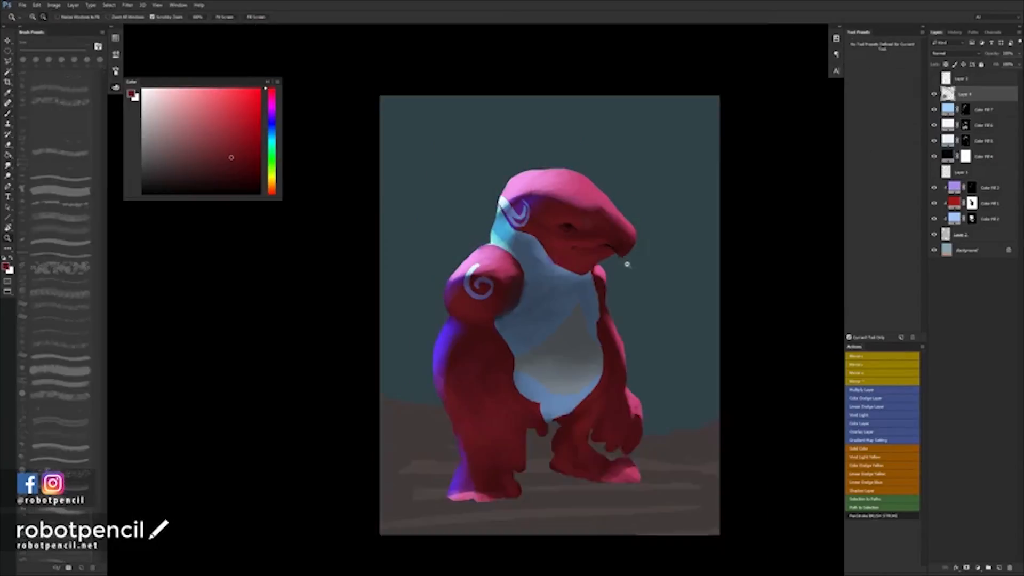
Mirror the canvas, deepen the shadow across the upper chest with sampled dark blue, and flip the view back.
key(F2)
click(607, 286)
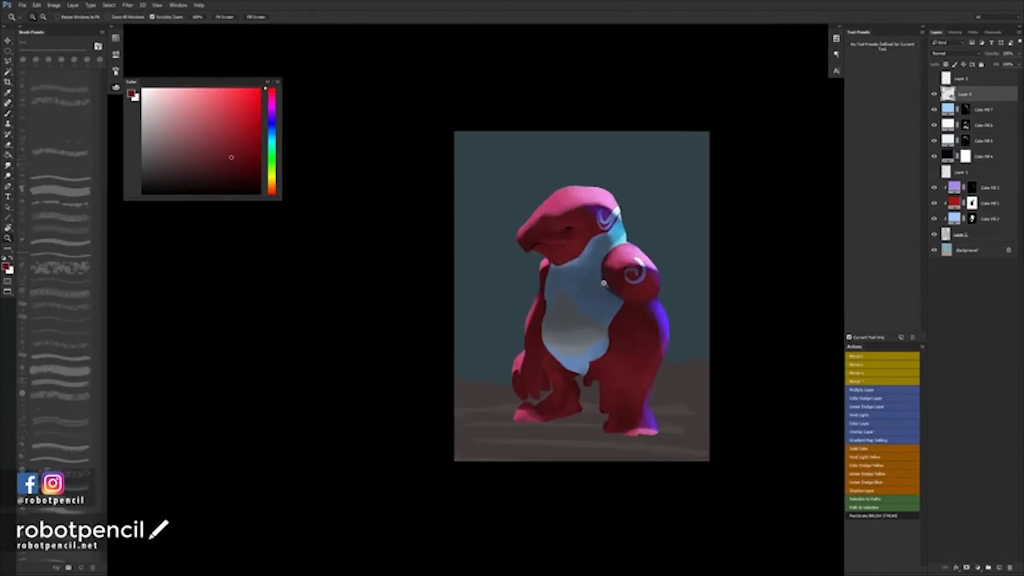
click(598, 275)
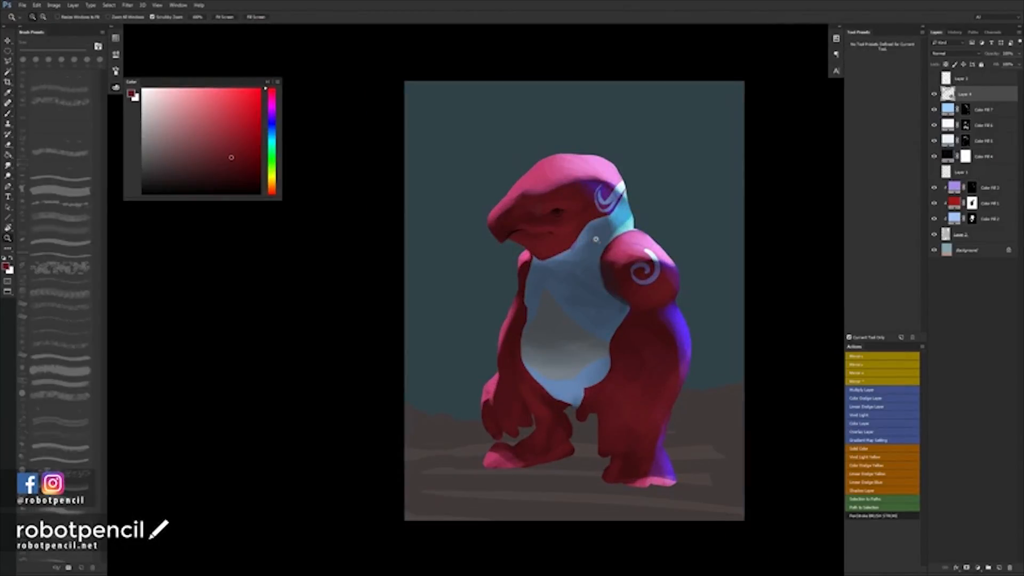
key(b)
alt+click(571, 295)
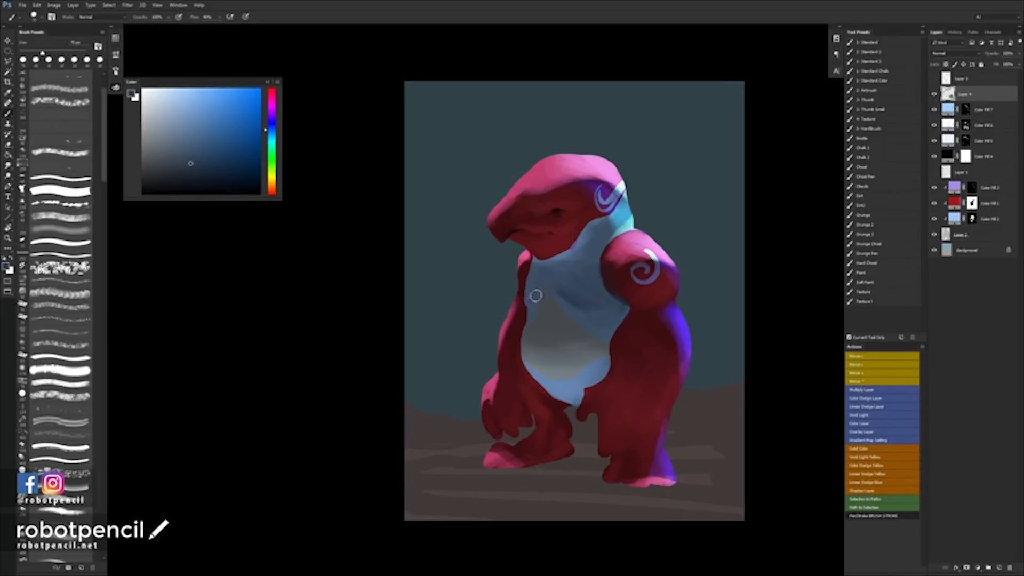
alt+click(542, 272)
key(F1)
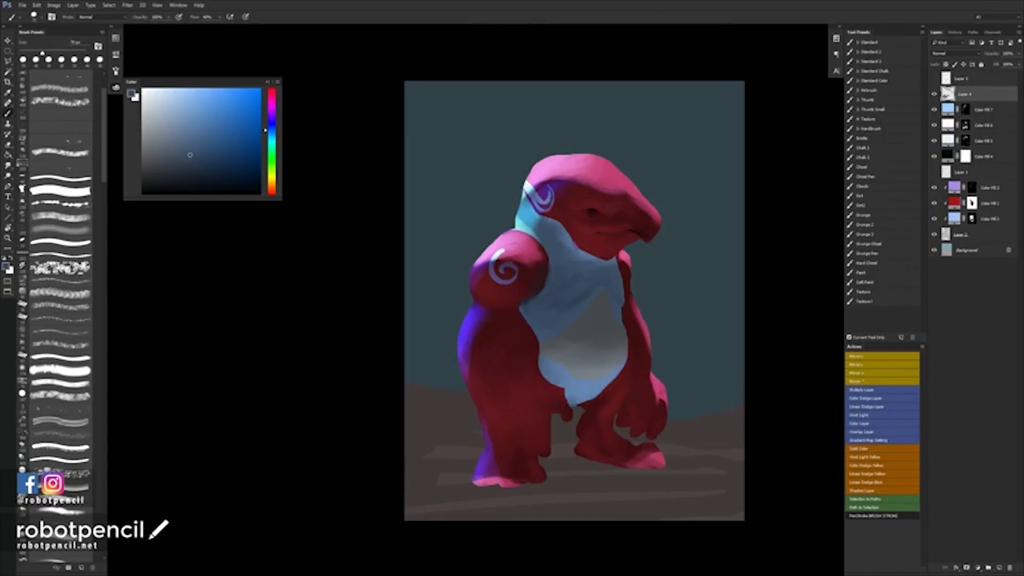
Reset the painting colours to black and white and reduce the brush size.
key(d)
key(bracketleft)
key(bracketleft)
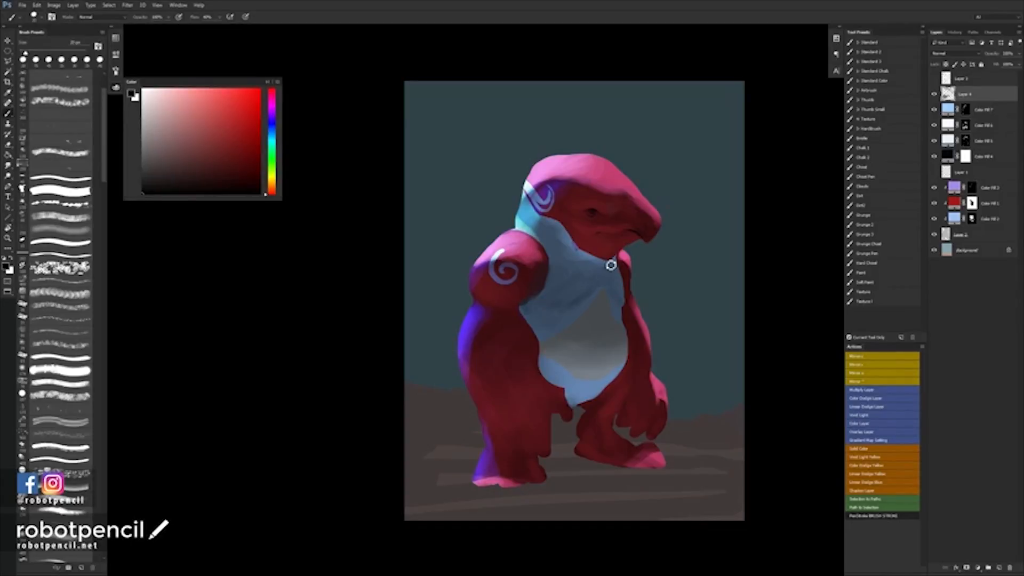
drag(567, 321, 506, 303)
ctrl+click(551, 298)
alt+click(548, 298)
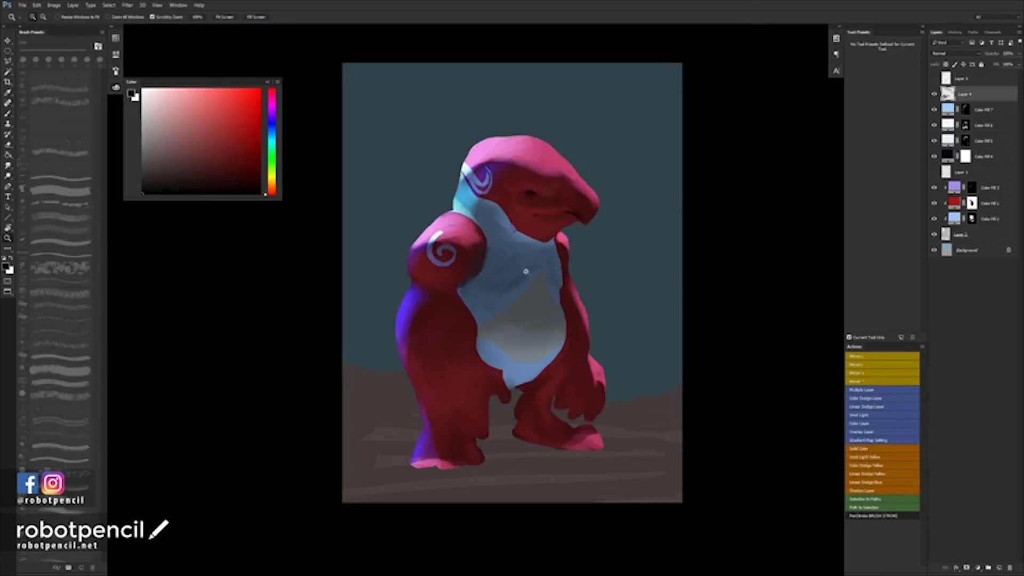
Leave full-screen view and close both open documents without saving their changes.
key(Tab)
key(f)
key(f)
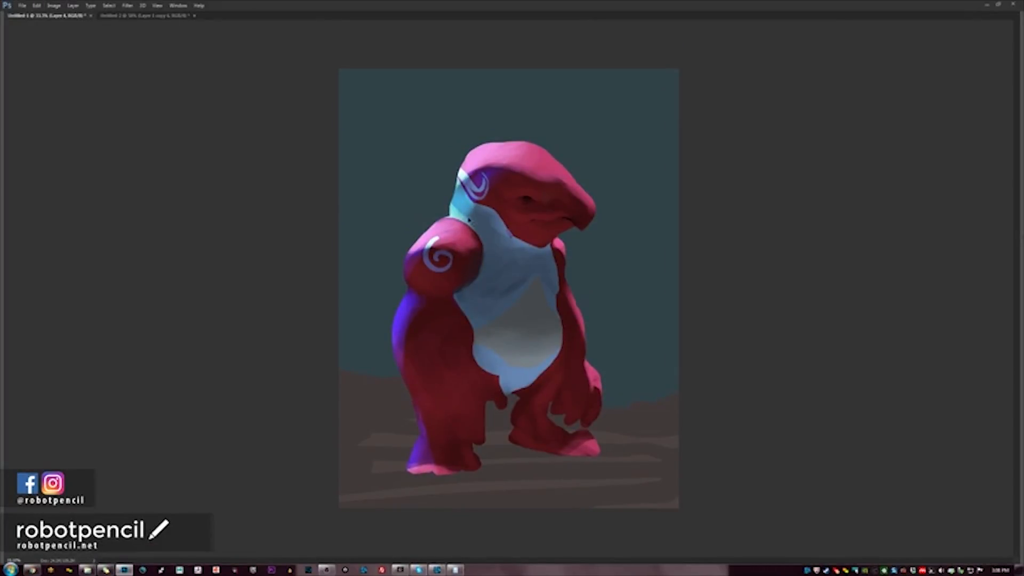
key(ctrl+w)
click(521, 213)
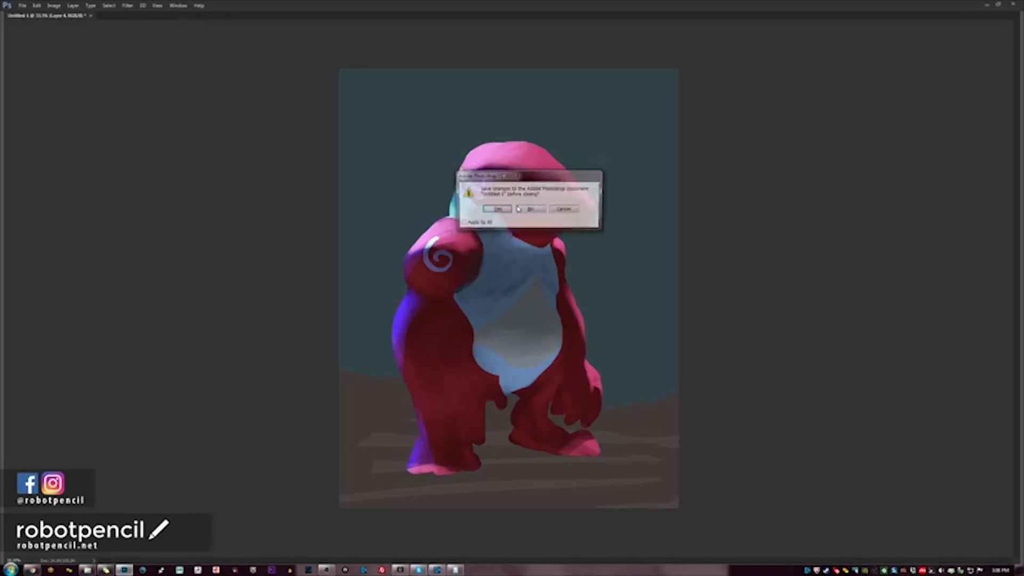
click(519, 211)
Create a white U.S. Letter document, 8.5 by 11 inches in RGB Color, and display it in full-screen mode.
key(ctrl+n)
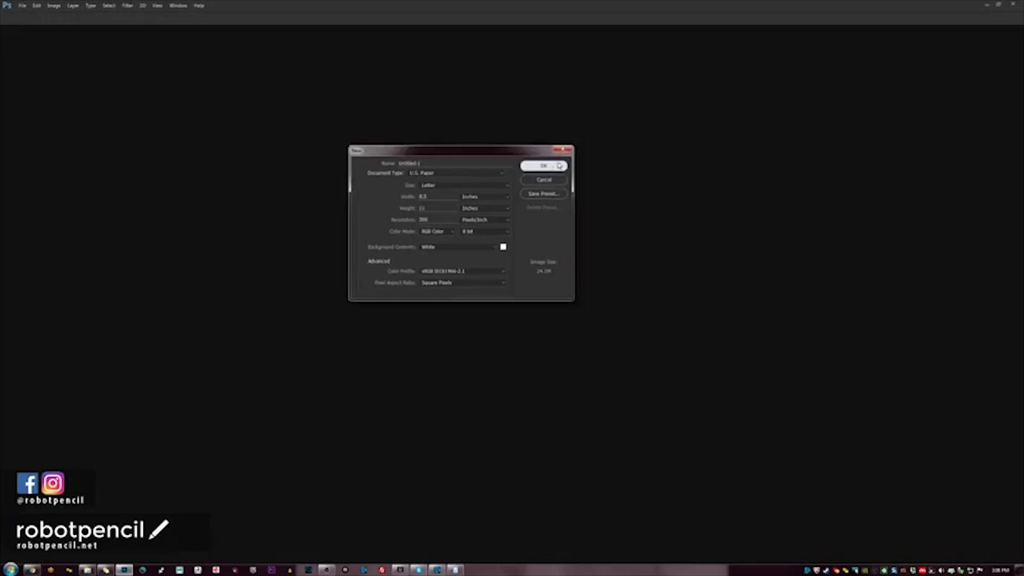
click(559, 165)
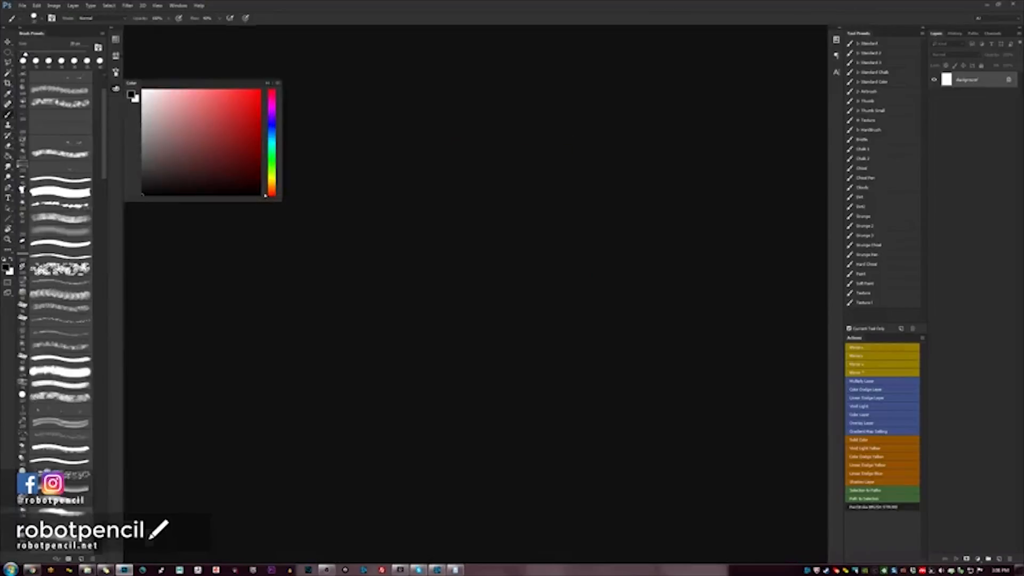
key(ctrl+apostrophe)
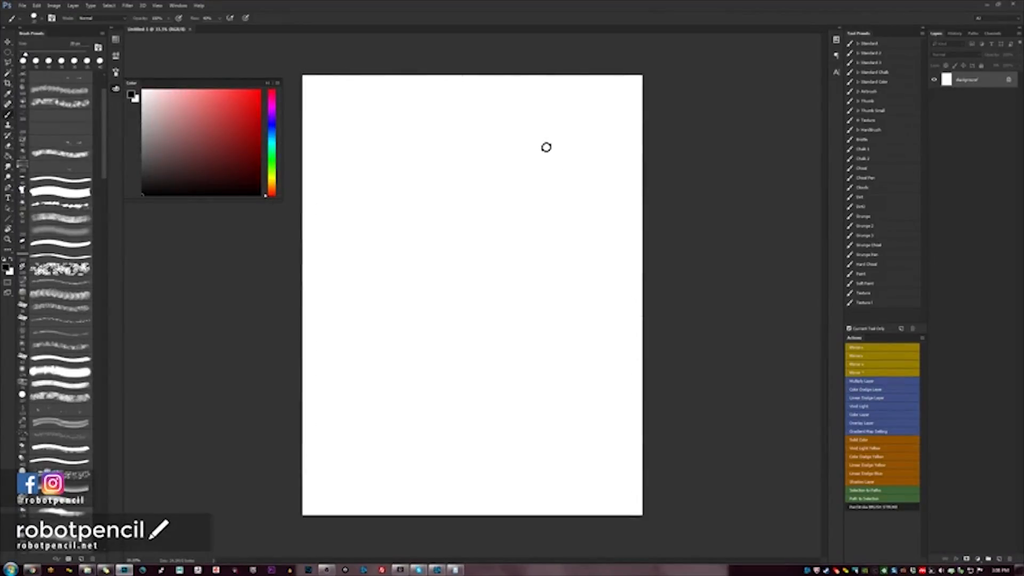
key(f)
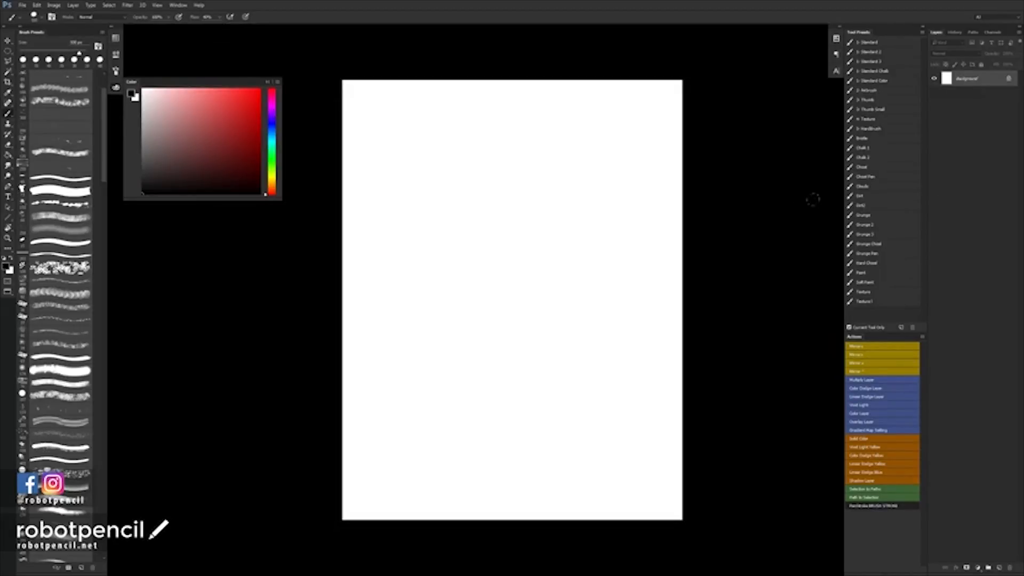
Try several brush presets with black strokes on the blank canvas and undo them.
click(873, 177)
click(873, 166)
mouse_move(557, 190)
mouse_down()
mouse_move(543, 225)
mouse_move(531, 225)
mouse_move(554, 208)
mouse_move(565, 271)
mouse_up()
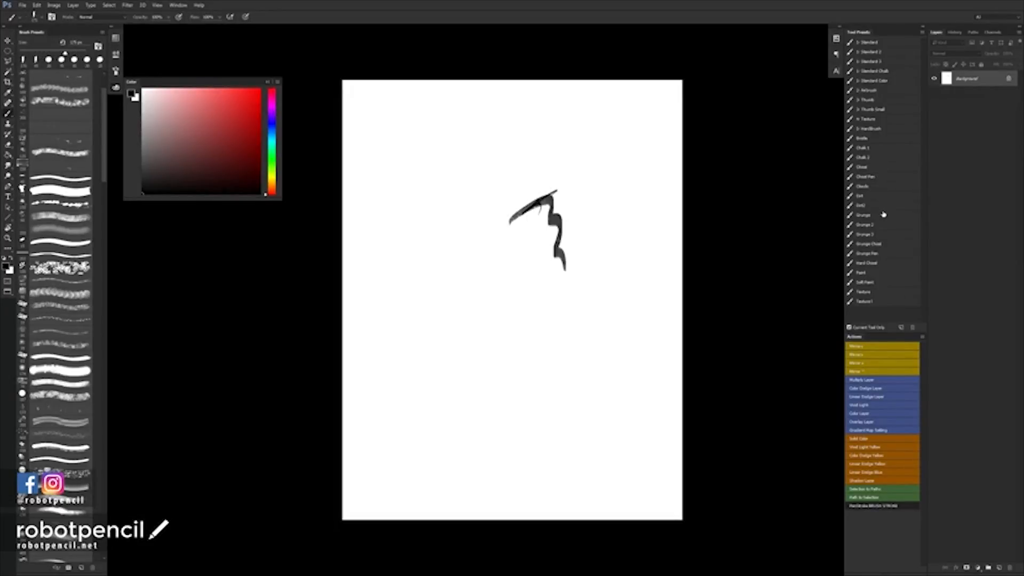
key(ctrl+alt+z)
key(ctrl+alt+z)
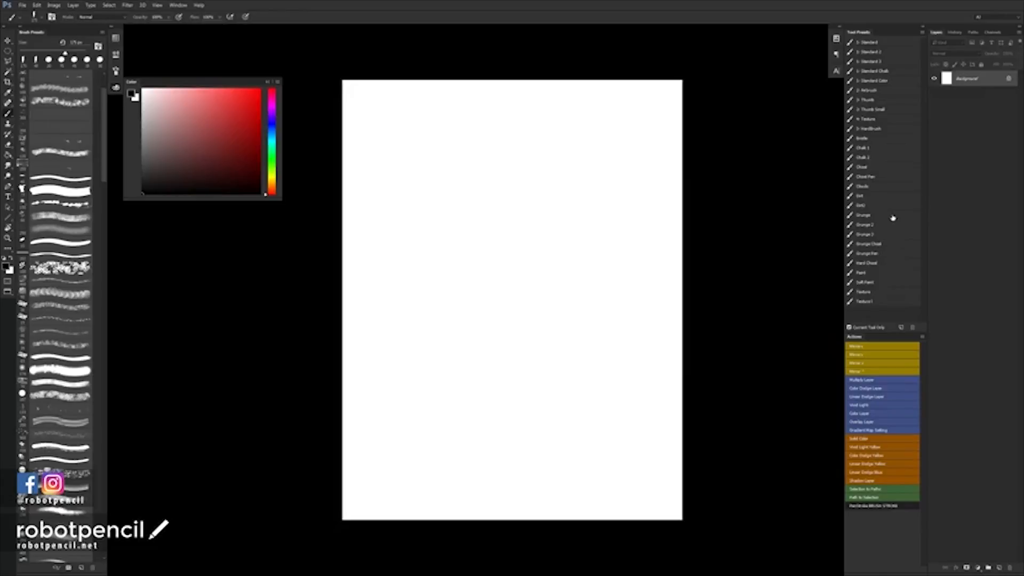
click(892, 218)
click(869, 244)
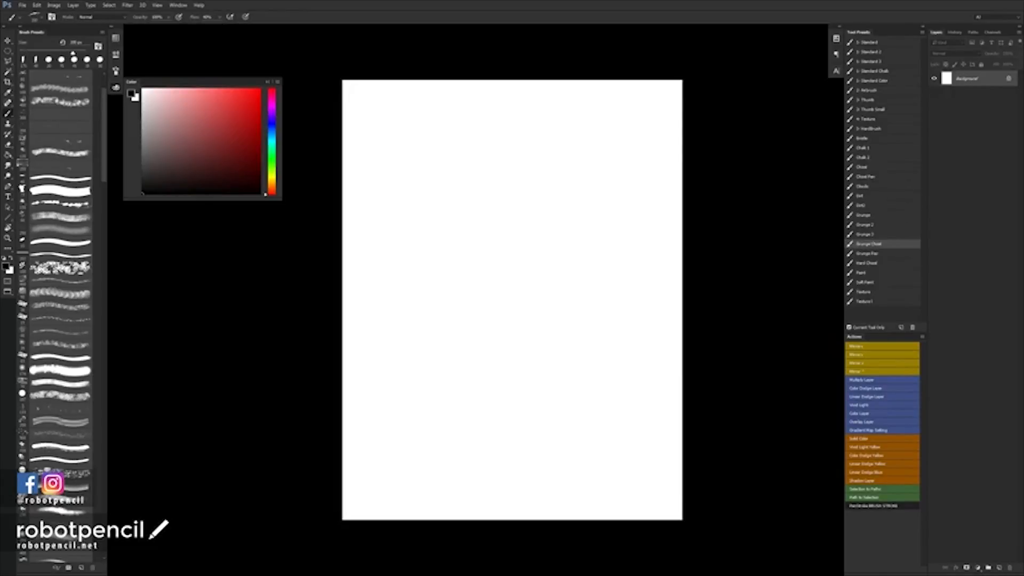
mouse_move(454, 216)
mouse_down()
mouse_move(528, 178)
mouse_move(569, 234)
mouse_up()
key(ctrl+alt+z)
Darken the white background to near black by lowering its lightness with Hue/Saturation, and return to the Brush tool.
key(ctrl+u)
key(Tab)
key(Tab)
key(shift+Down)
key(shift+Down)
key(shift+Down)
key(shift+Down)
key(shift+Down)
key(shift+Down)
key(shift+Down)
key(shift+Down)
key(shift+Down)
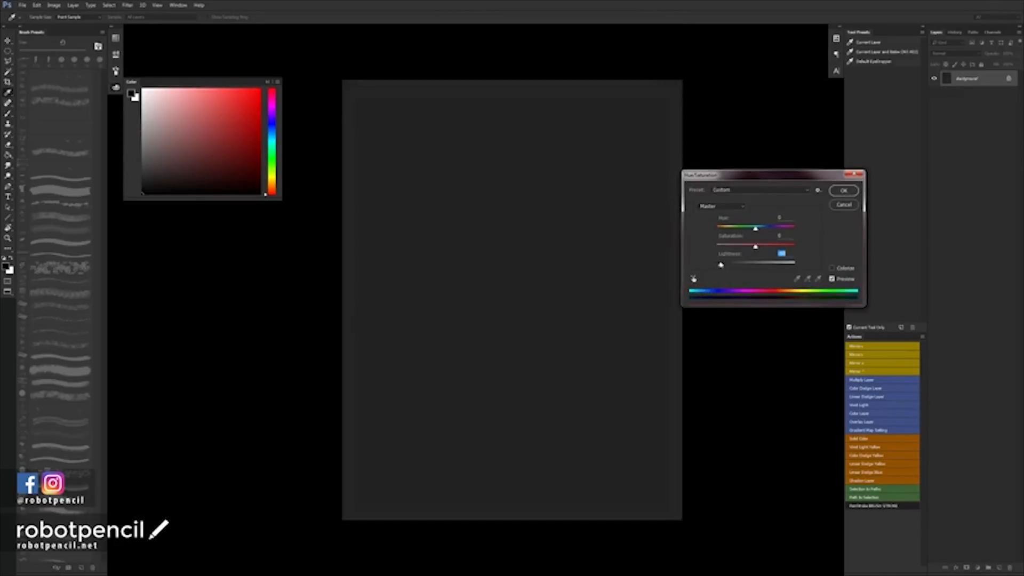
key(shift+Down)
key(Return)
key(b)
Switch to the web browser, open artstation.com in a new tab and maximize the window.
key(Tab)
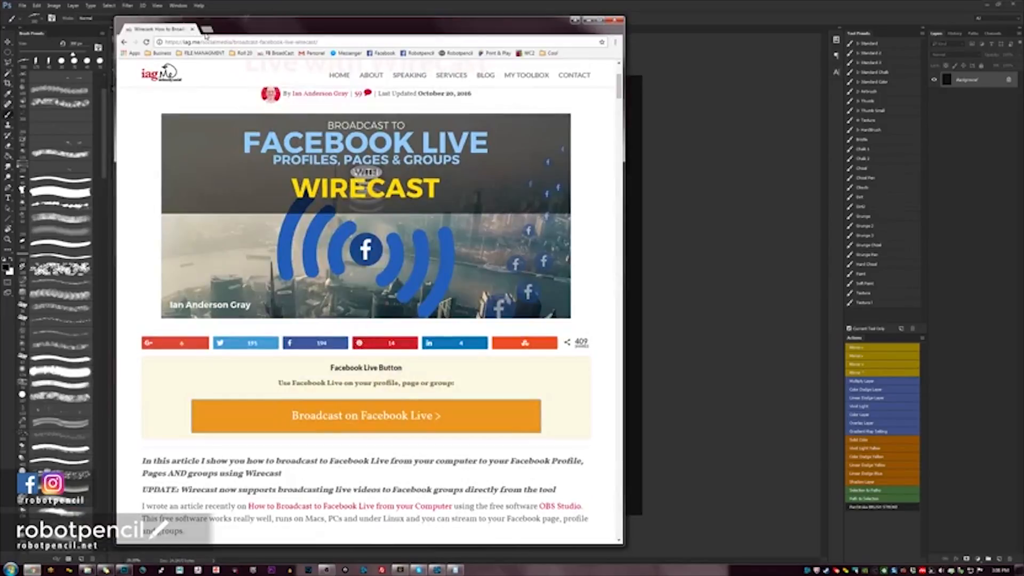
click(206, 32)
text(artstation.com)
key(Return)
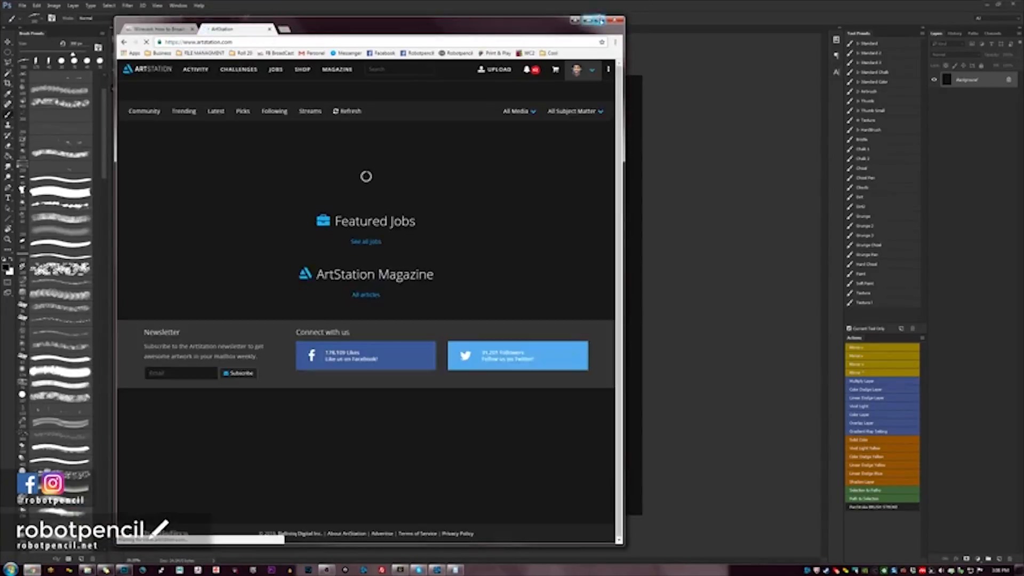
click(601, 20)
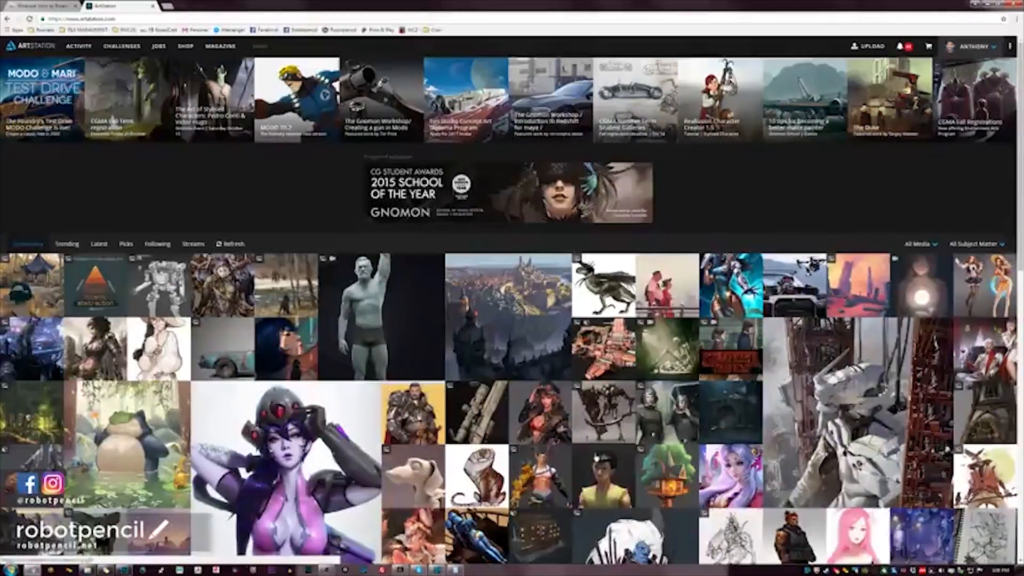
Open the EVA artwork in a separate tab, like it, follow its artist, and return to the gallery.
scroll(512, 298, down, 2)
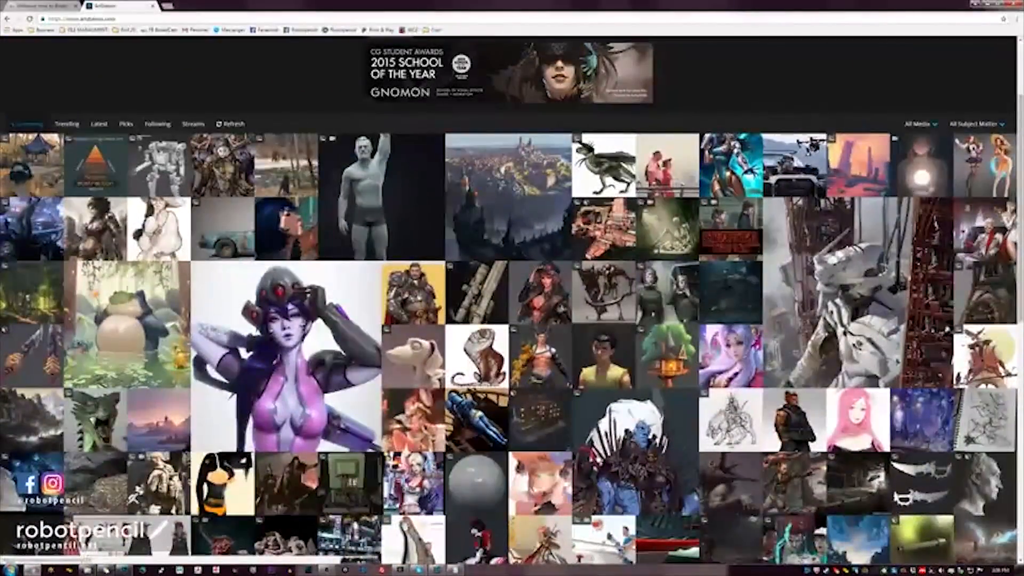
scroll(511, 298, down, 1)
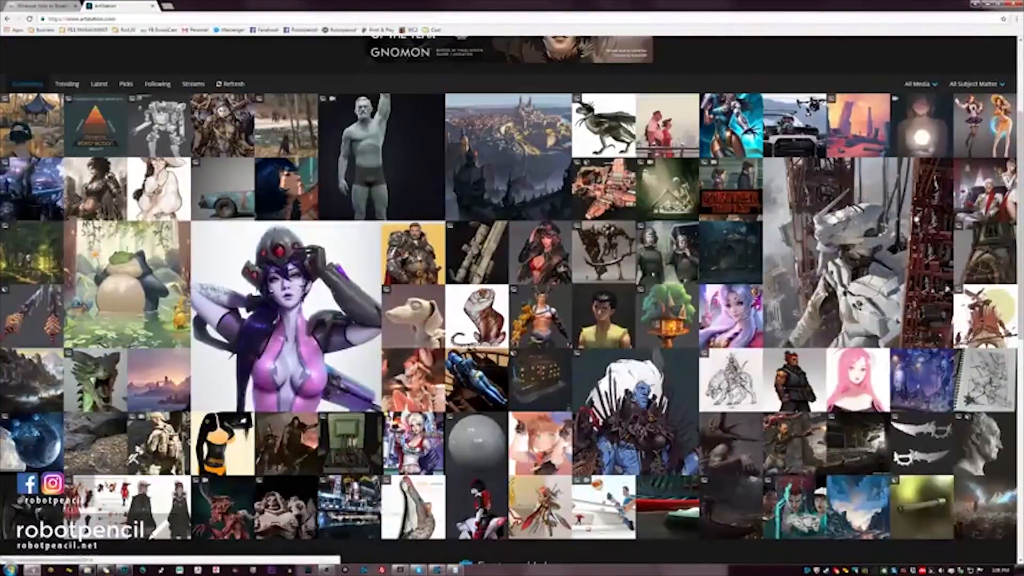
ctrl+click(832, 251)
key(ctrl+Tab)
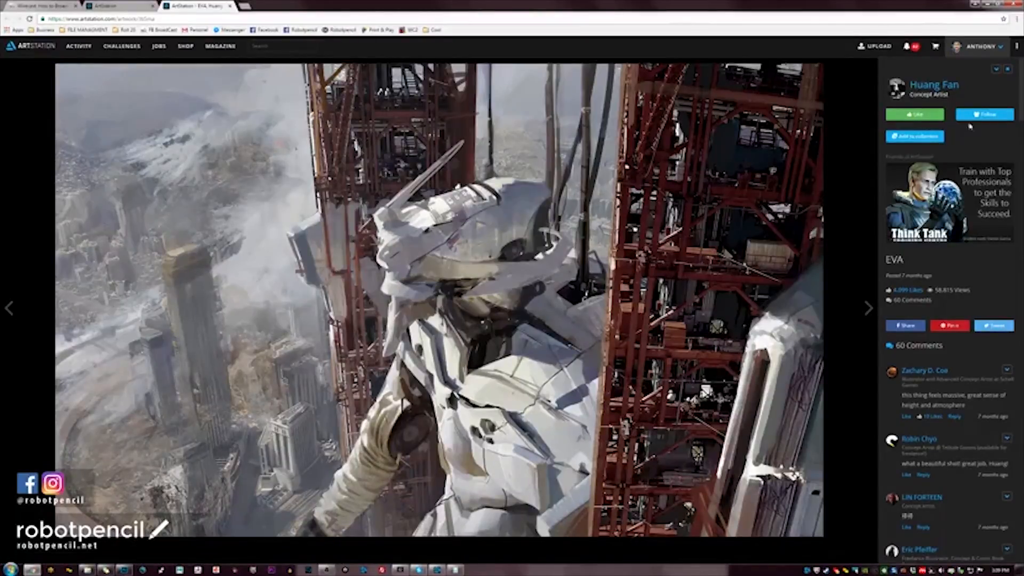
click(936, 118)
click(984, 114)
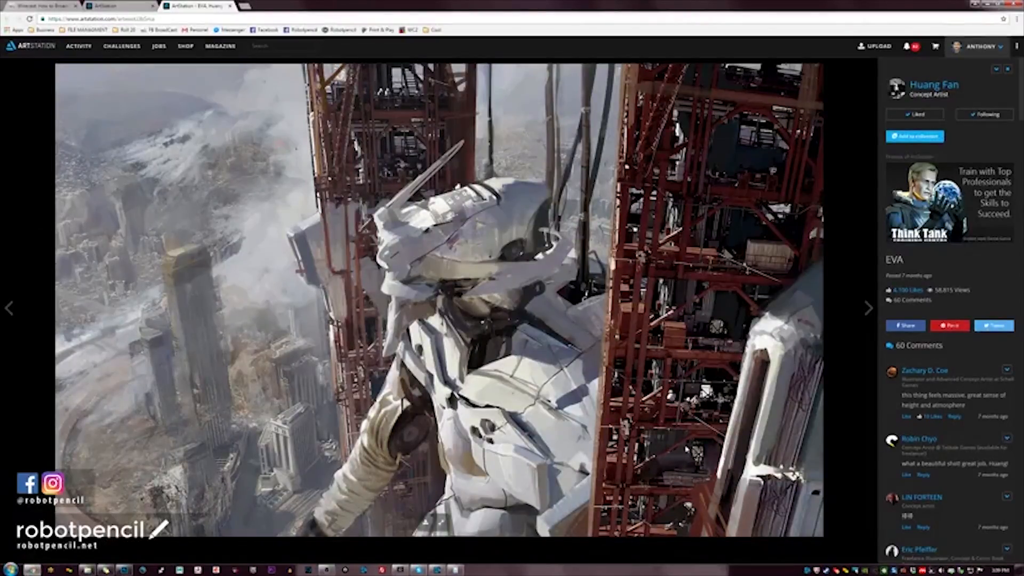
key(ctrl+shift+Tab)
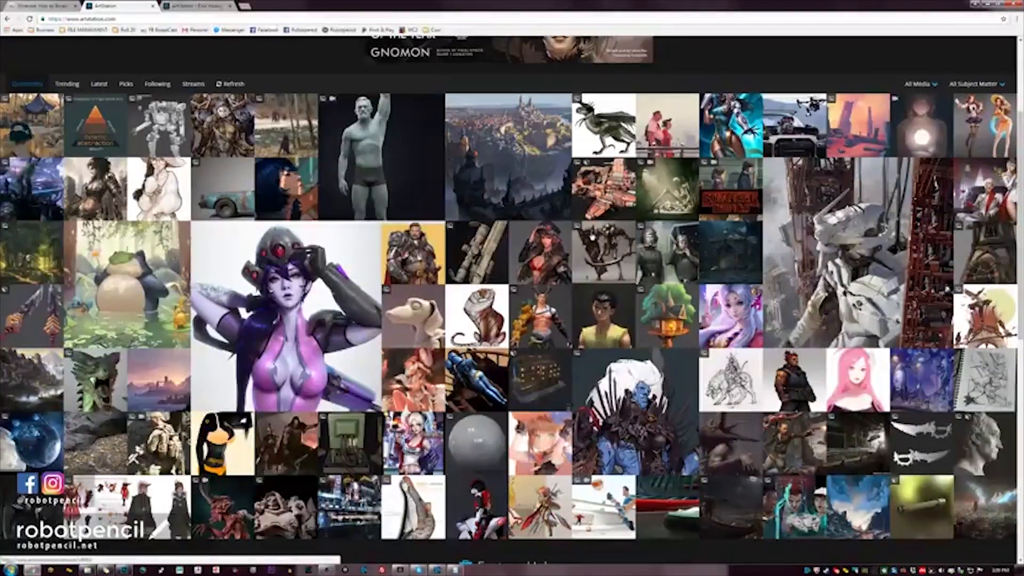
View the Boundary Apocalypse and LEGATE artworks, revisit EVA, and show the gallery's latest submissions.
click(591, 236)
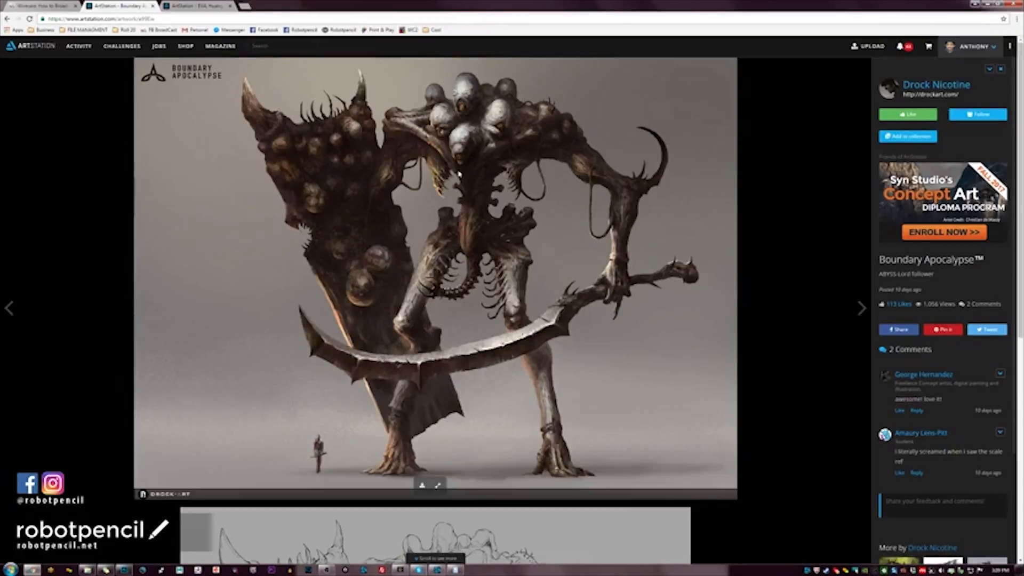
click(39, 49)
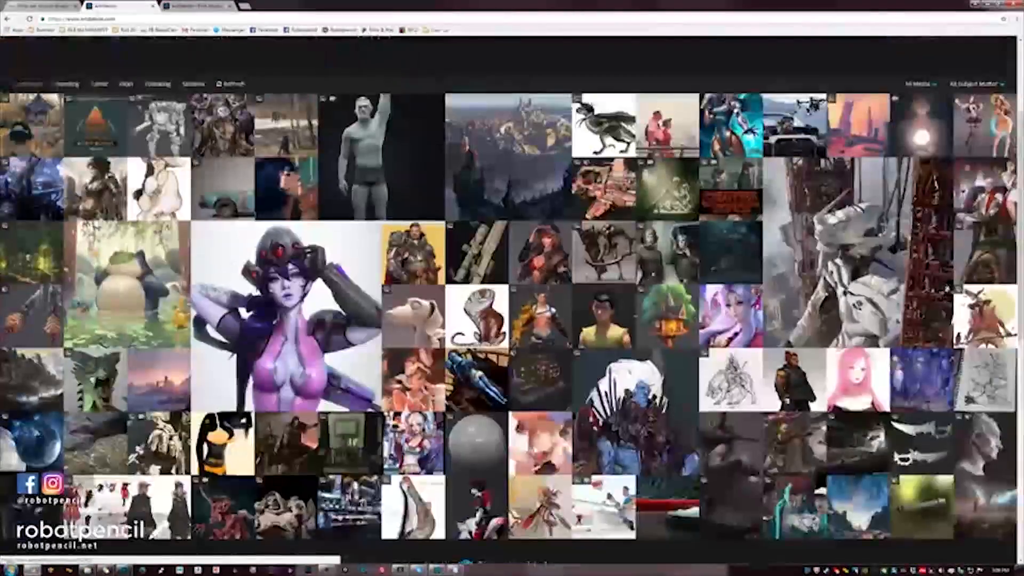
click(691, 418)
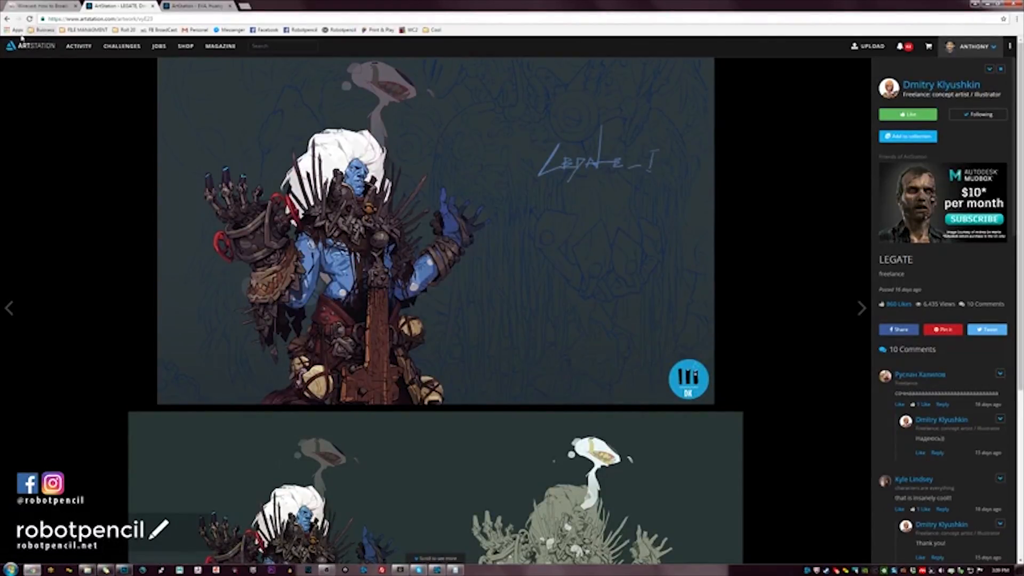
click(179, 5)
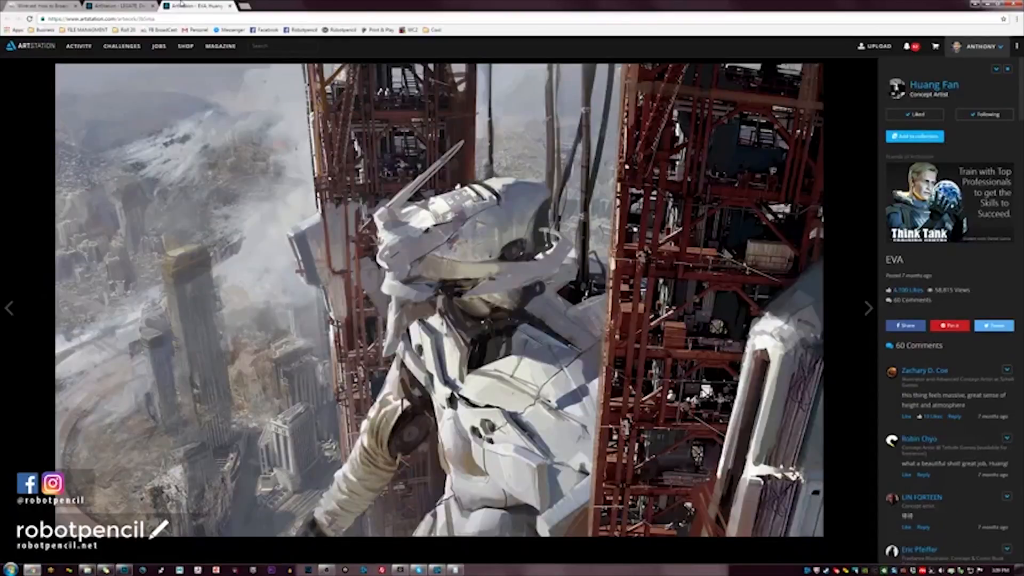
click(106, 4)
click(28, 46)
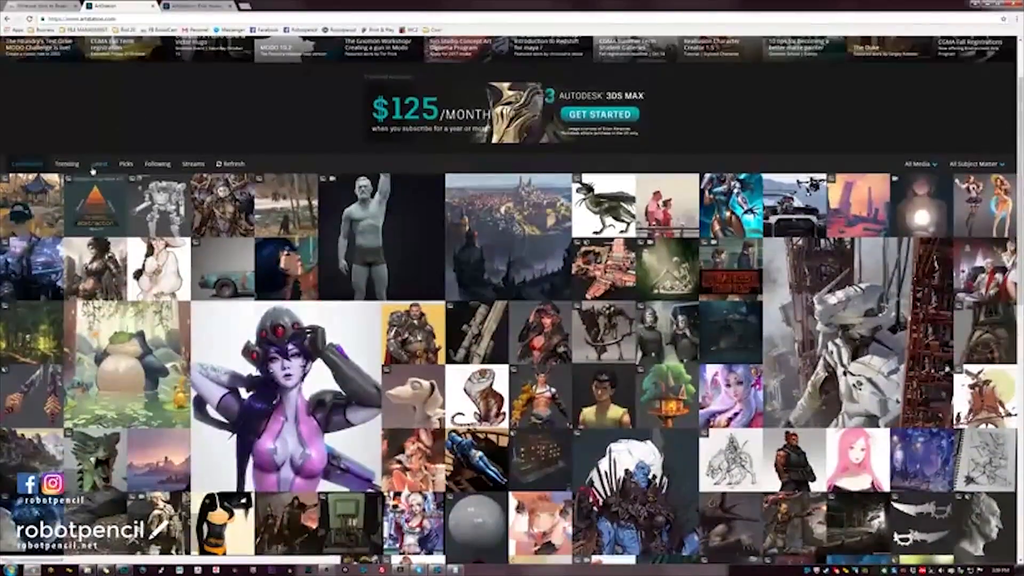
click(107, 165)
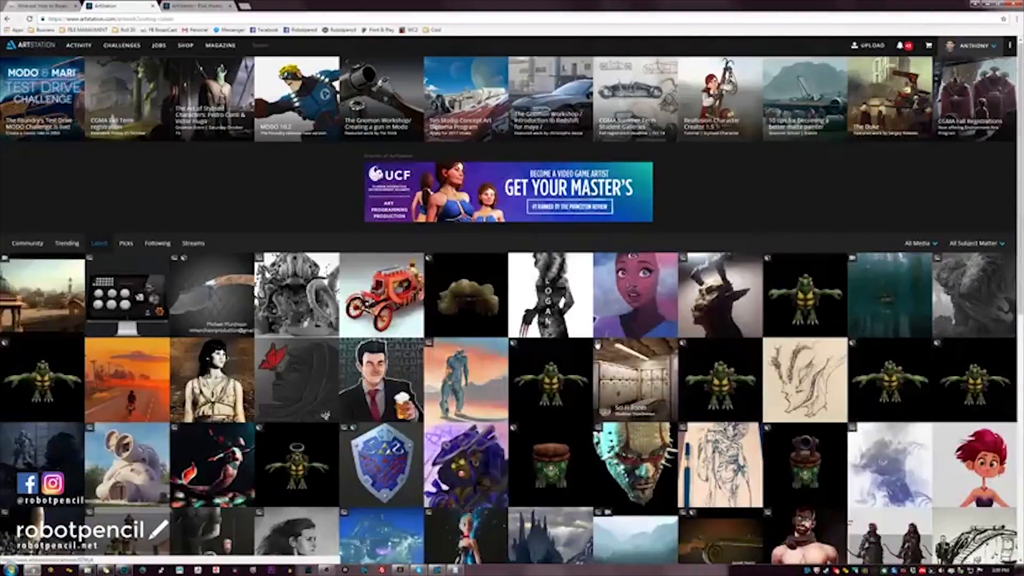
Look through ArtStation's latest submissions and return to the start of the gallery.
scroll(784, 409, down, 2)
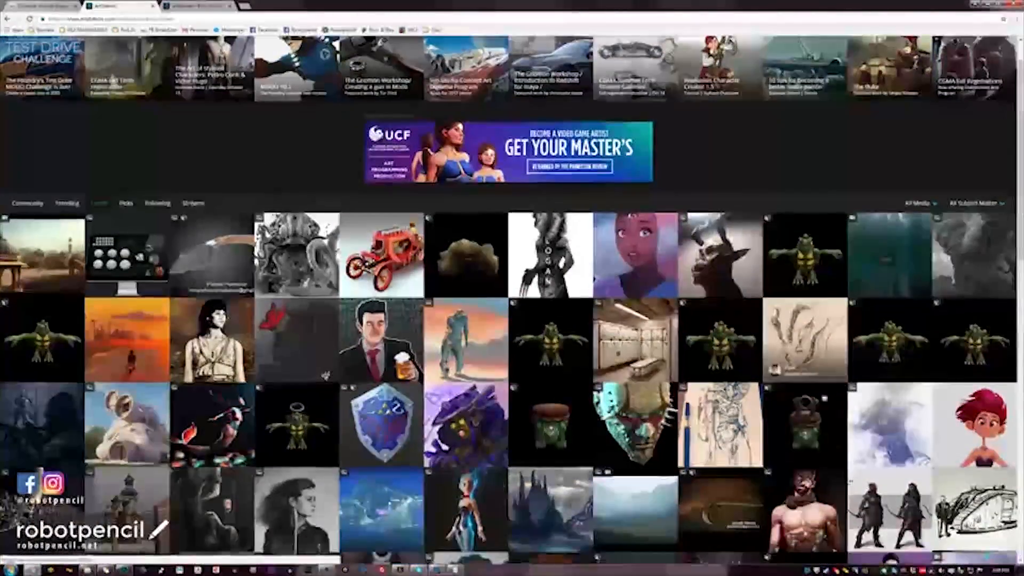
scroll(785, 409, down, 2)
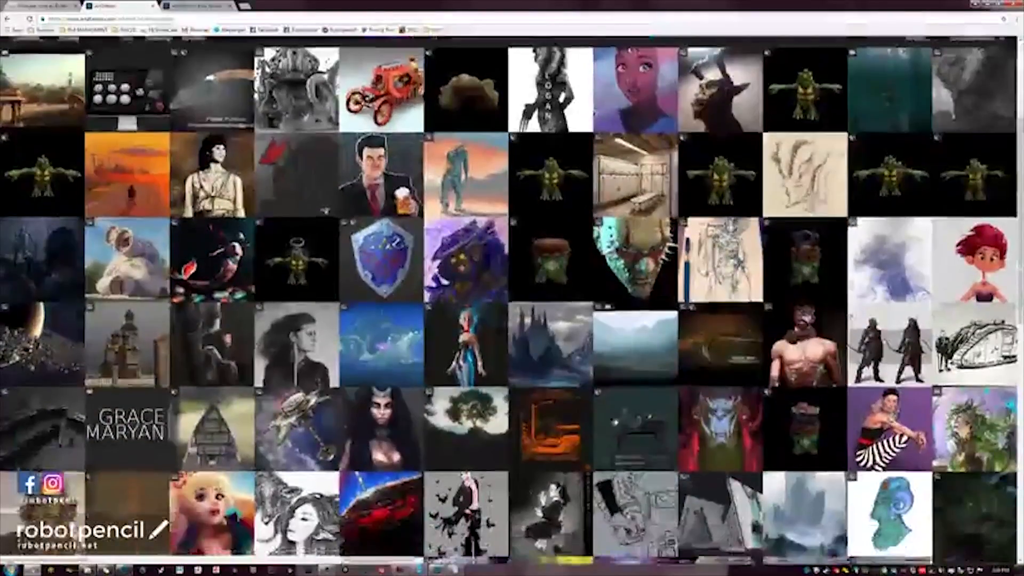
scroll(512, 303, down, 1)
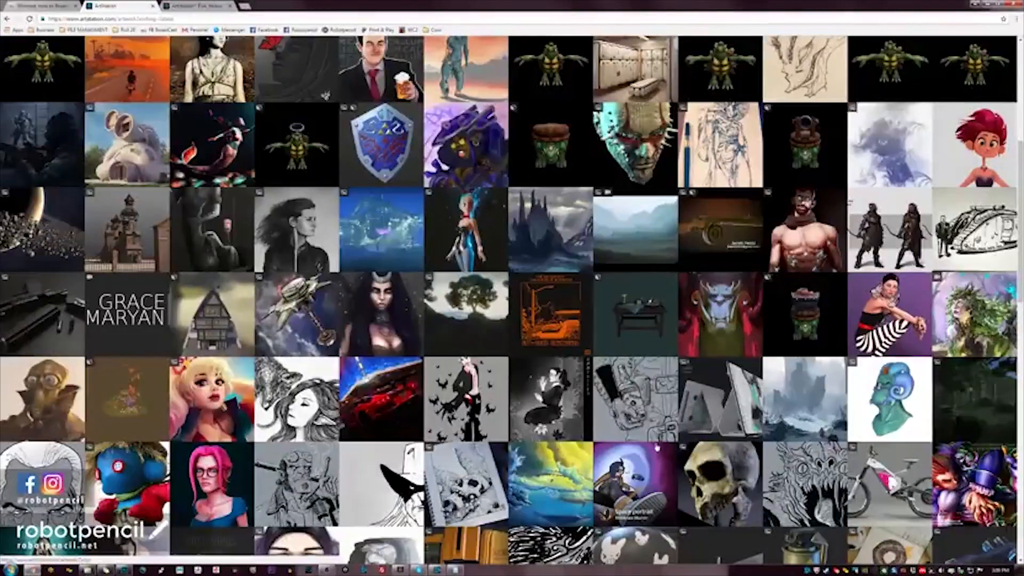
scroll(658, 447, down, 1)
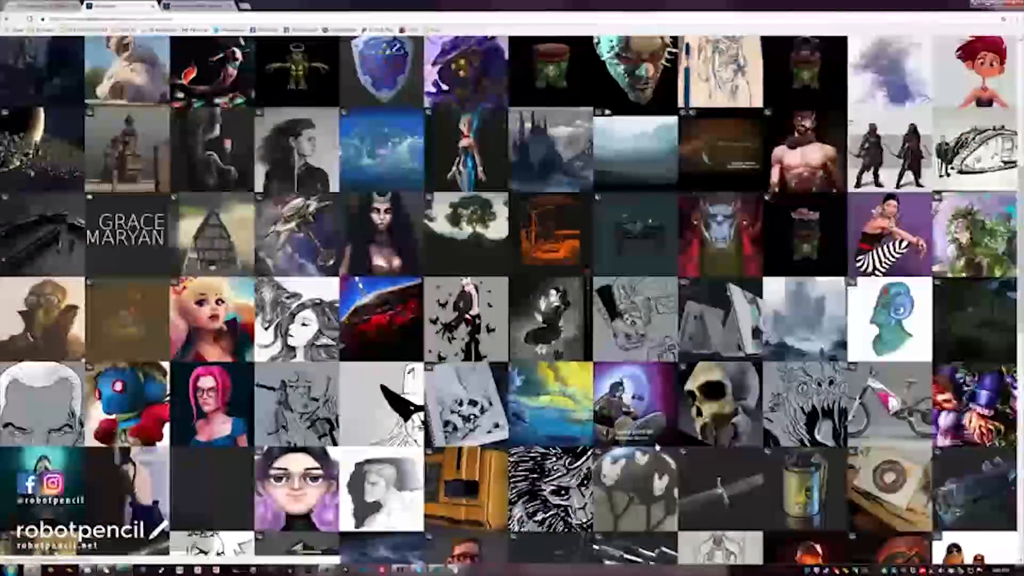
scroll(657, 447, down, 1)
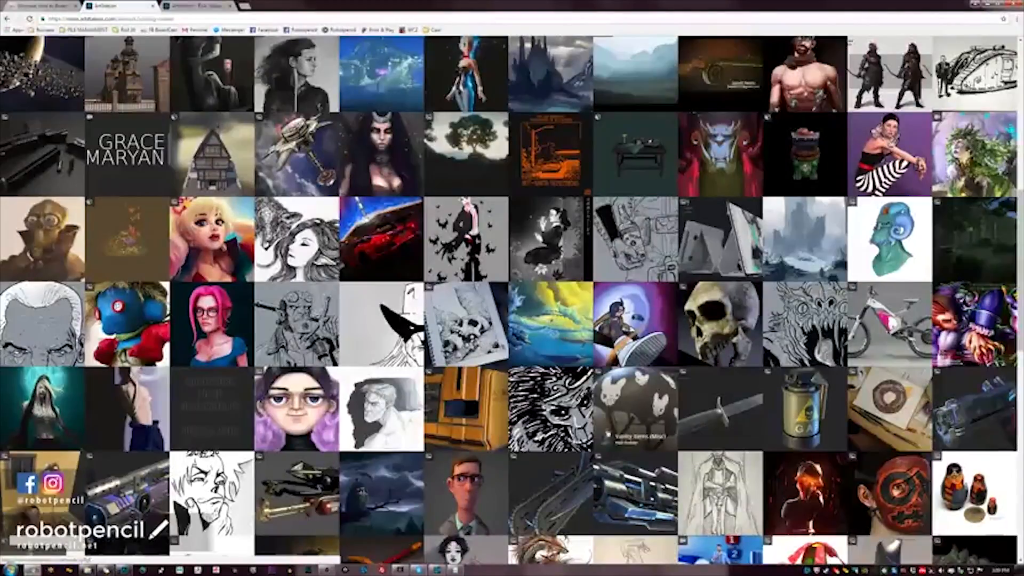
scroll(652, 443, up, 1)
scroll(640, 447, up, 9)
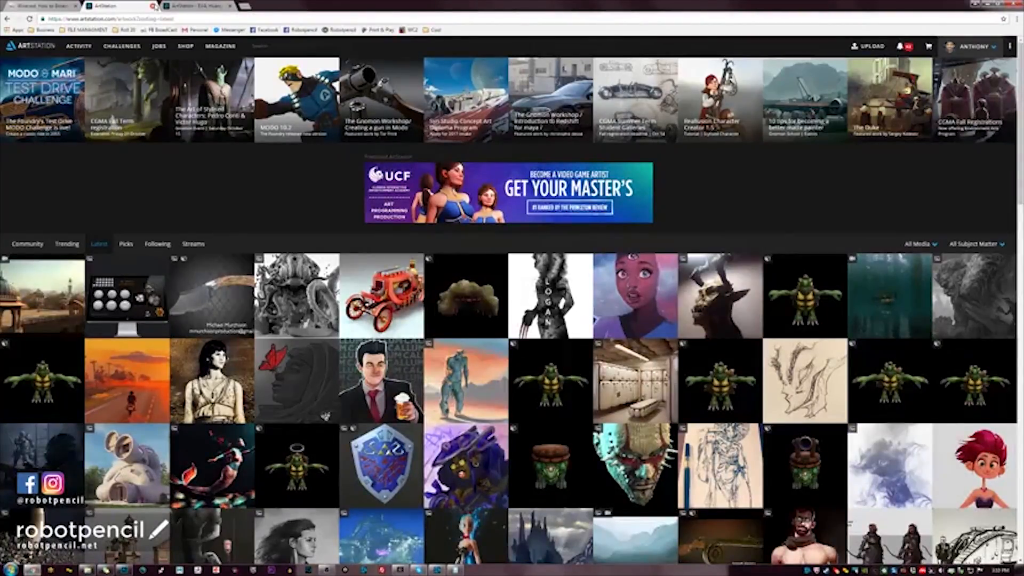
Switch back to Photoshop and paint a warm, pale curved highlight for the crown of a head on the dark canvas.
double_click(397, 4)
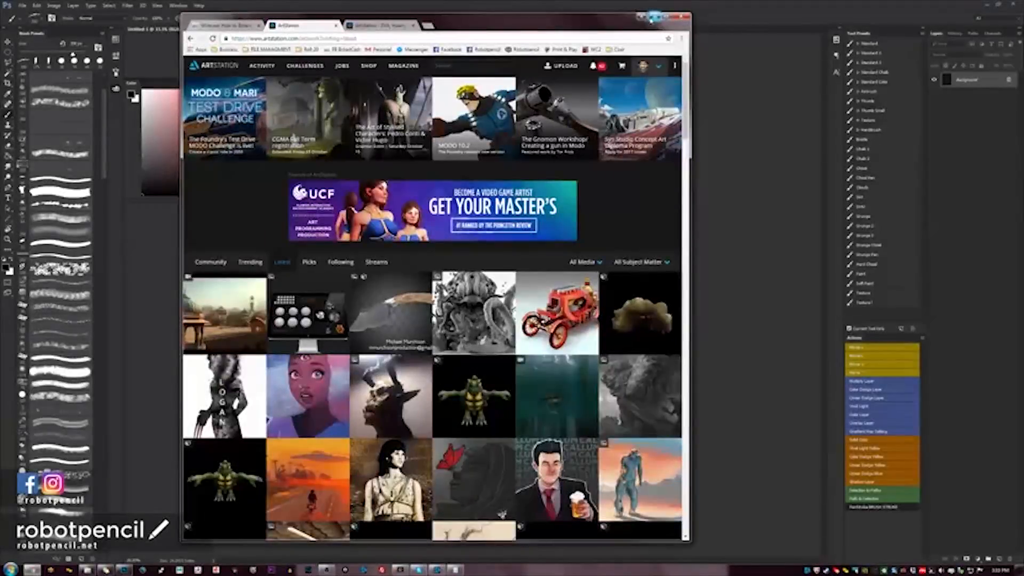
click(640, 19)
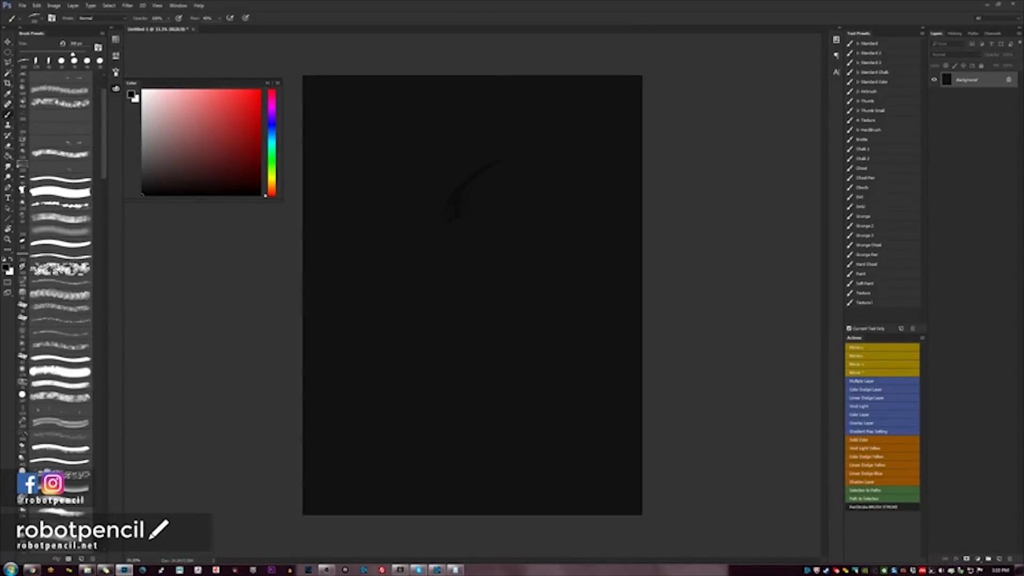
drag(270, 178, 272, 185)
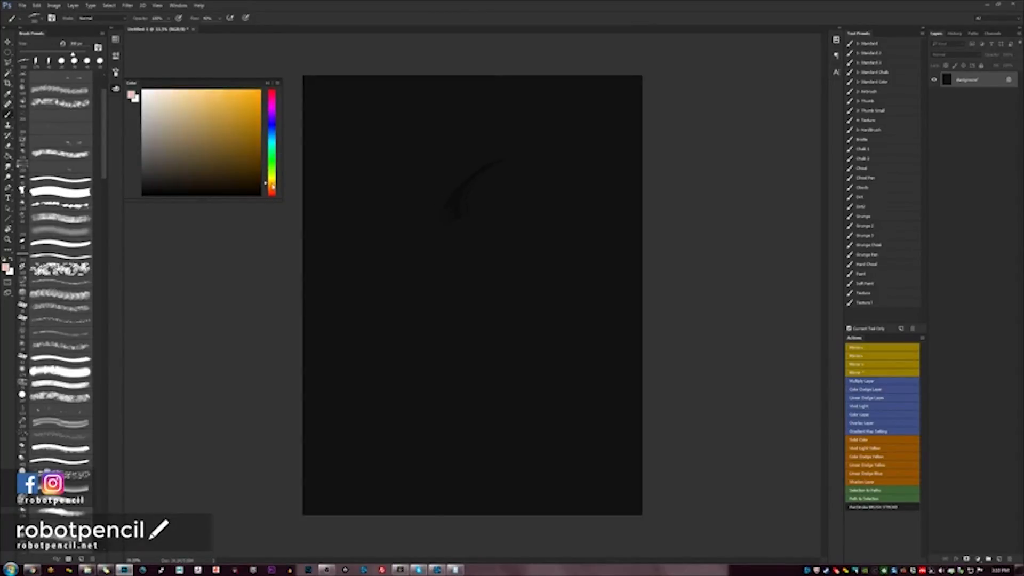
mouse_move(525, 112)
mouse_down()
mouse_move(440, 153)
mouse_move(443, 182)
mouse_move(433, 152)
mouse_move(473, 151)
mouse_move(483, 169)
mouse_up()
key(F1)
mouse_move(453, 138)
mouse_down()
mouse_move(484, 172)
mouse_move(427, 184)
mouse_move(429, 201)
mouse_move(442, 192)
mouse_move(448, 211)
mouse_move(435, 192)
mouse_move(429, 216)
mouse_up()
key(F1)
Fill in beneath the crown with muted grey-green brush strokes, mirroring the canvas to check the shape.
click(204, 144)
alt+click(440, 179)
mouse_move(441, 179)
mouse_down()
mouse_move(435, 219)
mouse_move(464, 163)
mouse_move(464, 205)
mouse_up()
alt+click(445, 195)
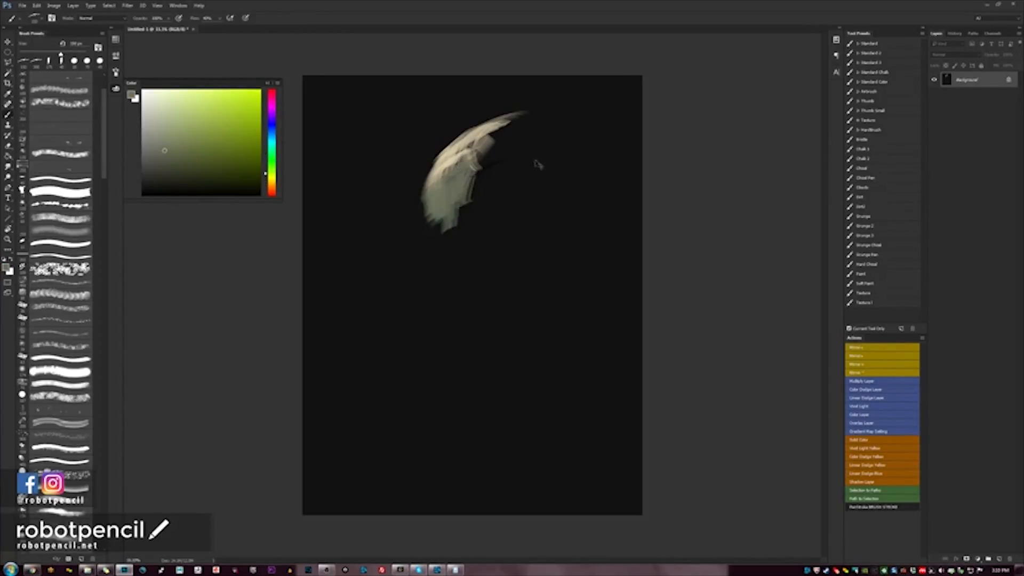
key(F2)
mouse_move(458, 165)
mouse_down()
mouse_move(432, 148)
mouse_move(464, 203)
mouse_move(477, 202)
mouse_move(457, 160)
mouse_up()
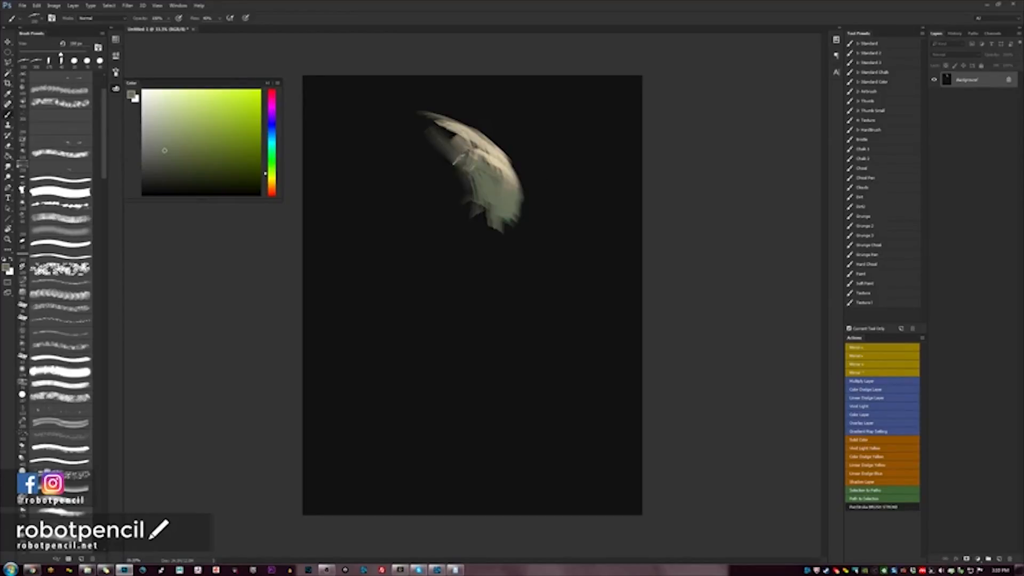
key(F2)
click(523, 208)
key(F2)
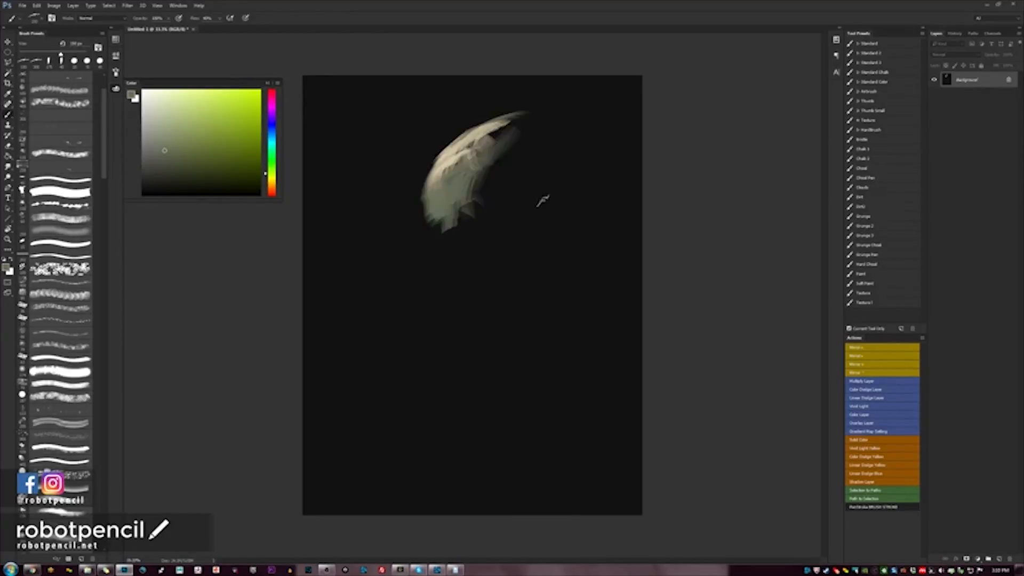
Extend the face downward with grey-green strokes below the brow and check it in the mirrored canvas view.
mouse_move(445, 213)
mouse_down()
mouse_move(418, 254)
mouse_move(427, 262)
mouse_move(423, 247)
mouse_move(450, 274)
mouse_move(437, 247)
mouse_move(478, 263)
mouse_move(518, 152)
mouse_move(492, 142)
mouse_move(477, 245)
mouse_up()
drag(480, 175, 479, 260)
mouse_move(451, 230)
mouse_down()
mouse_move(442, 248)
mouse_move(456, 271)
mouse_move(443, 256)
mouse_move(453, 275)
mouse_up()
key(F1)
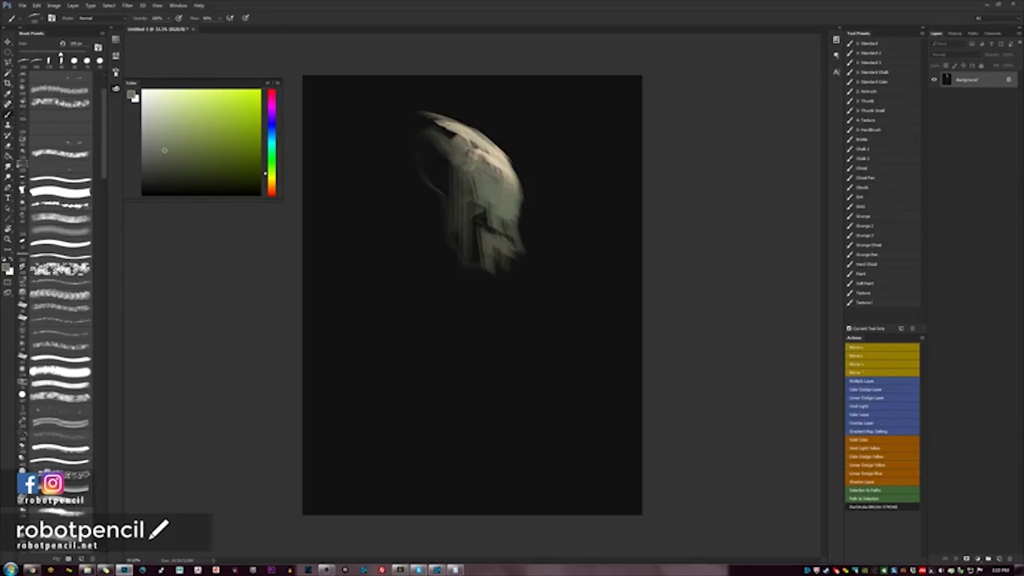
key(F1)
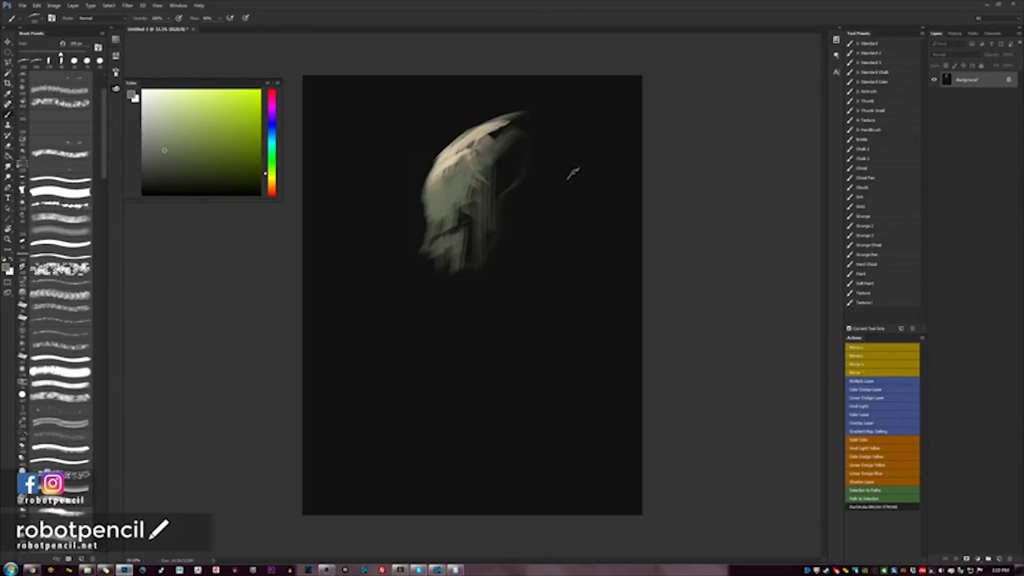
Extend the crown's highlight backward to a point using a sampled cream tone, and mirror the canvas.
alt+click(472, 132)
mouse_move(472, 144)
mouse_down()
mouse_move(450, 176)
mouse_move(536, 108)
mouse_move(477, 144)
mouse_move(498, 152)
mouse_move(527, 118)
mouse_move(520, 136)
mouse_up()
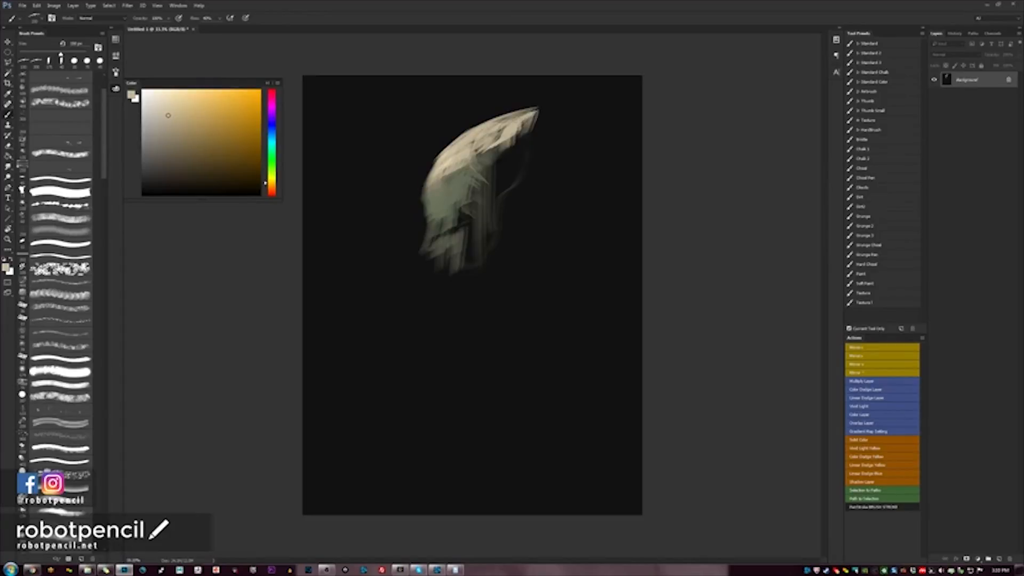
key(F2)
Block in the neck with long vertical strokes of dark grey-green below the back of the head.
alt+click(451, 166)
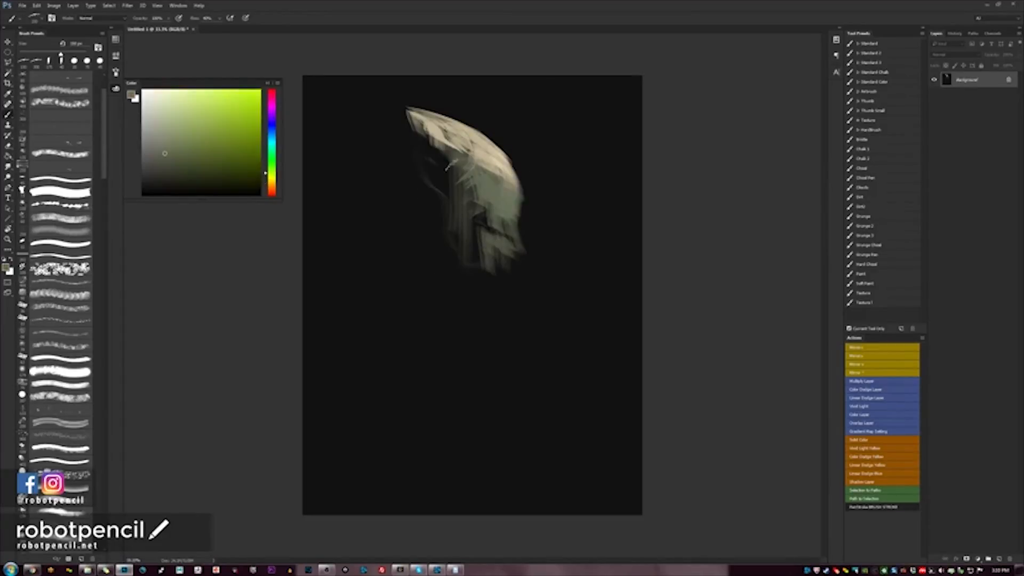
drag(431, 160, 436, 322)
drag(445, 181, 448, 319)
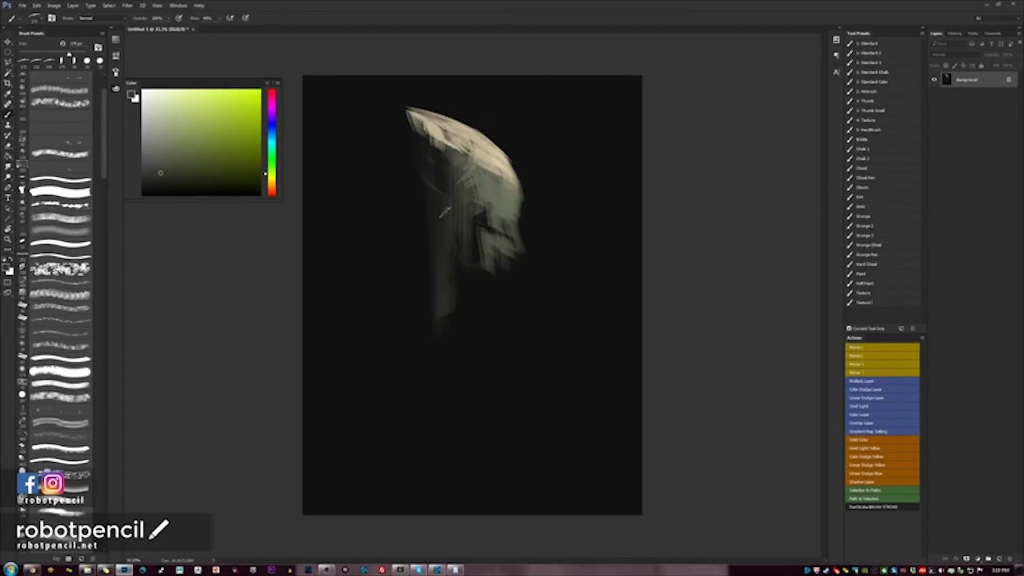
drag(435, 154, 446, 368)
drag(469, 245, 465, 358)
mouse_move(421, 138)
mouse_down()
mouse_move(389, 205)
mouse_move(418, 213)
mouse_up()
Block in the angular shadowed shape behind the crown with dark strokes, and mirror the canvas.
drag(408, 112, 379, 151)
drag(402, 205, 397, 232)
mouse_move(410, 113)
mouse_down()
mouse_move(401, 171)
mouse_move(357, 160)
mouse_up()
drag(381, 160, 346, 211)
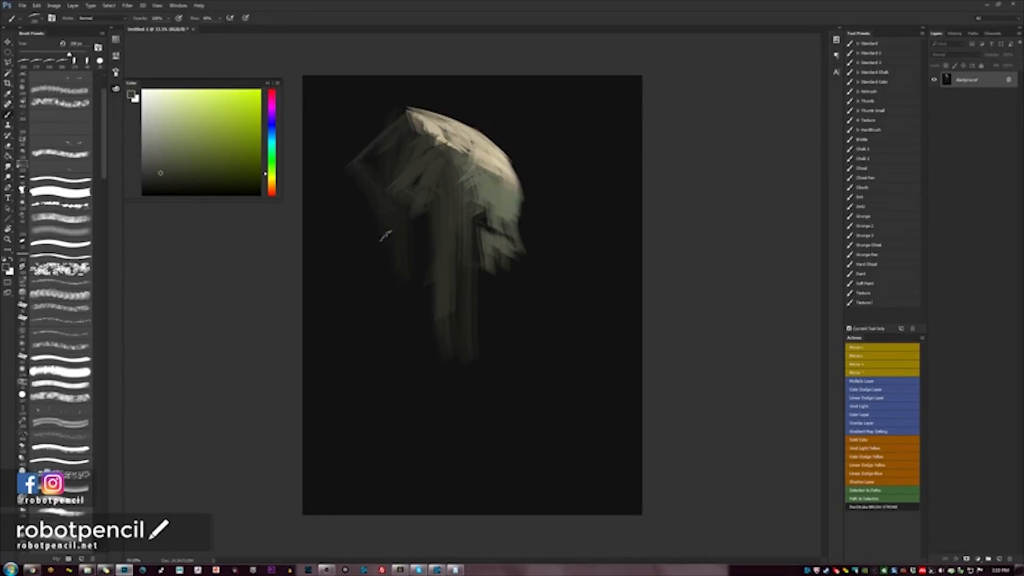
key(F1)
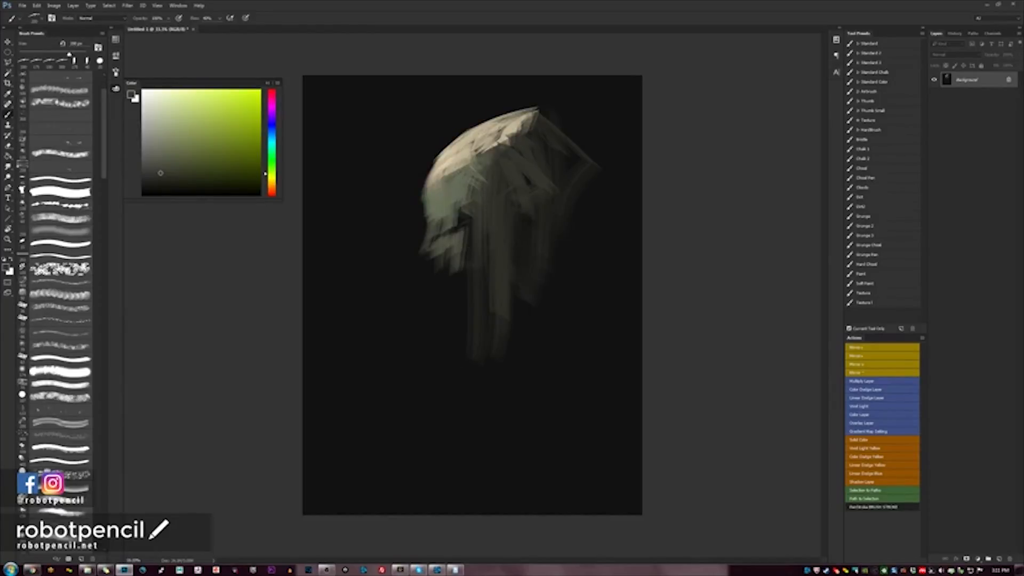
Darken the eye socket area, blend sampled grey-green tones through the face, and reduce the brush size.
key(d)
drag(463, 219, 434, 237)
mouse_move(450, 195)
mouse_down()
mouse_move(438, 230)
mouse_move(447, 218)
mouse_move(443, 200)
mouse_up()
alt+click(454, 204)
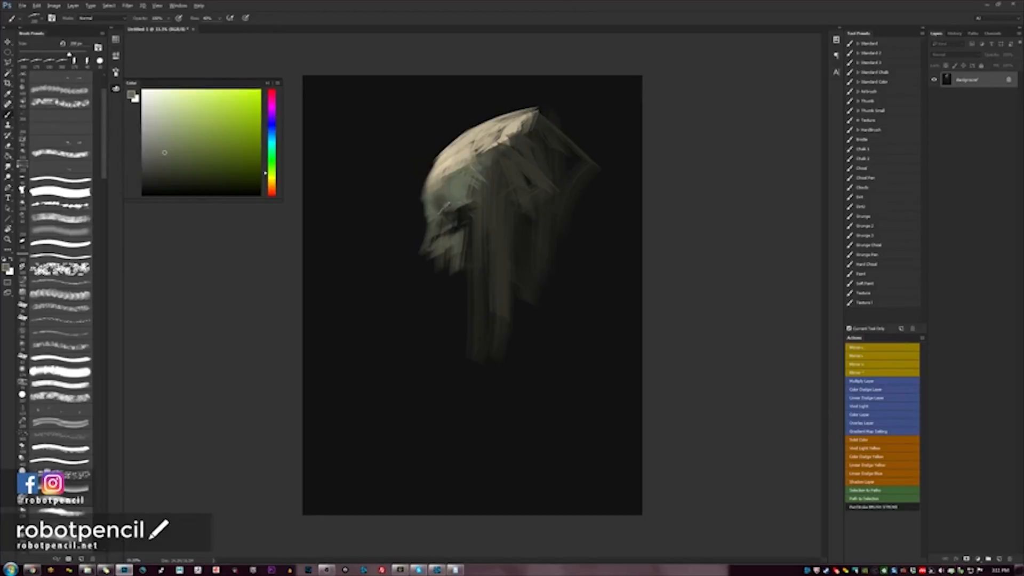
mouse_move(444, 208)
mouse_down()
mouse_move(467, 220)
mouse_move(445, 210)
mouse_move(455, 223)
mouse_move(466, 183)
mouse_move(458, 235)
mouse_move(466, 220)
mouse_move(454, 239)
mouse_up()
alt+click(463, 220)
key([)
key([)
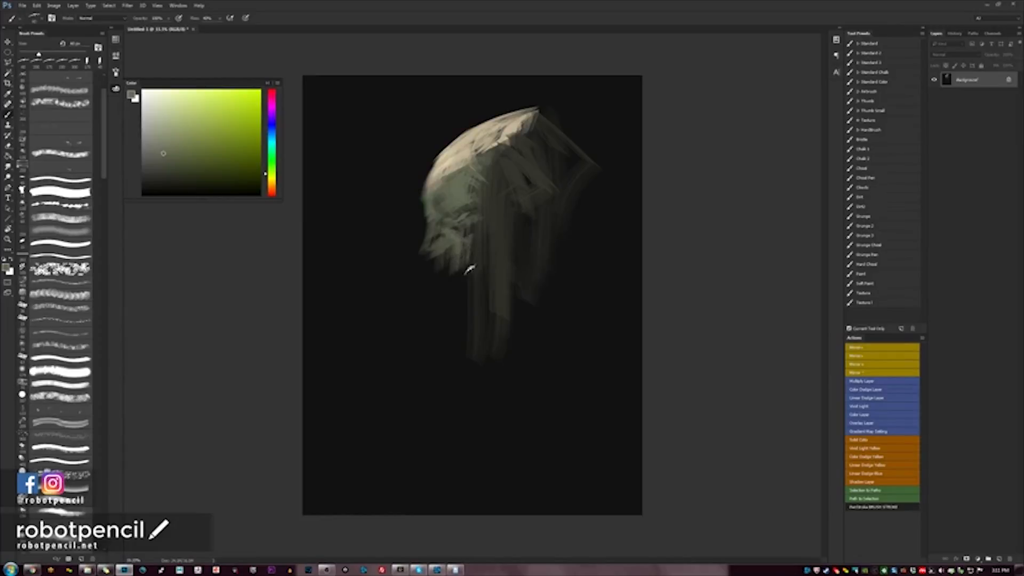
Mirror the canvas, darken the front edge of the face with black, and define the brow line with a smaller brush.
key(F2)
key(d)
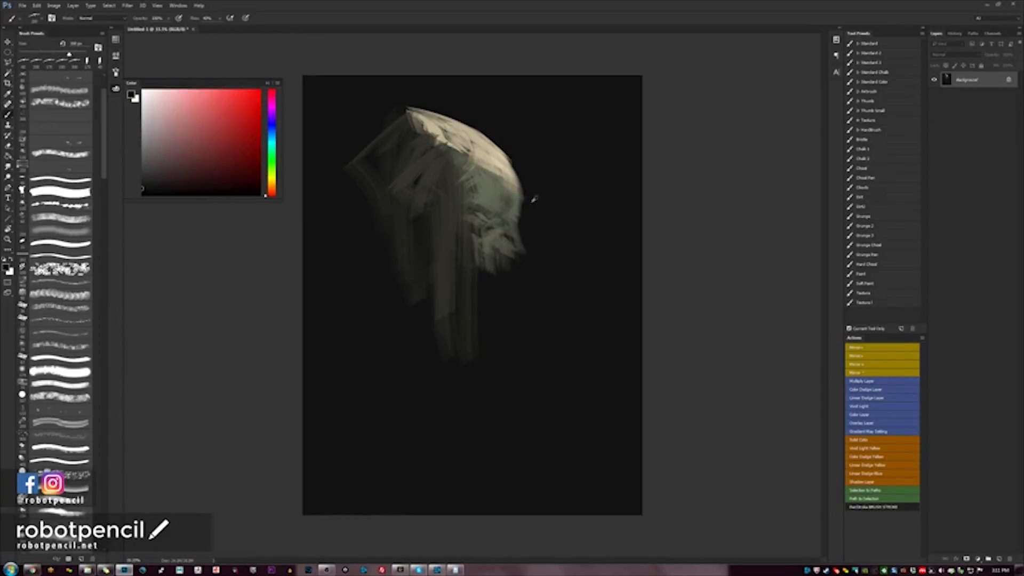
mouse_move(488, 243)
mouse_down()
mouse_move(506, 229)
mouse_move(511, 250)
mouse_up()
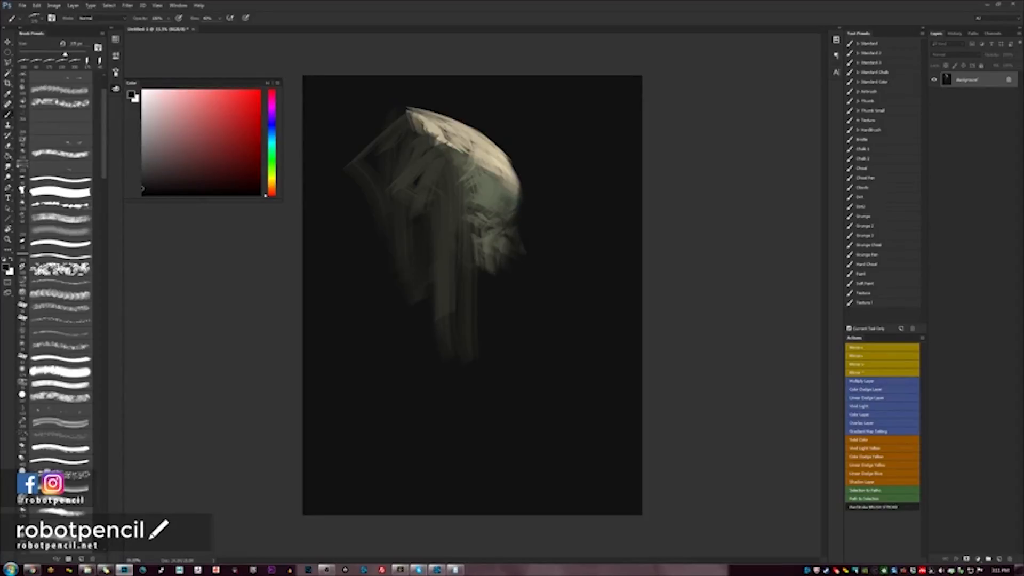
key(bracketleft)
key(bracketleft)
key(bracketleft)
mouse_move(524, 196)
mouse_down()
mouse_move(520, 205)
mouse_move(483, 209)
mouse_up()
key(bracketright)
alt+click(486, 208)
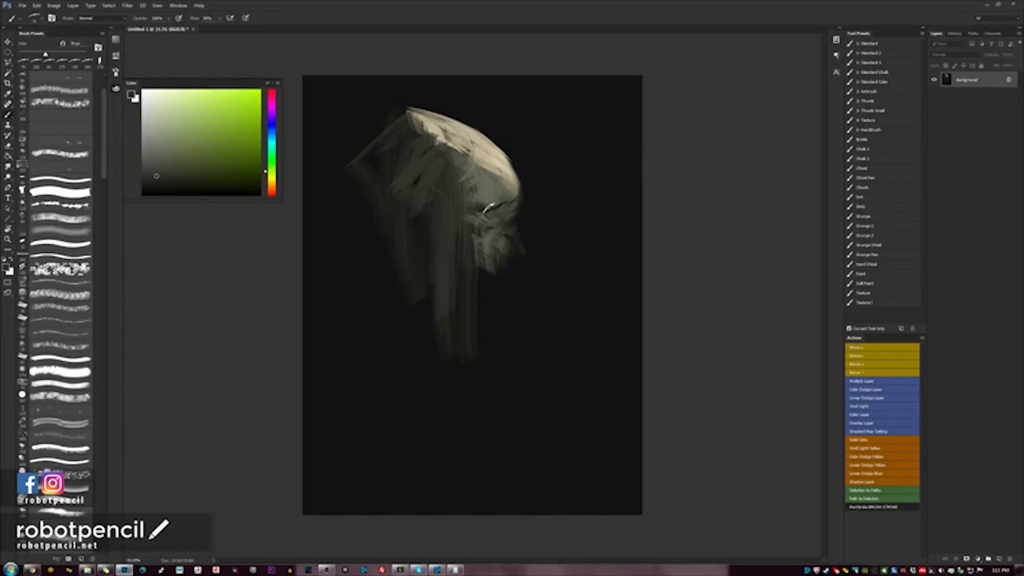
Smooth the forehead with sampled cream and grey-green tones using a larger brush, and mirror the canvas.
key(bracketright)
alt+click(482, 172)
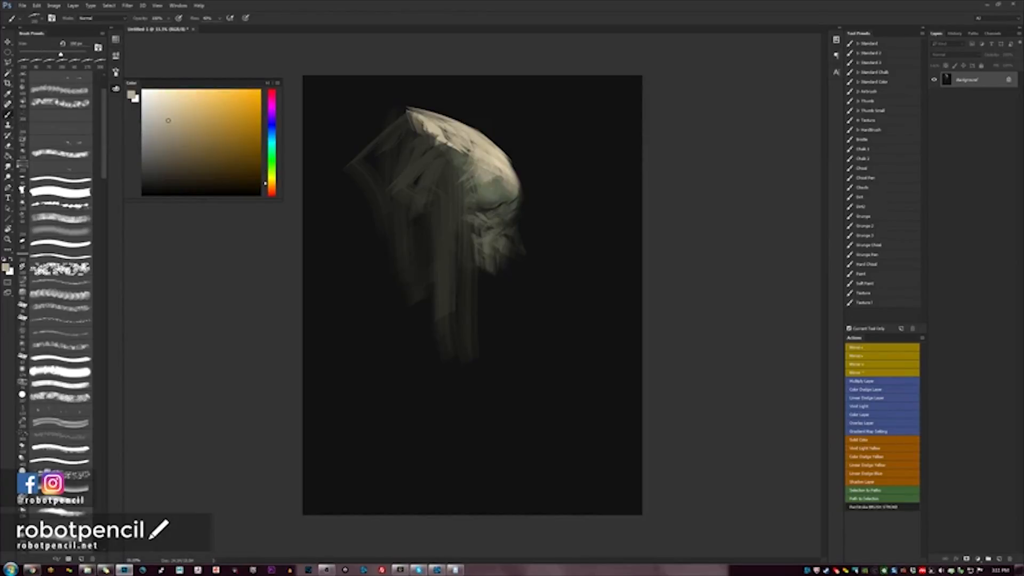
alt+click(495, 182)
alt+click(492, 185)
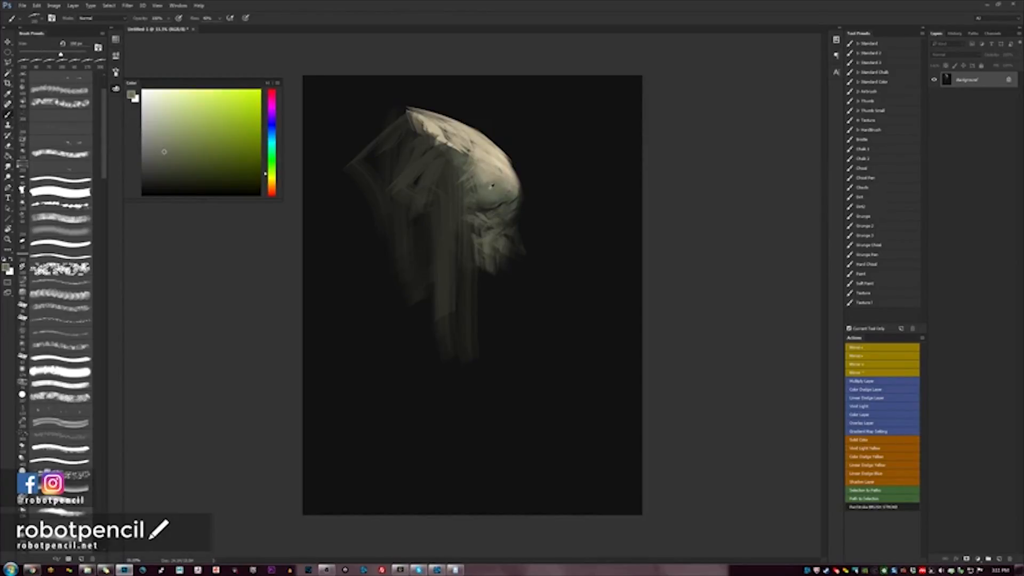
key(F1)
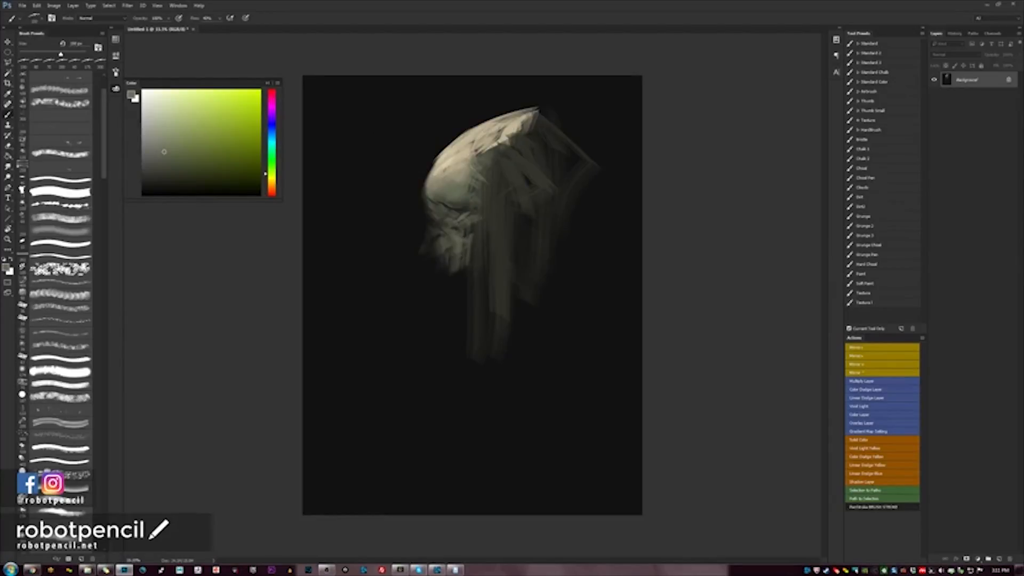
Paint a pointed snout projecting from the lower face and shape its underside, mirroring the canvas to check.
mouse_move(422, 244)
mouse_down()
mouse_move(420, 219)
mouse_move(404, 260)
mouse_up()
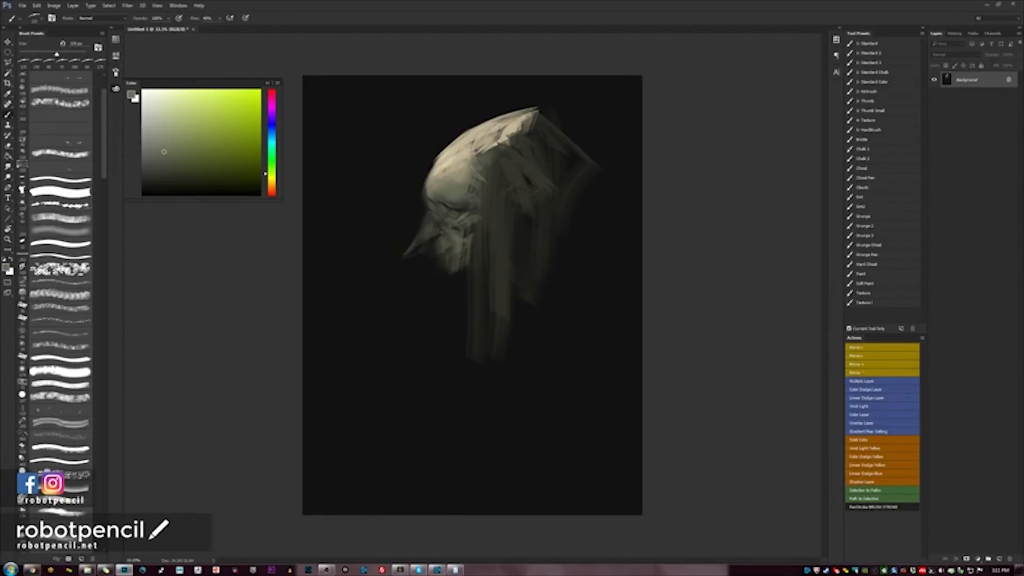
key(F1)
mouse_move(533, 260)
mouse_down()
mouse_move(488, 247)
mouse_move(482, 255)
mouse_move(500, 246)
mouse_up()
key(d)
alt+click(513, 257)
key(F2)
Carve dark accents into the snout and below the brow with a small black brush, and mirror the canvas.
key(d)
key(bracketleft)
key(bracketleft)
key(bracketleft)
key(bracketleft)
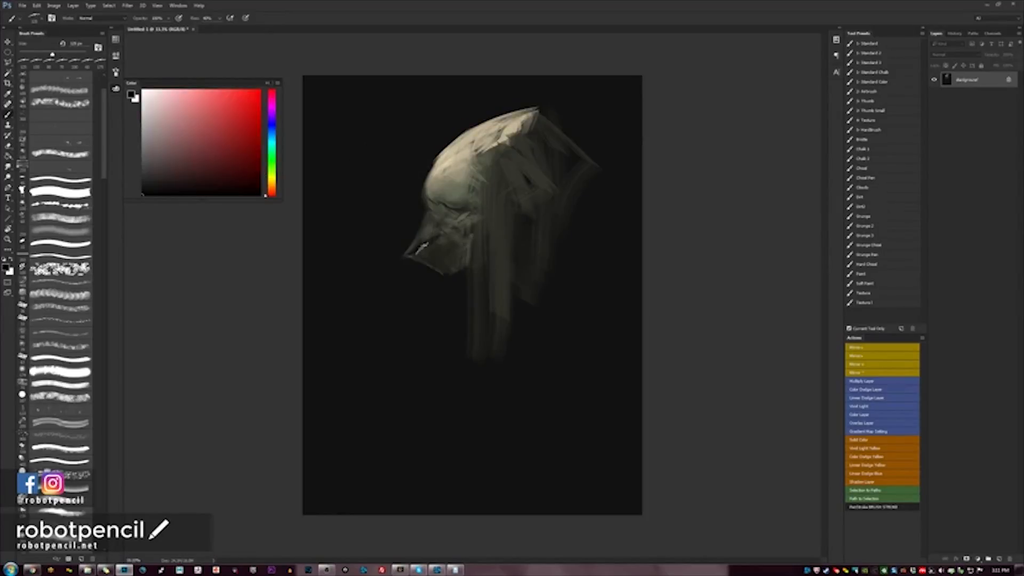
drag(448, 236, 435, 203)
key(F2)
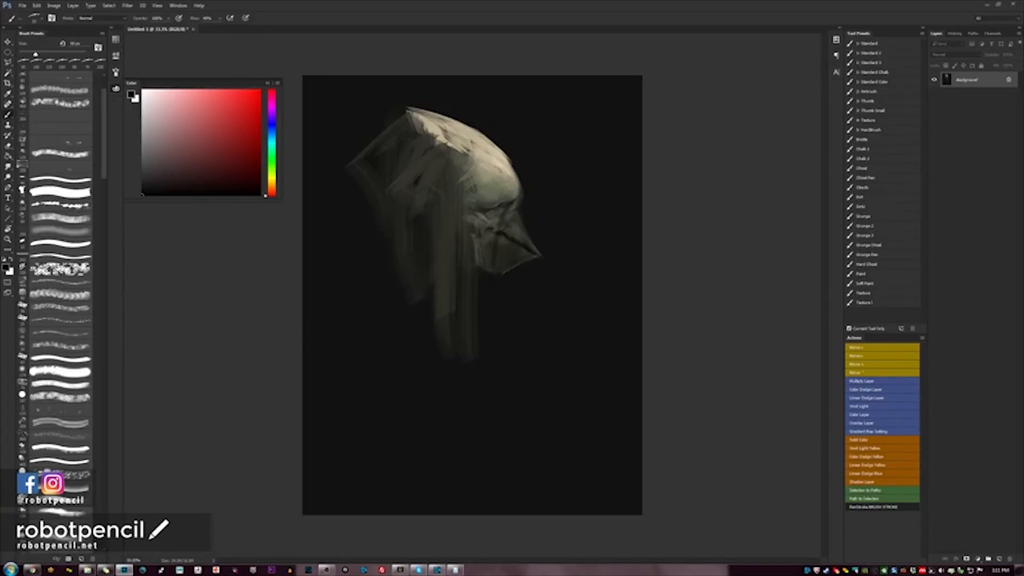
Fill out the neck and its lower edge with a sampled dark grey-green and a larger brush.
alt+click(458, 213)
key(bracketright)
key(bracketright)
key(bracketright)
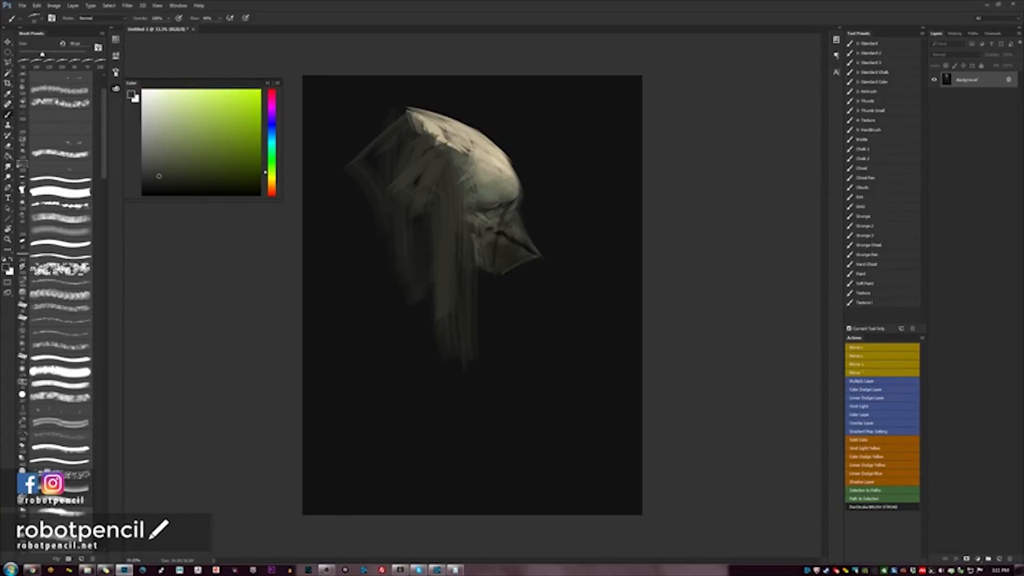
mouse_move(466, 352)
mouse_down()
mouse_move(462, 288)
mouse_move(438, 356)
mouse_up()
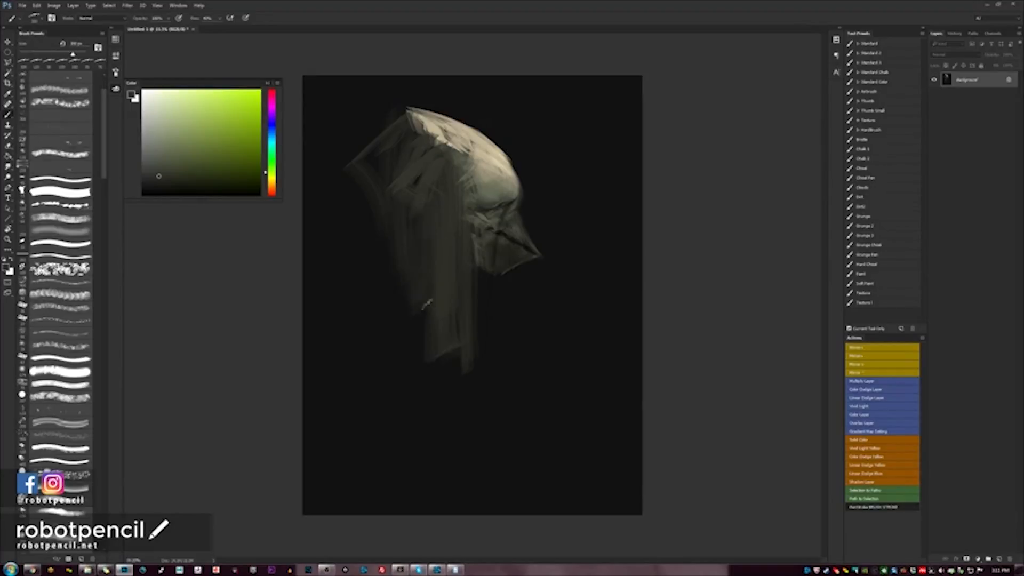
Paint subtle mid-tone details on the cheek with a sampled grey-green and a smaller brush.
alt+click(488, 222)
key(bracketleft)
key(bracketleft)
key(bracketleft)
drag(472, 229, 490, 260)
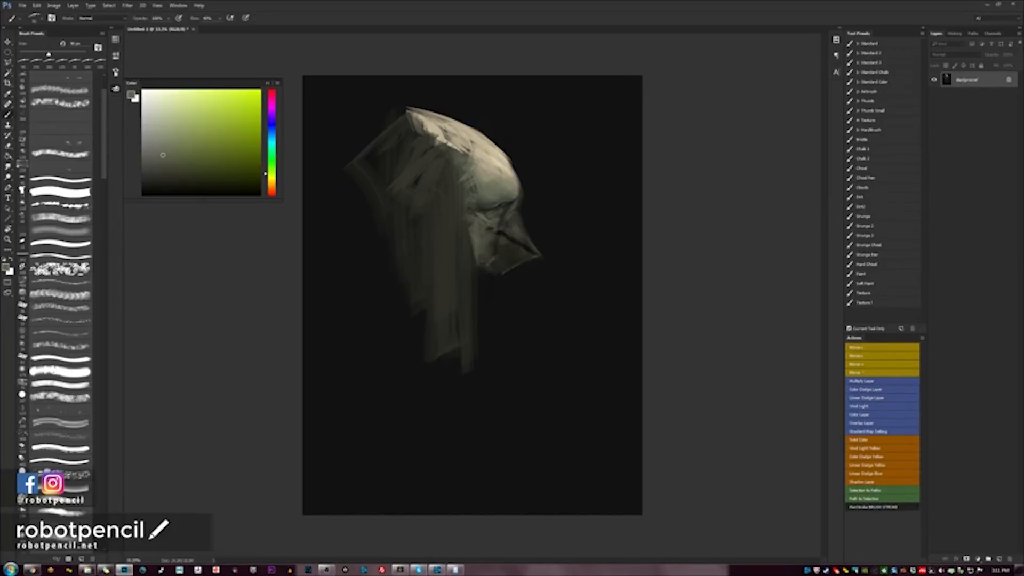
Extend the shadow tone below the jaw with a sampled dark grey-green and a larger brush.
alt+click(491, 254)
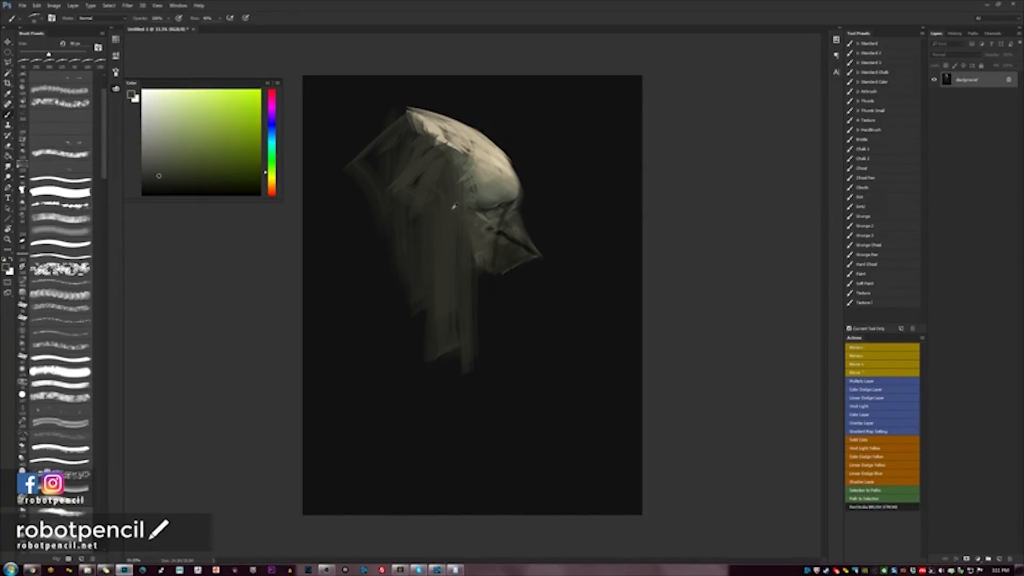
key(bracketright)
key(bracketright)
key(bracketright)
key(bracketright)
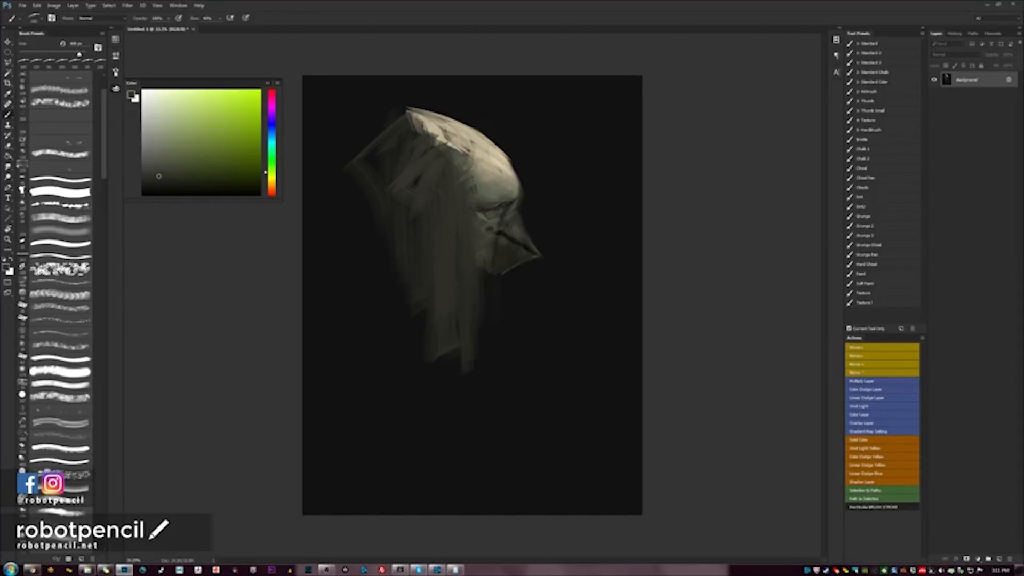
Brighten the crown and the back edge of the skull with sampled cream tones, mirroring the canvas.
alt+click(439, 123)
mouse_move(376, 119)
mouse_down()
mouse_move(367, 152)
mouse_move(401, 128)
mouse_move(435, 141)
mouse_up()
key(bracketleft)
key(bracketleft)
alt+click(427, 122)
key(F1)
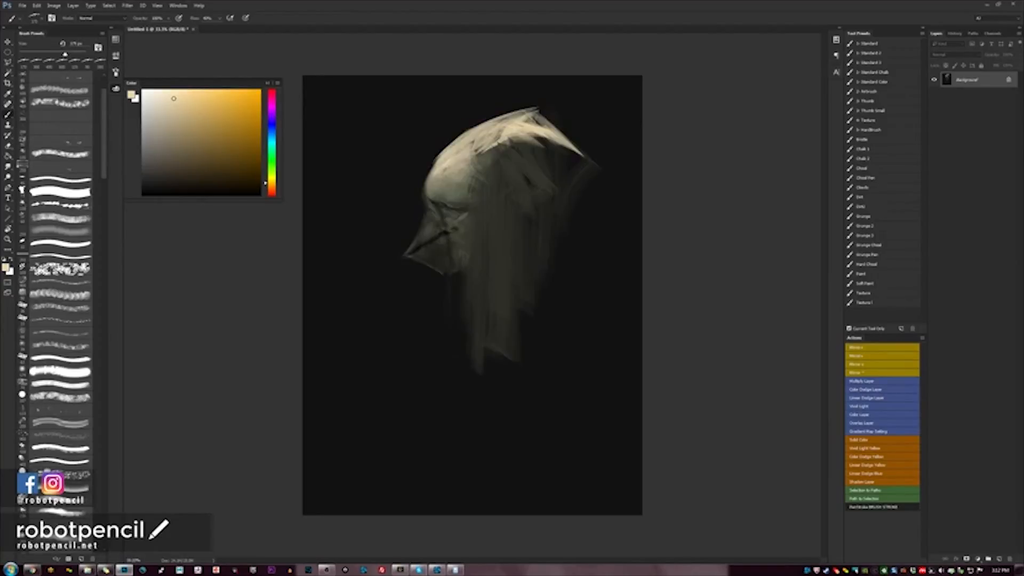
mouse_move(509, 145)
mouse_down()
mouse_move(469, 129)
mouse_move(480, 152)
mouse_move(490, 131)
mouse_move(533, 113)
mouse_up()
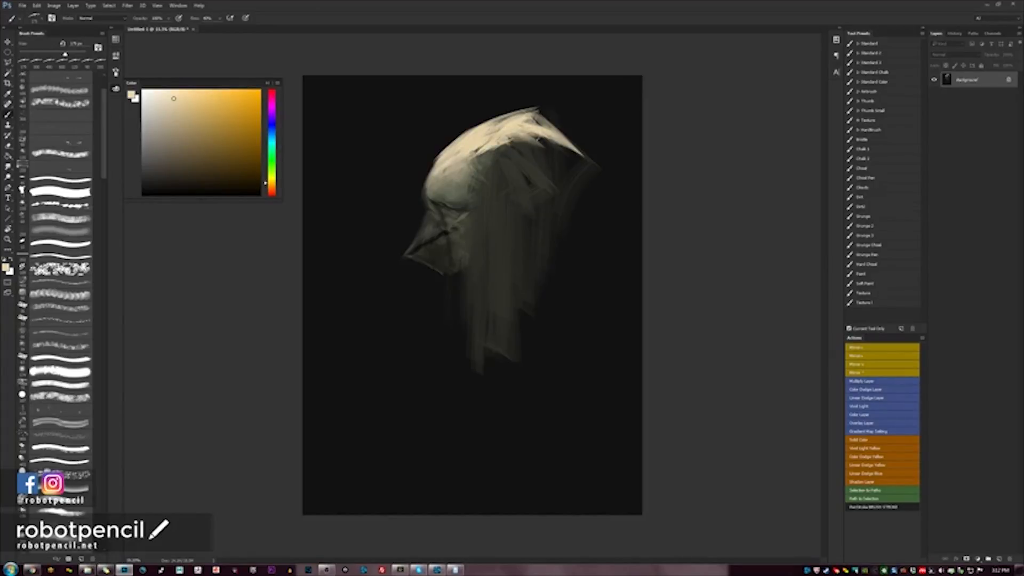
Paint over the pointed snout with a broad, blocky muzzle sloping down from the brow in sampled grey-greens.
alt+click(431, 192)
mouse_move(427, 179)
mouse_down()
mouse_move(373, 240)
mouse_move(393, 252)
mouse_move(423, 204)
mouse_move(442, 204)
mouse_move(388, 239)
mouse_move(421, 236)
mouse_move(432, 211)
mouse_move(420, 235)
mouse_move(392, 243)
mouse_move(412, 272)
mouse_move(404, 236)
mouse_move(417, 231)
mouse_move(435, 256)
mouse_move(405, 285)
mouse_move(397, 257)
mouse_move(414, 294)
mouse_move(437, 271)
mouse_move(459, 187)
mouse_move(430, 212)
mouse_move(464, 231)
mouse_up()
alt+click(437, 202)
alt+click(450, 202)
mouse_move(413, 205)
mouse_down()
mouse_move(429, 224)
mouse_move(400, 227)
mouse_move(450, 234)
mouse_move(426, 239)
mouse_up()
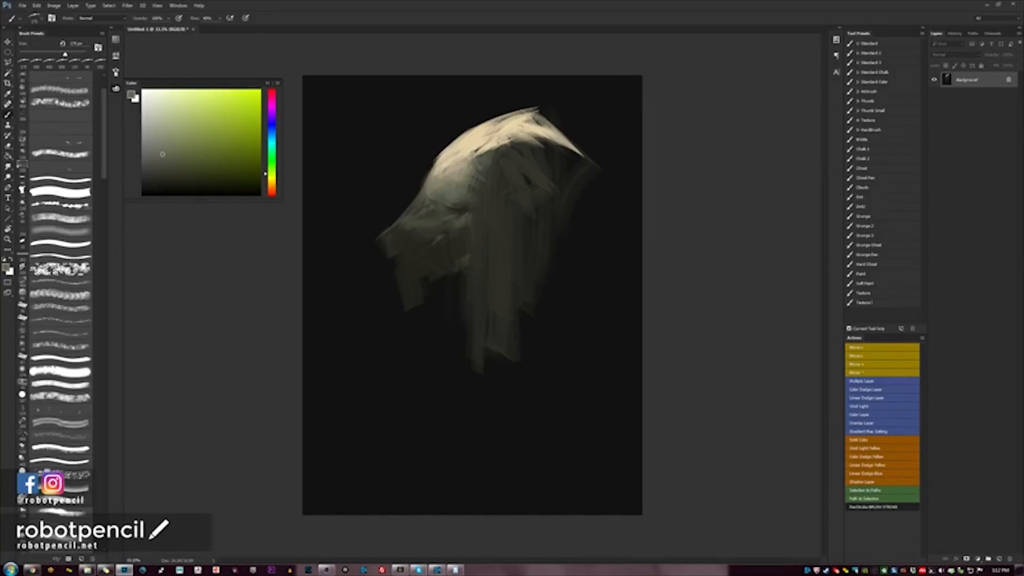
Mirror the canvas and extend the front and underside of the muzzle downward with a sampled dark grey-green.
key(F2)
alt+click(546, 255)
alt+click(554, 244)
drag(549, 258, 550, 342)
mouse_move(493, 288)
mouse_down()
mouse_move(504, 272)
mouse_move(528, 313)
mouse_up()
Carve dark accents into the side of the muzzle with a smaller black brush.
key(d)
key(bracketleft)
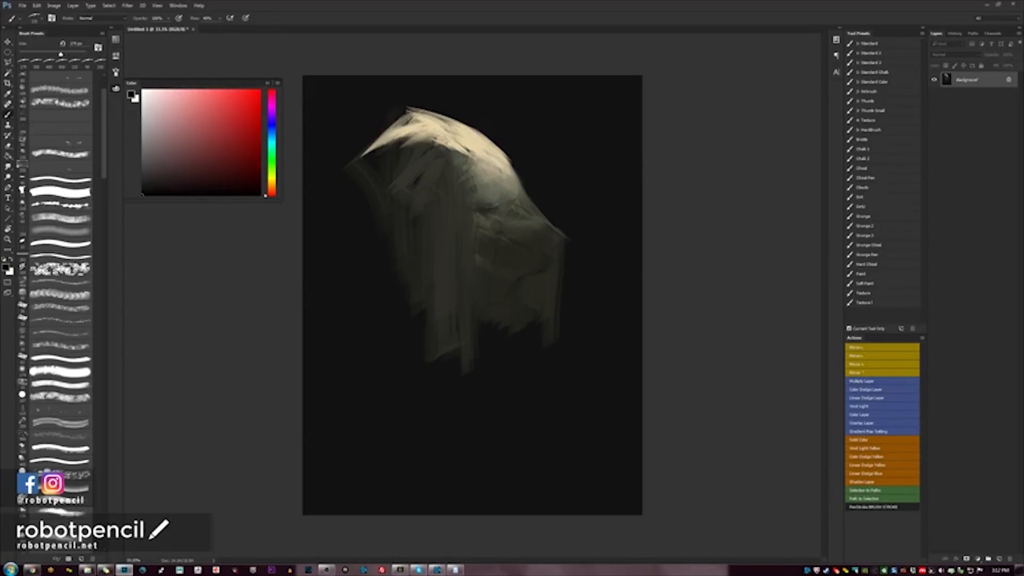
key(bracketleft)
key(bracketleft)
drag(483, 279, 482, 288)
Round out the back of the head with curved, hanging strokes in a sampled dark grey-green.
alt+click(397, 151)
mouse_move(346, 168)
mouse_down()
mouse_move(338, 213)
mouse_move(347, 192)
mouse_move(373, 229)
mouse_move(366, 308)
mouse_up()
key(bracketright)
key(bracketright)
key(bracketleft)
key(bracketleft)
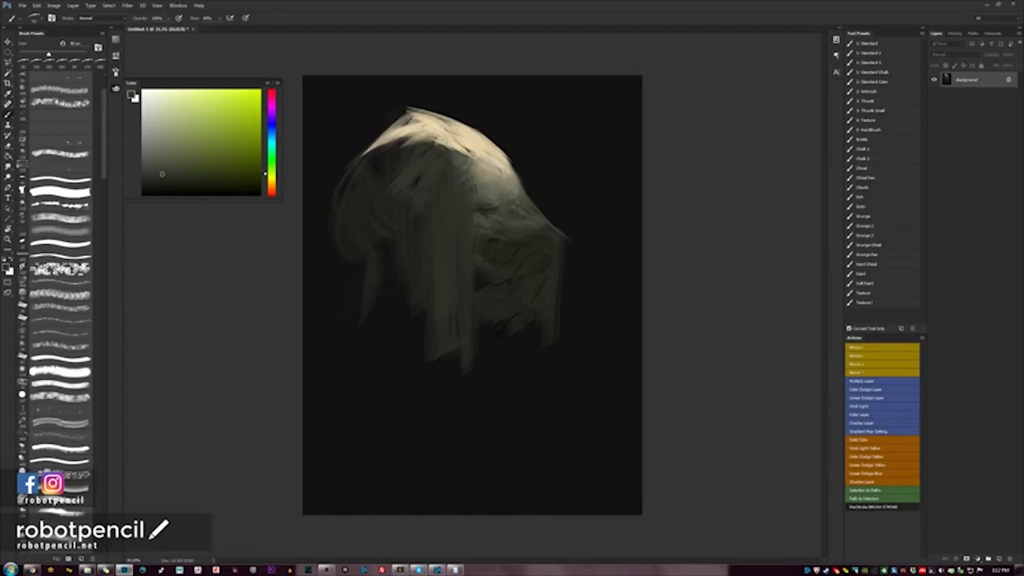
Tone down the bright crown with a sampled mid grey and a larger brush, and mirror the canvas.
alt+click(384, 136)
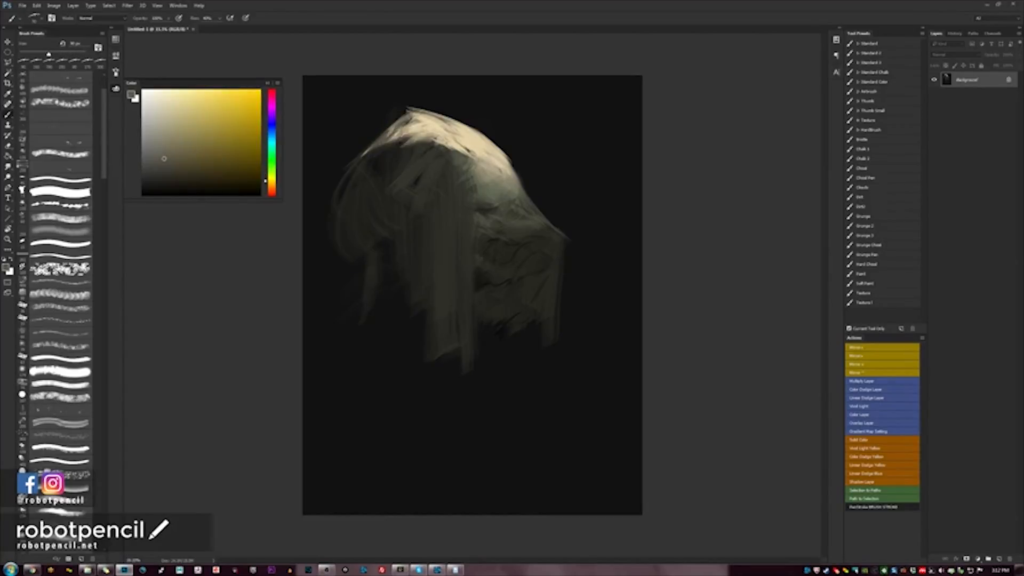
key(bracketright)
mouse_move(421, 150)
mouse_down()
mouse_move(431, 143)
mouse_move(405, 128)
mouse_move(456, 136)
mouse_move(448, 146)
mouse_move(472, 142)
mouse_move(496, 175)
mouse_up()
key(bracketright)
drag(467, 136, 508, 177)
key(F2)
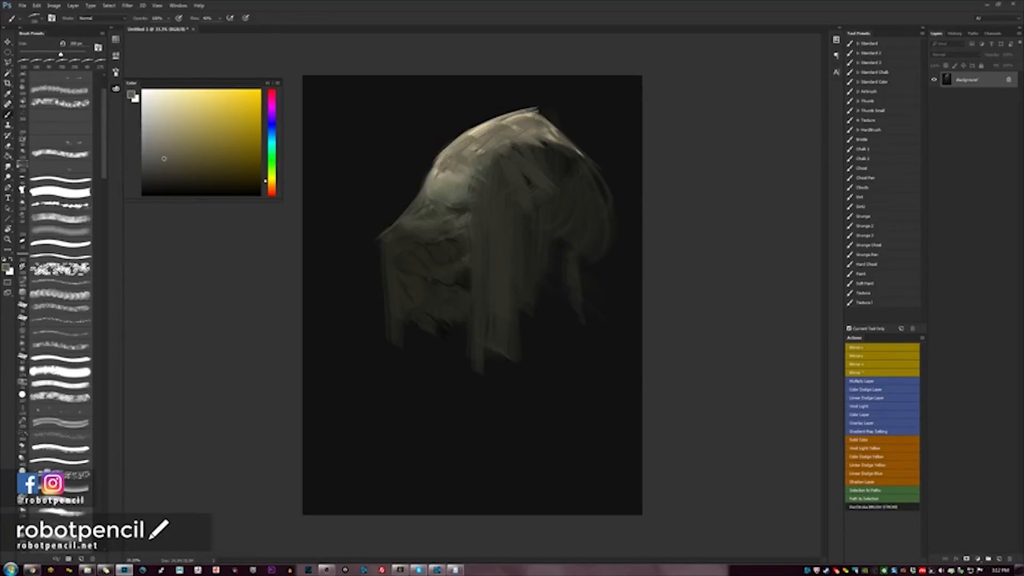
Even out the crown with sampled tones, darken the area beneath its rim, and mirror the canvas.
alt+click(442, 168)
mouse_move(464, 176)
mouse_down()
mouse_move(487, 152)
mouse_move(458, 147)
mouse_move(525, 128)
mouse_move(485, 185)
mouse_move(469, 172)
mouse_move(474, 181)
mouse_up()
alt+click(483, 184)
key(d)
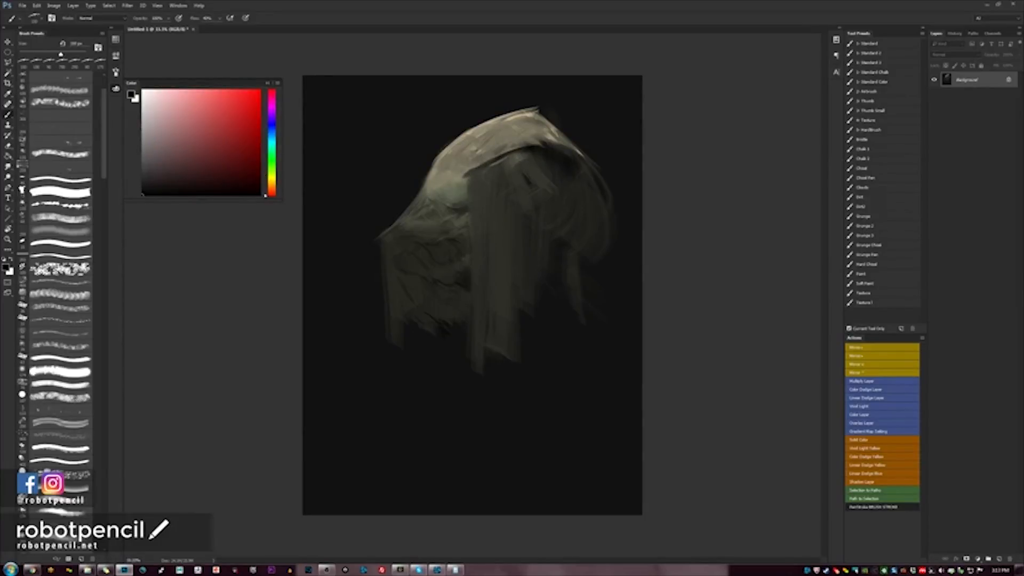
key(F1)
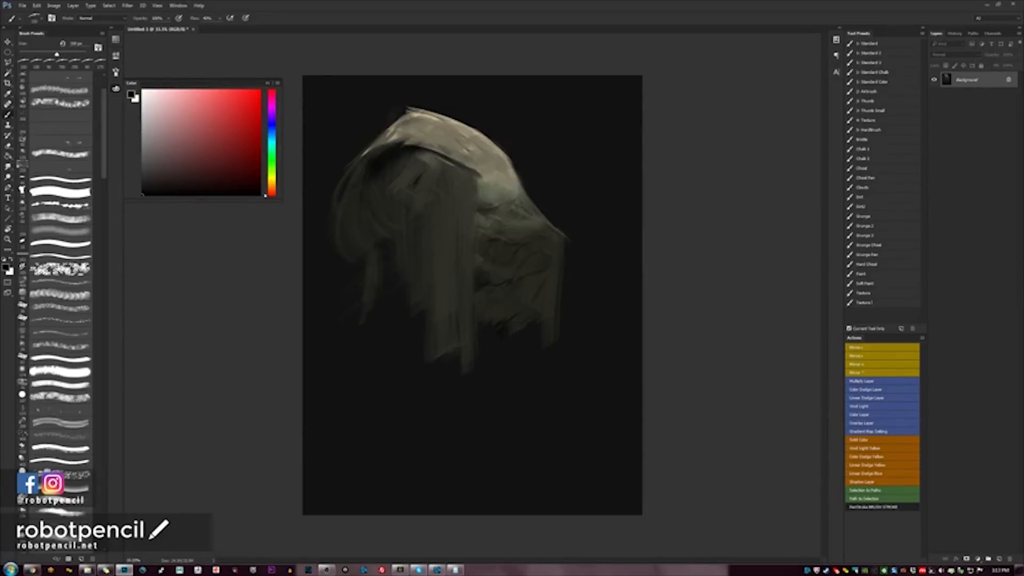
Shrink the brush, set its Shape Dynamics minimum diameter to 0%, and raise the Transfer minimum opacity slightly.
key(bracketleft)
key(bracketleft)
key(bracketleft)
key(bracketleft)
key(F5)
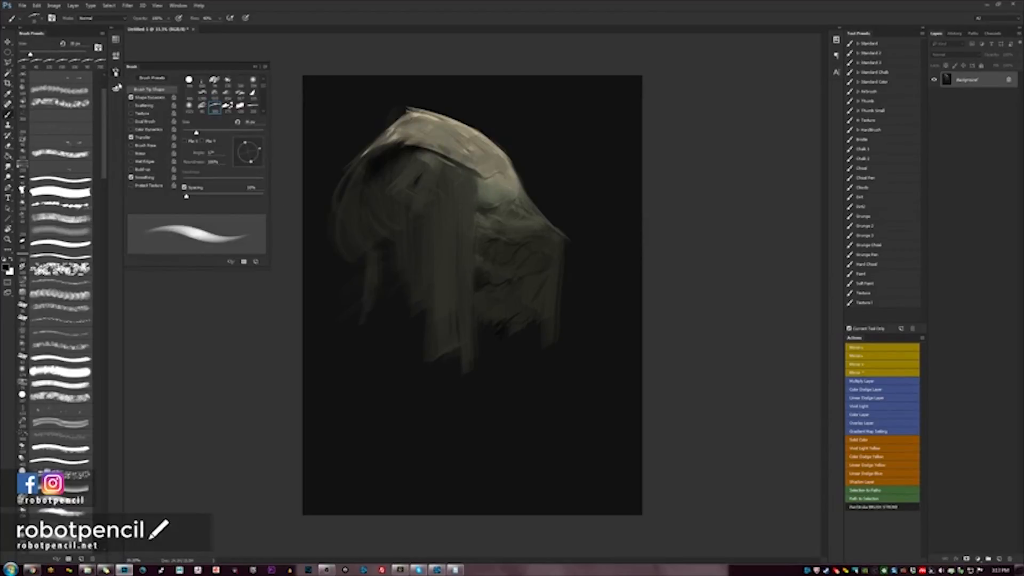
click(164, 99)
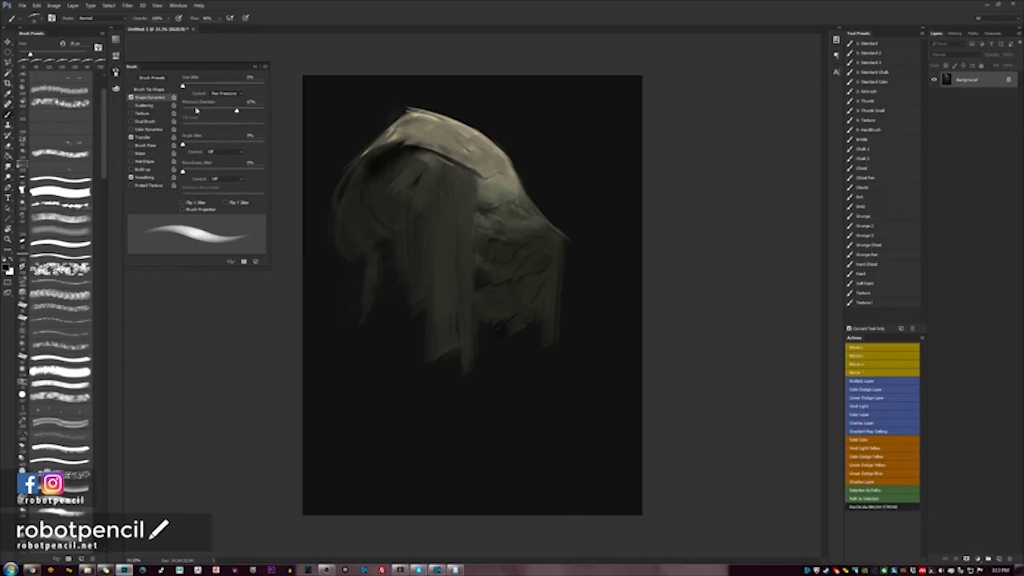
drag(236, 110, 188, 110)
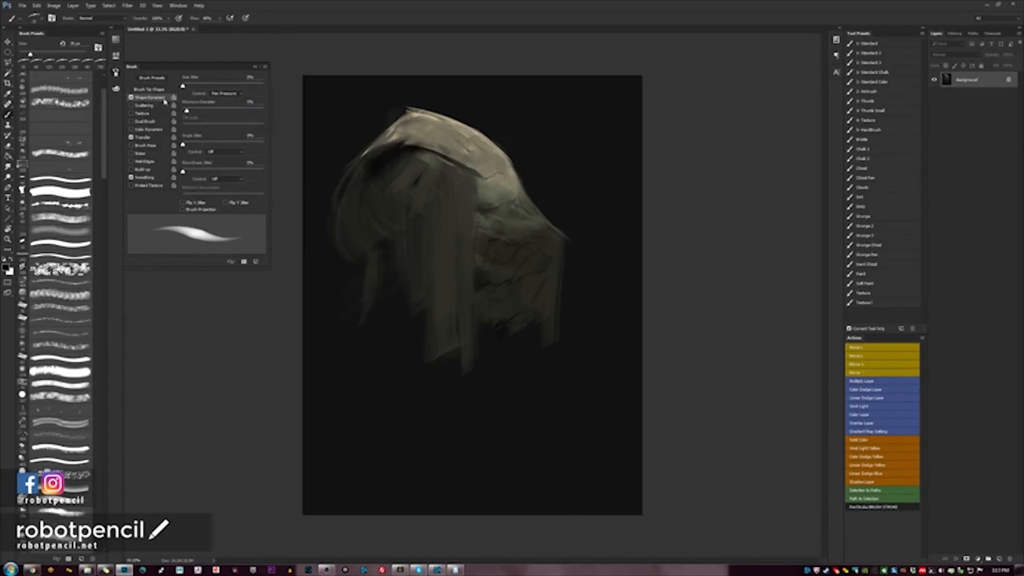
click(154, 136)
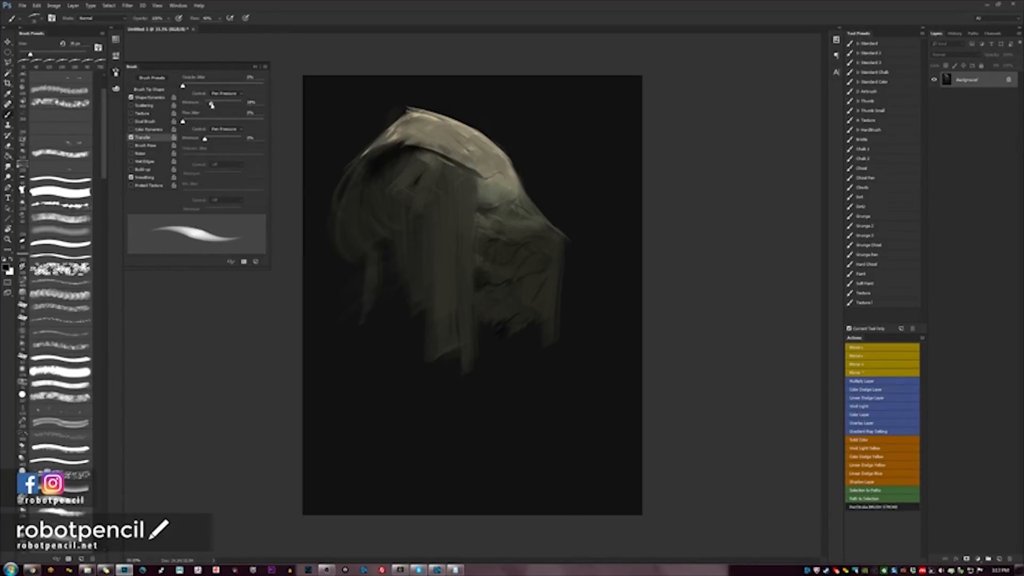
drag(212, 105, 216, 105)
click(116, 72)
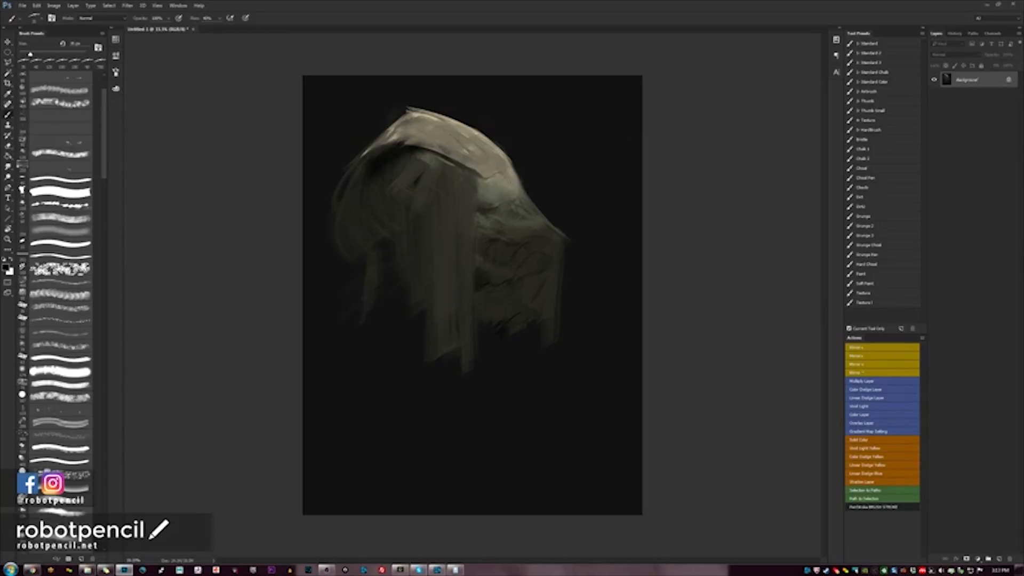
Mirror the canvas and smooth the front of the crown with a slightly larger brush.
key(F1)
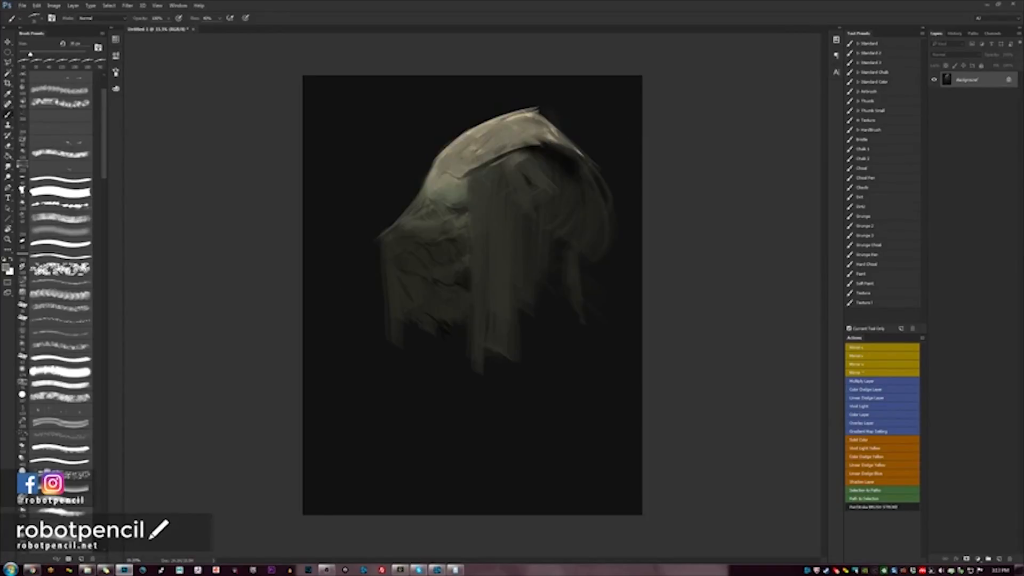
key(bracketright)
key(bracketright)
key(bracketright)
drag(444, 156, 458, 138)
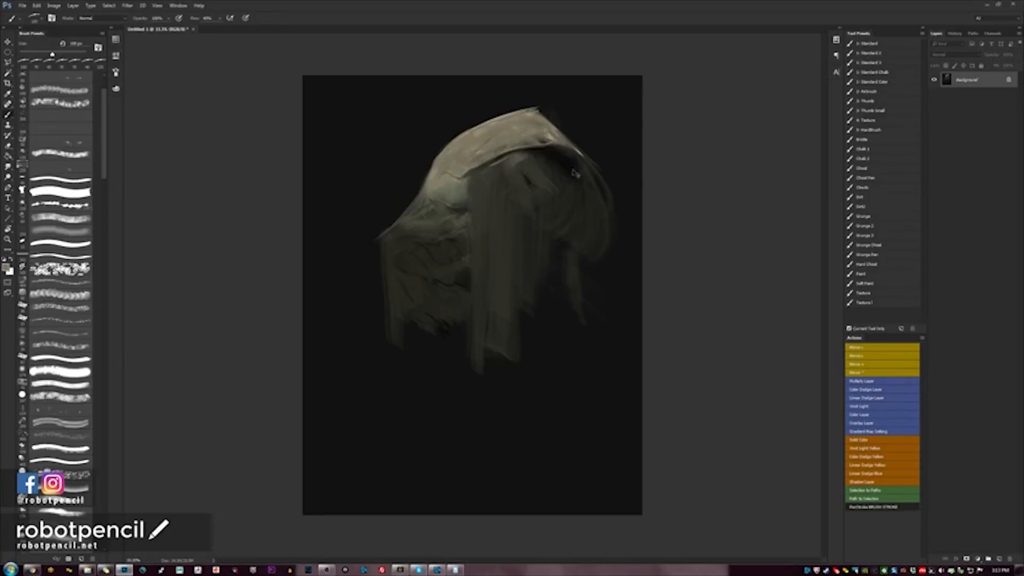
key(F1)
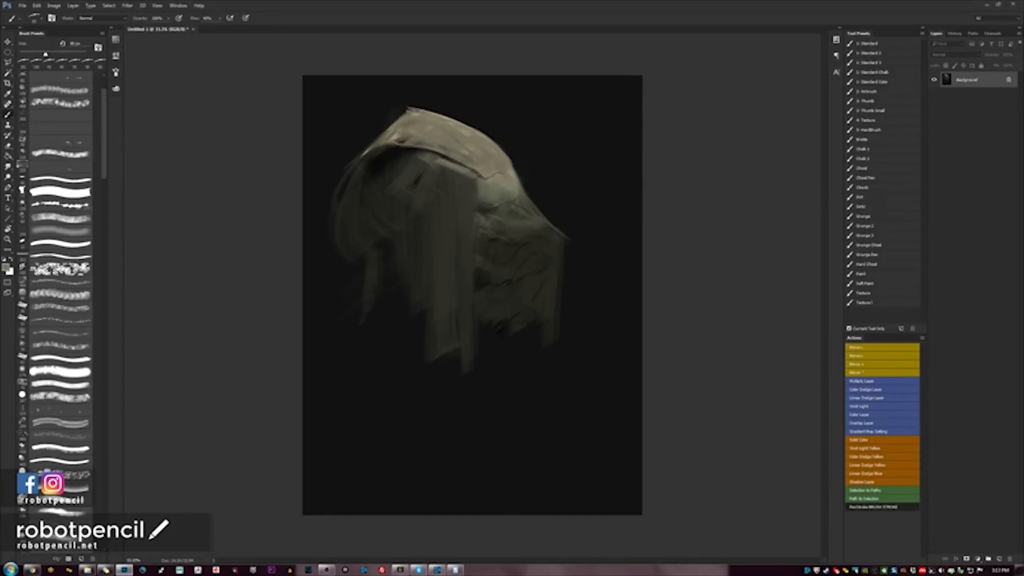
Paint skin folds beneath the crown's rim and a dark accent behind the muzzle, mirroring the canvas to check.
mouse_move(453, 163)
mouse_down()
mouse_move(475, 177)
mouse_move(431, 176)
mouse_move(478, 186)
mouse_up()
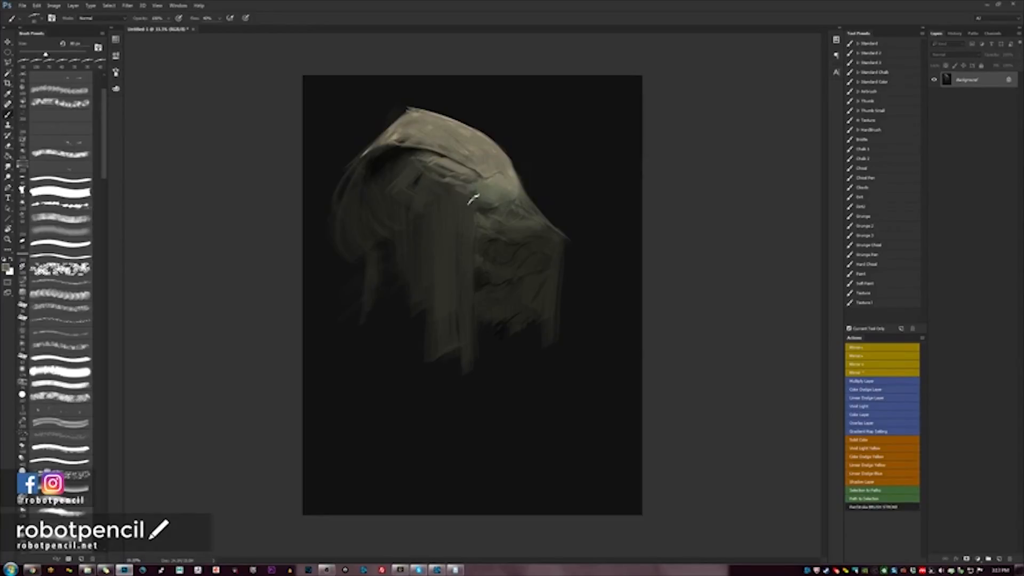
key(F1)
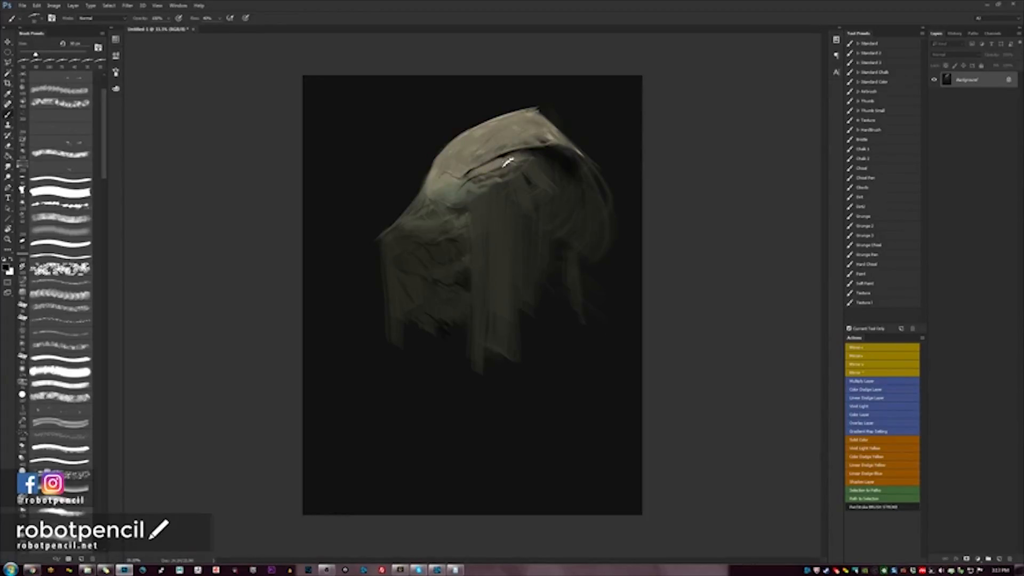
key(F2)
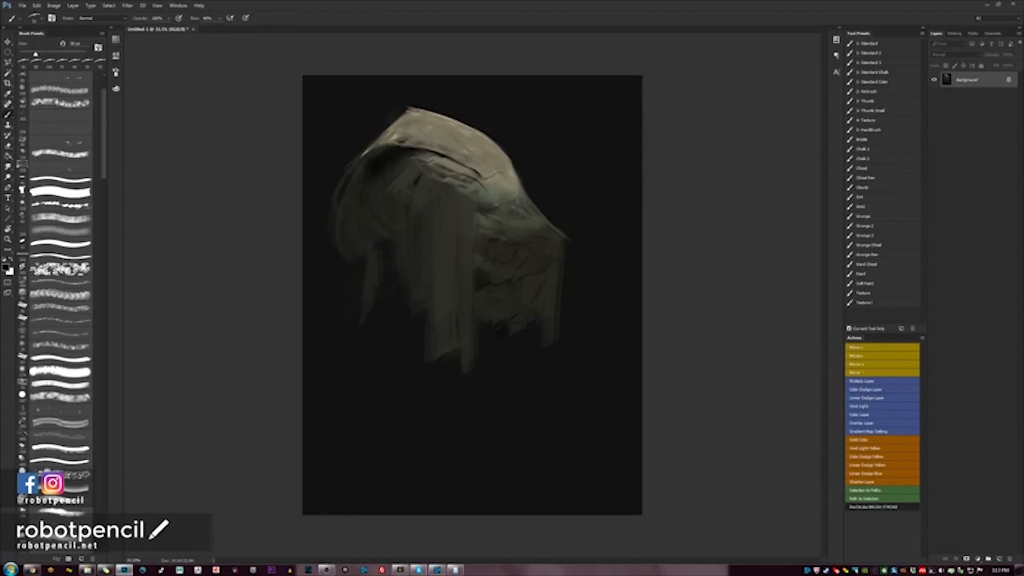
drag(480, 212, 481, 226)
Square off the front of the muzzle with a larger brush and cut a notch between brow and muzzle.
key(bracketright)
key(bracketright)
key(bracketright)
key(bracketright)
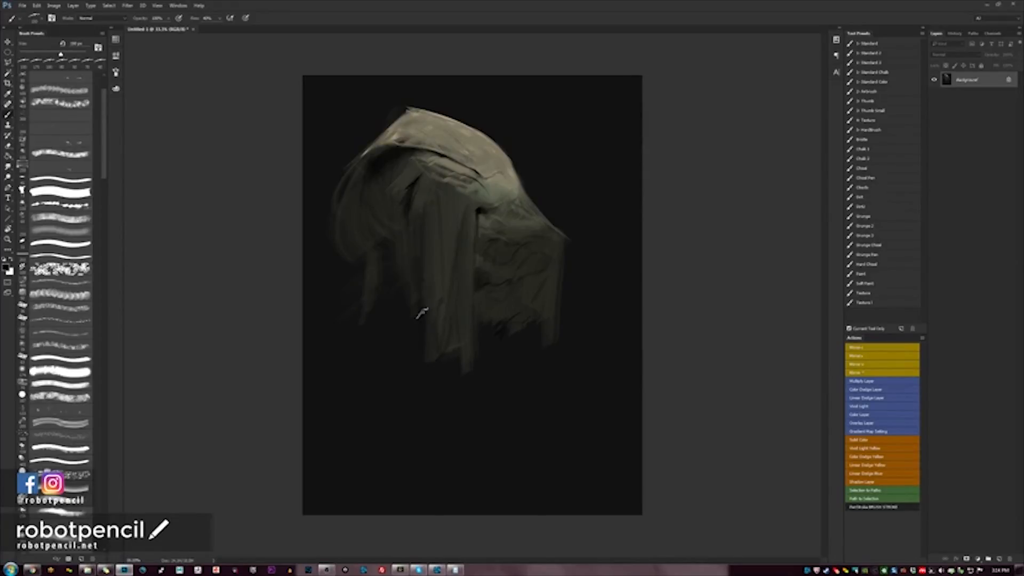
drag(569, 234, 557, 318)
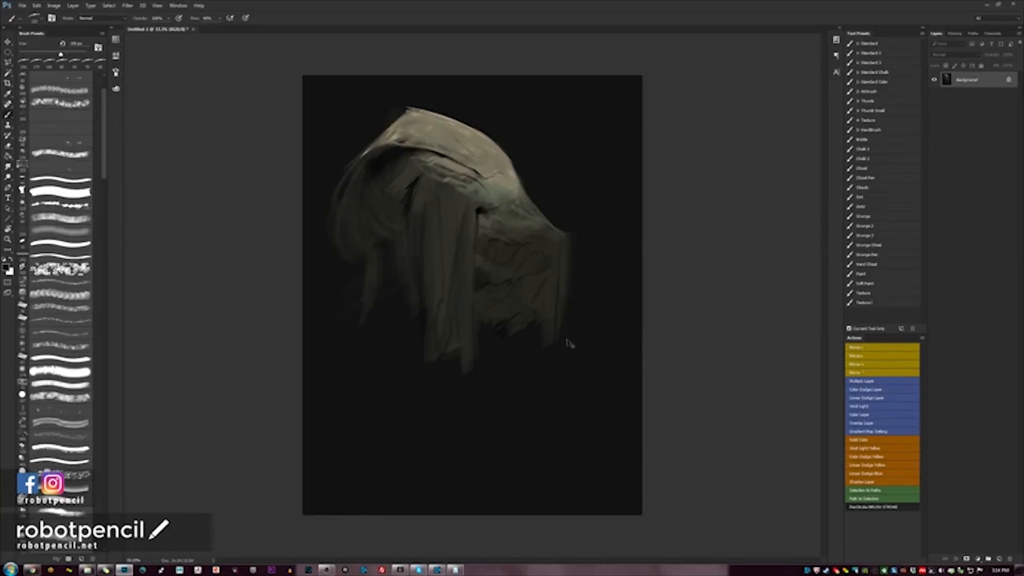
key(F1)
mouse_move(402, 189)
mouse_down()
mouse_move(418, 209)
mouse_move(377, 217)
mouse_move(377, 228)
mouse_up()
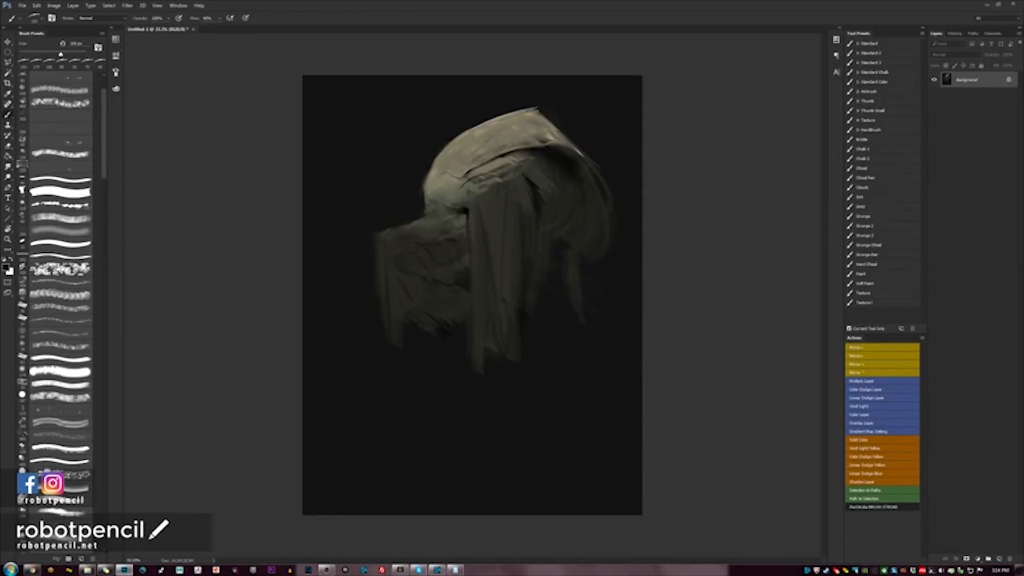
Soften the notch between brow and muzzle with a smaller brush, mirroring the canvas to check.
key(F1)
key(bracketleft)
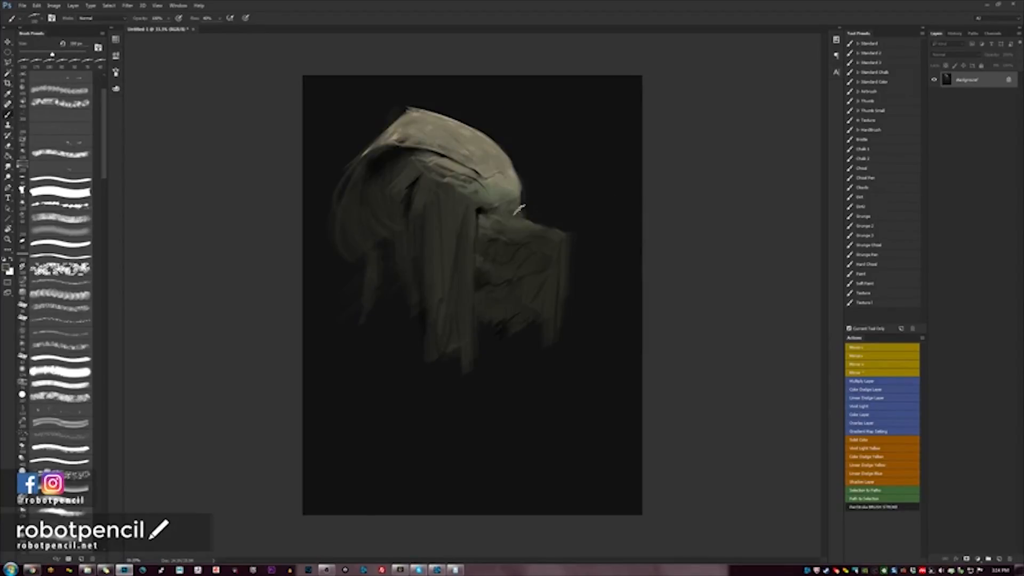
drag(520, 213, 567, 236)
key(F1)
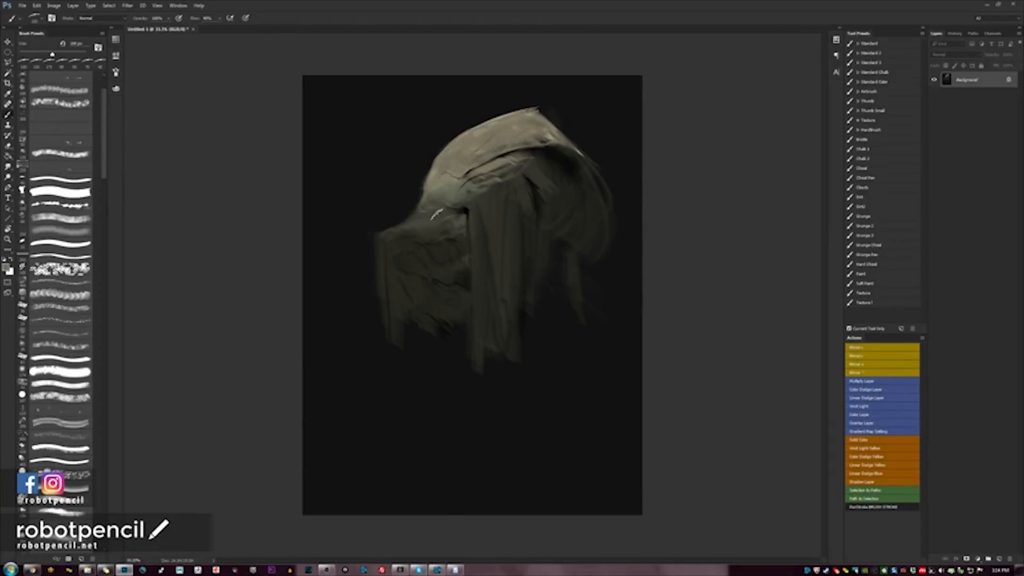
Add fine creases beneath the brow with a small brush and sample a grey-green from the brow.
key(bracketleft)
key(d)
key(ctrl+shift+h)
alt+click(499, 190)
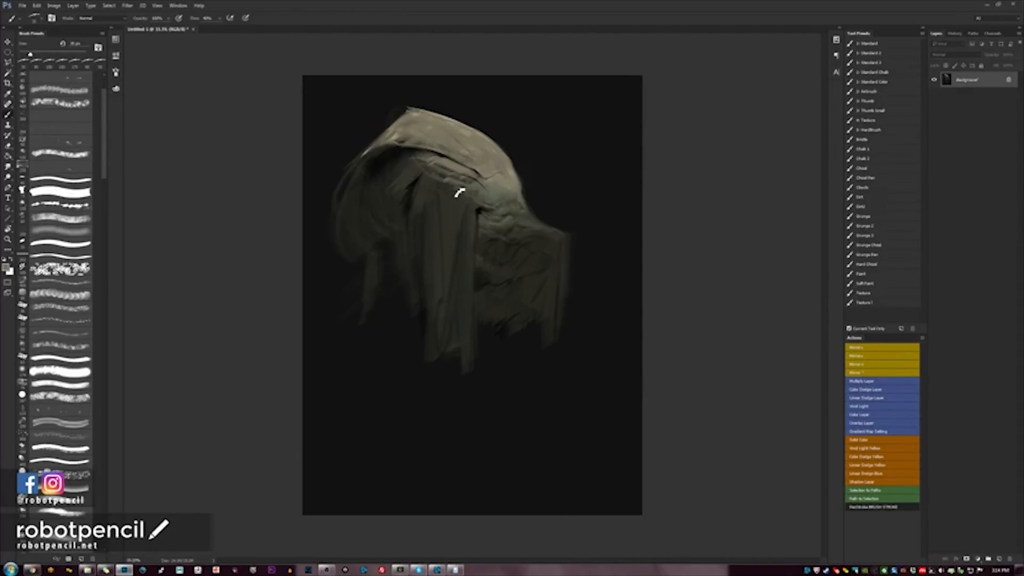
Mirror the canvas to deepen the dark creases under the head's brim, mirror it back and darken the hanging strip's edge.
alt+click(478, 209)
key(F1)
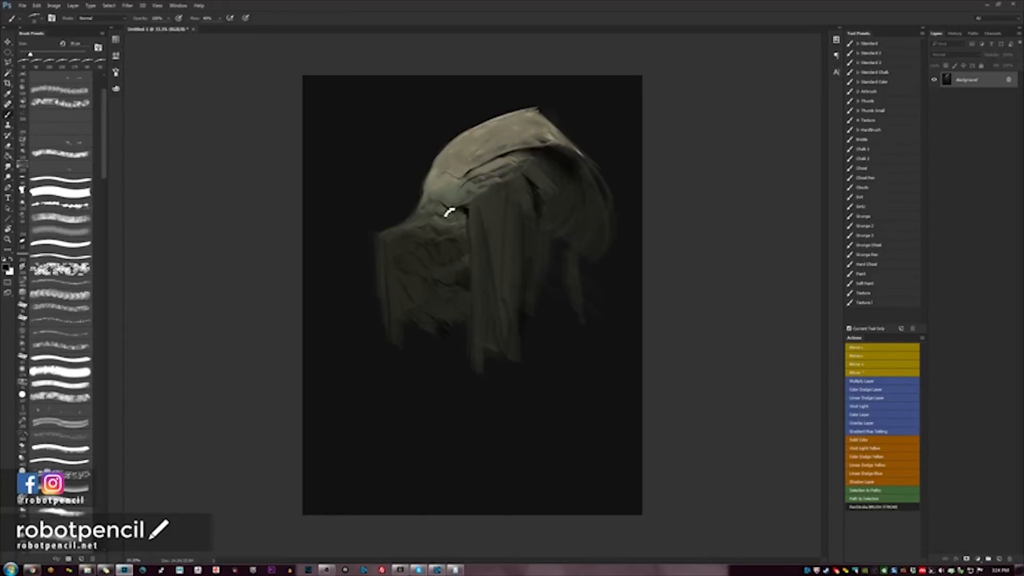
key(])
key(])
mouse_move(491, 196)
mouse_down()
mouse_move(500, 190)
mouse_move(483, 198)
mouse_move(480, 216)
mouse_move(468, 211)
mouse_up()
key(])
key(])
key(])
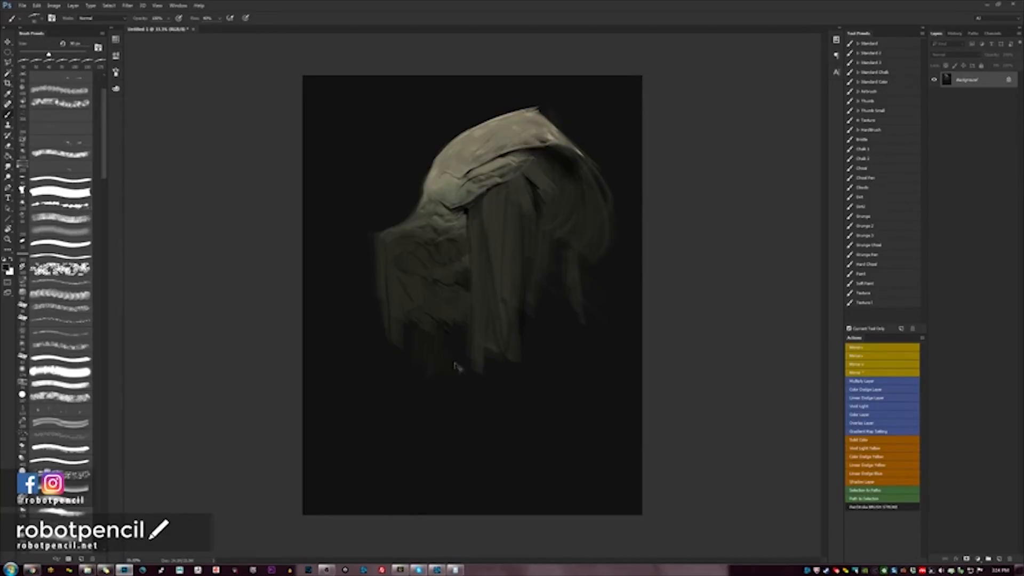
key(F1)
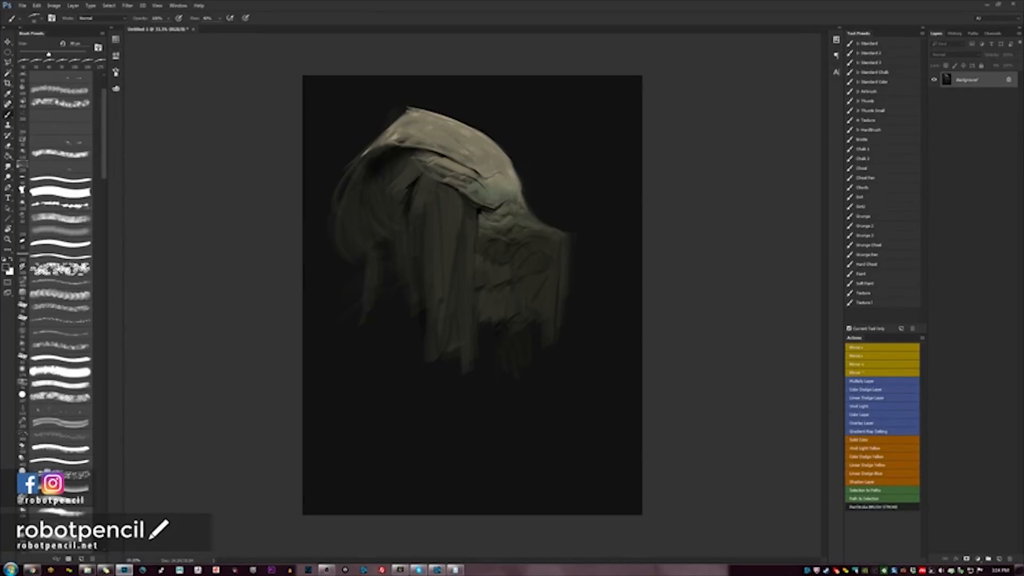
drag(474, 228, 476, 345)
Undock and expand the Color panel, placing it beside the upper part of the canvas.
drag(116, 89, 626, 84)
click(627, 84)
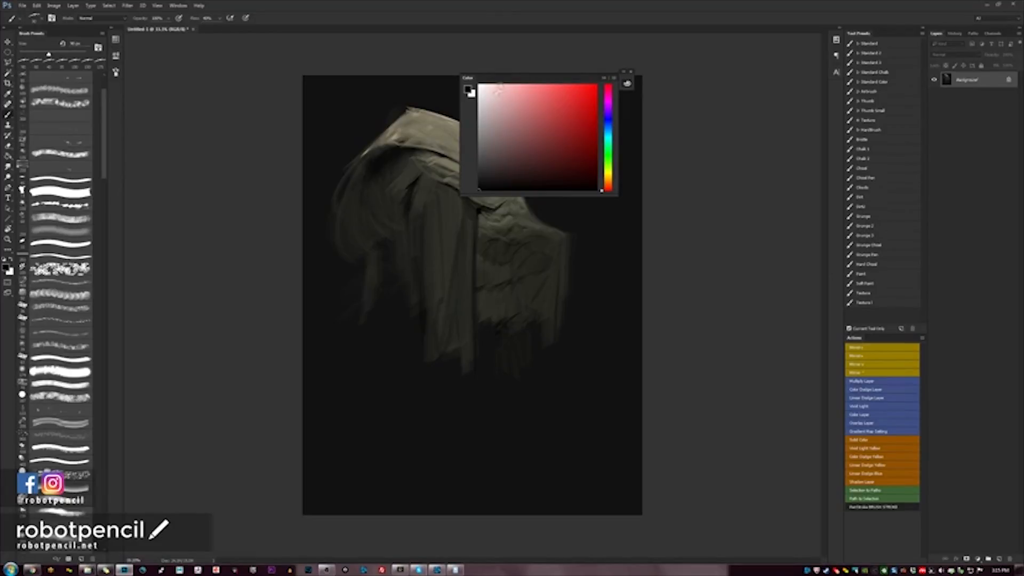
drag(468, 86, 654, 64)
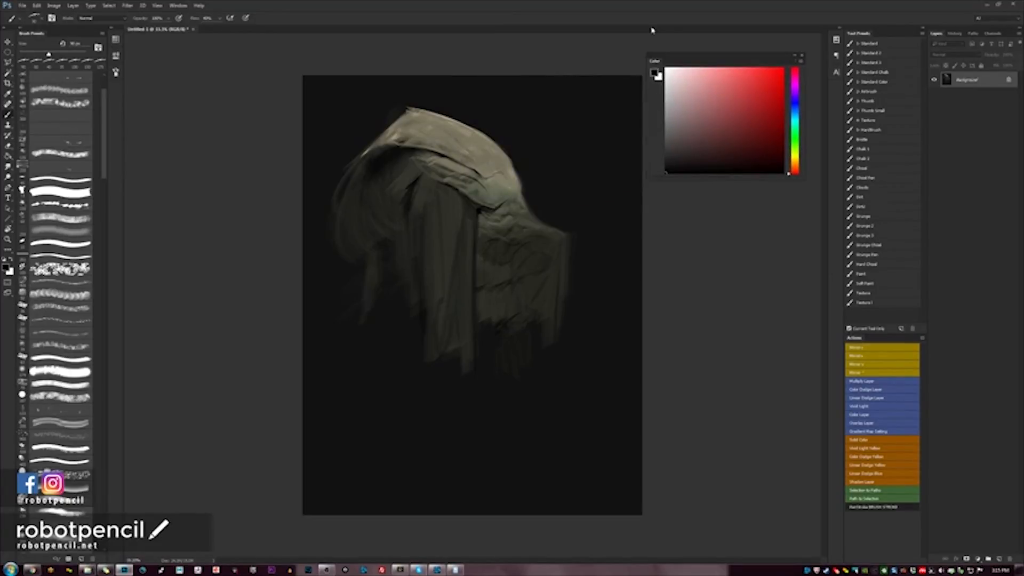
Choose a dark red and paint vertical red streaks down the central hanging strip beside the textured block.
mouse_move(721, 111)
mouse_down()
mouse_move(761, 134)
mouse_move(742, 150)
mouse_move(758, 153)
mouse_up()
mouse_move(475, 212)
mouse_down()
mouse_move(464, 336)
mouse_move(471, 234)
mouse_up()
alt+click(471, 230)
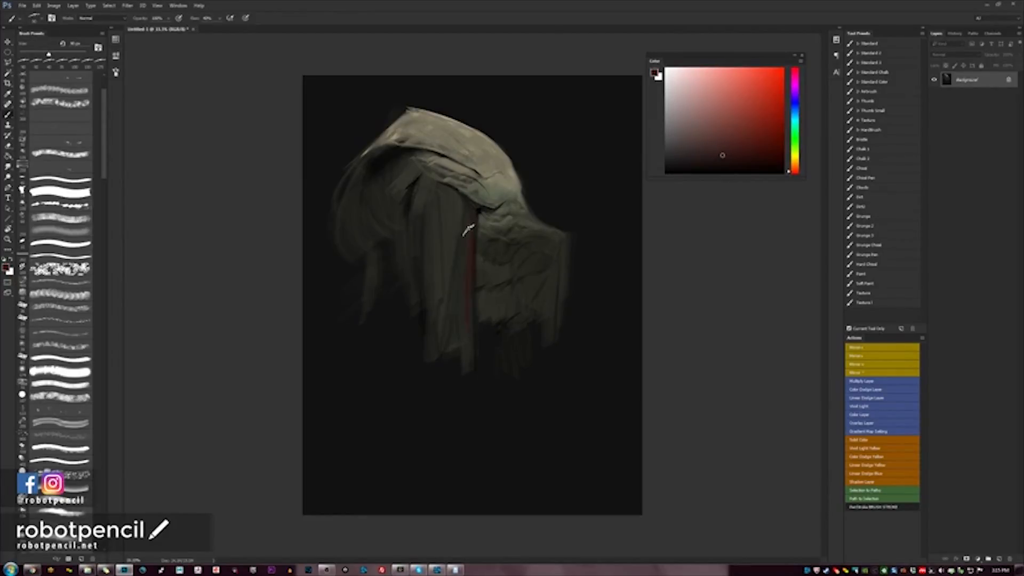
drag(464, 272, 464, 320)
mouse_move(468, 213)
mouse_down()
mouse_move(469, 363)
mouse_move(464, 300)
mouse_move(429, 322)
mouse_move(422, 294)
mouse_move(424, 334)
mouse_up()
Sample dark greens from the painting and brush loose strands at the back of the head, trailing down toward the canvas's lower edge.
alt+click(409, 181)
key(bracketleft)
key(bracketleft)
key(bracketleft)
key(bracketleft)
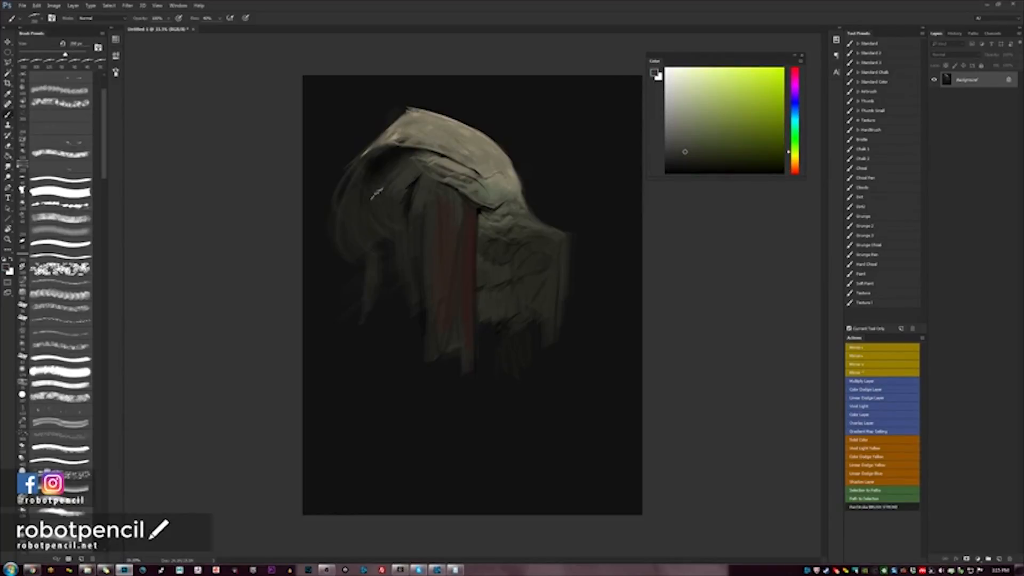
key(bracketright)
key(bracketright)
key(bracketright)
key(bracketright)
alt+click(405, 259)
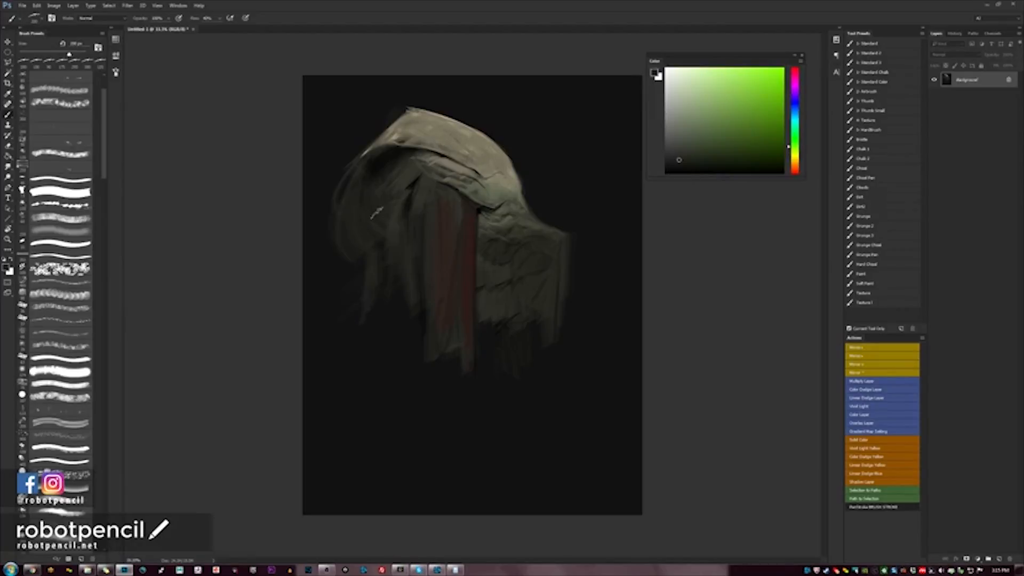
mouse_move(355, 166)
mouse_down()
mouse_move(332, 213)
mouse_move(344, 256)
mouse_move(363, 261)
mouse_move(356, 290)
mouse_move(368, 314)
mouse_move(365, 267)
mouse_move(328, 355)
mouse_move(340, 374)
mouse_up()
Sample the reddish brown and add red strands among the hanging hair and below the central strip.
alt+click(435, 207)
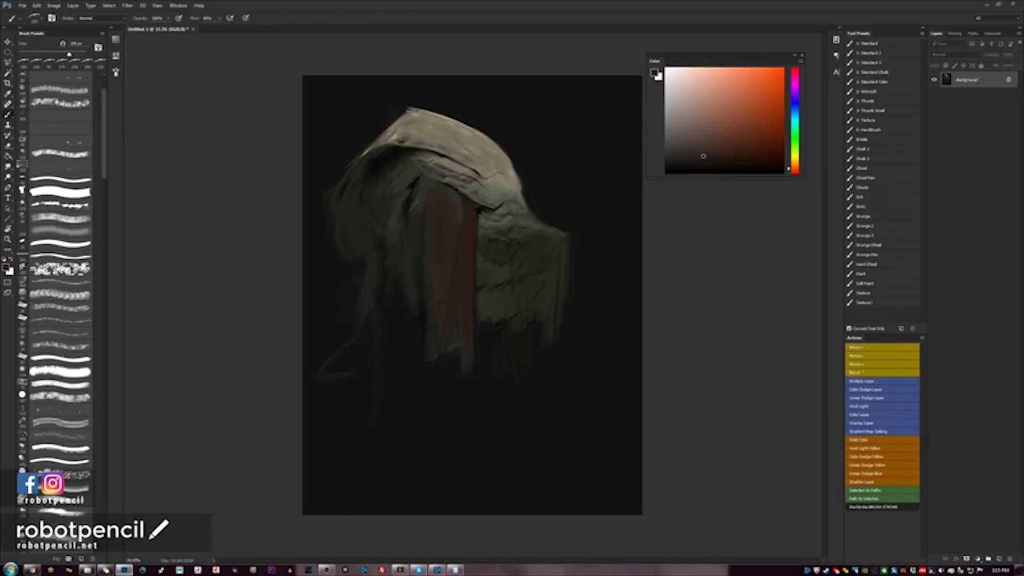
mouse_move(390, 190)
mouse_down()
mouse_move(397, 182)
mouse_move(388, 205)
mouse_move(380, 197)
mouse_up()
mouse_move(412, 334)
mouse_down()
mouse_move(411, 320)
mouse_move(406, 334)
mouse_up()
mouse_move(469, 297)
mouse_down()
mouse_move(485, 391)
mouse_move(502, 378)
mouse_move(453, 371)
mouse_move(471, 389)
mouse_move(506, 345)
mouse_move(467, 391)
mouse_up()
Sample dark olive tones and extend the textured block's ragged lower edge further down.
alt+click(494, 326)
alt+click(500, 315)
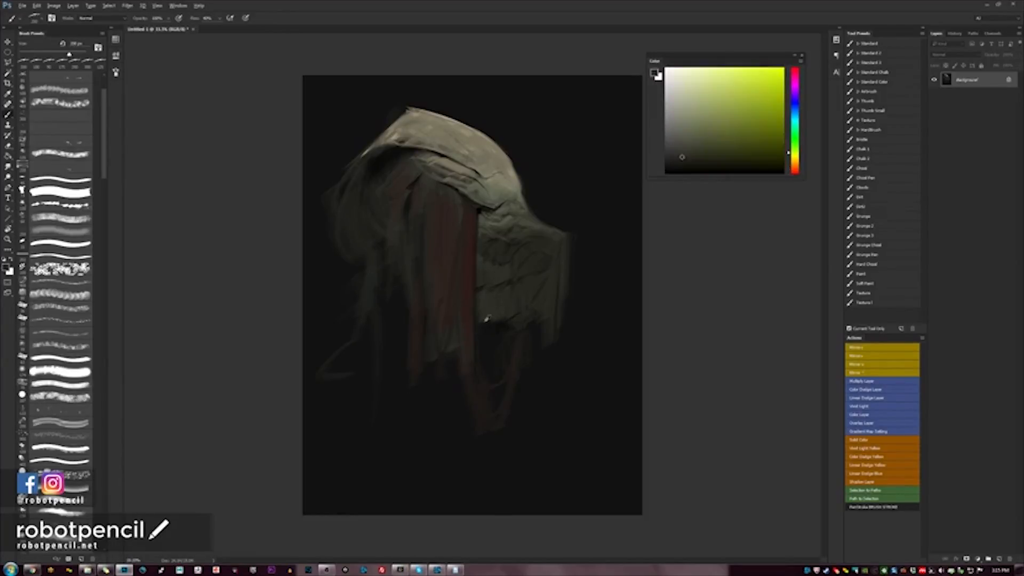
alt+click(487, 318)
alt+click(483, 336)
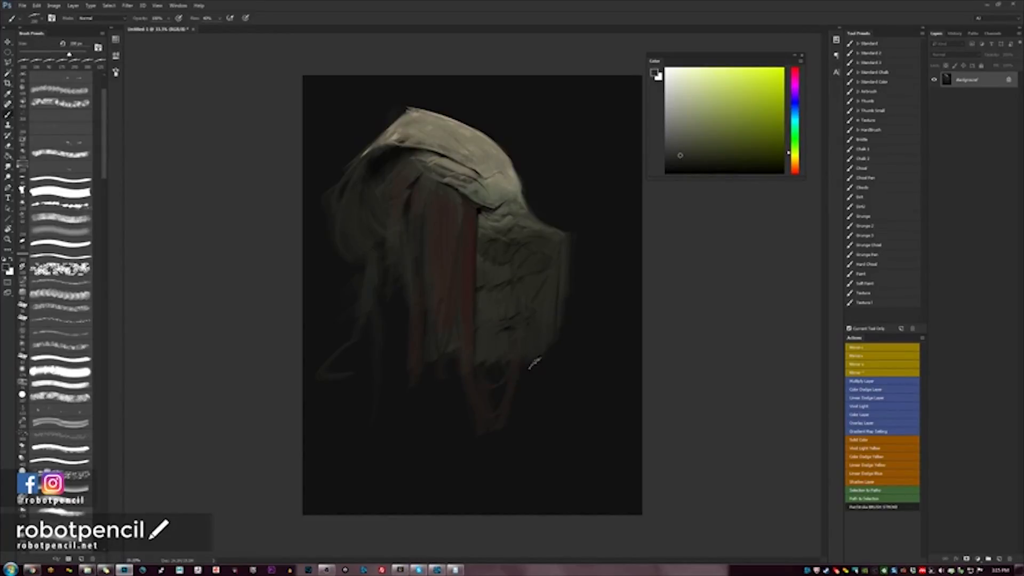
Mirror the canvas, refine the textured block's cracks and outer edge with black and sampled olive, and mirror it back.
key(F1)
key(d)
key(bracketleft)
key(bracketleft)
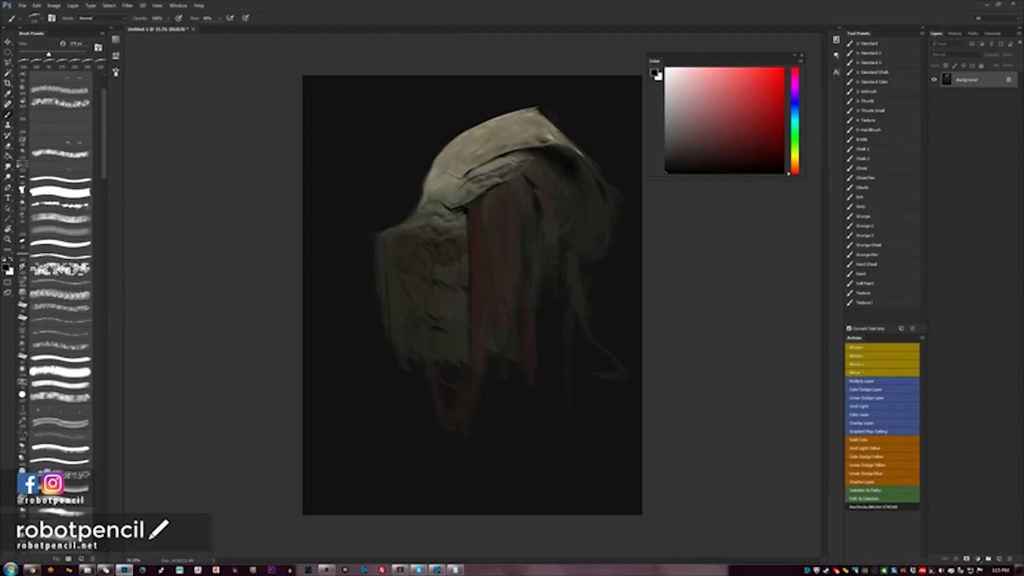
alt+click(383, 272)
key(d)
key(F1)
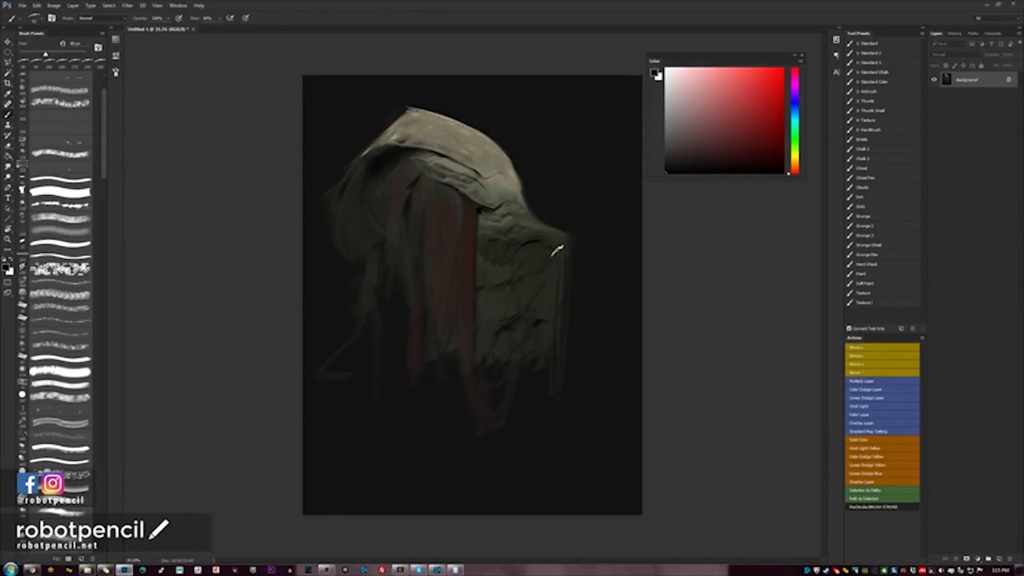
Refine the slope from the brow to the block's front corner with sampled olive grey and a smaller brush, mirroring the canvas to check.
drag(513, 196, 522, 185)
alt+click(522, 197)
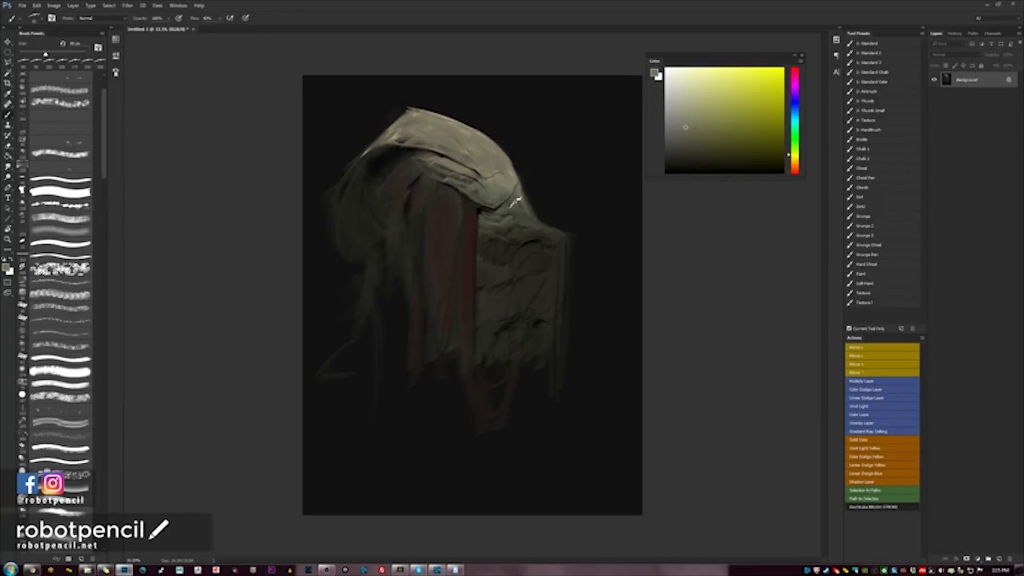
key(F2)
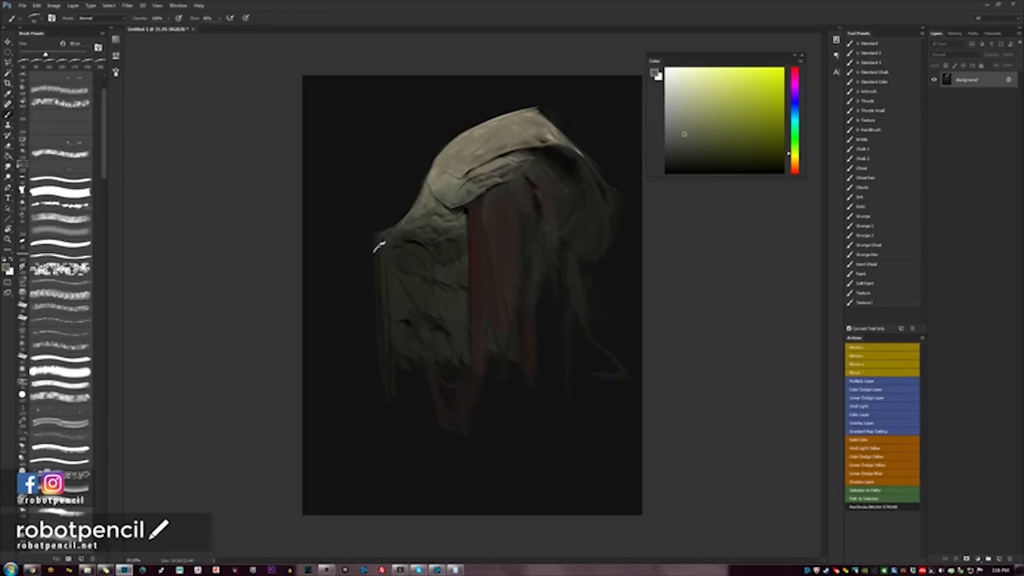
key(bracketleft)
key(bracketleft)
key(bracketleft)
key(F2)
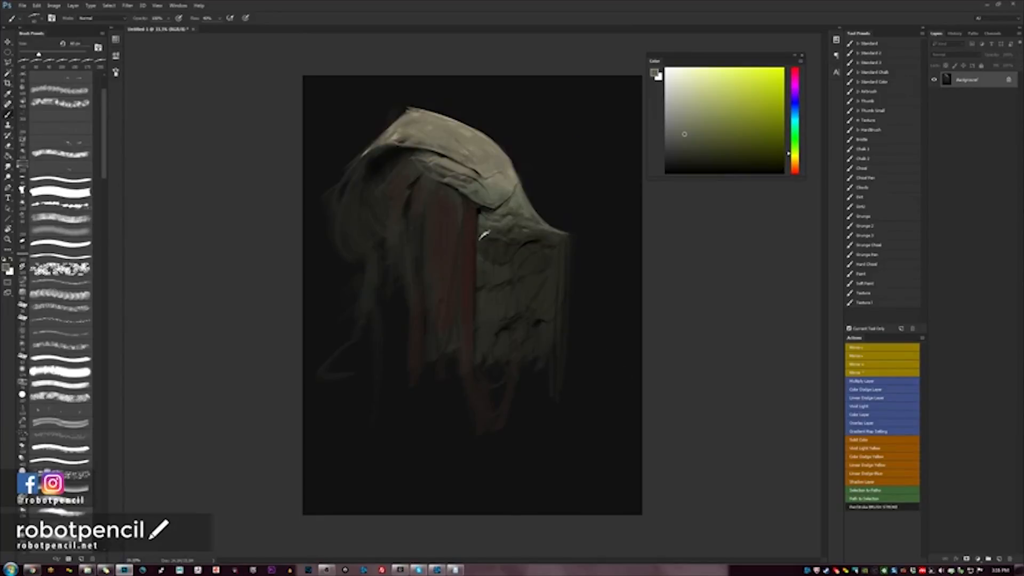
Sample dark olive and blend it over the block's upper inner area with a brush enlarged to about 175 px.
alt+click(485, 248)
key(bracketright)
key(bracketright)
key(bracketright)
key(bracketright)
key(bracketright)
key(bracketright)
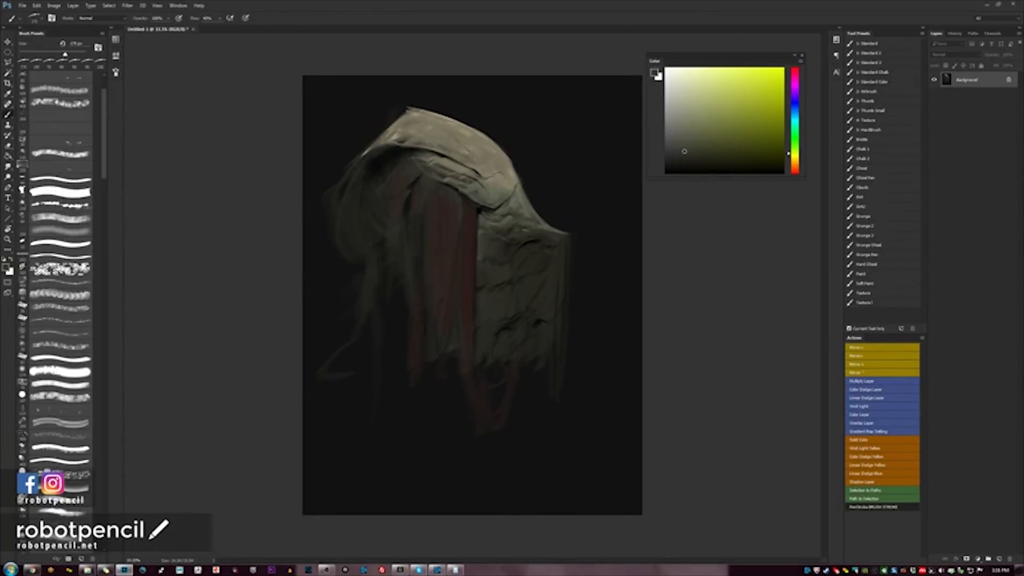
Darken the seam between the red strip and the textured block using a small black brush.
key(d)
key(bracketleft)
key(bracketleft)
key(bracketleft)
key(bracketleft)
key(bracketleft)
key(bracketleft)
key(bracketleft)
drag(476, 263, 473, 295)
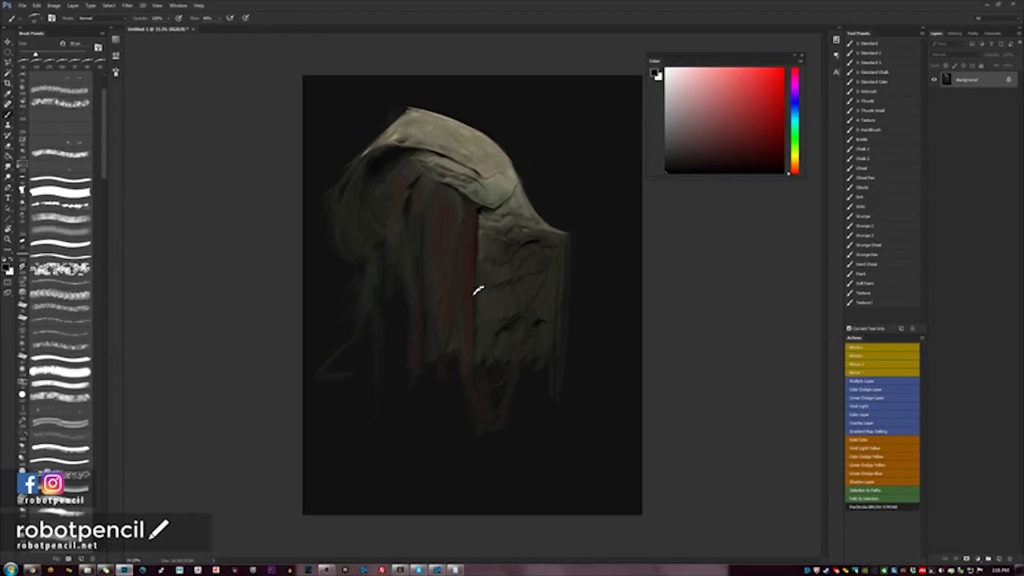
Enlarge the black brush and soften the shadows along the textured block's inner and lower area.
key(bracketright)
key(bracketright)
key(bracketright)
key(bracketright)
key(bracketright)
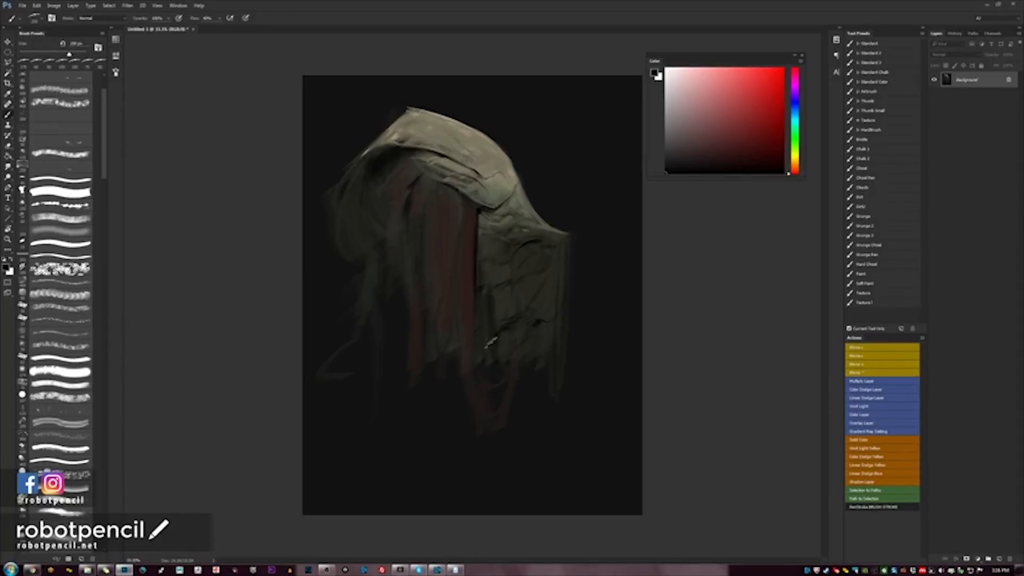
drag(509, 356, 493, 286)
Round off the pointed tip on top of the head with sampled dark colours and mirror the canvas.
alt+click(411, 224)
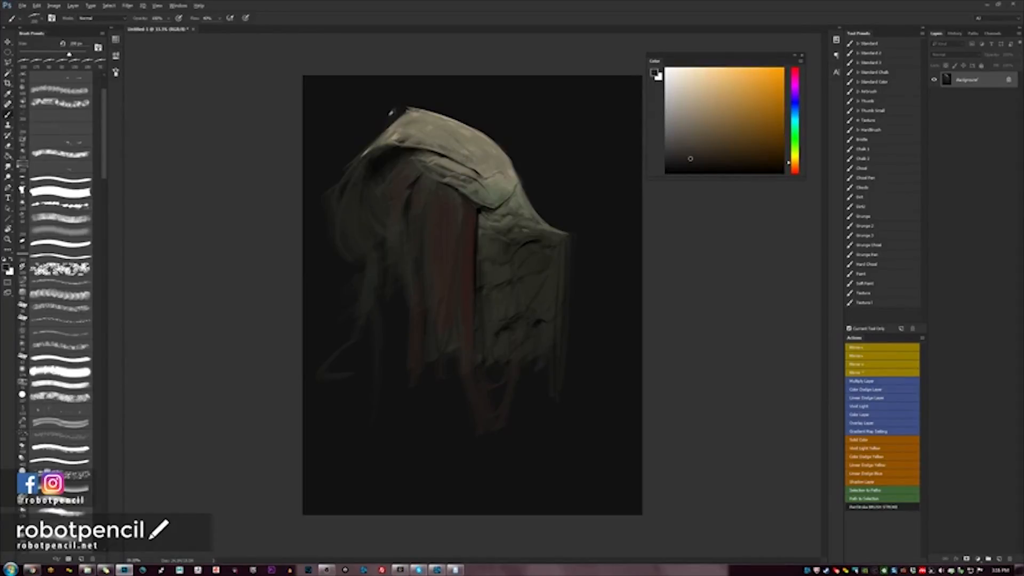
alt+click(428, 100)
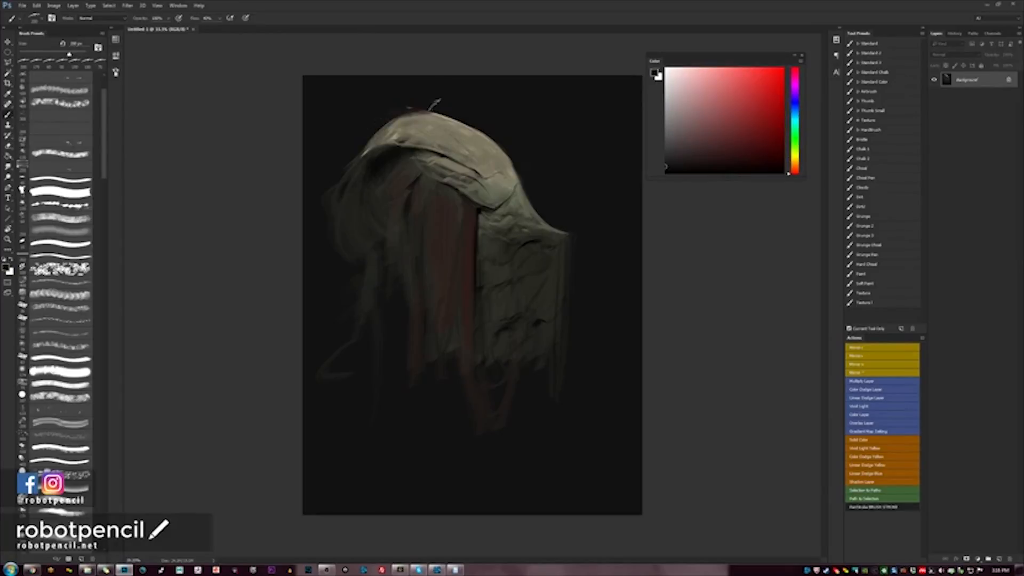
key(F1)
Paint a pointed crest rising from the back of the head's crown in sampled grey-beige tones.
key(bracketleft)
key(bracketleft)
key(bracketleft)
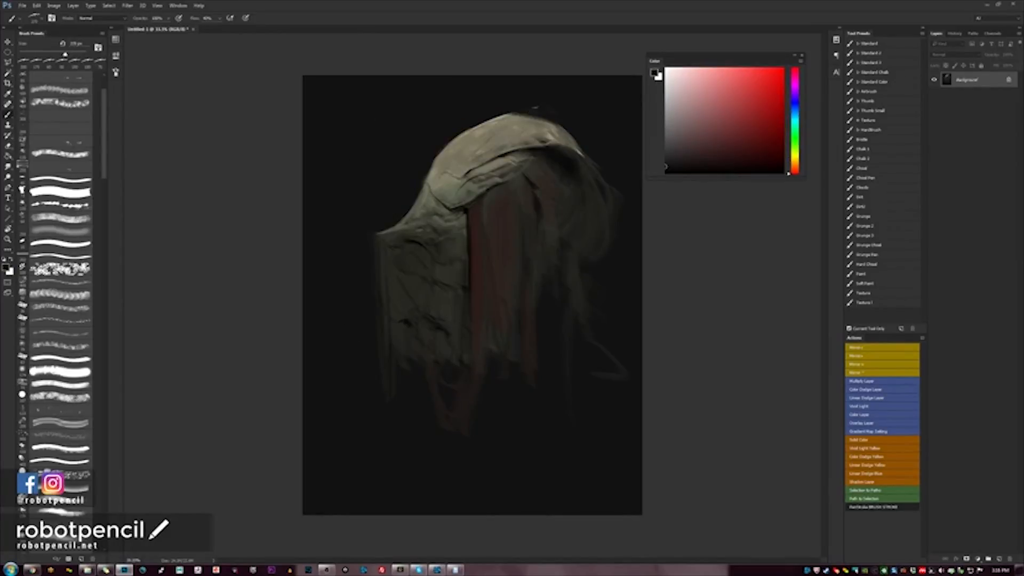
mouse_move(484, 122)
mouse_down()
mouse_move(557, 101)
mouse_move(565, 108)
mouse_up()
alt+click(503, 117)
key(bracketright)
mouse_move(501, 119)
mouse_down()
mouse_move(561, 107)
mouse_move(571, 109)
mouse_move(569, 124)
mouse_up()
alt+click(546, 115)
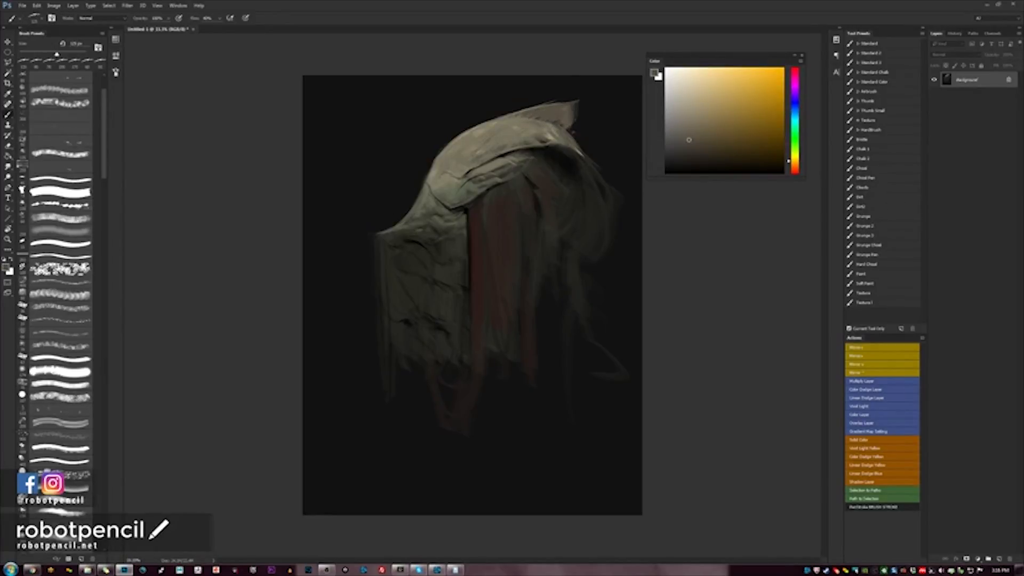
Mirror the canvas back and trim the crest's rear edge with the sampled background colour.
key(F1)
alt+click(363, 98)
drag(365, 101, 368, 131)
Hide the panels and paint an olive plane under the brim, covering the red strip's top, mirroring the canvas partway through.
key(Tab)
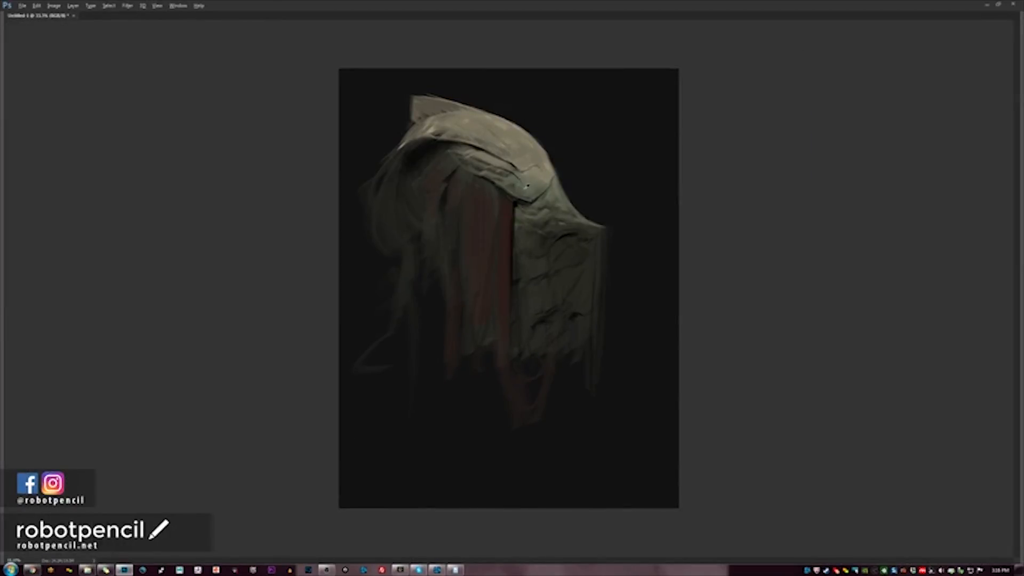
mouse_move(469, 165)
mouse_down()
mouse_move(443, 167)
mouse_move(502, 197)
mouse_move(500, 215)
mouse_move(502, 206)
mouse_move(443, 219)
mouse_move(502, 210)
mouse_move(442, 198)
mouse_up()
key(h)
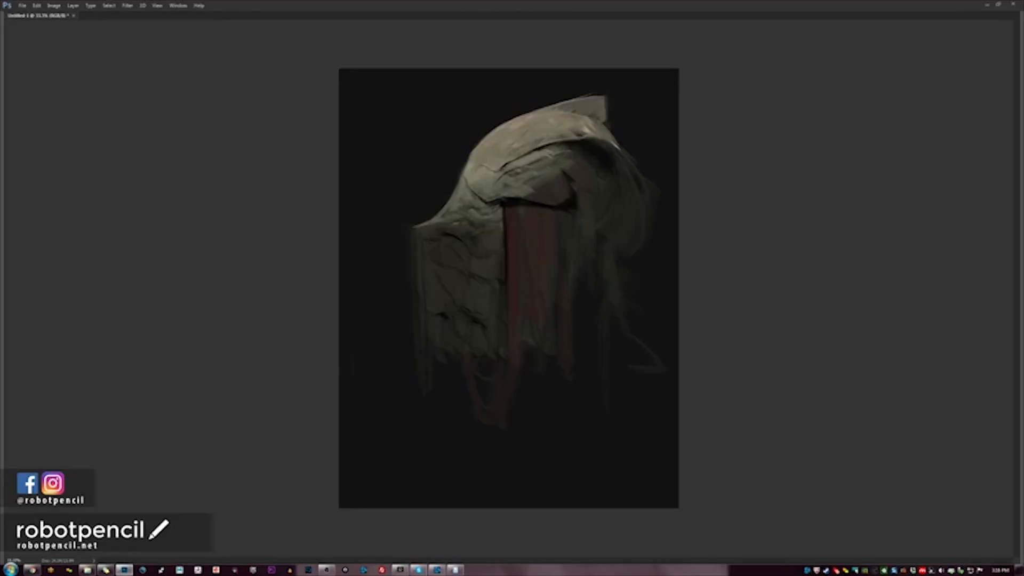
mouse_move(513, 203)
mouse_down()
mouse_move(559, 201)
mouse_move(563, 173)
mouse_move(528, 184)
mouse_move(549, 198)
mouse_move(564, 167)
mouse_move(581, 181)
mouse_move(576, 202)
mouse_move(582, 171)
mouse_up()
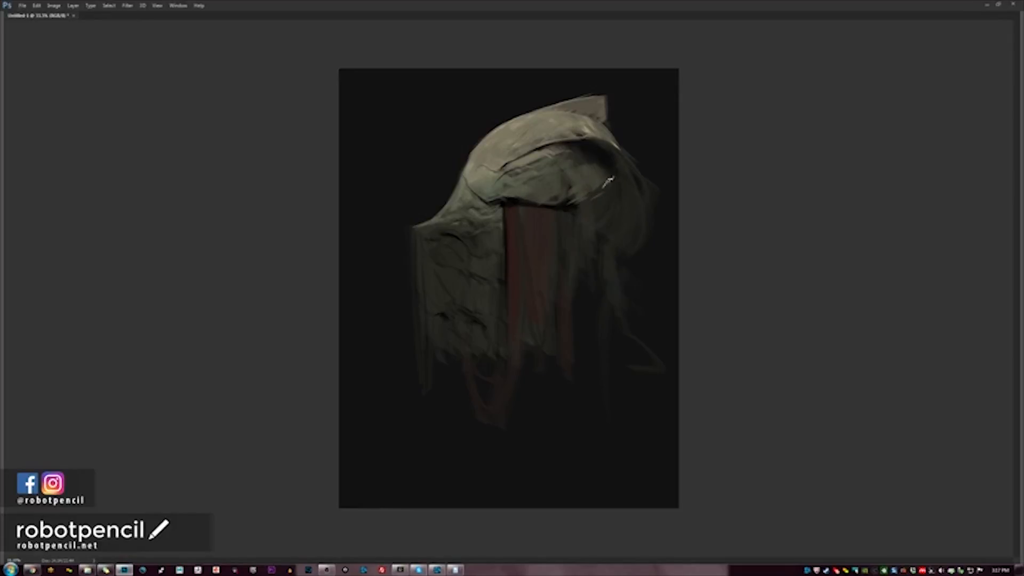
Mirror the canvas back and extend the olive folds under the brim toward the back of the head.
key(h)
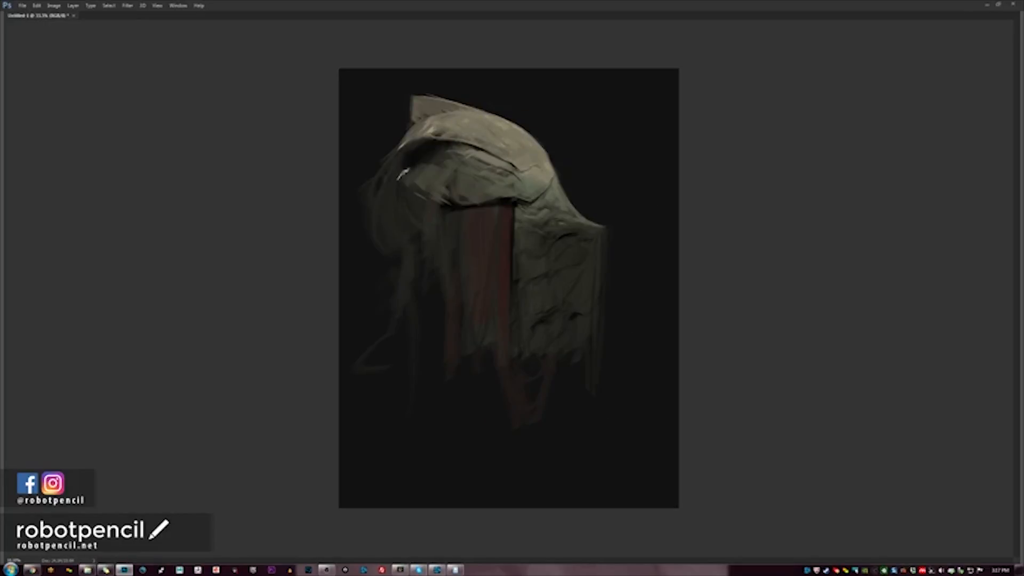
mouse_move(385, 196)
mouse_down()
mouse_move(376, 210)
mouse_move(399, 198)
mouse_move(411, 219)
mouse_move(415, 211)
mouse_up()
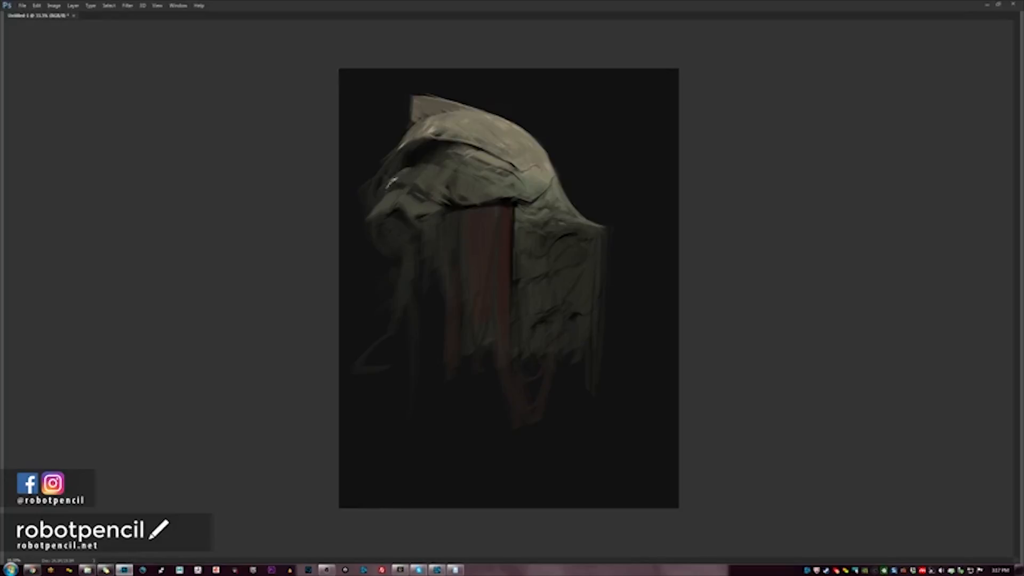
drag(386, 198, 363, 211)
Mirror the canvas, build the forehead out into an angular brow corner and paint out the crest with the background colour.
key(ctrl+shift+h)
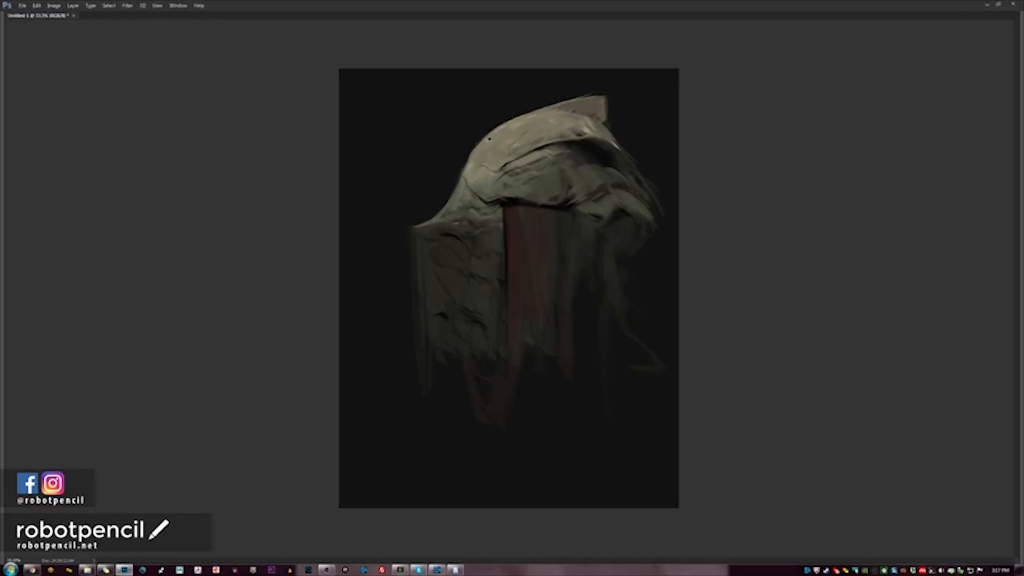
mouse_move(490, 139)
mouse_down()
mouse_move(467, 160)
mouse_move(470, 142)
mouse_move(465, 157)
mouse_move(486, 136)
mouse_move(480, 126)
mouse_move(461, 144)
mouse_up()
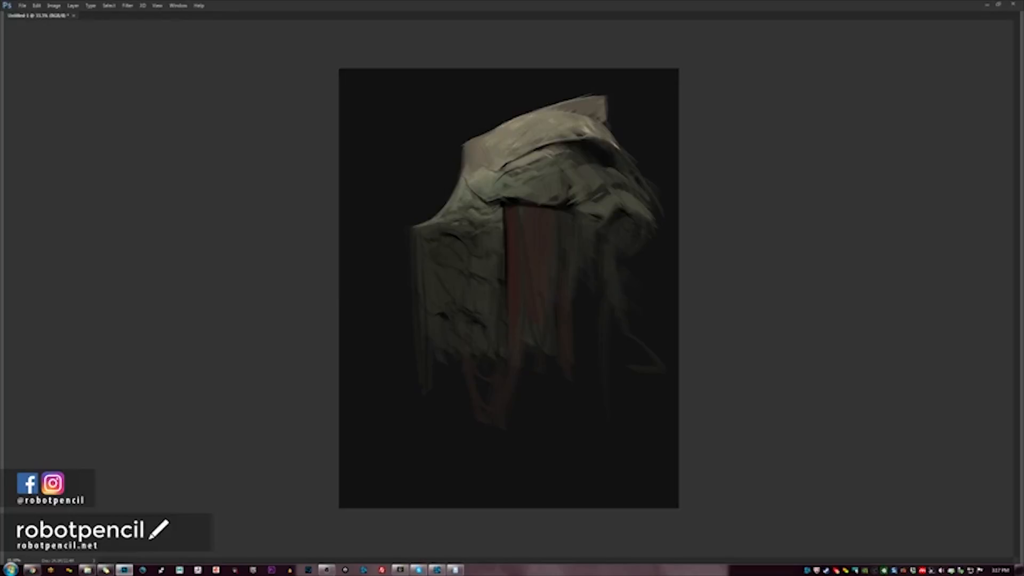
drag(534, 109, 597, 97)
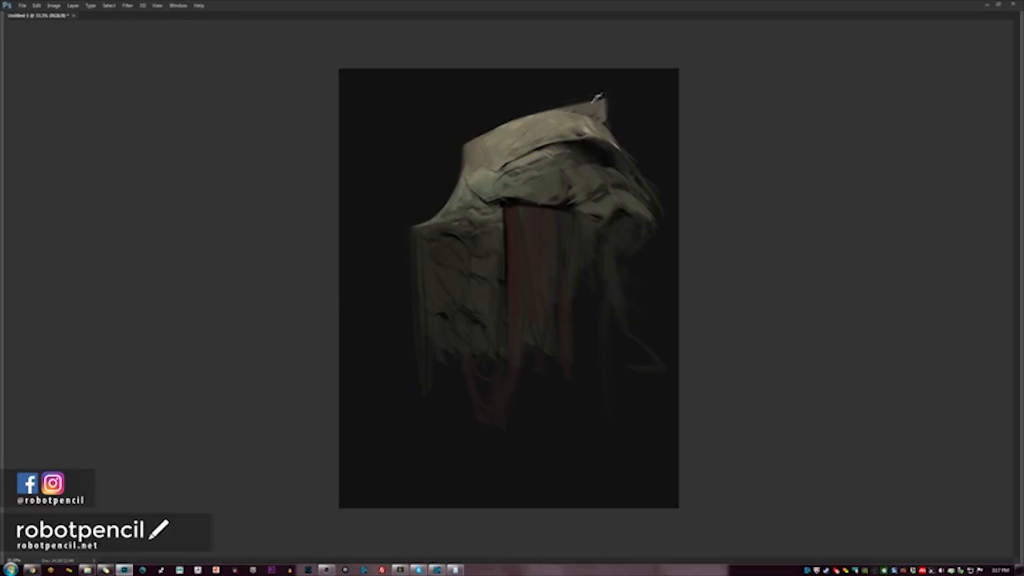
Mirror the canvas back and block in the neck, shoulder and collar below the head in dark olive.
key(ctrl+shift+h)
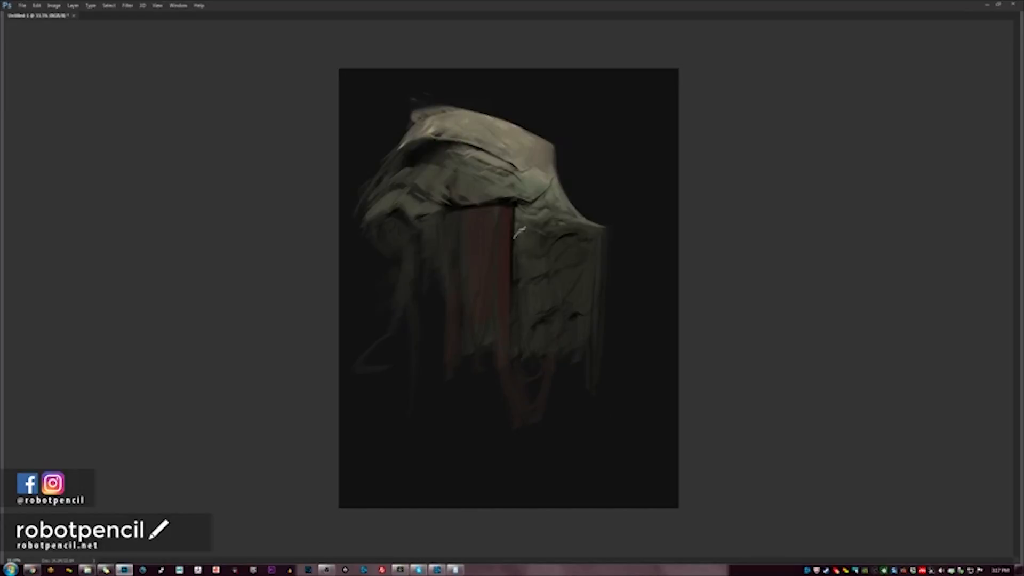
mouse_move(408, 259)
mouse_down()
mouse_move(374, 367)
mouse_move(344, 373)
mouse_move(393, 420)
mouse_move(394, 341)
mouse_move(456, 456)
mouse_up()
mouse_move(371, 333)
mouse_down()
mouse_move(350, 352)
mouse_move(354, 389)
mouse_move(509, 448)
mouse_up()
Mirror the canvas, darken the stray marks below the chin, fill the shoulder's front slope and restore the panels.
key(h)
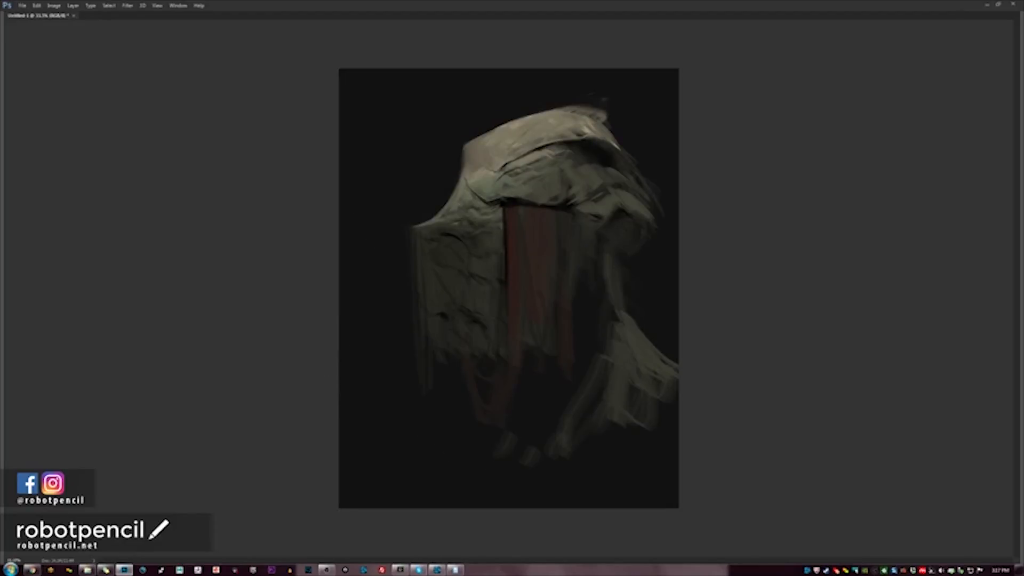
drag(504, 403, 521, 451)
drag(604, 363, 579, 429)
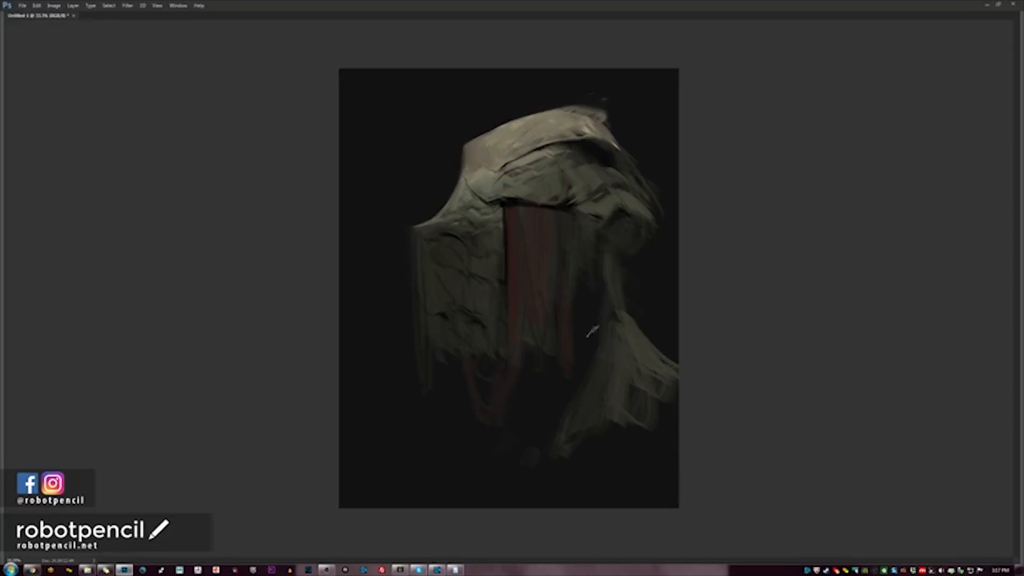
key(Tab)
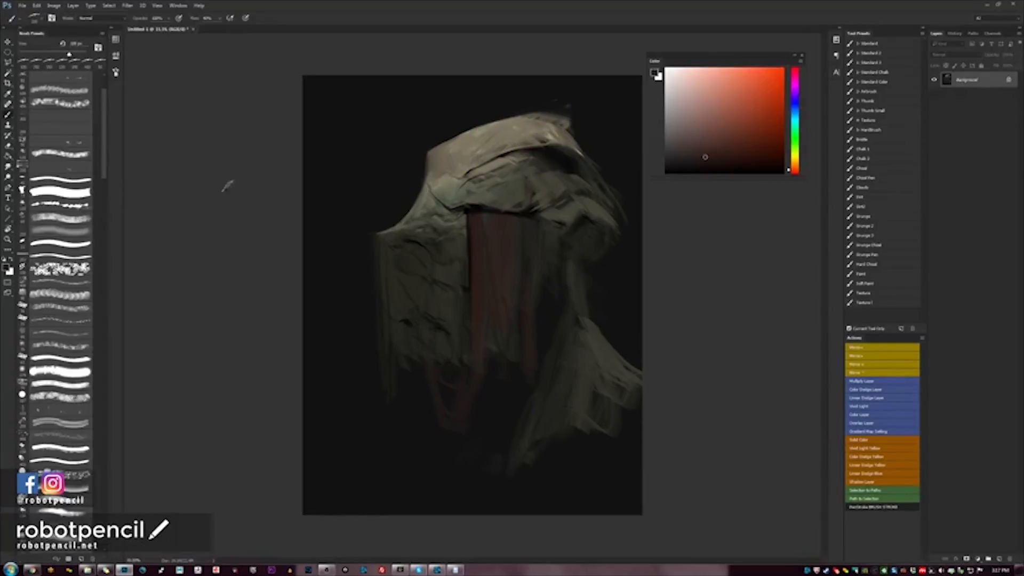
Try painting a warm ochre strip down the front edge of the recessed brown panel beside the face plate.
click(715, 87)
drag(797, 152, 789, 161)
drag(709, 73, 721, 64)
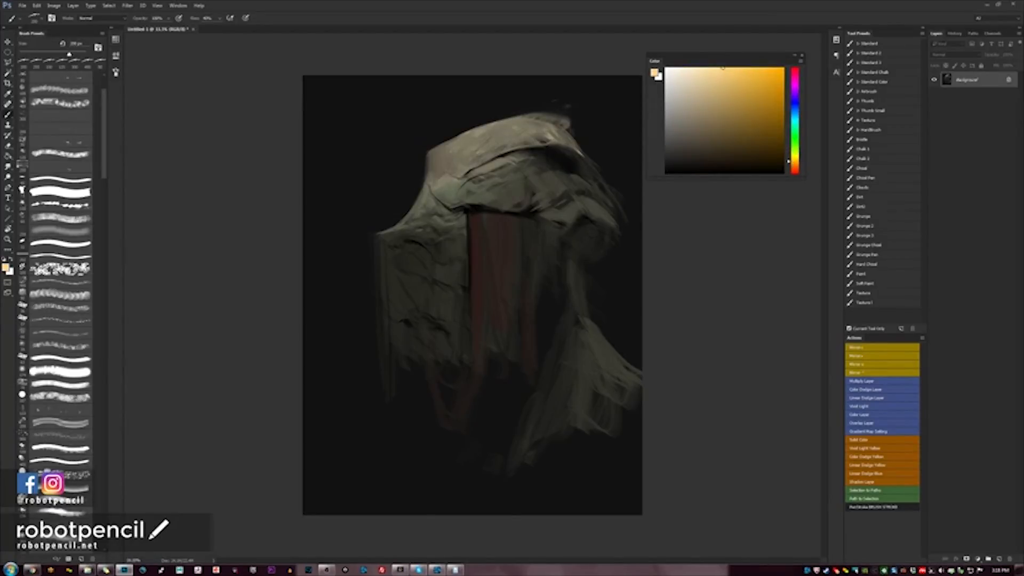
mouse_move(473, 220)
mouse_down()
mouse_move(470, 306)
mouse_move(471, 213)
mouse_move(468, 253)
mouse_move(490, 266)
mouse_move(484, 303)
mouse_move(465, 272)
mouse_move(476, 363)
mouse_up()
alt+click(477, 249)
alt+click(475, 251)
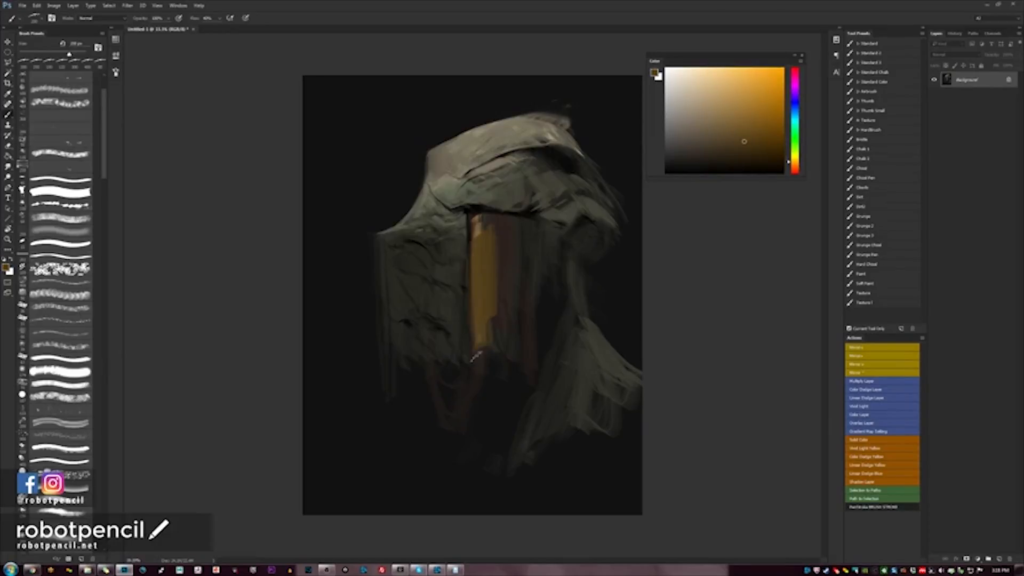
drag(487, 320, 491, 368)
drag(495, 293, 495, 381)
Try extending the ochre strip into a tapered point below the jaw and widening it across the panel.
key(bracketleft)
drag(475, 346, 469, 443)
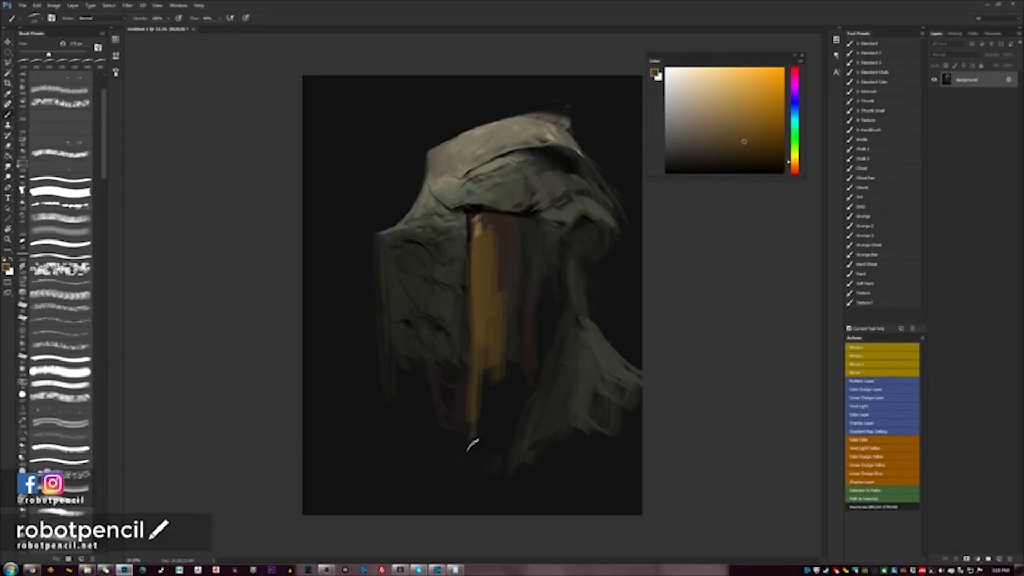
key(bracketleft)
key(bracketright)
mouse_move(501, 235)
mouse_down()
mouse_move(506, 345)
mouse_move(509, 220)
mouse_move(505, 377)
mouse_move(490, 369)
mouse_move(472, 427)
mouse_up()
key(bracketright)
Mirror the canvas and try filling the cheek toward the neck with ochre, broken up by darker streaks.
key(h)
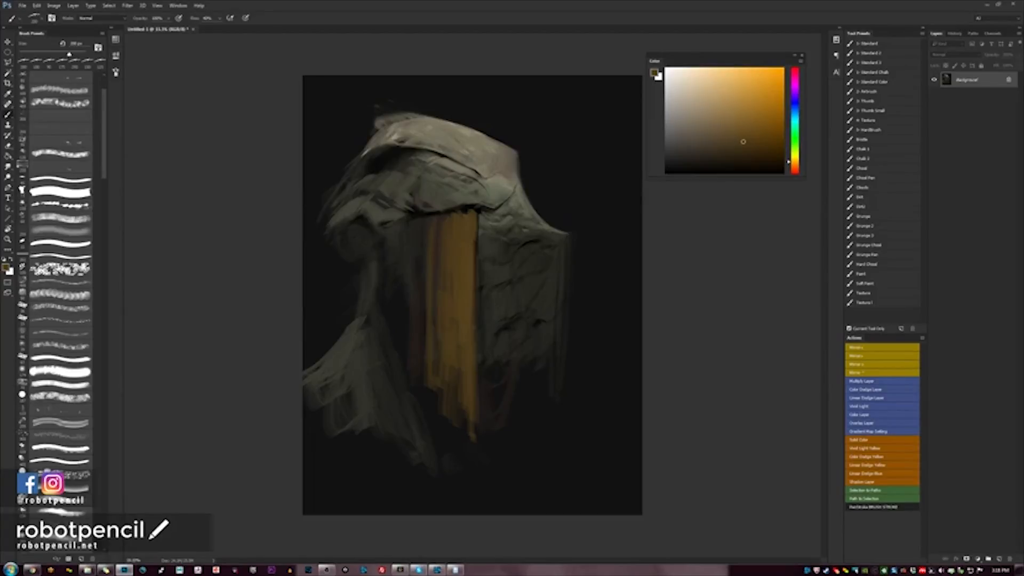
drag(419, 244, 419, 293)
key(bracketleft)
mouse_move(393, 229)
mouse_down()
mouse_move(421, 354)
mouse_move(397, 293)
mouse_move(402, 331)
mouse_move(421, 376)
mouse_up()
key(bracketright)
drag(423, 320, 436, 400)
key(d)
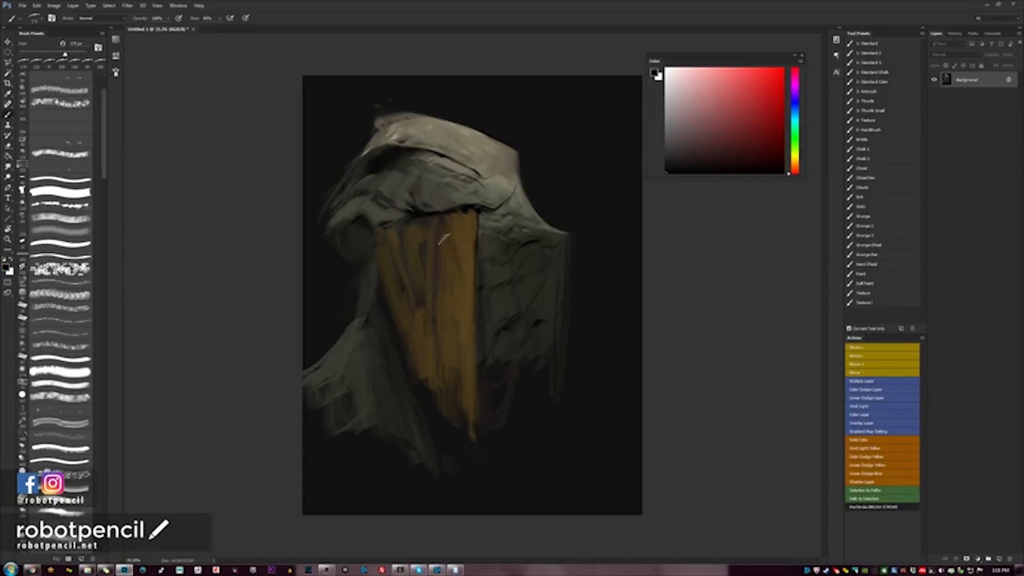
alt+click(450, 240)
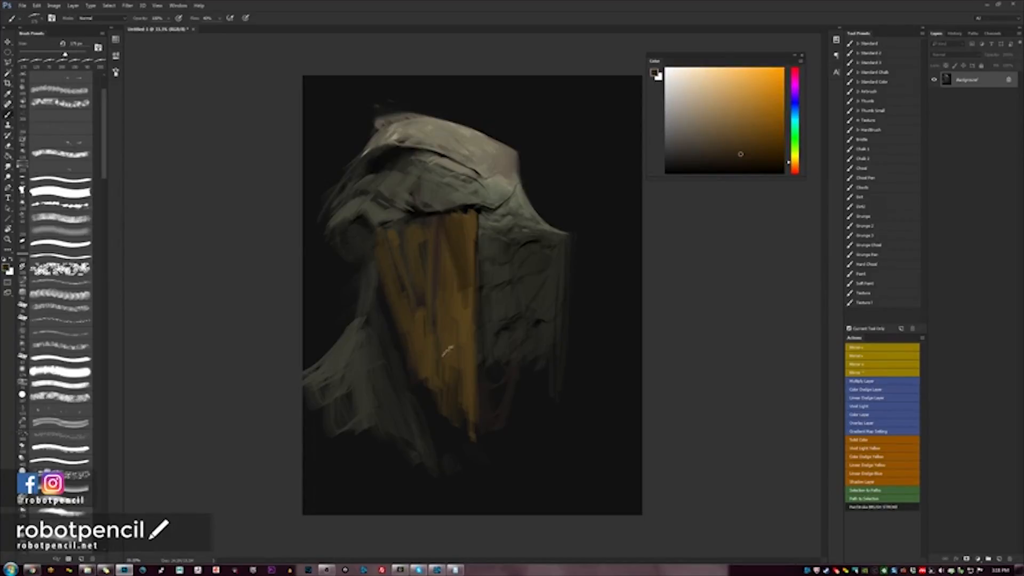
alt+click(474, 220)
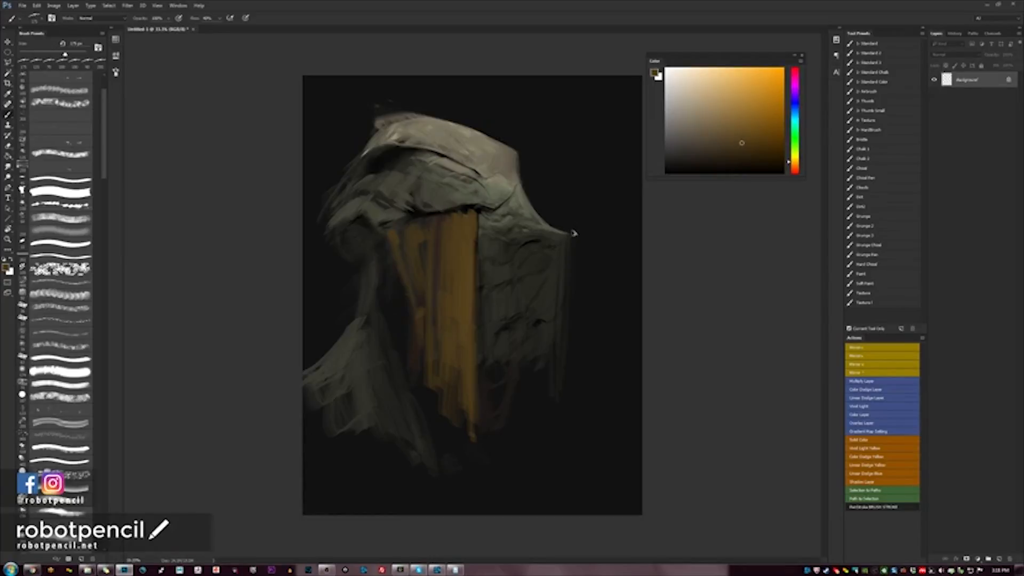
Mirror the canvas back, undo the ochre painting and repaint the recessed panel in muted reddish brown.
key(F1)
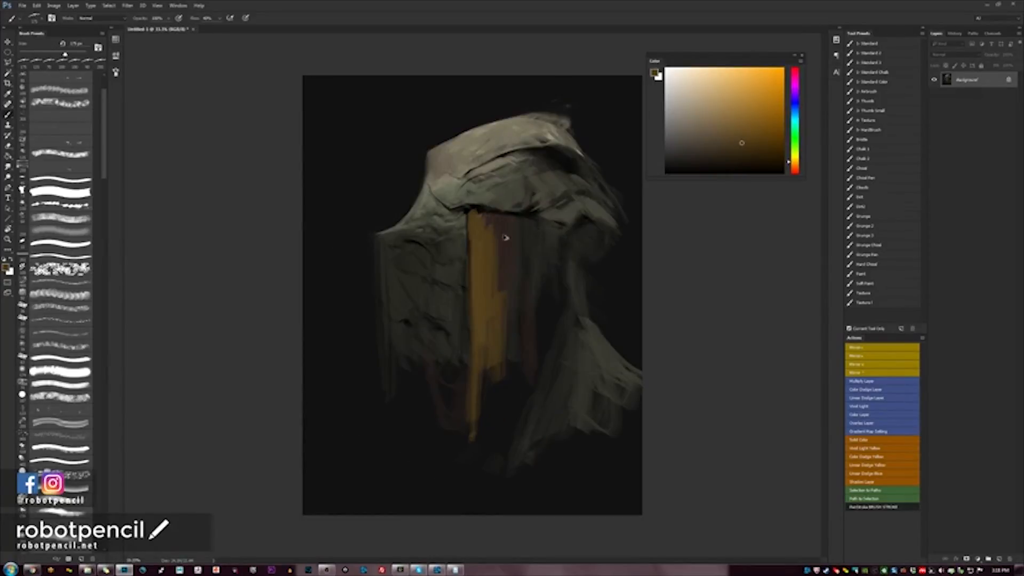
mouse_move(506, 237)
mouse_down()
mouse_move(484, 221)
mouse_move(498, 231)
mouse_move(482, 267)
mouse_move(471, 220)
mouse_move(468, 363)
mouse_move(479, 326)
mouse_move(487, 373)
mouse_up()
alt+click(501, 230)
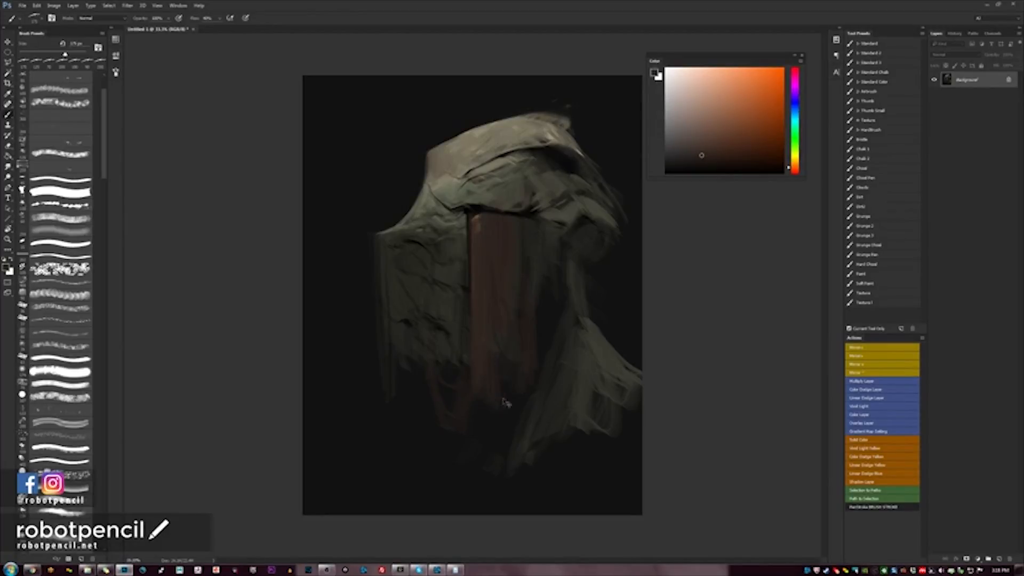
Mirror the canvas, add a dark break under the face plate and refine the brown panel's top edge with a small brush.
key(F2)
key(d)
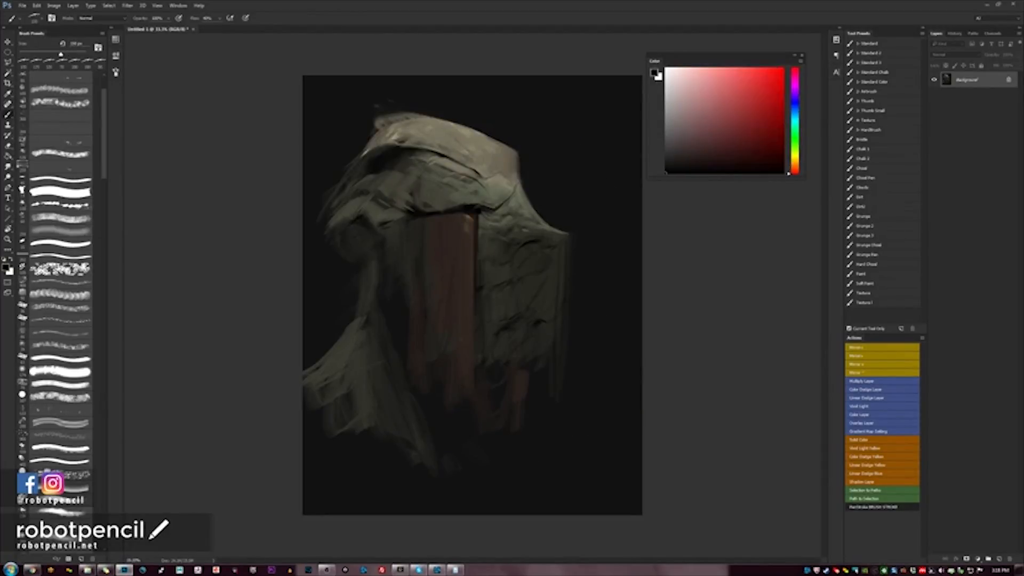
mouse_move(482, 366)
mouse_down()
mouse_move(487, 378)
mouse_move(490, 366)
mouse_up()
key(bracketleft)
key(bracketleft)
key(bracketleft)
alt+click(476, 216)
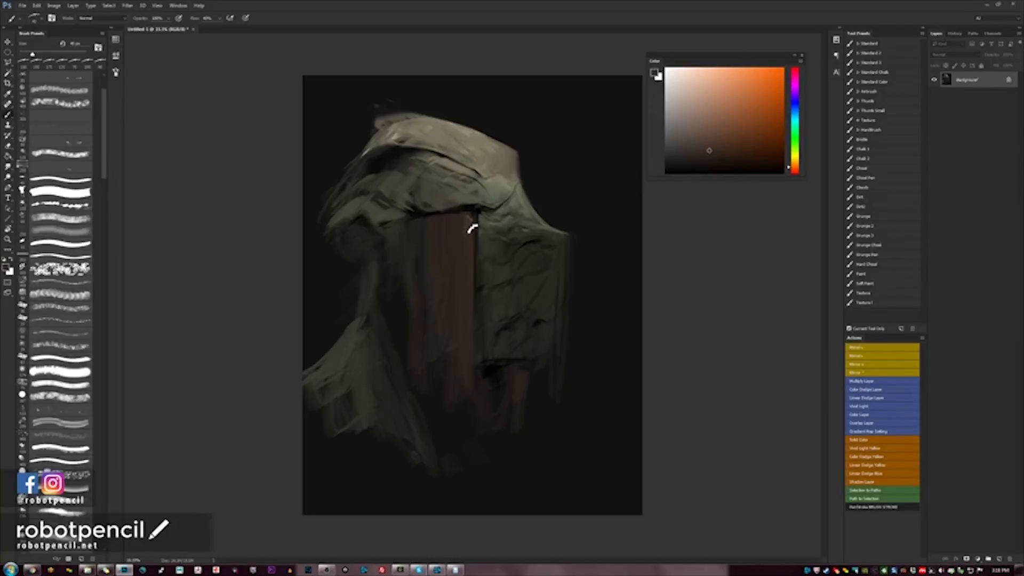
key(d)
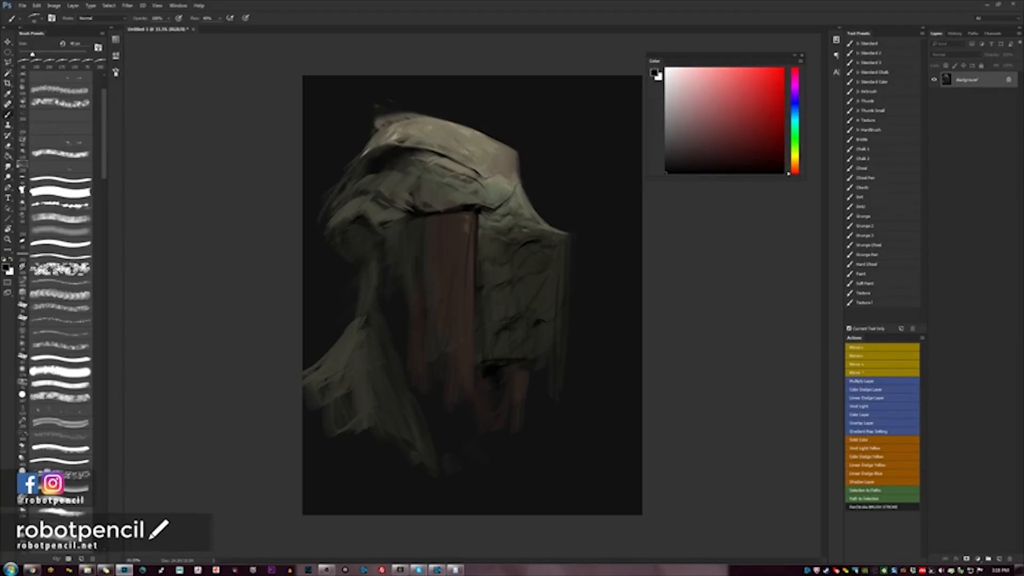
Deepen the panel with sampled reddish brown using a larger brush, and cut black gaps into its ragged lower end.
key(bracketright)
key(bracketright)
key(bracketright)
key(bracketright)
alt+click(448, 257)
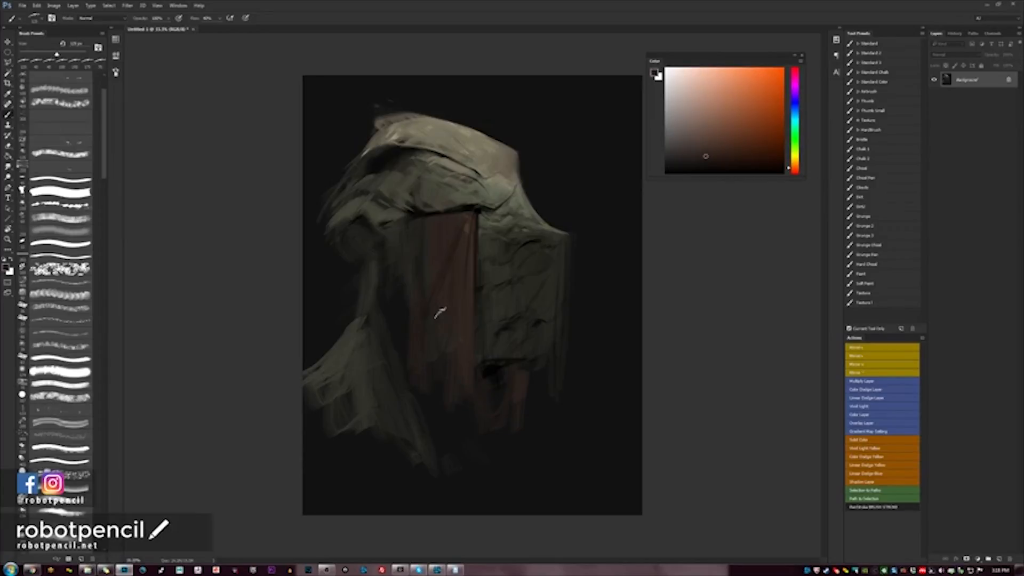
key(d)
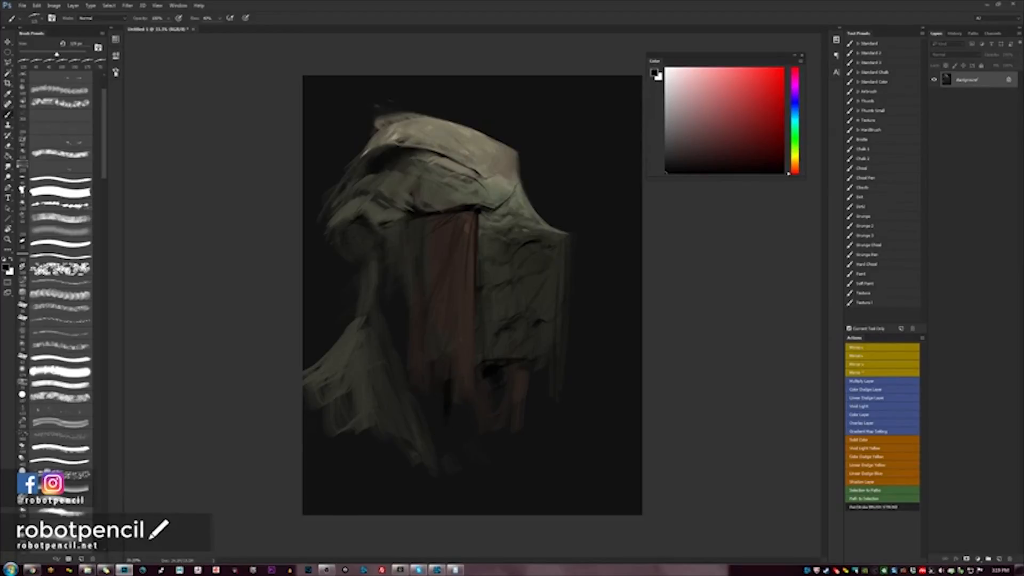
Paint a dark hanging flap beneath the back of the head, mirror the canvas and tint the flap olive.
alt+click(422, 233)
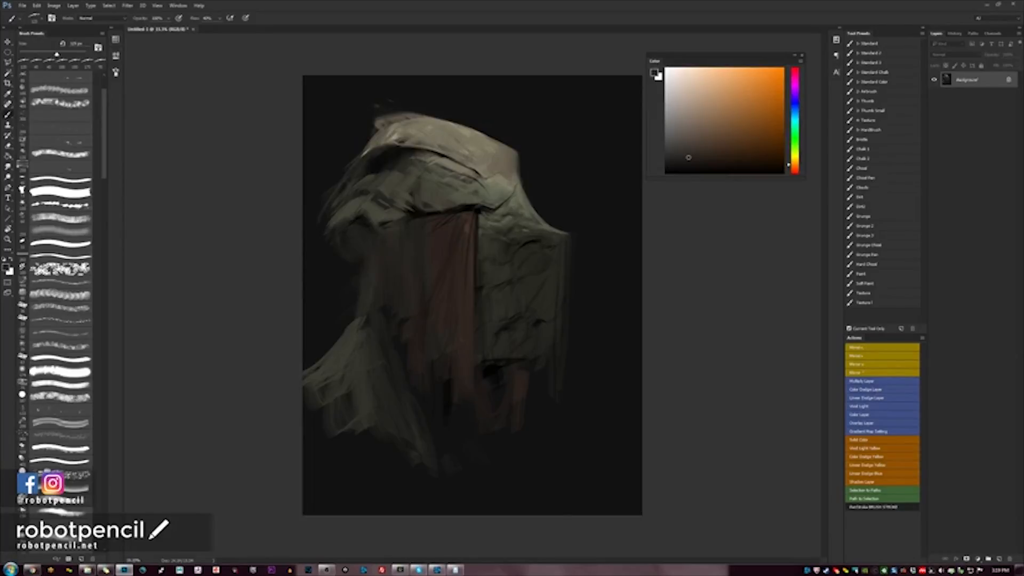
mouse_move(326, 241)
mouse_down()
mouse_move(323, 311)
mouse_move(340, 259)
mouse_move(355, 309)
mouse_move(366, 263)
mouse_up()
key(d)
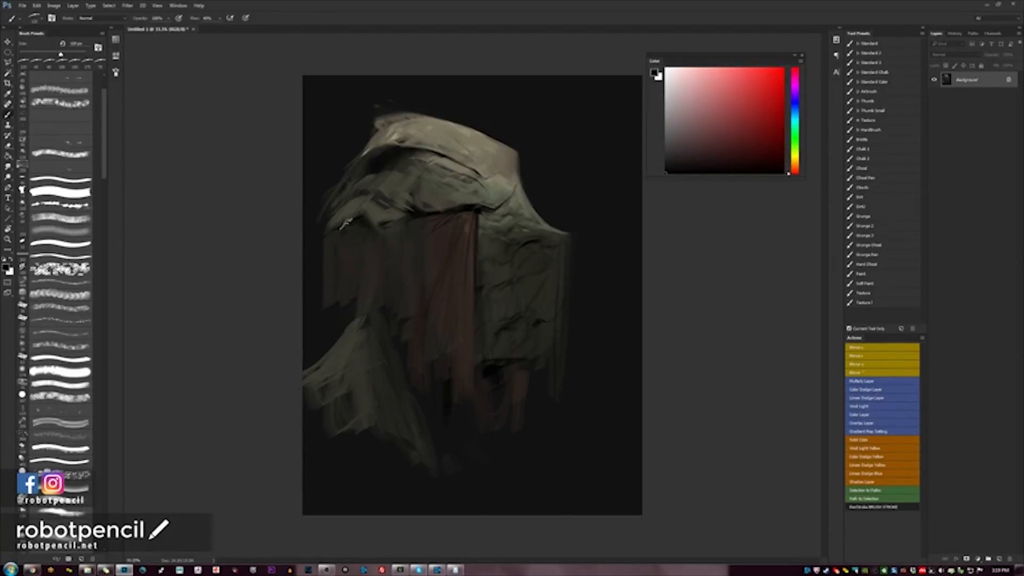
key(F1)
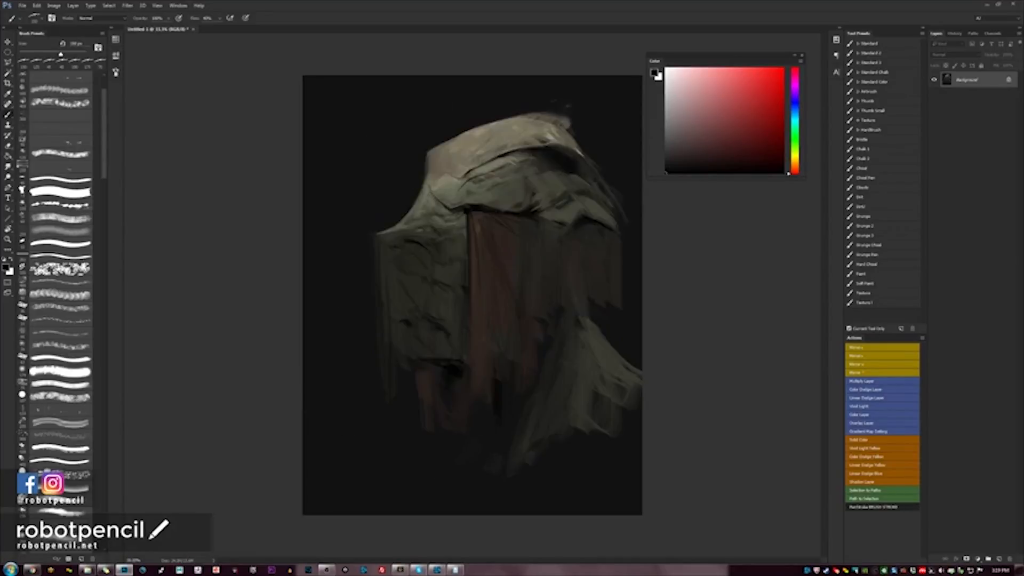
alt+click(594, 223)
alt+click(613, 291)
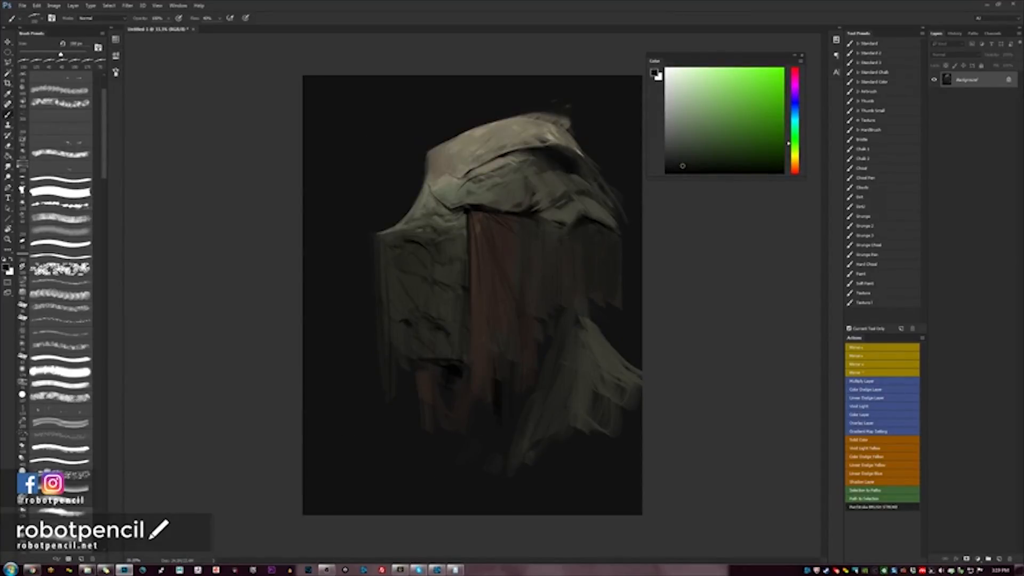
Mirror the canvas back and blend the olive folds at the back of the head with sampled dark greens.
key(F1)
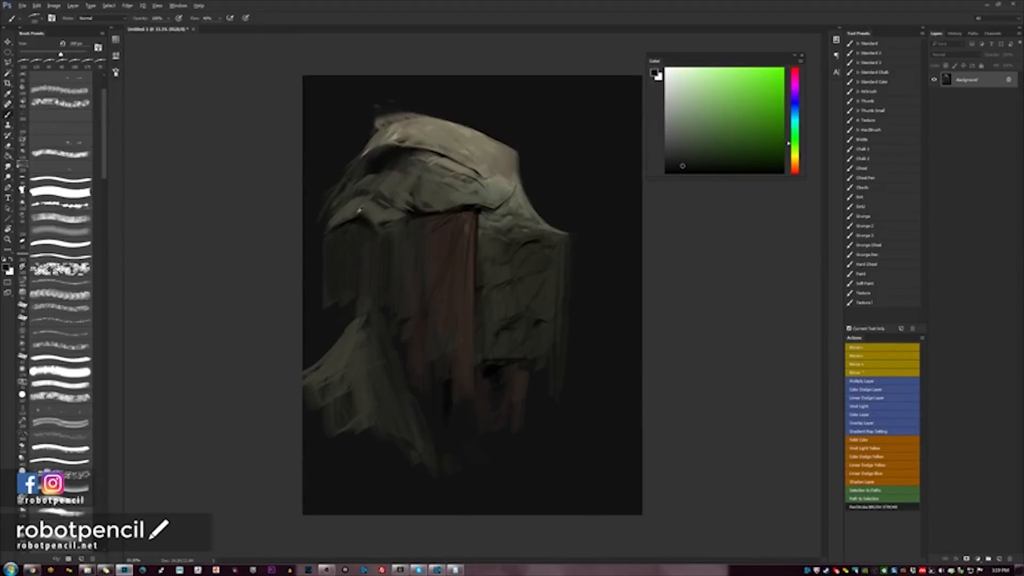
alt+click(355, 213)
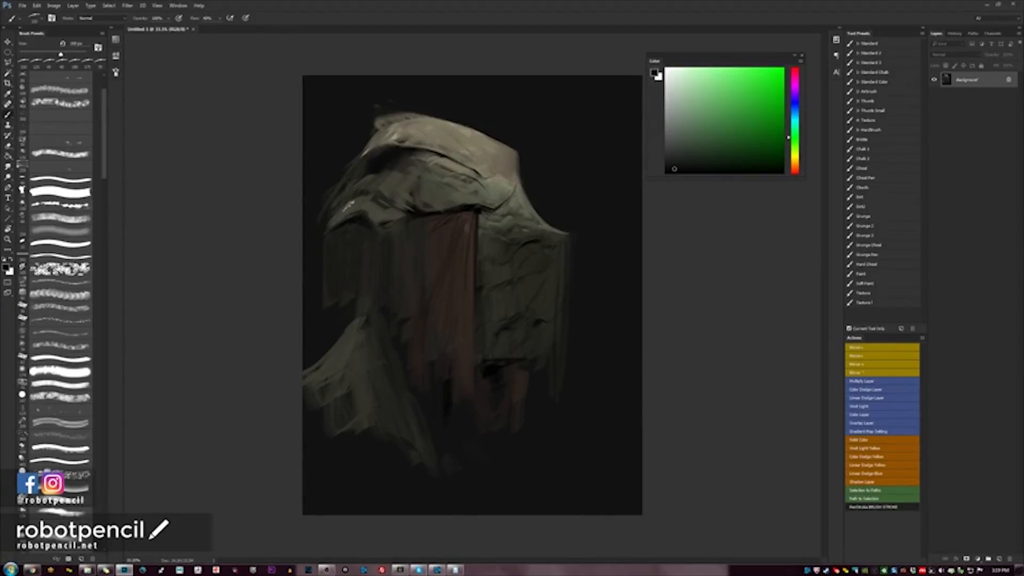
alt+click(347, 210)
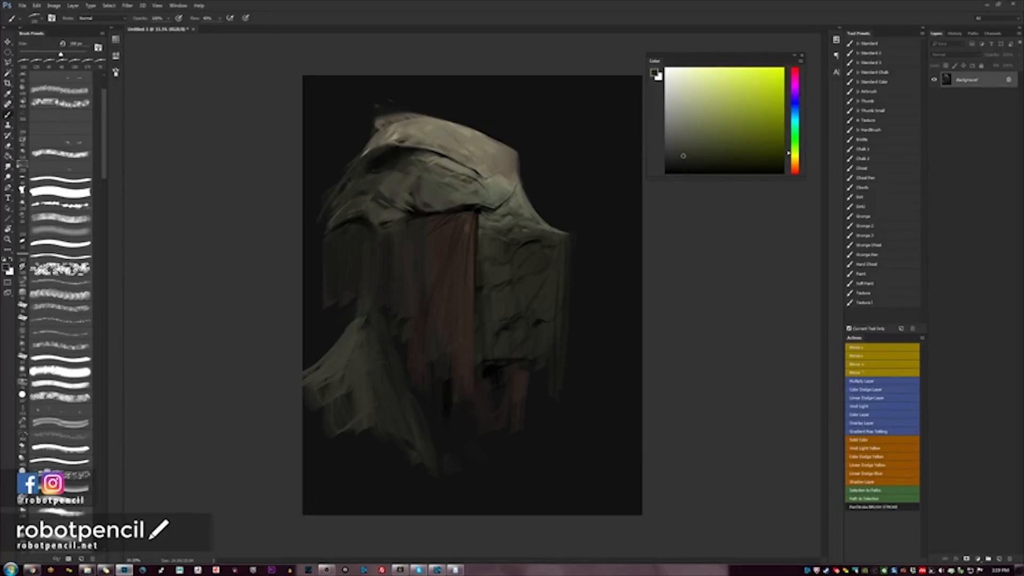
key(bracketright)
key(bracketright)
key(bracketright)
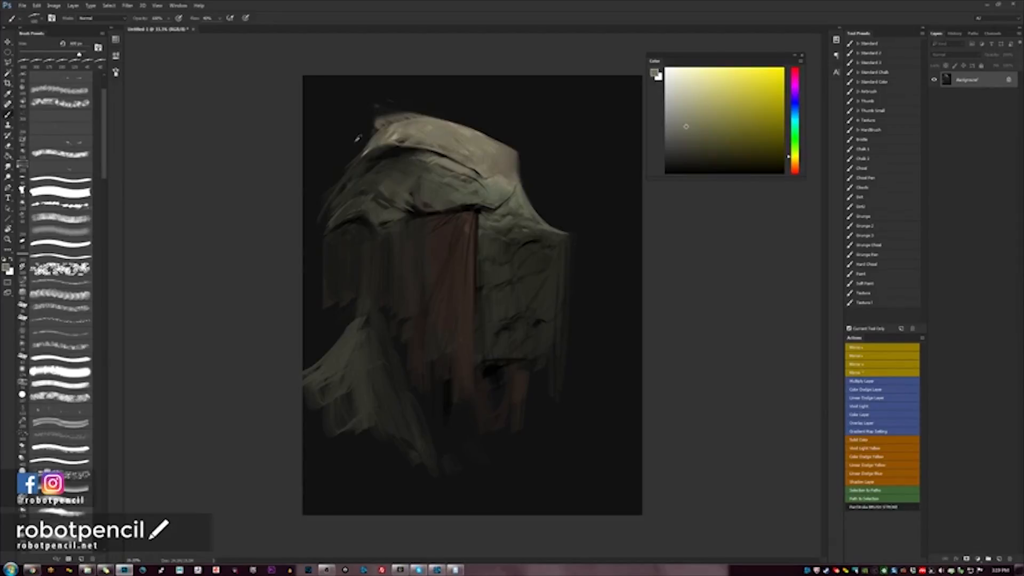
Clean up the rough outline of the crown with the background colour, mirroring the canvas to work both ways.
alt+click(401, 96)
key(bracketleft)
key(bracketleft)
key(bracketleft)
mouse_move(373, 115)
mouse_down()
mouse_move(491, 114)
mouse_move(343, 114)
mouse_up()
key(h)
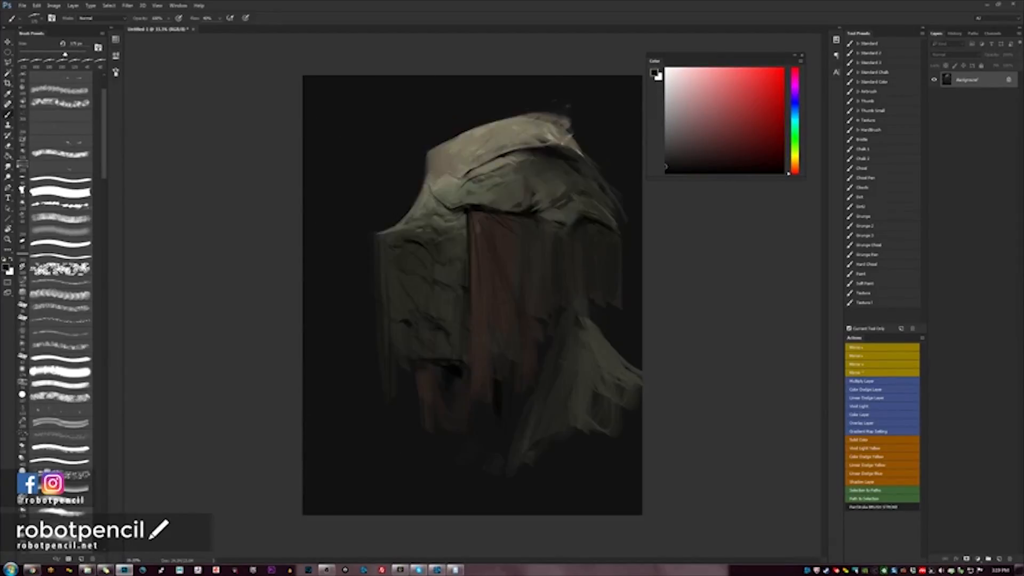
mouse_move(546, 111)
mouse_down()
mouse_move(562, 114)
mouse_move(522, 118)
mouse_move(565, 122)
mouse_up()
mouse_move(468, 124)
mouse_down()
mouse_move(566, 131)
mouse_move(512, 121)
mouse_move(524, 115)
mouse_up()
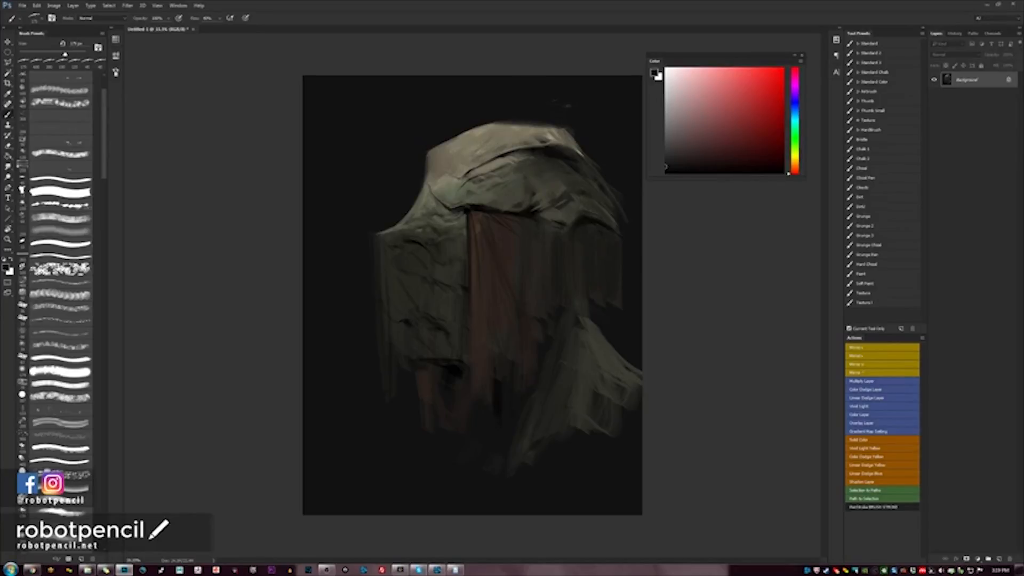
key(h)
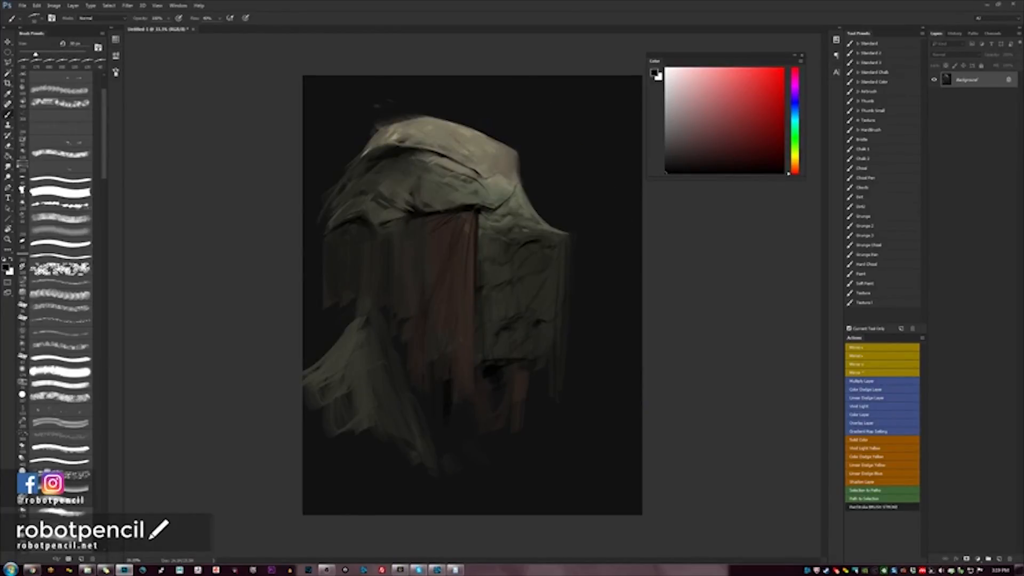
Repaint the side of the head above the brown panel in lighter sampled olive with an enlarged brush.
alt+click(404, 221)
key(bracketright)
key(bracketright)
key(bracketright)
key(bracketright)
key(bracketright)
key(bracketright)
key(bracketright)
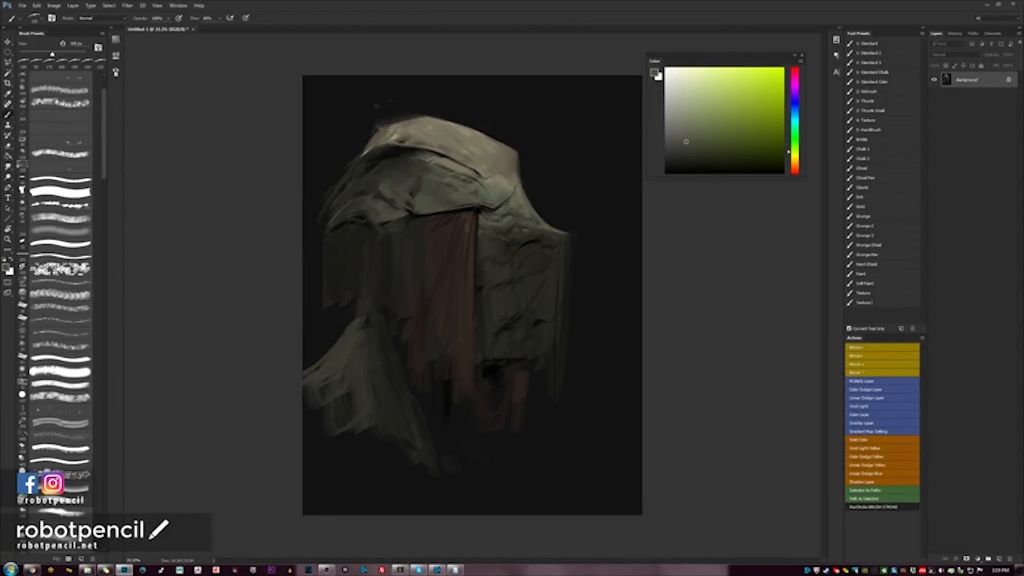
Brush lighter brown streaks down the recessed panel and blend them with sampled darker browns.
alt+click(469, 223)
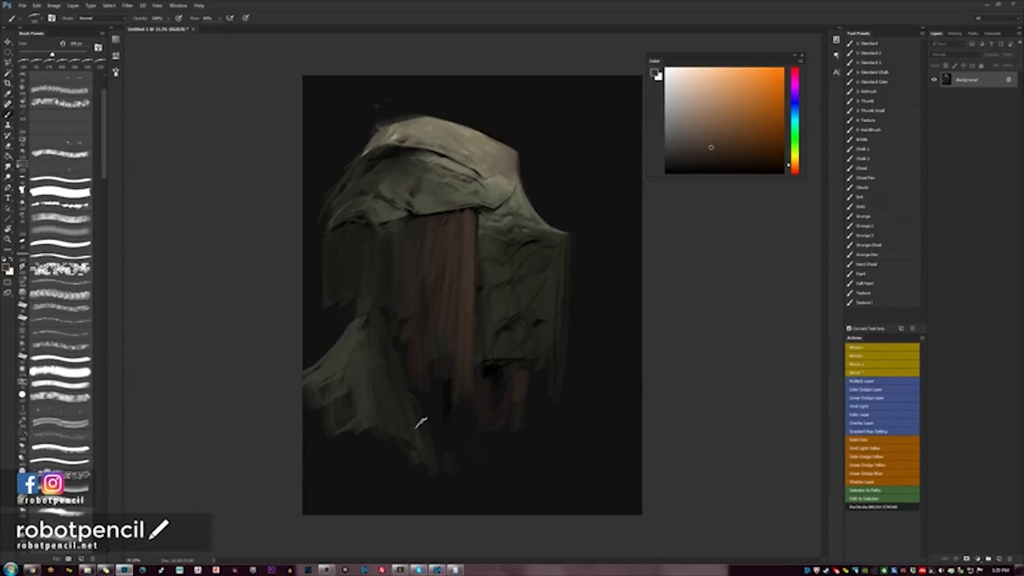
key(d)
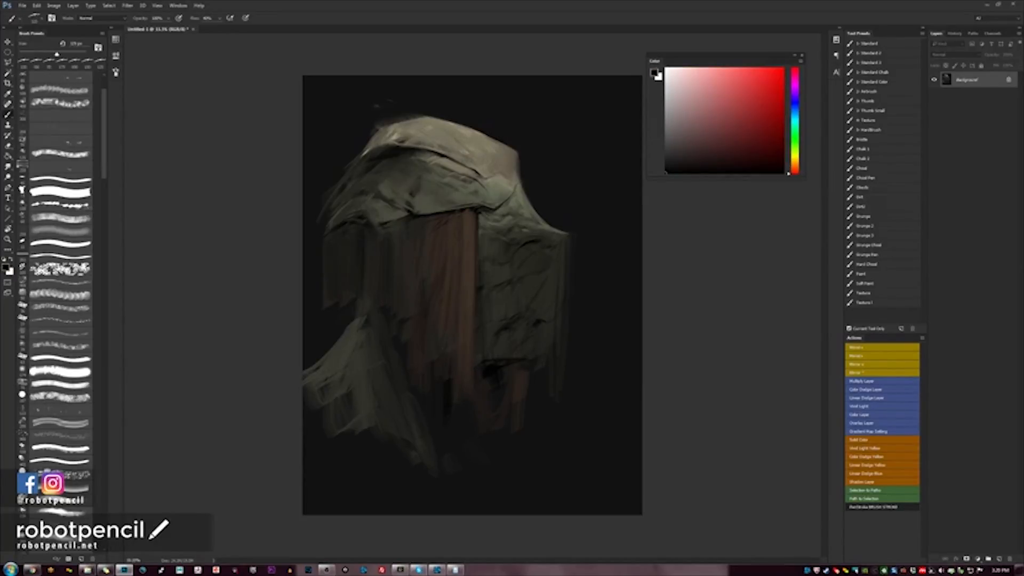
alt+click(428, 239)
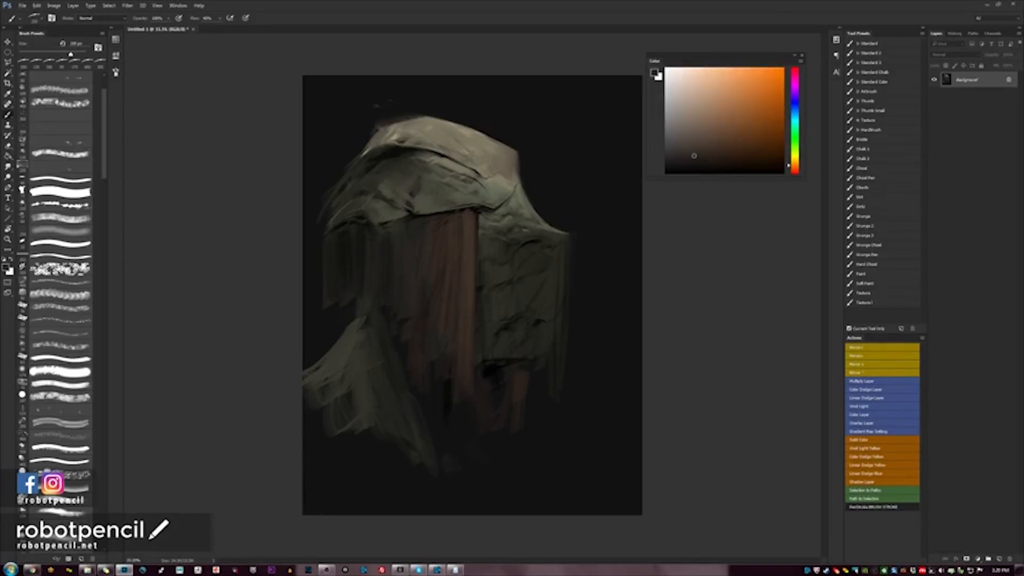
alt+click(466, 349)
key(bracketleft)
key(bracketleft)
key(bracketleft)
key(bracketleft)
key(bracketleft)
key(bracketleft)
key(bracketleft)
key(bracketleft)
key(bracketleft)
key(bracketleft)
Extend the face plate downward in sampled dark olive, covering its hard lower edge and the brown strands beneath.
alt+click(507, 312)
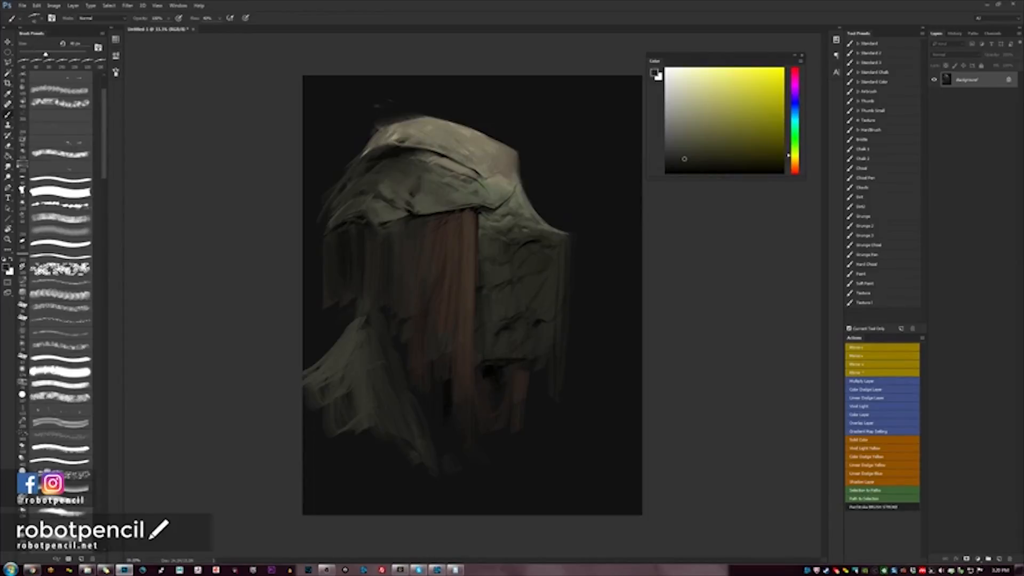
key(bracketright)
key(bracketright)
key(bracketright)
key(bracketright)
key(bracketright)
key(bracketright)
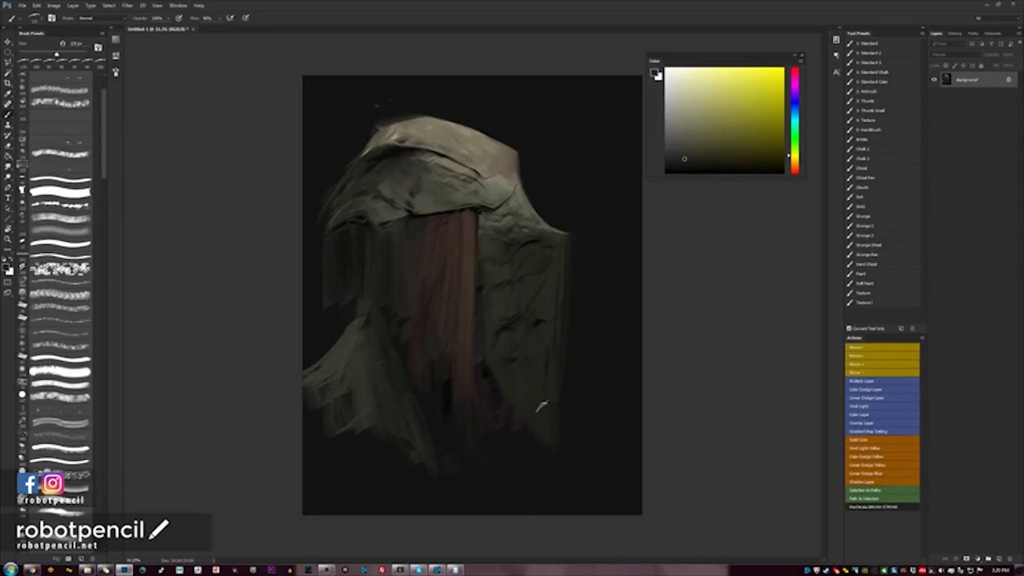
Carve the face plate's lower inner edge with black and taper its tip downward in dark olive.
key(d)
drag(502, 376, 525, 416)
alt+click(530, 421)
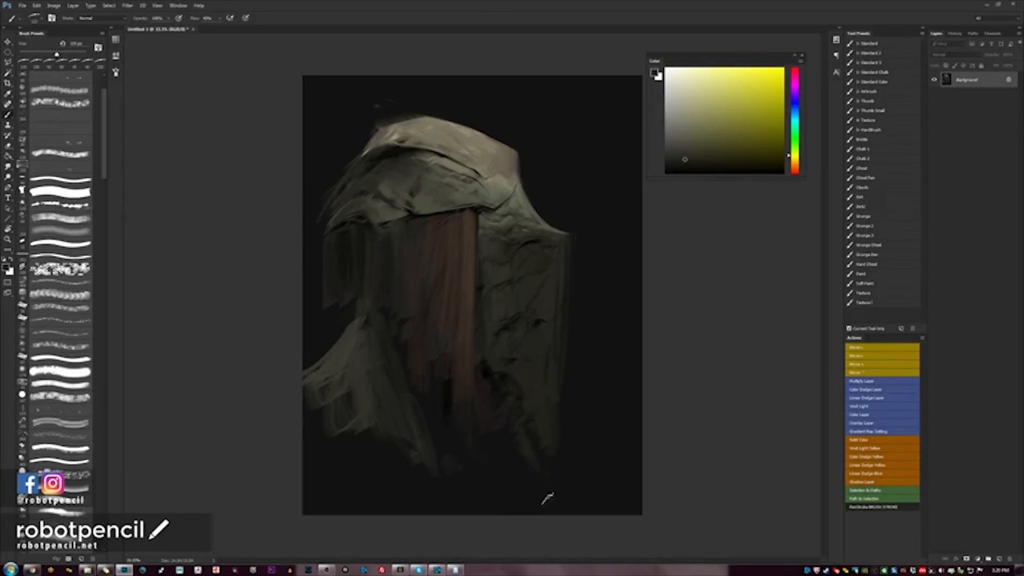
Mirror the canvas and sharpen the pointed brow corner with a thin light highlight using a smaller brush.
key(F2)
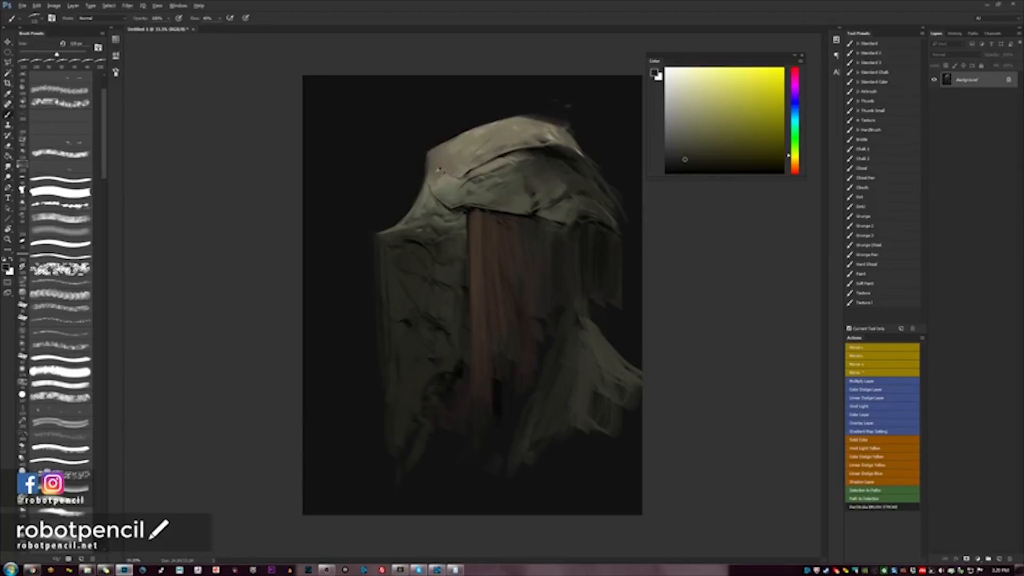
alt+click(382, 235)
key(bracketleft)
key(bracketleft)
drag(382, 235, 376, 237)
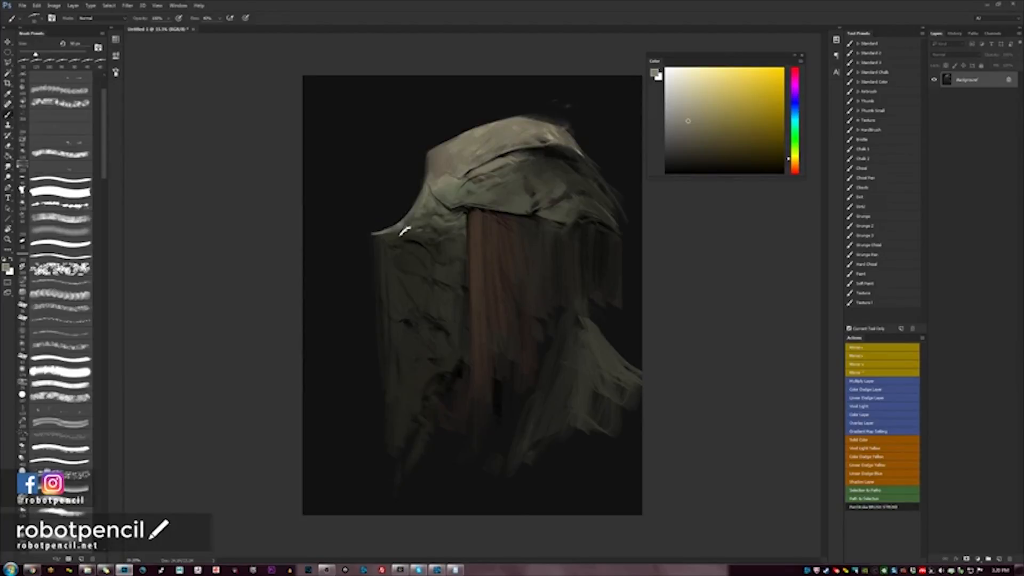
alt+click(405, 230)
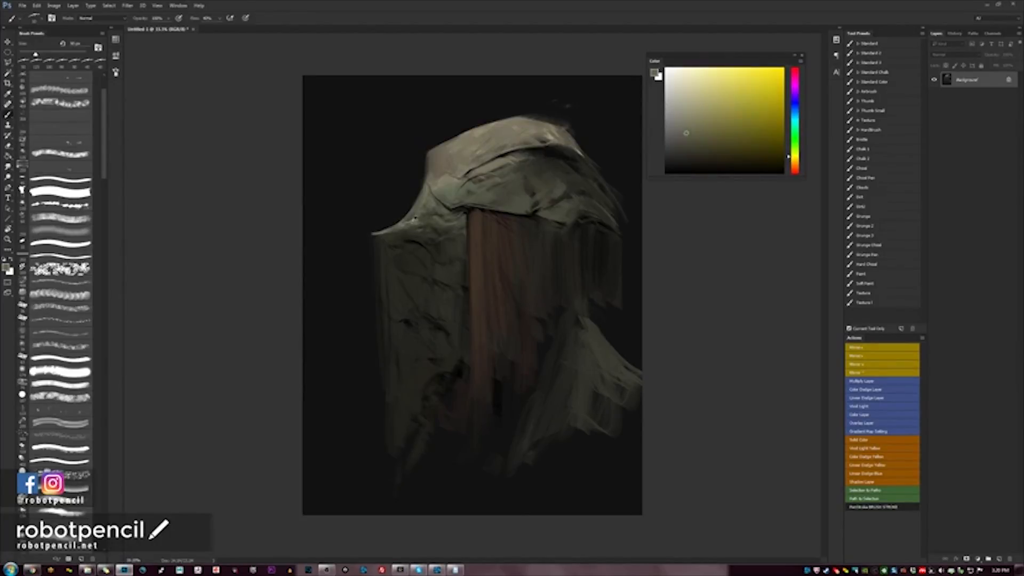
Trim the crown's upper contour with black, mirroring the canvas to judge the silhouette.
key(F1)
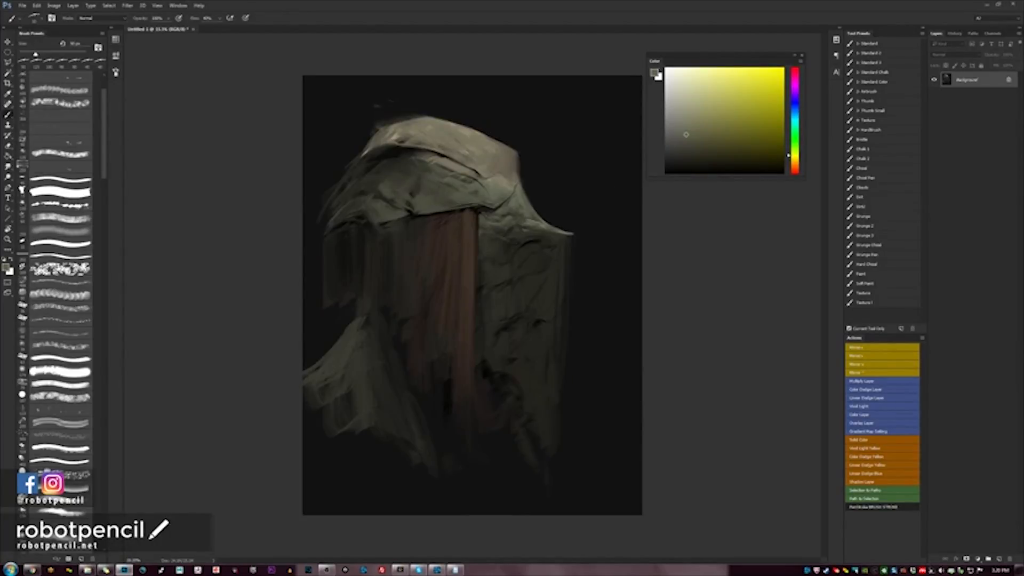
alt+click(392, 138)
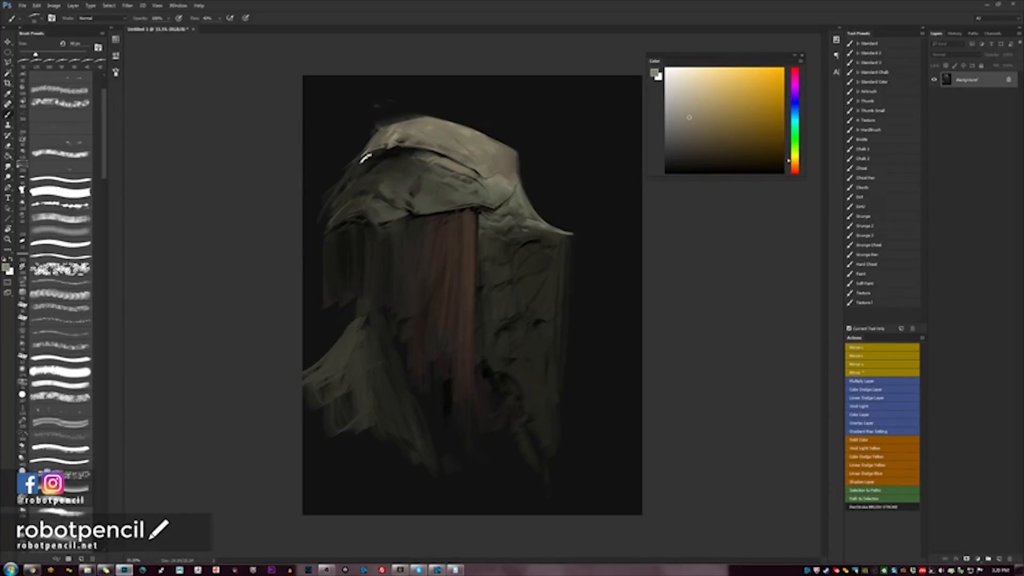
key(F2)
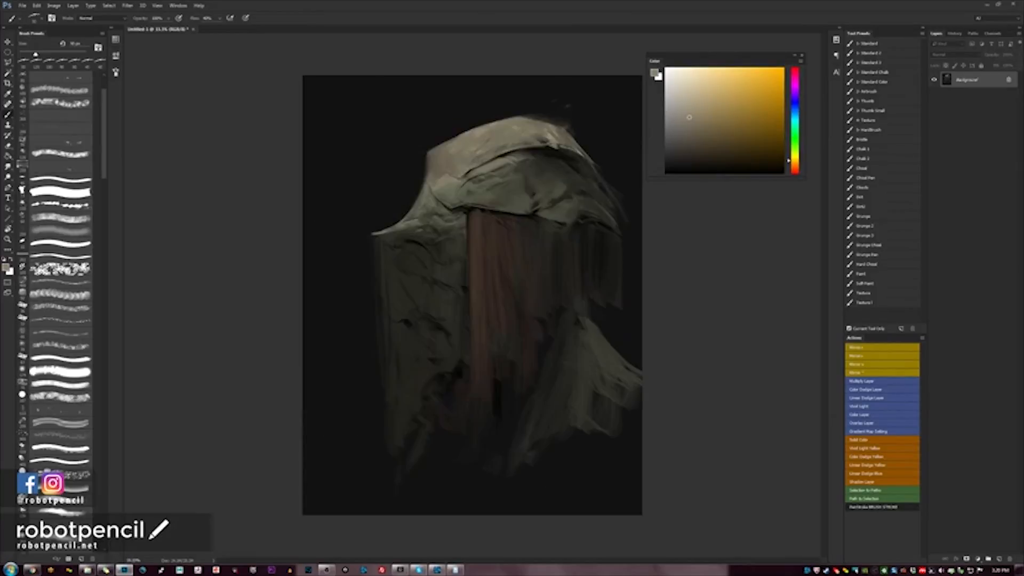
key(d)
mouse_move(482, 112)
mouse_down()
mouse_move(562, 126)
mouse_move(469, 132)
mouse_move(552, 124)
mouse_move(472, 130)
mouse_move(588, 130)
mouse_move(490, 121)
mouse_move(593, 139)
mouse_up()
key(bracketright)
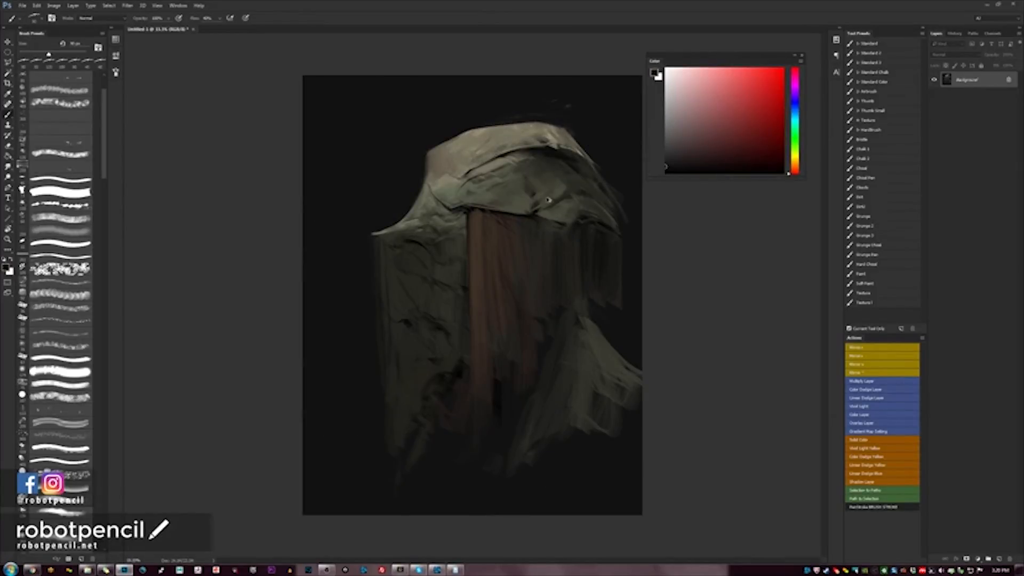
Paint a dark diagonal fold across the top of the recessed panel and blend it with sampled and slightly lighter browns.
key(F2)
alt+click(472, 213)
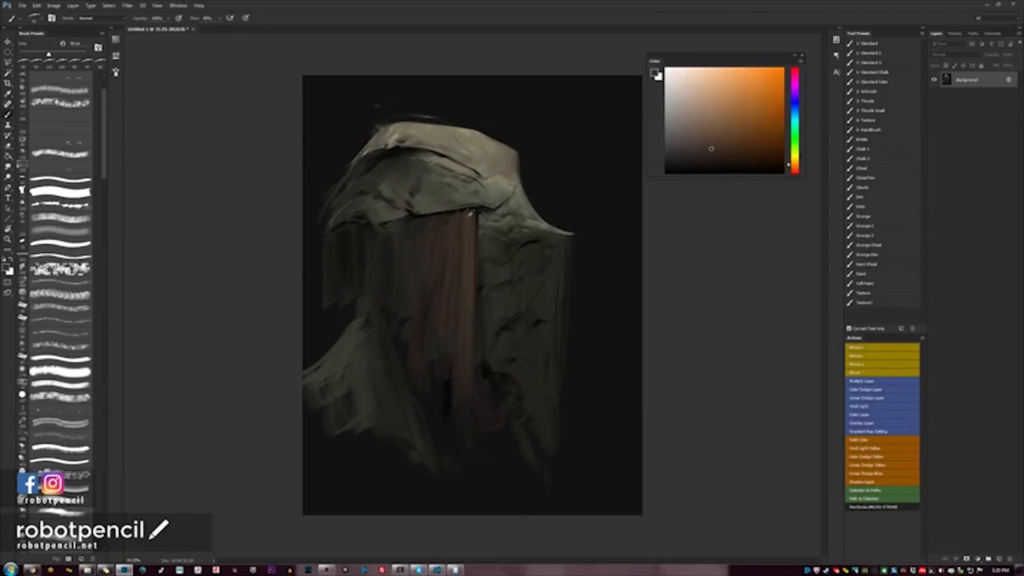
key(d)
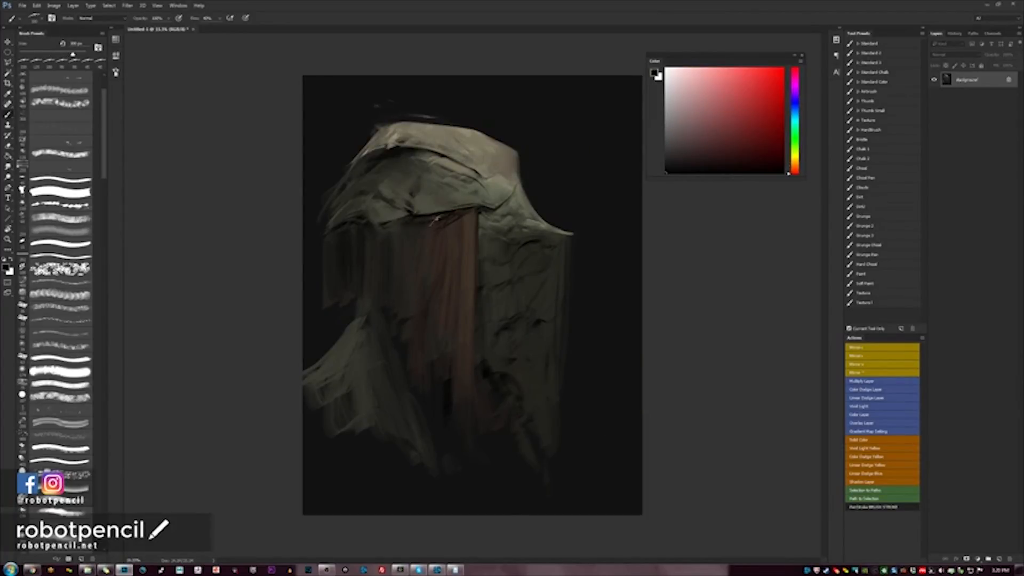
alt+click(442, 235)
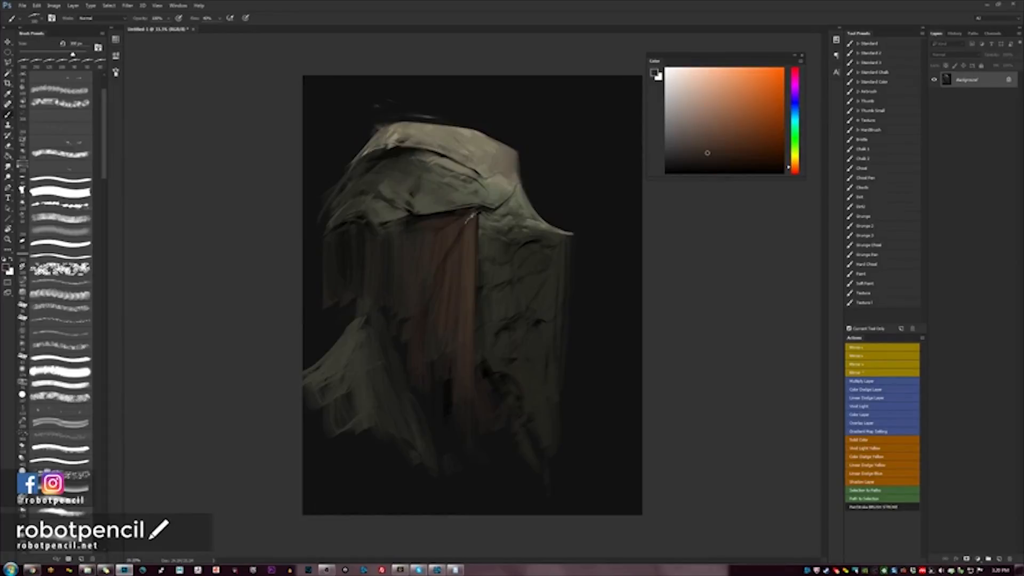
key(F2)
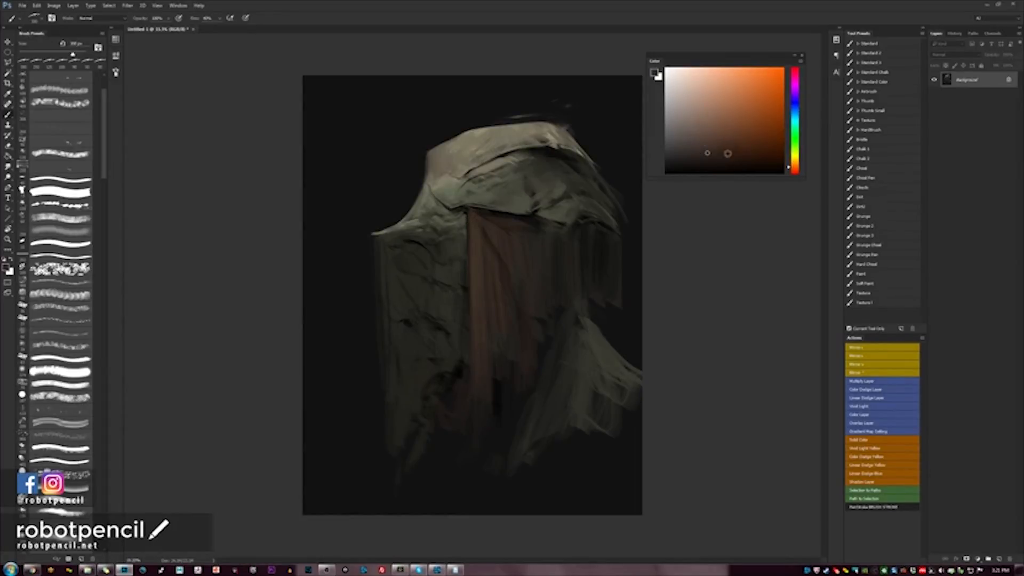
click(701, 141)
key(F2)
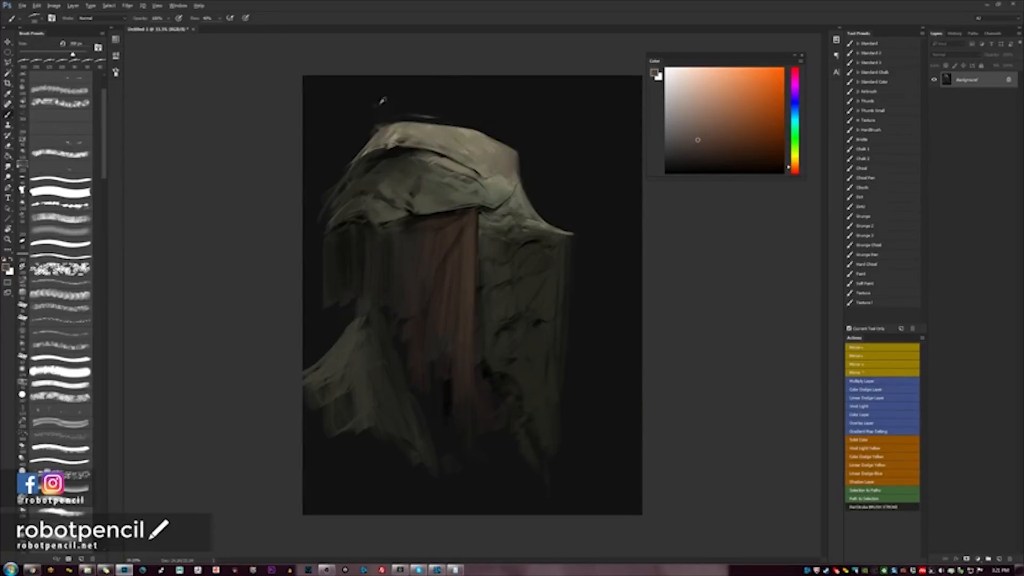
Clean up the stray marks above the crown with black using a smaller brush, and hide the interface panels.
key(d)
key(bracketleft)
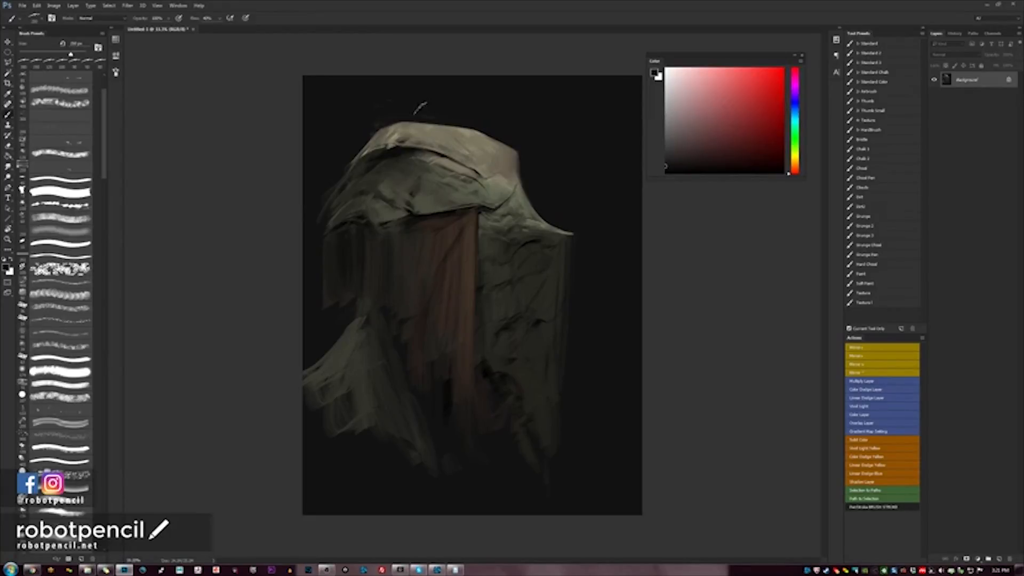
key(bracketleft)
key(bracketleft)
key(bracketleft)
key(bracketleft)
key(Tab)
key(F1)
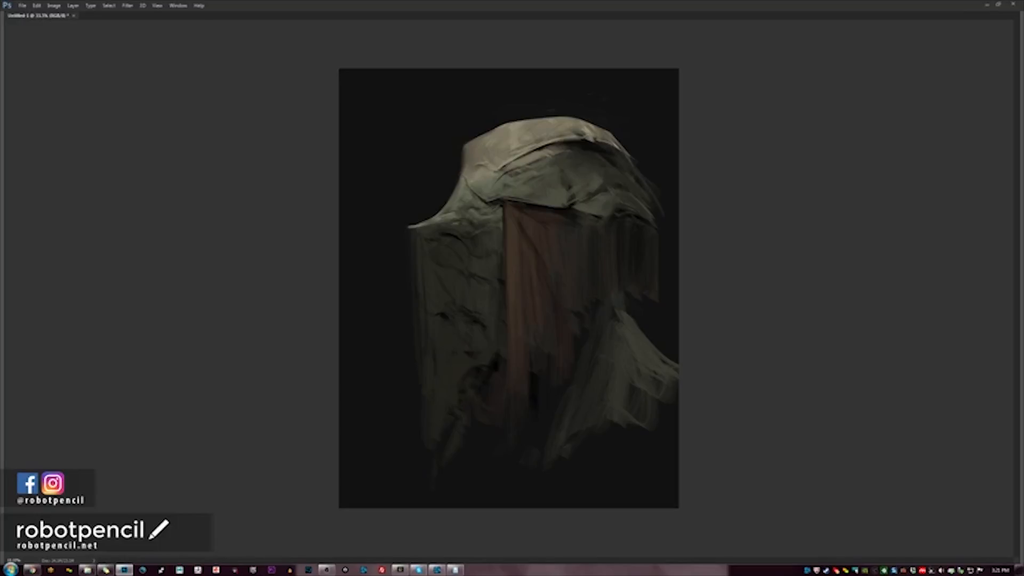
Build out the forehead's front edge below the band and smooth the side plate with lighter grey-green strokes, mirroring the canvas.
key(h)
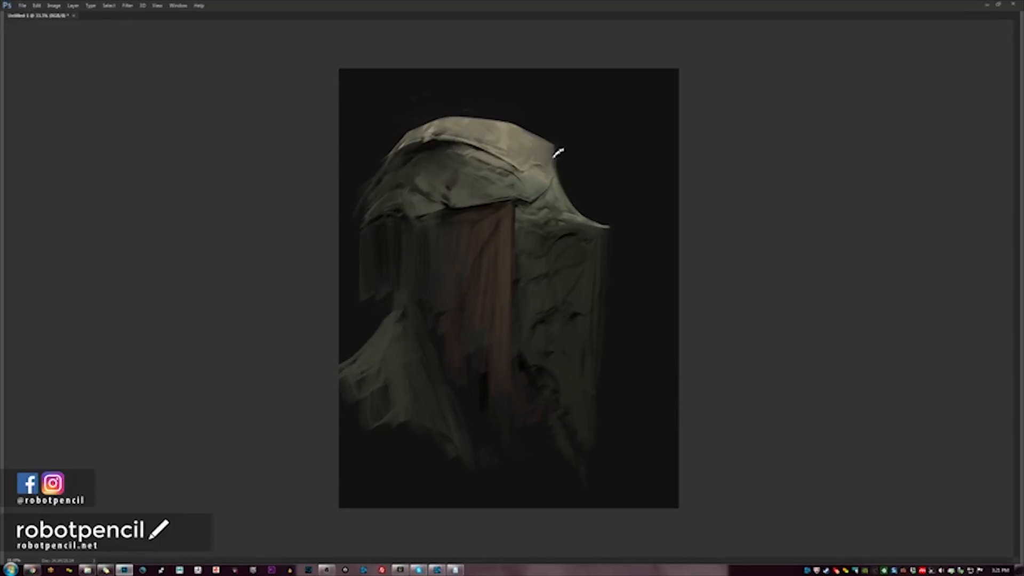
drag(555, 150, 557, 176)
key(h)
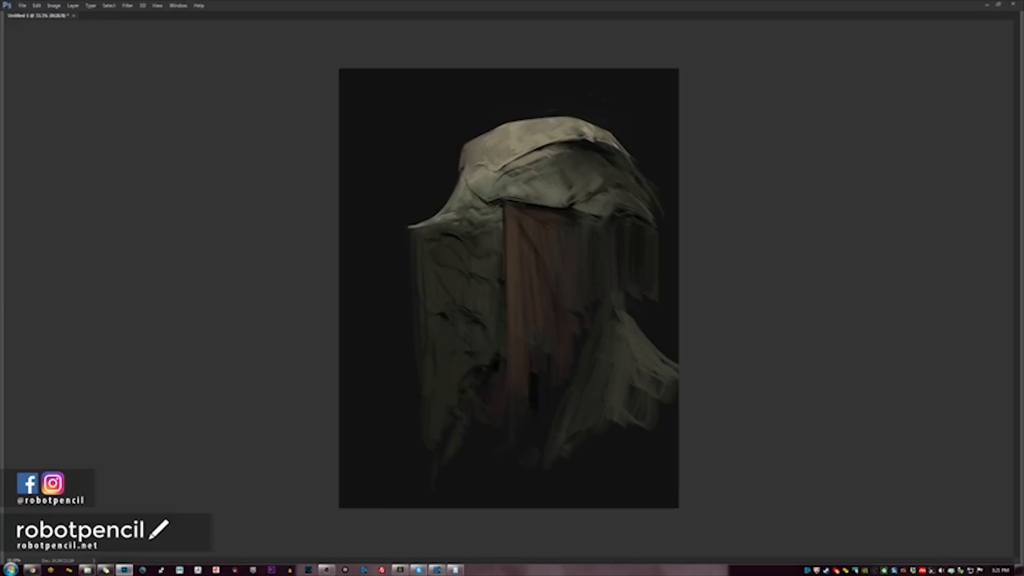
key(h)
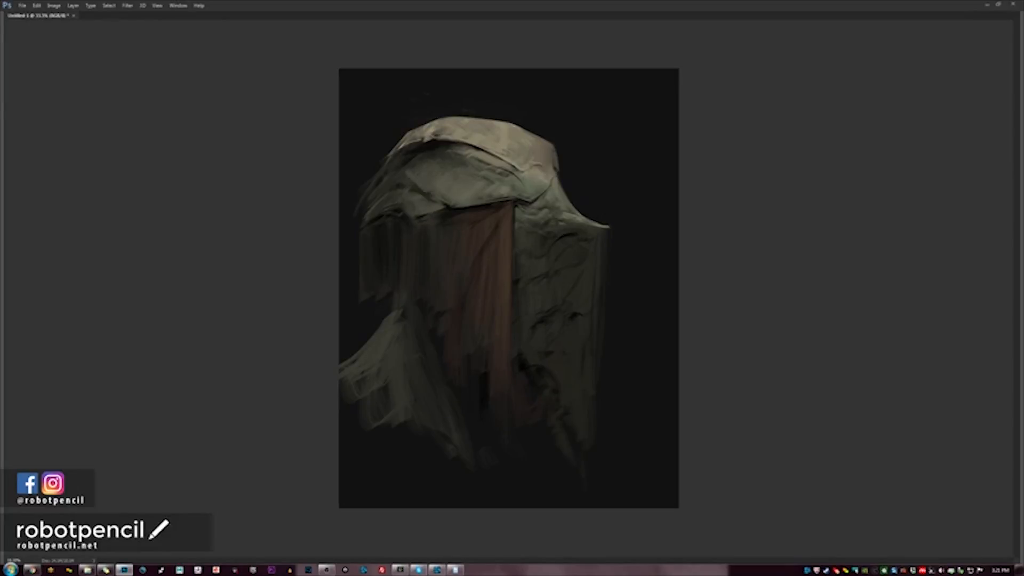
key(h)
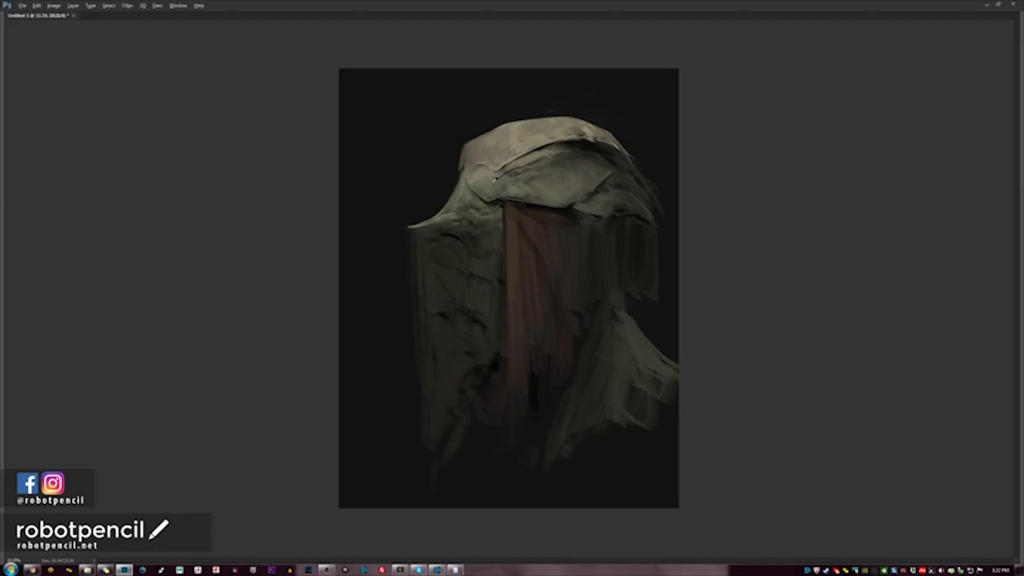
Extend the forehead band's front edge downward into a small overhanging notch above the brow slope.
drag(467, 184, 457, 191)
key(h)
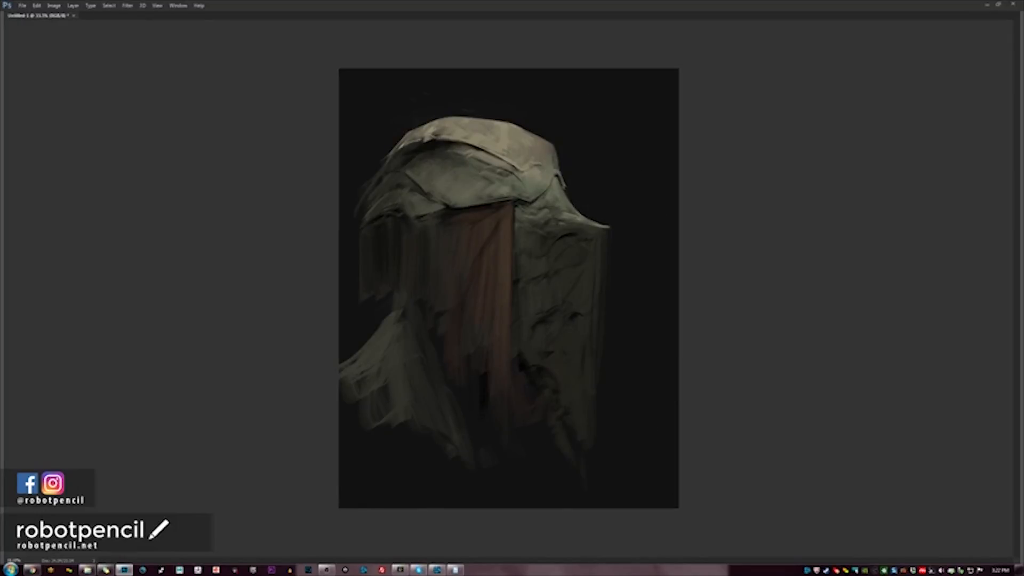
drag(554, 160, 559, 174)
key(h)
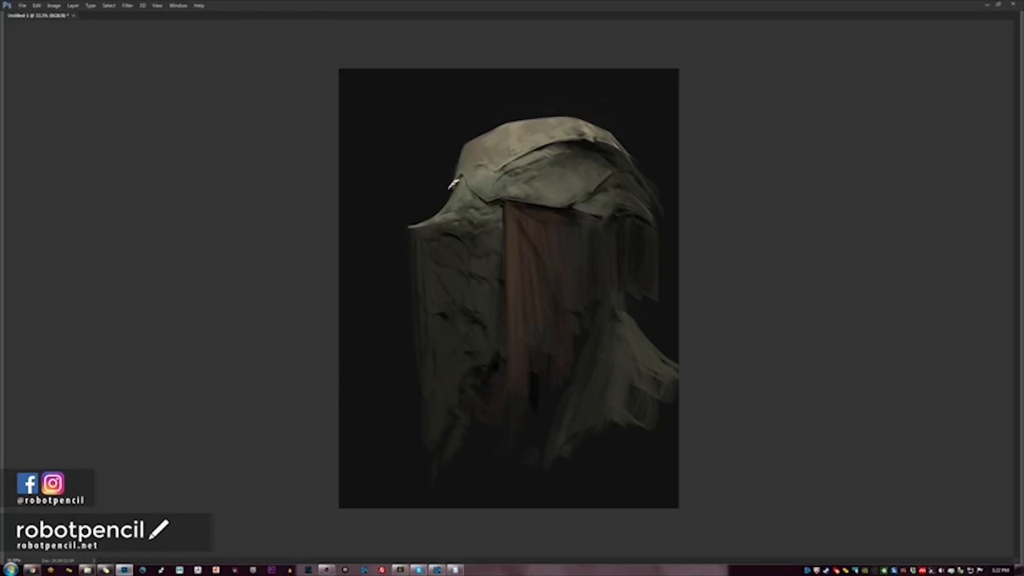
key(h)
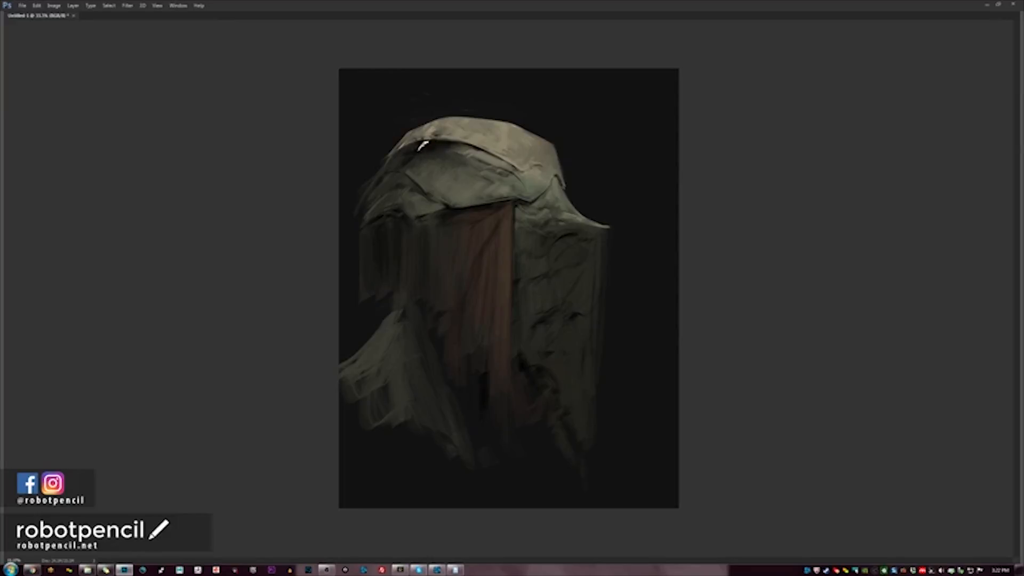
Deepen the dark gap beneath the rear of the forehead band and check the mirrored painting at several sizes.
key(h)
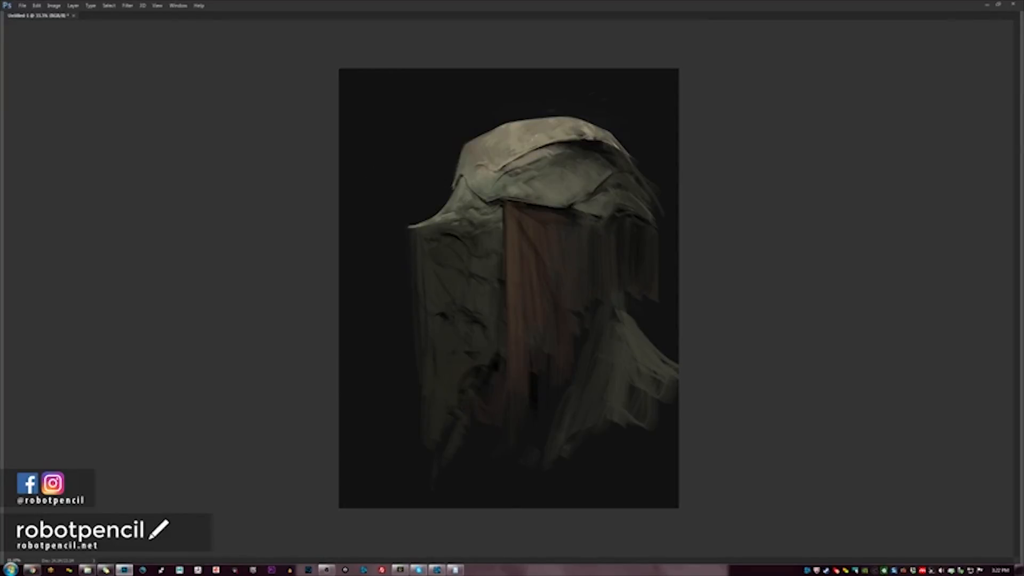
drag(550, 151, 573, 141)
key(h)
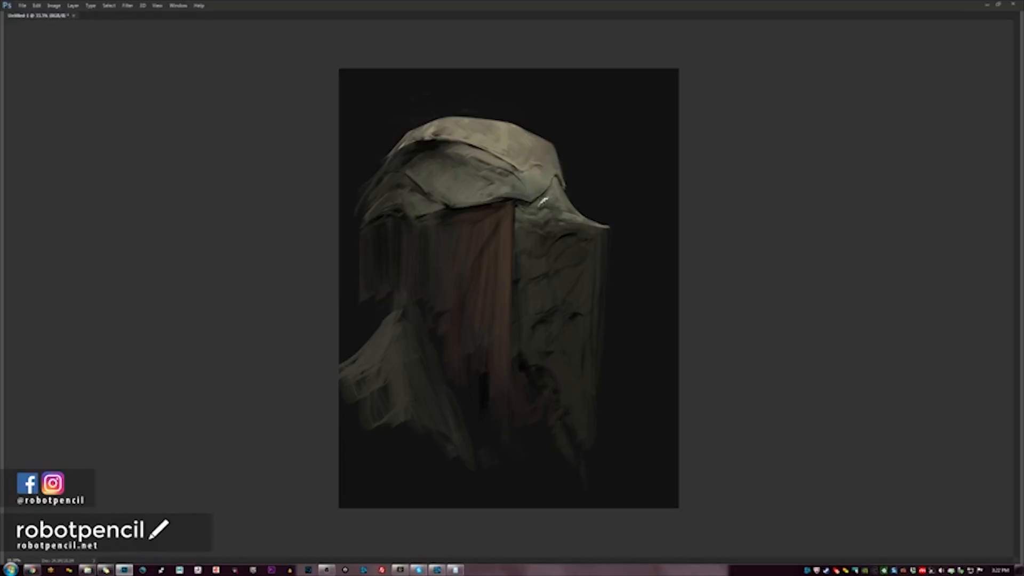
key(ctrl+minus)
key(ctrl+minus)
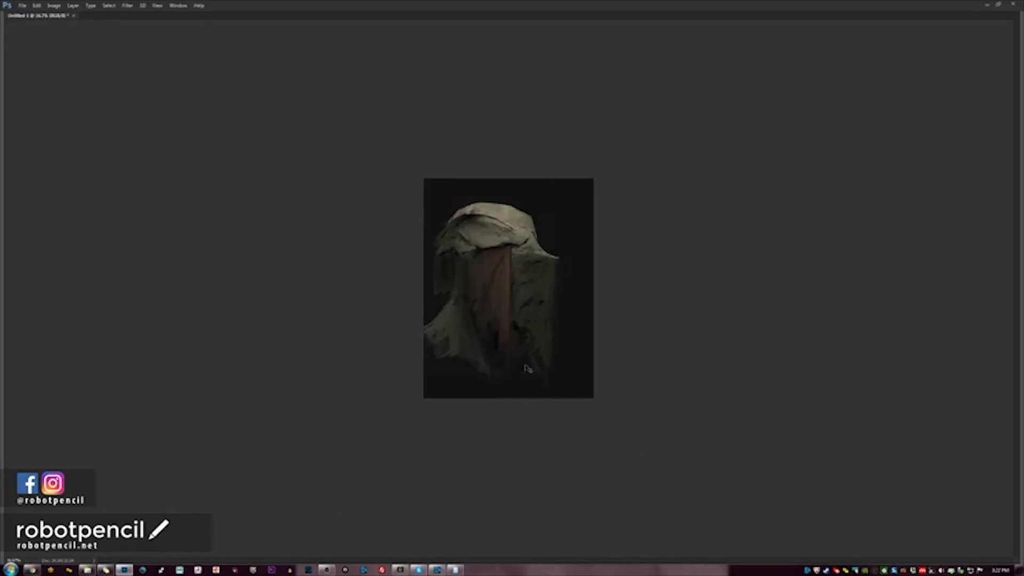
key(ctrl+shift+h)
key(ctrl+plus)
key(ctrl+plus)
key(ctrl+plus)
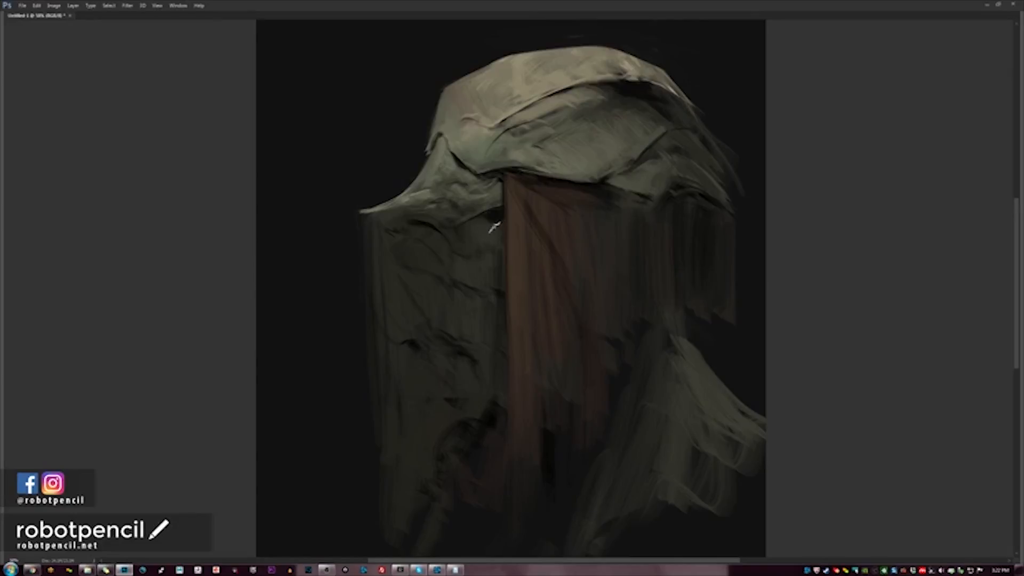
Darken a crease at the face plate's inner edge beside the recessed panel, comparing the mirrored views.
scroll(485, 294, down, 4)
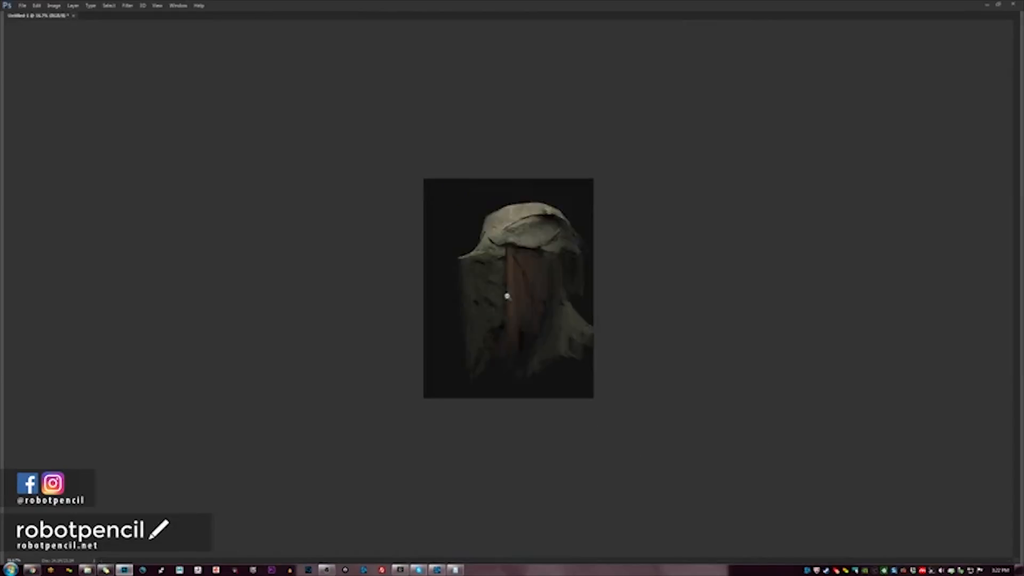
key(h)
scroll(610, 356, up, 3)
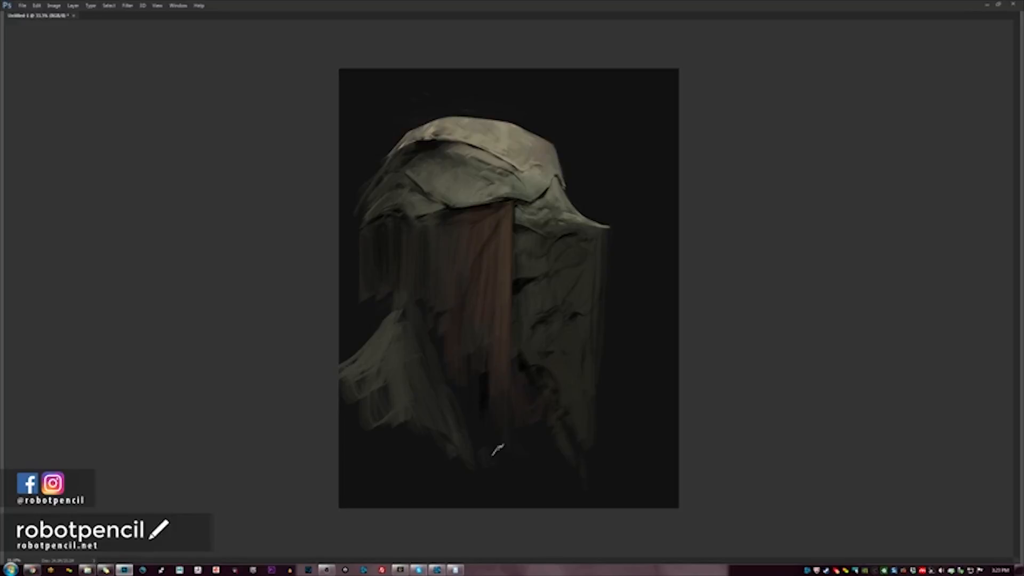
key(h)
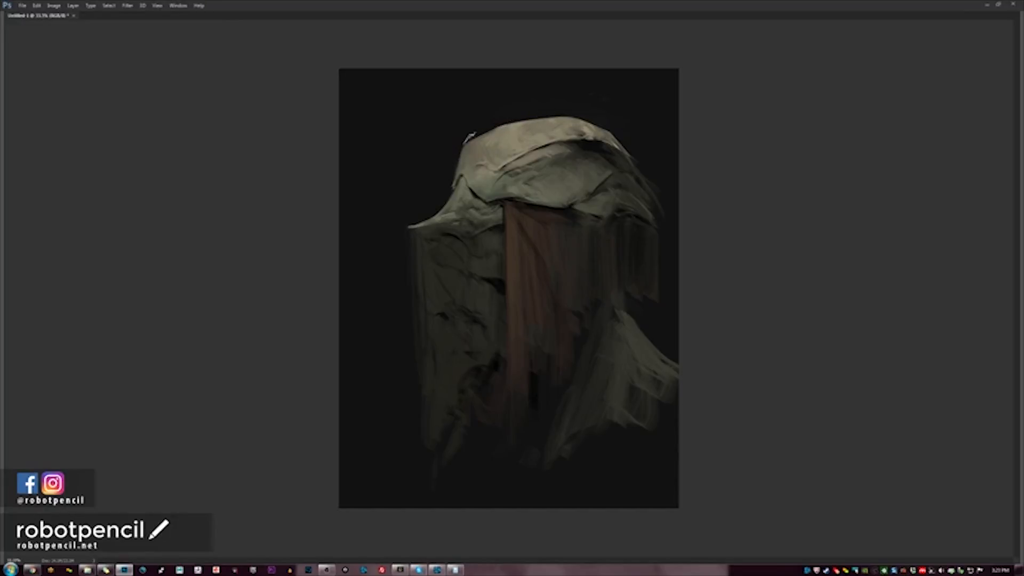
key(h)
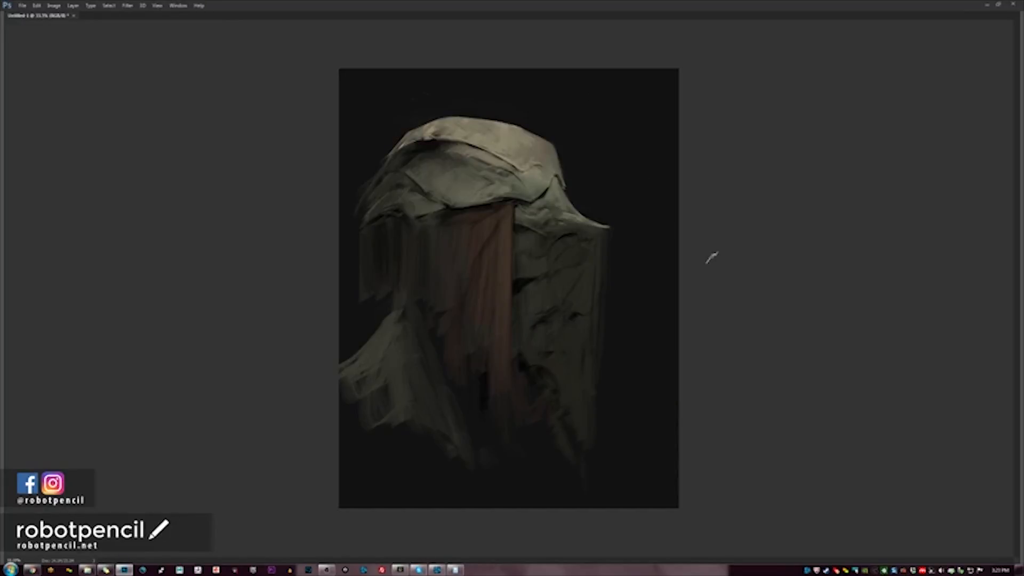
key(h)
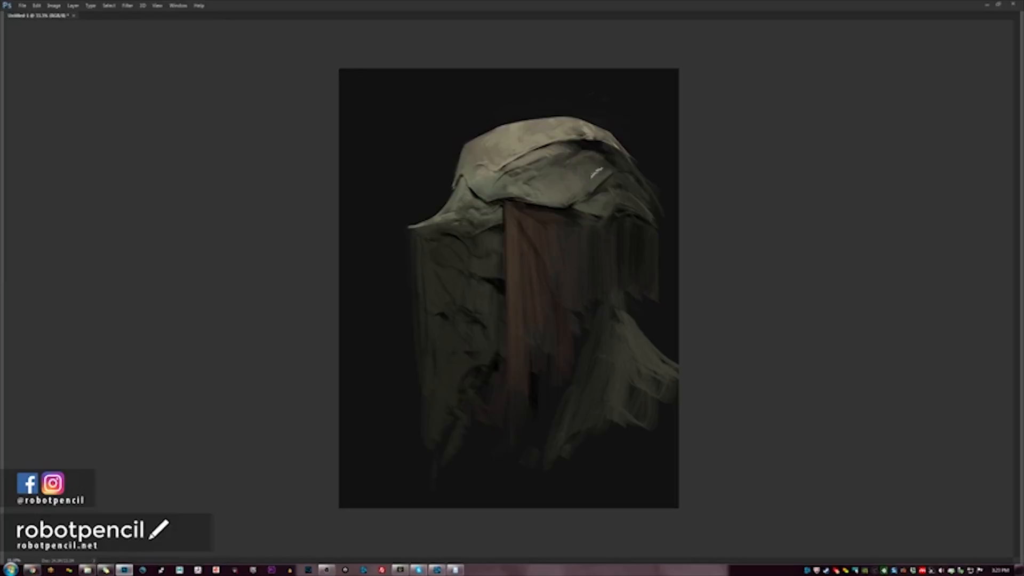
Extend the side plate's grey-green tone backward and sharpen the edges of the overlapping rear folds.
drag(557, 159, 545, 167)
key(h)
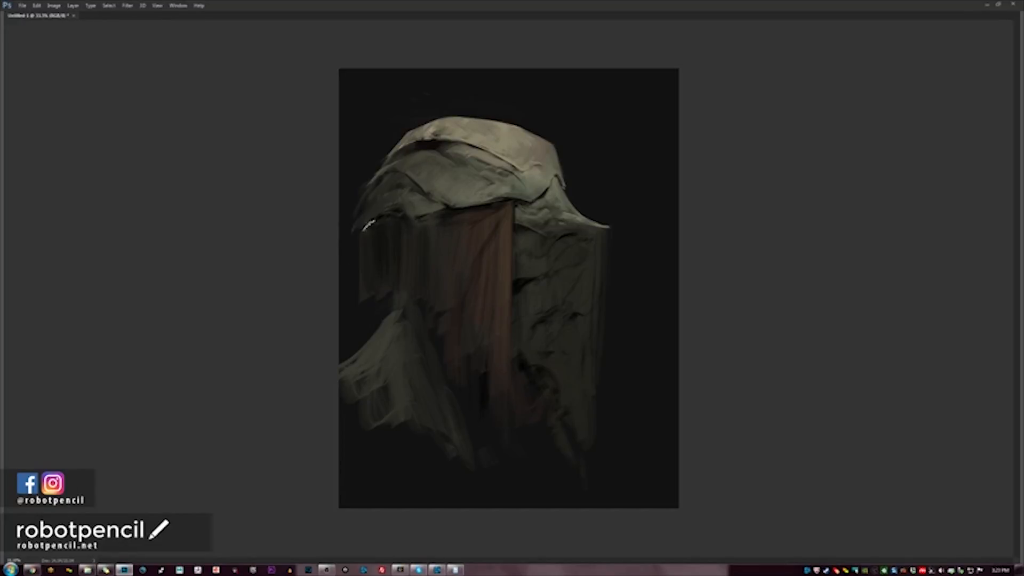
key(h)
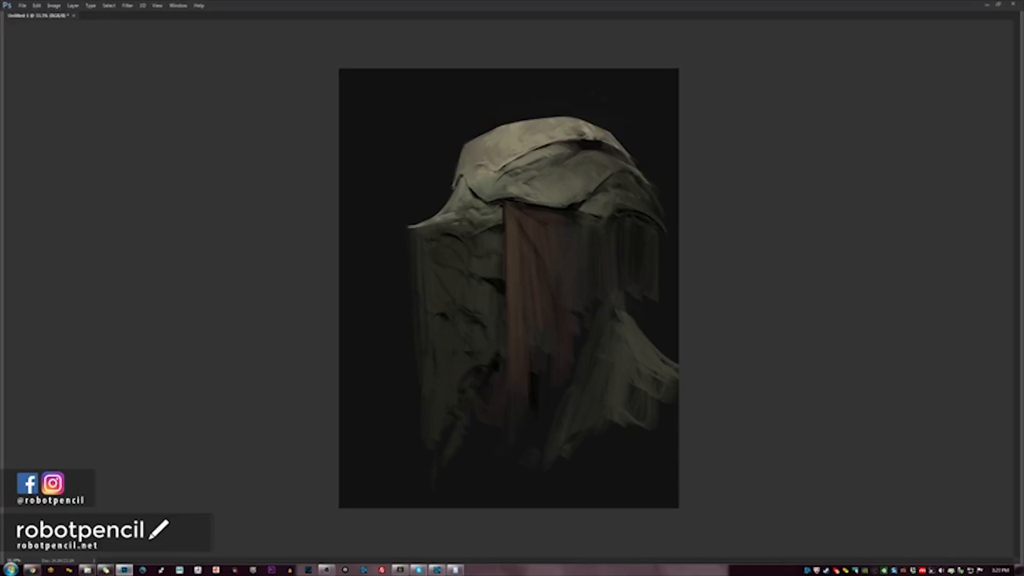
Paint a lighter rounded fold on the upper face plate and straighten the forehead band's top contour, checking the mirrored view.
key(h)
click(549, 253)
drag(555, 143, 532, 151)
key(ctrl+minus)
key(ctrl+minus)
key(ctrl+h)
key(ctrl+plus)
key(ctrl+plus)
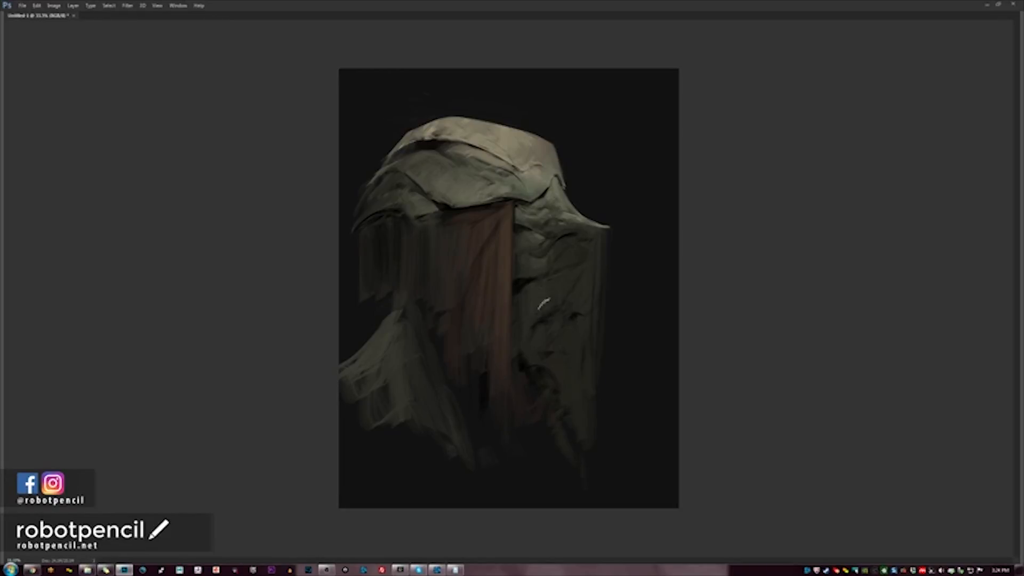
Reshape the cracks in the middle of the face plate into a larger curved fold using sampled olive tones.
drag(551, 320, 560, 312)
alt+click(558, 324)
alt+click(545, 320)
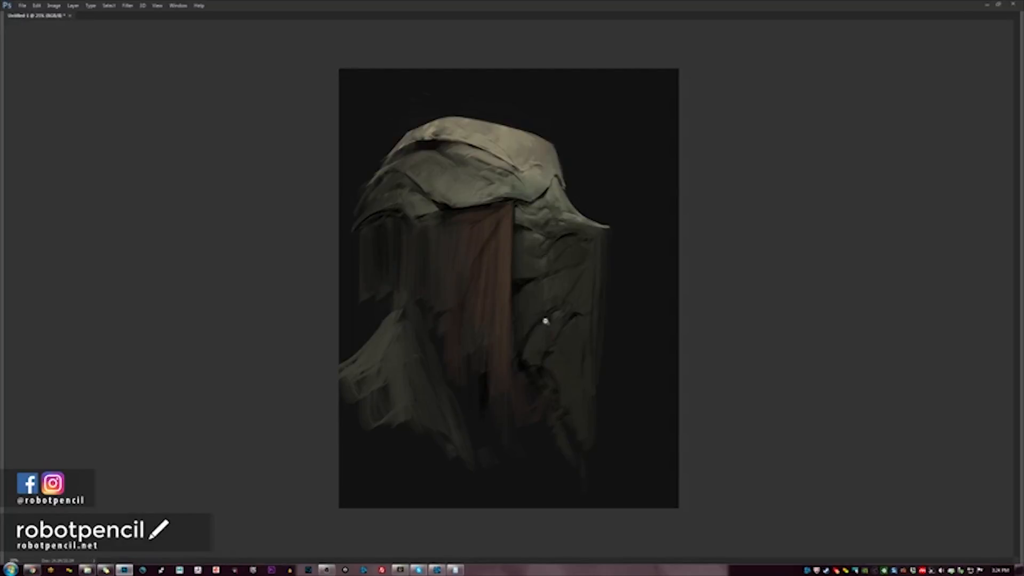
alt+click(545, 321)
key(ctrl+shift+h)
click(533, 322)
click(548, 275)
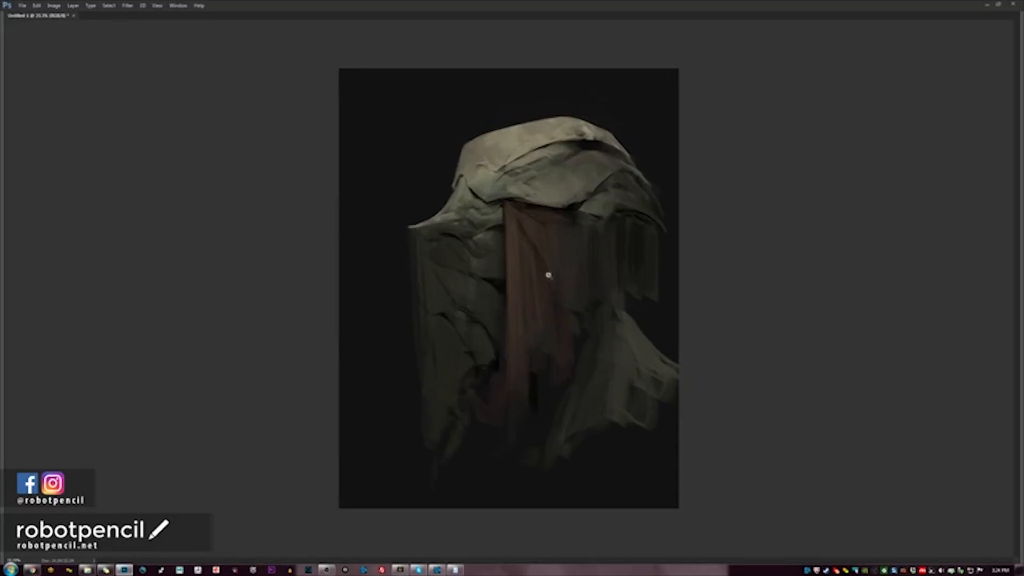
Brush light strokes along the forehead band's lower edge and check the whole head in the mirrored view.
click(520, 193)
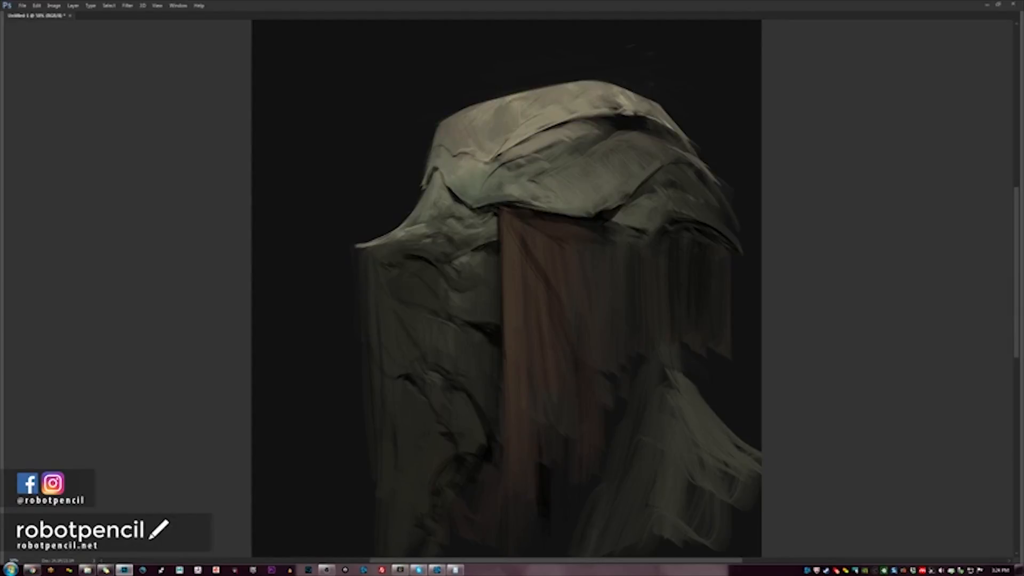
mouse_move(516, 133)
mouse_down()
mouse_move(549, 104)
mouse_move(512, 97)
mouse_move(560, 89)
mouse_move(581, 106)
mouse_move(586, 90)
mouse_move(621, 107)
mouse_up()
scroll(602, 149, down, 3)
key(F2)
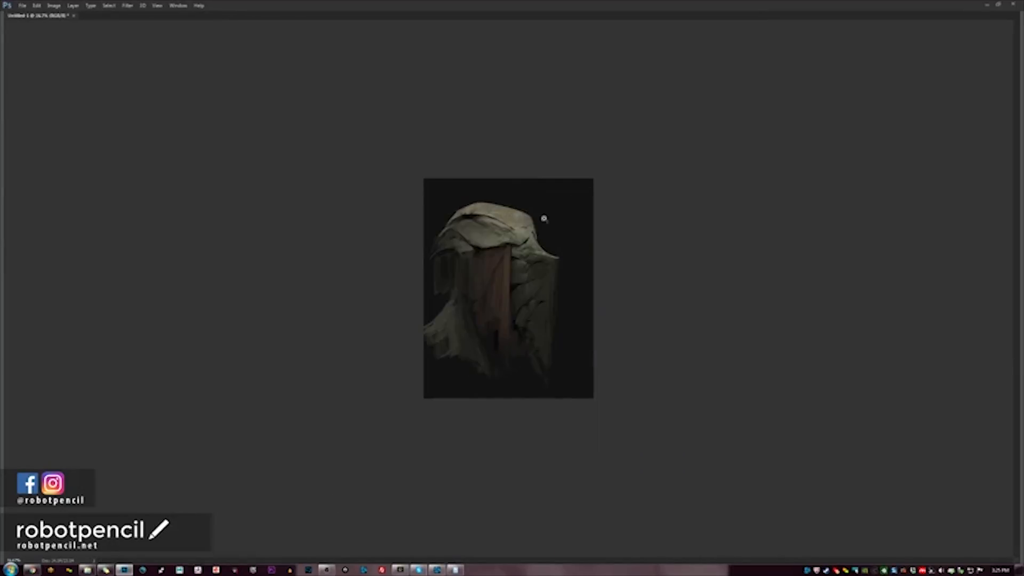
scroll(514, 236, up, 3)
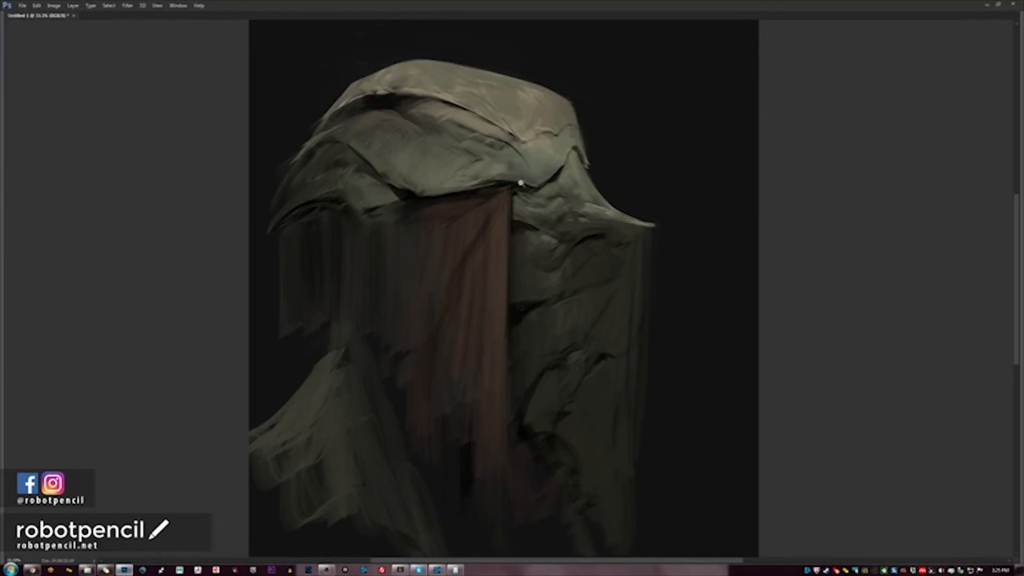
Paint a small dark crease into the side plate just below the forehead band and check the whole head.
scroll(520, 183, down, 1)
key(F2)
key(F2)
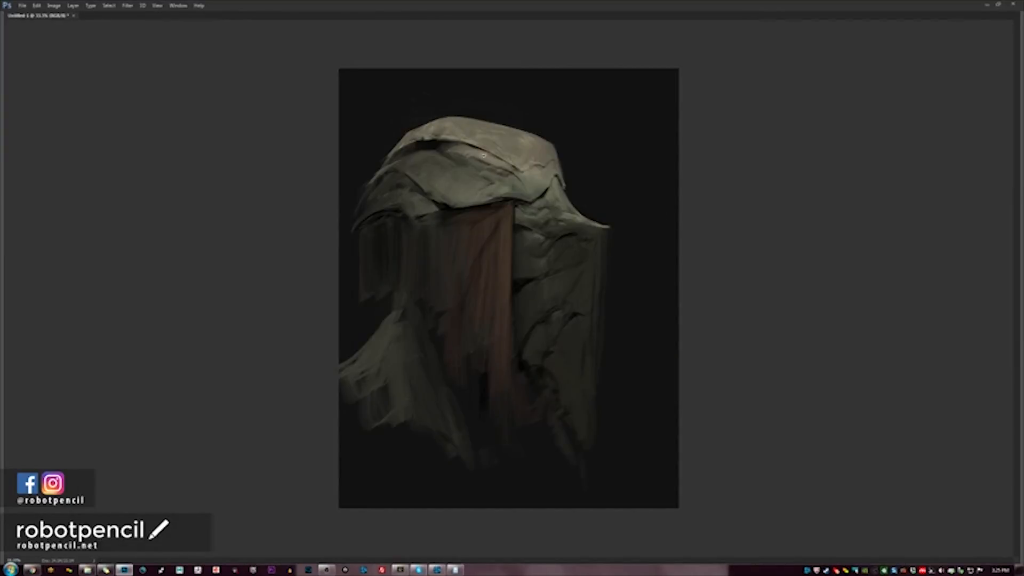
scroll(475, 168, up, 1)
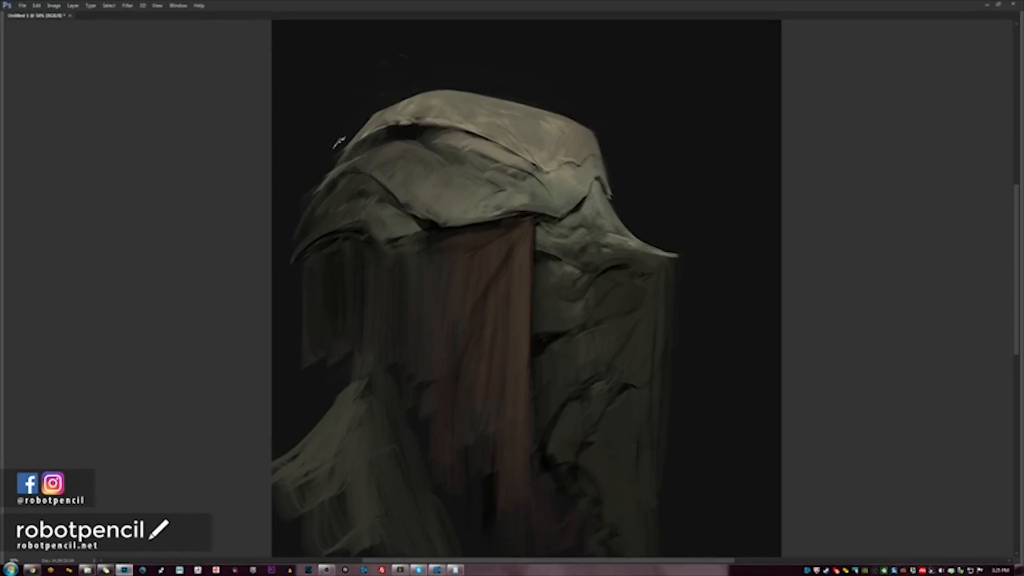
drag(427, 94, 497, 180)
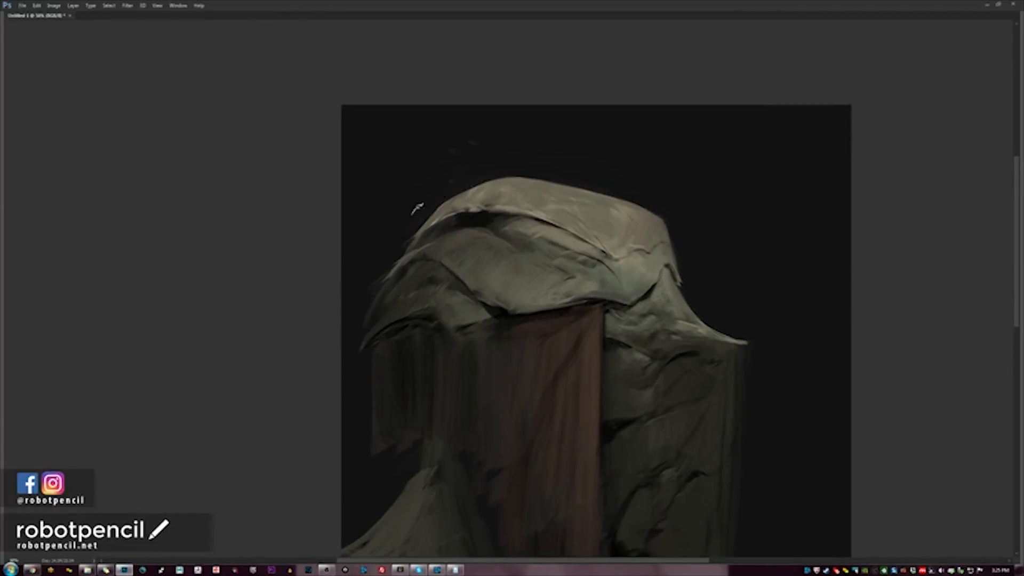
mouse_move(549, 160)
mouse_down()
mouse_move(587, 117)
mouse_move(507, 137)
mouse_move(537, 131)
mouse_up()
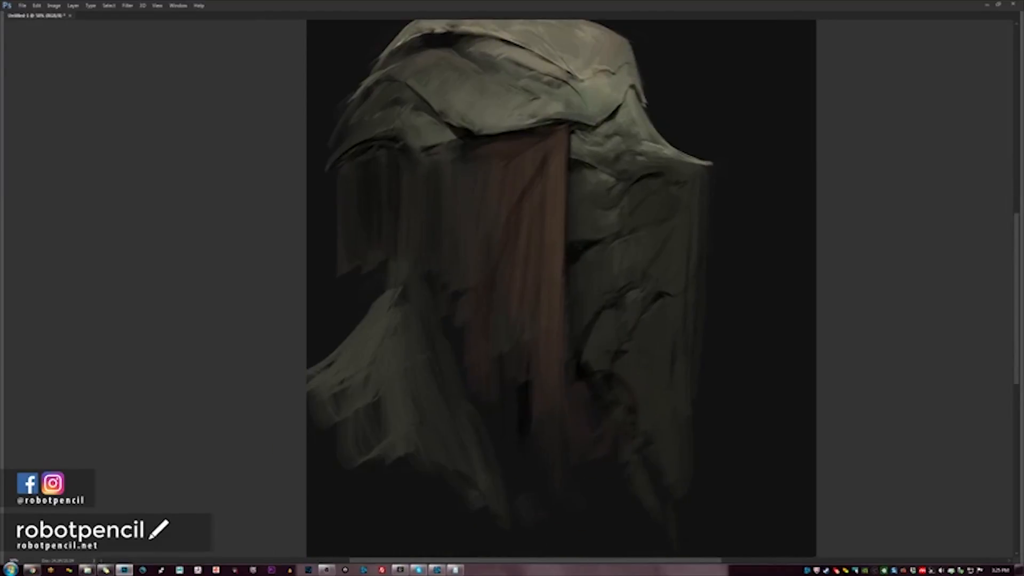
scroll(505, 155, up, 3)
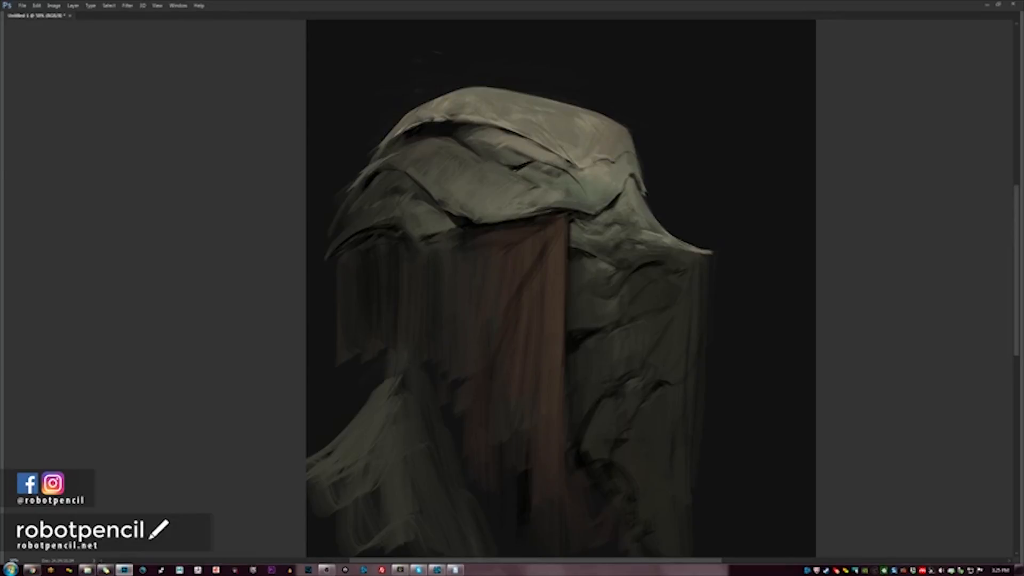
key(ctrl+minus)
key(ctrl+minus)
key(ctrl+minus)
key(ctrl+plus)
key(ctrl+plus)
key(ctrl+plus)
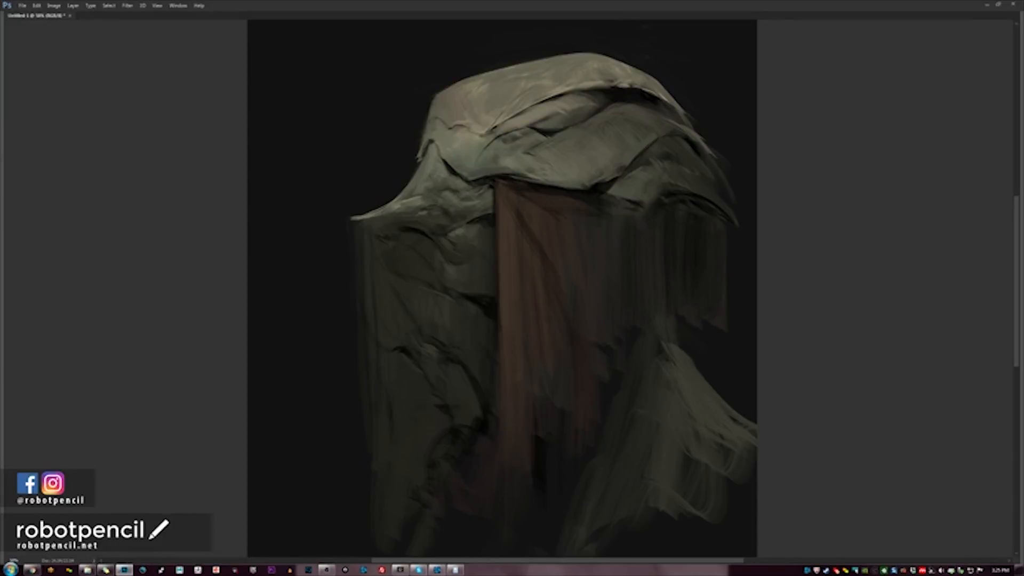
Straighten the side plate's lower edge above the brown panel into one continuous contour, checking the mirrored view.
key(ctrl+minus)
key(ctrl+minus)
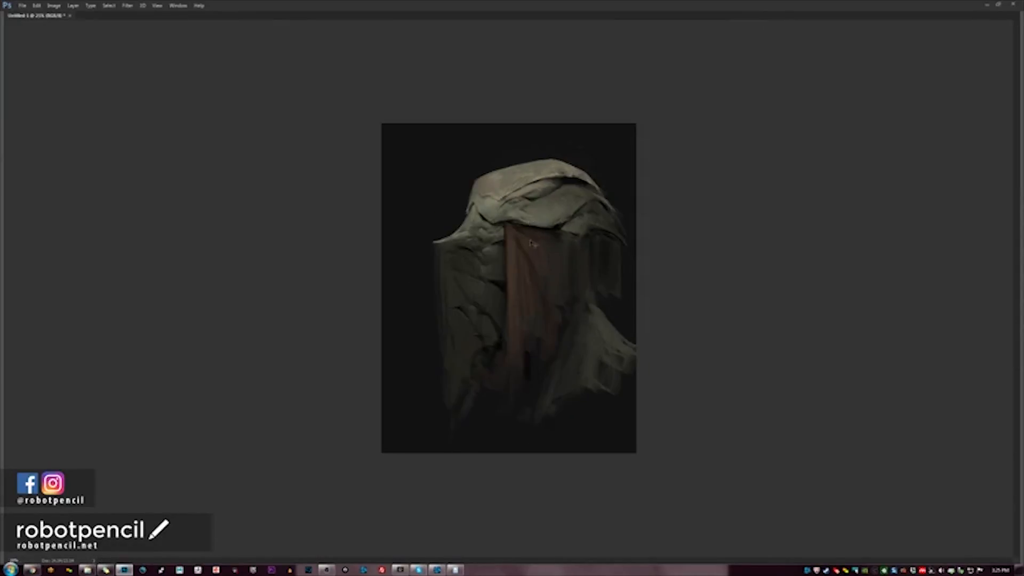
key(h)
key(ctrl+plus)
key(ctrl+plus)
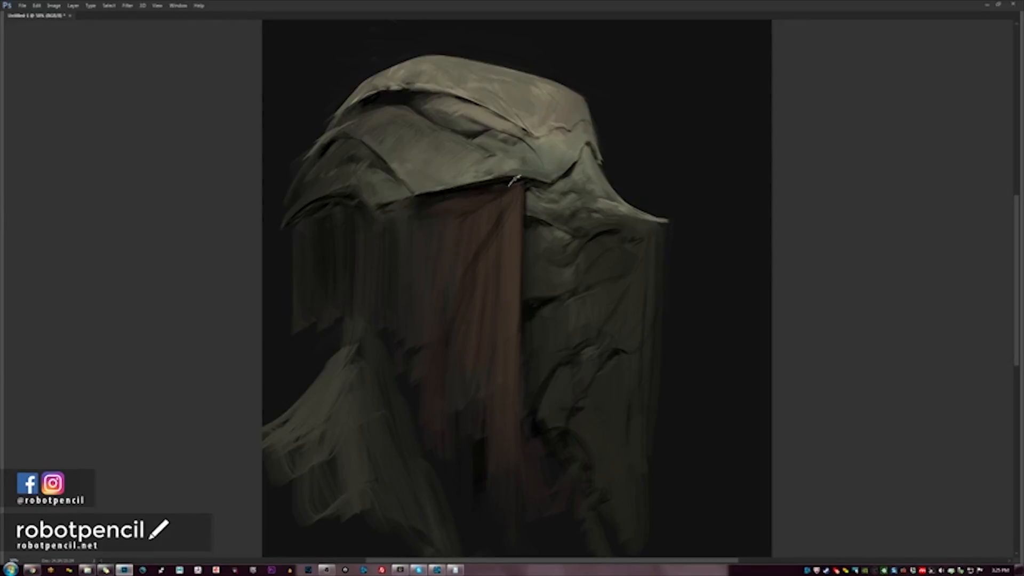
scroll(538, 277, down, 3)
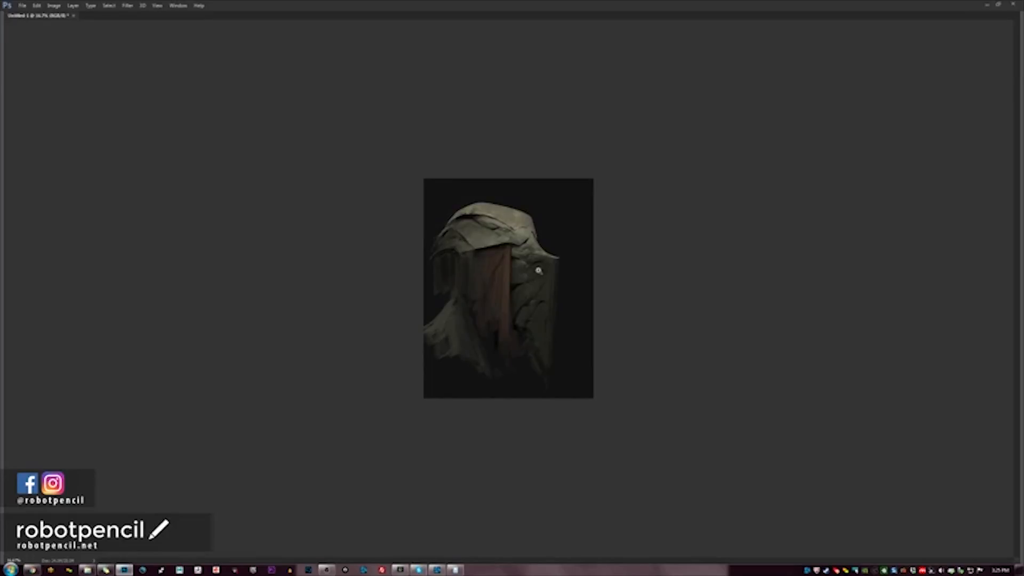
scroll(538, 271, up, 1)
scroll(444, 219, up, 1)
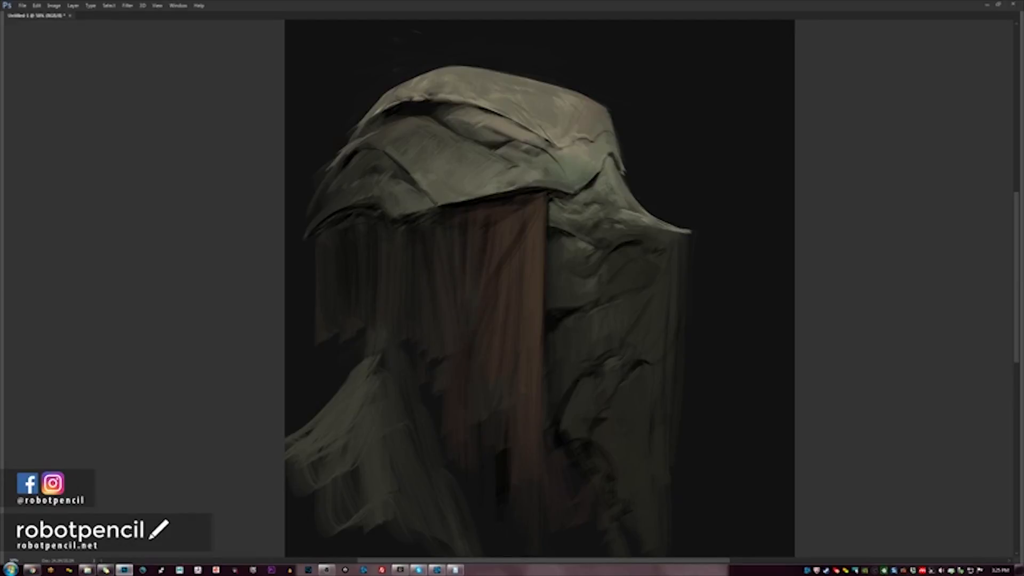
Brush vertical strokes into the brown panel and extend its upper end forward over the face plate's inner edge.
drag(539, 219, 539, 261)
key(ctrl+minus)
key(ctrl+minus)
key(ctrl+shift+h)
key(ctrl+plus)
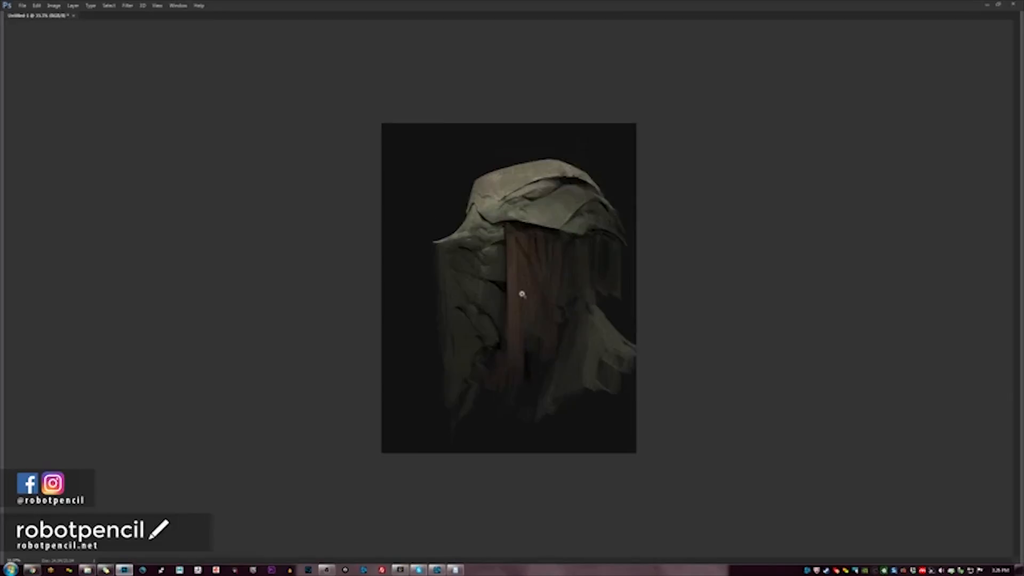
key(ctrl+plus)
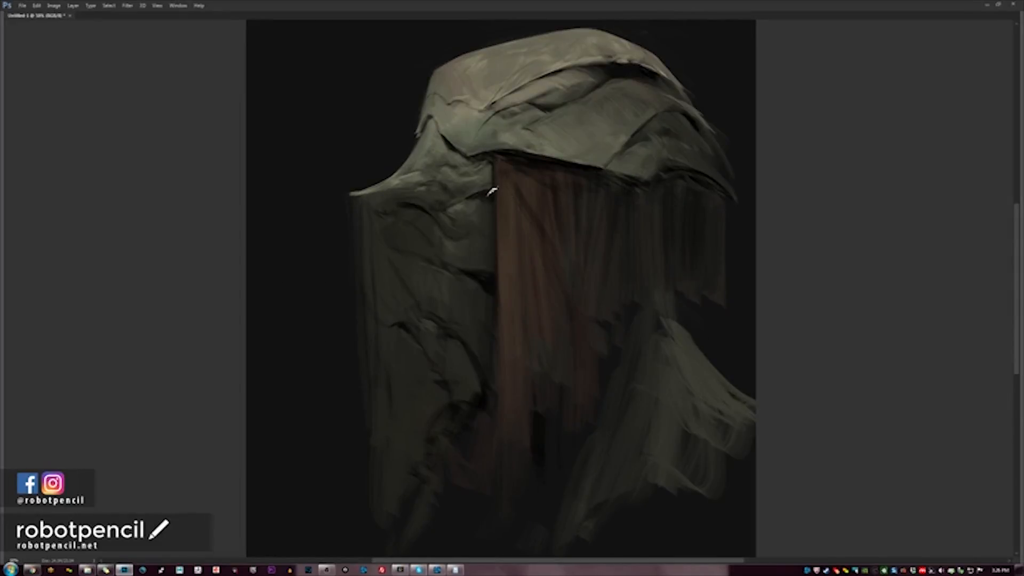
drag(493, 175, 486, 159)
mouse_move(491, 194)
mouse_down()
mouse_move(490, 166)
mouse_move(492, 226)
mouse_up()
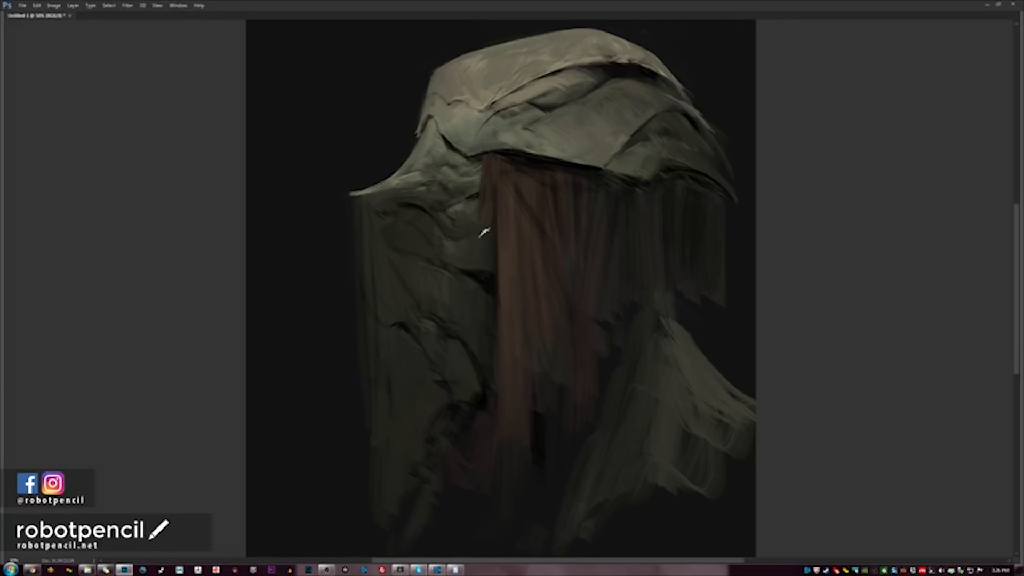
Deepen the shadows between the side plate's overlapping rear folds and check the head in the mirrored view.
key(ctrl+shift+h)
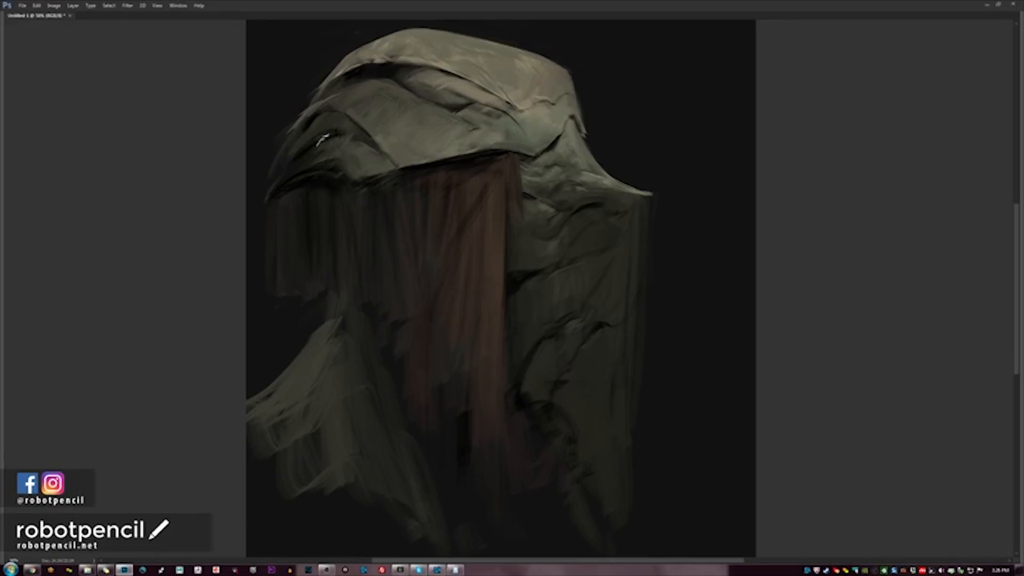
key(ctrl+minus)
key(ctrl+minus)
key(ctrl+minus)
key(ctrl+shift+h)
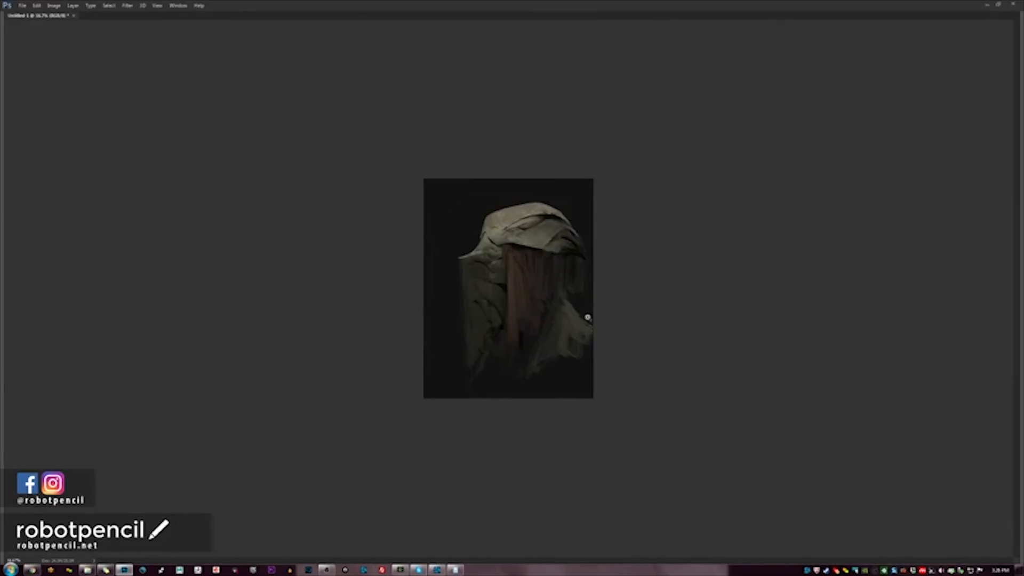
key(ctrl+plus)
key(ctrl+plus)
key(ctrl+plus)
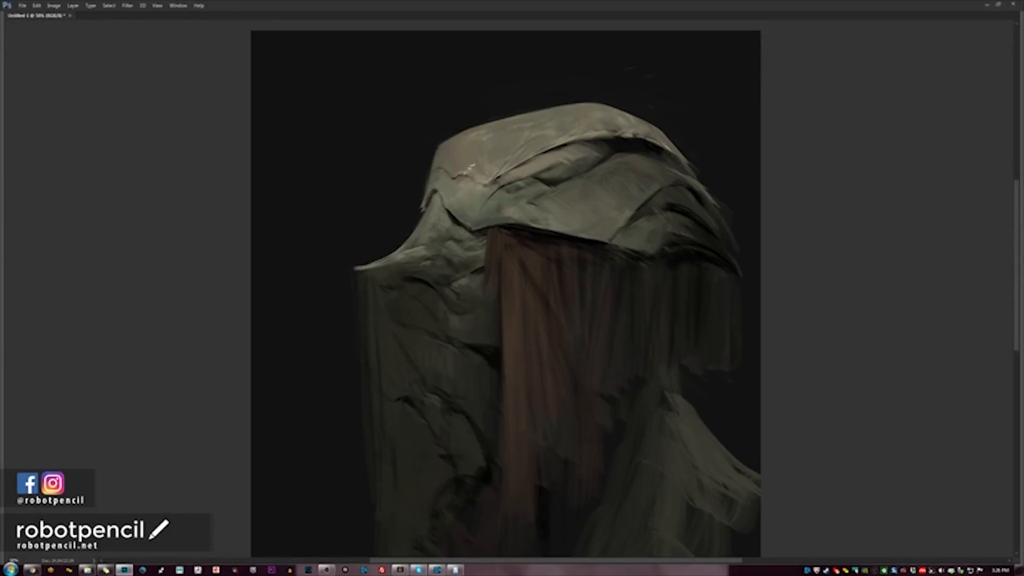
key(ctrl+plus)
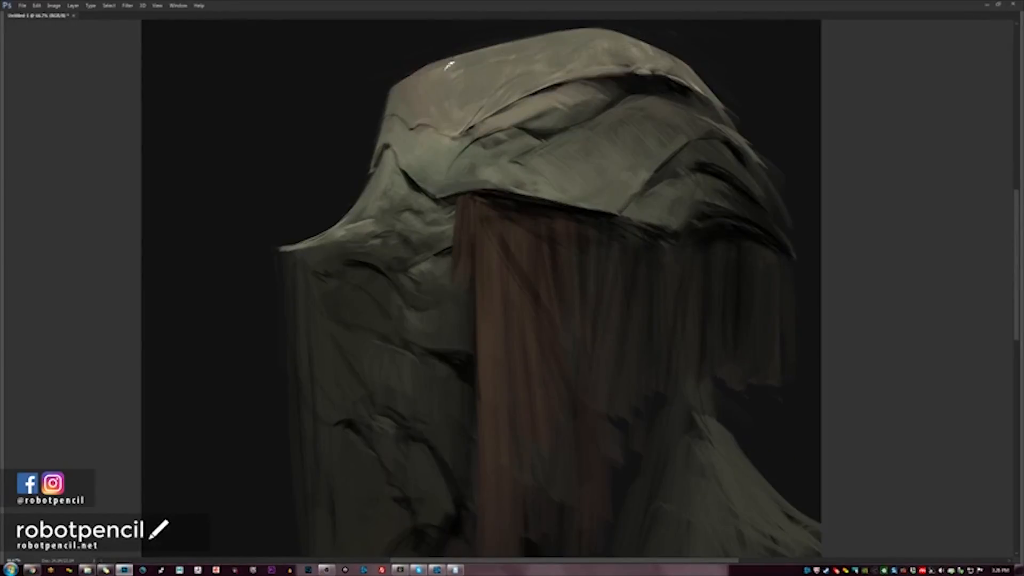
Reshape the pointed ledge on top of the face plate into a cleaner, sharper tip.
key(ctrl+minus)
key(ctrl+minus)
key(h)
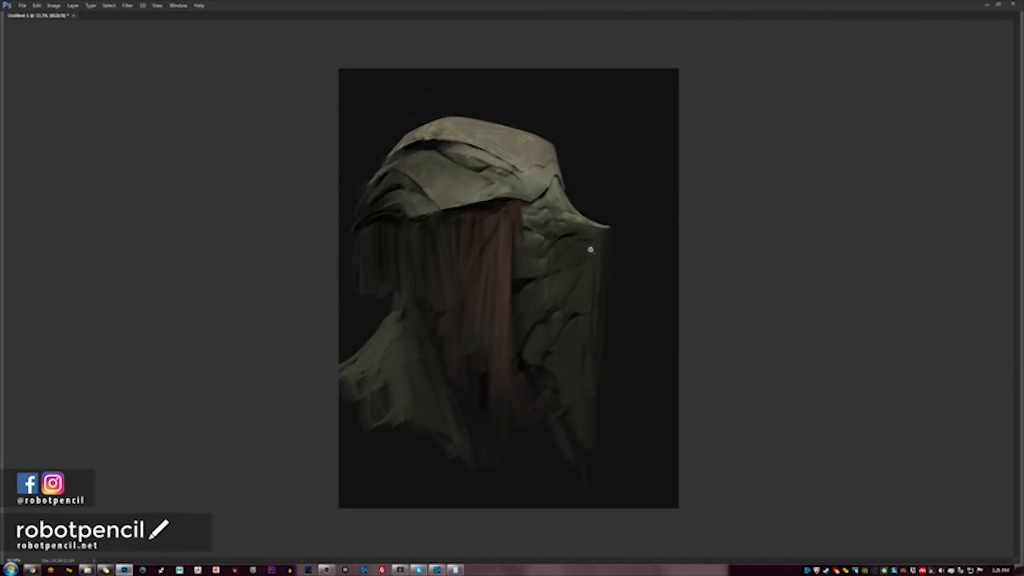
key(ctrl+plus)
key(ctrl+plus)
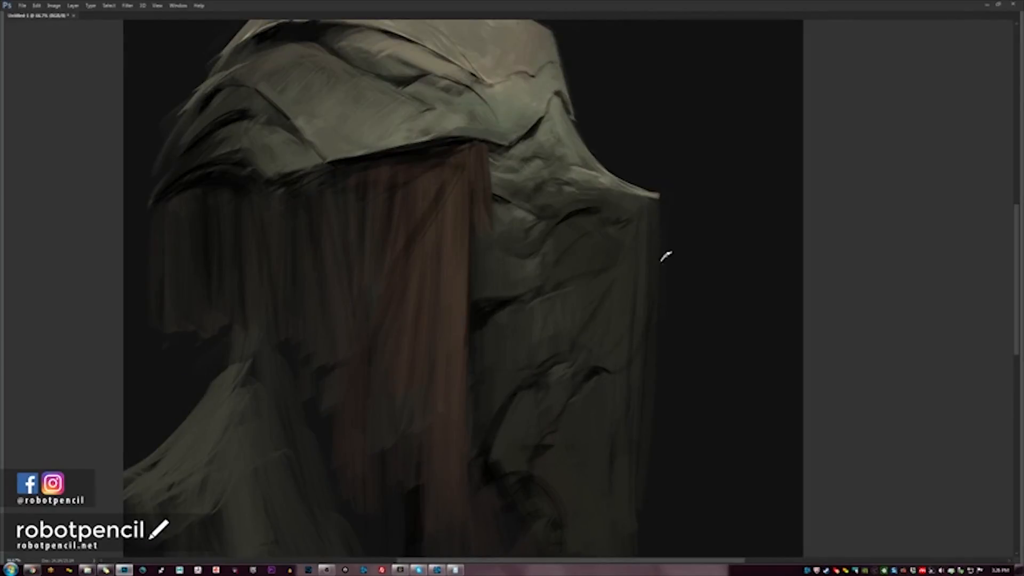
key(ctrl+minus)
key(ctrl+minus)
key(ctrl+minus)
key(ctrl+minus)
key(ctrl+plus)
key(ctrl+plus)
key(ctrl+plus)
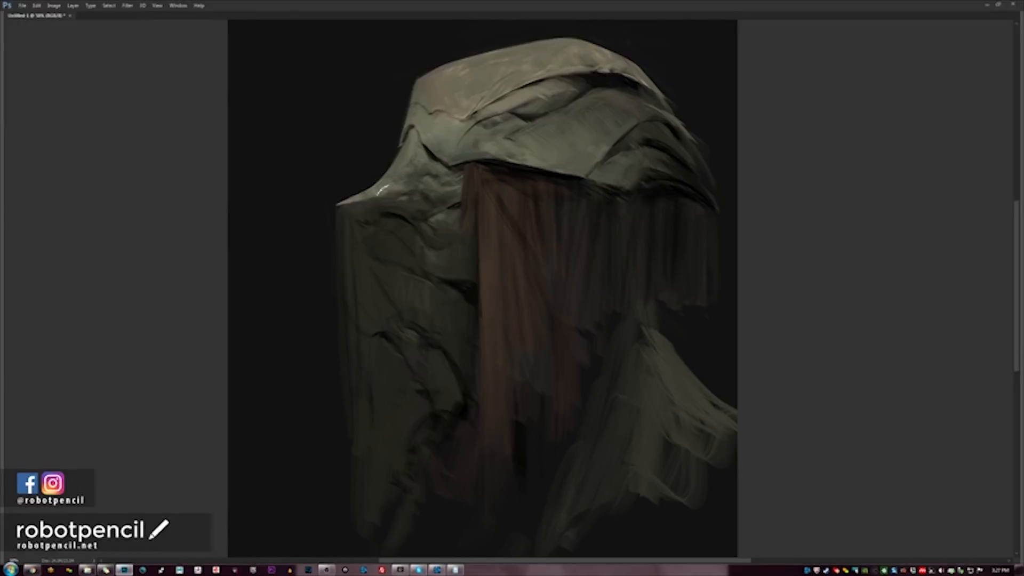
Paint a darker underside plane beneath the face plate's pointed ledge, checking both canvas orientations.
key(ctrl+minus)
key(ctrl+minus)
key(h)
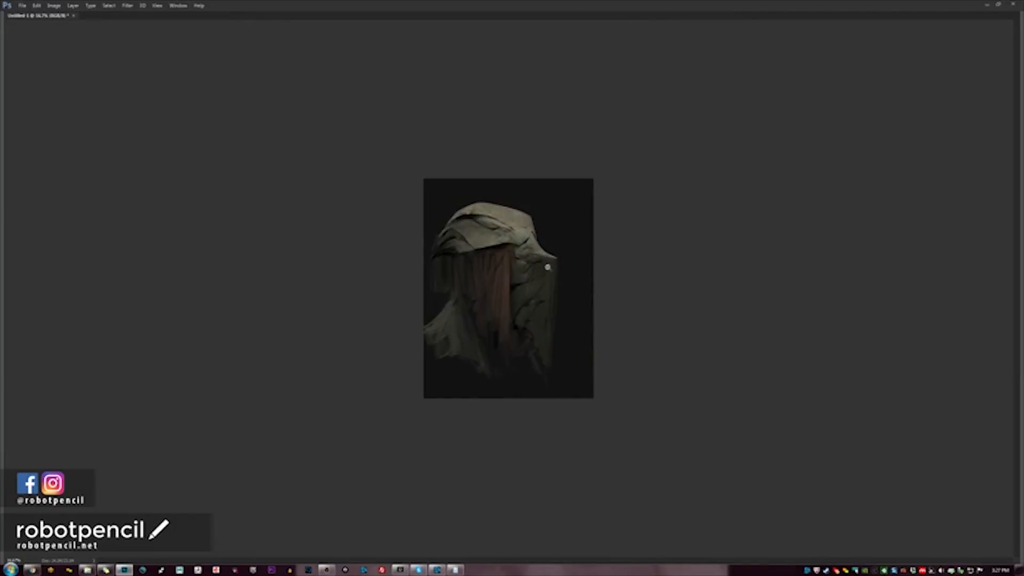
key(ctrl+plus)
key(ctrl+plus)
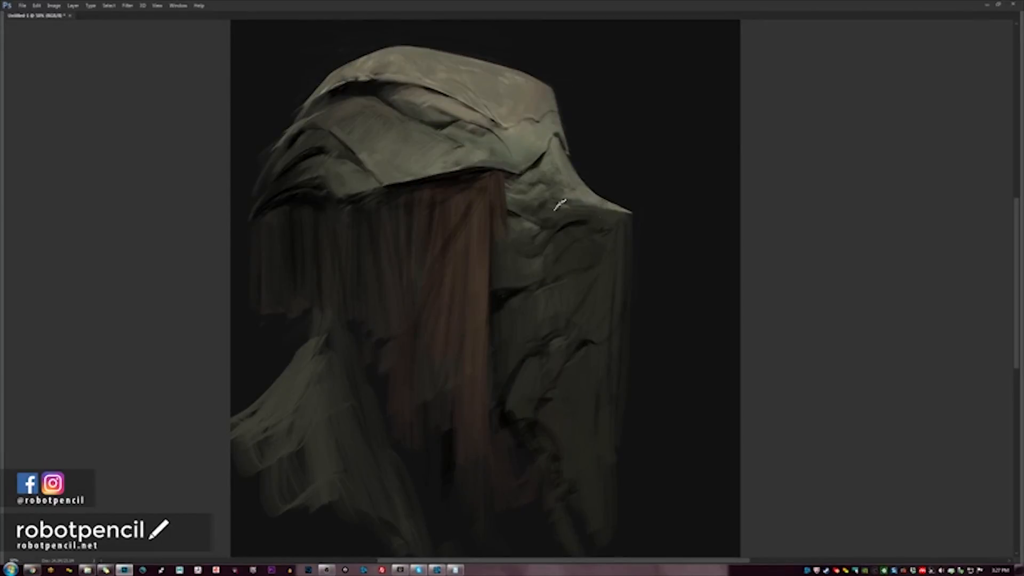
key(h)
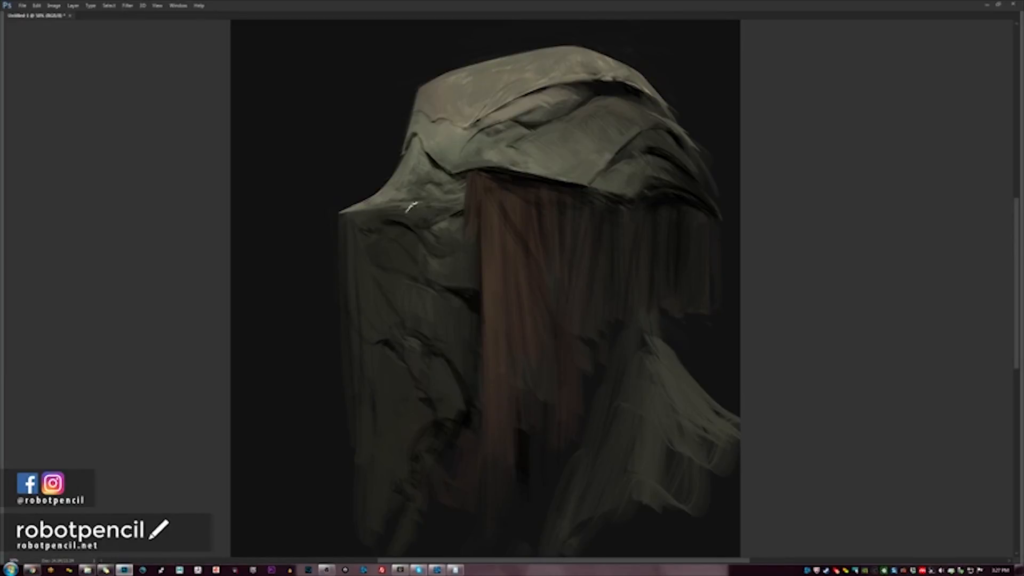
alt+click(471, 233)
alt+click(471, 233)
alt+click(472, 233)
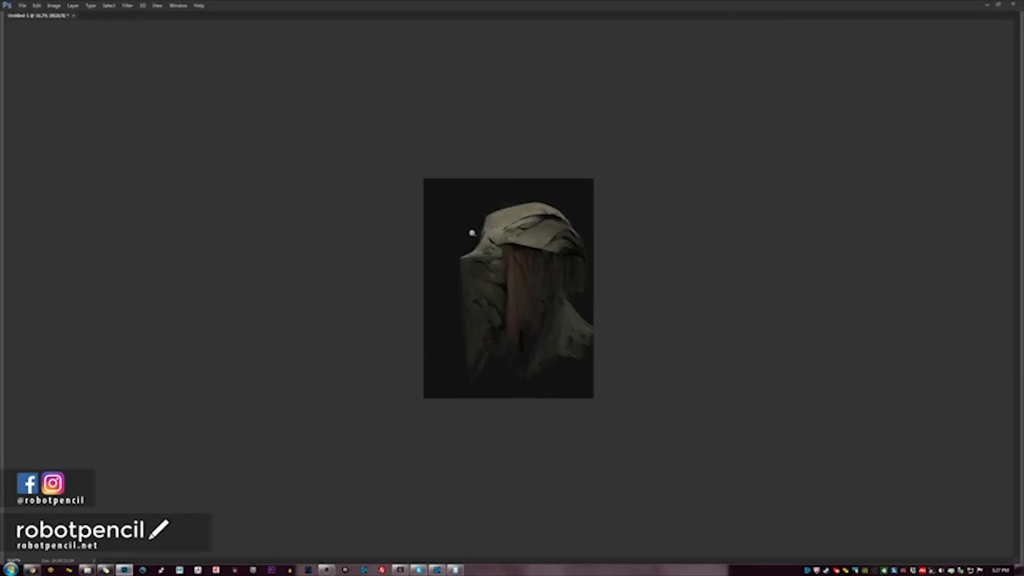
Smooth the small folds above the pointed ledge into a broad grey-green plane and check the mirrored view.
key(ctrl+shift+h)
ctrl+click(573, 269)
ctrl+click(574, 270)
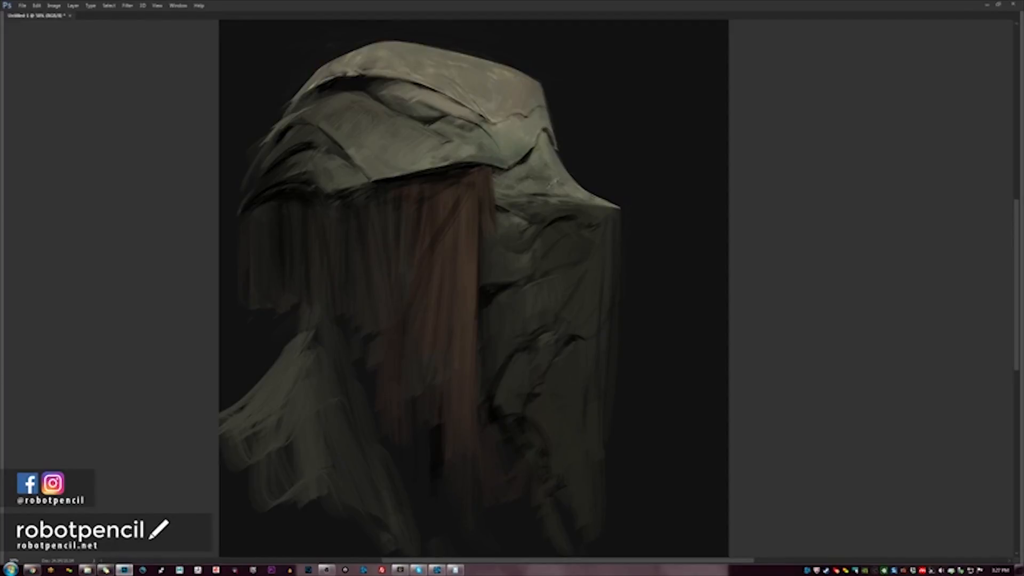
key(ctrl+minus)
key(ctrl+minus)
key(ctrl+minus)
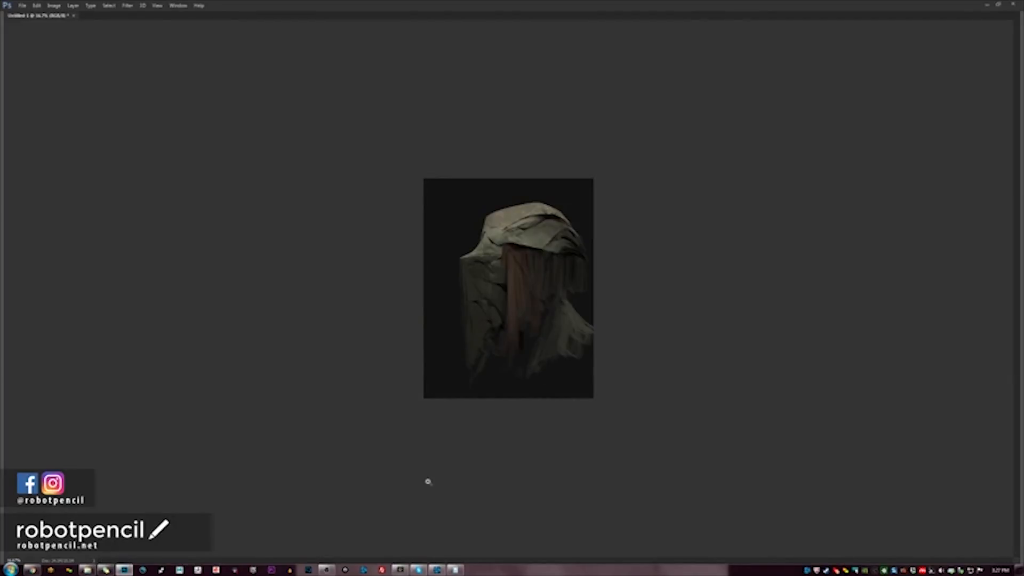
key(ctrl+plus)
key(ctrl+plus)
key(ctrl+plus)
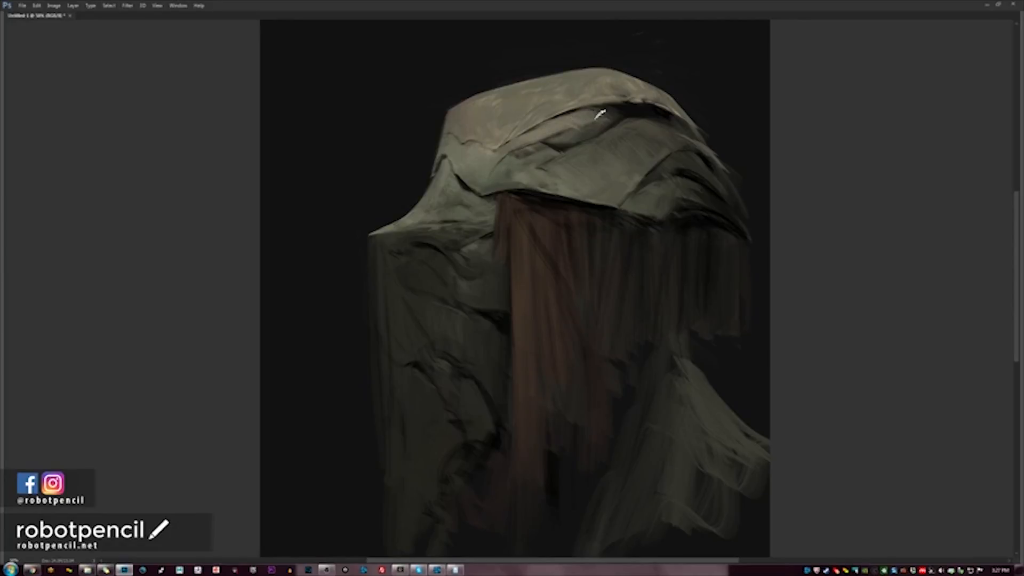
Define a curved fold on the upper face plate just below the pointed ledge and review the whole head.
key(ctrl+minus)
key(ctrl+minus)
key(ctrl+minus)
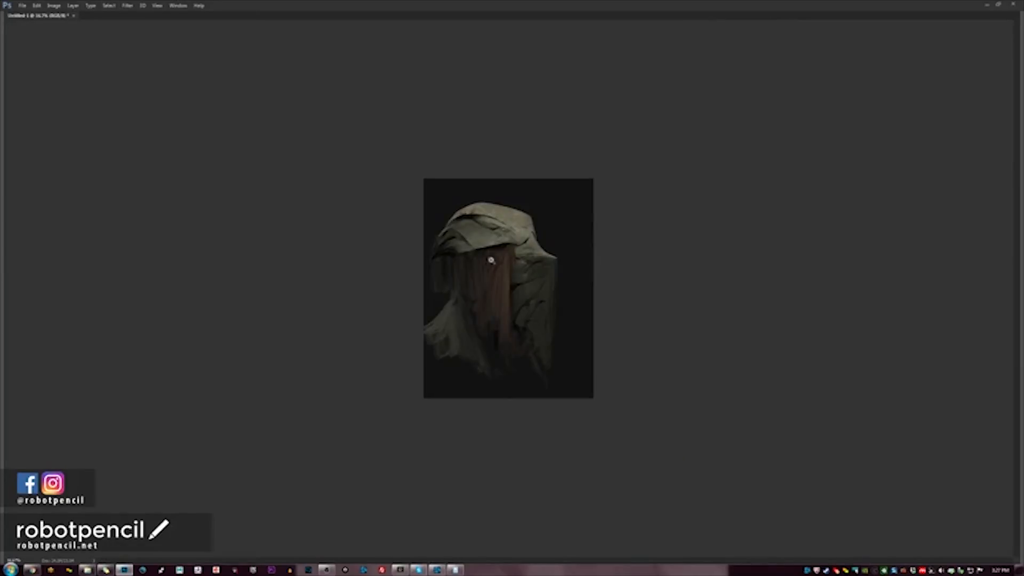
key(ctrl+plus)
key(ctrl+plus)
key(ctrl+plus)
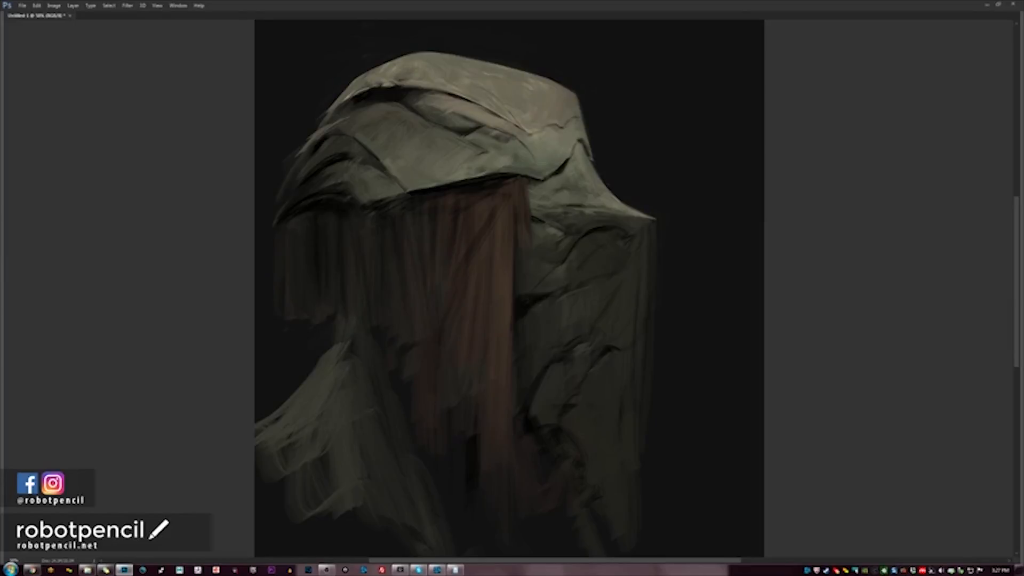
key(ctrl+minus)
key(ctrl+minus)
key(ctrl+minus)
key(ctrl+plus)
key(ctrl+plus)
key(ctrl+plus)
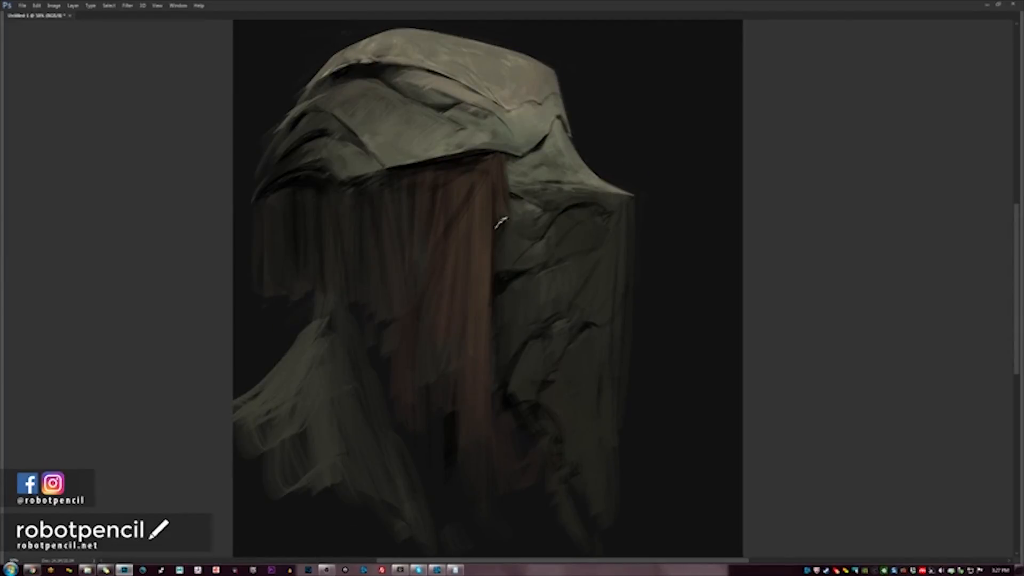
Darken the notch at the brown panel's upper front edge and soften the cracks in the lower face plate.
key(ctrl+minus)
key(ctrl+minus)
key(ctrl+minus)
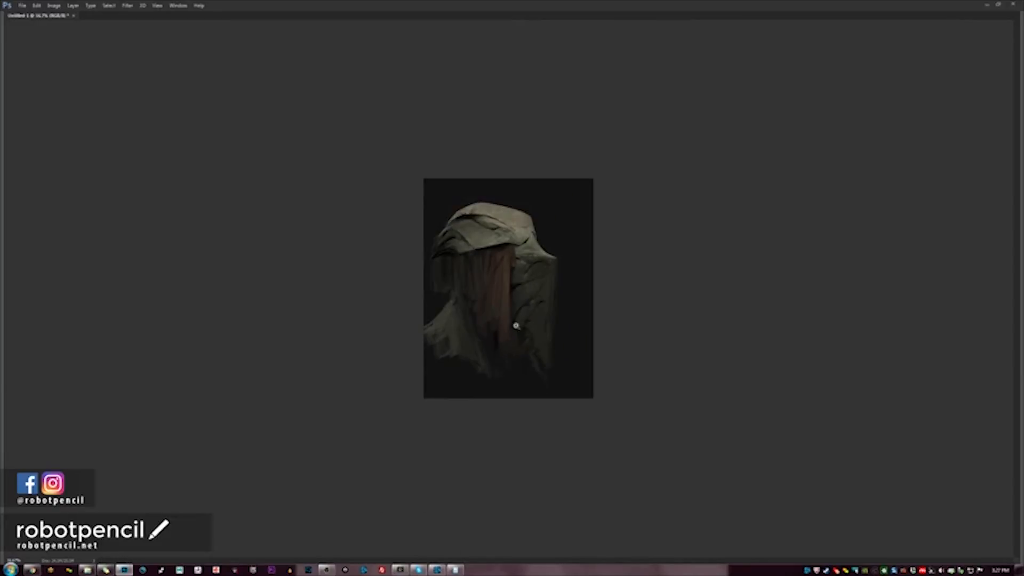
key(ctrl+plus)
key(ctrl+plus)
key(ctrl+plus)
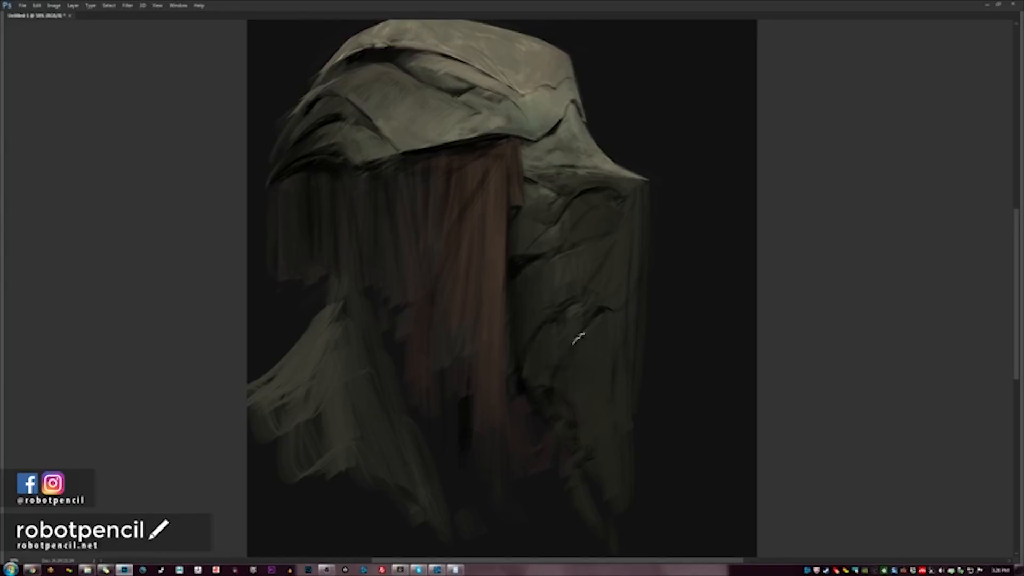
Blend the lower face plate's cracks and ragged bottom edge into dark vertical strokes, checking the mirrored view.
key(ctrl+minus)
key(ctrl+minus)
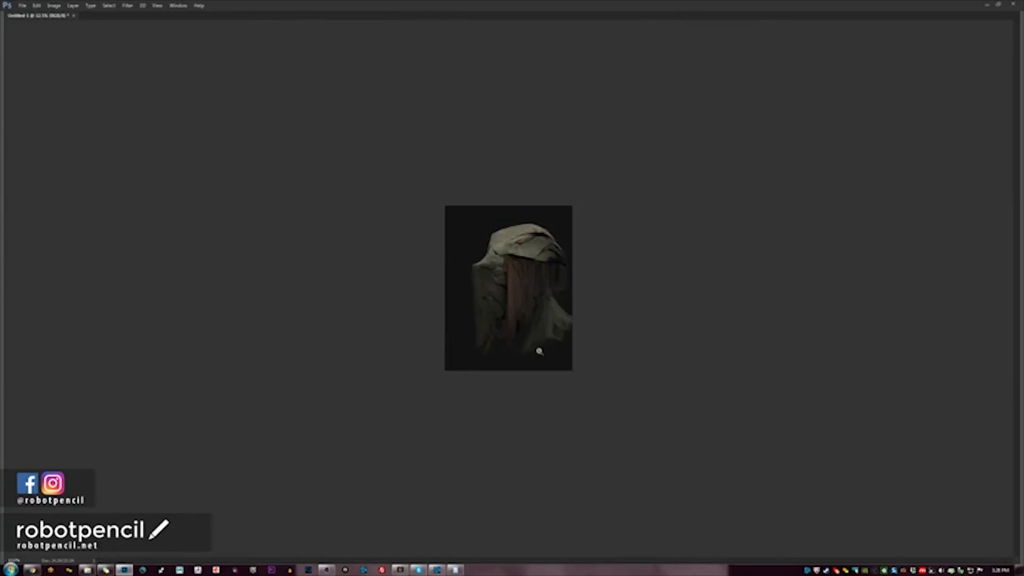
key(ctrl+plus)
key(ctrl+plus)
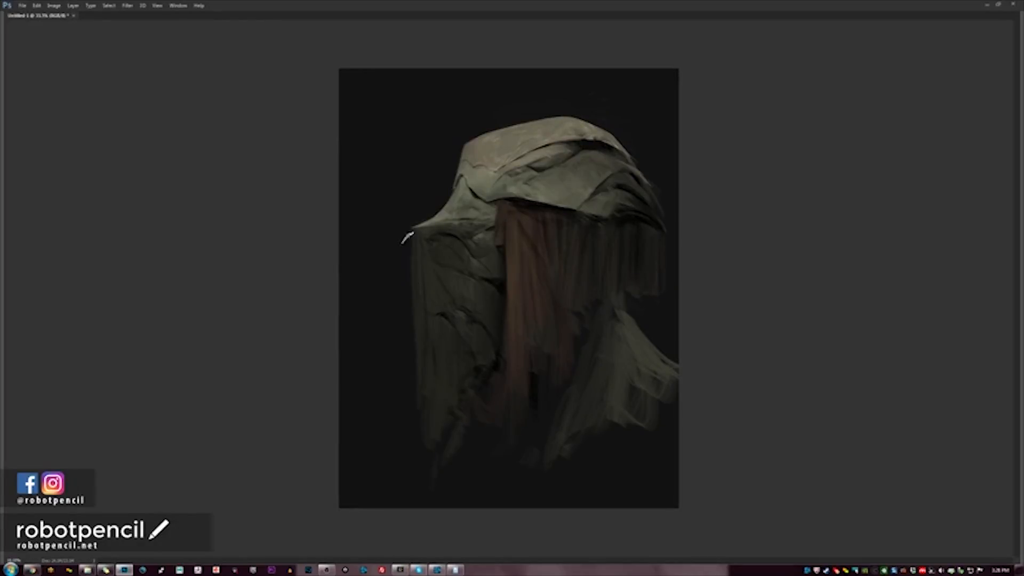
key(h)
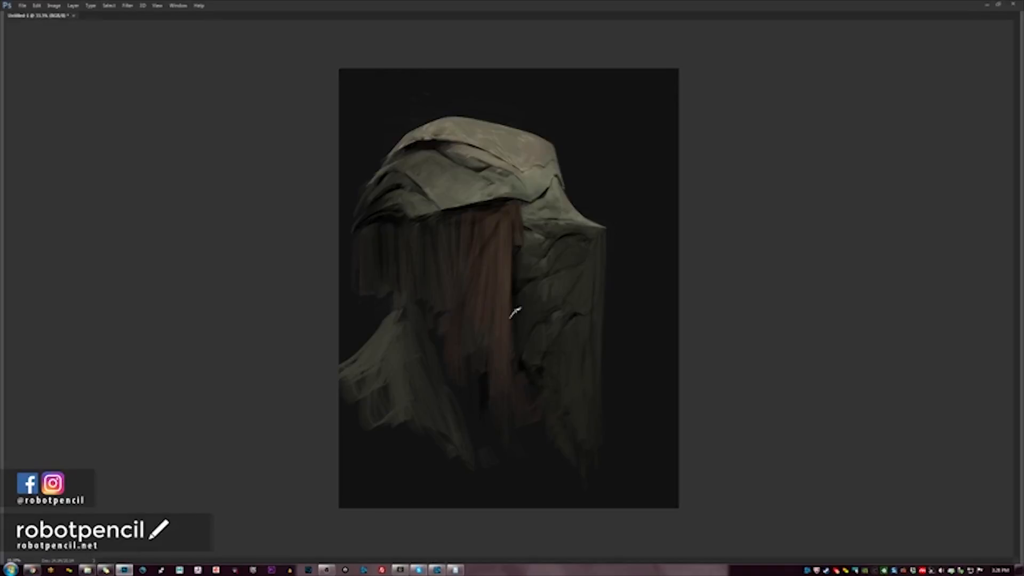
Darken the gap between the rear strokes' ragged bottom edge and the neck, and check the mirrored view.
alt+click(407, 314)
alt+click(379, 308)
drag(392, 302, 420, 308)
alt+click(373, 311)
drag(388, 305, 420, 314)
alt+click(406, 354)
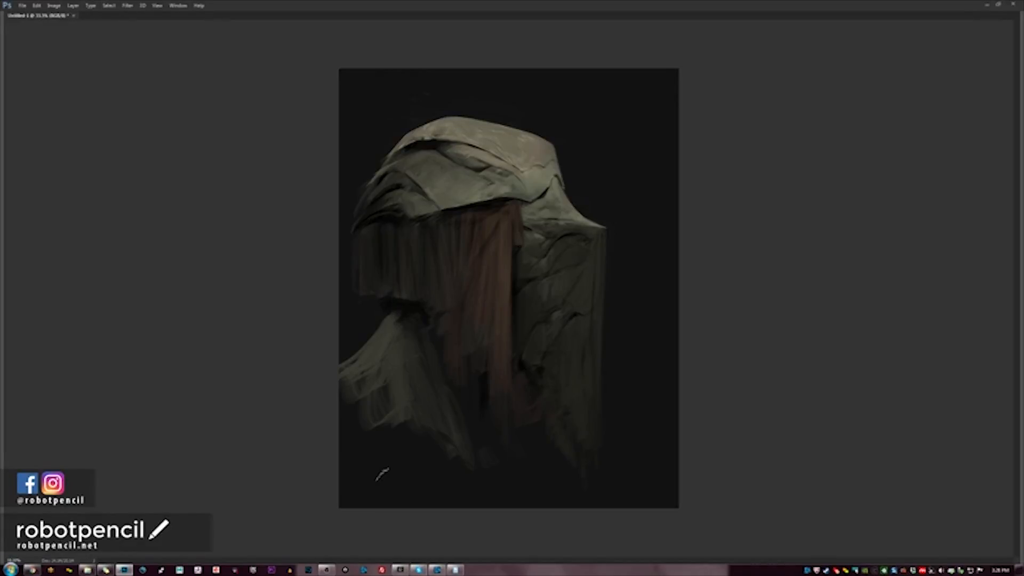
key(h)
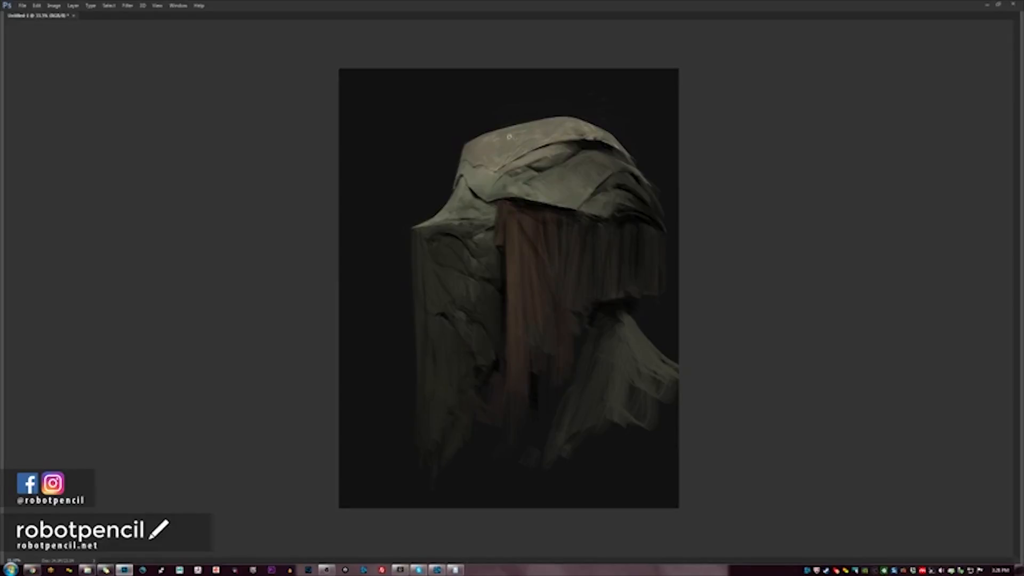
Paint a thin light line down the brown panel's front edge with a smaller brush.
scroll(516, 141, up, 1)
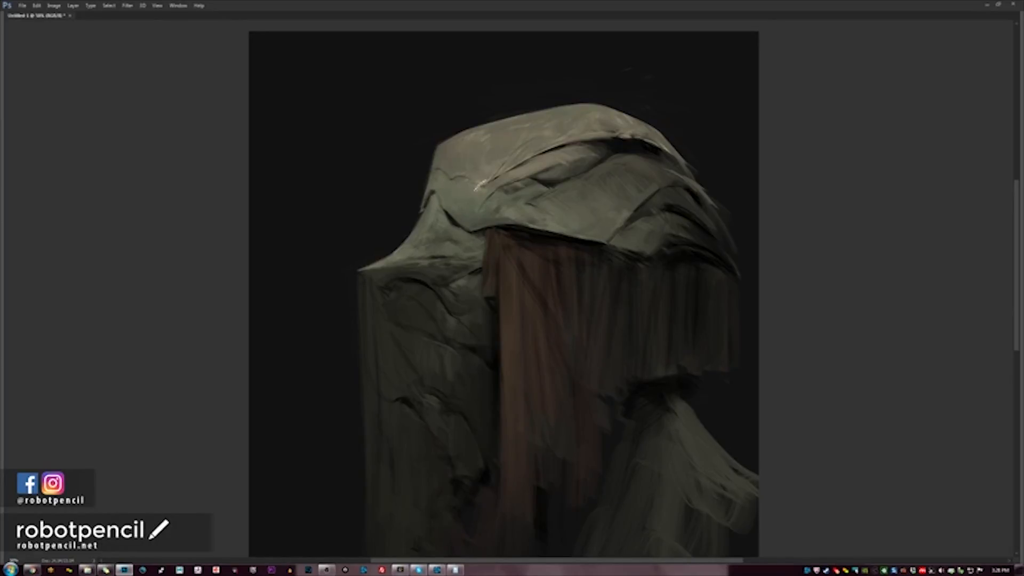
key(ctrl+minus)
key(ctrl+minus)
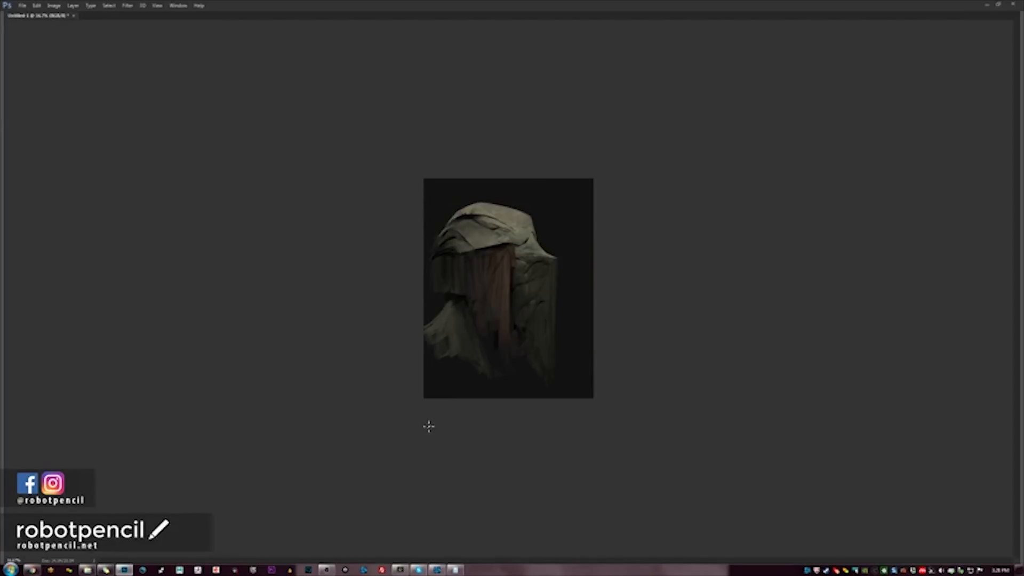
key(ctrl+plus)
key(ctrl+plus)
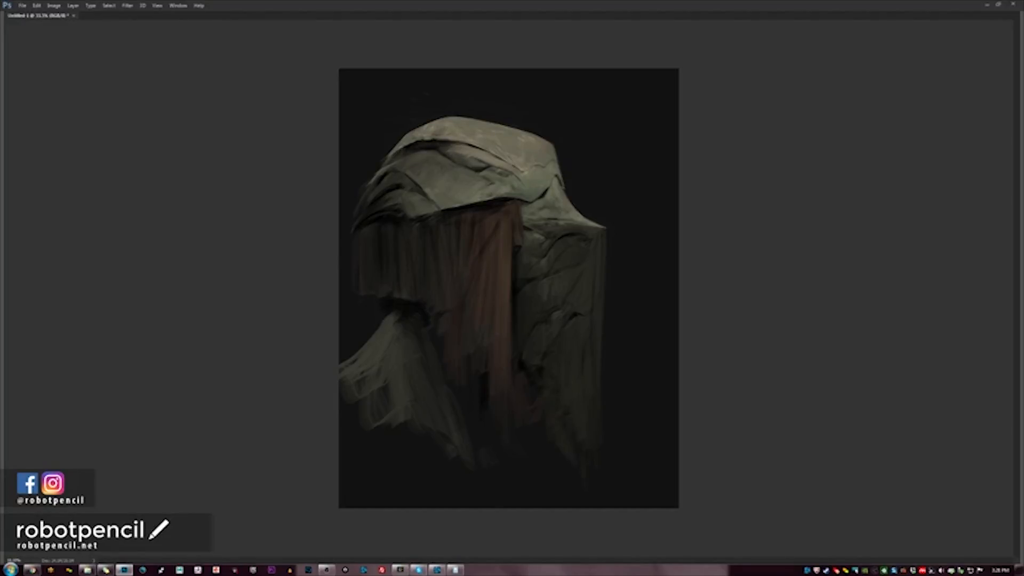
key(h)
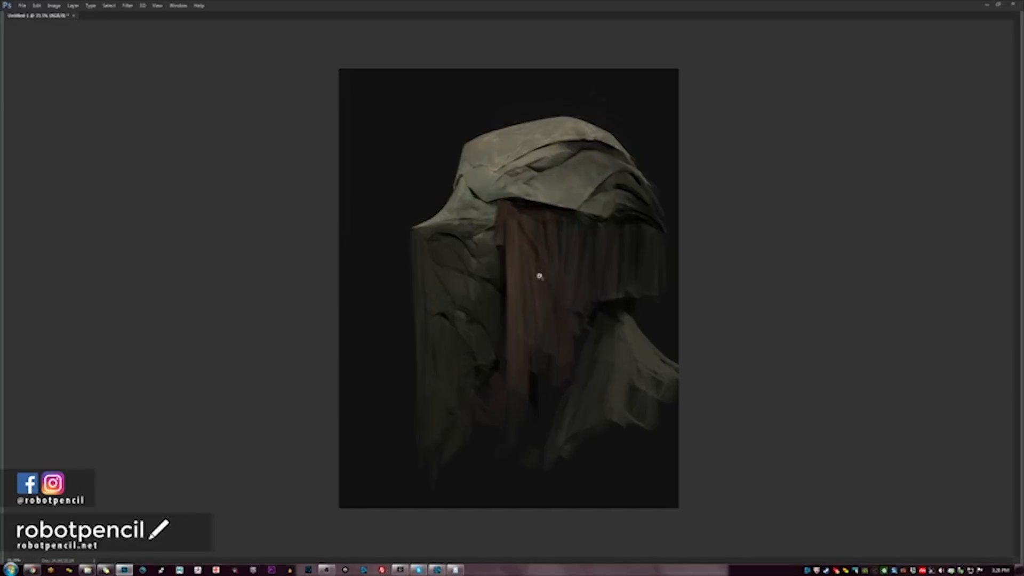
key(Tab)
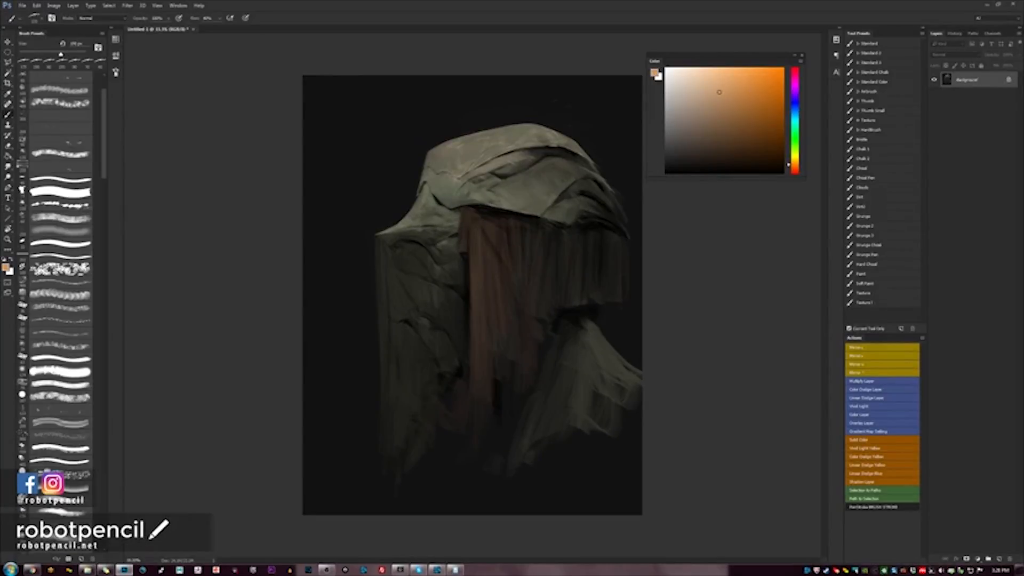
key(bracketleft)
mouse_move(470, 229)
mouse_down()
mouse_move(469, 357)
mouse_move(474, 328)
mouse_up()
alt+click(474, 409)
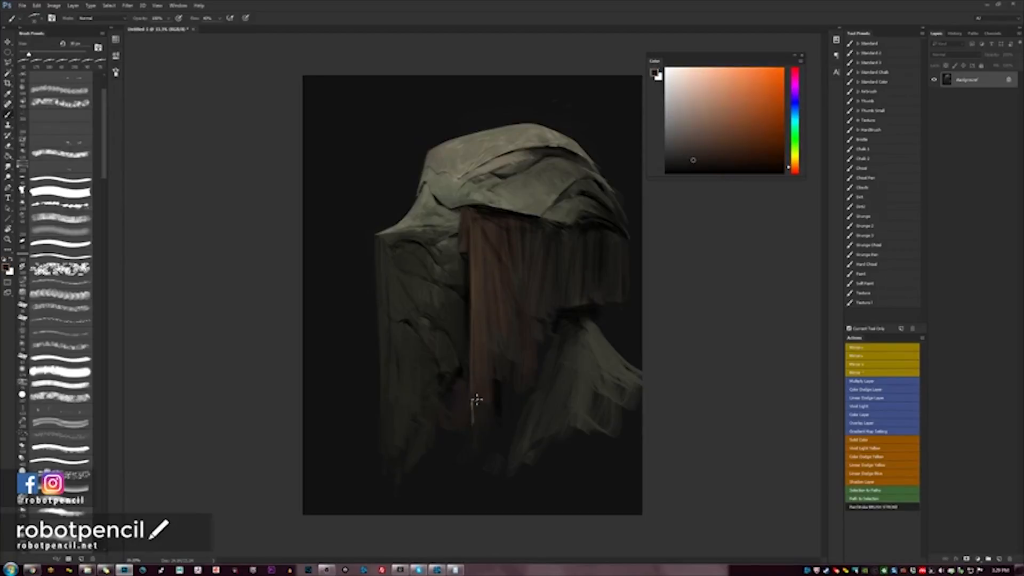
alt+click(521, 202)
key(F1)
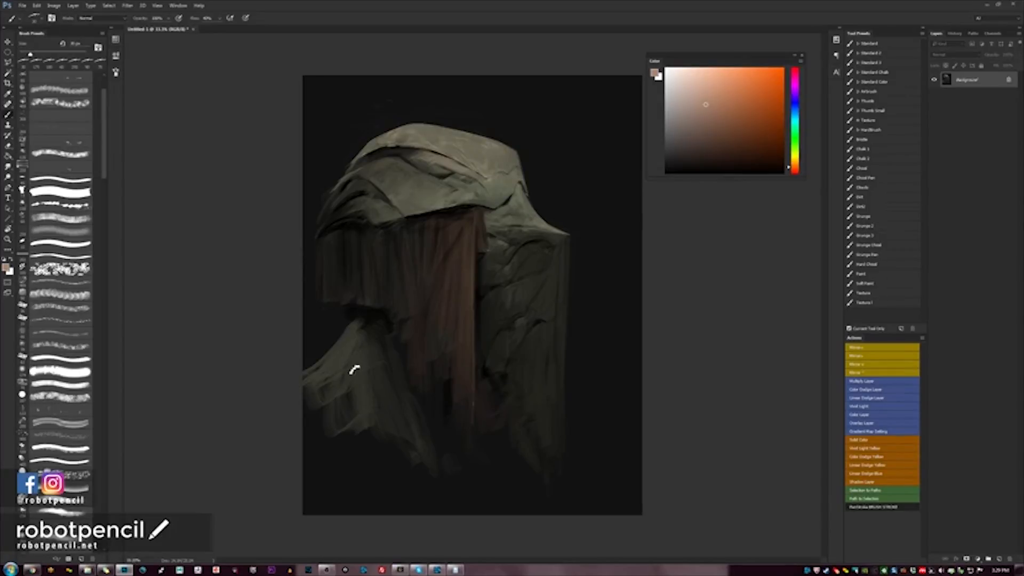
Repaint the shoulder's upper plane with a larger brush in grey-green tones sampled from the painting.
alt+click(329, 368)
key(bracketright)
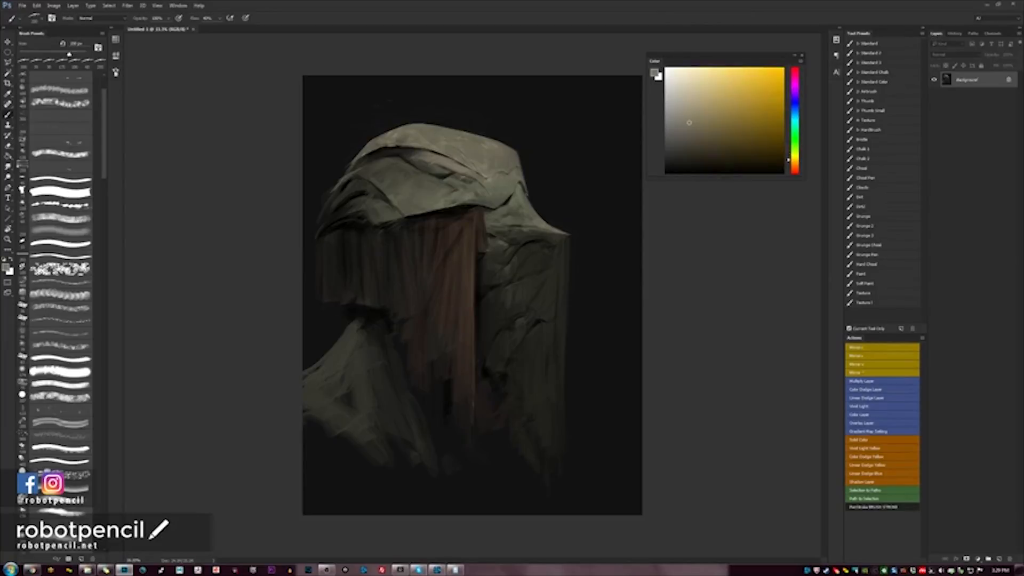
alt+click(296, 400)
alt+click(307, 376)
alt+click(320, 394)
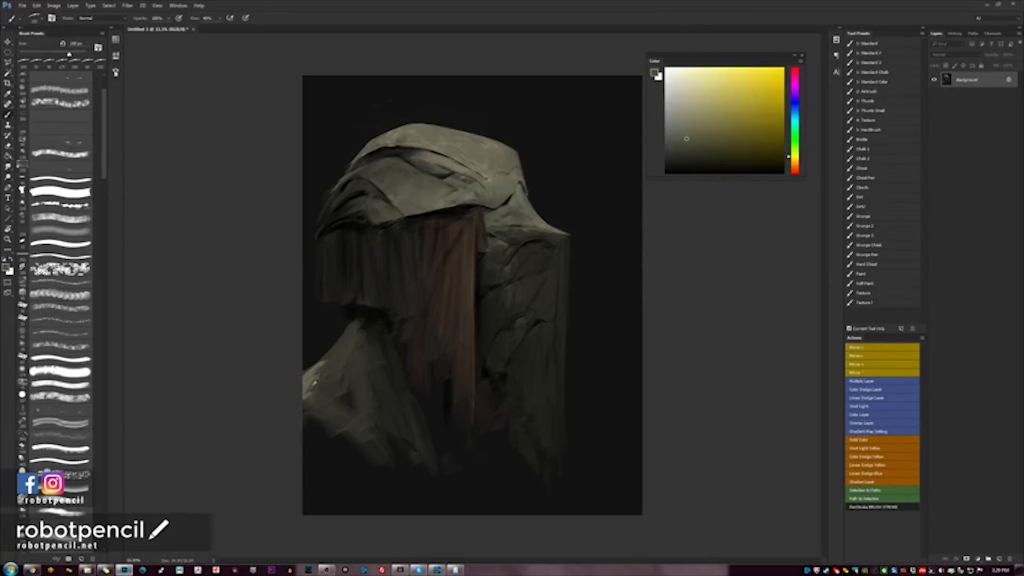
alt+click(302, 399)
alt+click(315, 406)
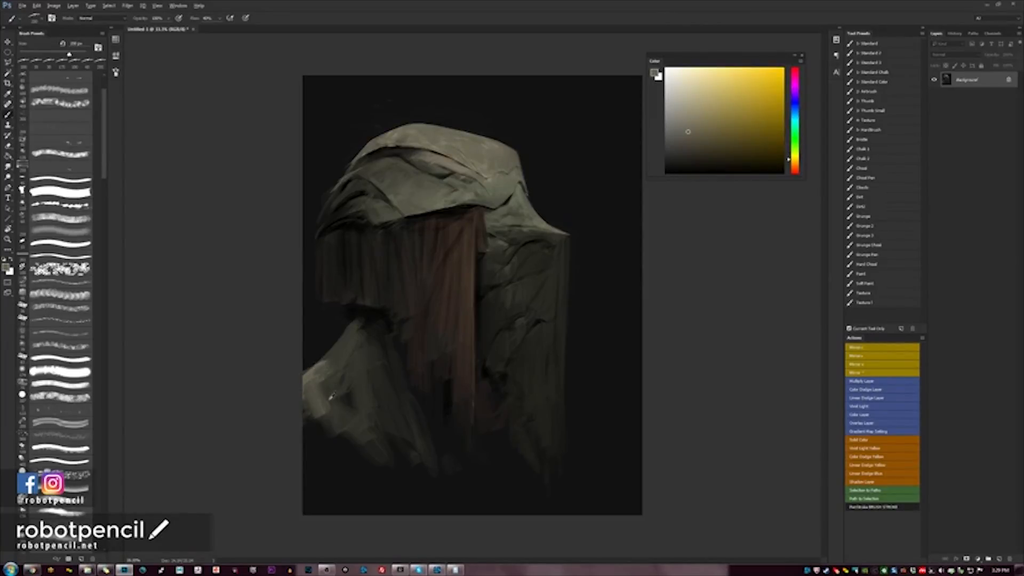
Fill in the shoulder's lower part with broad grey-green strokes, extend its ragged bottom edge, and check the mirrored view.
alt+click(323, 398)
alt+click(305, 410)
drag(307, 416, 349, 450)
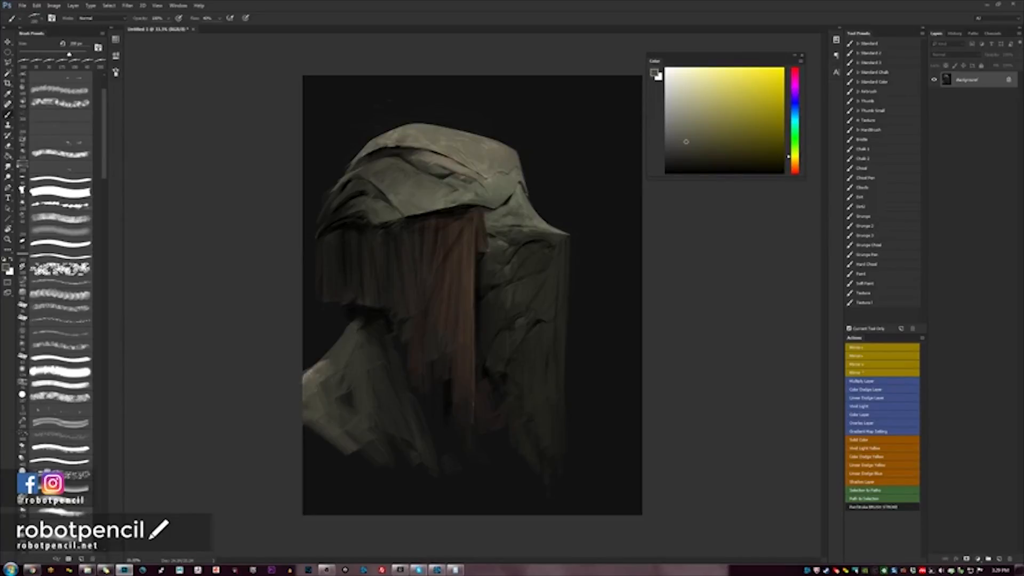
drag(328, 397, 363, 461)
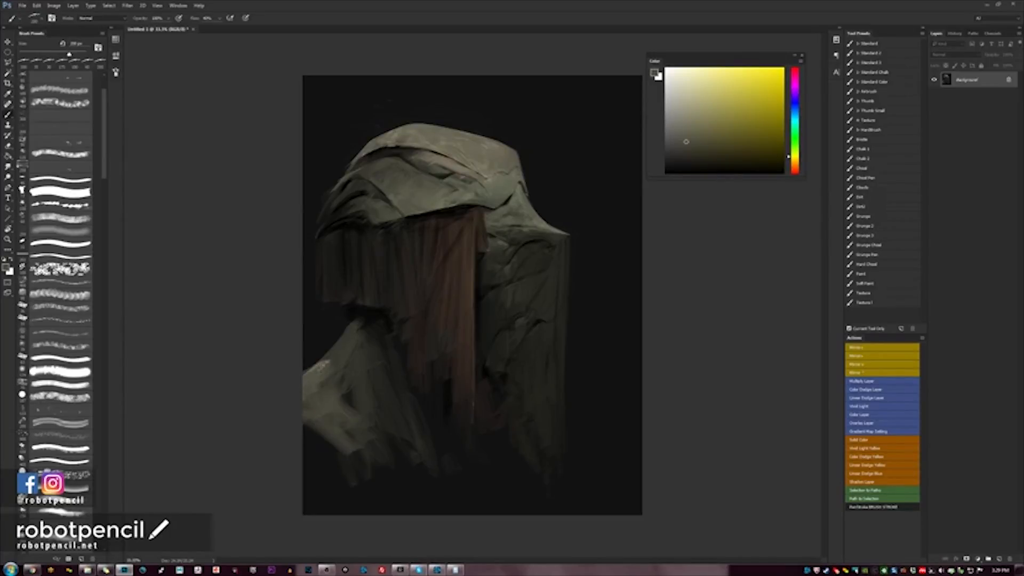
alt+click(324, 366)
mouse_move(334, 413)
mouse_down()
mouse_move(345, 425)
mouse_move(349, 389)
mouse_move(379, 464)
mouse_up()
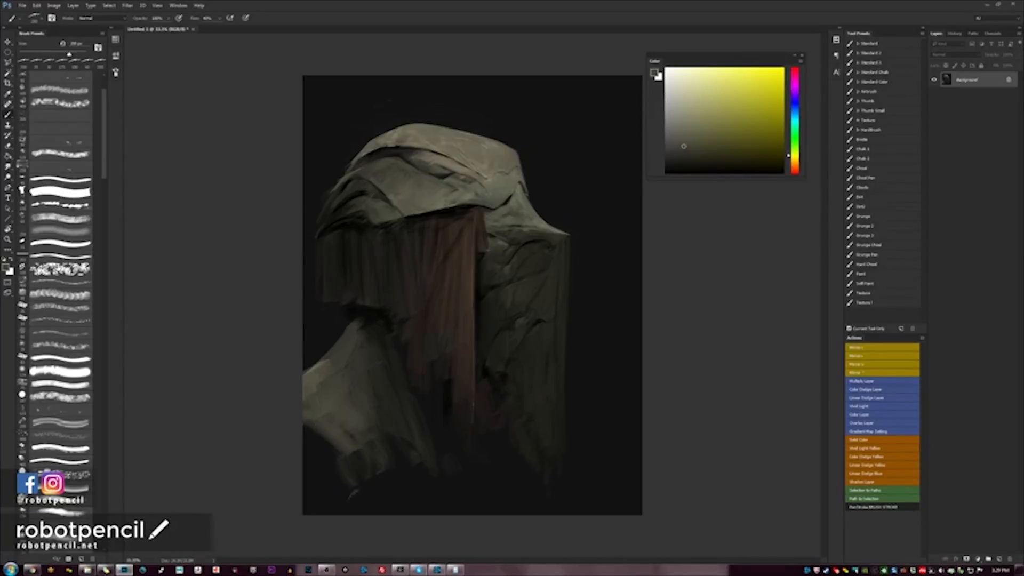
alt+click(305, 426)
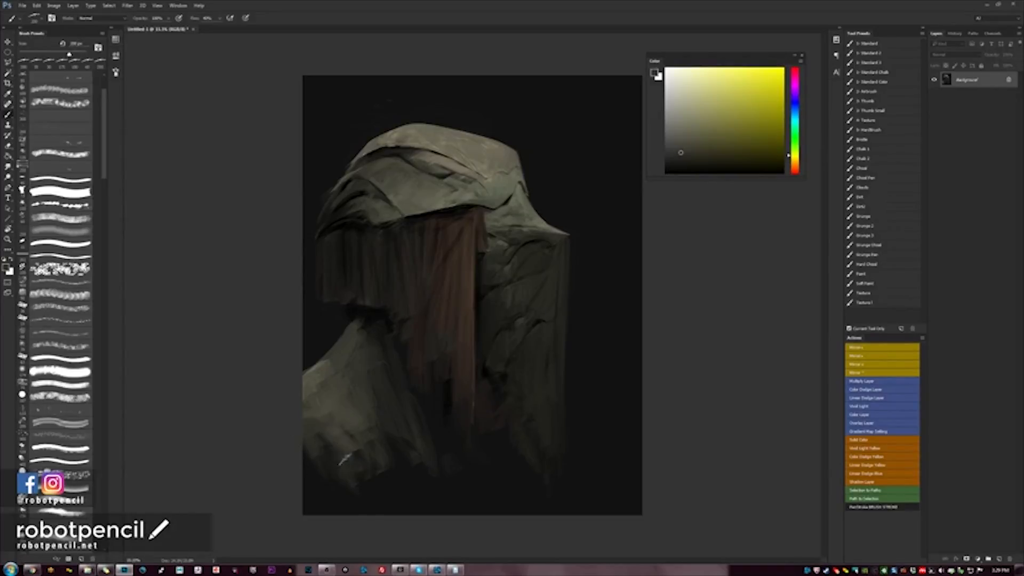
key(F2)
key(Tab)
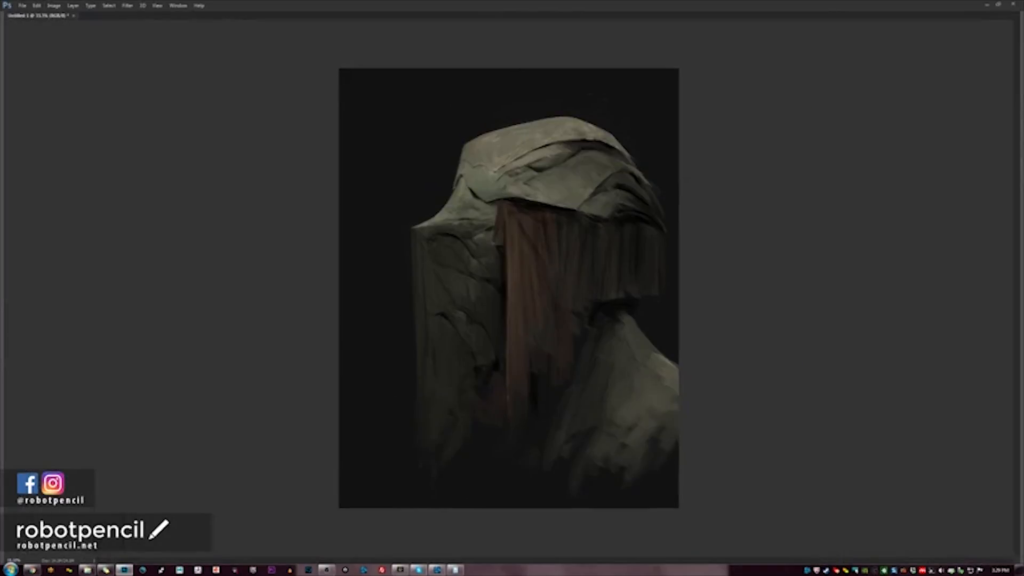
Extend the chest below the head with dark green strokes to the canvas bottom and add a lighter fold on the shoulder.
mouse_move(463, 436)
mouse_down()
mouse_move(479, 469)
mouse_move(452, 496)
mouse_up()
mouse_move(676, 403)
mouse_down()
mouse_move(641, 421)
mouse_move(674, 378)
mouse_move(637, 428)
mouse_move(670, 399)
mouse_move(657, 423)
mouse_move(668, 419)
mouse_move(637, 424)
mouse_up()
key(h)
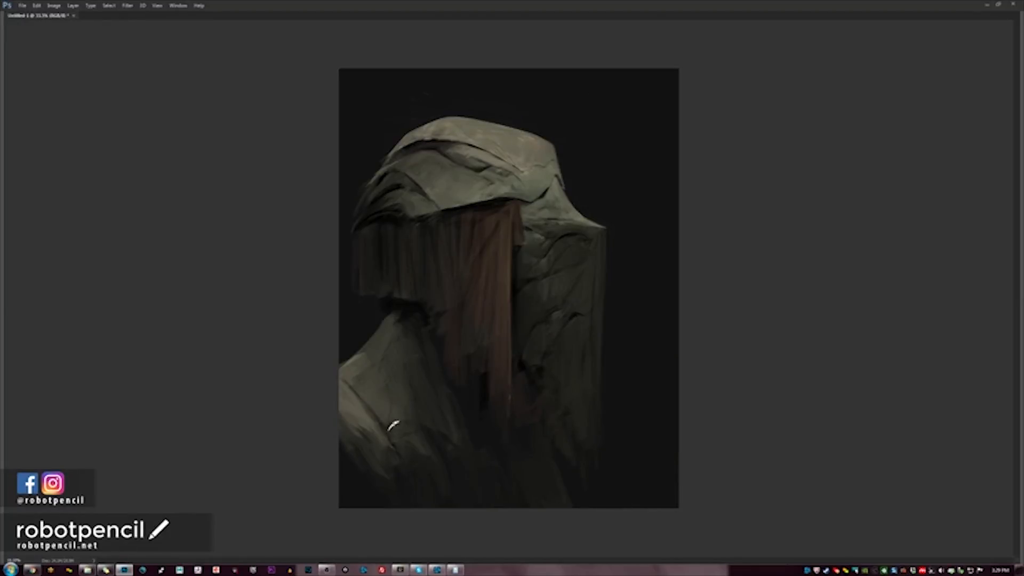
Define creases running from the neck down the shoulder and soften the shoulder's lower edge into a smooth light plane.
drag(393, 426, 402, 373)
key(ctrl+shift+h)
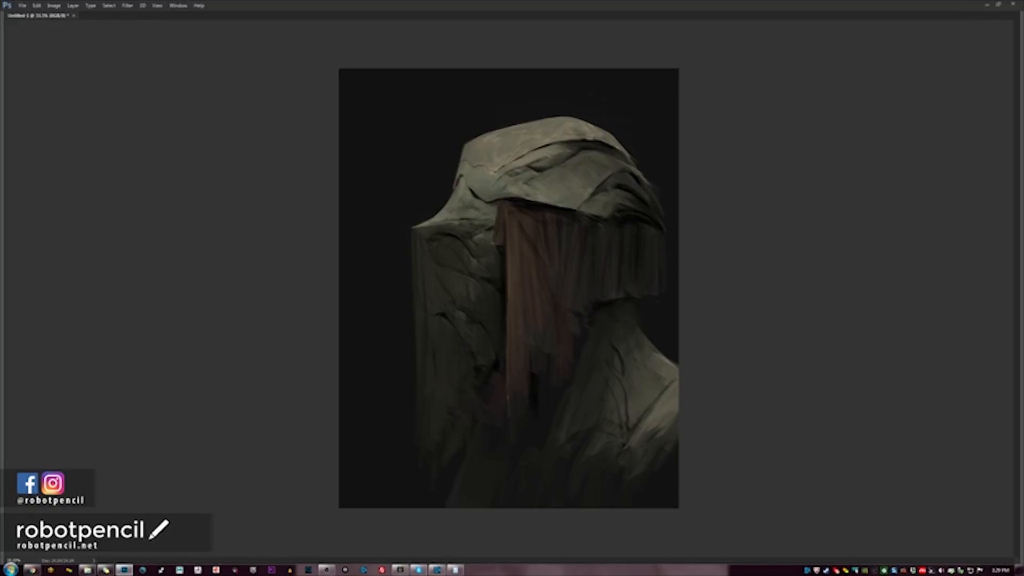
key(ctrl+shift+h)
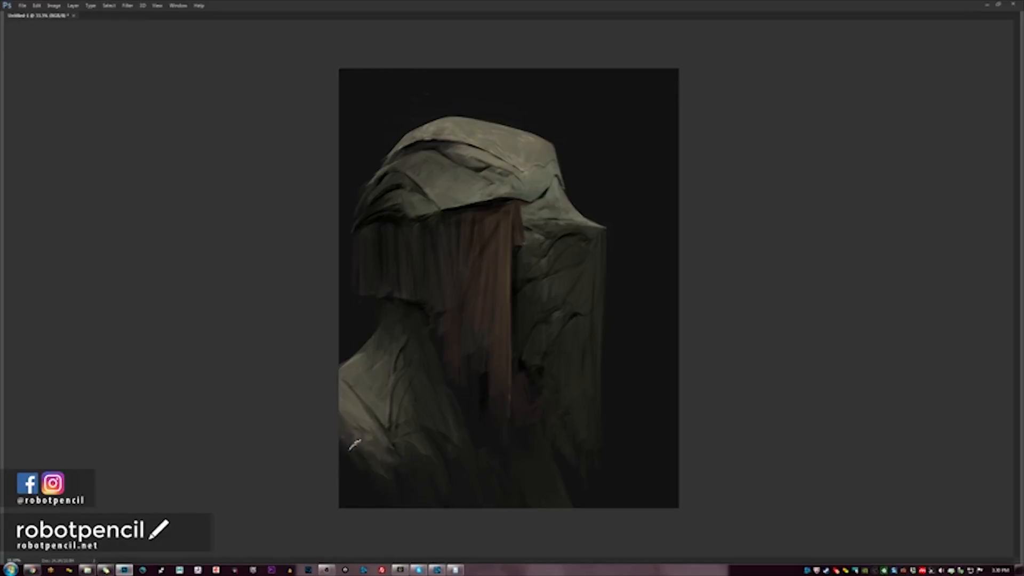
drag(356, 449, 366, 472)
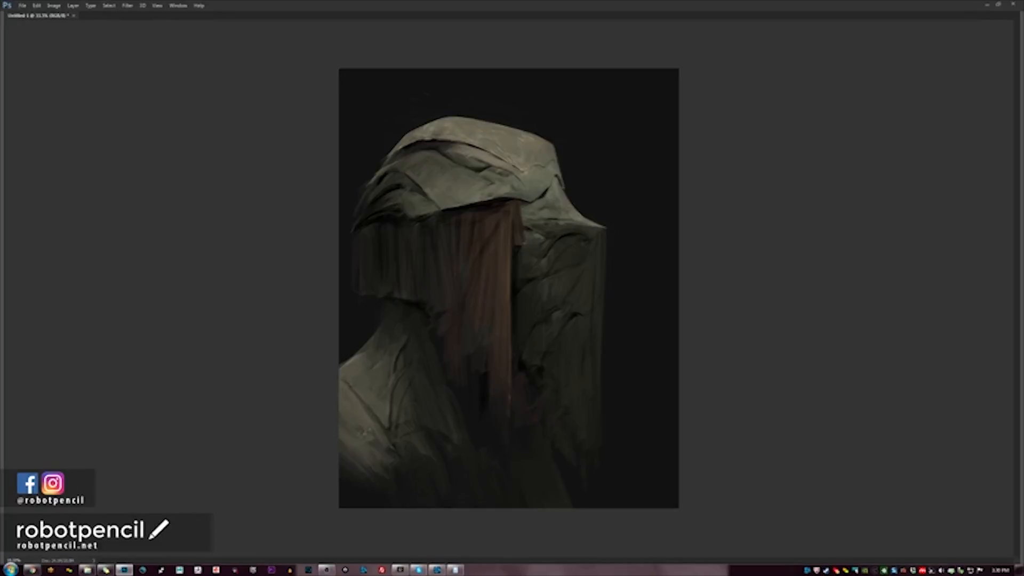
Compare the head and shoulder in normal and mirrored orientation at several zoom levels.
key(ctrl+shift+h)
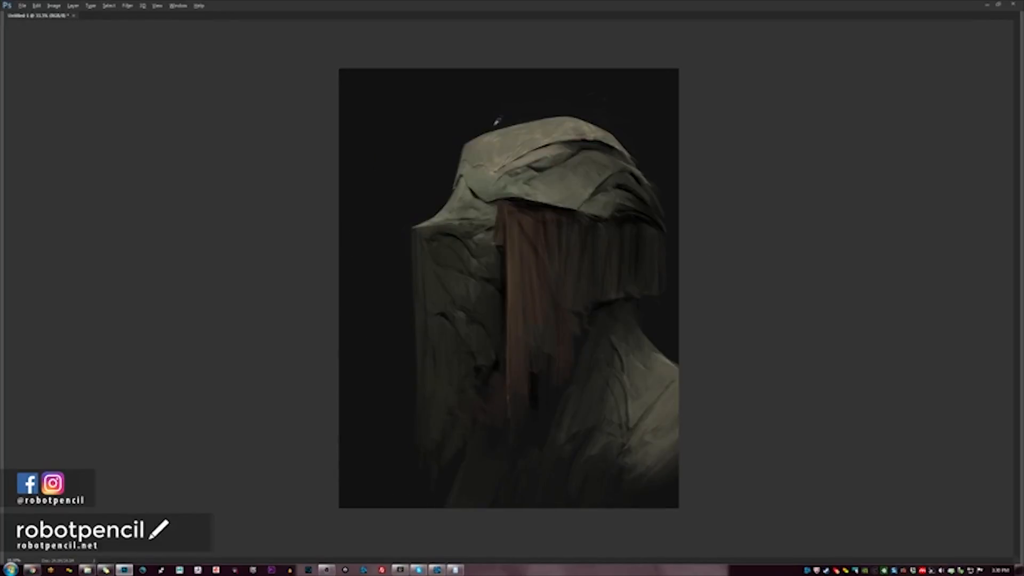
key(ctrl+shift+h)
key(ctrl+shift+h)
key(ctrl+shift+h)
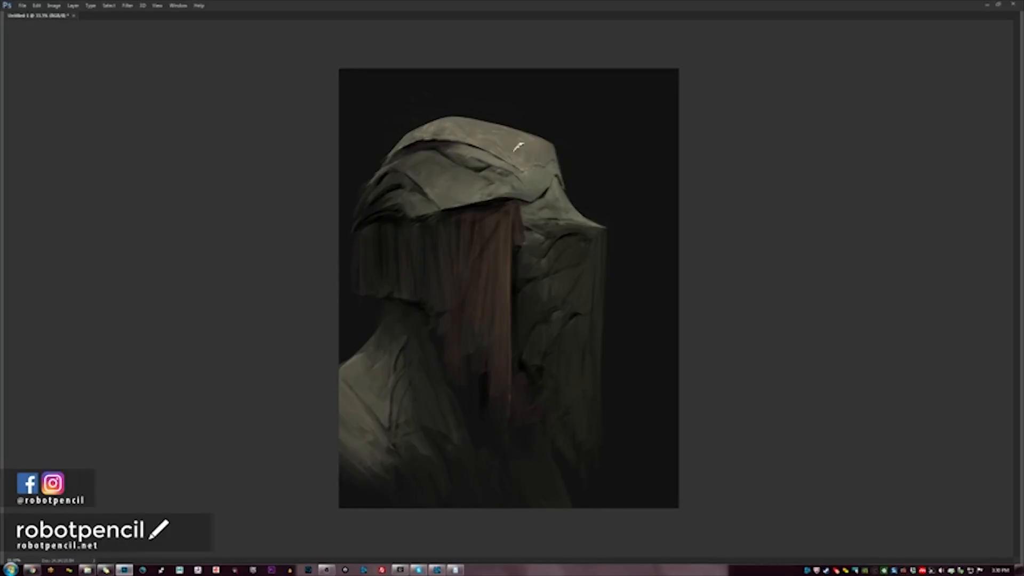
key(ctrl+shift+h)
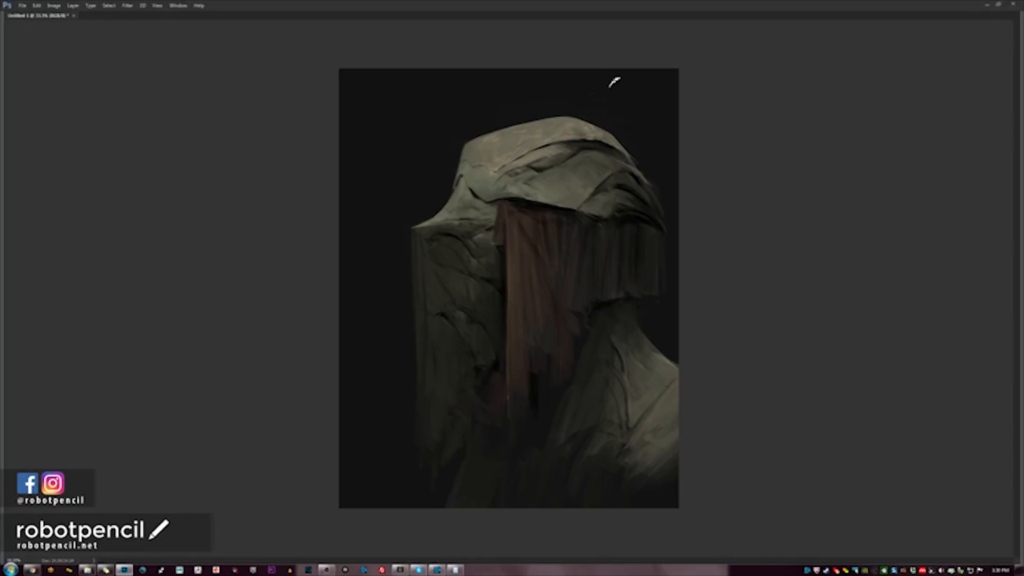
key(h)
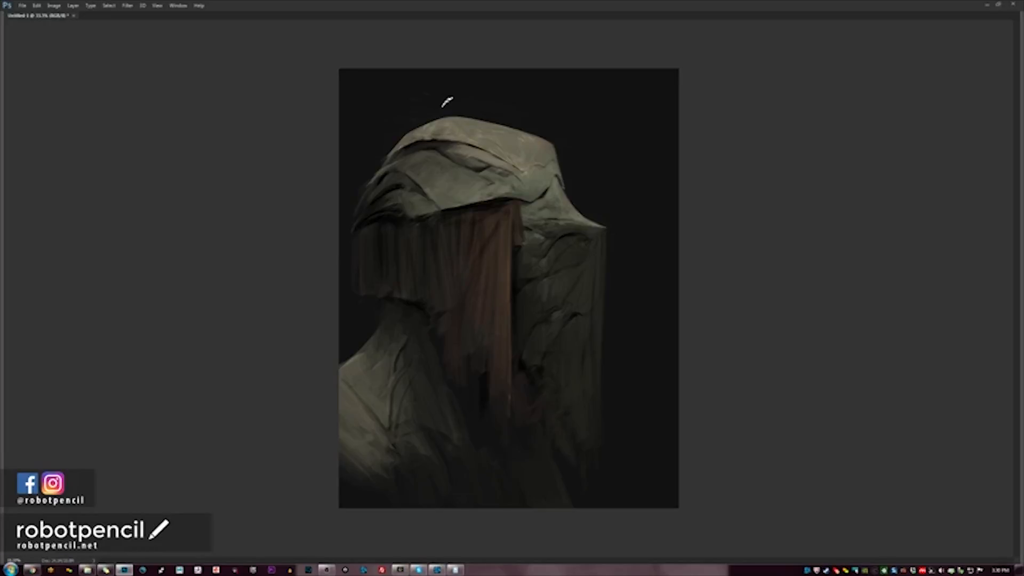
key(h)
click(509, 104)
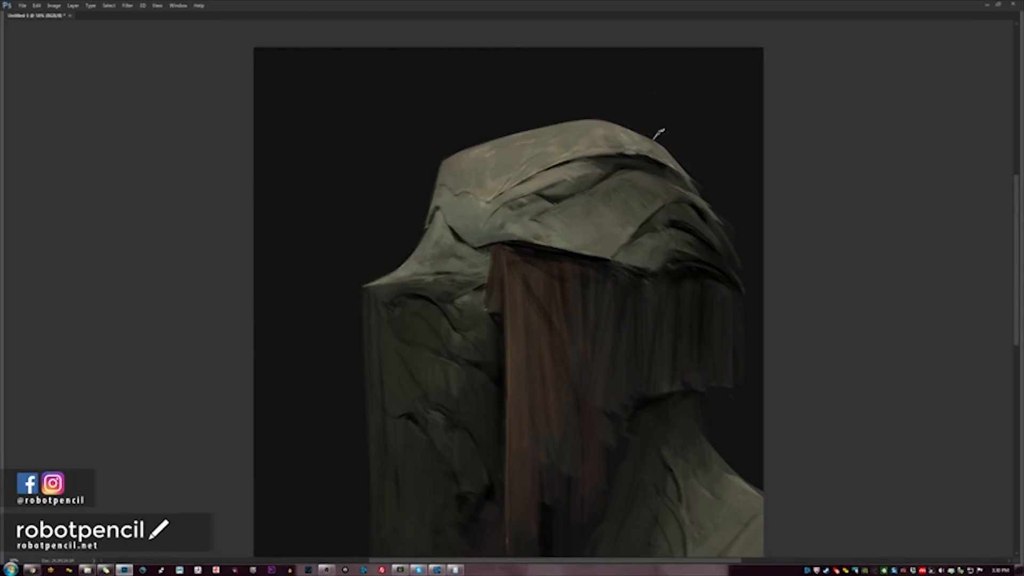
key(h)
key(ctrl+minus)
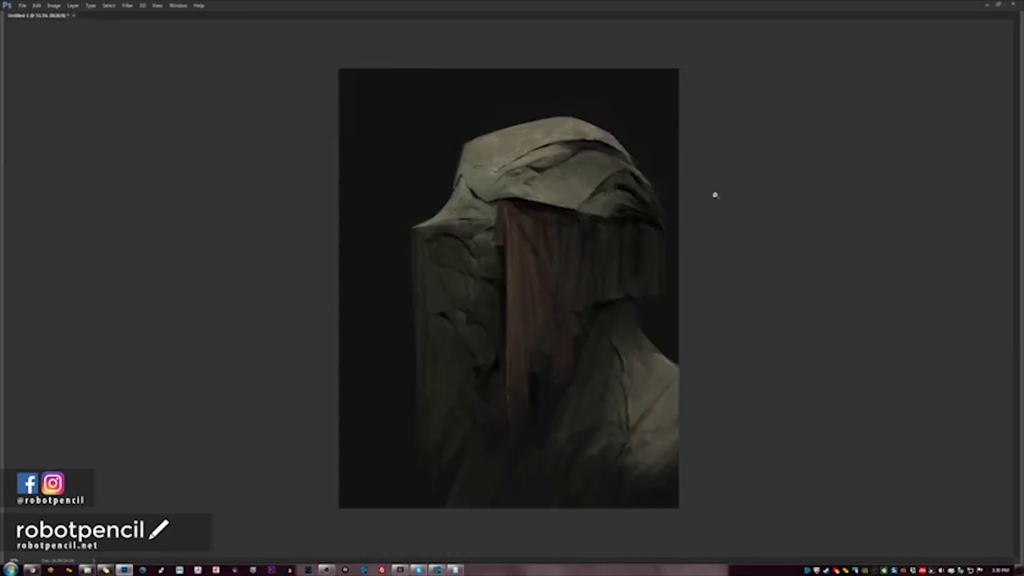
key(ctrl+minus)
Paint near-black vertical strokes in the background behind the head, from the canvas's upper corner down to the shoulder.
key(ctrl+plus)
key(ctrl+plus)
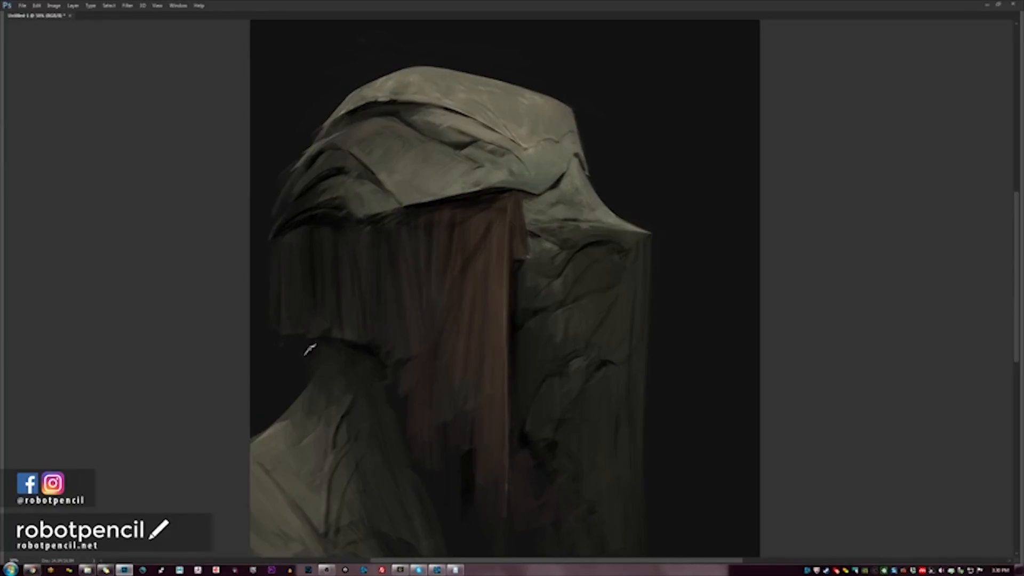
mouse_move(310, 349)
mouse_down()
mouse_move(301, 372)
mouse_move(300, 344)
mouse_up()
mouse_move(292, 385)
mouse_down()
mouse_move(252, 339)
mouse_move(277, 405)
mouse_move(252, 391)
mouse_up()
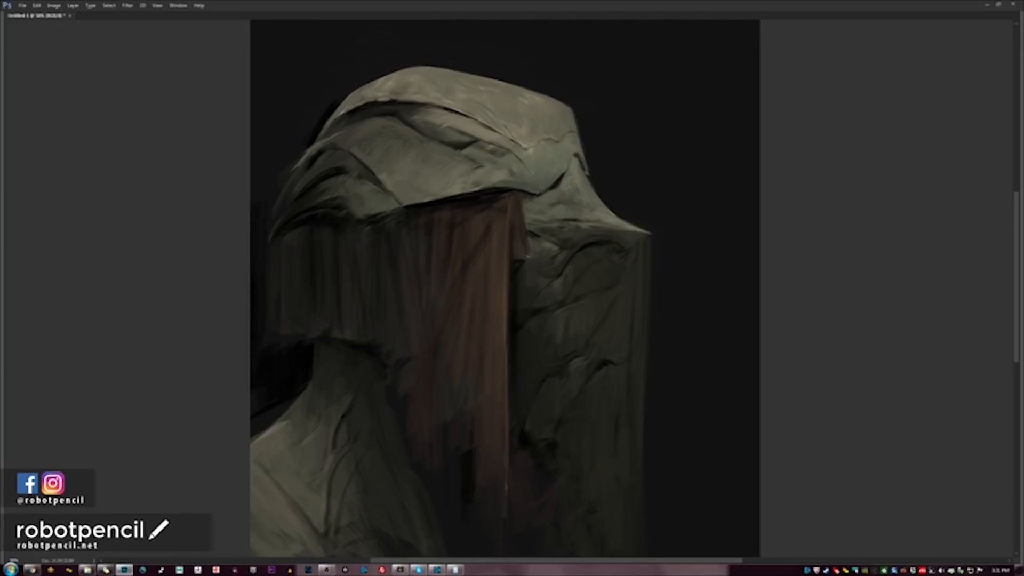
mouse_move(288, 138)
mouse_down()
mouse_move(315, 231)
mouse_move(292, 216)
mouse_up()
drag(322, 160, 330, 218)
drag(360, 123, 362, 214)
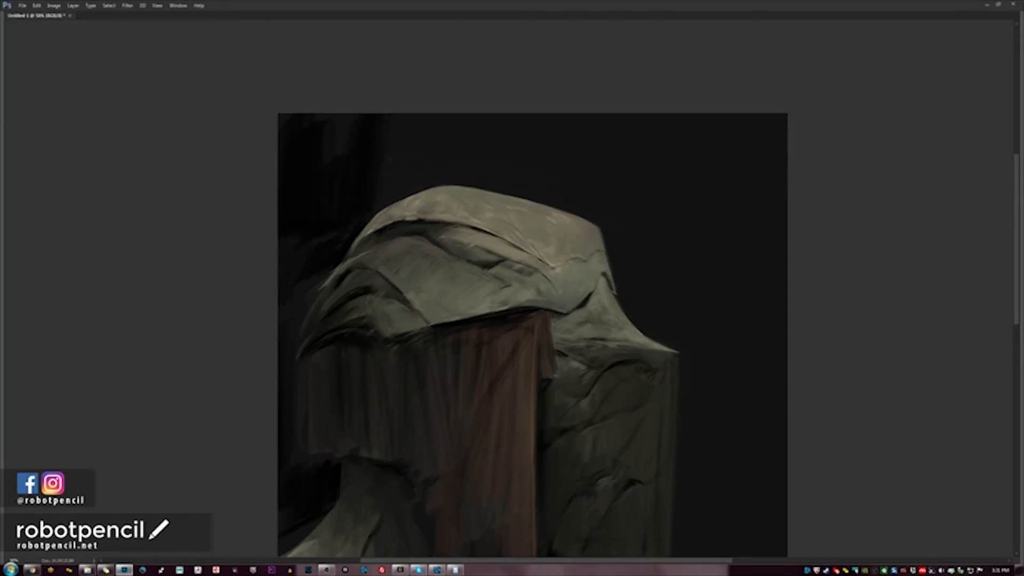
scroll(584, 333, down, 2)
scroll(581, 297, up, 1)
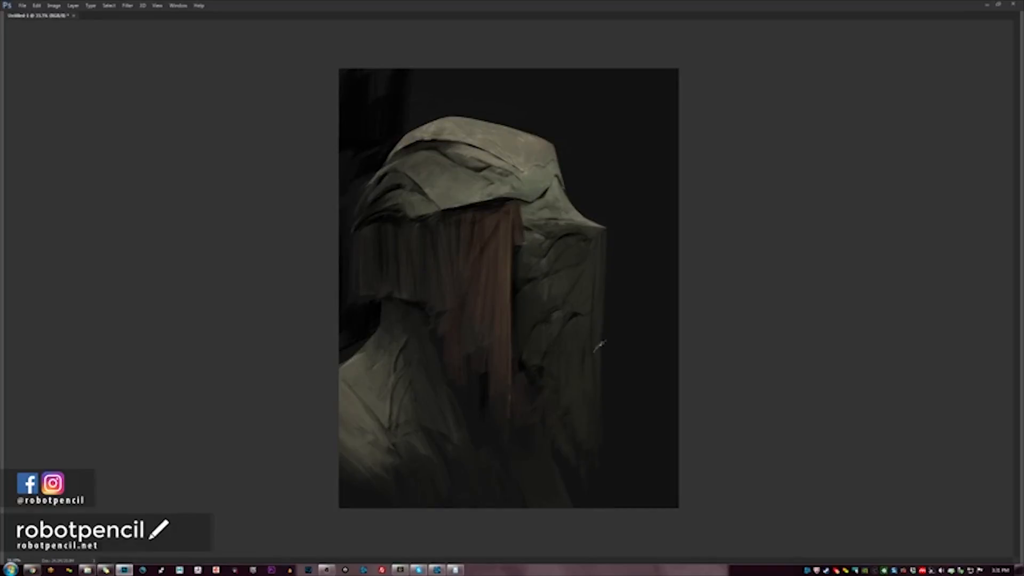
Add dark vertical strokes to the background in front of the face plate and check both orientations.
mouse_move(599, 345)
mouse_down()
mouse_move(591, 521)
mouse_move(598, 431)
mouse_move(616, 495)
mouse_move(616, 419)
mouse_move(603, 452)
mouse_move(622, 492)
mouse_move(634, 492)
mouse_move(648, 398)
mouse_move(627, 346)
mouse_move(607, 330)
mouse_move(643, 312)
mouse_up()
key(h)
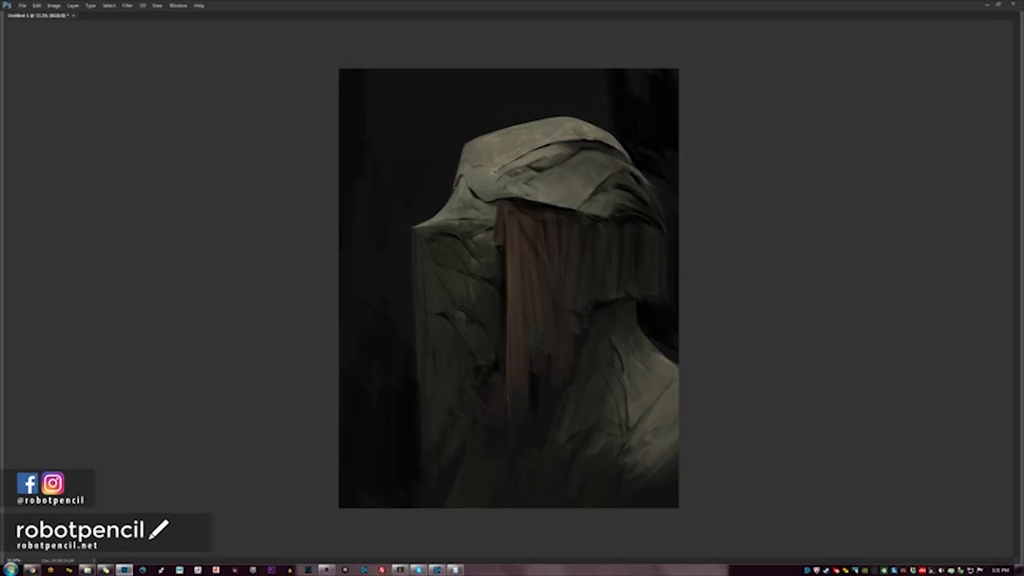
key(ctrl+shift+h)
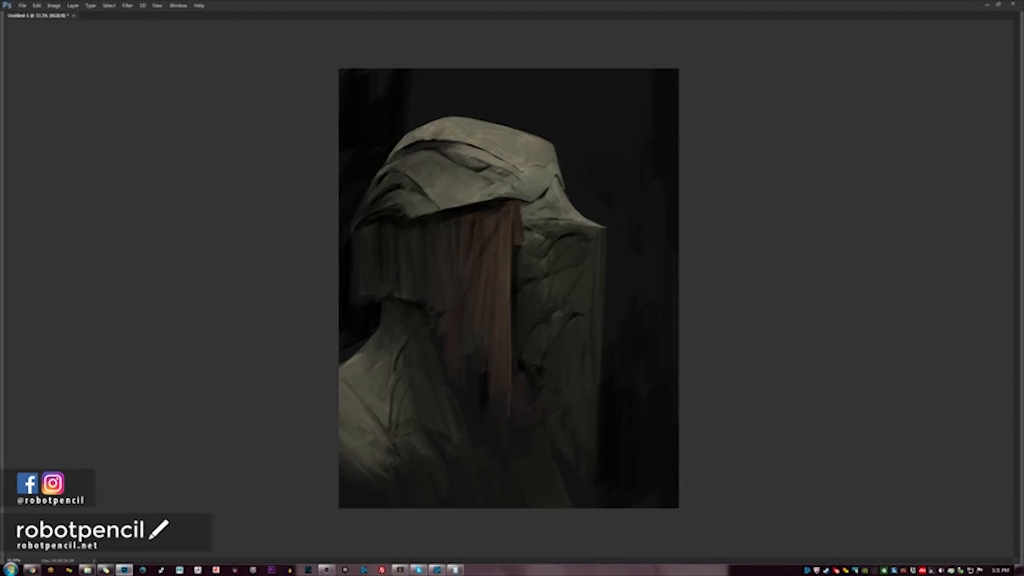
Refine the side plate's diagonal crease and the fold below the forehead band, checking the mirrored view.
key(h)
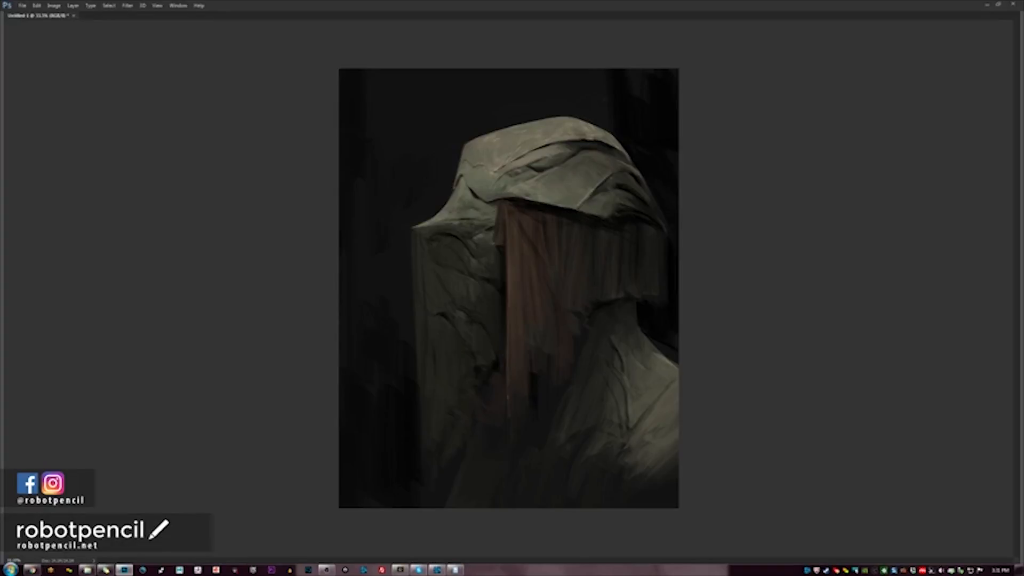
drag(596, 183, 577, 204)
drag(589, 149, 577, 158)
key(h)
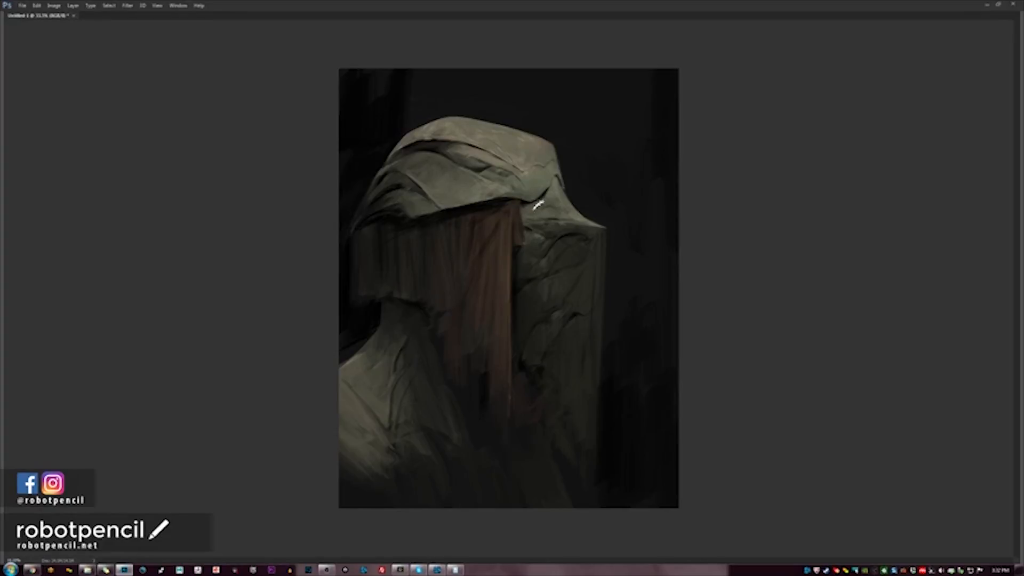
Sharpen the forehead band's front tip and the dark crease where it meets the profile, checking both orientations.
key(h)
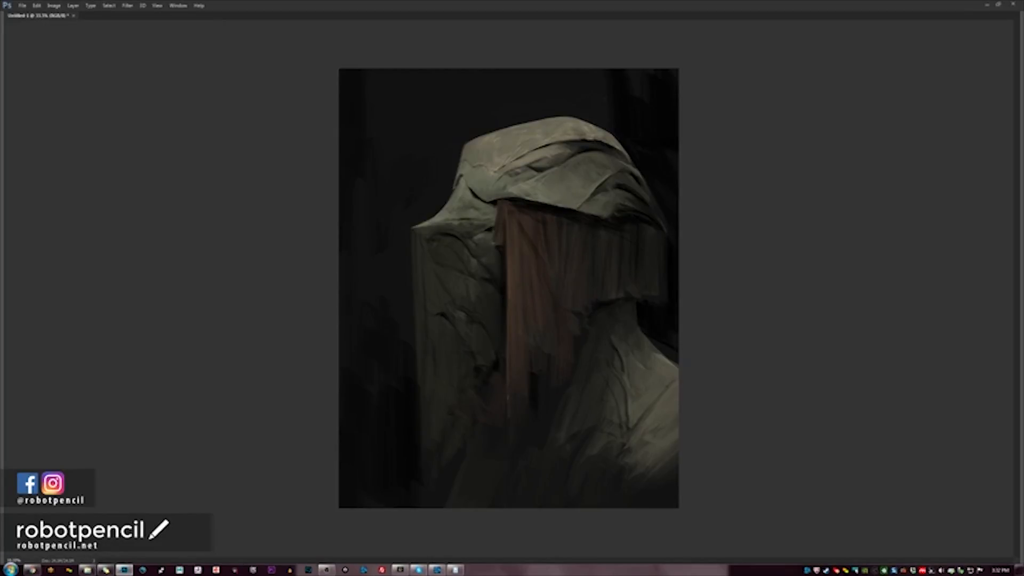
key(h)
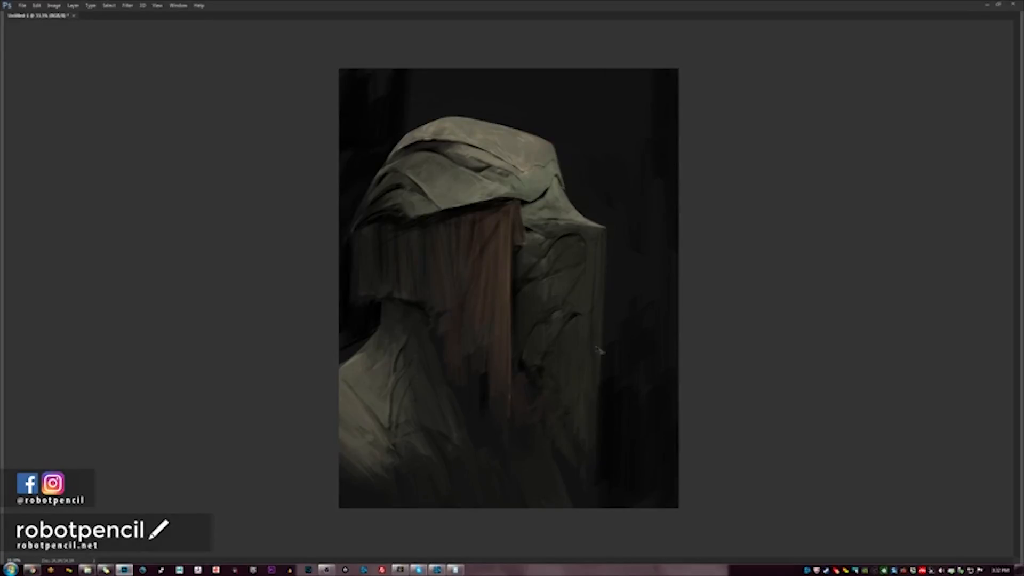
key(h)
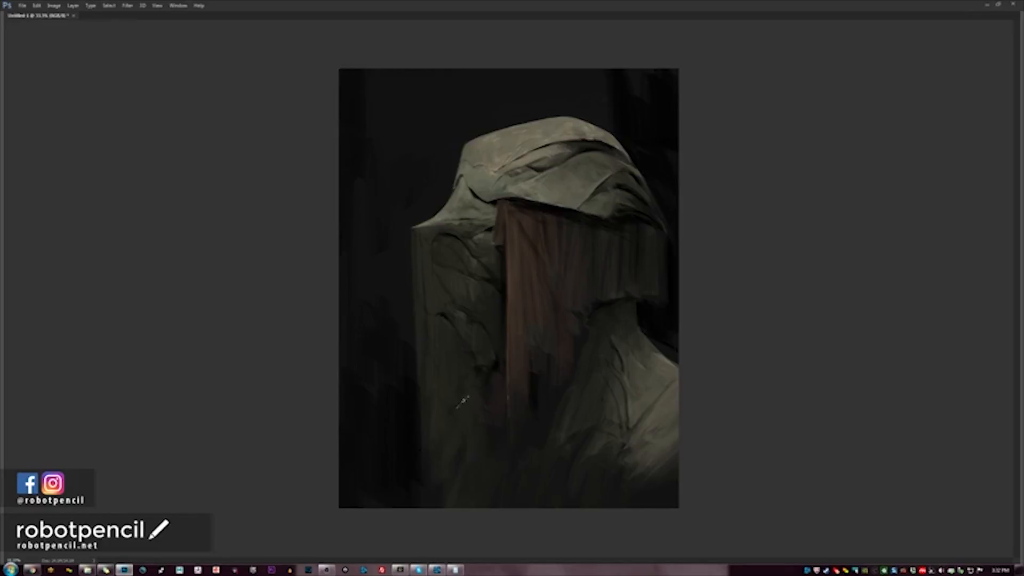
key(h)
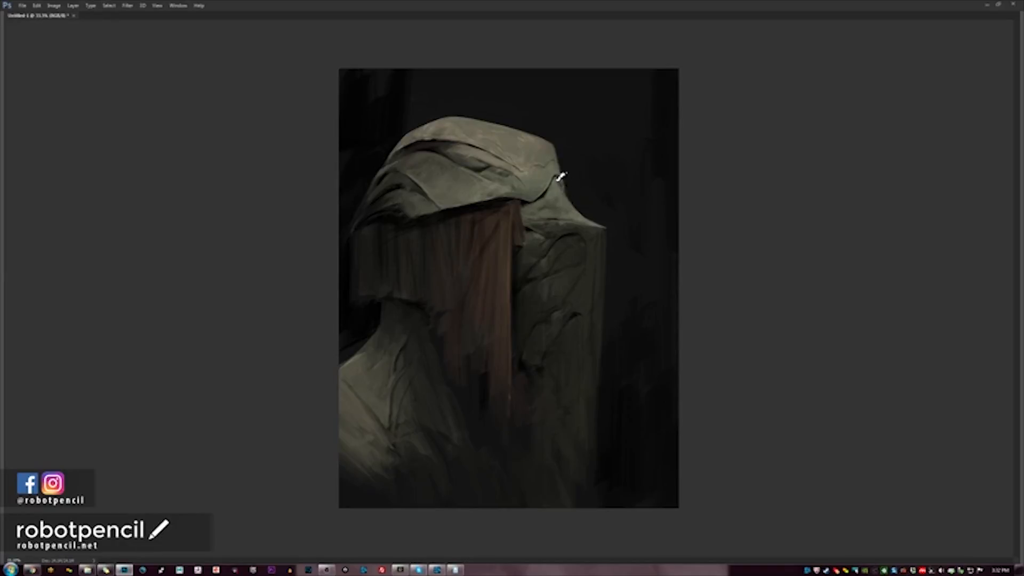
key(h)
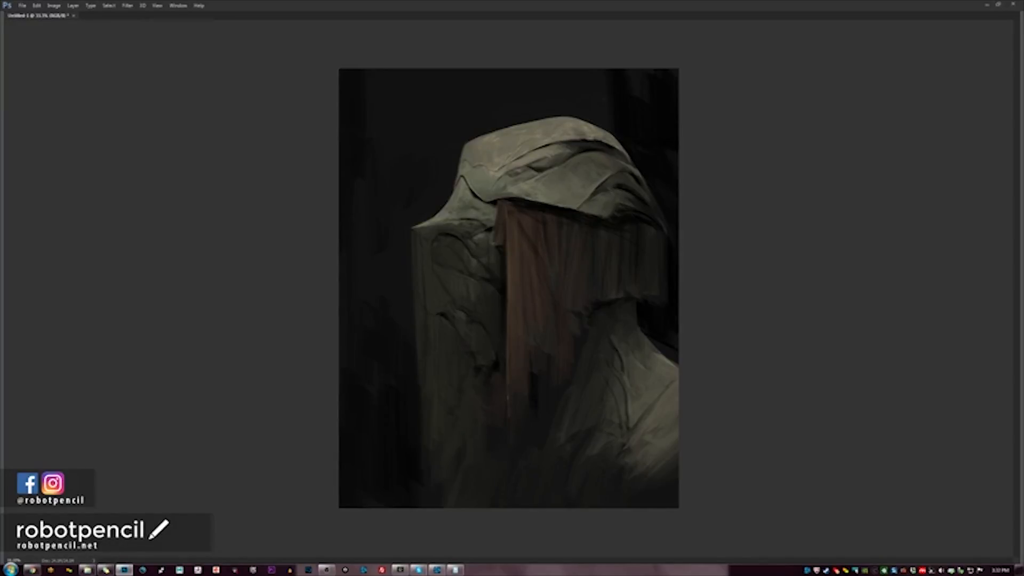
scroll(590, 384, down, 2)
key(h)
scroll(558, 359, up, 3)
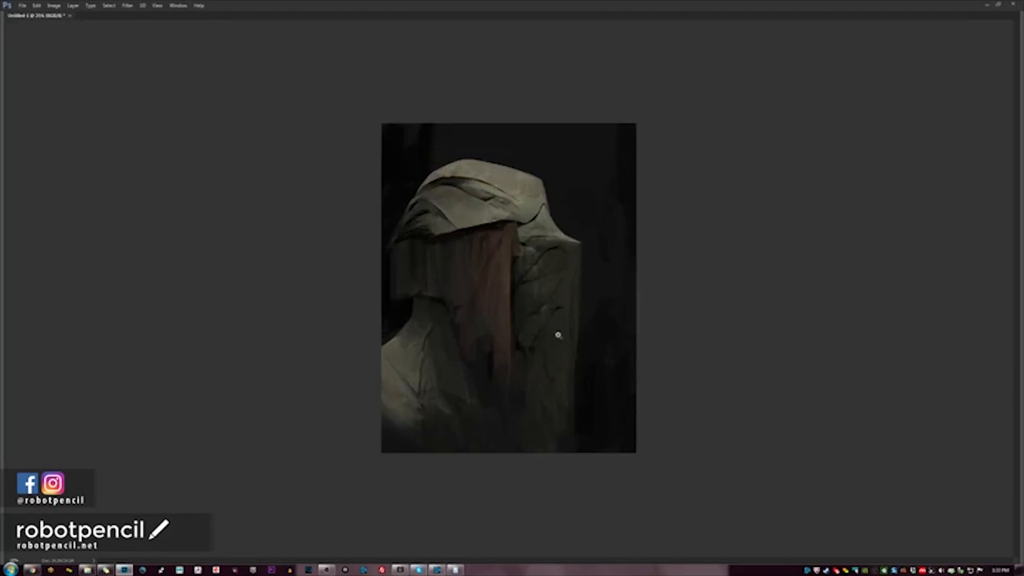
Refine the crease and small folds between the forehead band and the top of the face plate, comparing mirrored views.
mouse_move(516, 172)
mouse_down()
mouse_move(508, 188)
mouse_move(507, 200)
mouse_move(525, 173)
mouse_move(511, 209)
mouse_move(528, 171)
mouse_up()
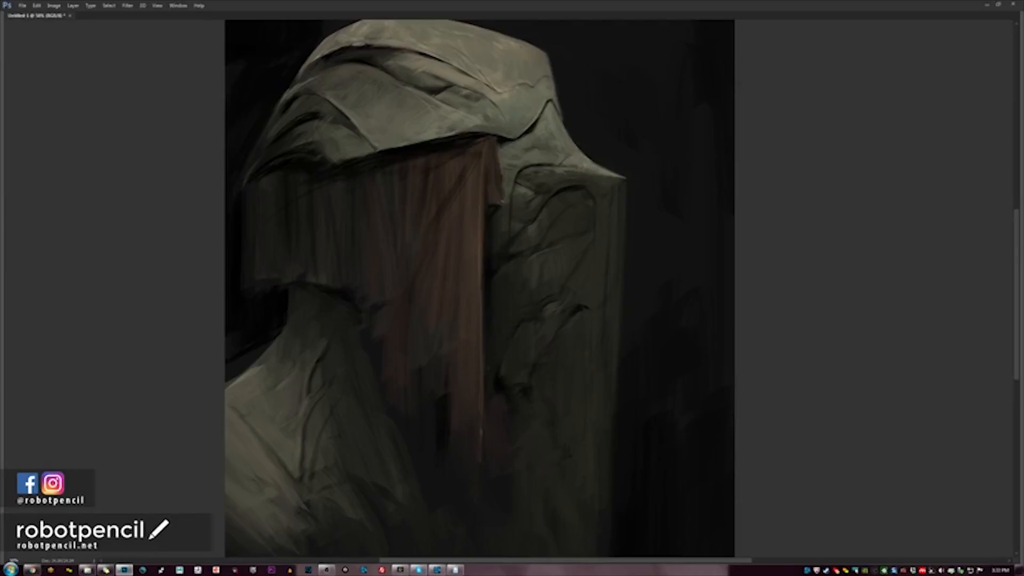
key(ctrl+minus)
key(ctrl+minus)
key(ctrl+minus)
key(h)
key(ctrl+plus)
key(ctrl+plus)
key(ctrl+plus)
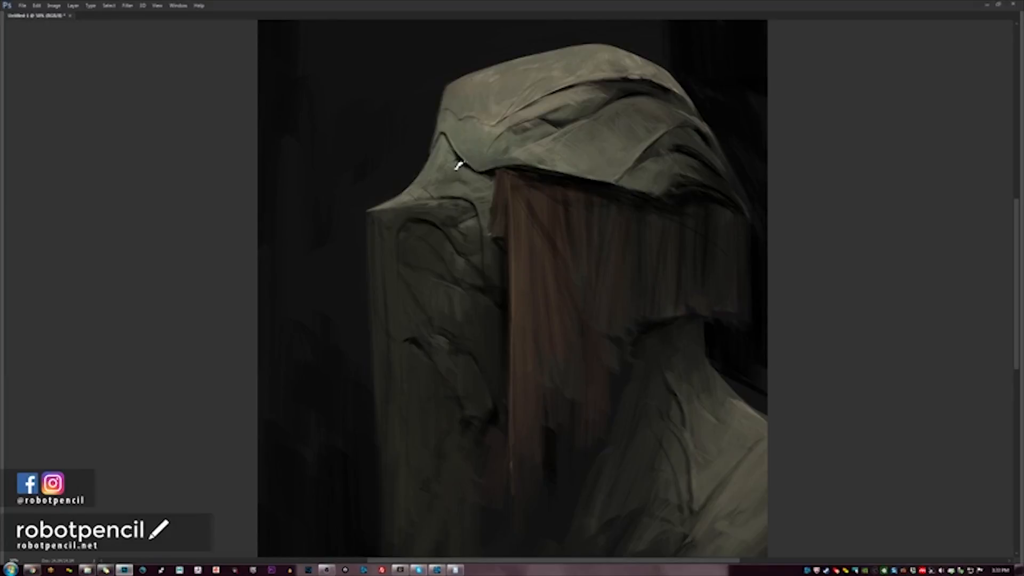
key(h)
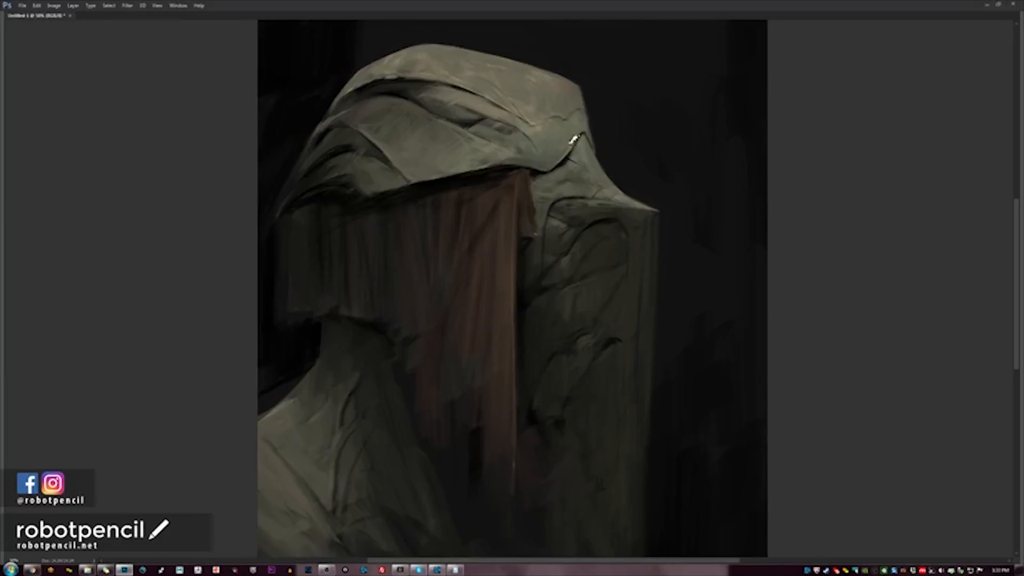
key(h)
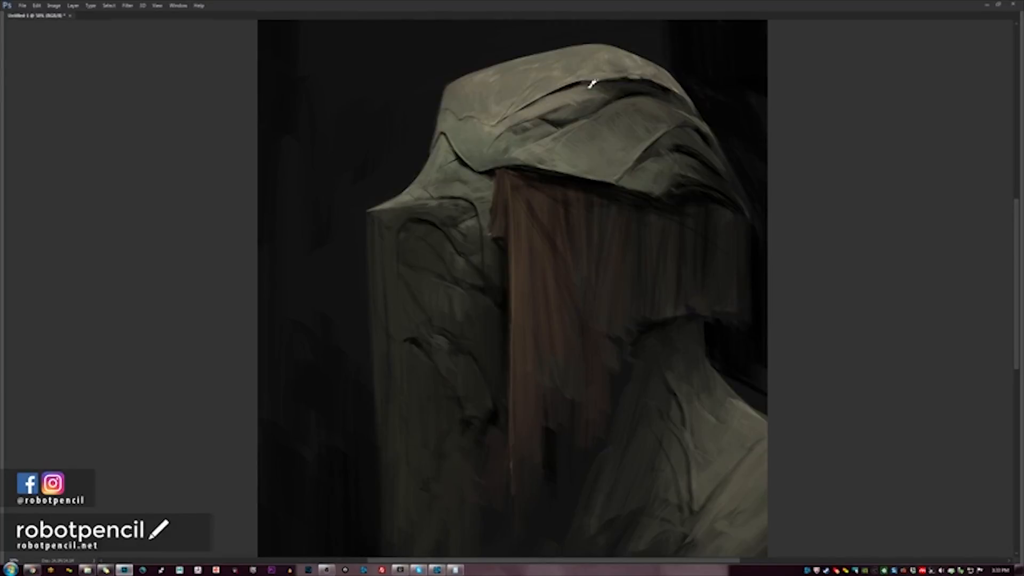
Define the forehead band's lower edge above the brown panel and check it mirrored at a smaller size.
key(ctrl+minus)
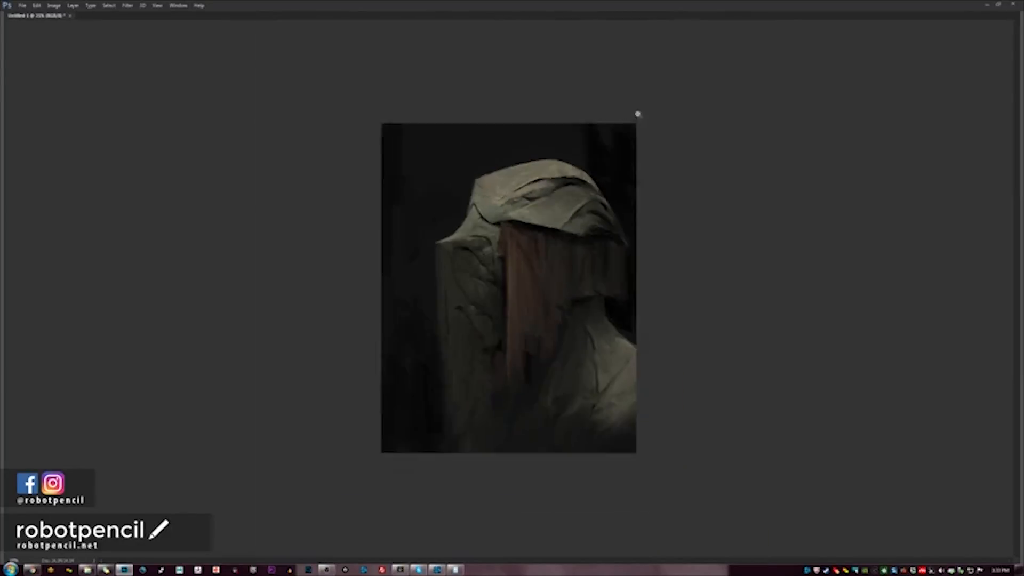
key(ctrl+plus)
key(ctrl+plus)
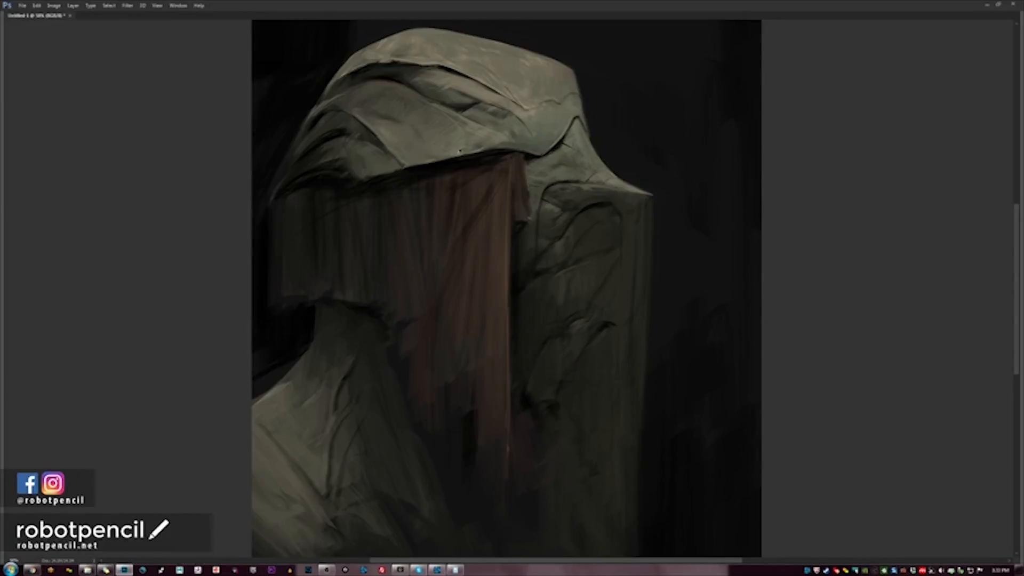
key(ctrl+minus)
key(h)
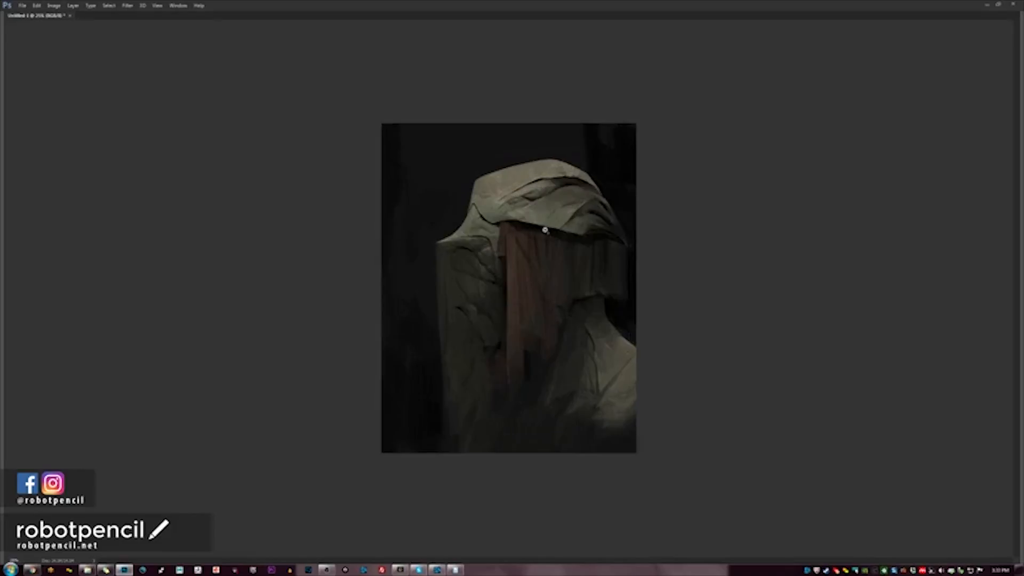
Clean up the forehead's front contour against the dark background and check the whole head in the opposite orientation.
key(ctrl+plus)
key(ctrl+plus)
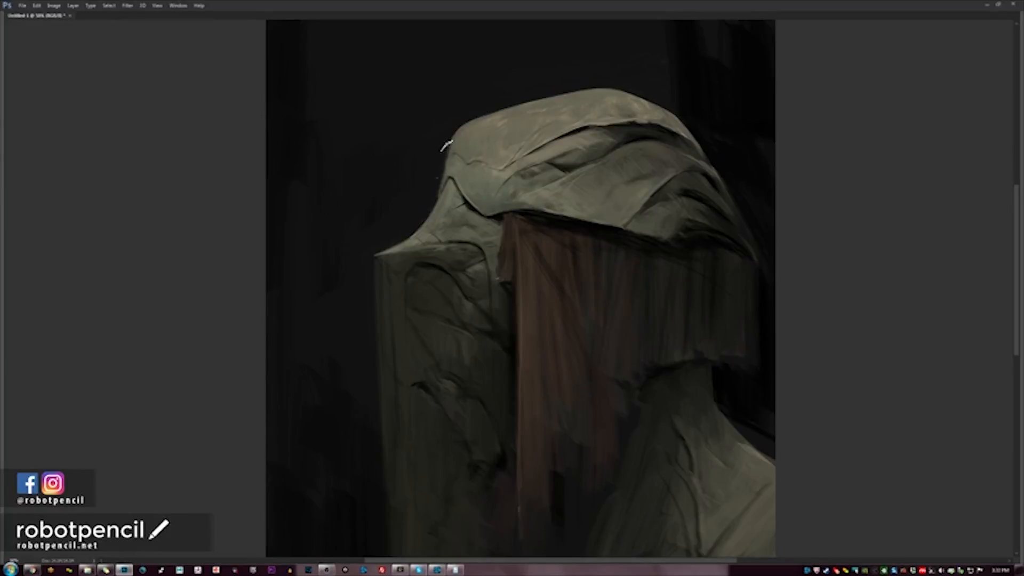
key(ctrl+minus)
key(ctrl+minus)
key(ctrl+minus)
key(ctrl+shift+h)
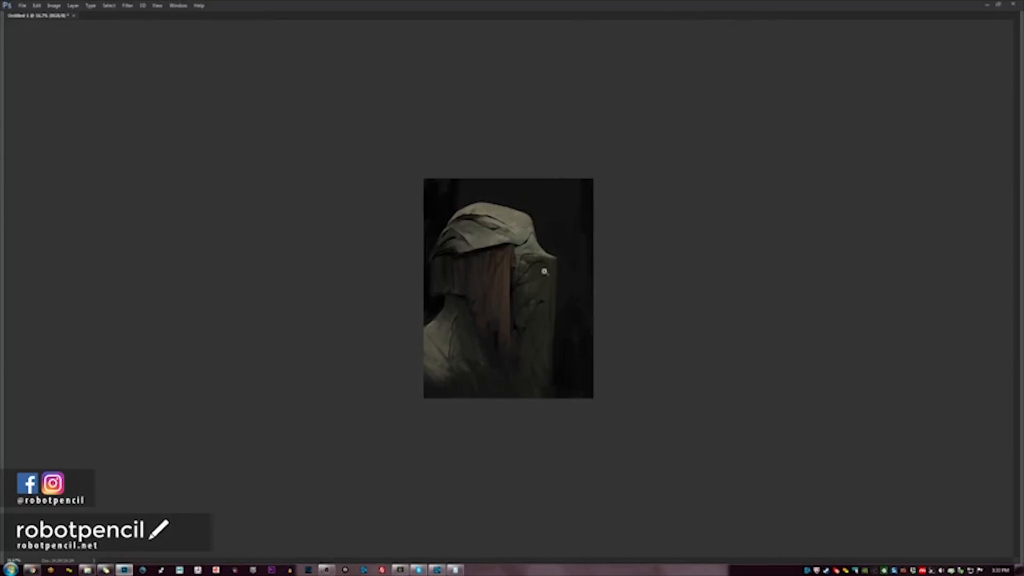
key(ctrl+plus)
key(ctrl+plus)
key(ctrl+plus)
Restore the hidden interface, sample grey-green tones from the forehead band and brow, and touch up the top of the face plate.
key(Tab)
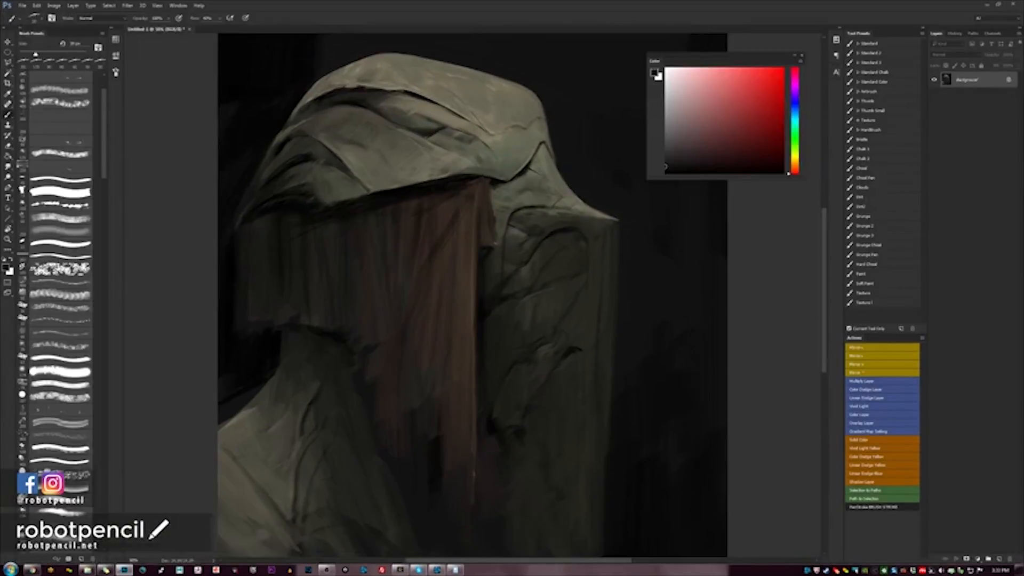
alt+click(501, 150)
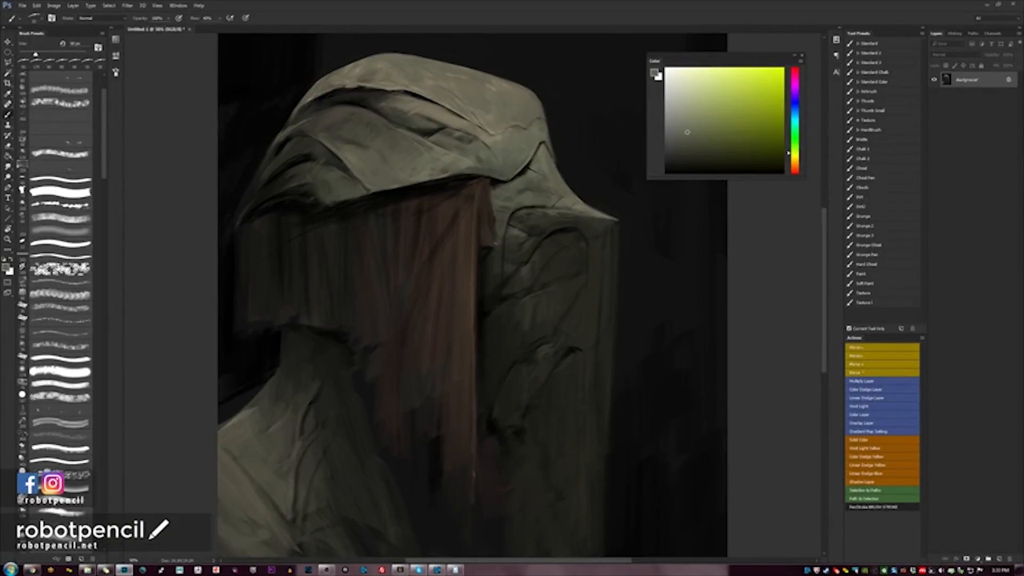
click(690, 108)
alt+click(509, 152)
alt+click(517, 194)
alt+click(515, 208)
alt+click(508, 254)
Save the current brush as a new tool preset named Grunge Chisel 1, without including its colour.
key(ctrl+shift+h)
ctrl+click(503, 274)
ctrl+click(503, 274)
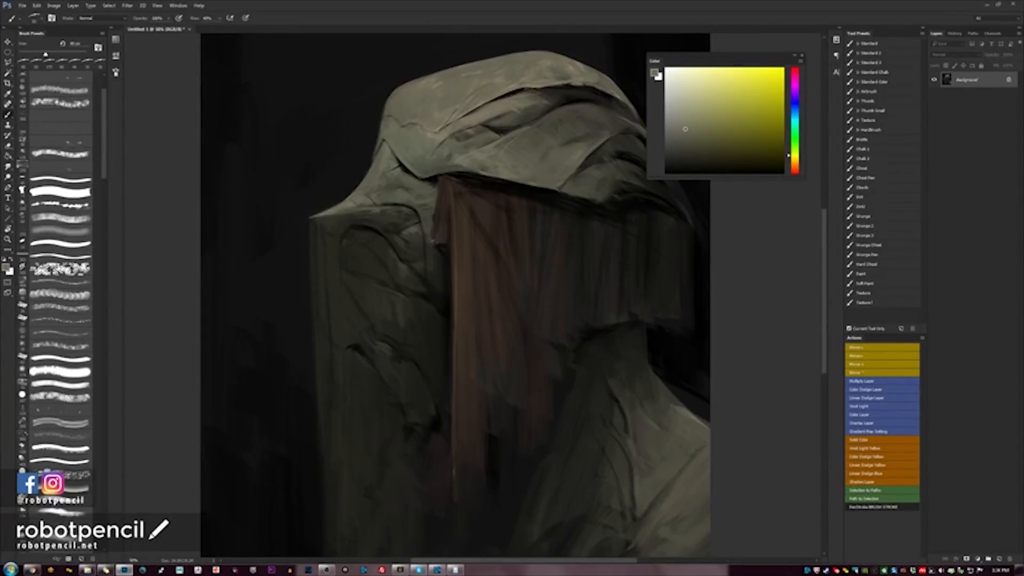
ctrl+click(454, 132)
drag(444, 171, 447, 215)
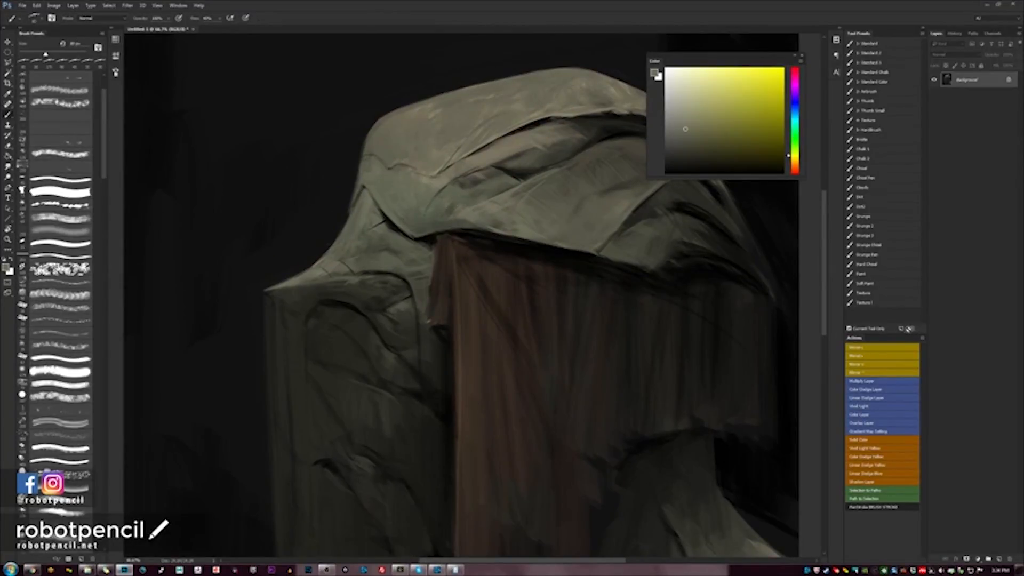
click(901, 329)
text(Bri)
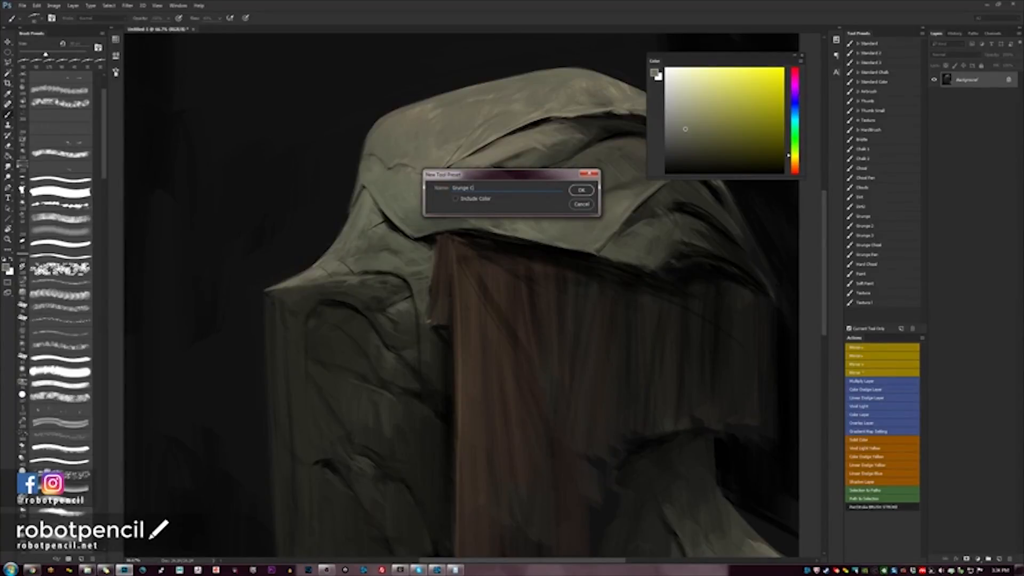
key(Return)
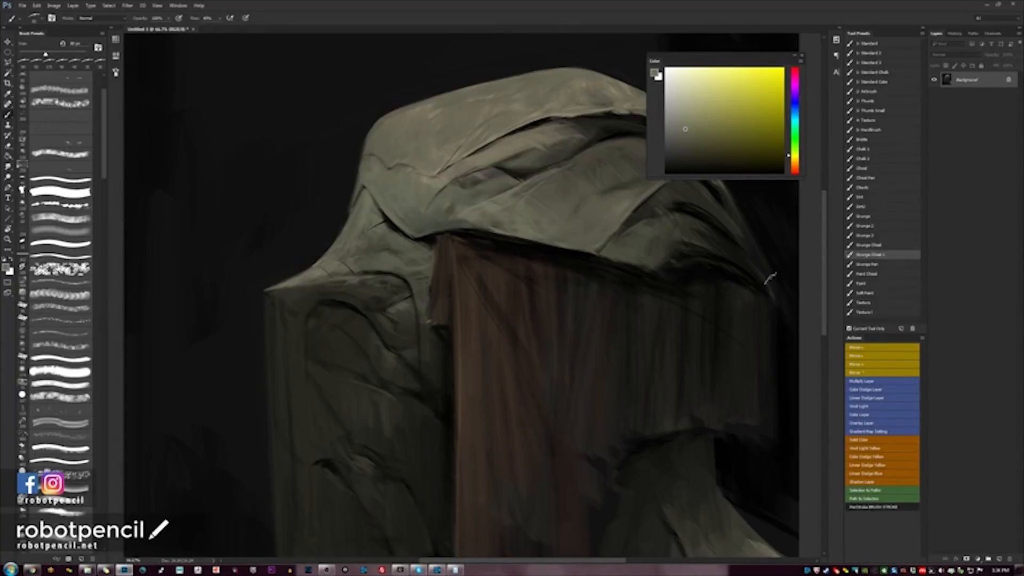
Load the Texture tool preset, test several textured tips on the crown folds, and settle on a small scattered-mark tip.
click(863, 303)
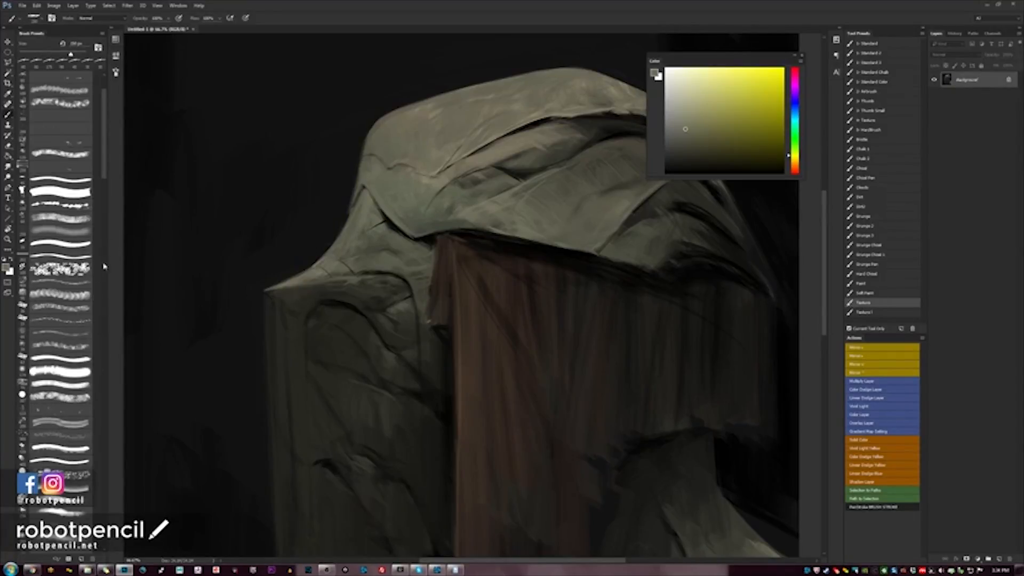
click(79, 166)
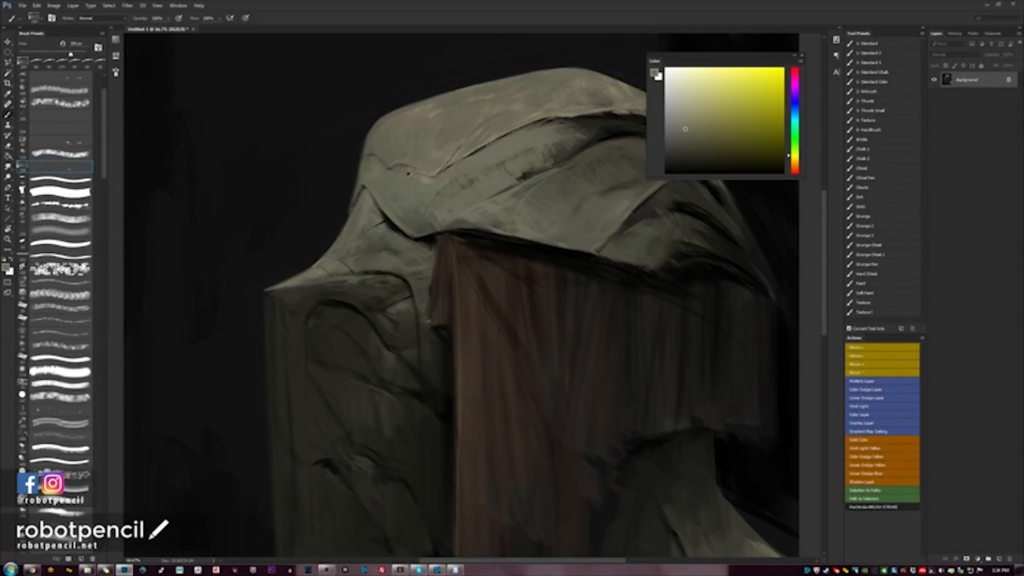
click(49, 141)
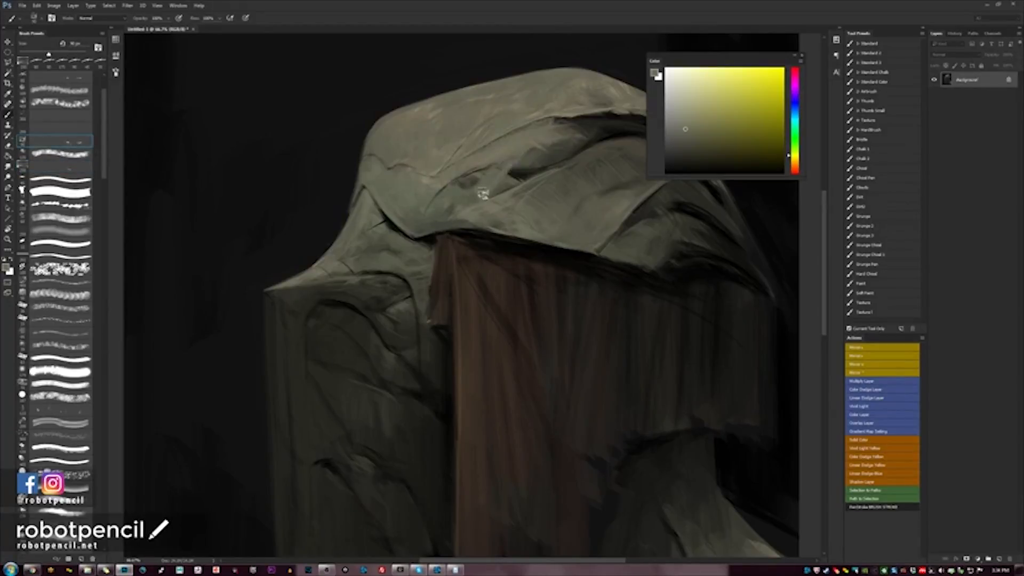
key(x)
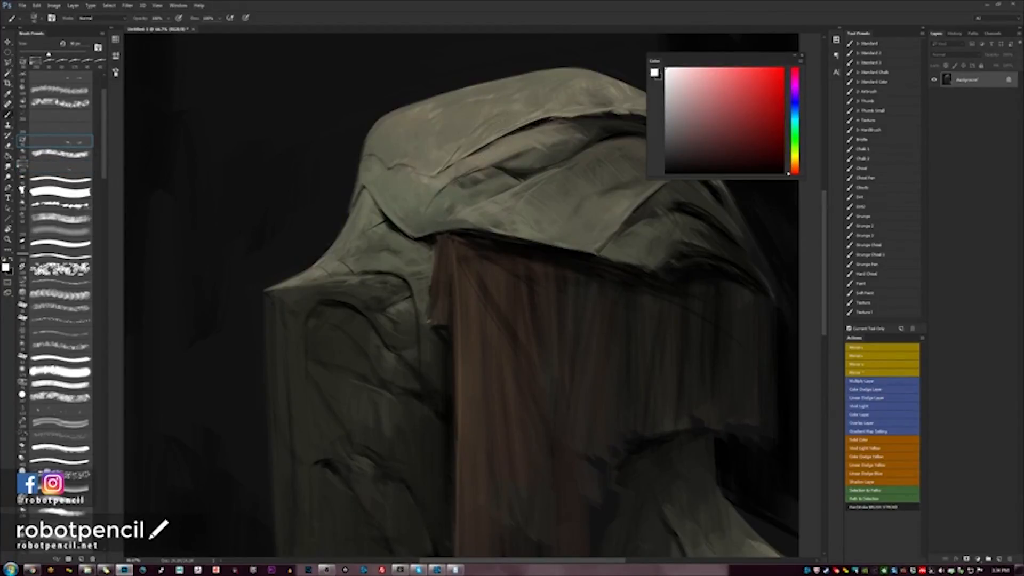
click(68, 129)
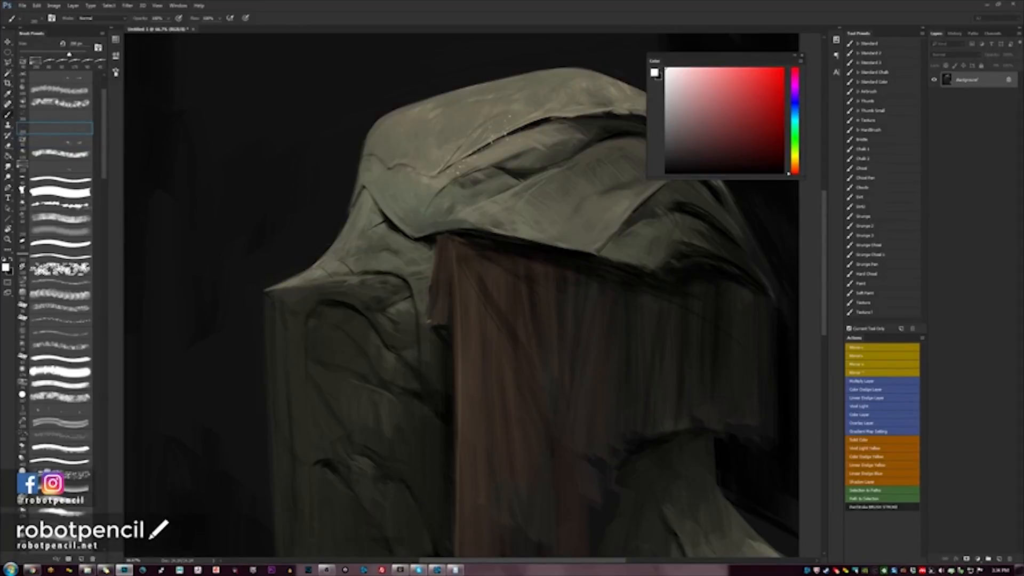
click(59, 141)
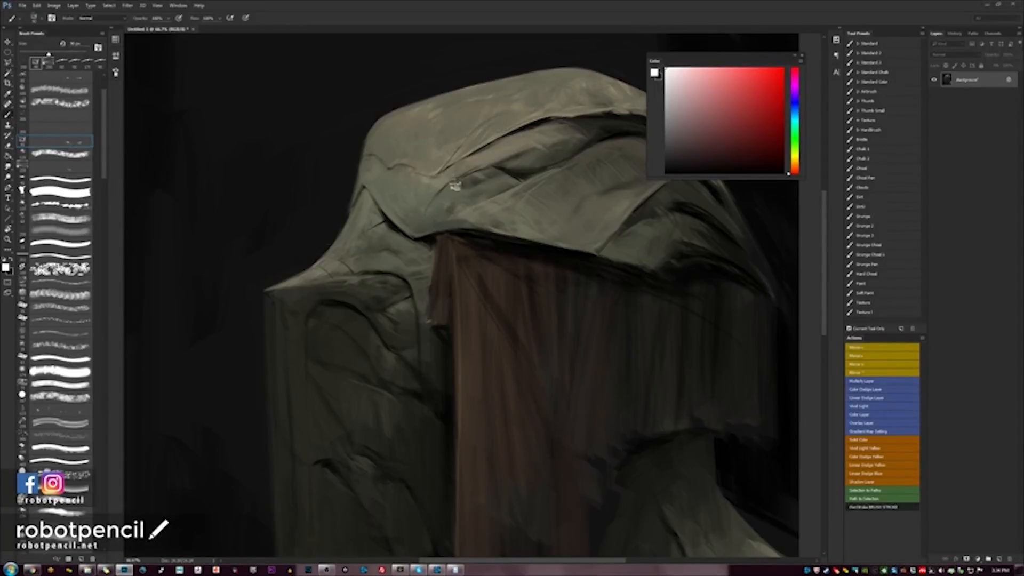
key(bracketleft)
key(bracketleft)
key(bracketleft)
key(bracketleft)
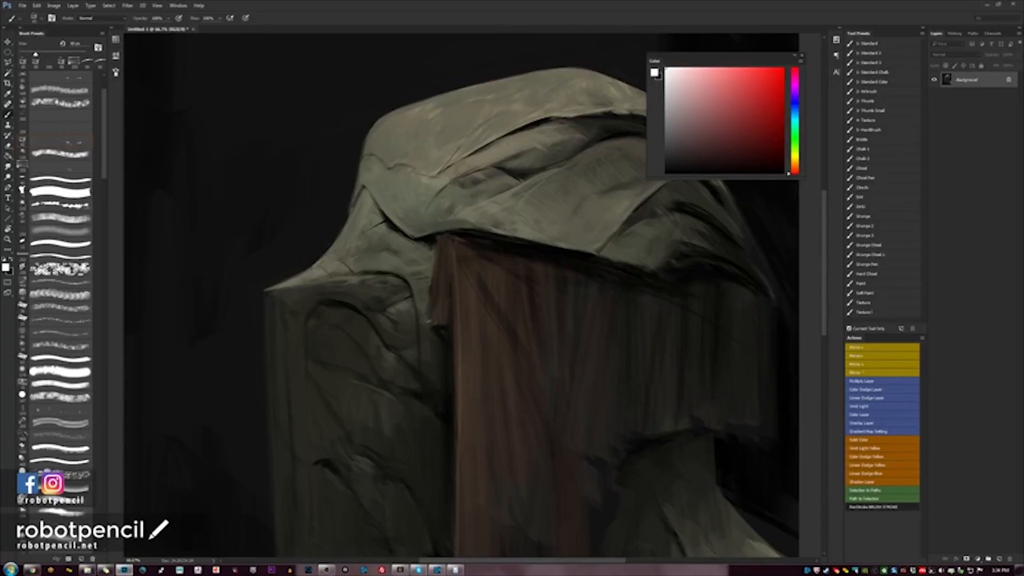
Texture the crown plate and the fold beneath it with sampled warm grey and grey-green, checking the mirrored canvas.
alt+click(512, 151)
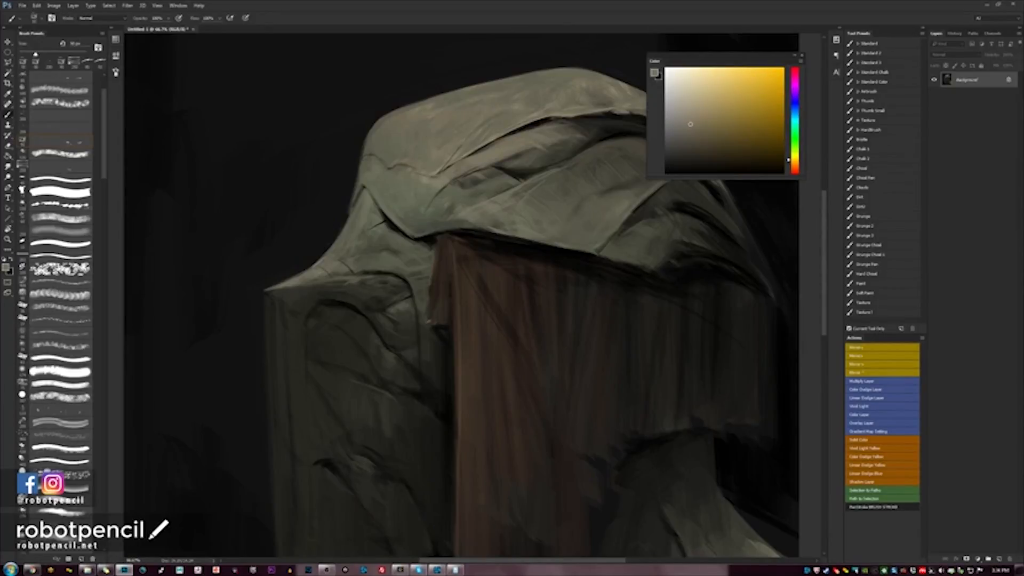
alt+click(451, 119)
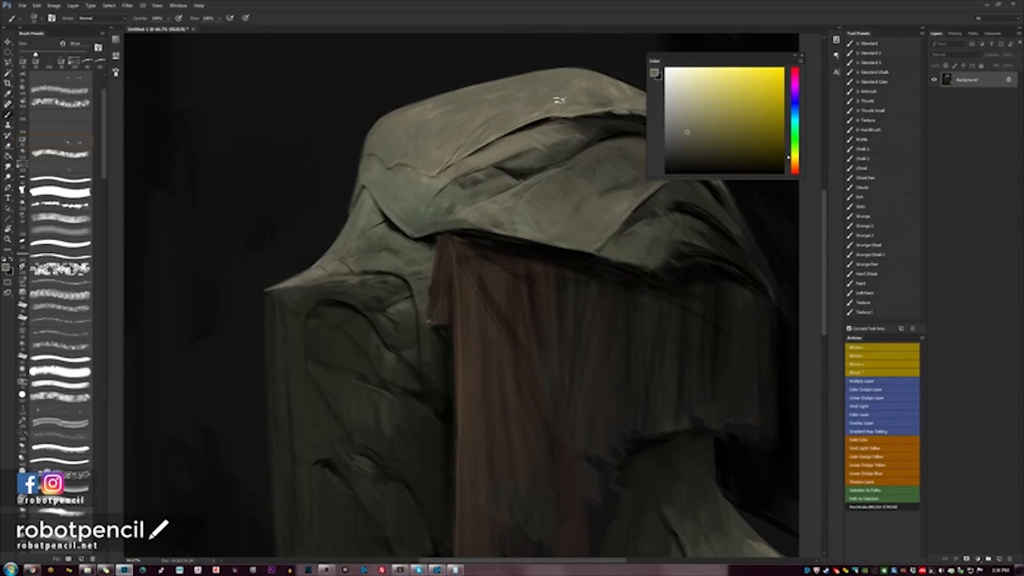
key(z)
alt+click(542, 156)
alt+click(540, 160)
key(ctrl+shift+h)
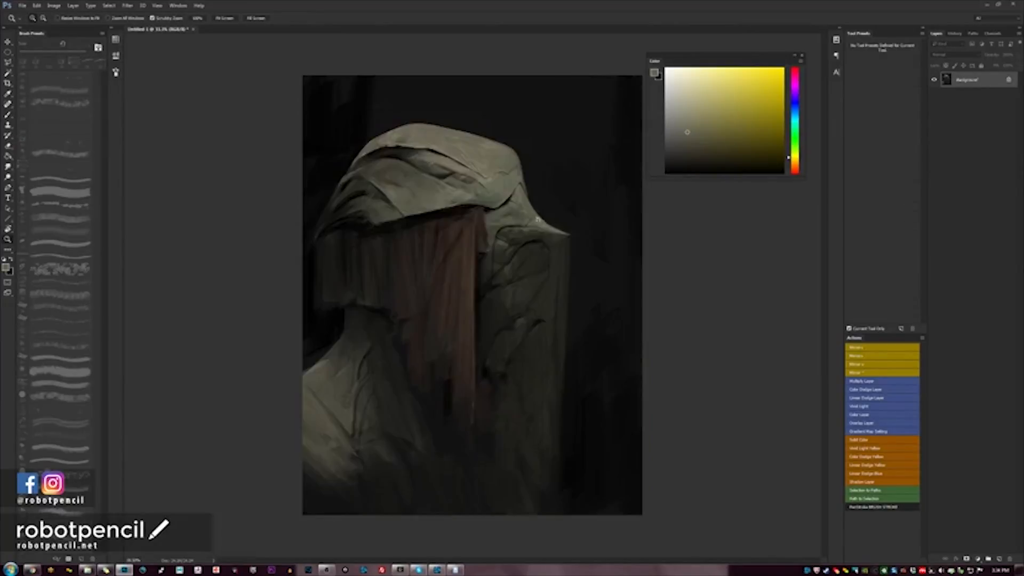
Sample muted warm greys from the crown's edge and blend textured strokes into the recessed folds above the side plate.
click(435, 191)
key(b)
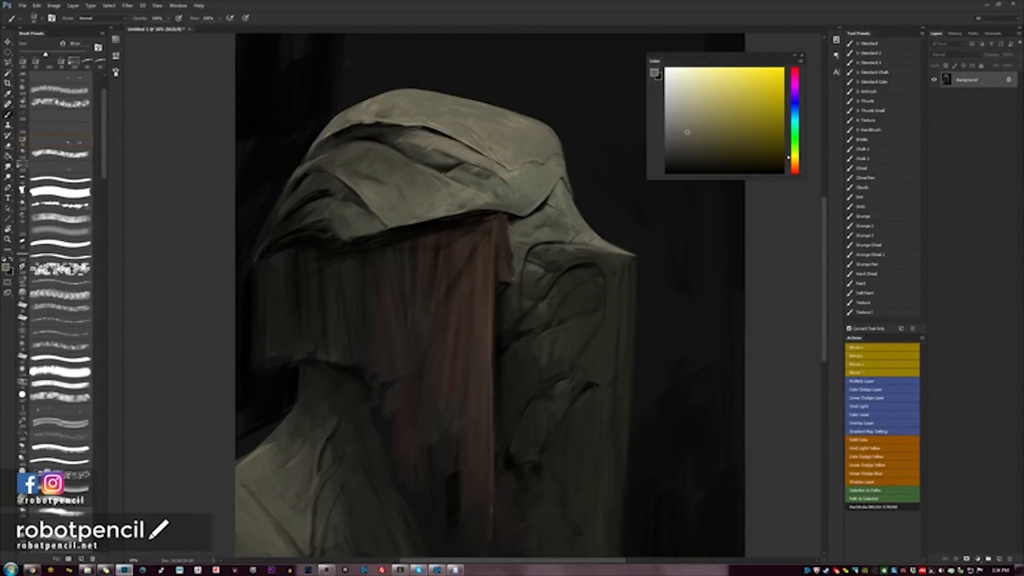
alt+click(382, 132)
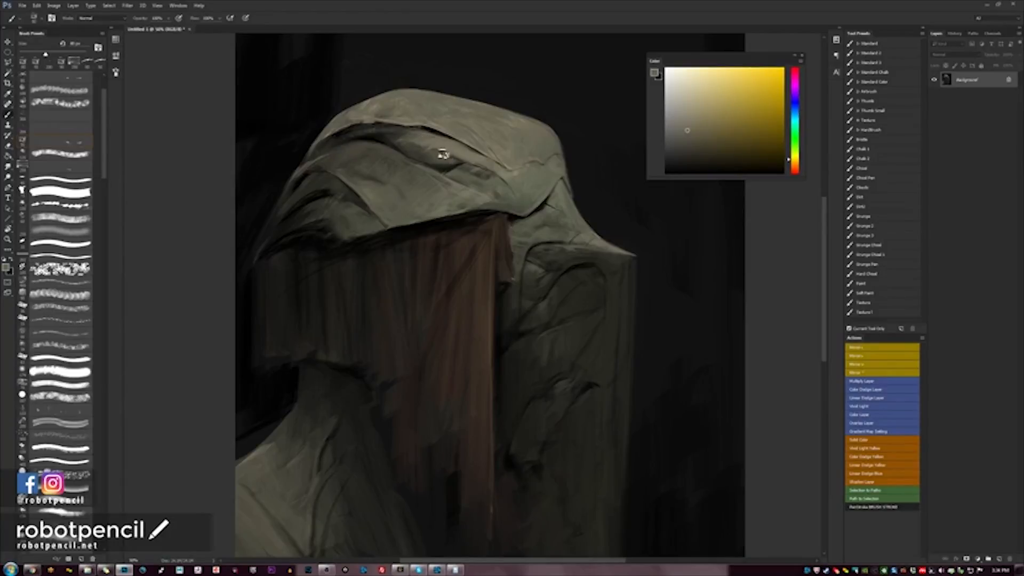
alt+click(379, 131)
alt+click(439, 135)
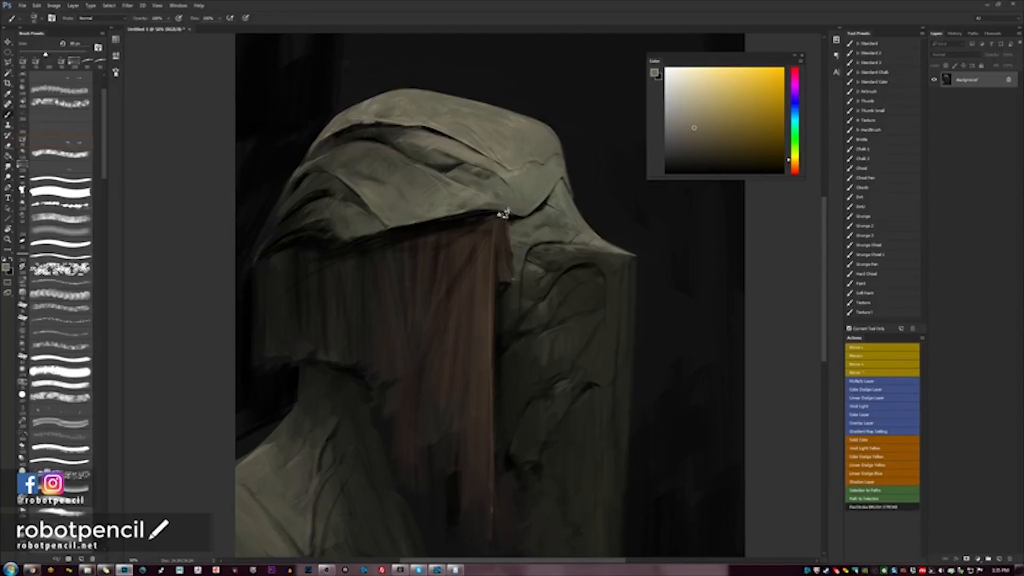
key(ctrl+minus)
key(ctrl+plus)
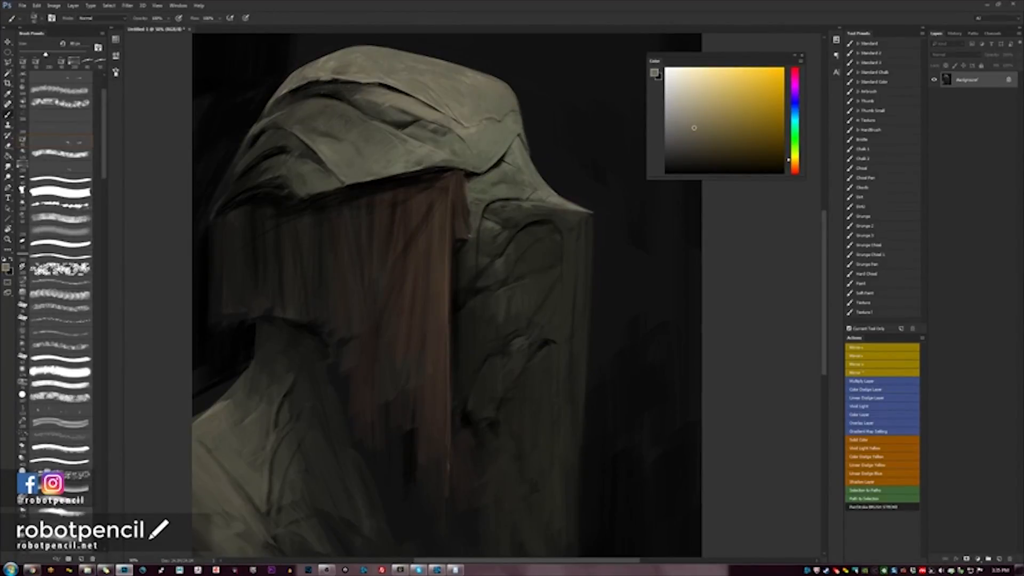
Sample dark green from the side plate, soften its upper folds, and check the mirrored canvas.
alt+click(504, 213)
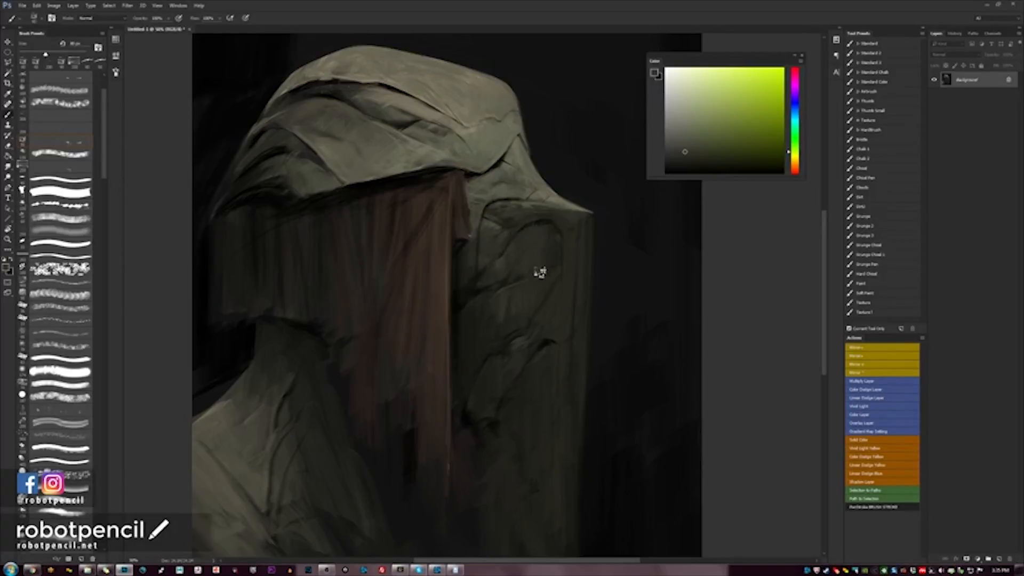
key(z)
alt+click(537, 334)
alt+click(537, 334)
alt+click(528, 360)
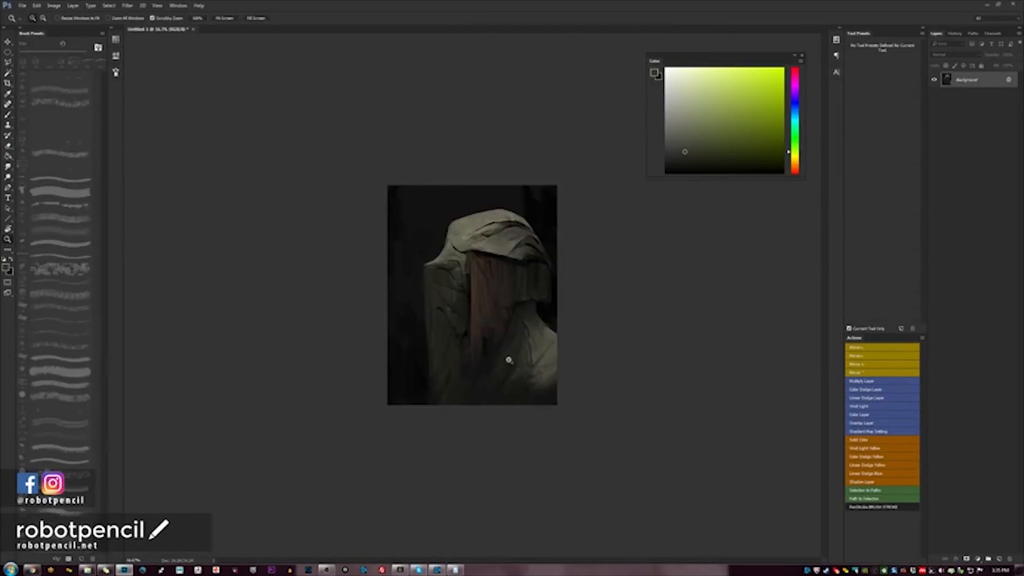
key(b)
key(ctrl+plus)
key(ctrl+plus)
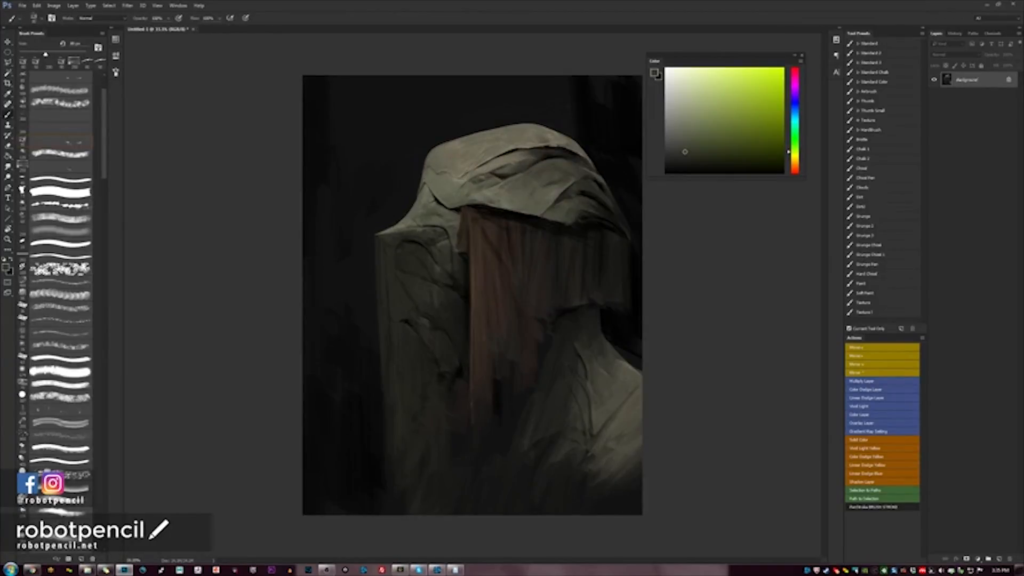
Choose a soft streaked brush, blend sampled warm grey into the crown plate, and flip the canvas to check it.
click(61, 423)
key(z)
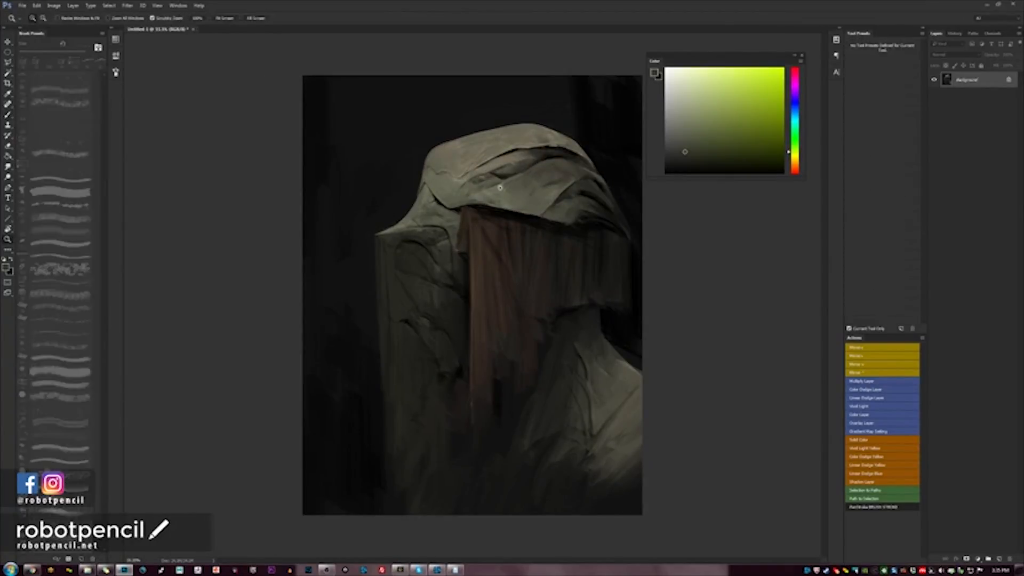
click(500, 187)
key(b)
alt+click(470, 158)
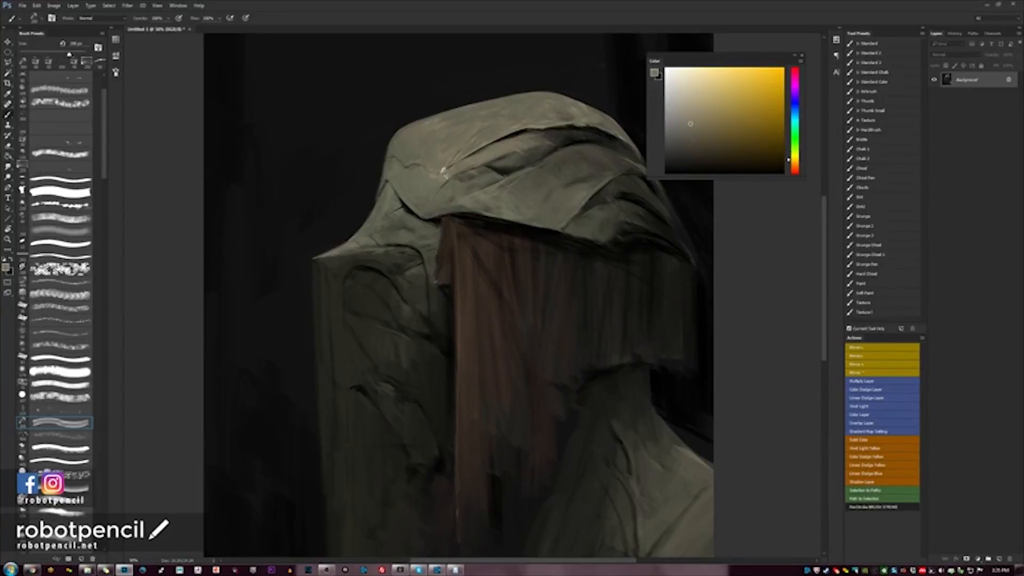
key(z)
alt+click(522, 221)
alt+click(522, 221)
key(F1)
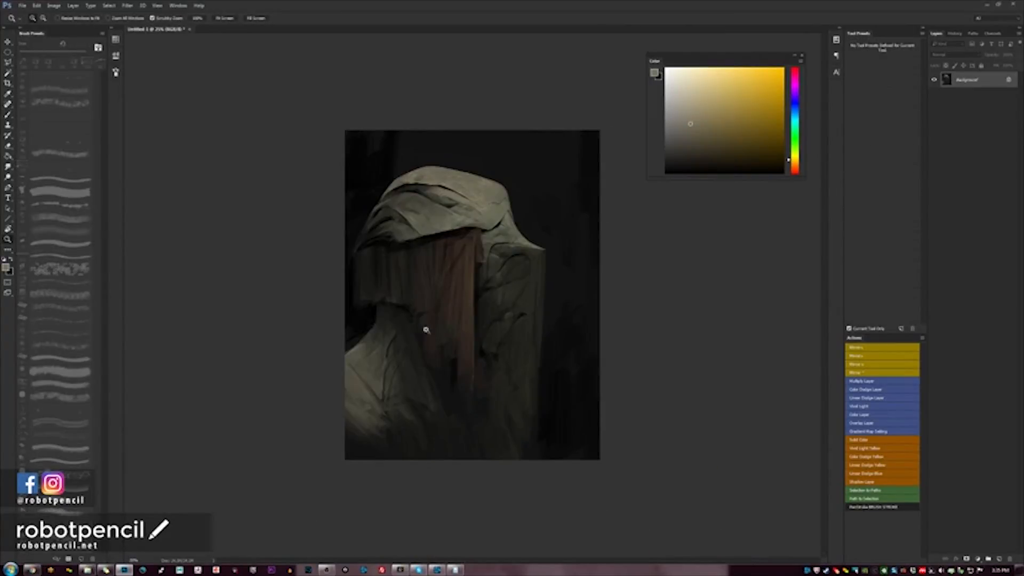
Sample dark olive and grey tones around the shoulder and blend strokes across its lit surface.
key(b)
alt+click(361, 419)
alt+click(344, 421)
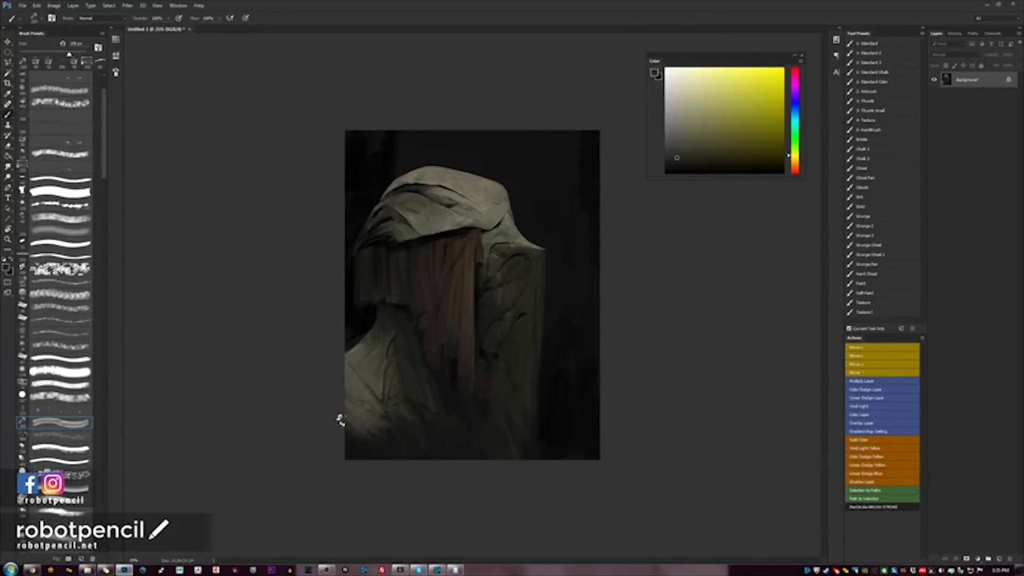
alt+click(347, 382)
mouse_move(352, 385)
mouse_down()
mouse_move(343, 393)
mouse_move(382, 423)
mouse_move(381, 414)
mouse_up()
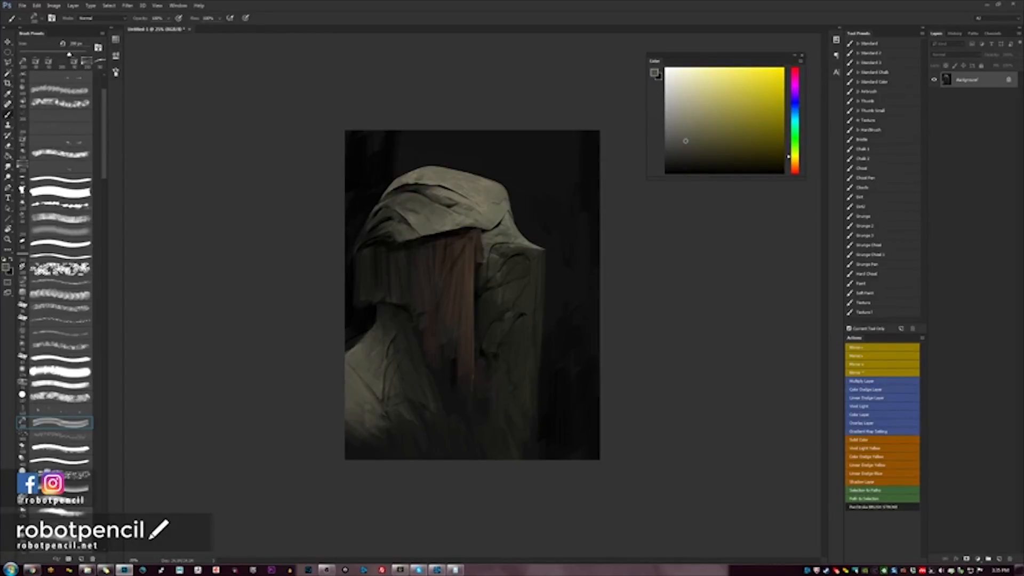
Sample dark greens from the side plate and paint over its folds to even out their contrast.
scroll(496, 309, up, 2)
alt+click(517, 284)
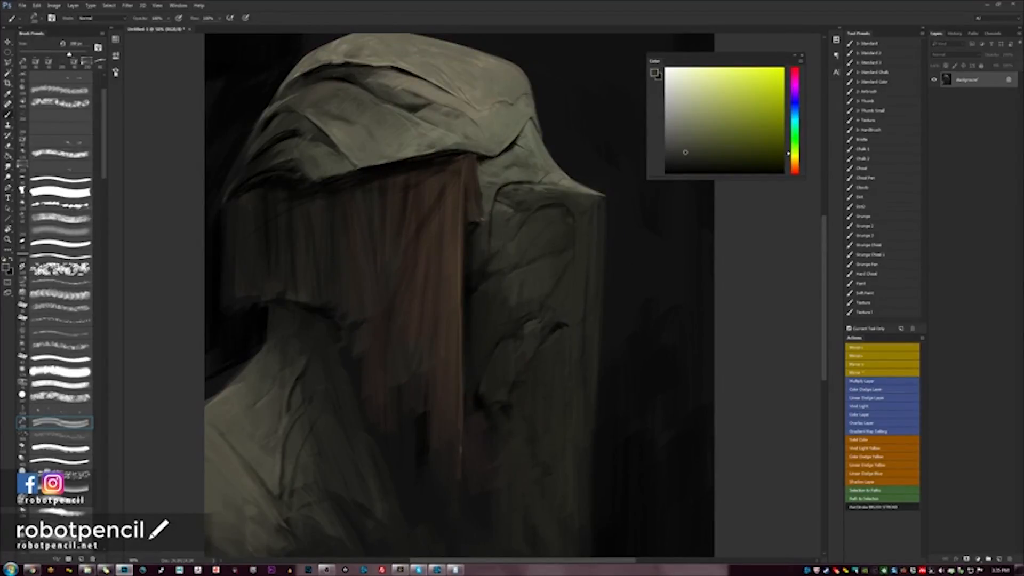
key(z)
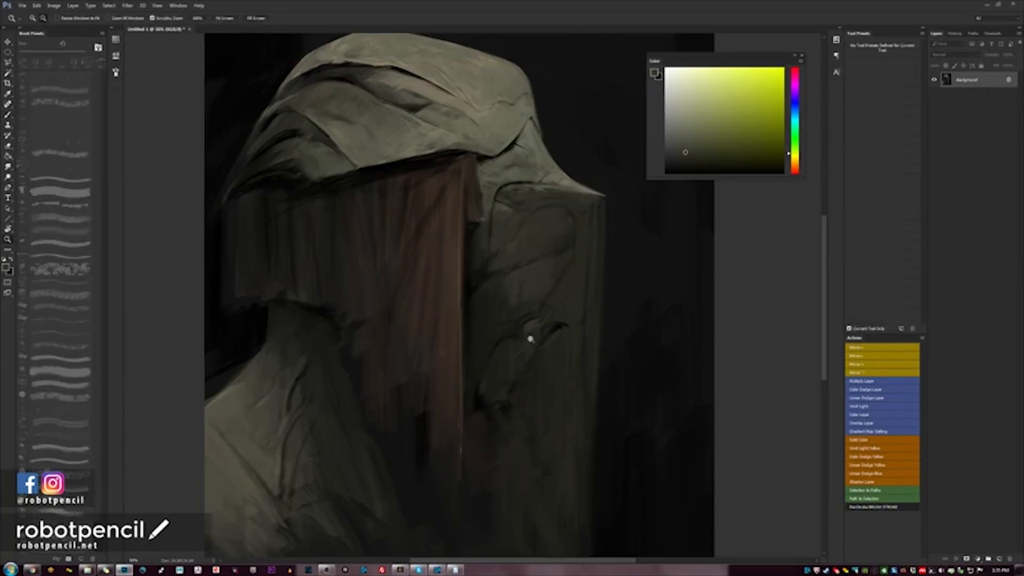
drag(530, 338, 448, 305)
key(b)
alt+click(424, 295)
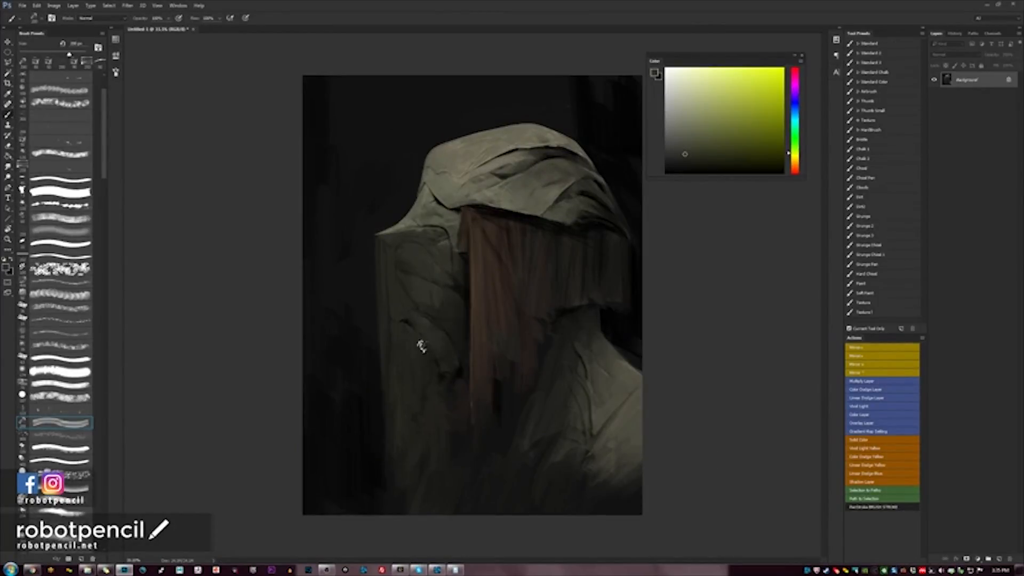
alt+click(423, 382)
Reset the colours to default black, reduce the brush size, and deepen the shadows on the side plate's lower part.
key(F2)
key(d)
key(bracketleft)
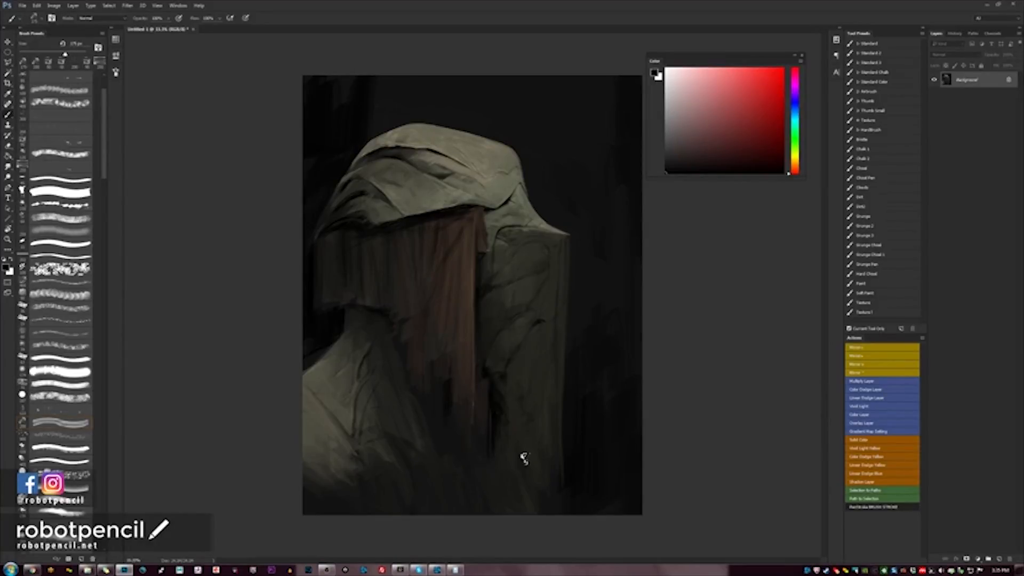
mouse_move(538, 463)
mouse_down()
mouse_move(531, 469)
mouse_move(532, 454)
mouse_move(530, 472)
mouse_up()
key(F2)
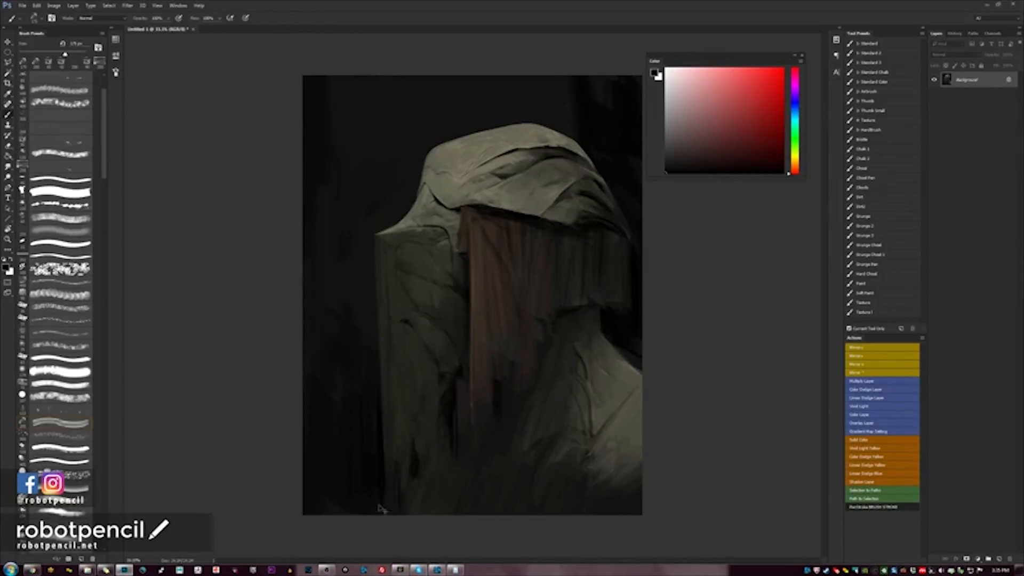
key(F2)
Sample the near-black background above the crown, shrink the brush, and clean up the head's outline while checking the mirrored canvas.
alt+click(397, 134)
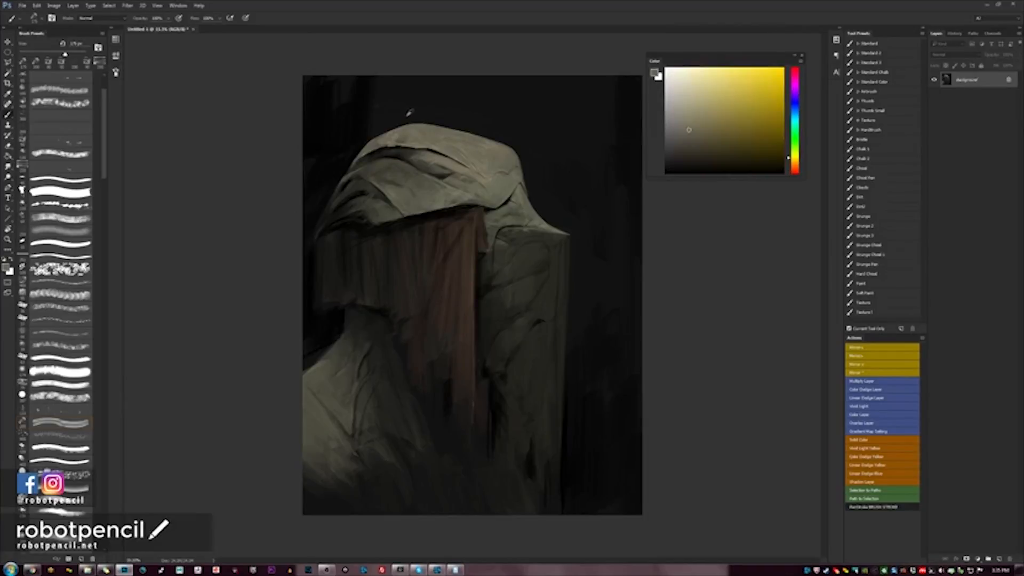
alt+click(401, 111)
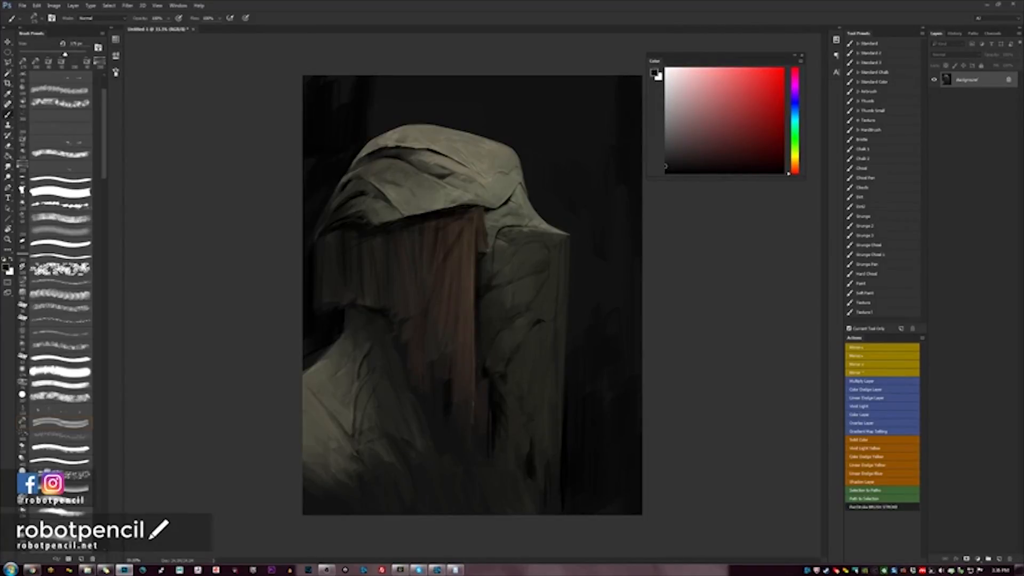
key(F2)
key(bracketleft)
key(bracketleft)
key(bracketleft)
key(bracketleft)
key(bracketleft)
key(bracketleft)
key(bracketleft)
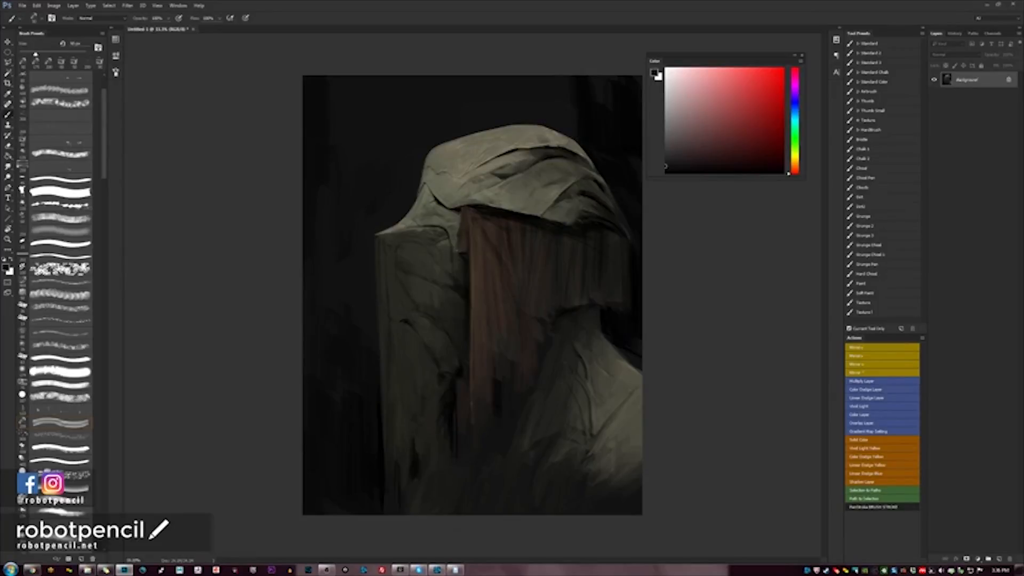
key(F2)
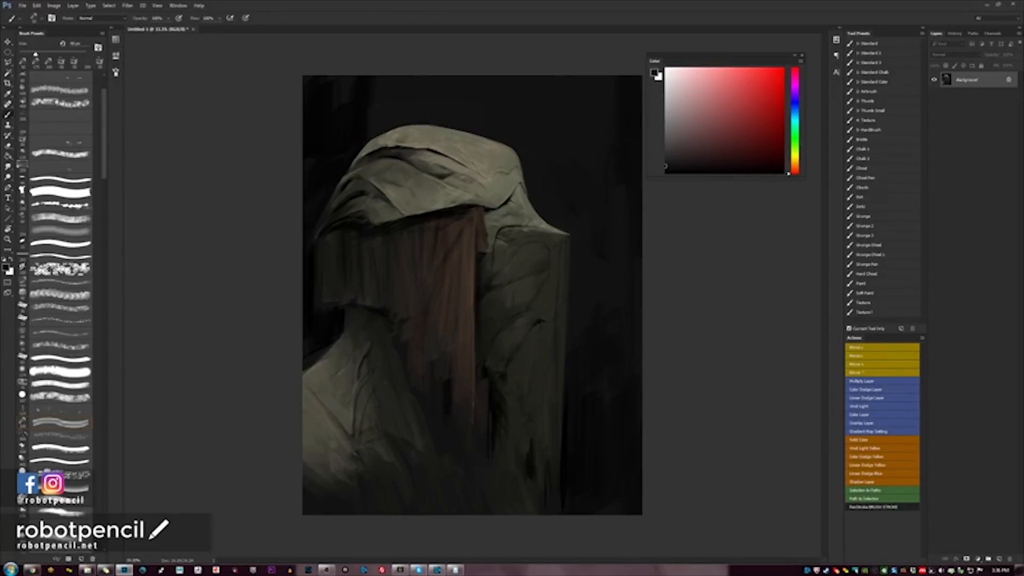
key(F2)
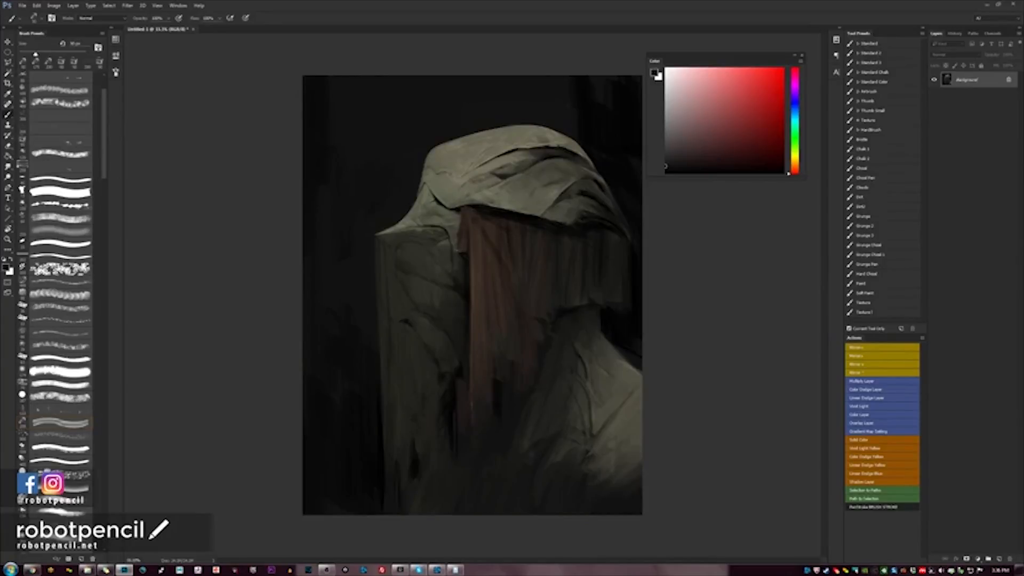
Blend sampled warm grey and olive grey over the crown plate and check the mirrored canvas.
key(ctrl+plus)
alt+click(469, 126)
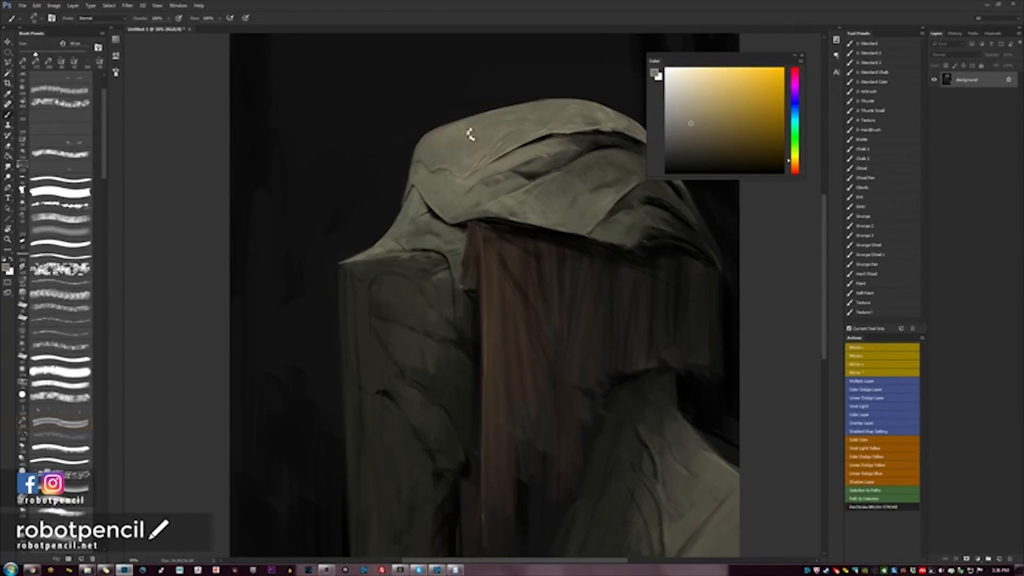
alt+click(430, 141)
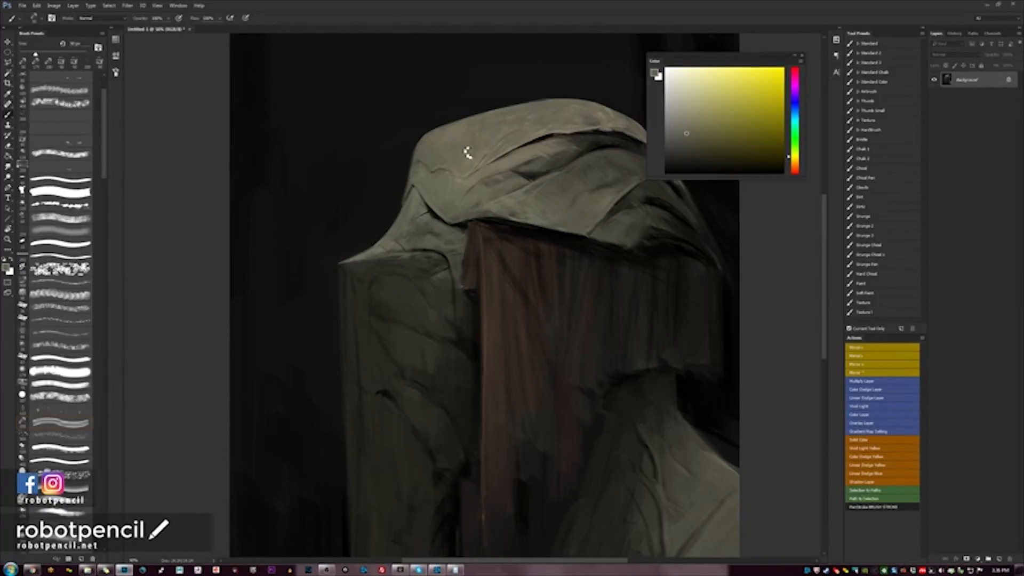
key(z)
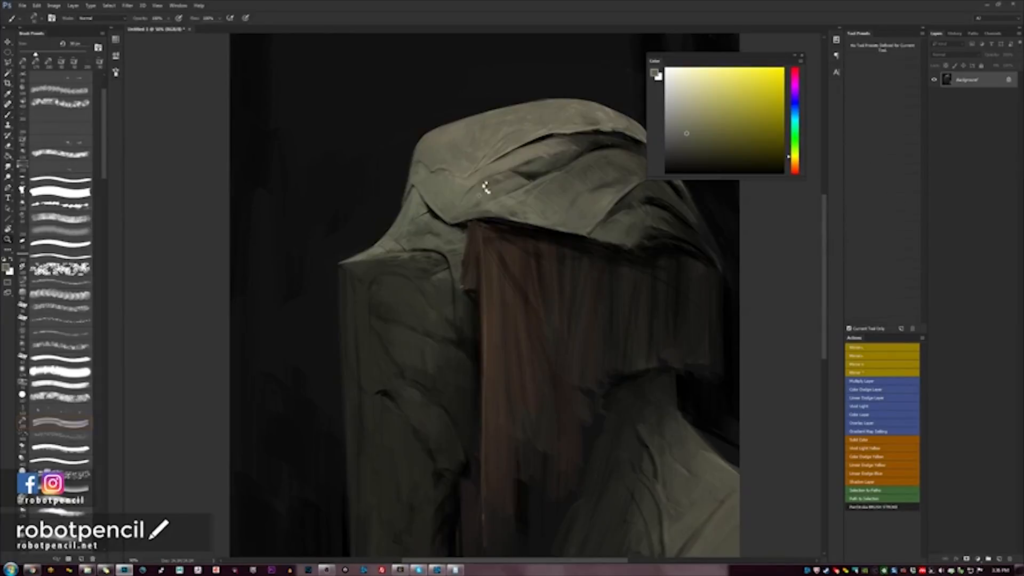
alt+click(480, 176)
key(F1)
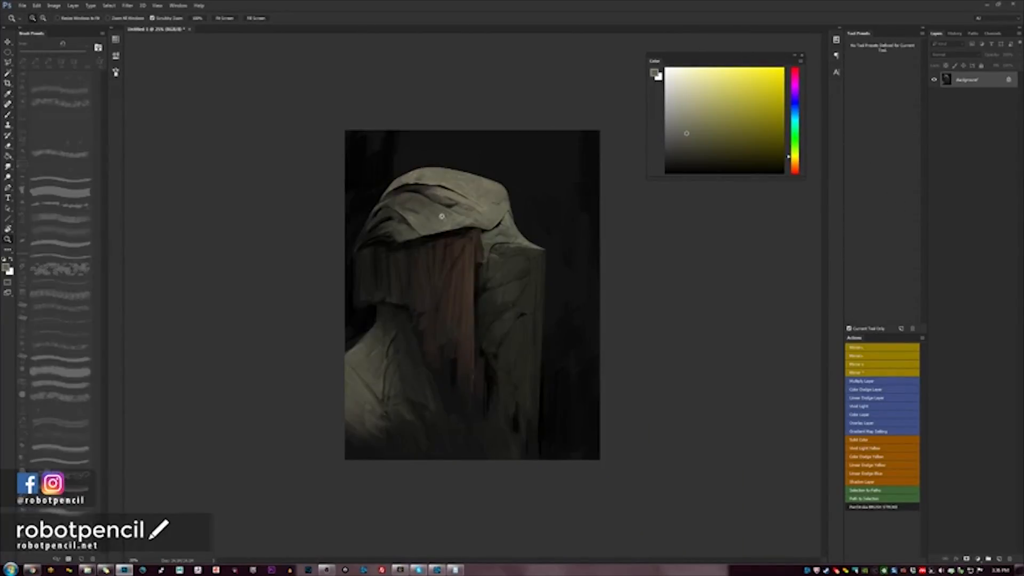
key(ctrl+plus)
key(ctrl+plus)
key(b)
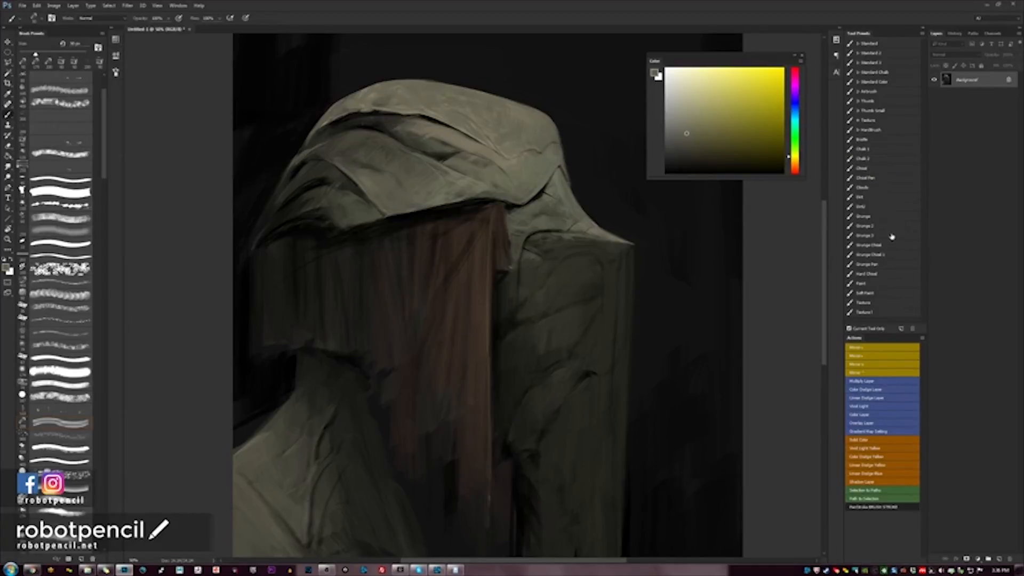
Load the Grunge Chisel 1 tool preset and carve fine creases into the crown with default black.
click(877, 254)
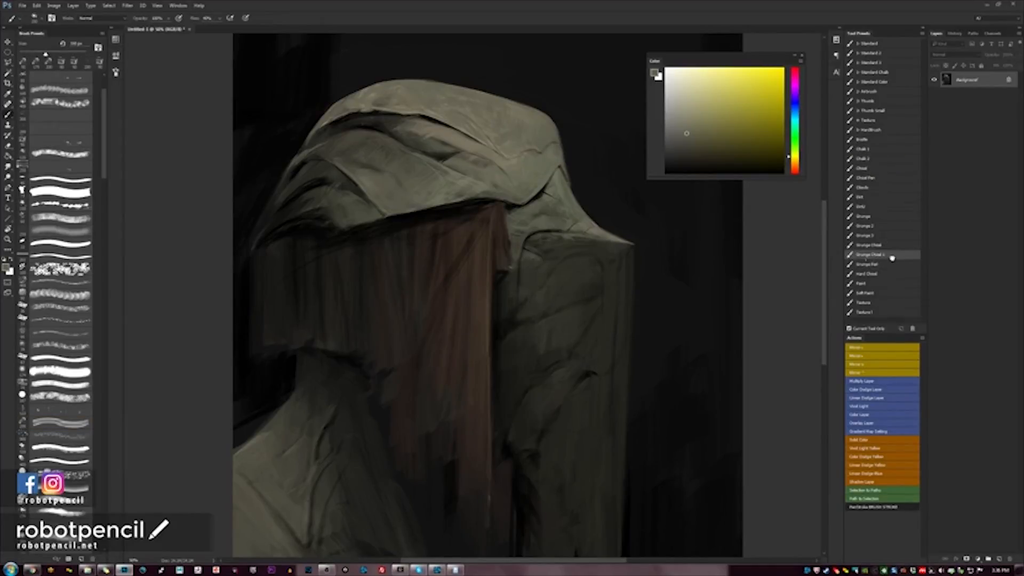
alt+click(376, 94)
key(d)
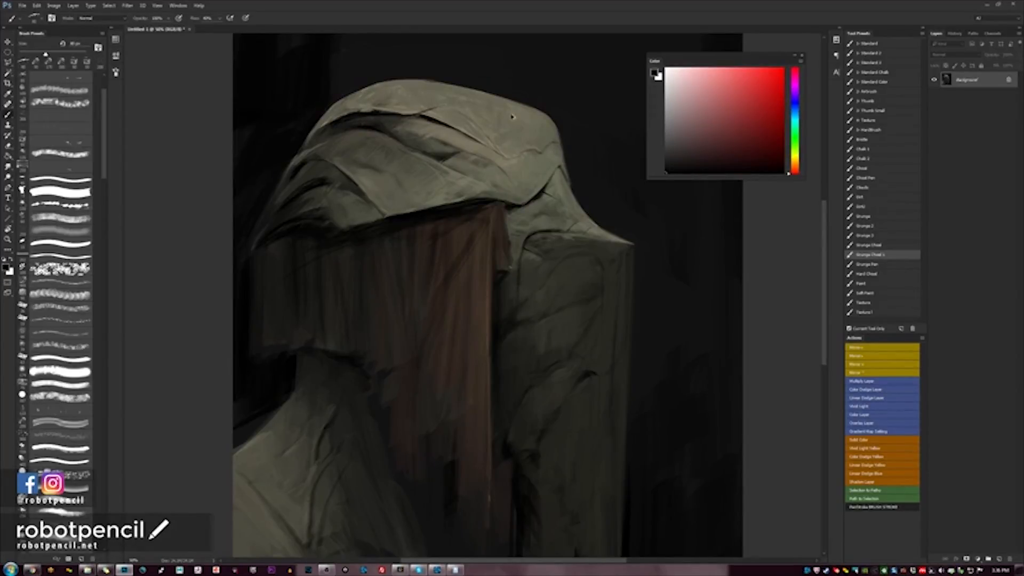
key(F2)
Hide the interface panels and carve thin dark cracks where the crown meets the side plate, comparing the mirrored canvas.
key(Tab)
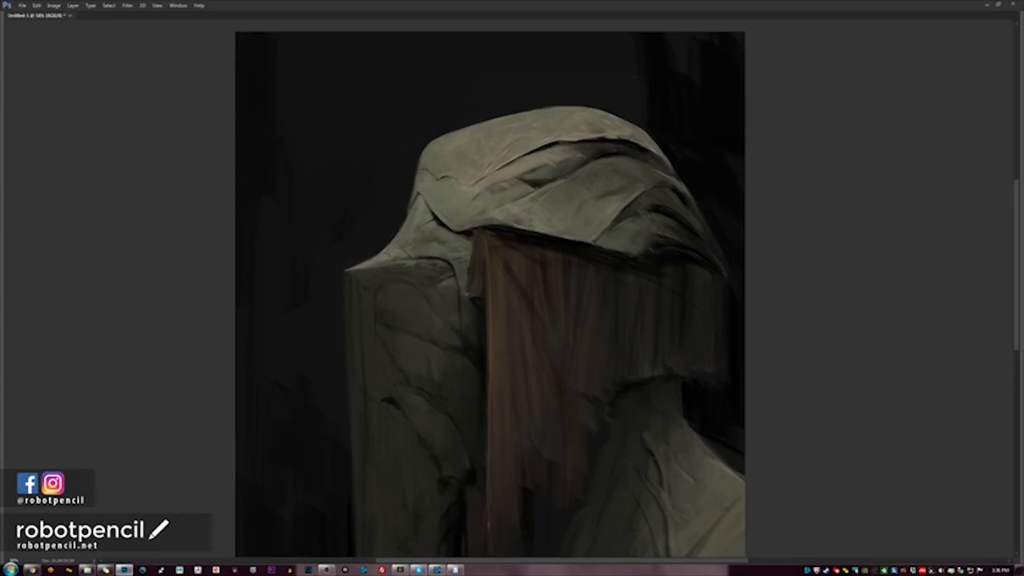
key(ctrl+minus)
key(ctrl+minus)
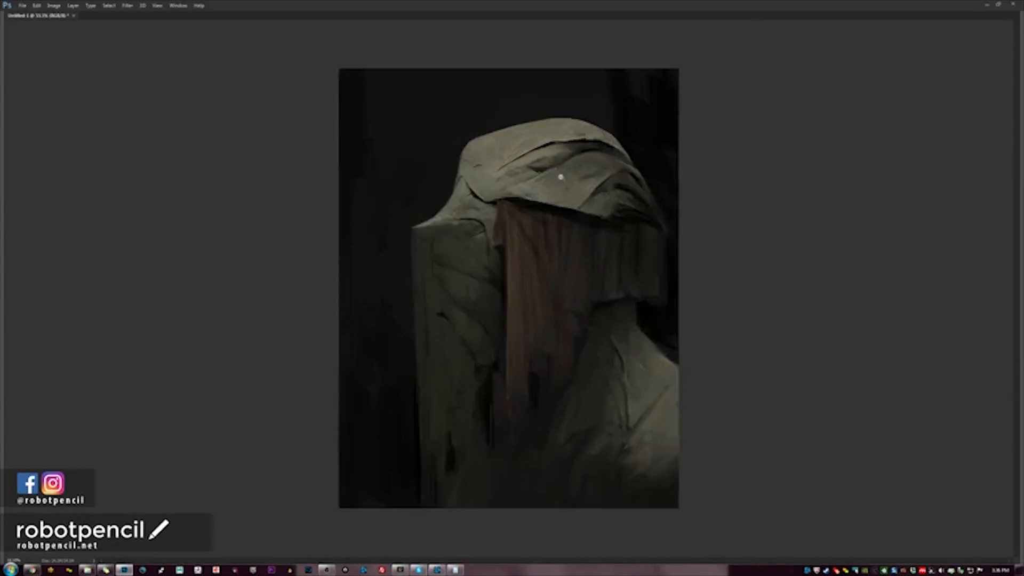
key(F2)
key(ctrl+plus)
key(ctrl+plus)
key(ctrl+plus)
key(F2)
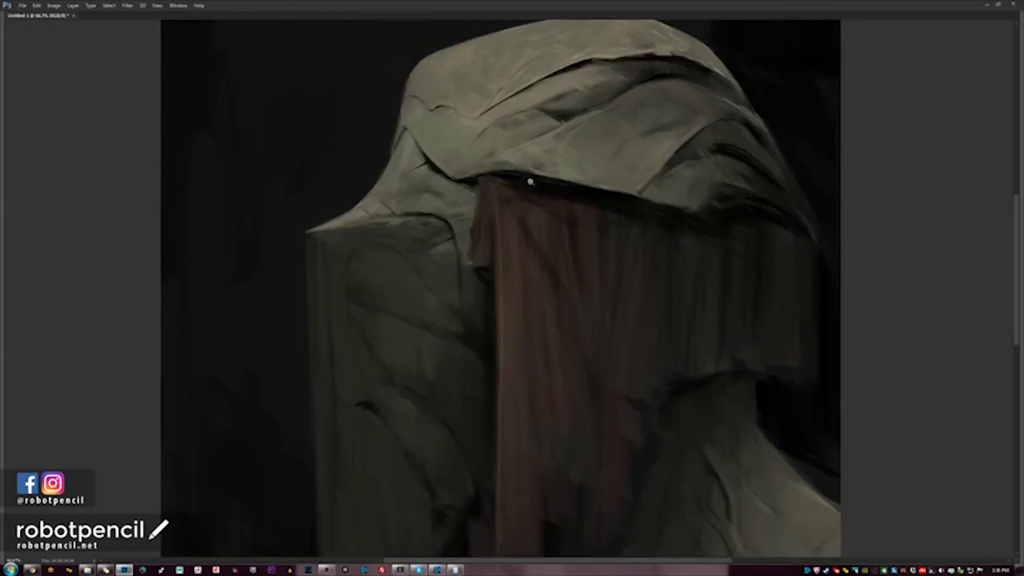
drag(552, 151, 511, 132)
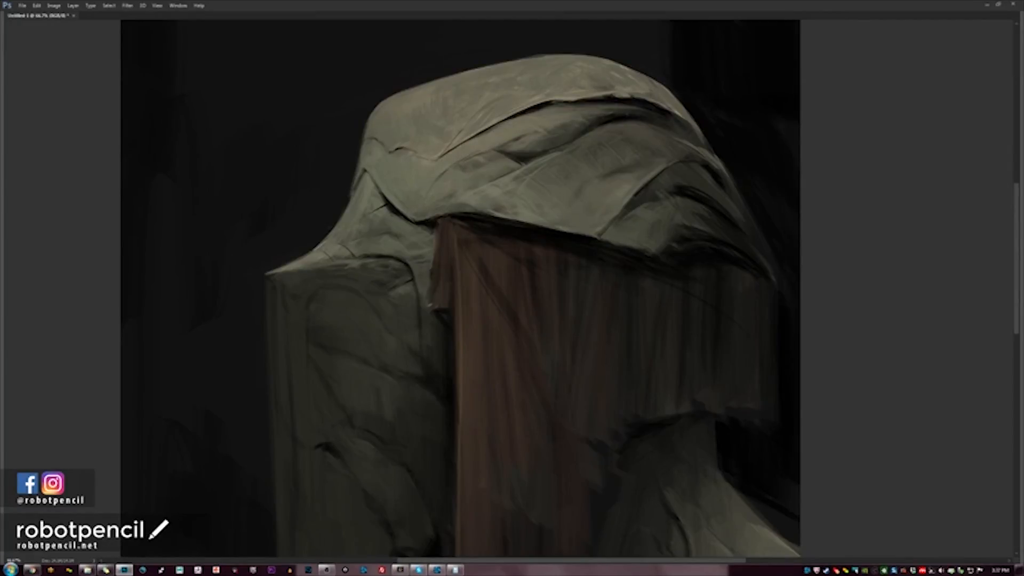
Refine the layered folds at the crown's far end from the side plate and compare the mirrored canvas.
key(ctrl+minus)
key(ctrl+minus)
key(ctrl+minus)
key(F2)
key(ctrl+plus)
key(ctrl+plus)
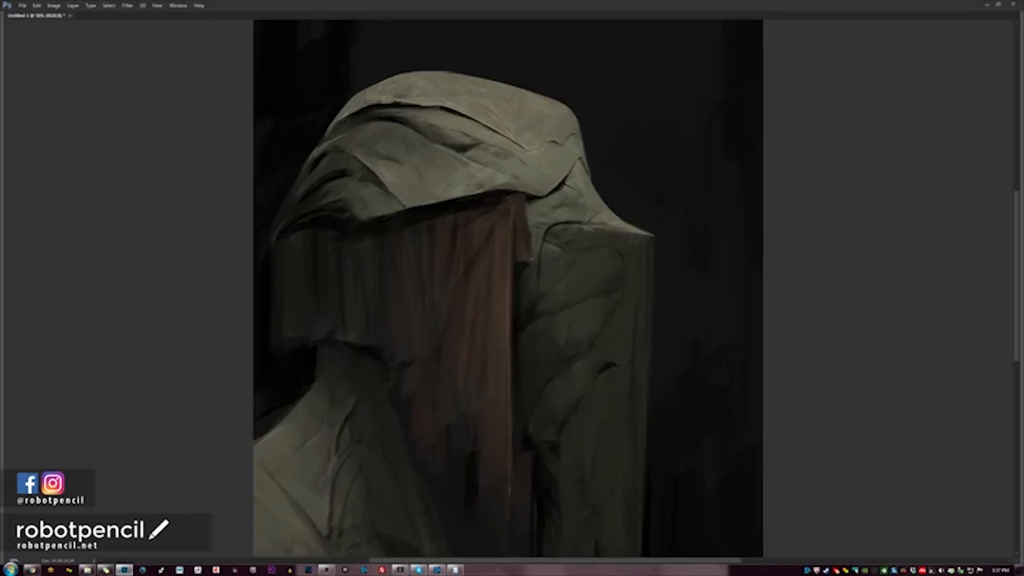
key(F2)
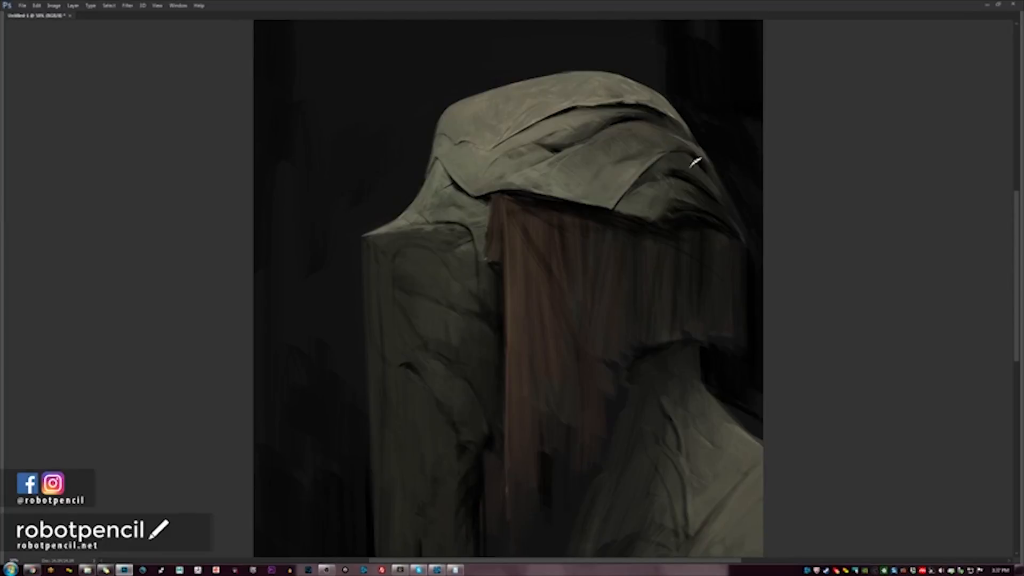
Flip the canvas and refine the recessed fold directly beneath the crown's top plate with the chisel brush.
key(ctrl+minus)
key(ctrl+minus)
key(h)
key(ctrl+plus)
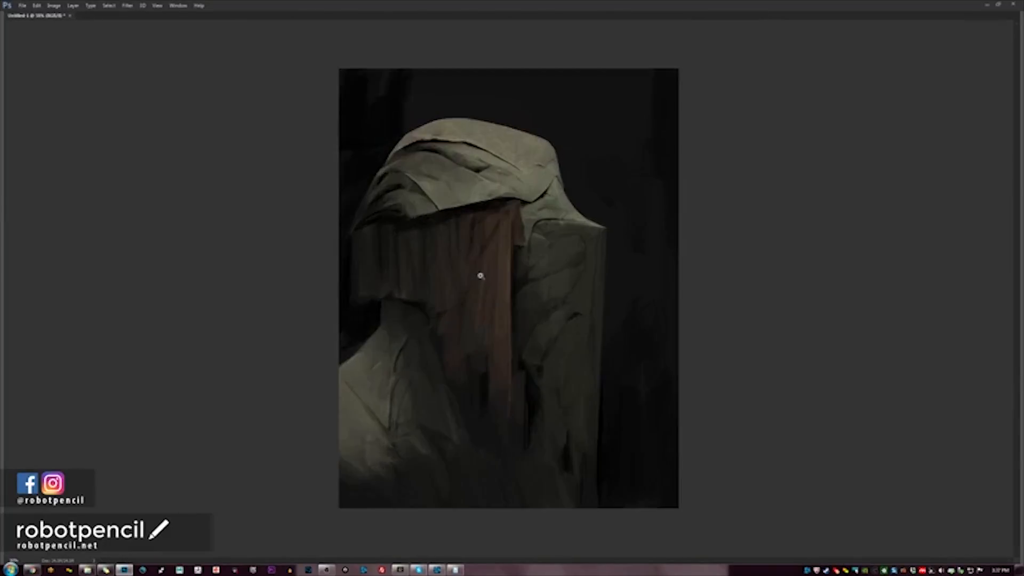
key(ctrl+plus)
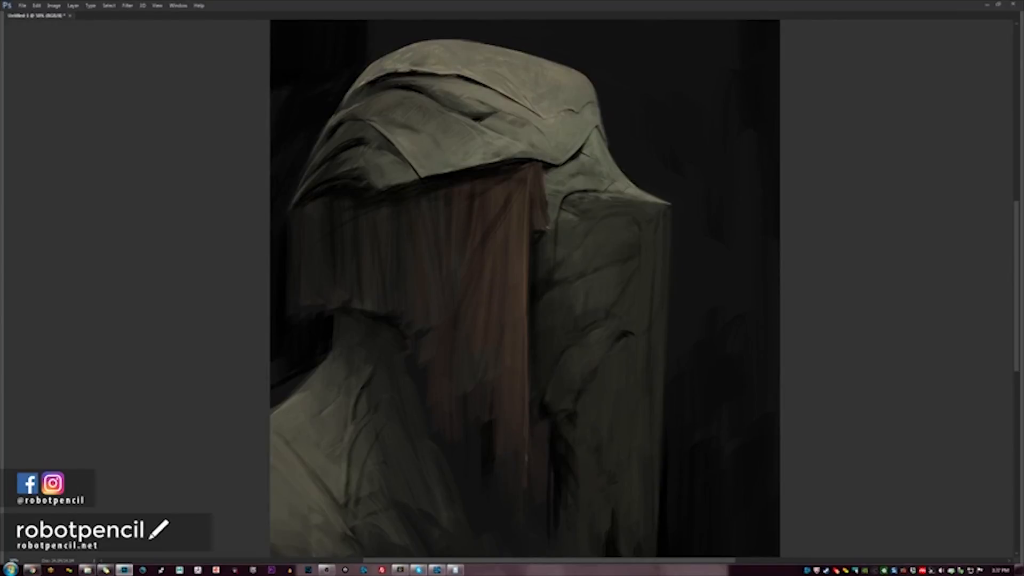
mouse_move(381, 64)
mouse_down()
mouse_move(387, 127)
mouse_move(414, 171)
mouse_up()
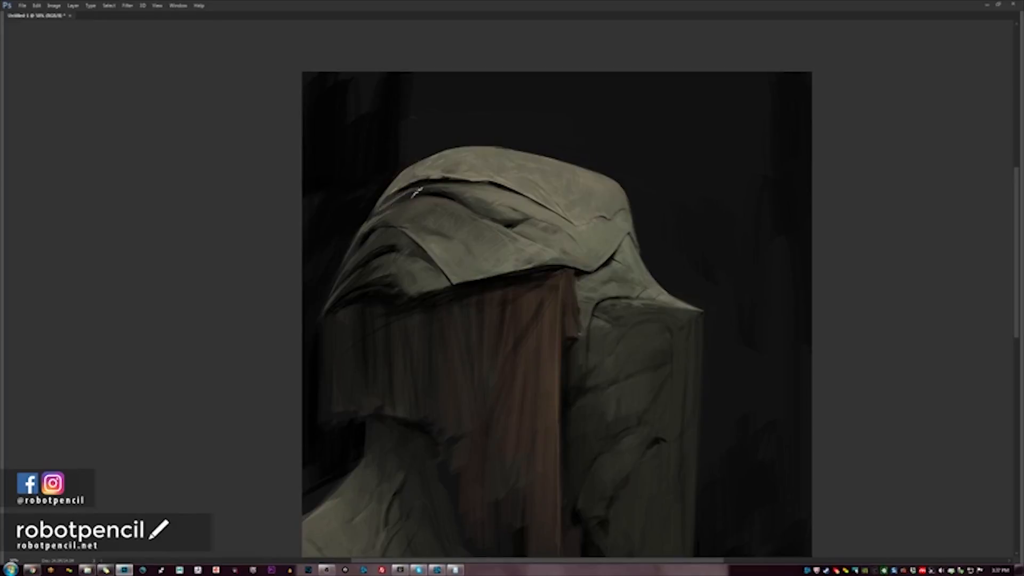
drag(472, 193, 454, 153)
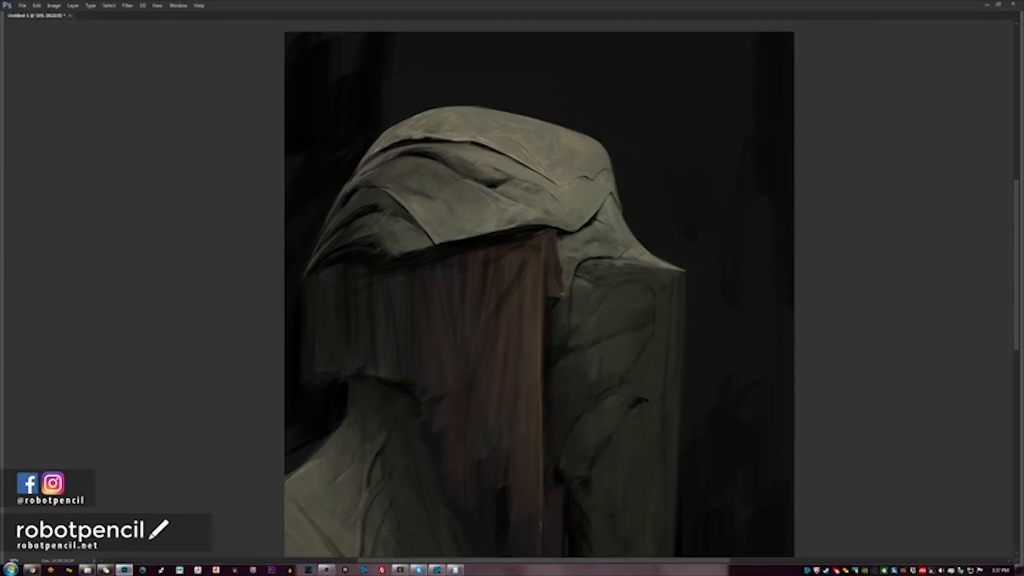
Flip the canvas and deepen the arched creases running down the side plate, comparing both orientations.
scroll(549, 208, down, 2)
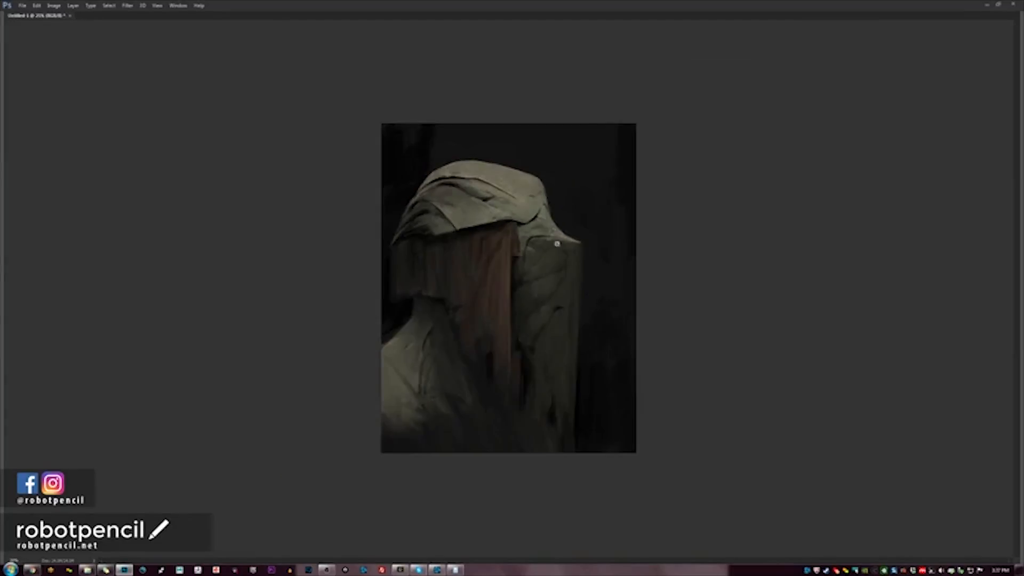
key(ctrl+shift+h)
scroll(532, 294, up, 2)
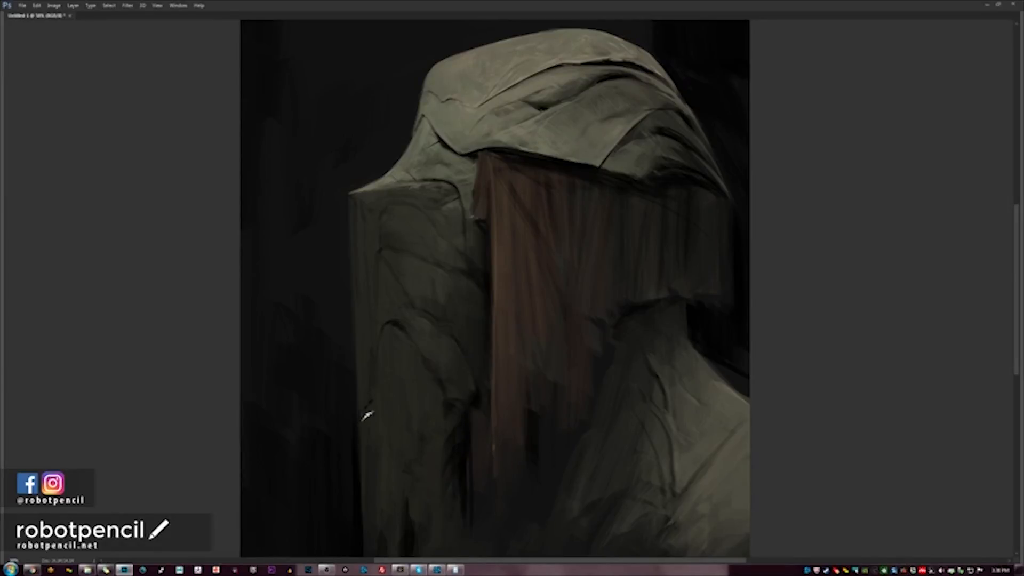
key(ctrl+minus)
key(ctrl+minus)
key(ctrl+minus)
key(F2)
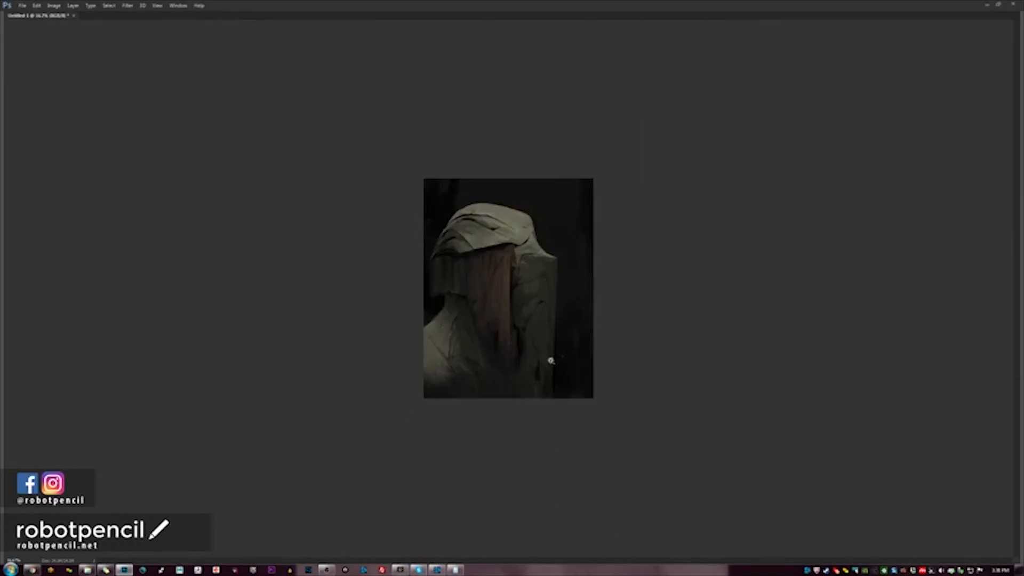
Paint a curled fold into the upper part of the side plate, checking it in both canvas orientations.
key(ctrl+plus)
key(ctrl+plus)
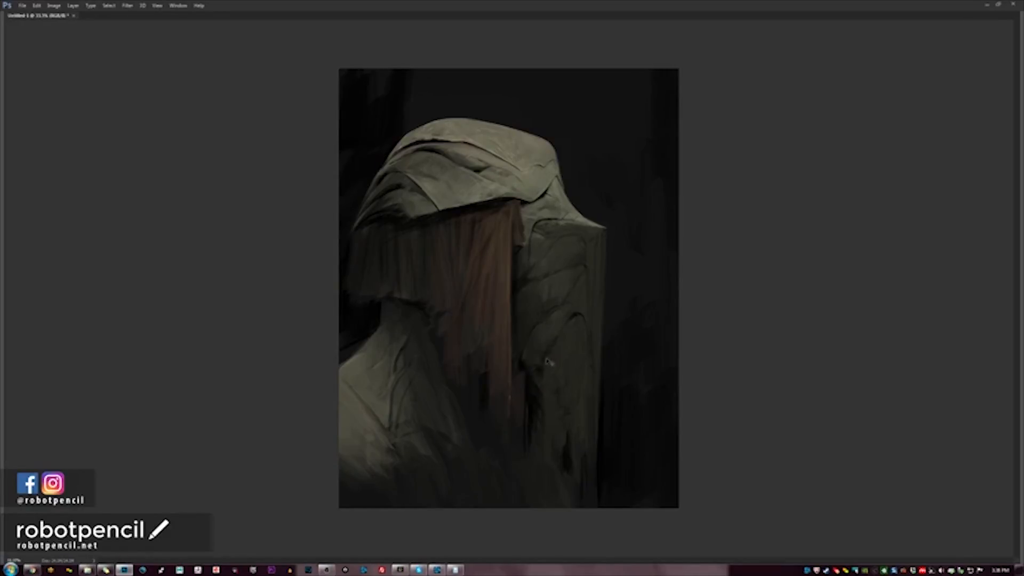
key(h)
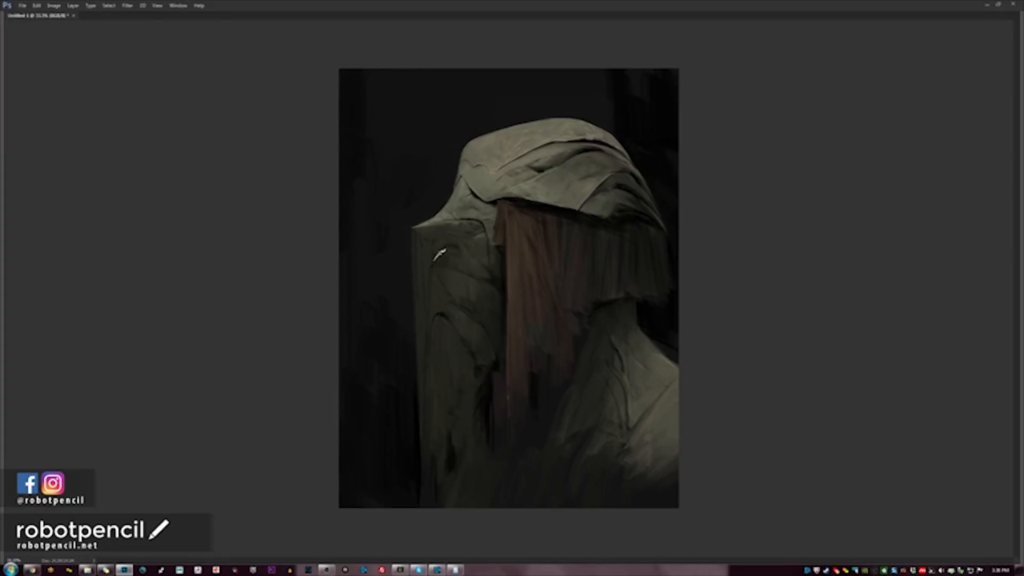
key(ctrl+shift+h)
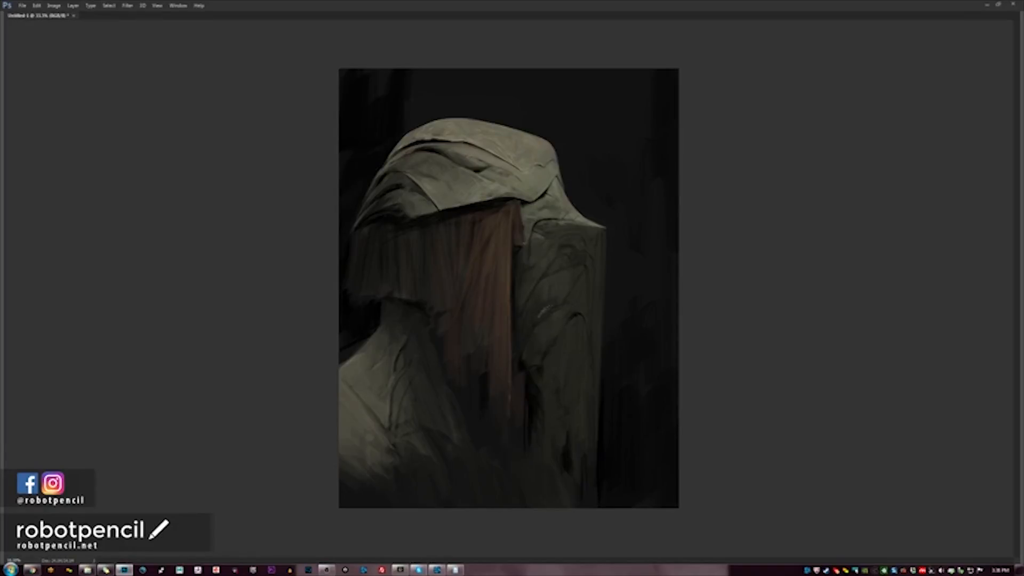
key(h)
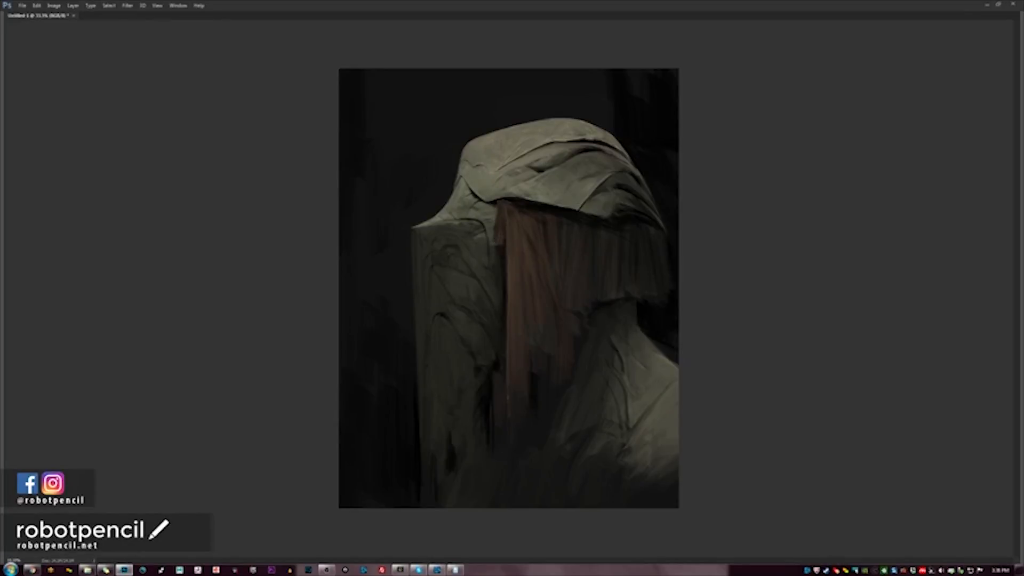
scroll(497, 248, down, 2)
key(ctrl+shift+h)
scroll(550, 271, up, 3)
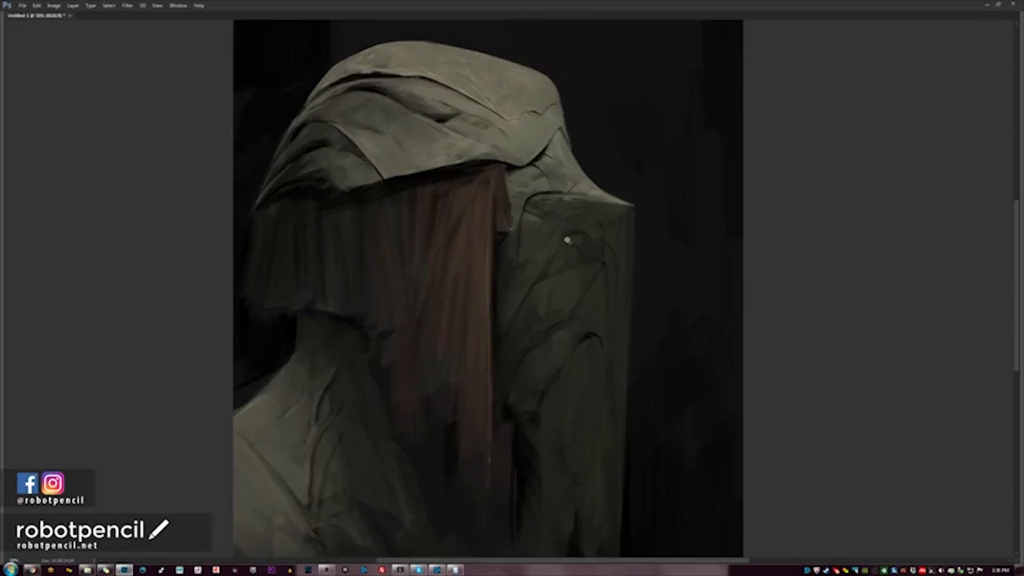
key(ctrl+shift+h)
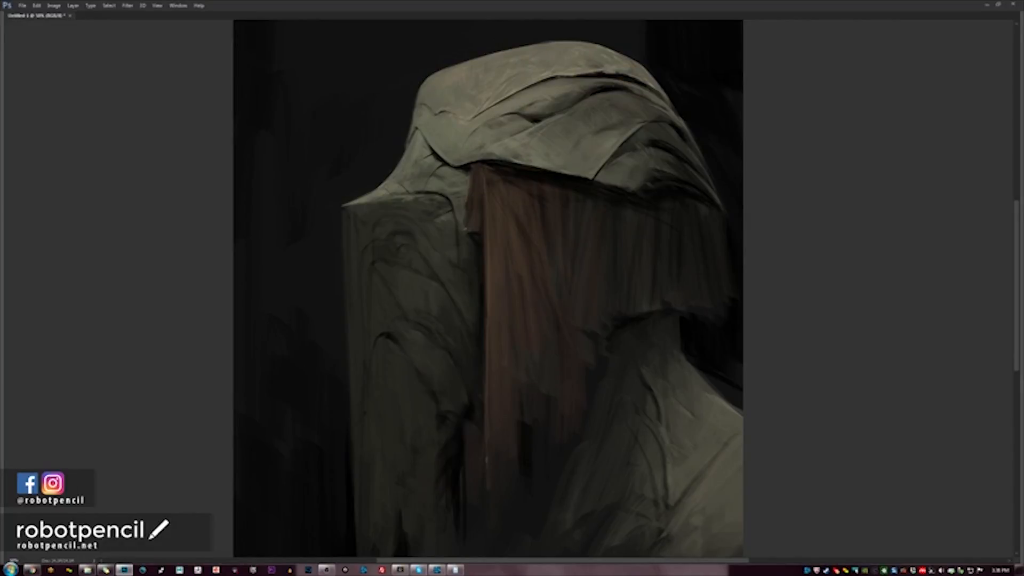
Show the interface panels and paint warmer tones mixed from sampled crown colours beside the joint between crown and side plate.
key(Tab)
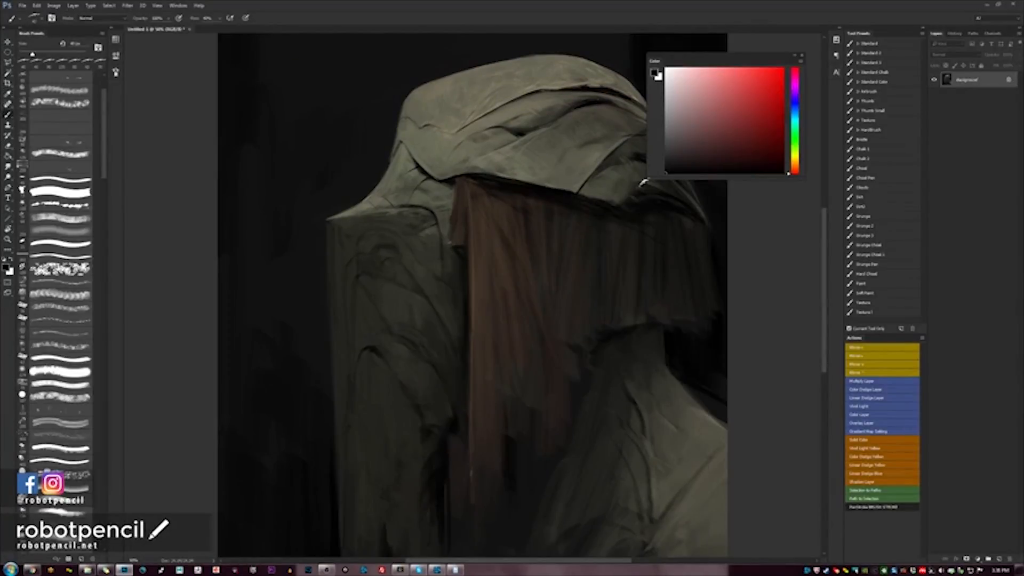
alt+click(447, 124)
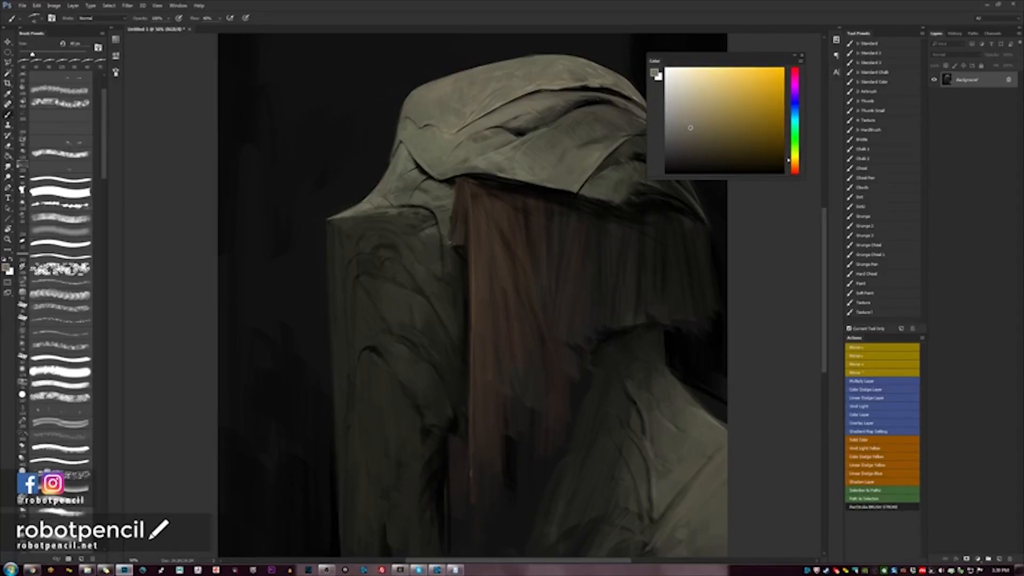
click(724, 113)
alt+click(457, 127)
click(691, 74)
drag(426, 177, 433, 171)
Refine the crack where the crown meets the side plate using default black and olive-grey tones sampled around it.
alt+click(429, 158)
key(d)
alt+click(445, 143)
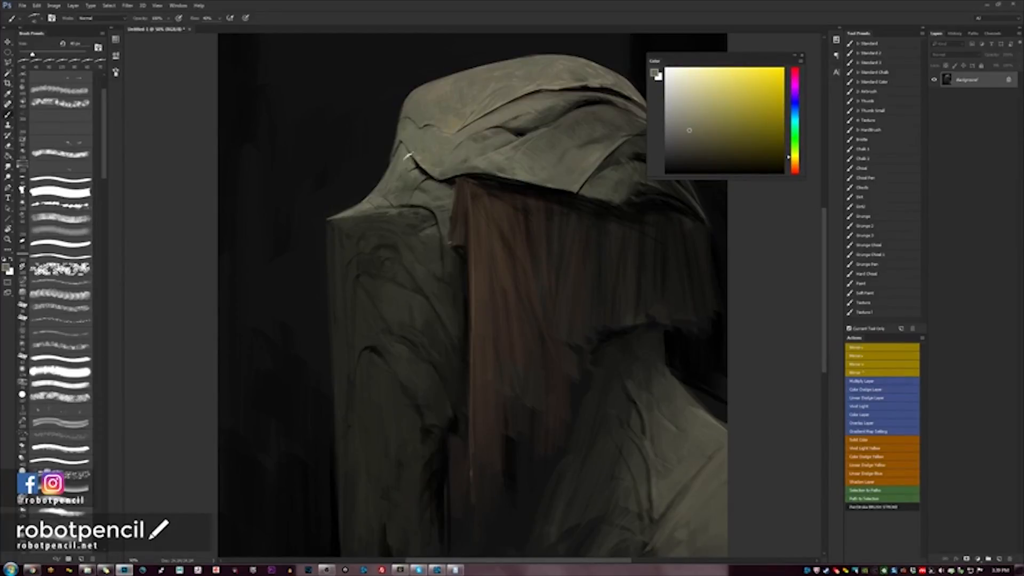
alt+click(395, 189)
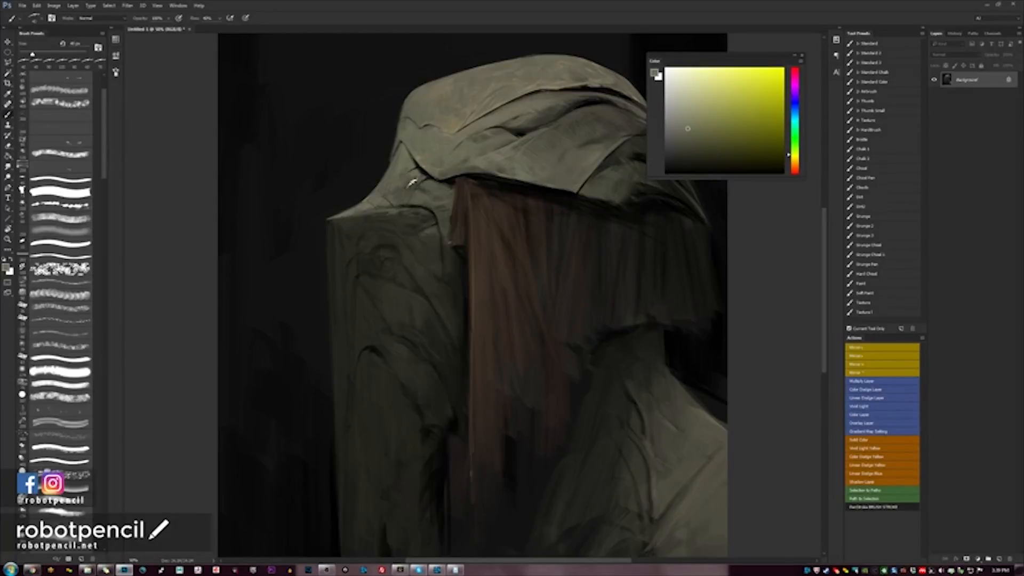
alt+click(414, 189)
alt+click(415, 183)
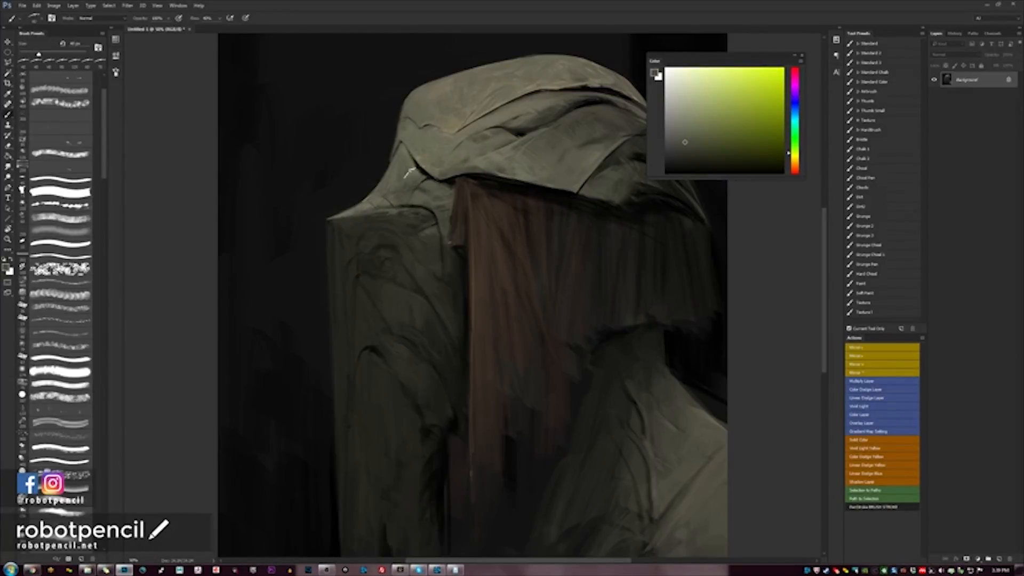
Hide the interface panels, flip the canvas and refine the crown's pointed ledge above the side plate, comparing the mirrored view.
key(z)
alt+click(411, 228)
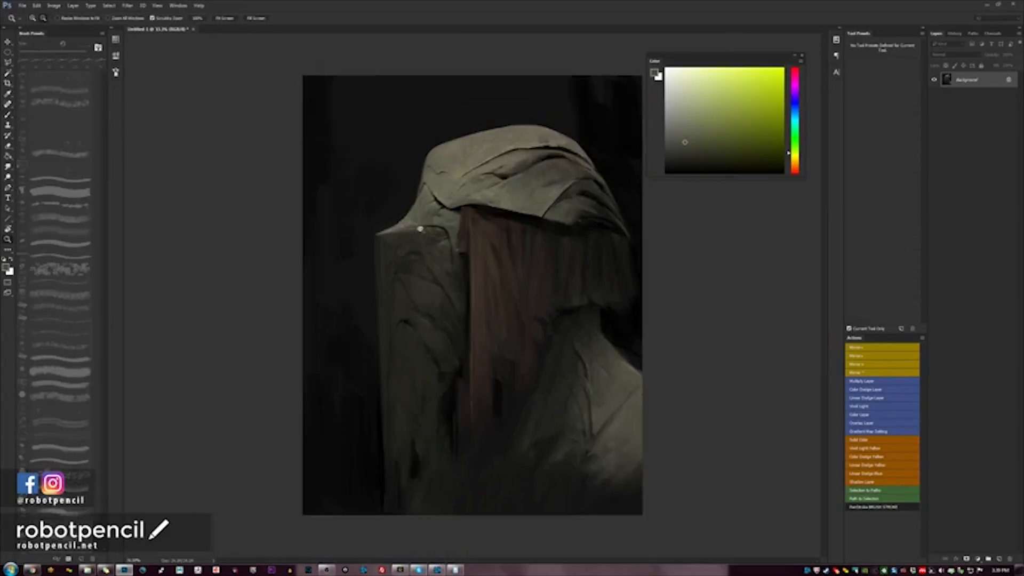
key(Tab)
click(532, 240)
click(535, 244)
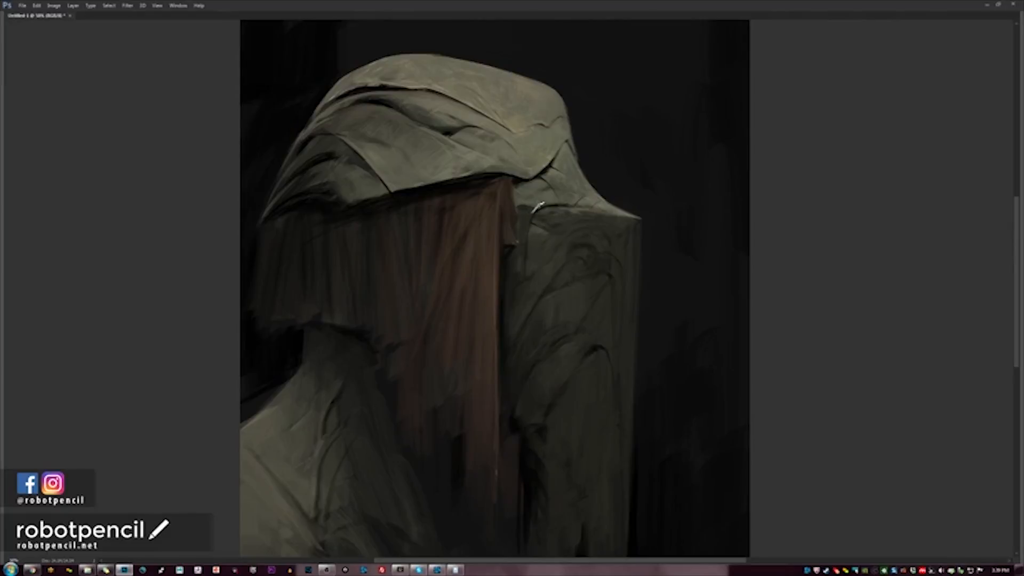
key(ctrl+minus)
key(ctrl+minus)
key(ctrl+minus)
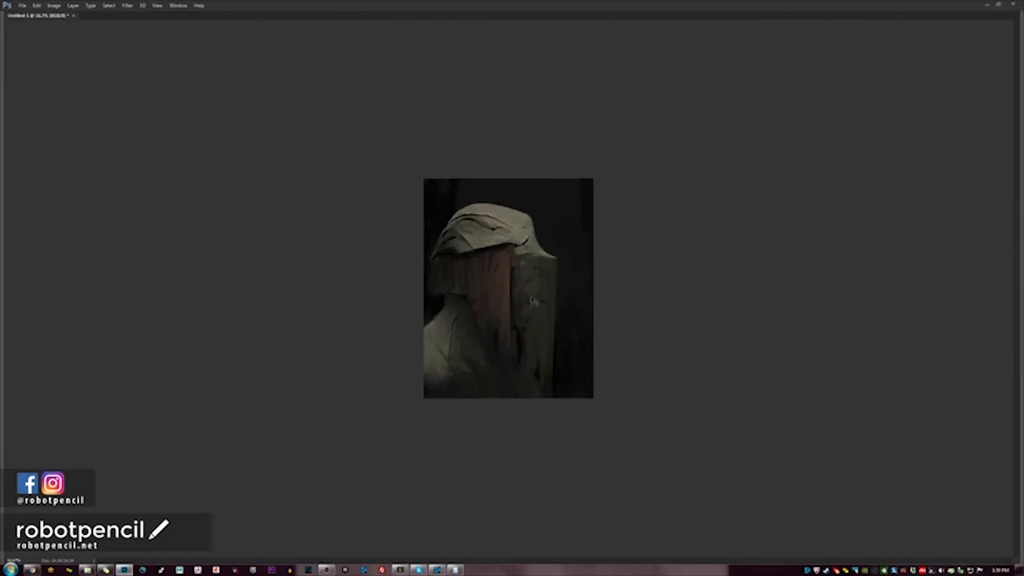
key(ctrl+plus)
key(ctrl+plus)
key(ctrl+plus)
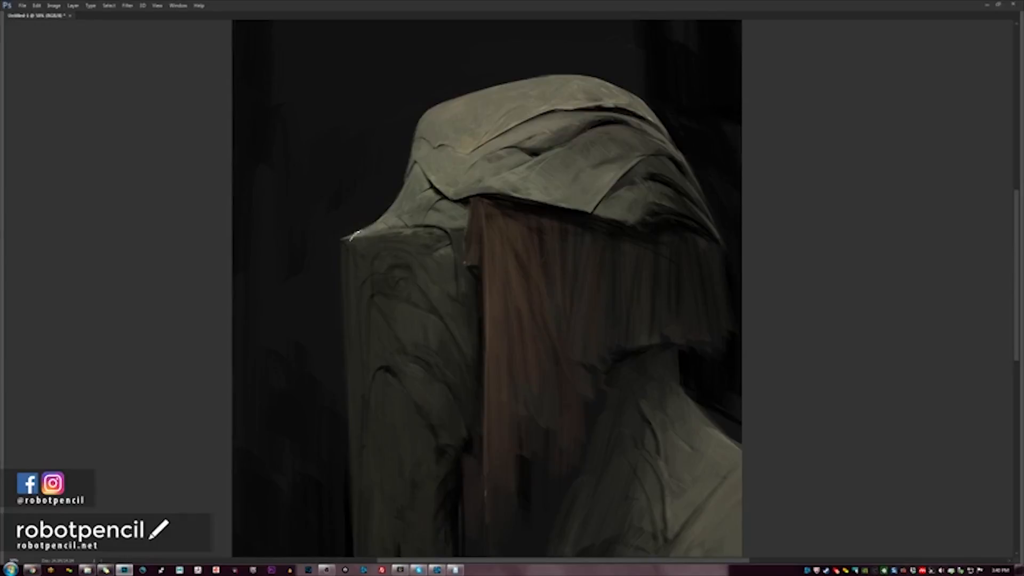
Compare the canvas with its mirrored view at several zoom levels to examine the crown's ledge and the side plate.
alt+click(366, 239)
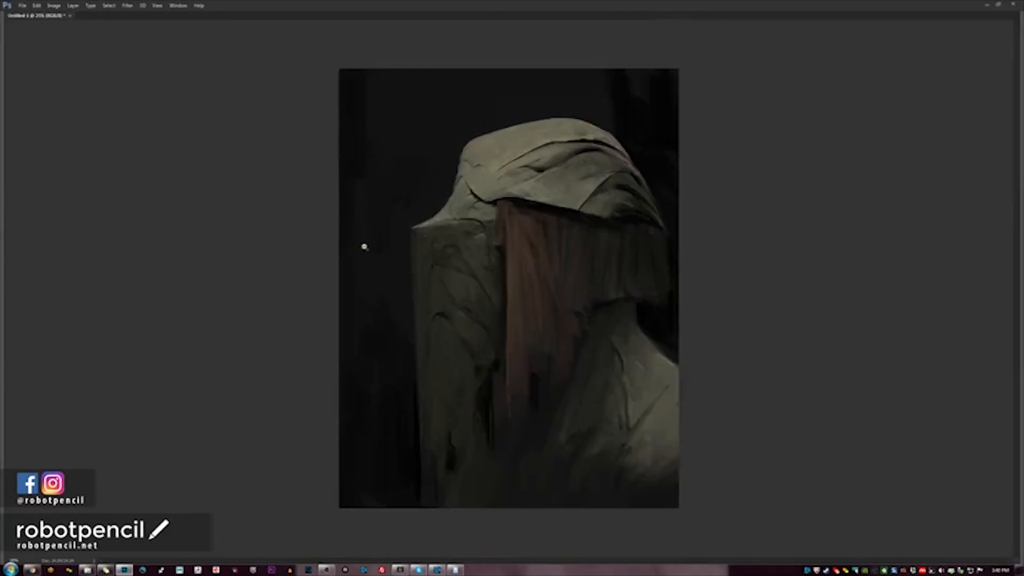
alt+click(364, 245)
alt+click(363, 245)
key(F2)
ctrl+click(520, 272)
ctrl+click(521, 258)
ctrl+click(521, 258)
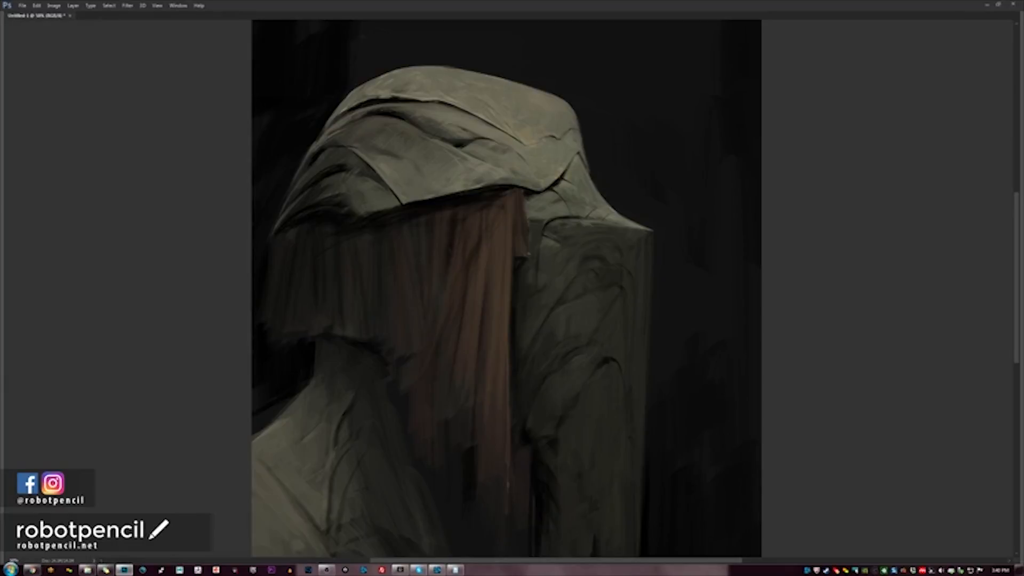
key(ctrl+minus)
key(ctrl+minus)
key(ctrl+plus)
key(ctrl+plus)
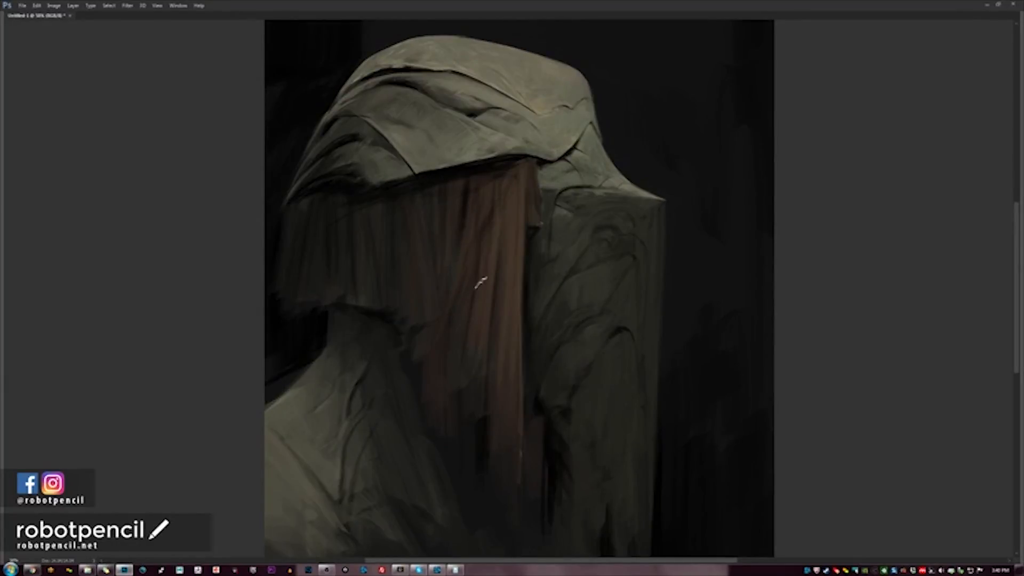
Show the interface panels, warm the brown strands with a saturated orange-brown and add a small default-black crease low on them.
key(Tab)
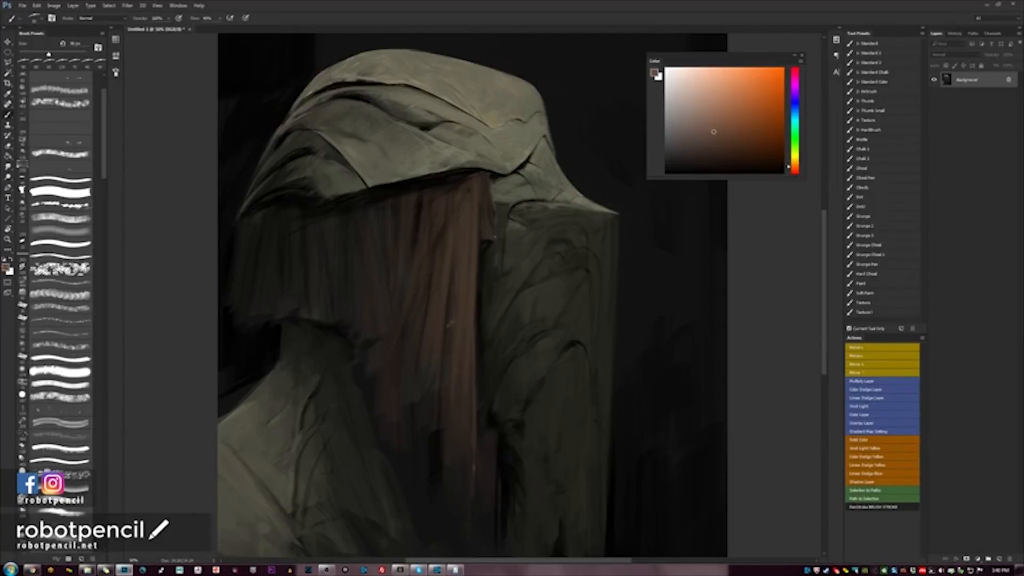
click(774, 128)
alt+click(450, 353)
alt+click(451, 323)
key(d)
key(bracketleft)
key(bracketleft)
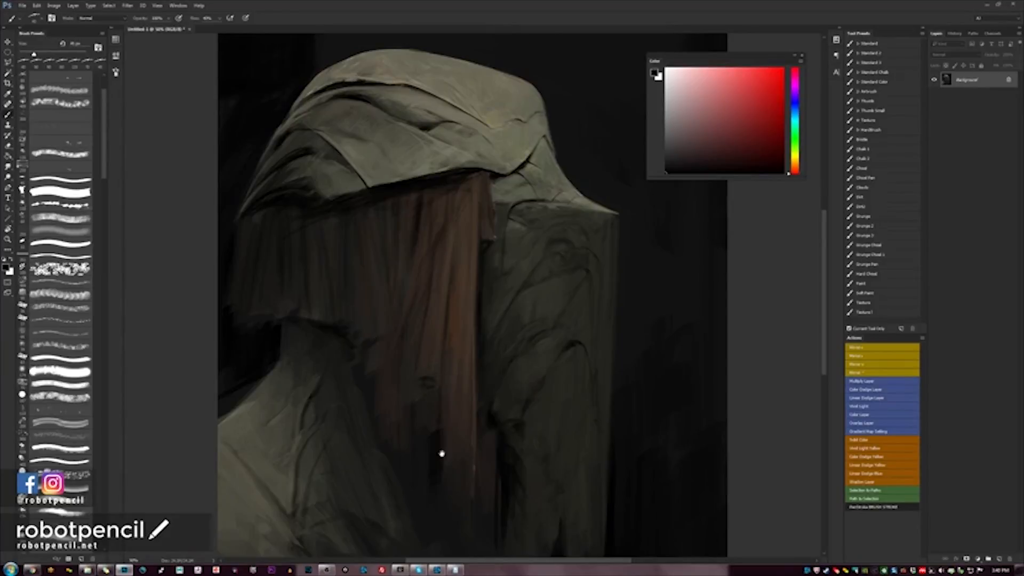
Break up the lower ends of the brown strands with black strokes using an enlarged brush.
scroll(441, 449, down, 3)
key(bracketright)
key(bracketright)
drag(410, 328, 399, 365)
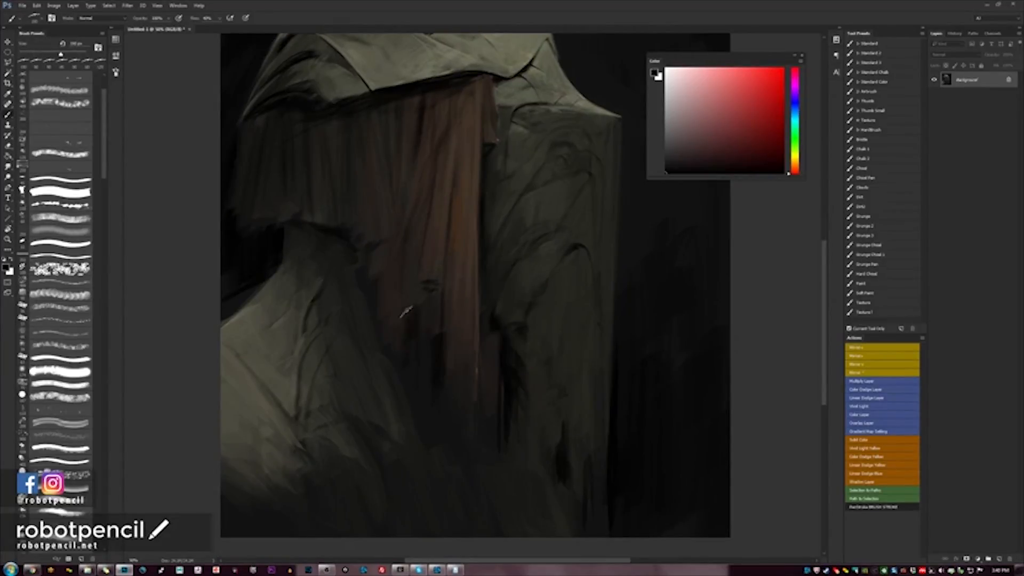
drag(405, 306, 403, 321)
alt+click(349, 297)
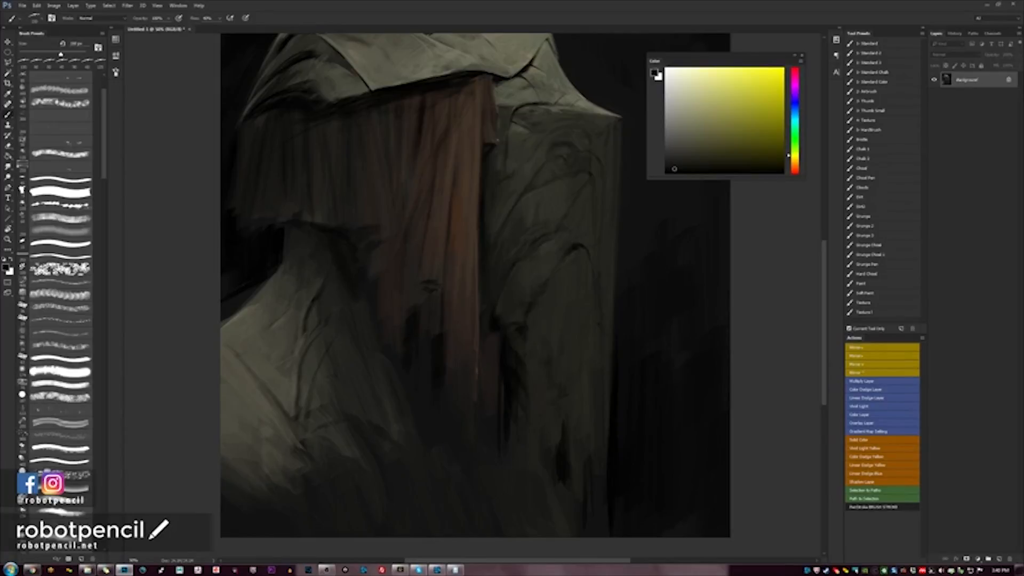
Flip the canvas, hide the interface panels and paint dark slits and ragged ends into the brown strands.
key(z)
alt+click(404, 335)
alt+click(413, 320)
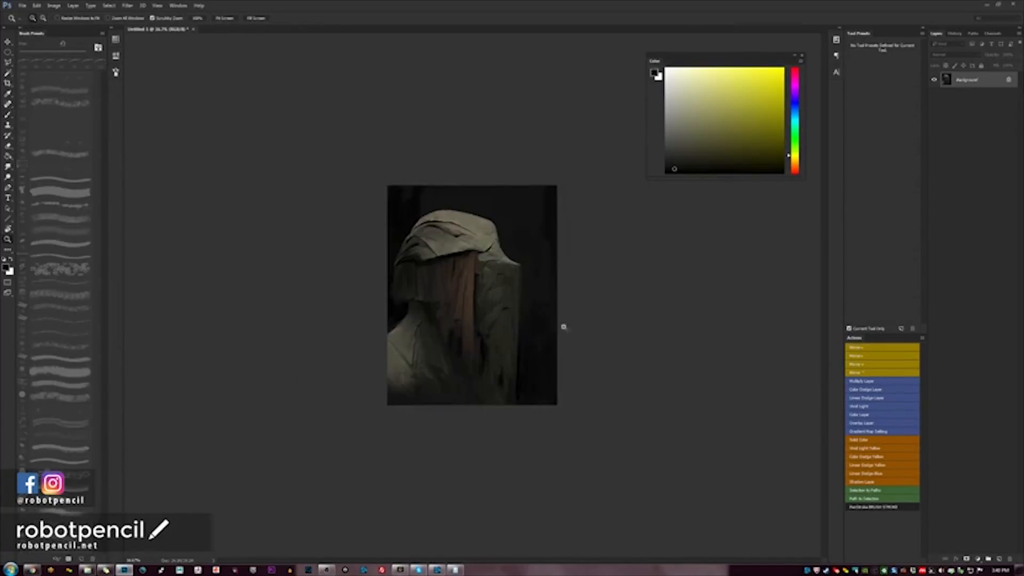
click(539, 326)
click(562, 240)
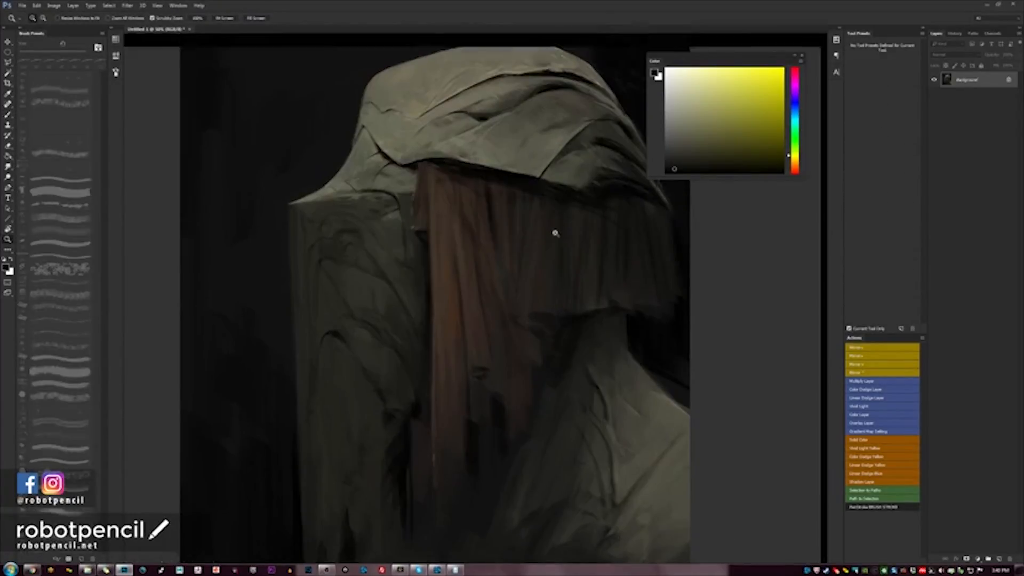
key(Tab)
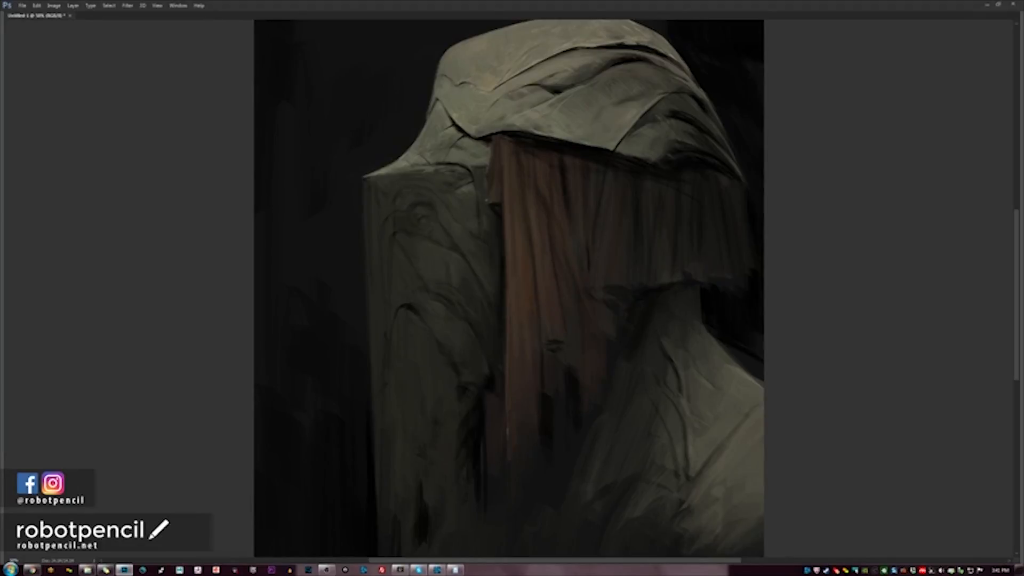
key(h)
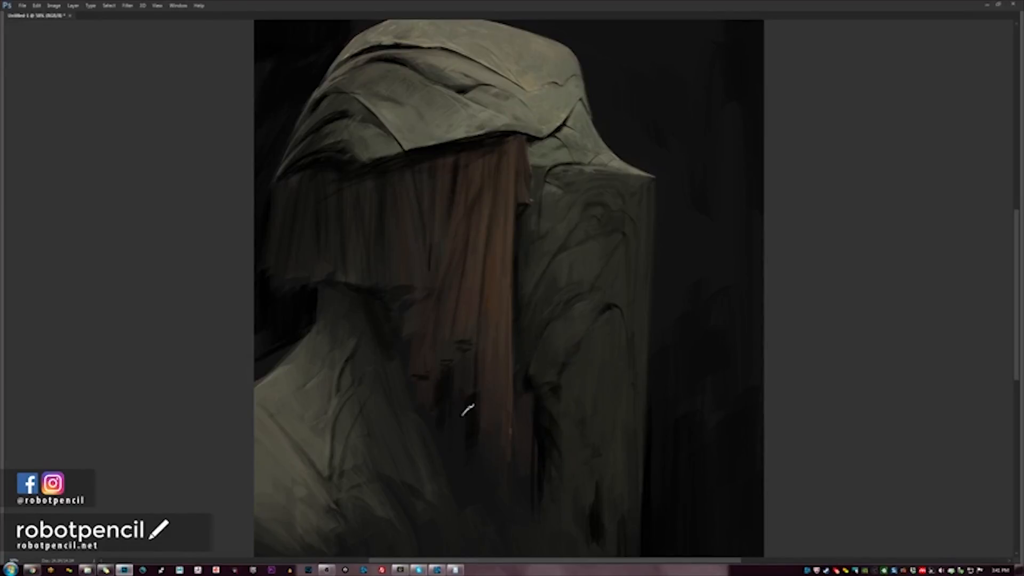
Add dark notches along the fringe's lower edge above the neck and compare the mirrored canvas.
mouse_move(353, 287)
mouse_down()
mouse_move(343, 279)
mouse_move(371, 282)
mouse_up()
key(ctrl+minus)
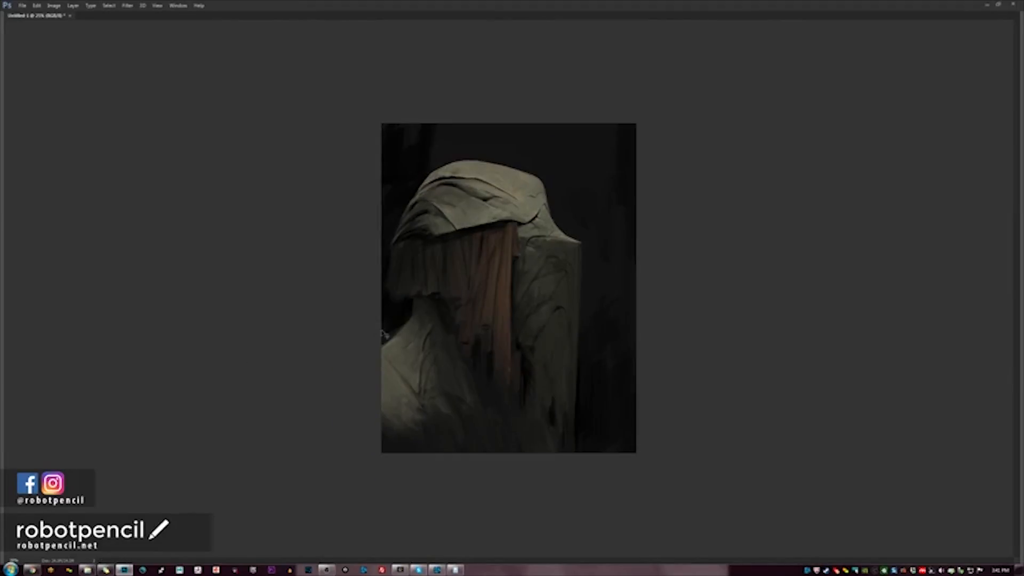
key(ctrl+shift+h)
key(ctrl+plus)
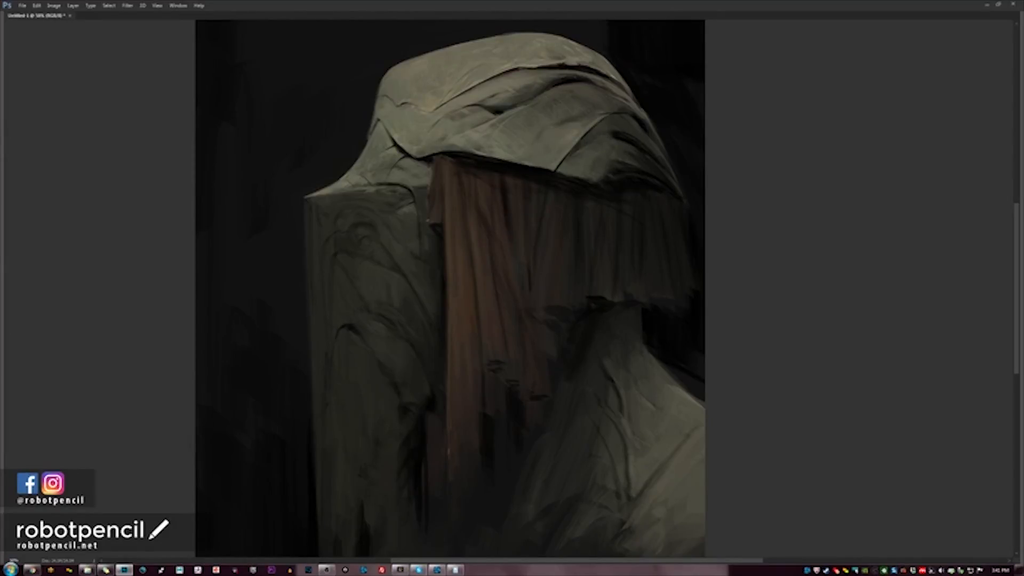
key(ctrl+minus)
key(h)
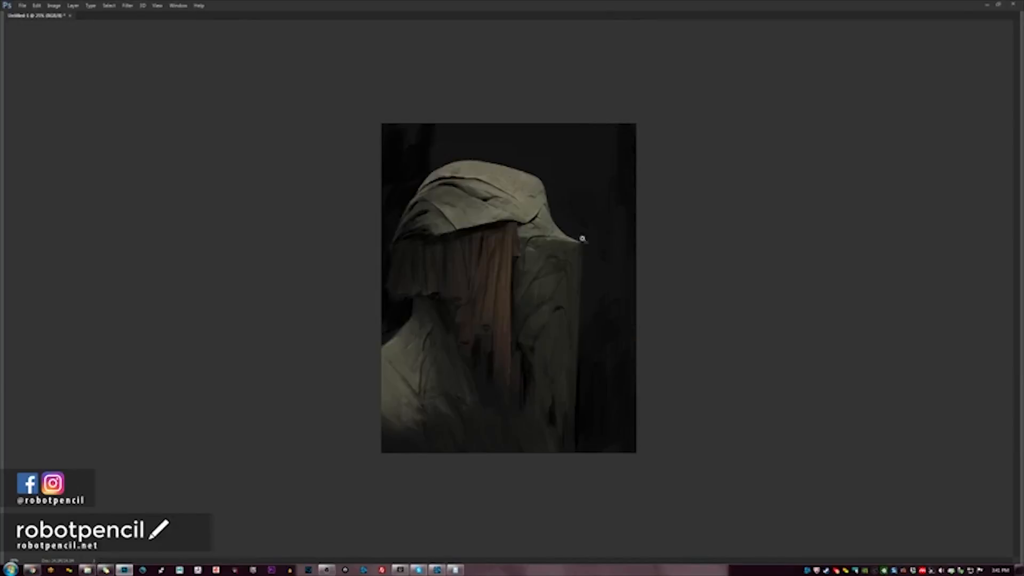
key(ctrl+plus)
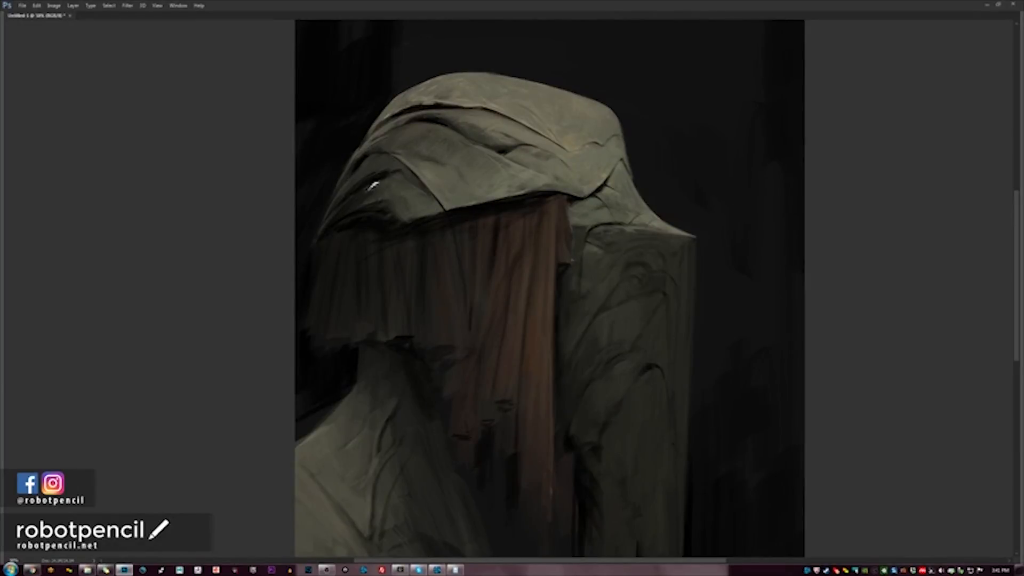
Lighten and reshape the dark recessed folds at the crown's far end from the side plate.
drag(353, 176, 368, 183)
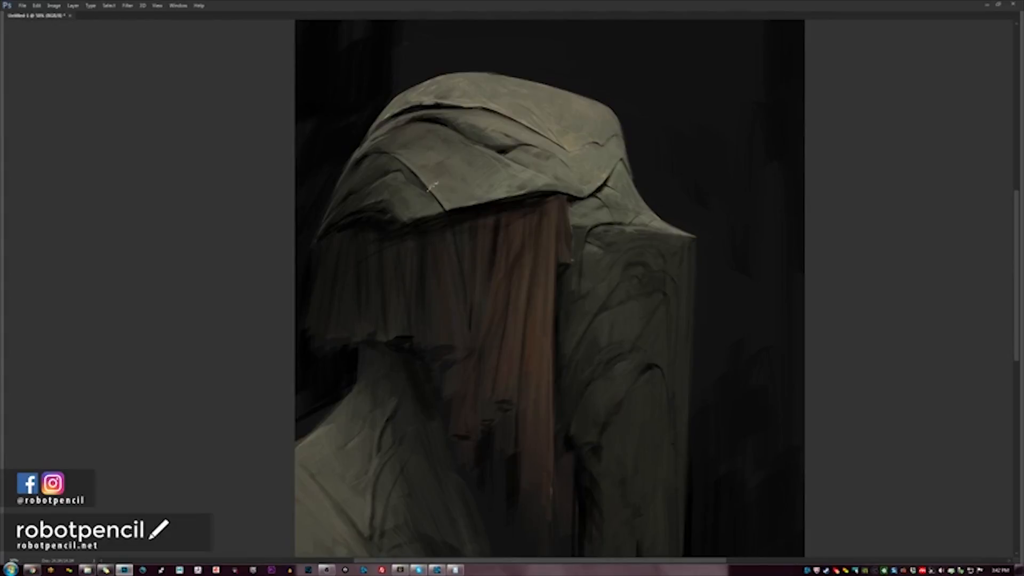
key(ctrl+minus)
key(ctrl+minus)
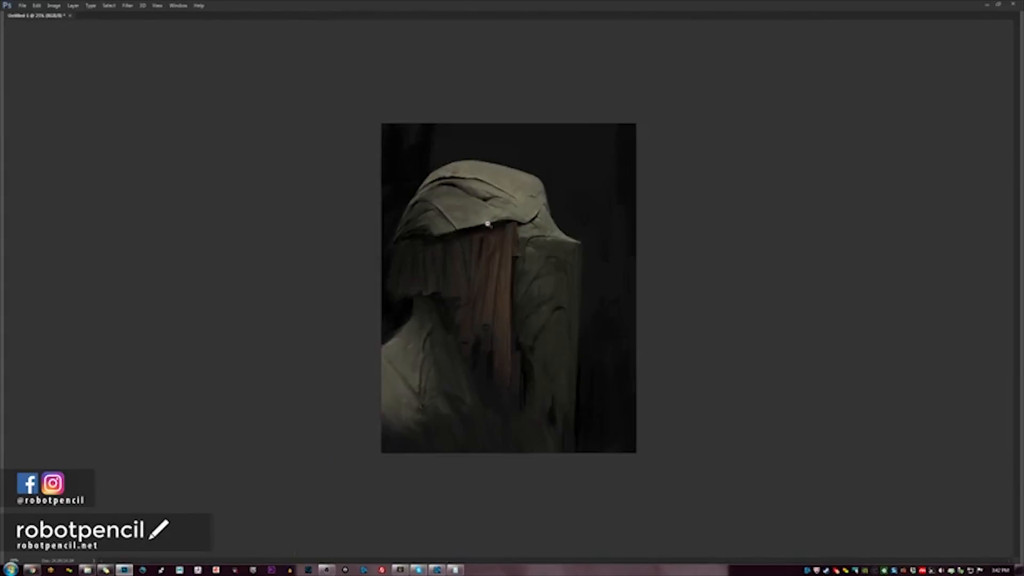
Sharpen the recessed fold at the side plate's upper corner beside the brown strands after comparing the mirrored canvas.
key(h)
key(ctrl+plus)
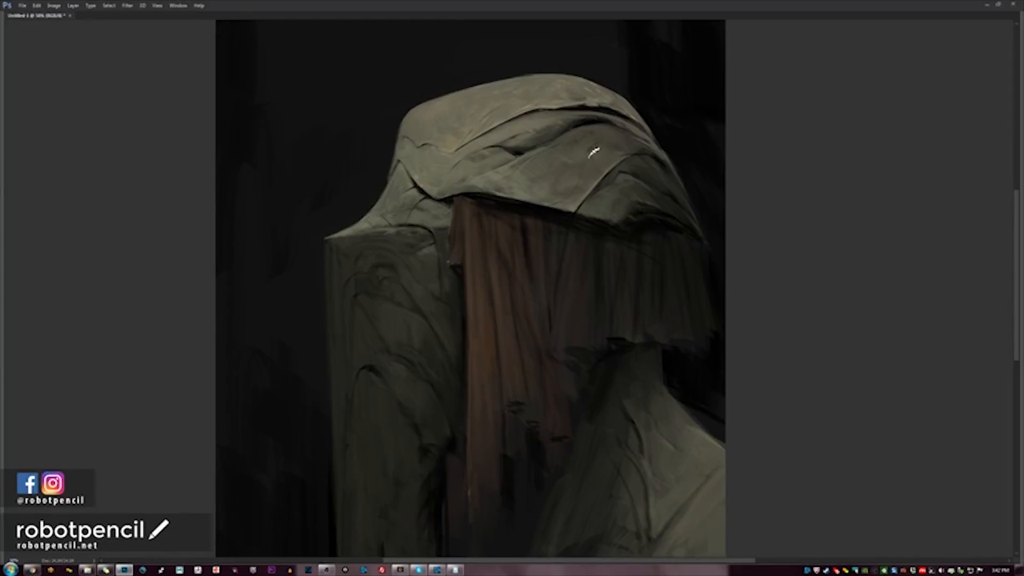
key(ctrl+minus)
key(ctrl+minus)
key(h)
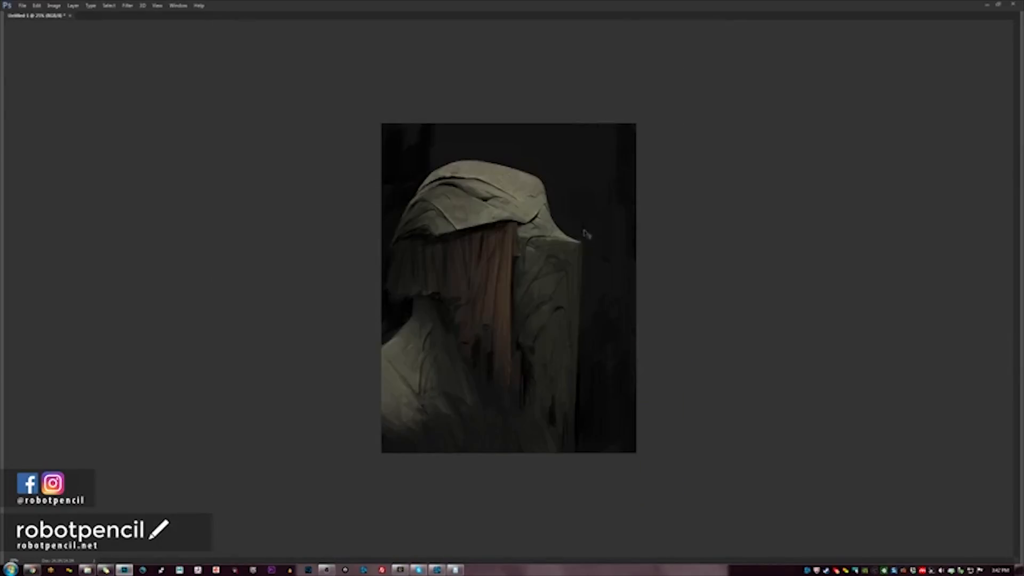
key(ctrl+plus)
key(ctrl+plus)
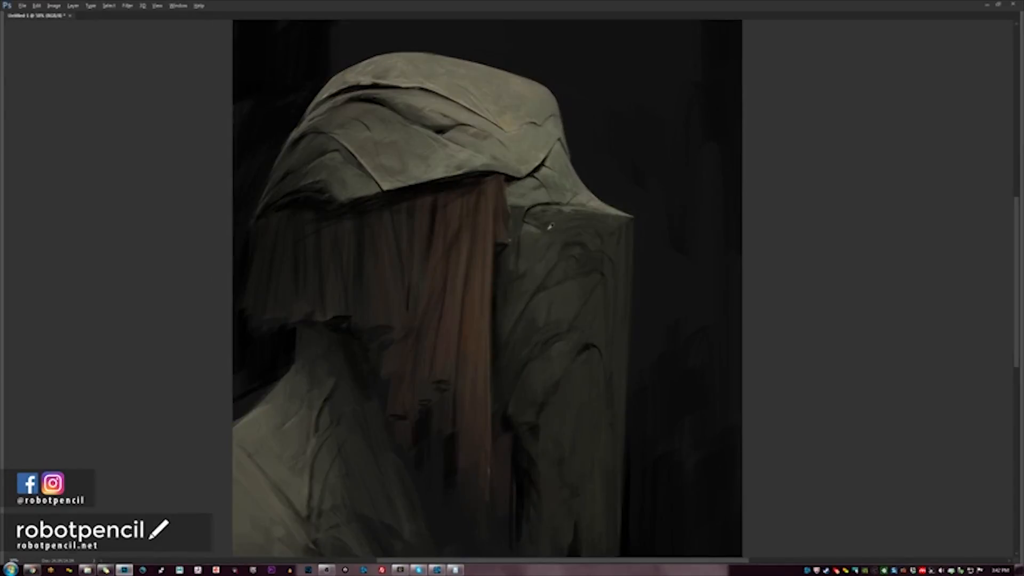
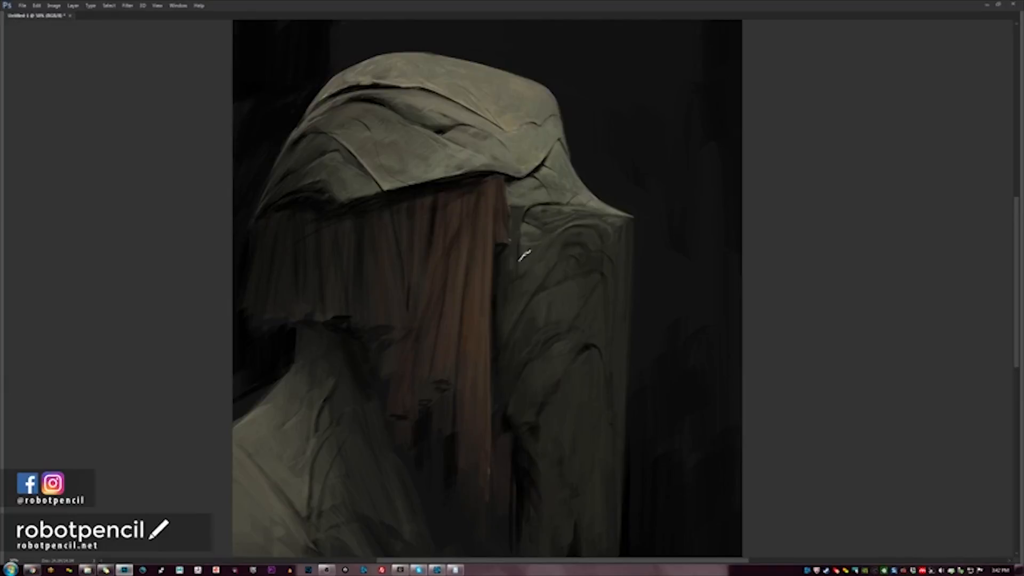
key(ctrl+minus)
key(ctrl+minus)
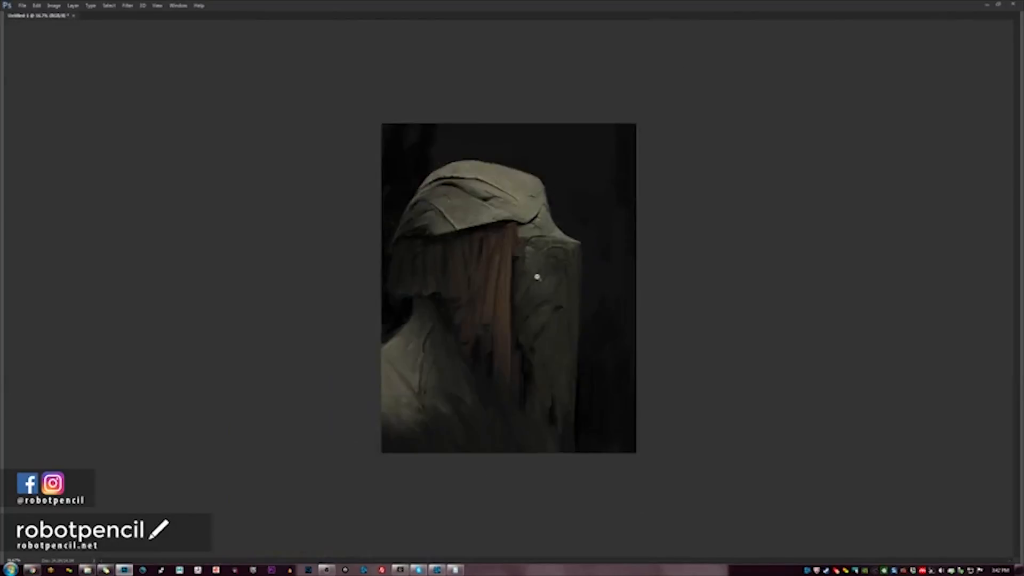
Mirror the canvas and refine the swirling ridge lines along the side plate's upper edge.
key(ctrl+minus)
key(ctrl+shift+h)
key(ctrl+plus)
key(ctrl+plus)
key(ctrl+plus)
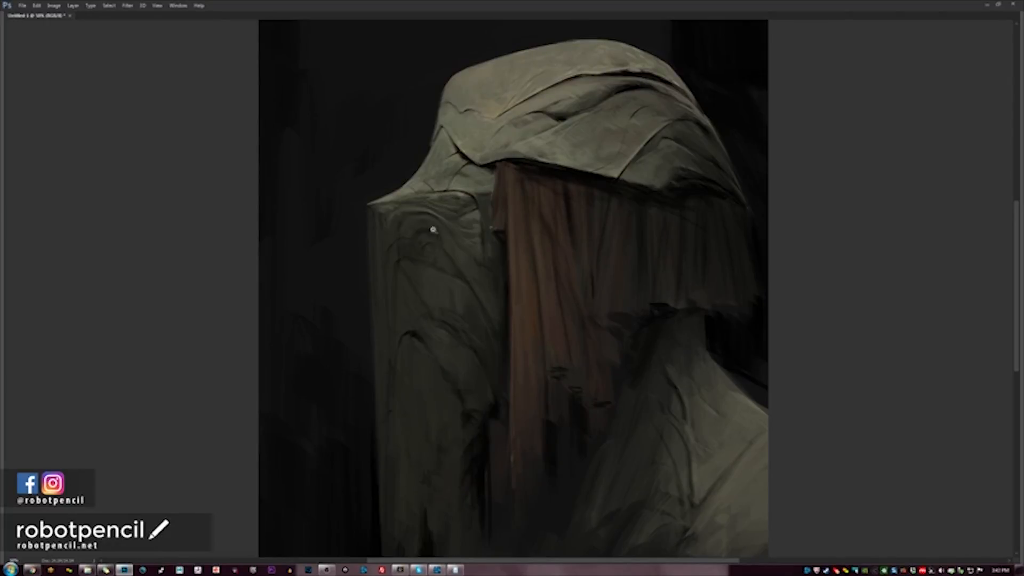
scroll(433, 229, down, 2)
key(h)
scroll(555, 238, up, 3)
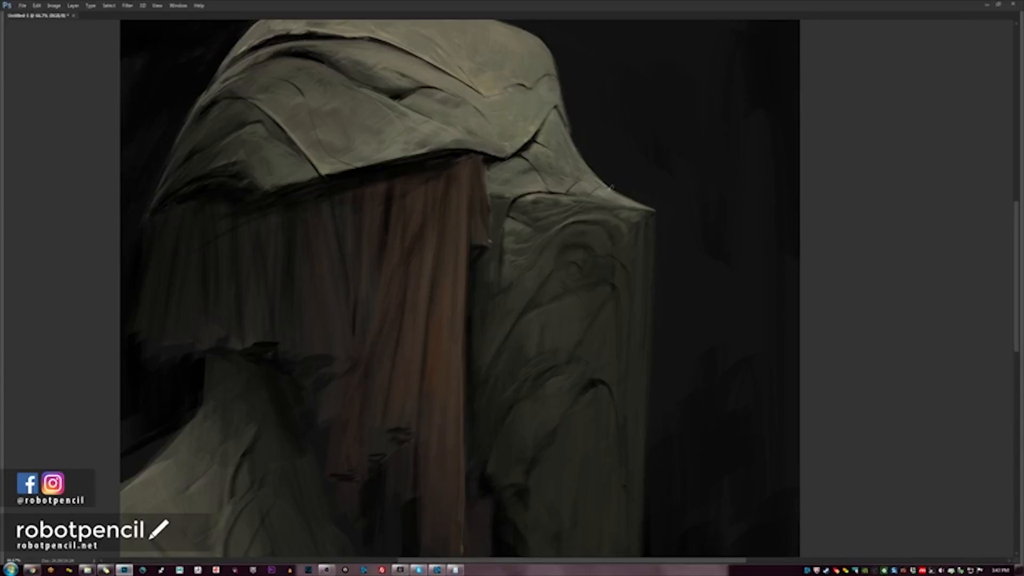
key(ctrl+shift+h)
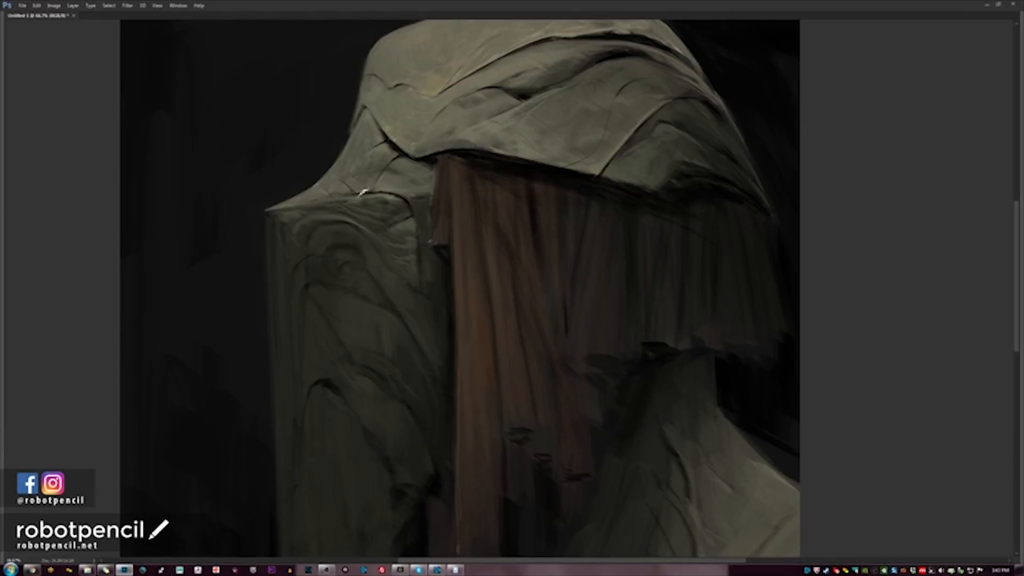
Paint dark vertical lines into the narrow gap between the brown strands and the side plate.
key(ctrl+minus)
key(ctrl+minus)
key(ctrl+minus)
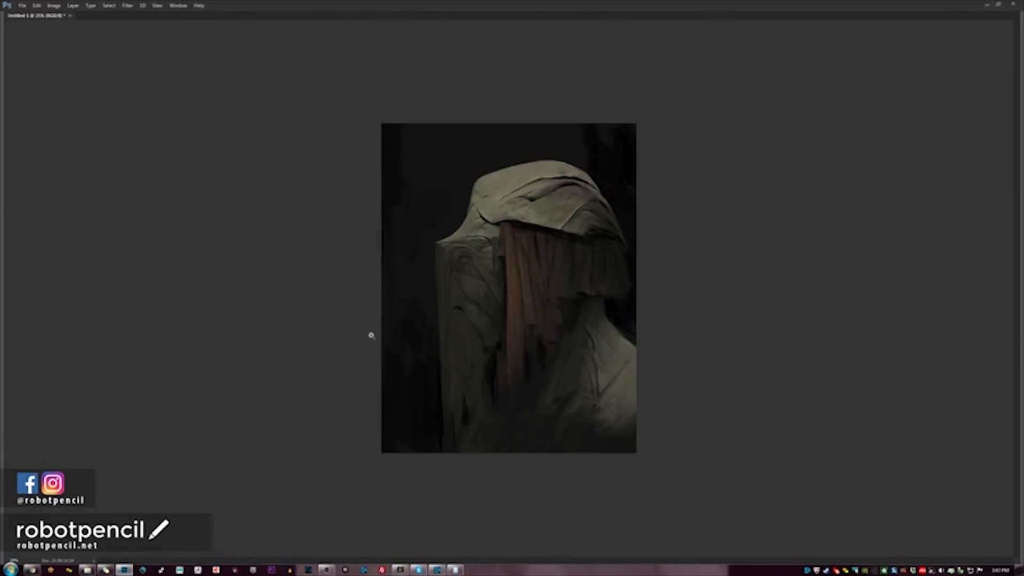
click(490, 258)
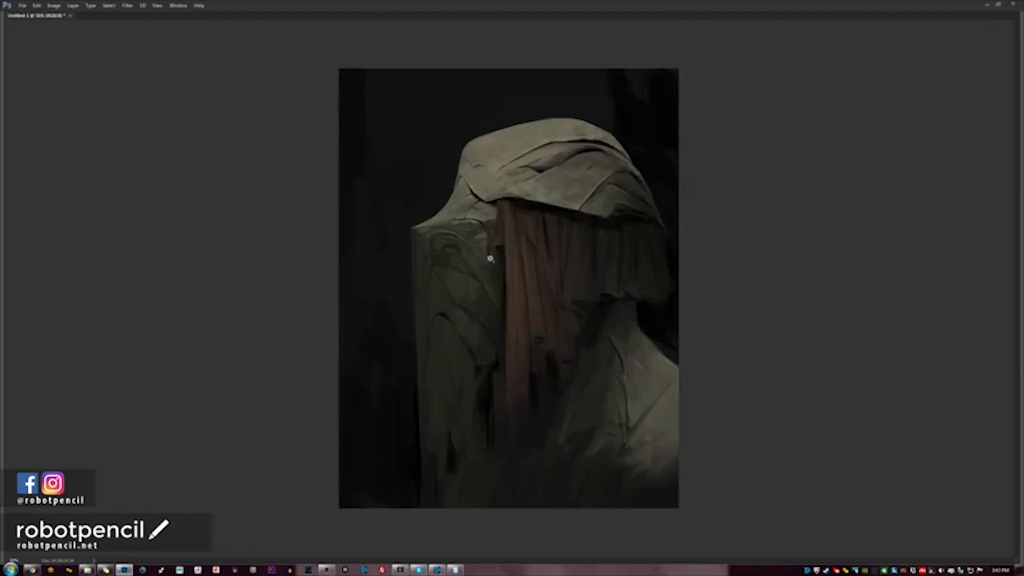
click(490, 259)
click(489, 255)
key(ctrl+shift+h)
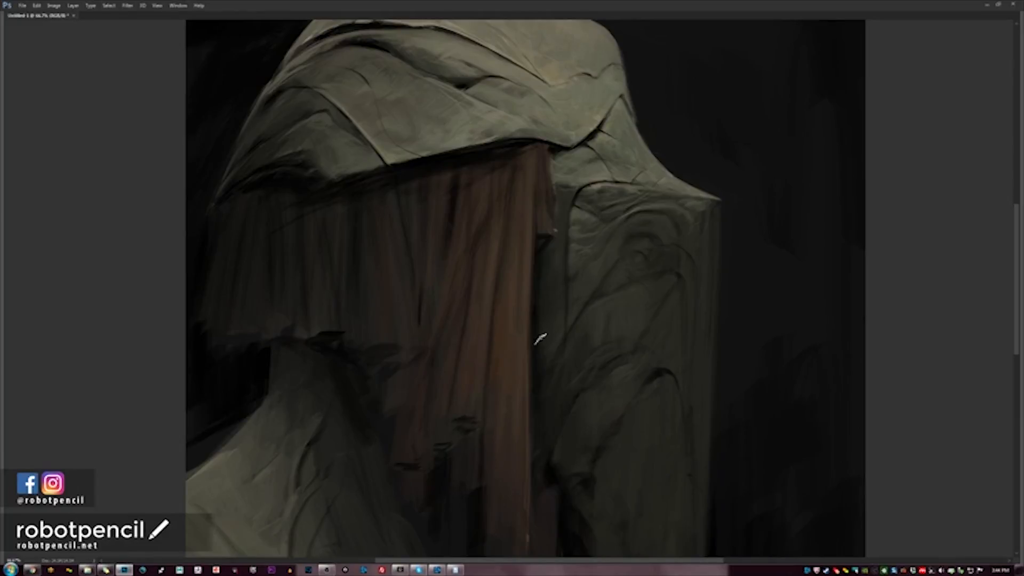
key(ctrl+minus)
key(ctrl+minus)
key(ctrl+minus)
key(h)
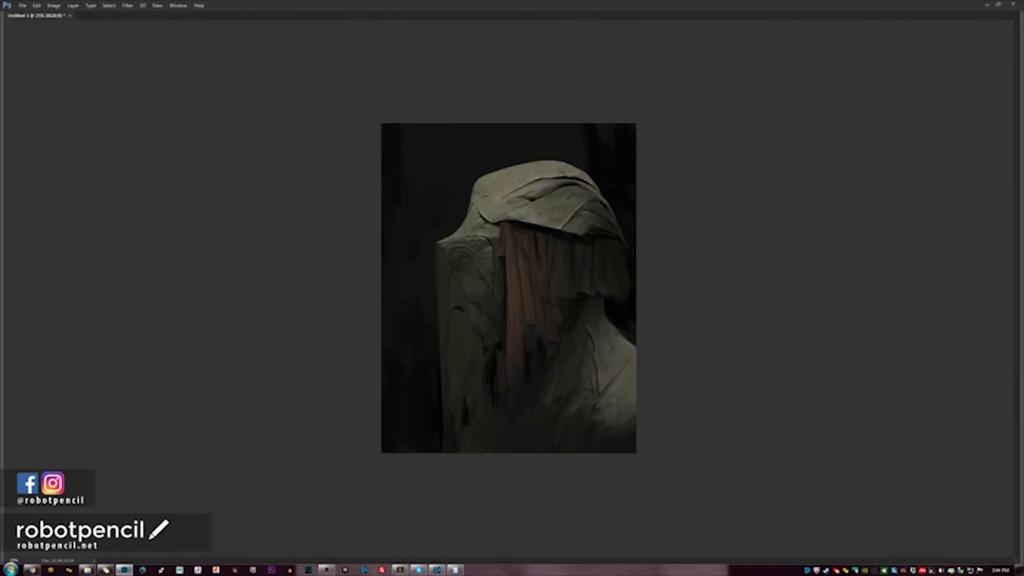
Deepen the curved folds on the side plate's inner edge and compare both canvas orientations.
key(ctrl+plus)
key(ctrl+plus)
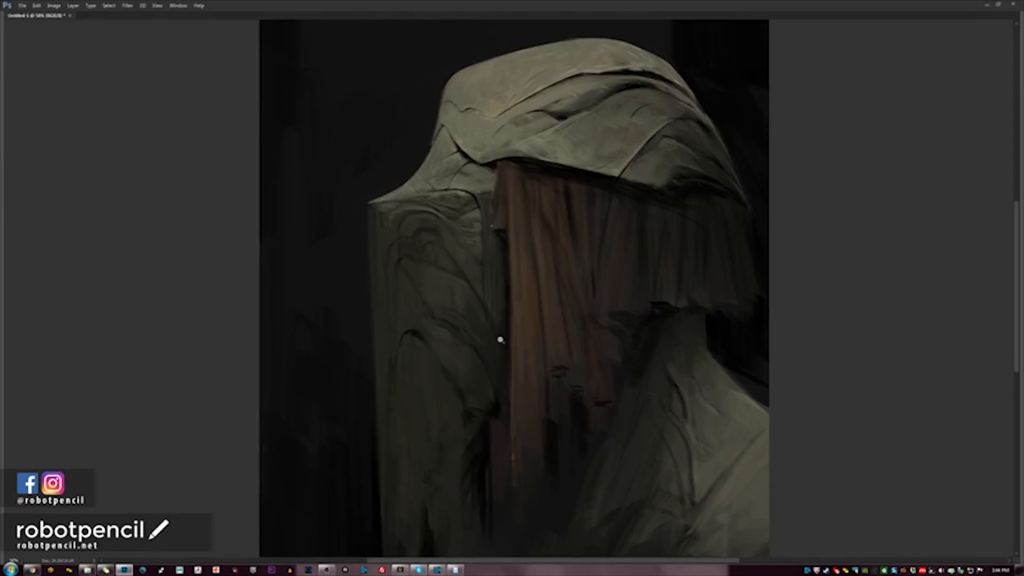
key(ctrl+minus)
key(ctrl+minus)
key(ctrl+shift+h)
key(ctrl+plus)
key(ctrl+plus)
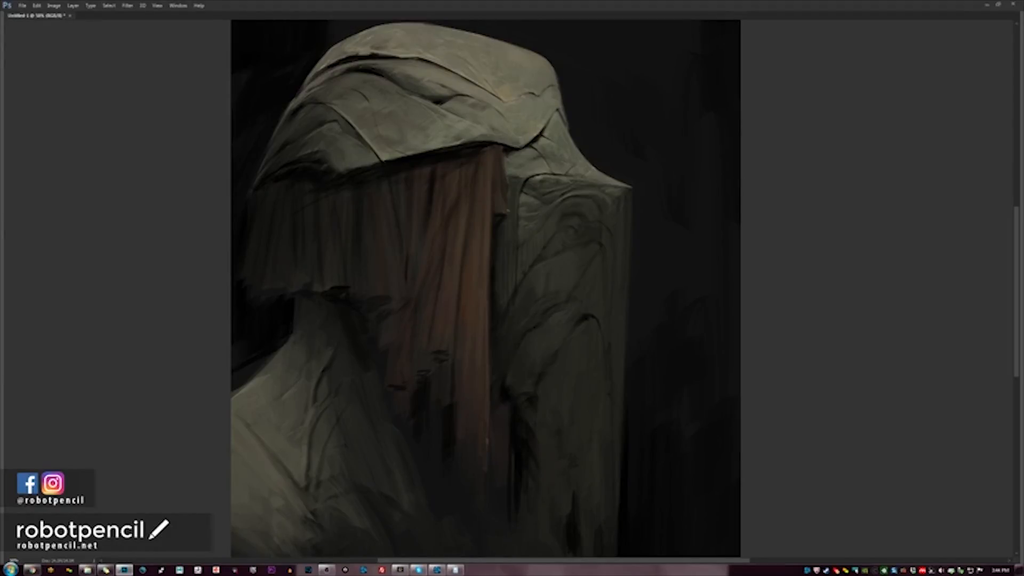
key(ctrl+minus)
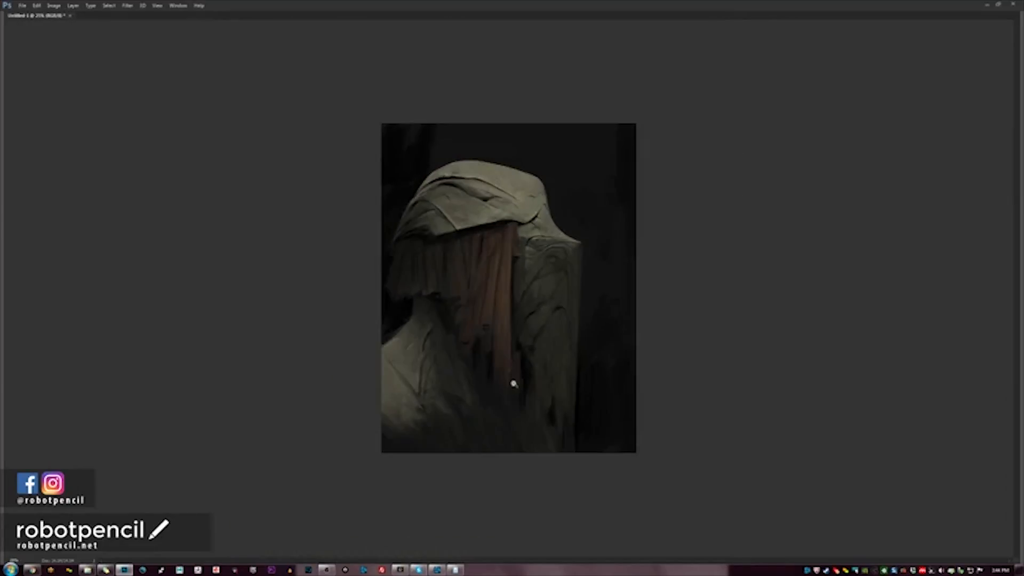
key(ctrl+shift+h)
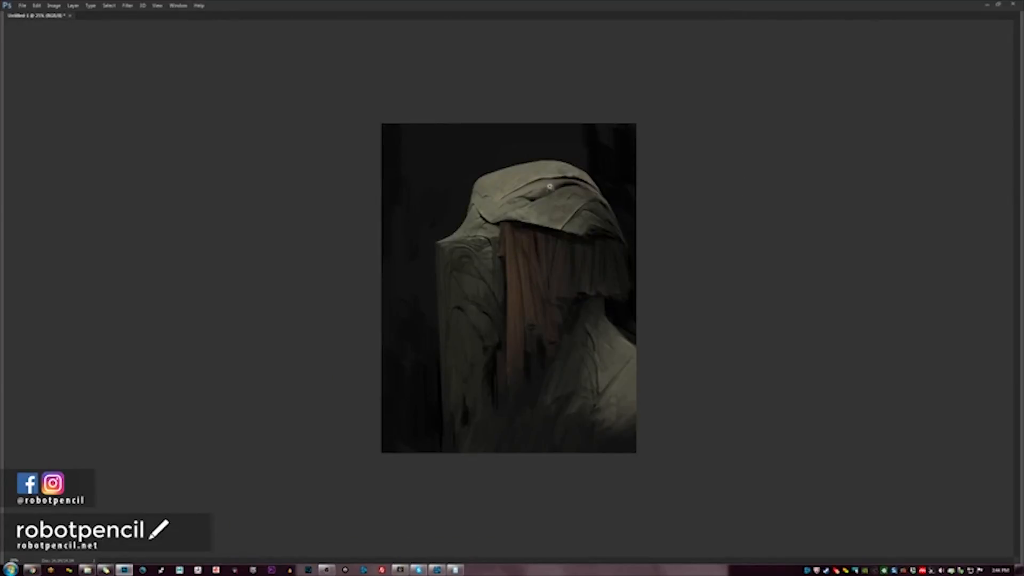
Paint along the crown's long central fold to clean up its edge and lighten the surface beneath it.
key(ctrl+plus)
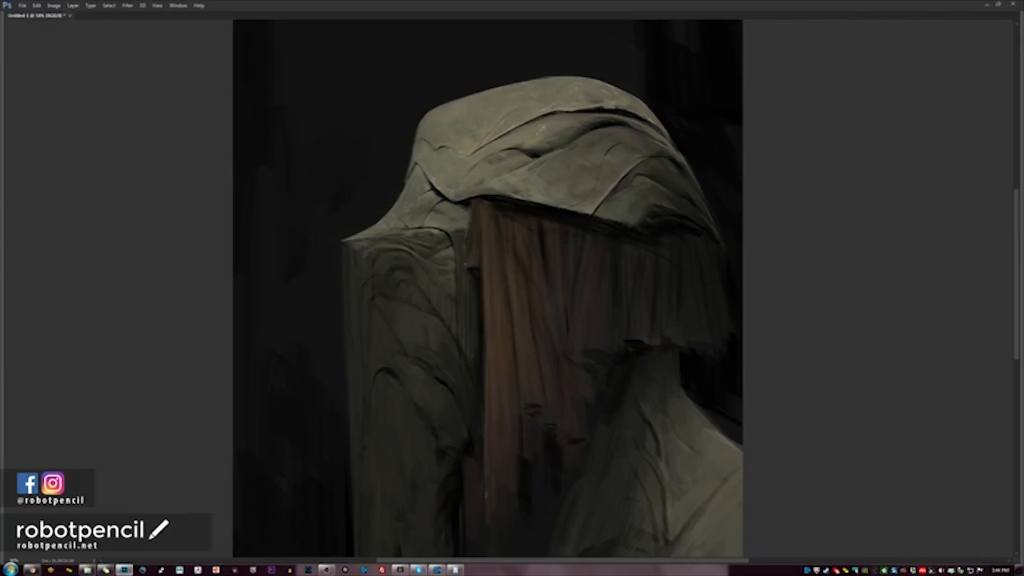
mouse_move(565, 112)
mouse_down()
mouse_move(615, 111)
mouse_move(637, 130)
mouse_up()
key(ctrl+minus)
key(ctrl+minus)
key(ctrl+minus)
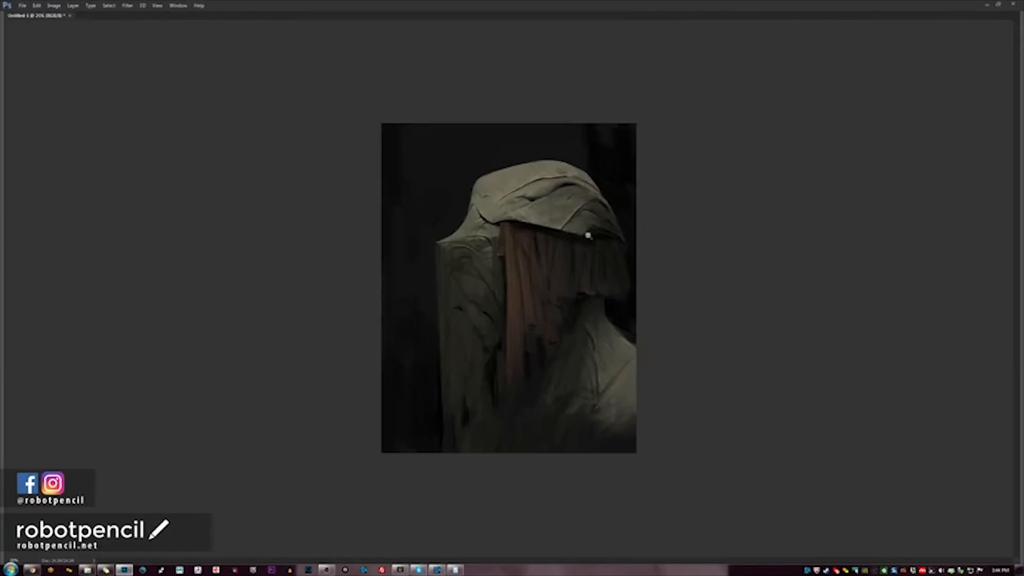
Mirror the canvas, refine the crown's folds and check the whole painting from a distance.
key(h)
key(ctrl+plus)
key(ctrl+plus)
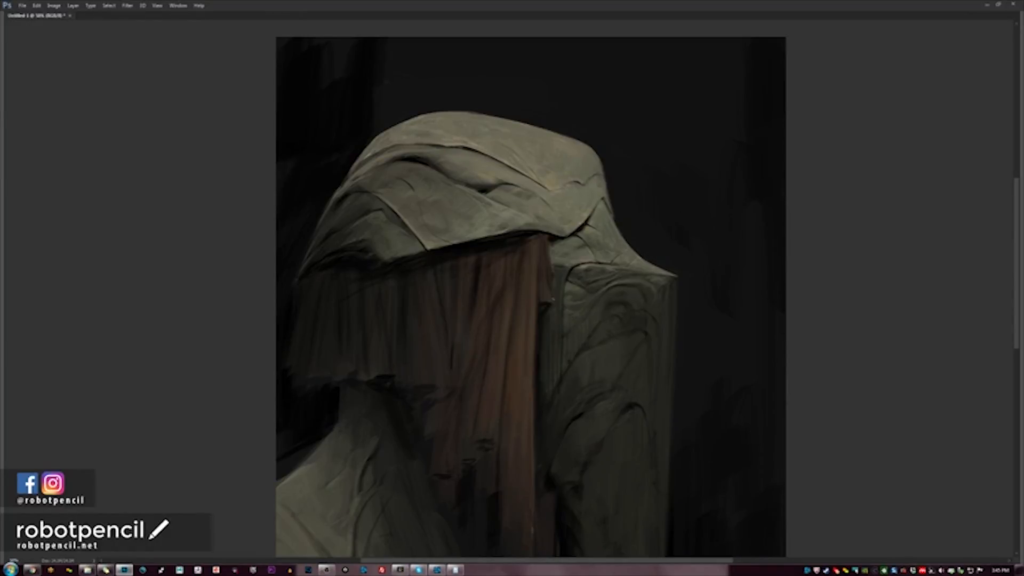
key(ctrl+minus)
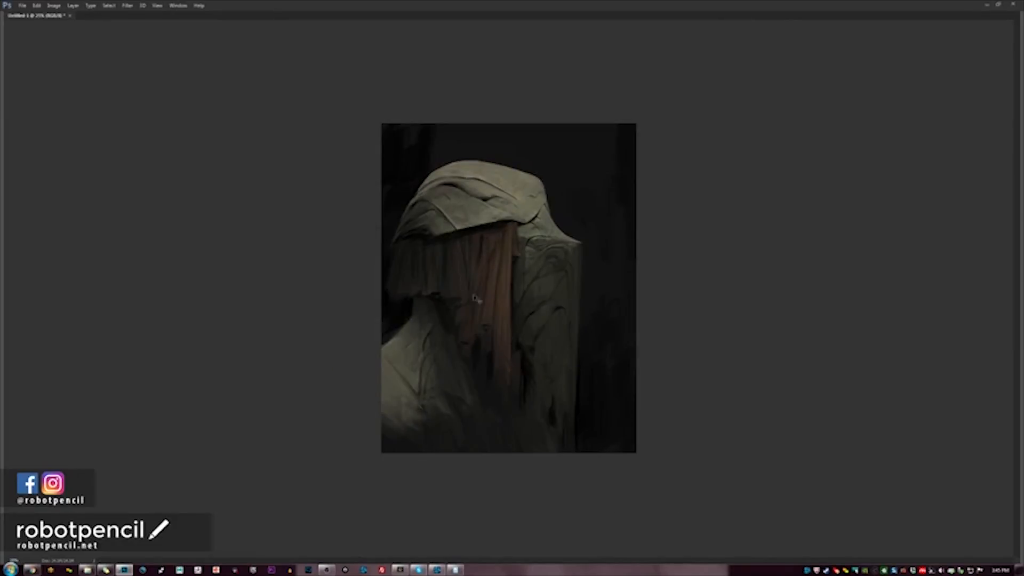
key(ctrl+shift+h)
key(ctrl+plus)
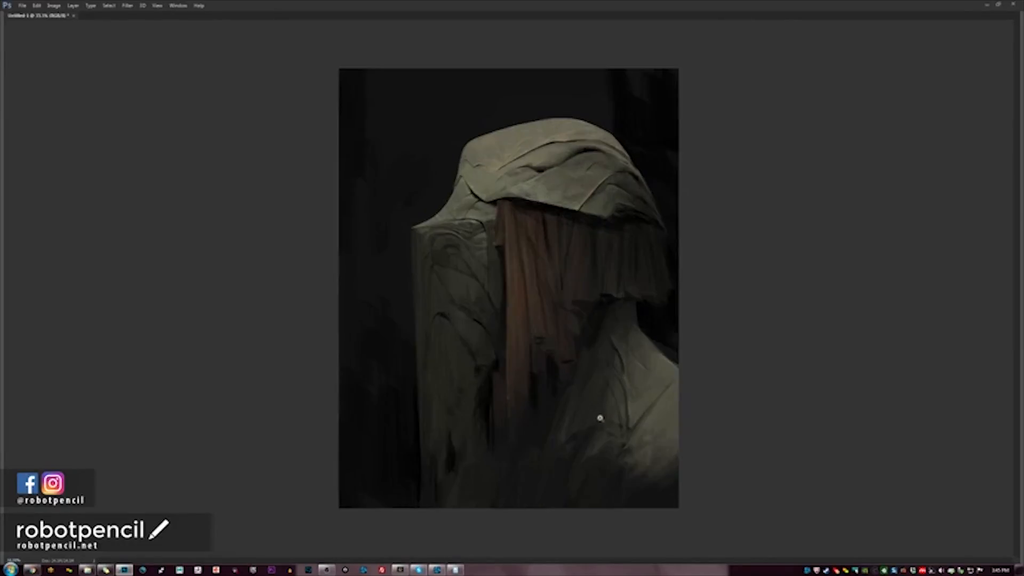
Show the interface panels, choose the Airbrush preset and softly blend the lower shoulder with sampled grey-green tones.
key(Tab)
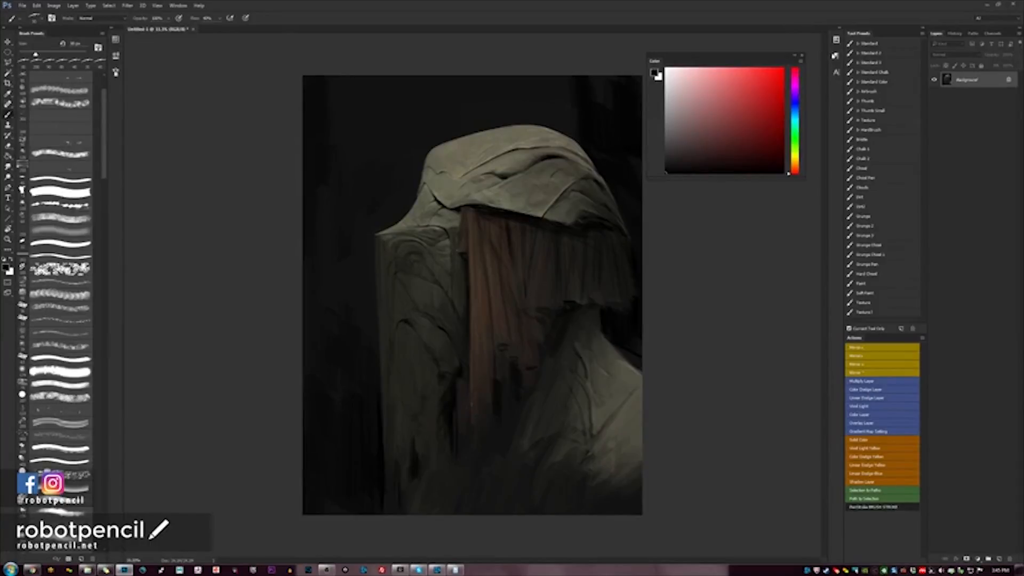
click(869, 92)
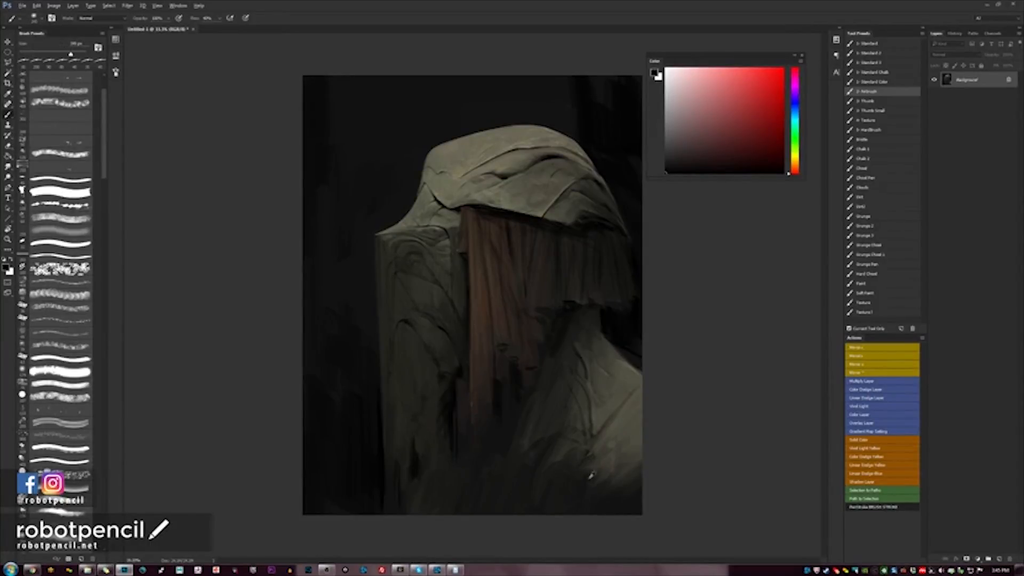
alt+click(590, 475)
key(bracketright)
mouse_move(629, 429)
mouse_down()
mouse_move(597, 469)
mouse_move(599, 490)
mouse_up()
alt+click(620, 395)
drag(562, 431, 522, 476)
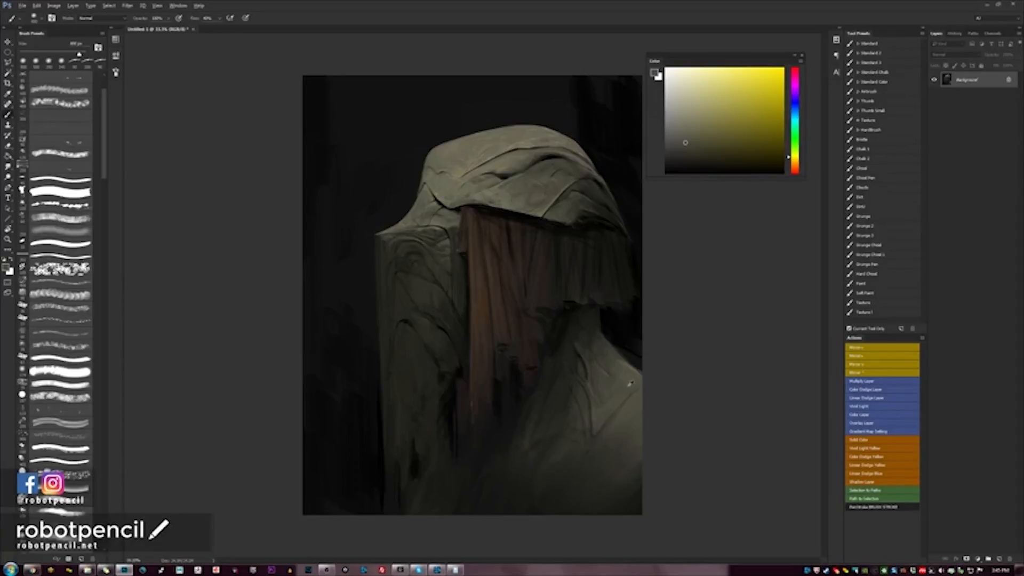
Sample a lighter tone from the shoulder and airbrush a soft highlight down its outer side.
alt+click(630, 383)
alt+click(627, 405)
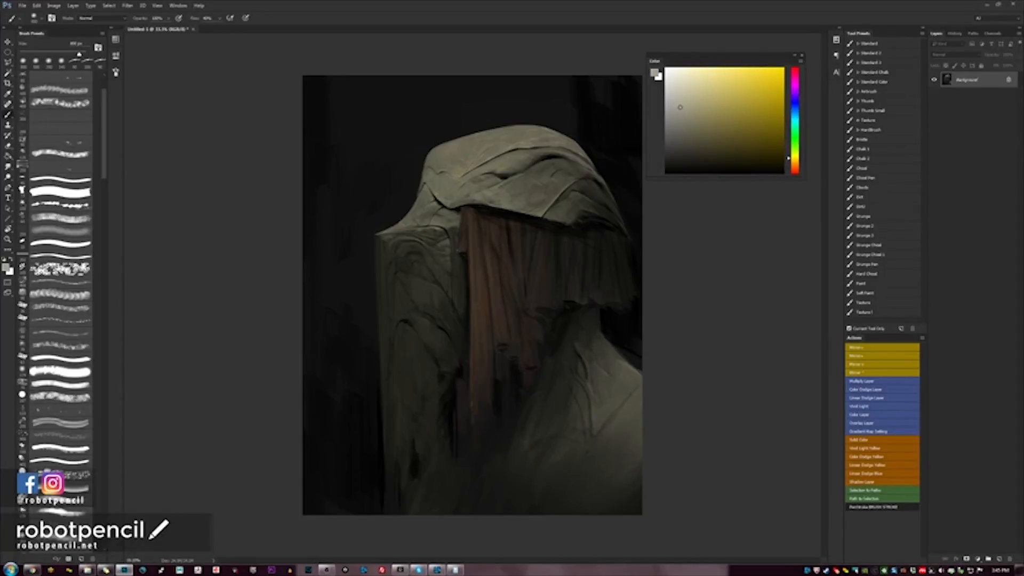
drag(637, 397, 602, 447)
Try to lighten the crown with soft airbrush strokes at different brush sizes.
drag(552, 141, 482, 173)
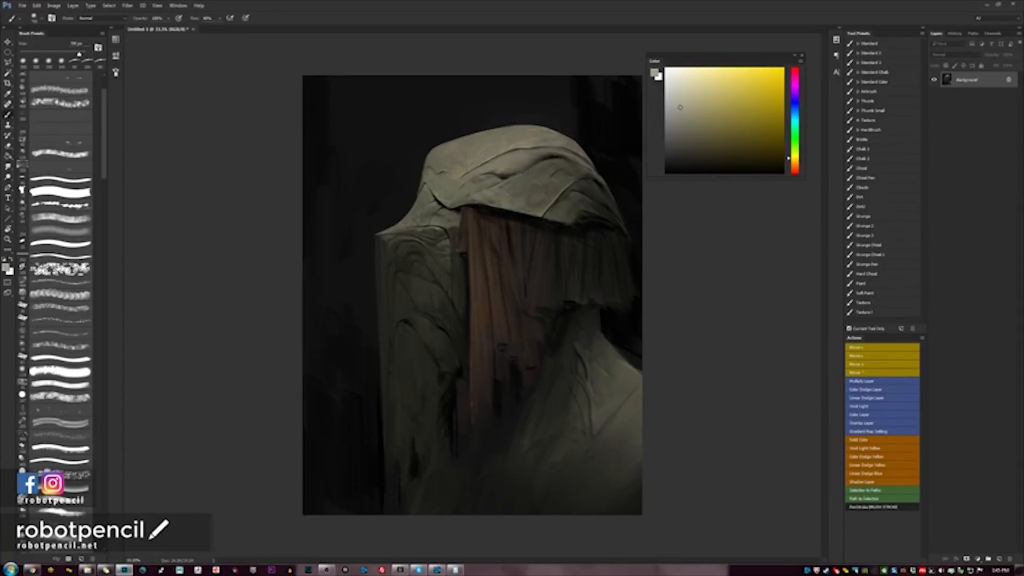
key(ctrl+z)
key([)
drag(549, 145, 481, 163)
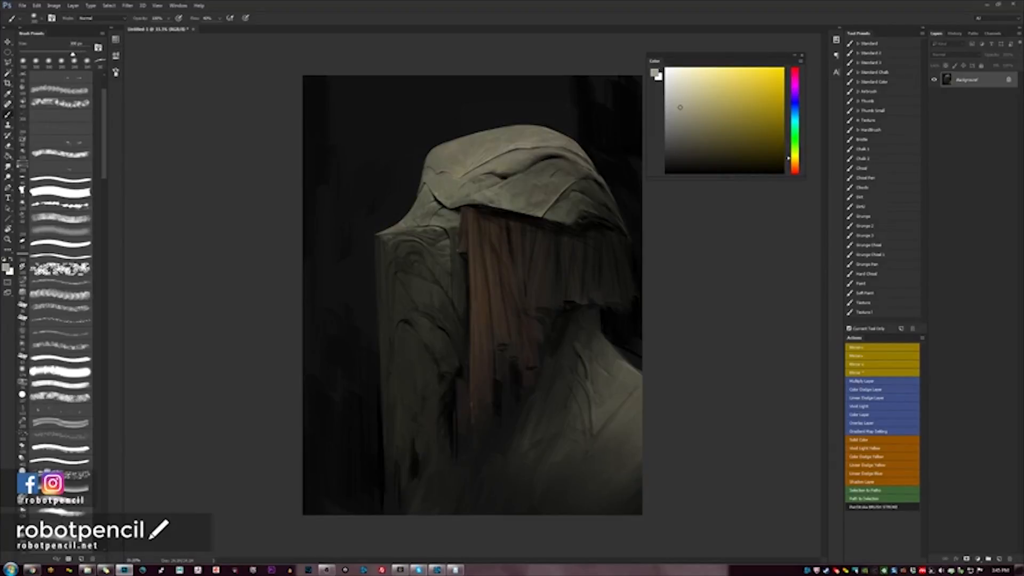
key(ctrl+z)
mouse_move(561, 164)
mouse_down()
mouse_move(535, 153)
mouse_move(549, 156)
mouse_up()
key(ctrl+z)
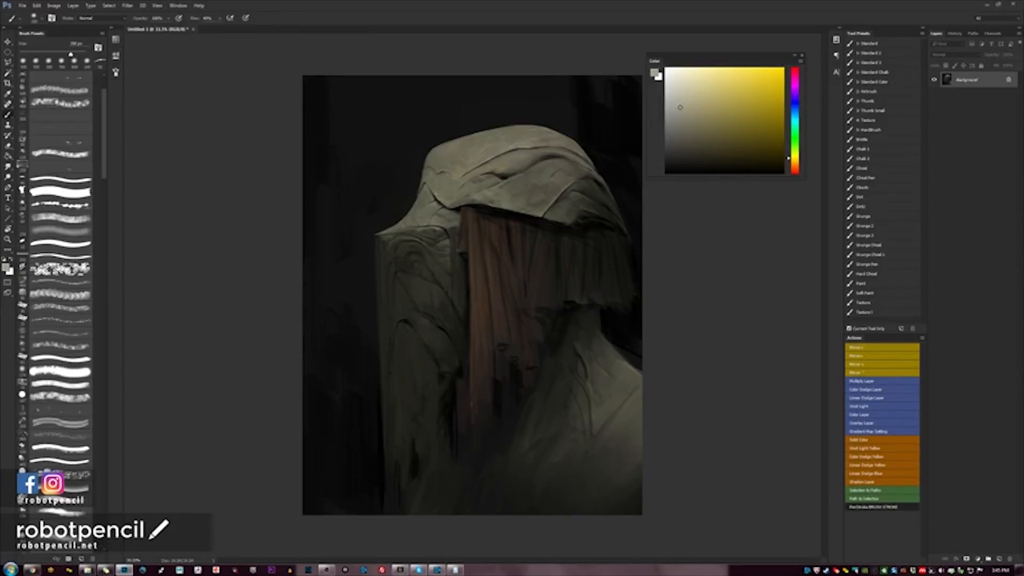
Reset the colours to black, enlarge the airbrush and softly darken the lower painting while comparing the mirrored canvas.
key(F1)
key(d)
key(bracketright)
key(bracketright)
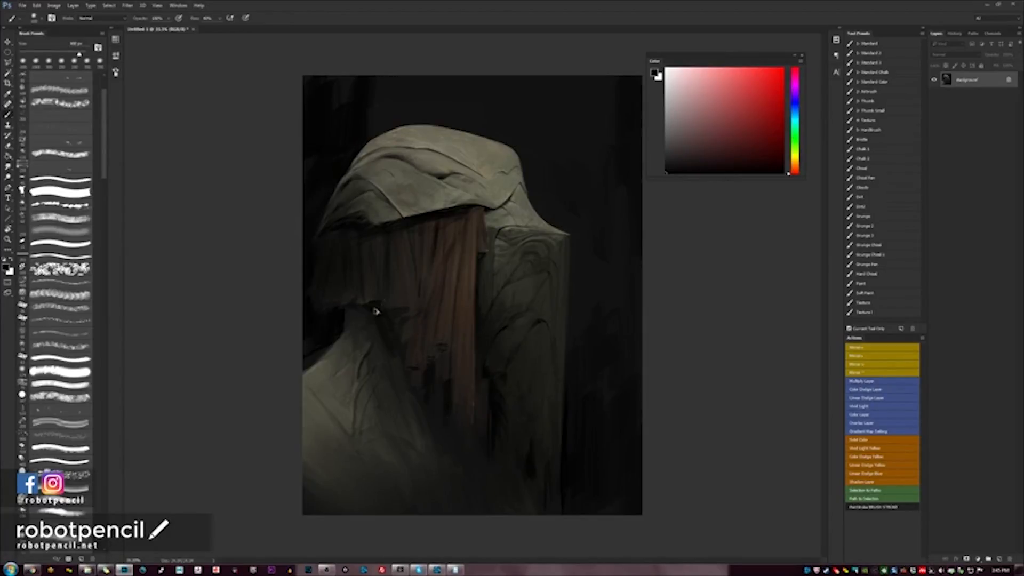
key(F1)
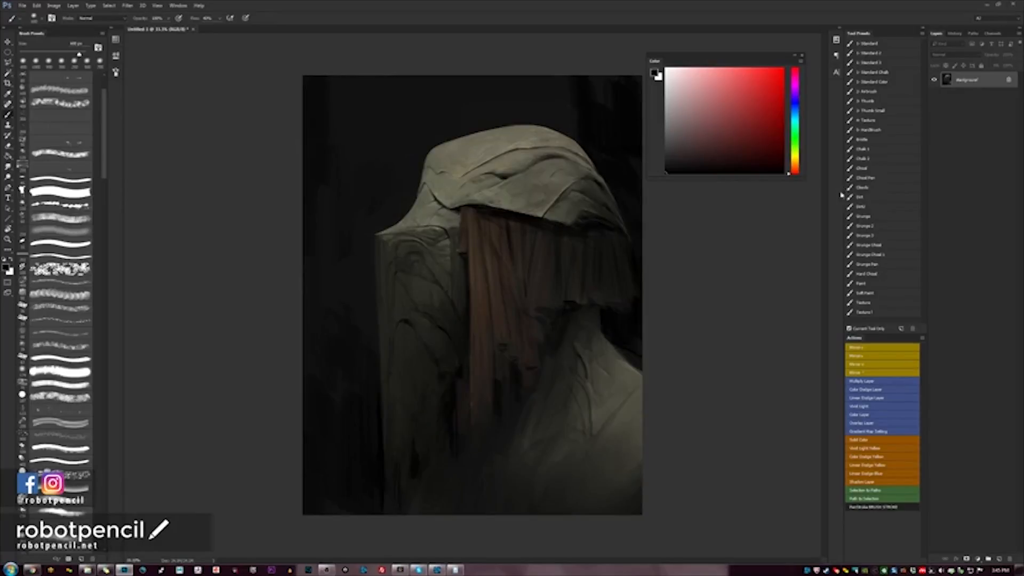
Mirror the canvas, choose a grunge brush preset and add a new layer above the background for crown details.
key(F1)
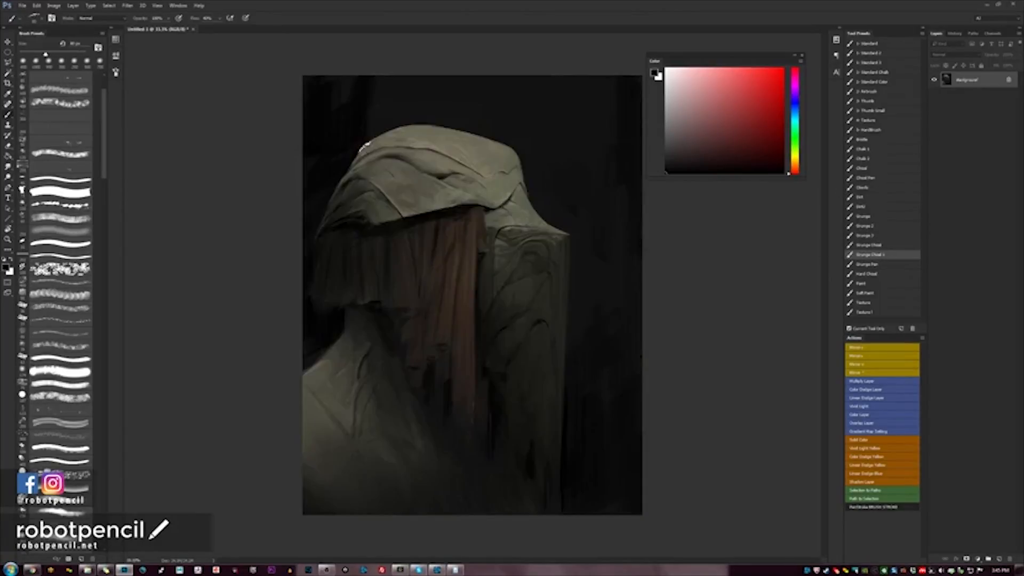
key(z)
click(366, 153)
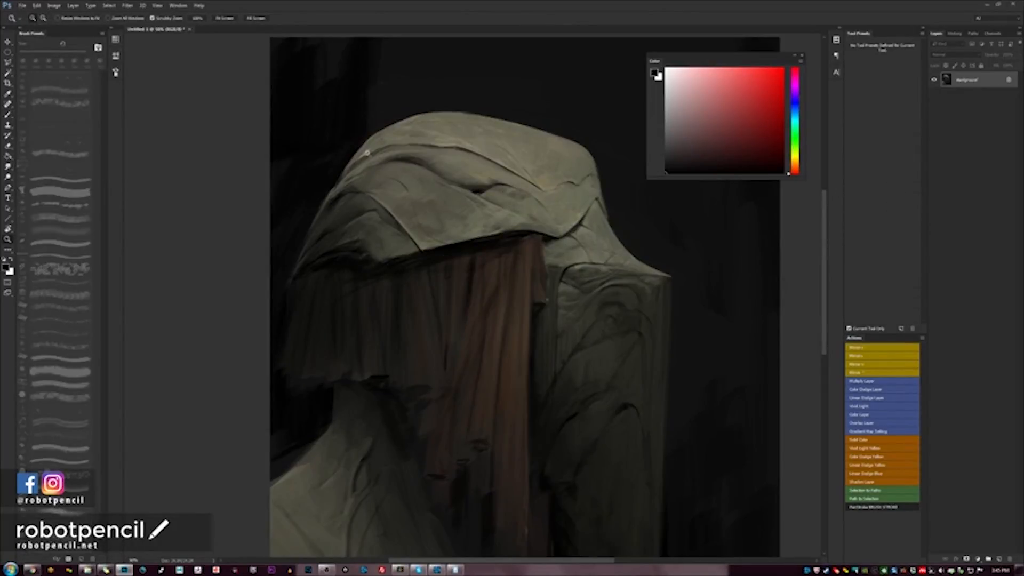
key(ctrl+shift+alt+n)
click(368, 155)
key(b)
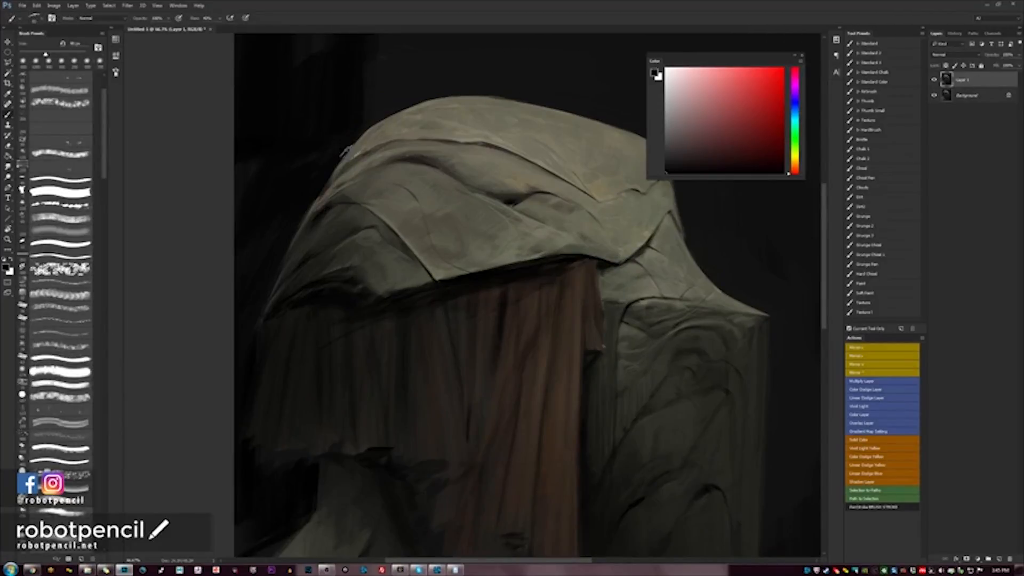
Paint thin white rim highlights along the crown's outer edge with a small brush on the new layer.
key(x)
drag(25, 55, 22, 55)
key(bracketright)
key(bracketright)
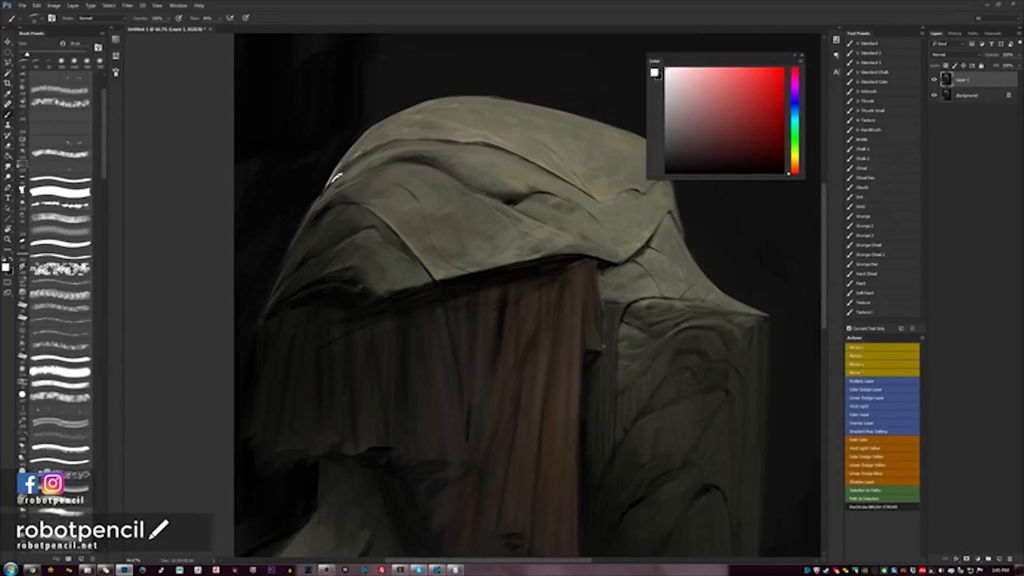
drag(335, 179, 326, 187)
drag(326, 196, 321, 204)
scroll(331, 208, up, 3)
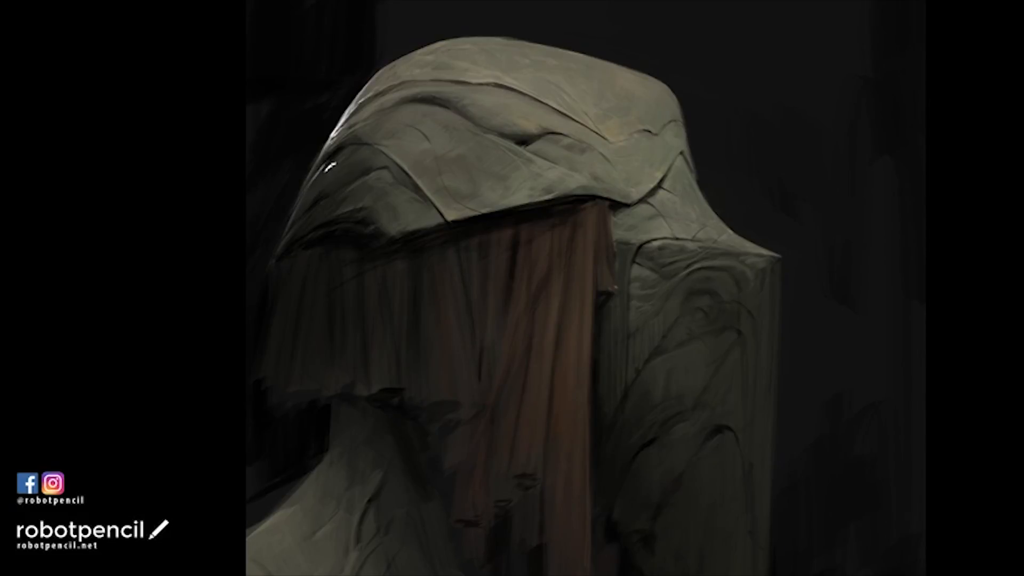
Extend the thin white rim highlights down the crown's outer edge and along the outer edge of the hanging strands.
drag(326, 161, 311, 183)
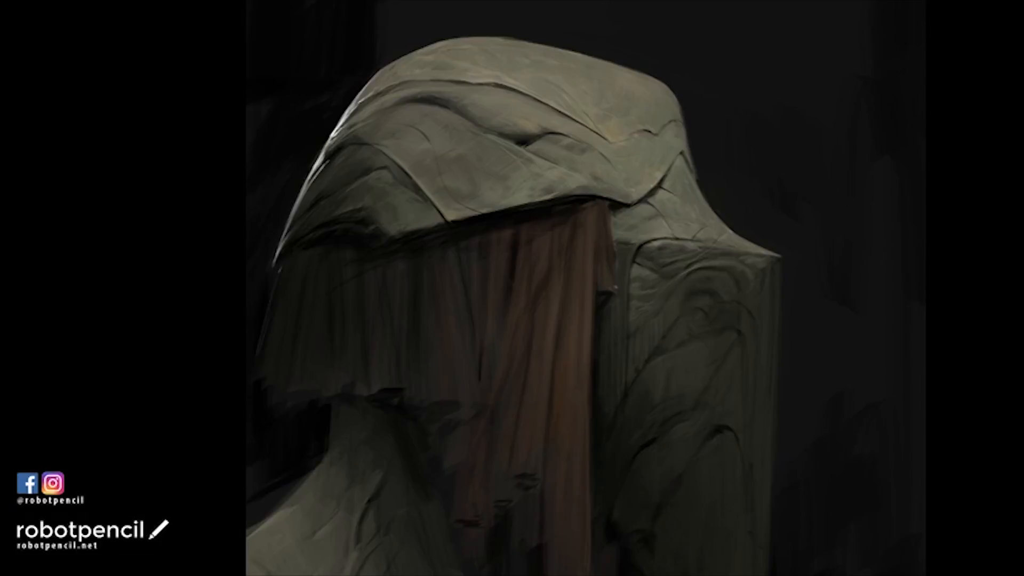
drag(275, 301, 254, 374)
key(ctrl+minus)
key(ctrl+minus)
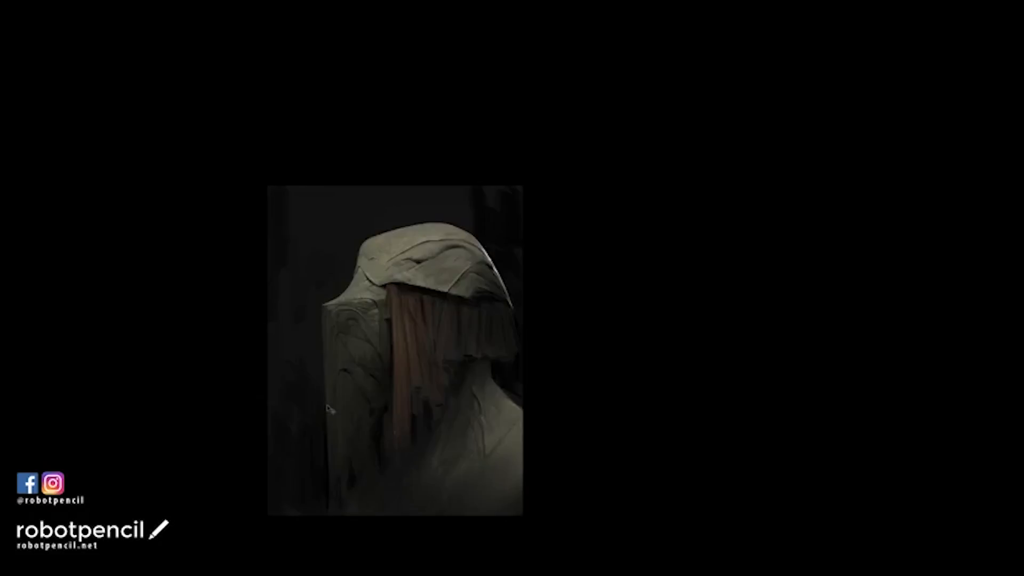
key(ctrl+plus)
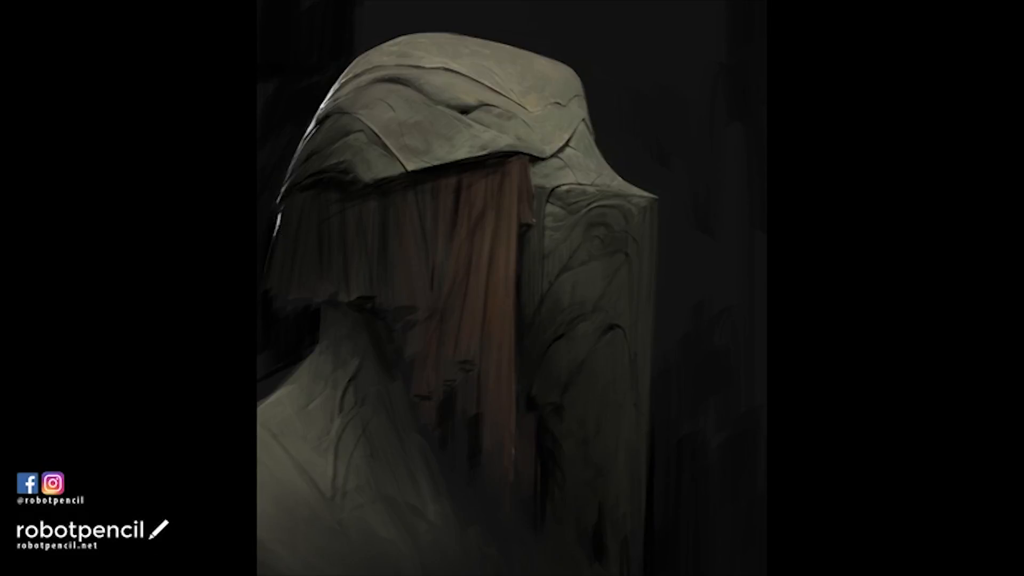
drag(275, 231, 267, 277)
Paint a white rim highlight along the back of the neck and the top of the shoulder, refining it with short strokes.
mouse_move(323, 343)
mouse_down()
mouse_move(309, 367)
mouse_move(324, 354)
mouse_move(256, 413)
mouse_move(291, 385)
mouse_move(259, 409)
mouse_up()
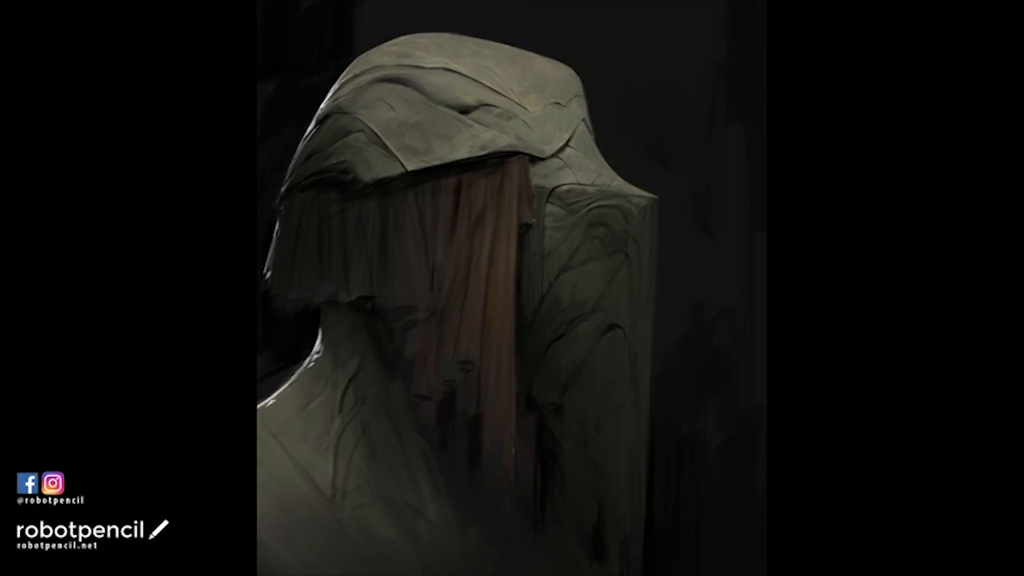
mouse_move(299, 380)
mouse_down()
mouse_move(266, 405)
mouse_move(318, 361)
mouse_move(256, 424)
mouse_move(313, 363)
mouse_up()
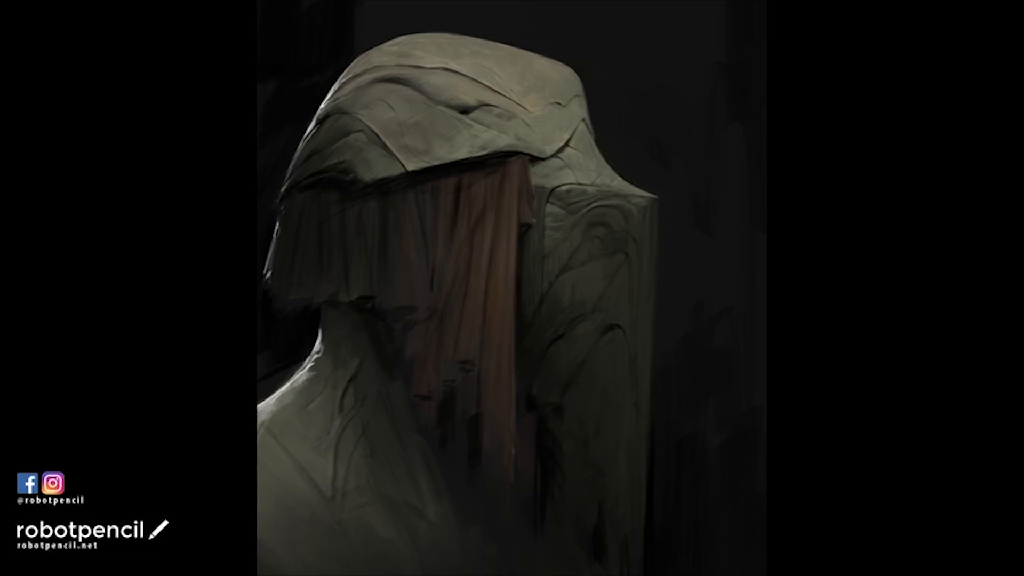
Mirror the canvas, touch up the shoulder's edge at the base of the side plate, and flip the view back.
scroll(272, 456, down, 5)
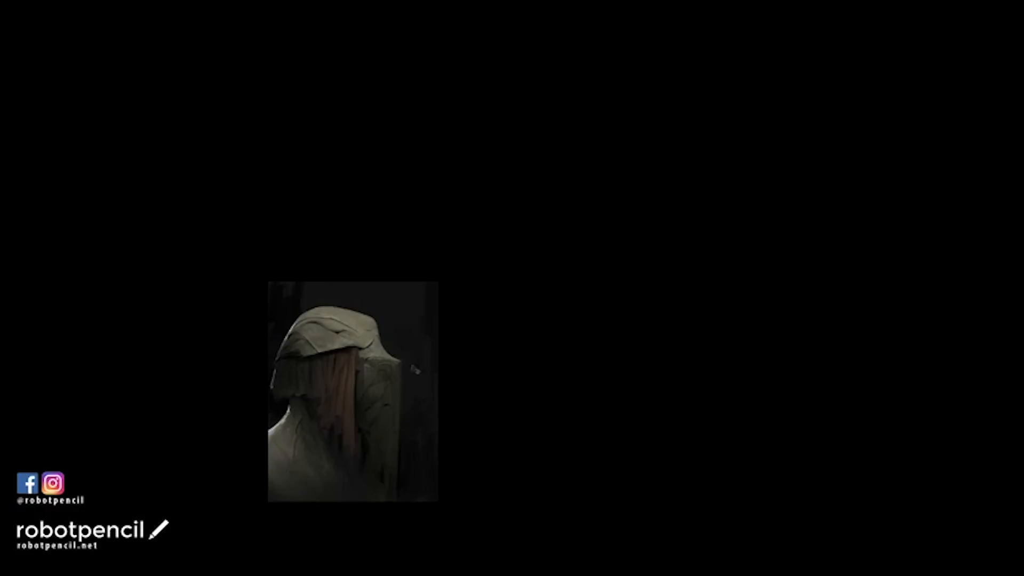
key(h)
scroll(415, 458, up, 2)
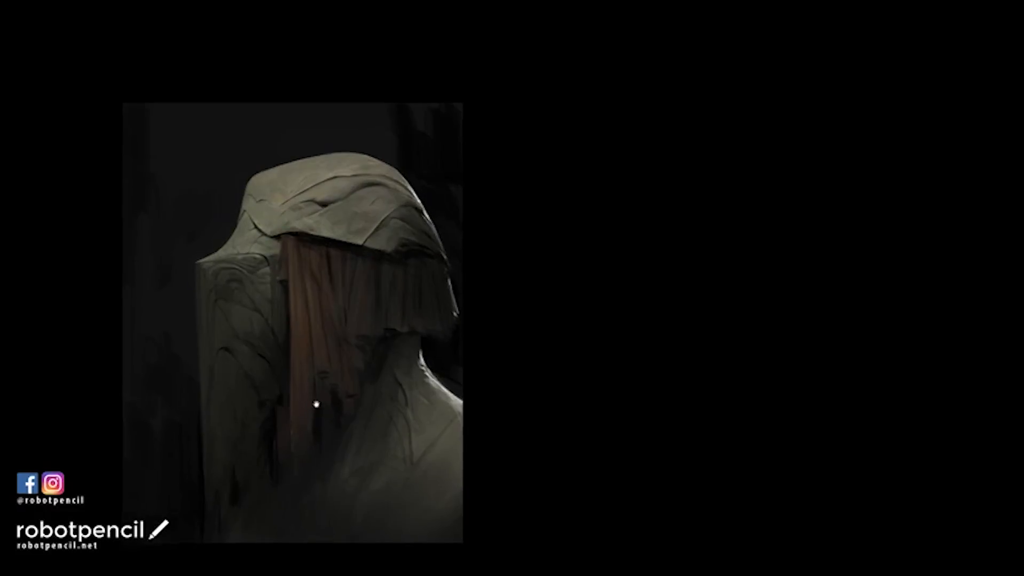
drag(316, 407, 339, 321)
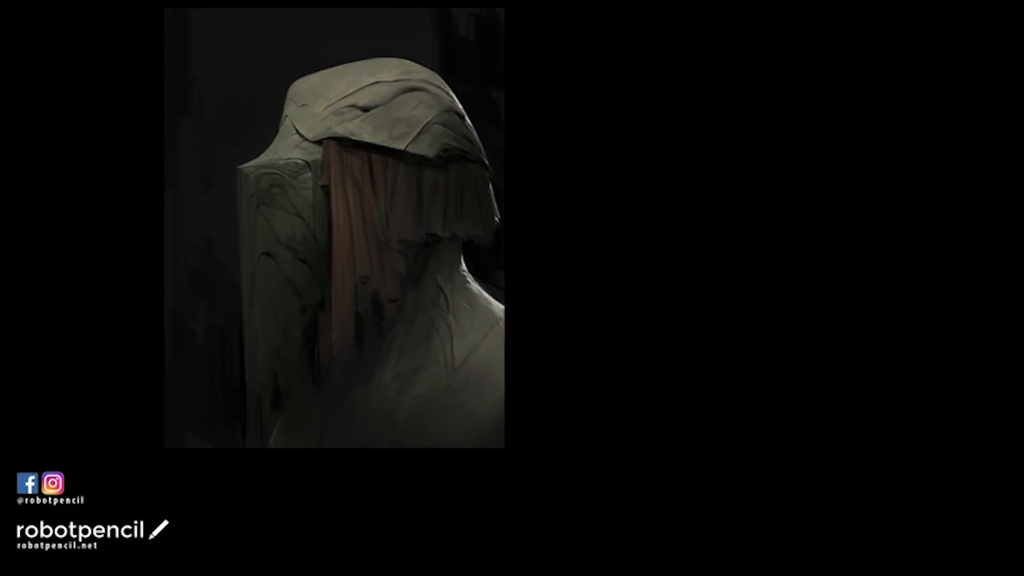
drag(279, 419, 273, 442)
key(h)
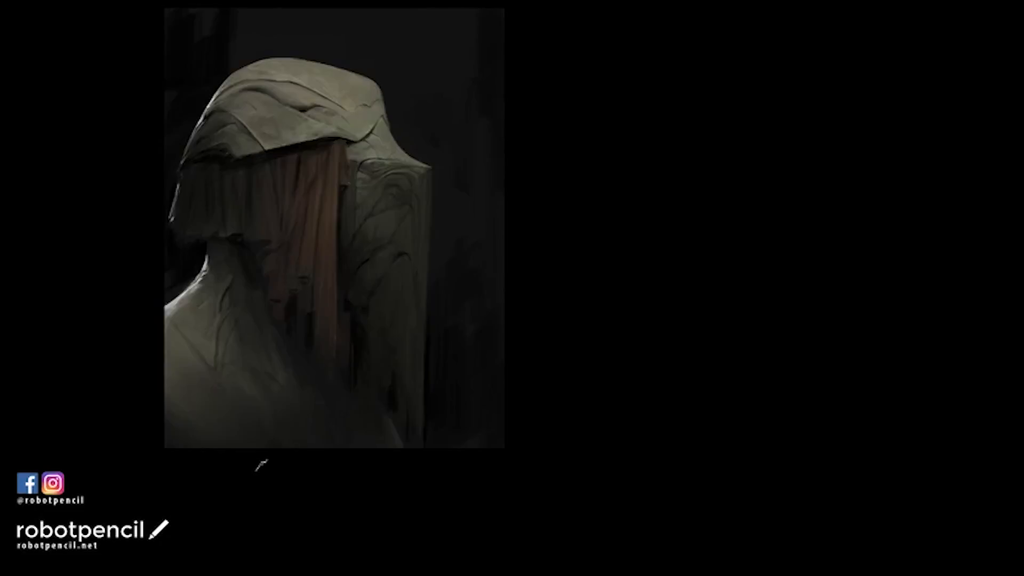
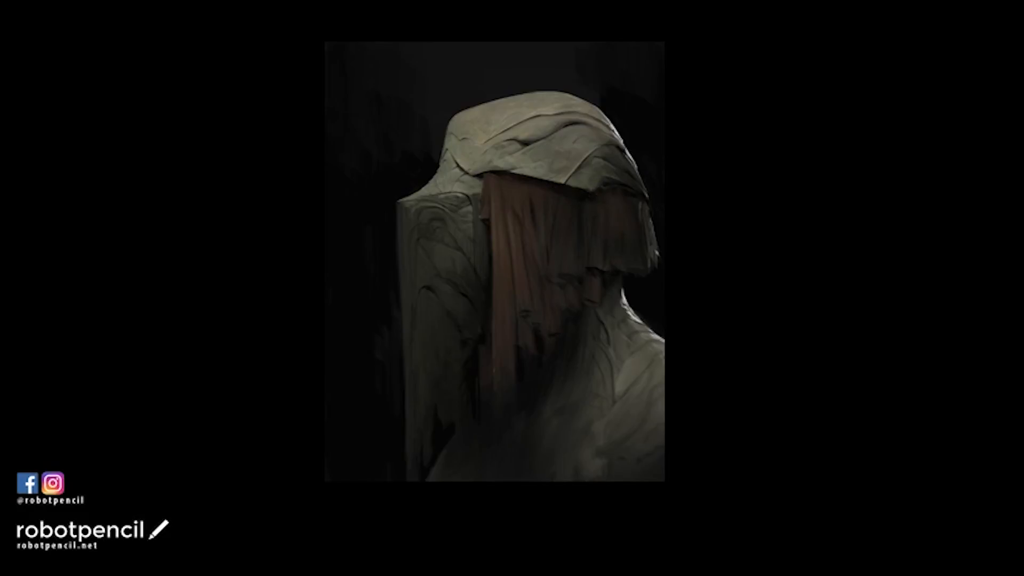
Examine the overall silhouette and values in mirrored and unmirrored views at thumbnail and close-up sizes.
key(ctrl+minus)
key(h)
key(ctrl+plus)
key(ctrl+plus)
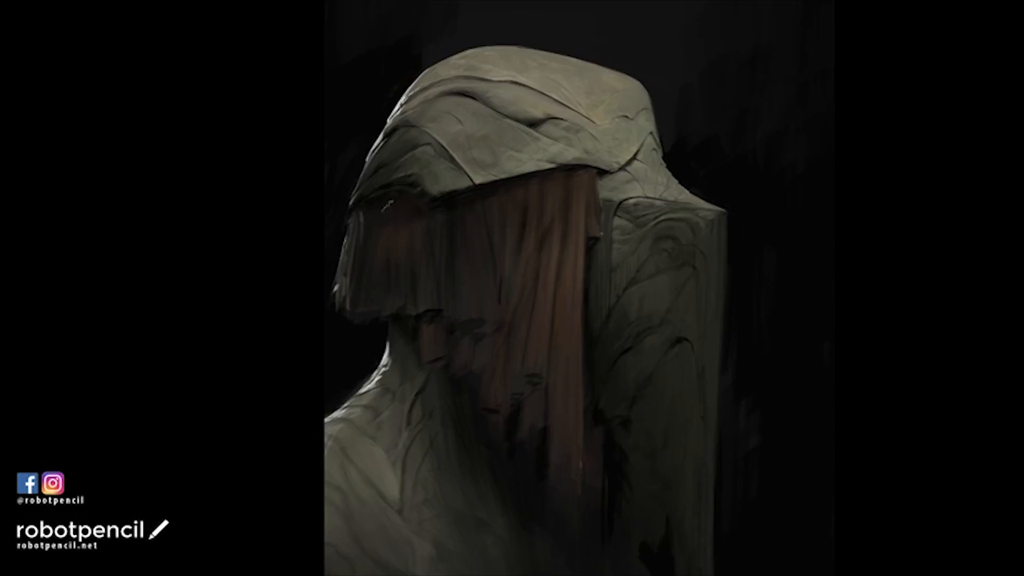
scroll(447, 330, down, 5)
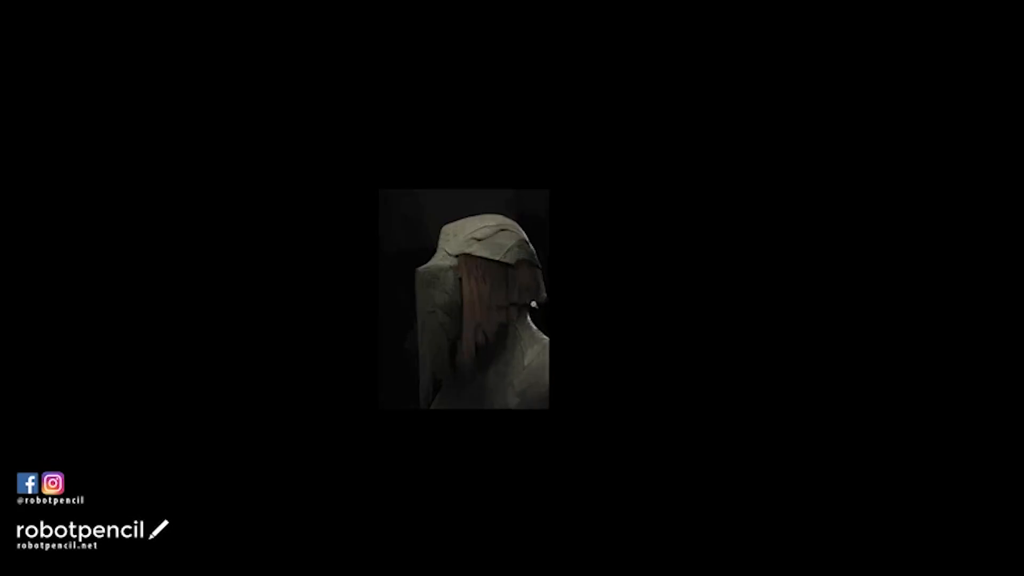
scroll(533, 308, up, 5)
key(h)
scroll(302, 198, up, 3)
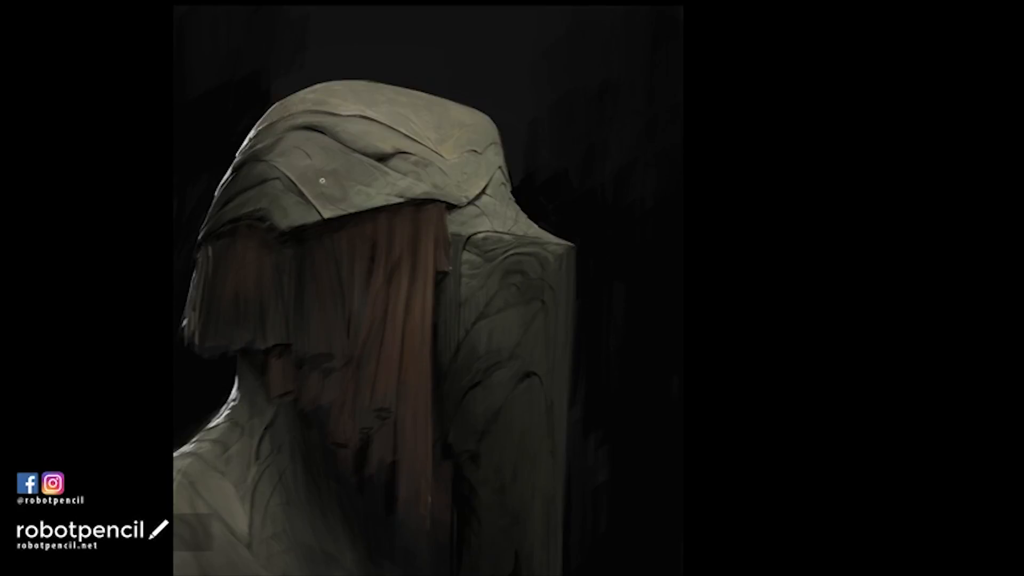
scroll(325, 182, down, 5)
scroll(325, 182, up, 3)
scroll(288, 175, up, 3)
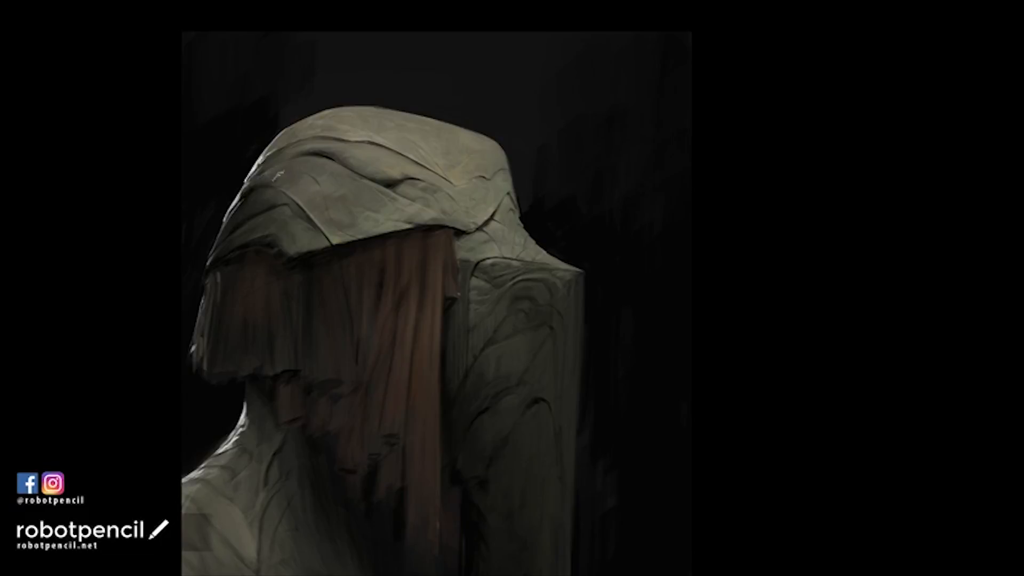
scroll(286, 245, down, 5)
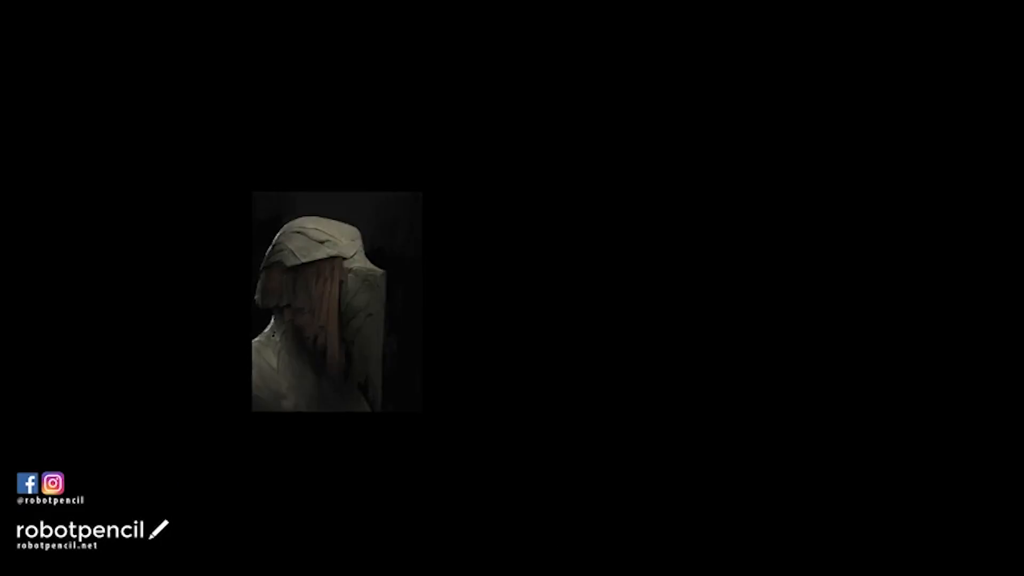
key(h)
scroll(356, 261, up, 5)
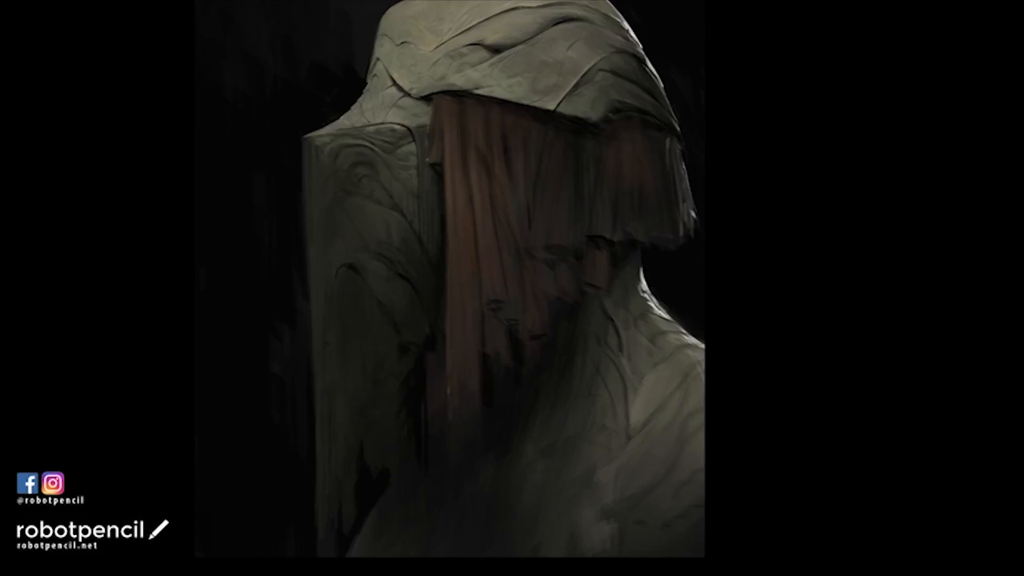
alt+click(397, 285)
alt+click(397, 292)
alt+click(397, 294)
alt+click(397, 296)
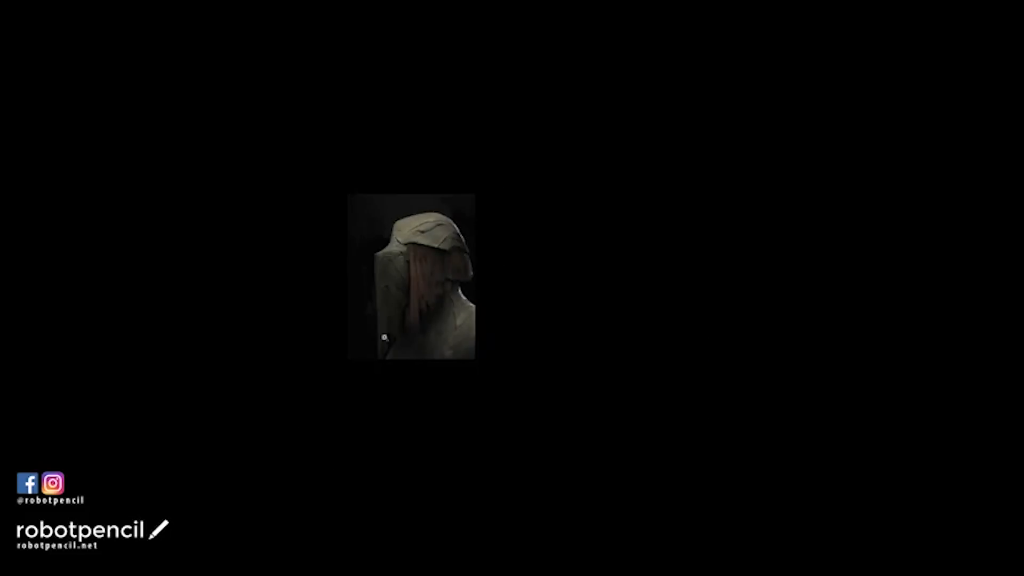
key(F2)
ctrl+click(443, 331)
ctrl+click(443, 333)
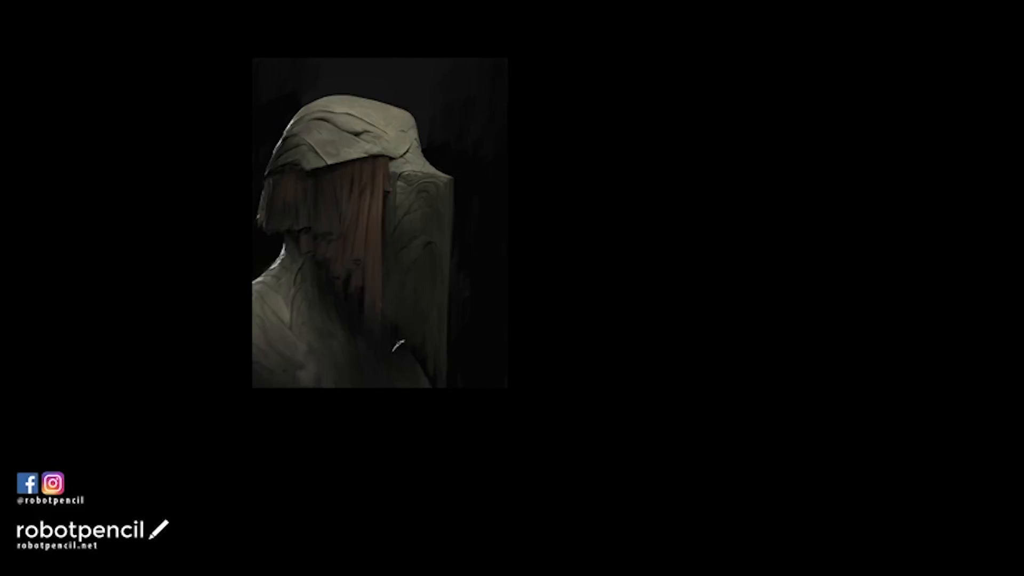
Select the Airbrush tool preset, enlarge the brush and return to the full-screen canvas.
key(f)
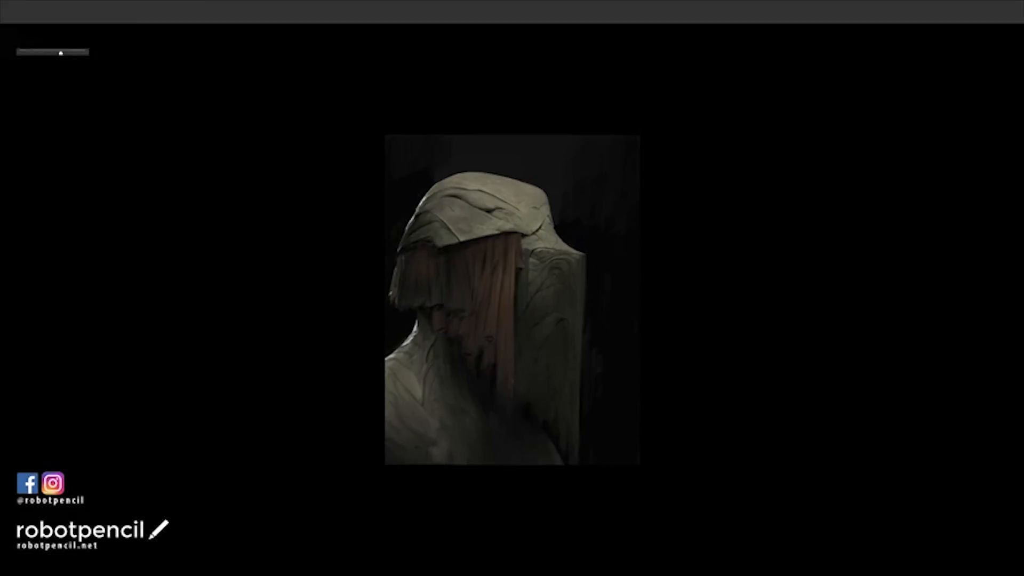
click(877, 90)
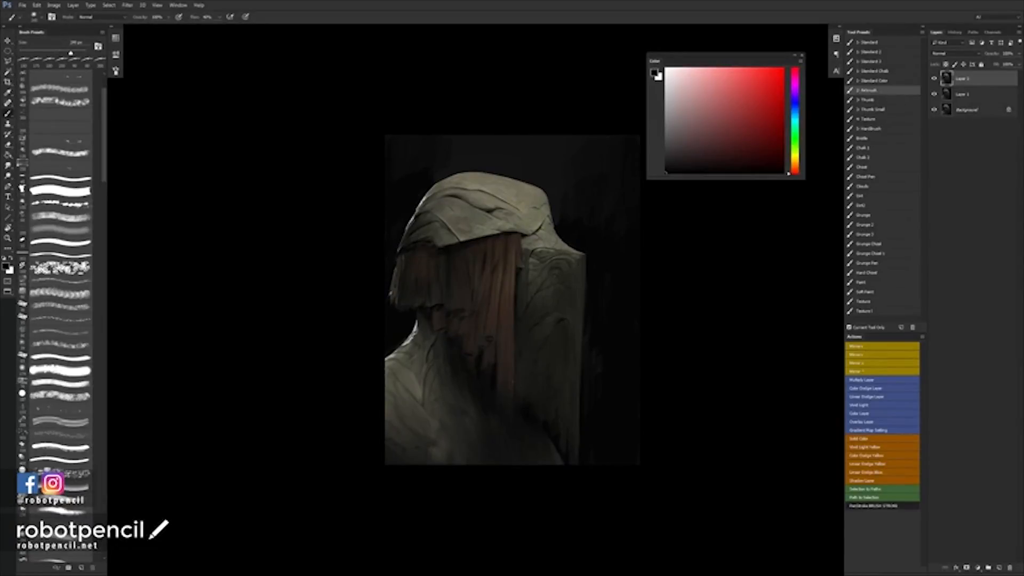
key(bracketright)
key(bracketright)
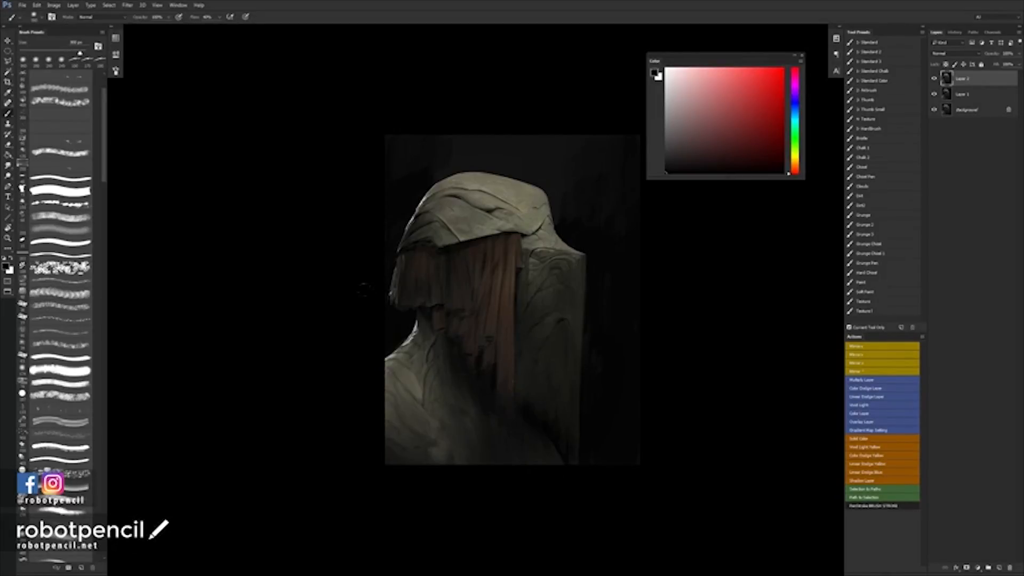
key(f)
Compare the shading of the crown, strands and side plate in mirrored and unmirrored views at several zoom levels.
scroll(590, 374, up, 1)
key(F2)
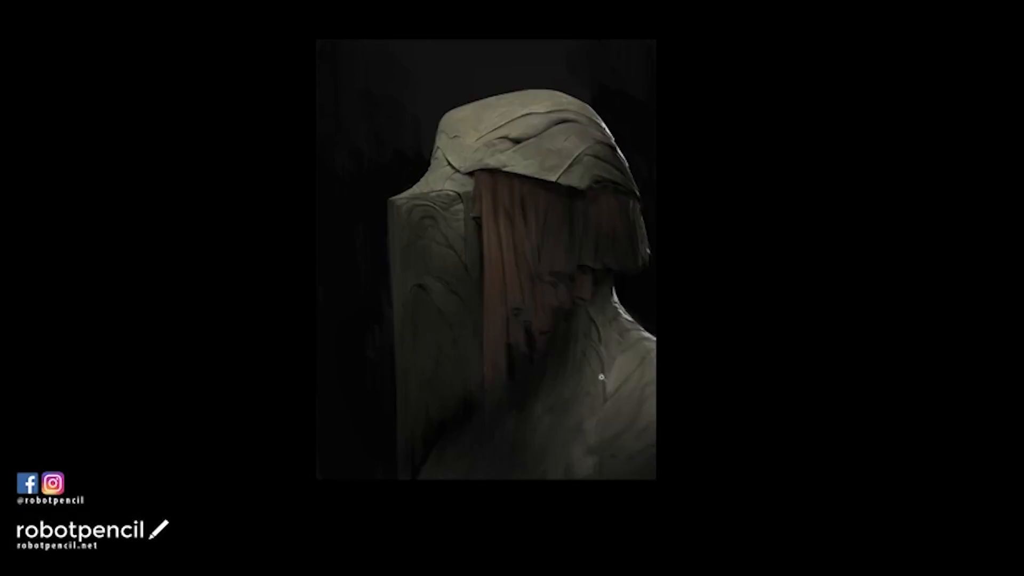
key(F2)
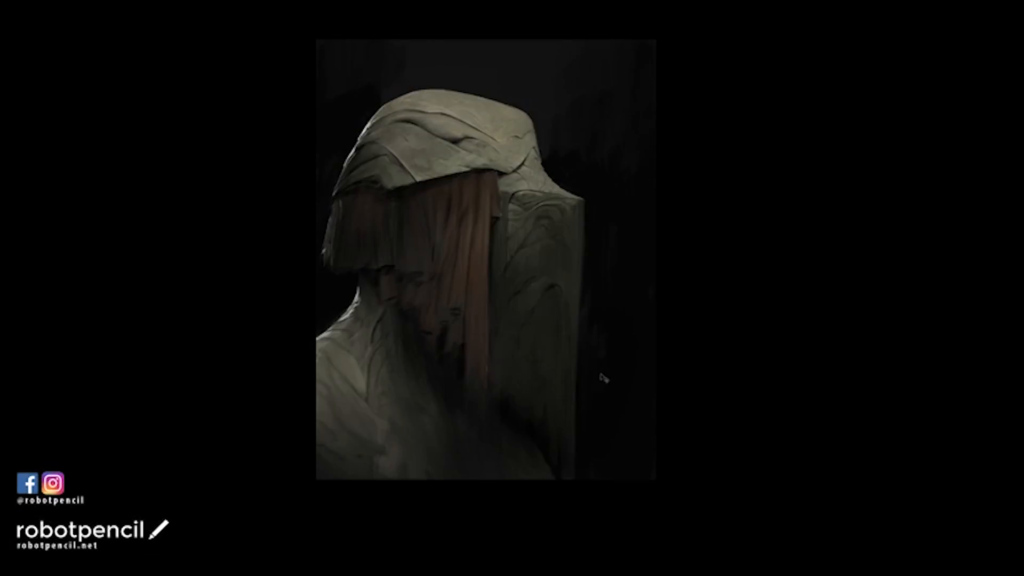
key(F2)
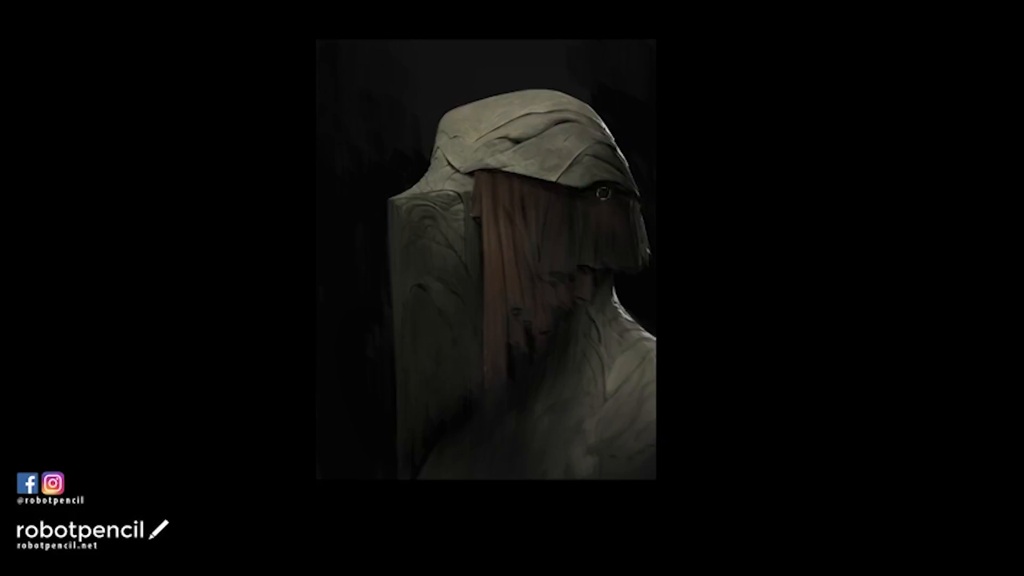
scroll(621, 270, down, 1)
scroll(627, 271, down, 1)
key(h)
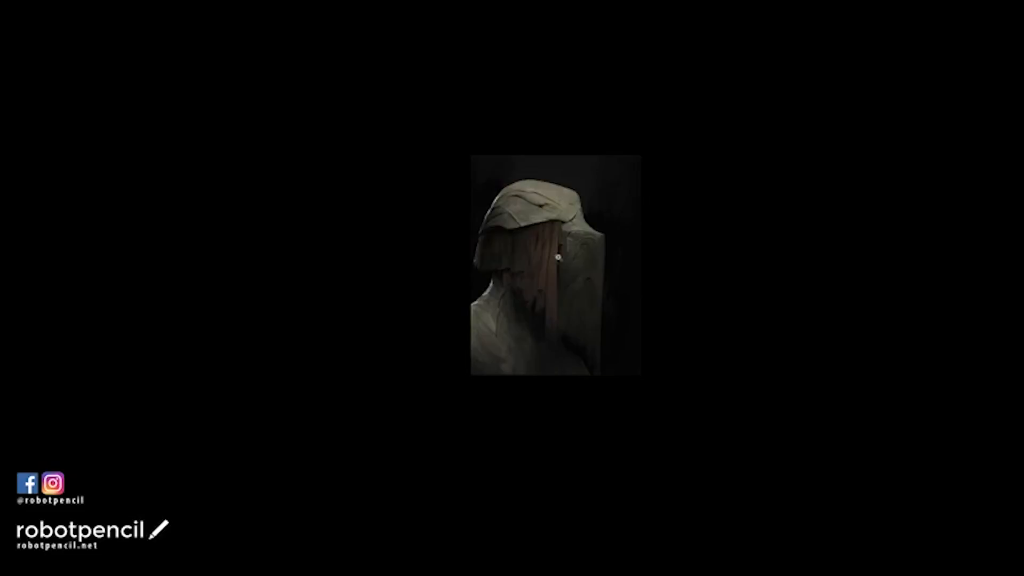
scroll(547, 249, up, 2)
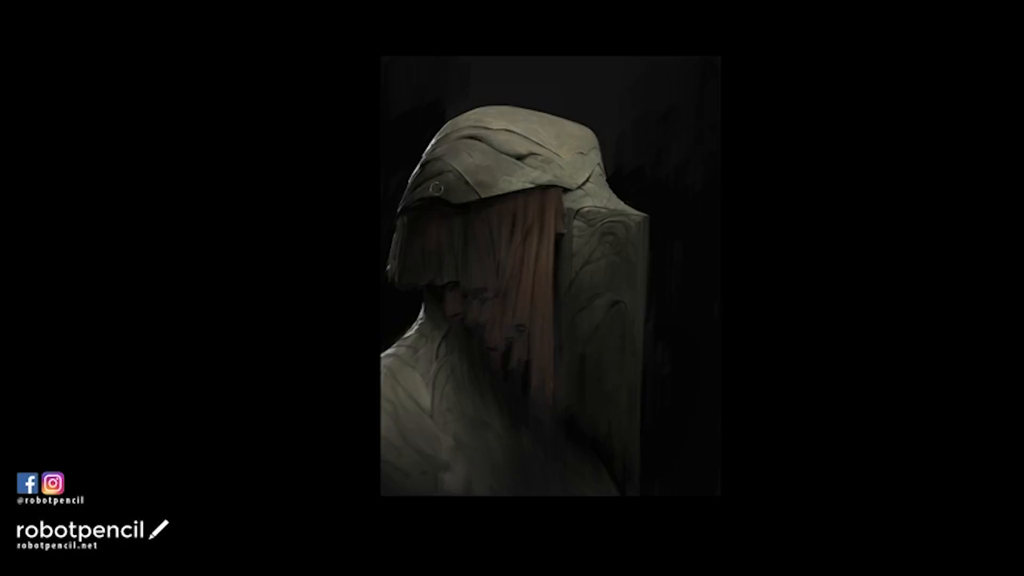
scroll(541, 195, down, 3)
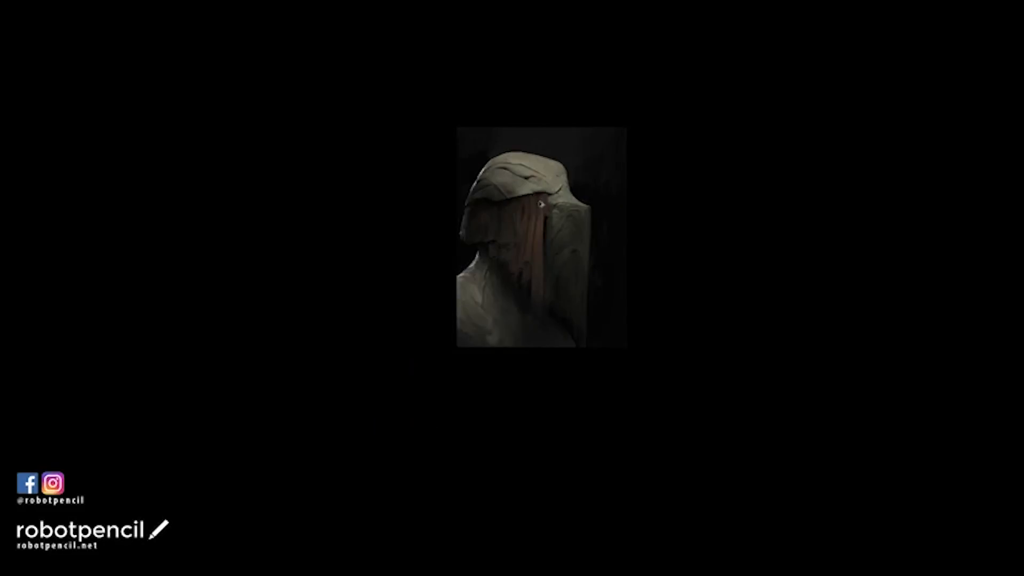
scroll(540, 195, up, 3)
scroll(540, 195, up, 2)
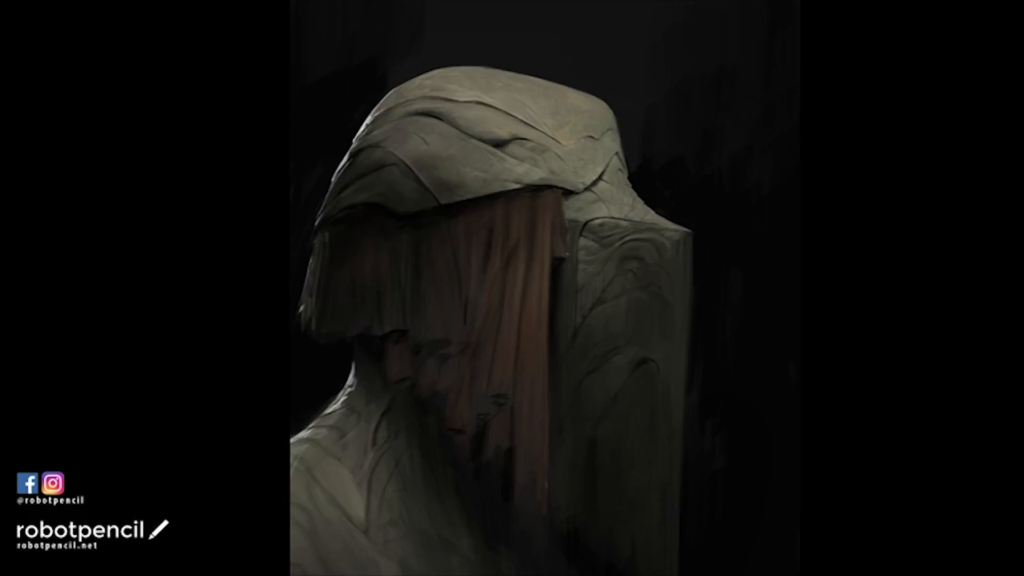
key(h)
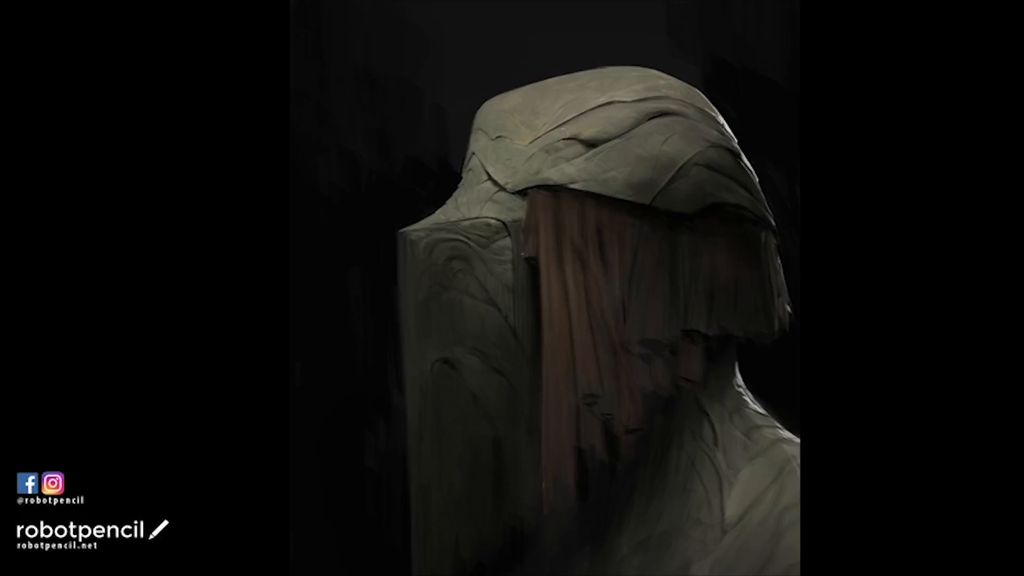
key(h)
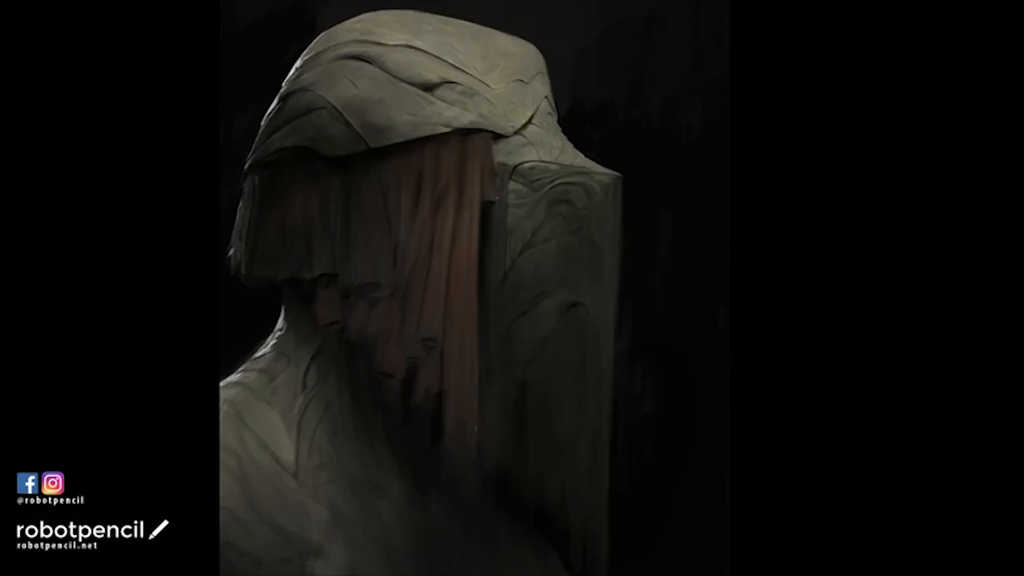
key(ctrl+minus)
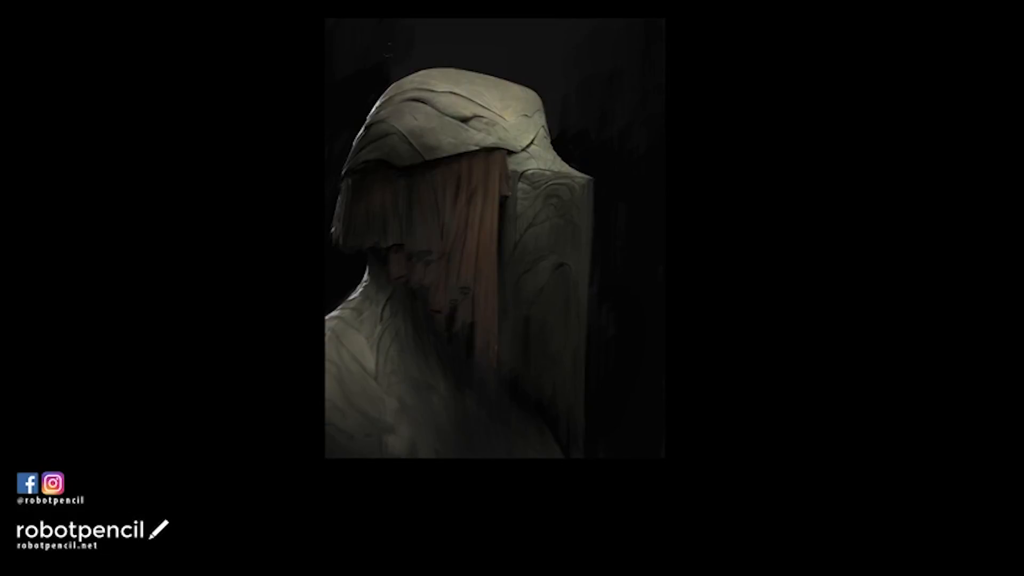
Try a light stroke on the crown's folds above the side plate in the mirrored view and undo it.
scroll(578, 205, down, 2)
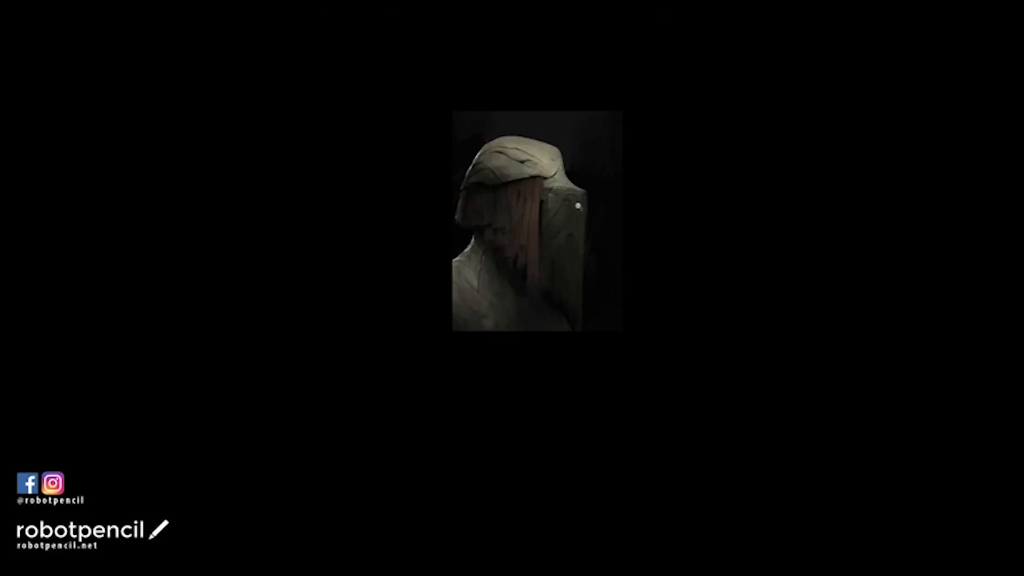
scroll(575, 208, up, 2)
key(F2)
drag(519, 183, 507, 210)
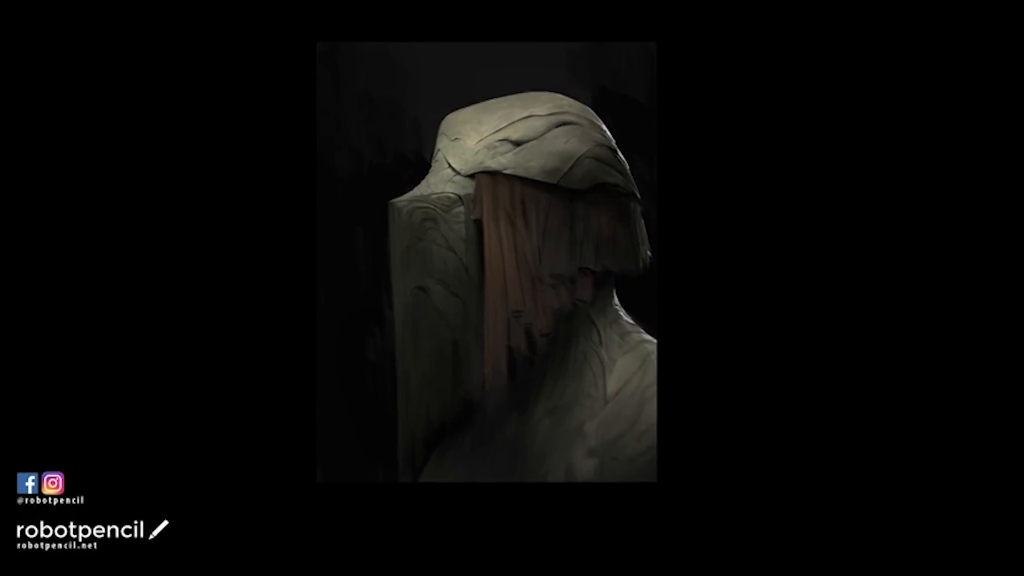
scroll(466, 185, up, 2)
drag(425, 140, 454, 120)
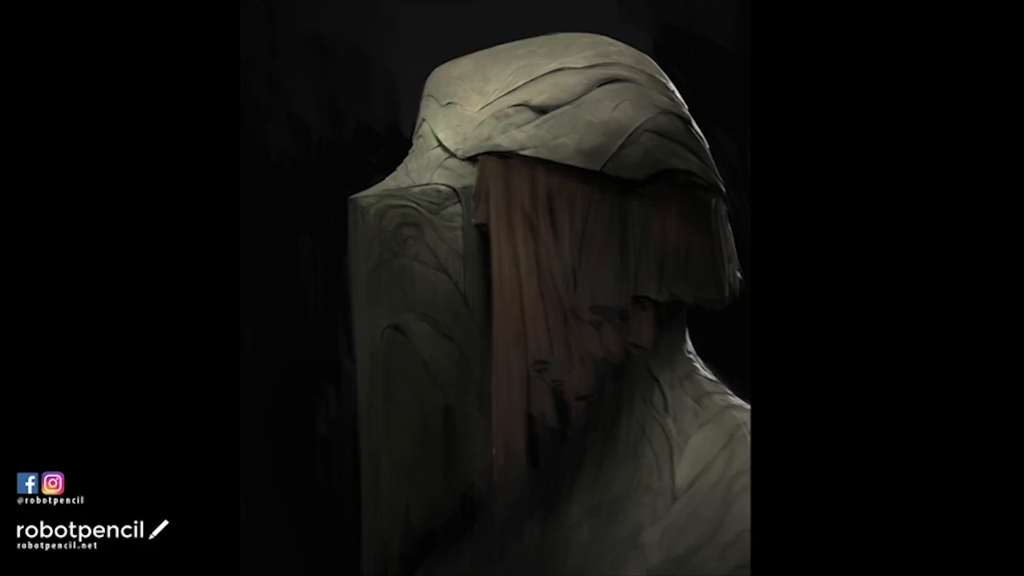
key(ctrl+z)
key(h)
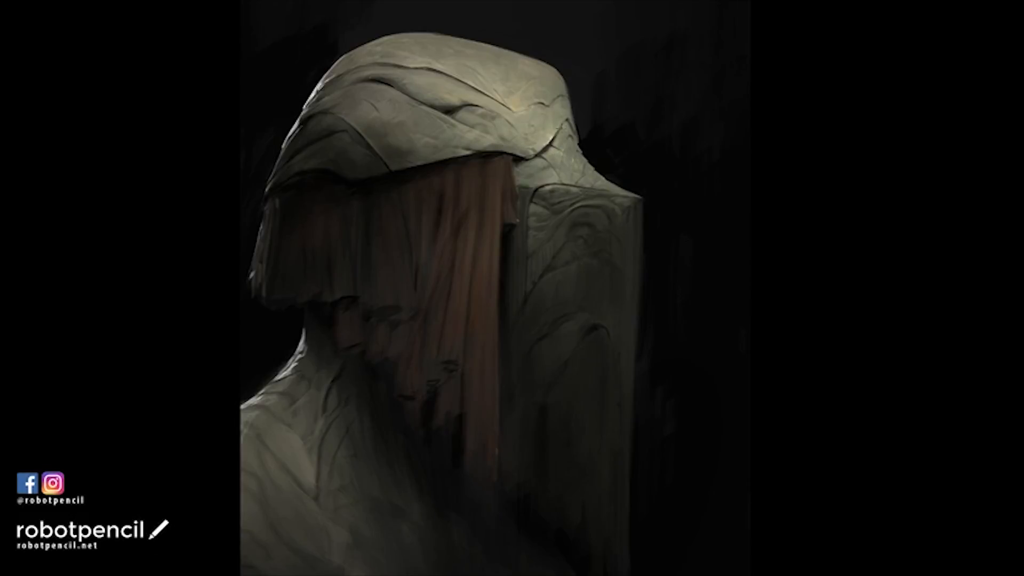
Dab a small highlight on the crown's seam above the side plate in the mirrored view and compare both orientations.
scroll(564, 160, down, 3)
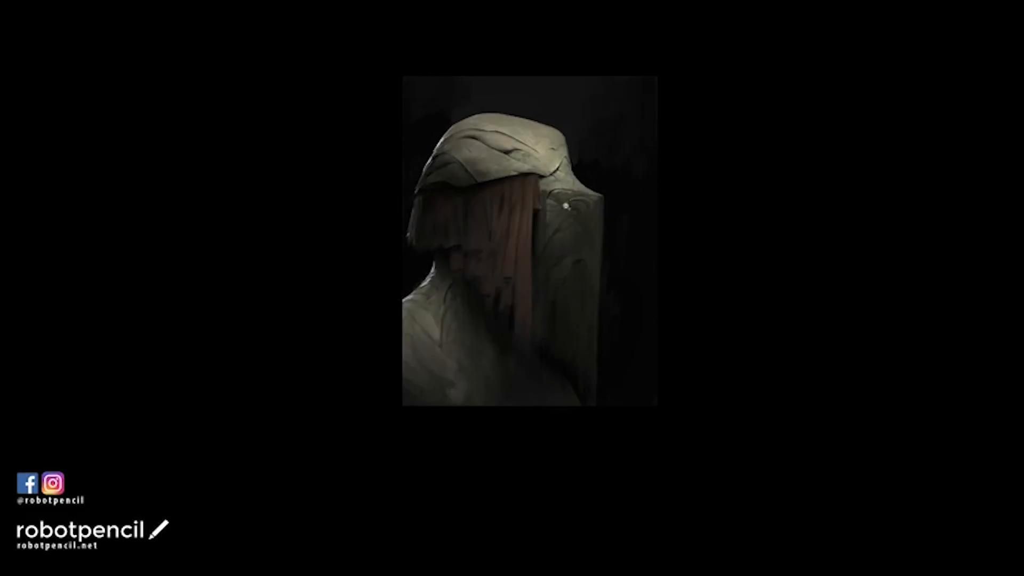
key(h)
scroll(533, 170, up, 3)
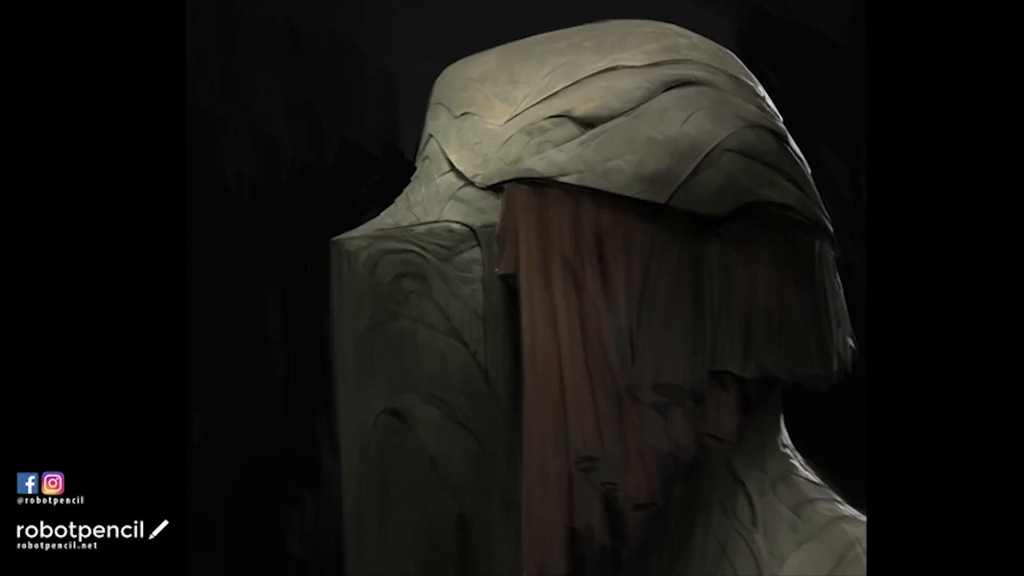
drag(462, 166, 456, 163)
scroll(451, 209, down, 3)
key(F2)
scroll(525, 181, up, 3)
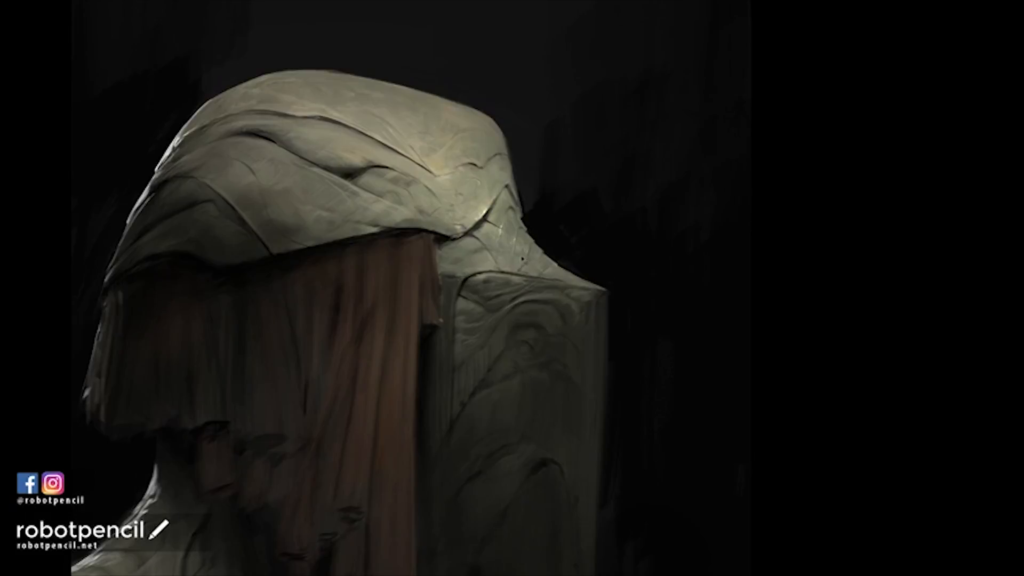
key(h)
key(h)
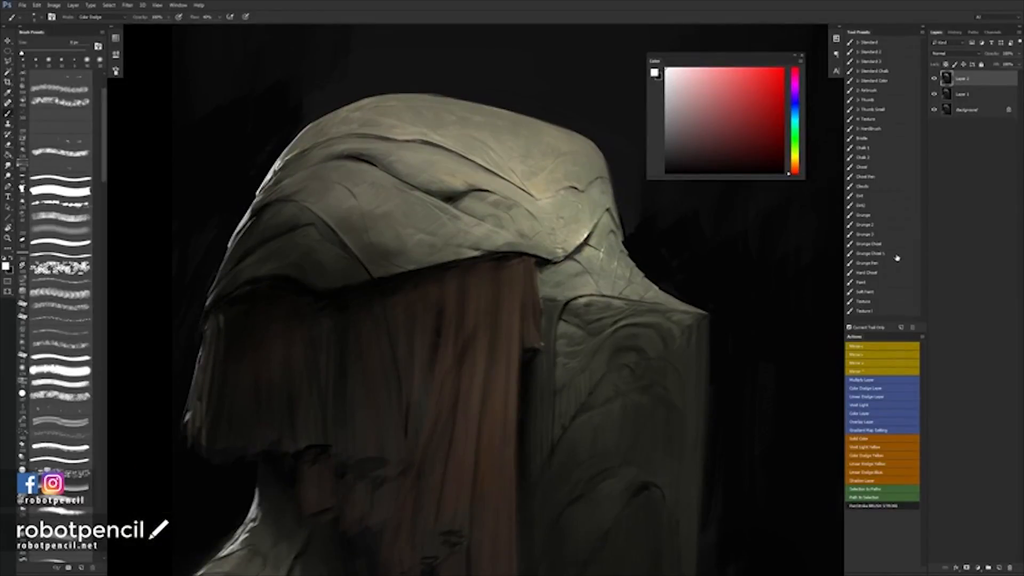
Choose a Grunge Chisel brush in Color Dodge mode, shrink it, sample the crown's beige and brighten the folds above the side plate.
click(896, 256)
key(alt+shift+d)
key(bracketleft)
key(bracketleft)
alt+click(549, 188)
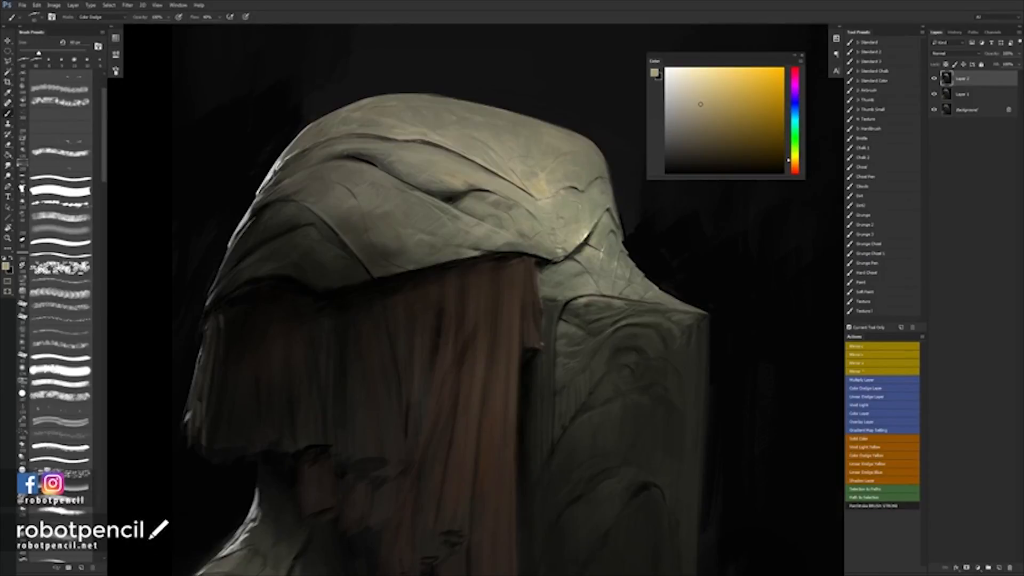
drag(603, 223, 514, 217)
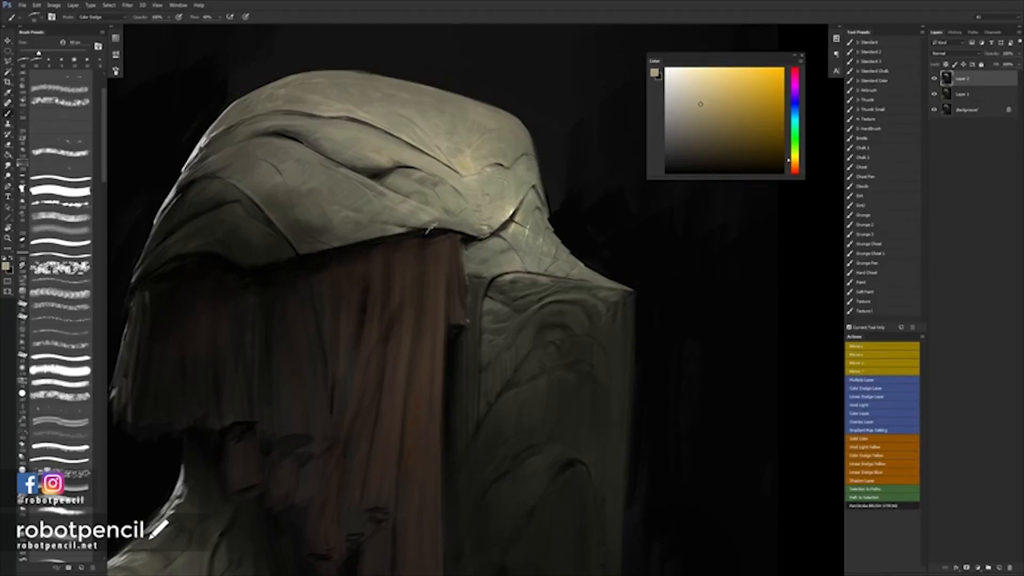
Build up dodge highlights along the crown's seam and neighbouring folds in the mirrored view.
key(z)
alt+click(536, 251)
alt+click(537, 253)
key(h)
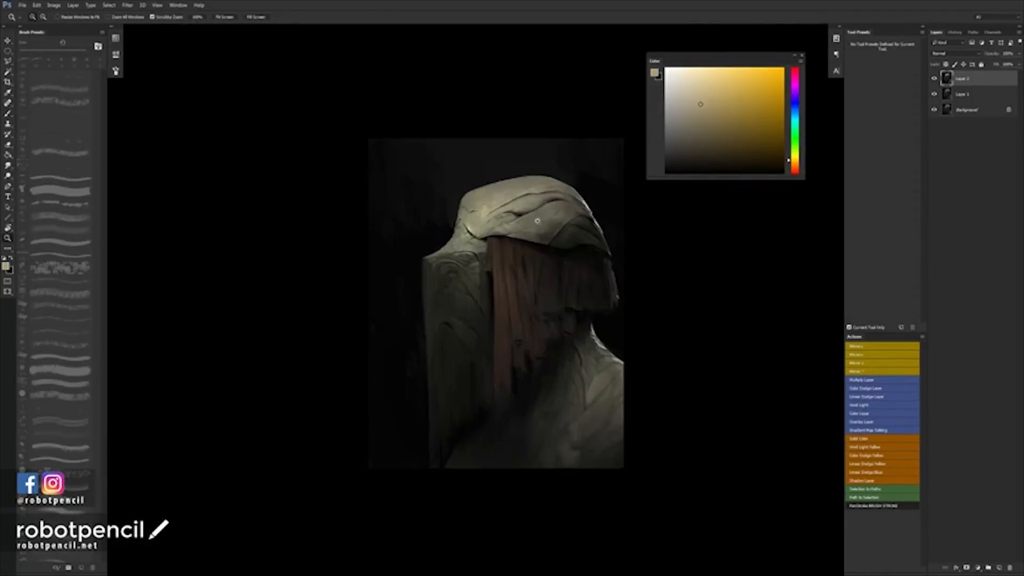
click(523, 204)
key(b)
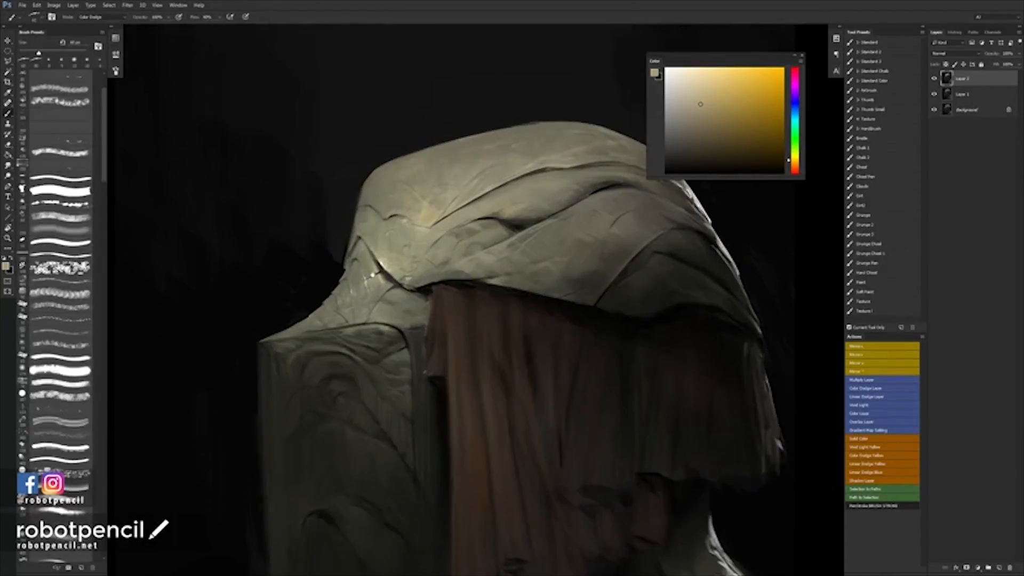
drag(376, 262, 476, 217)
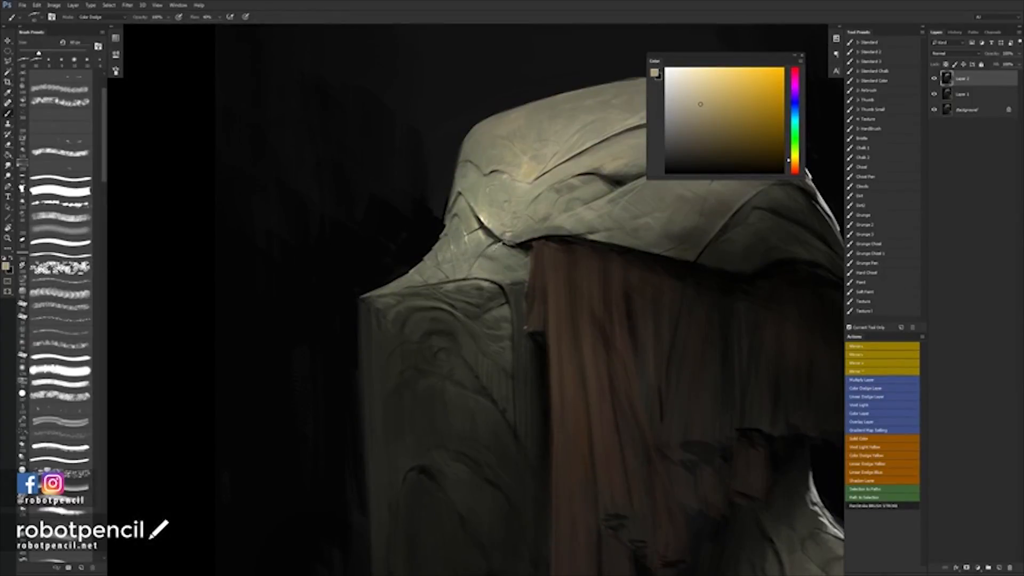
mouse_move(507, 245)
mouse_down()
mouse_move(526, 237)
mouse_move(454, 226)
mouse_up()
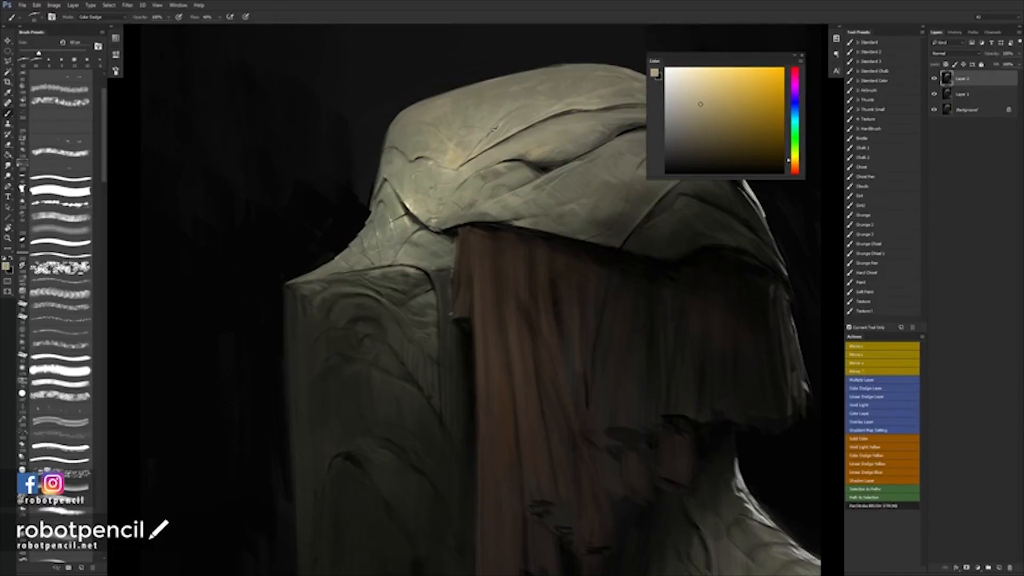
Brighten the crown's fold edges near the seam in the unmirrored view, finishing the small accents with a smaller brush.
key(h)
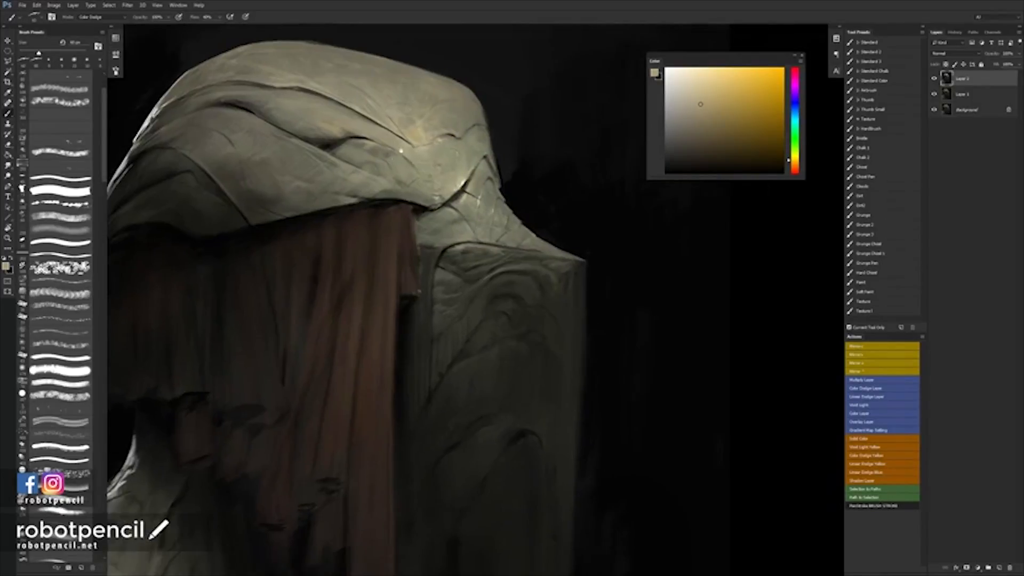
mouse_move(401, 151)
mouse_down()
mouse_move(430, 191)
mouse_move(447, 161)
mouse_move(475, 149)
mouse_move(494, 175)
mouse_up()
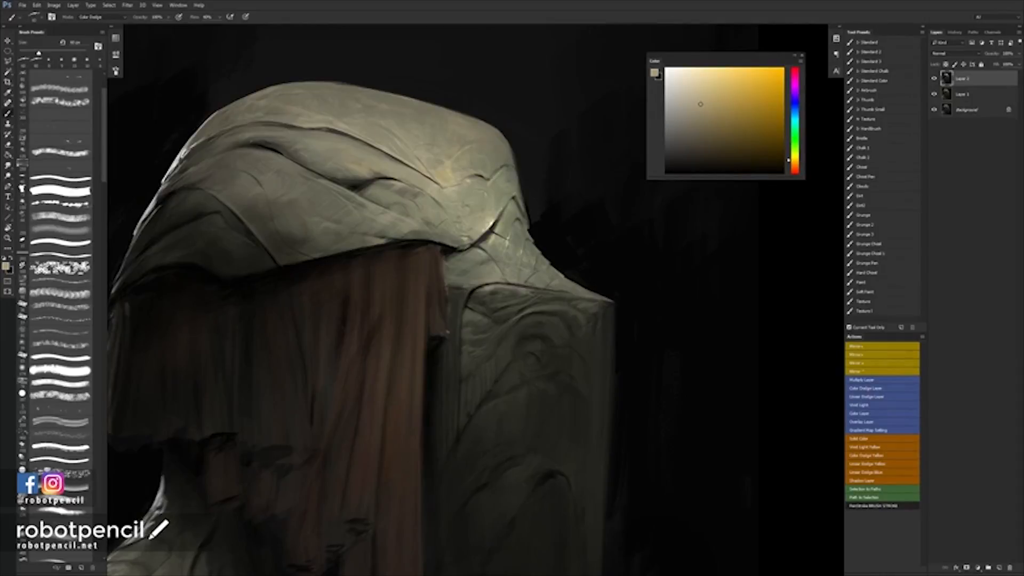
key(bracketleft)
key(bracketleft)
mouse_move(502, 186)
mouse_down()
mouse_move(511, 177)
mouse_move(492, 196)
mouse_move(506, 196)
mouse_up()
mouse_move(495, 246)
mouse_down()
mouse_move(480, 245)
mouse_move(491, 263)
mouse_move(483, 250)
mouse_move(495, 256)
mouse_move(474, 257)
mouse_move(512, 286)
mouse_move(500, 288)
mouse_move(552, 289)
mouse_move(506, 237)
mouse_up()
Set the foreground colour to white and dodge a brighter accent onto the crown beside the seam in the mirrored view.
key(z)
alt+click(527, 278)
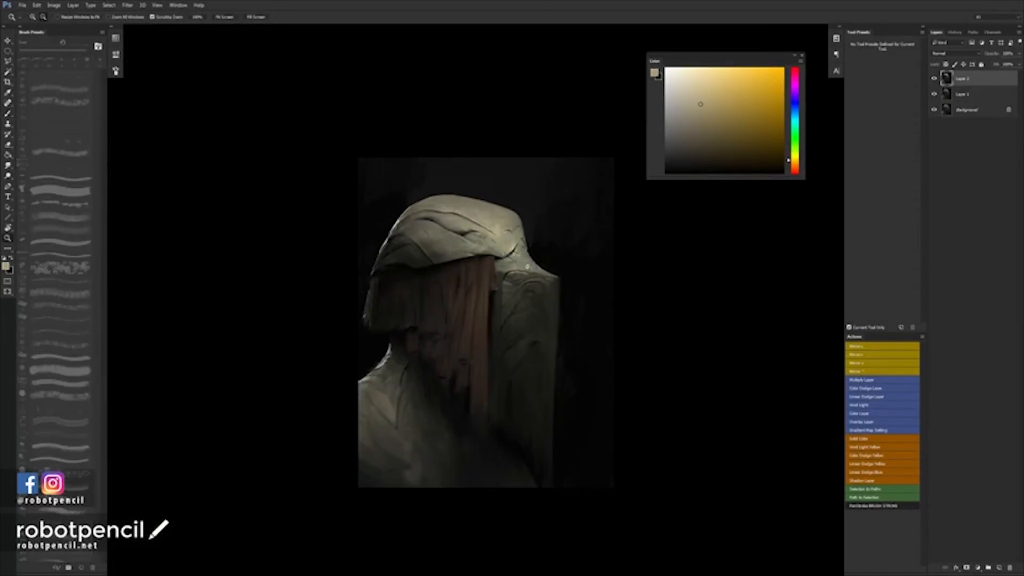
key(F5)
drag(427, 224, 480, 224)
key(b)
key(d)
key(x)
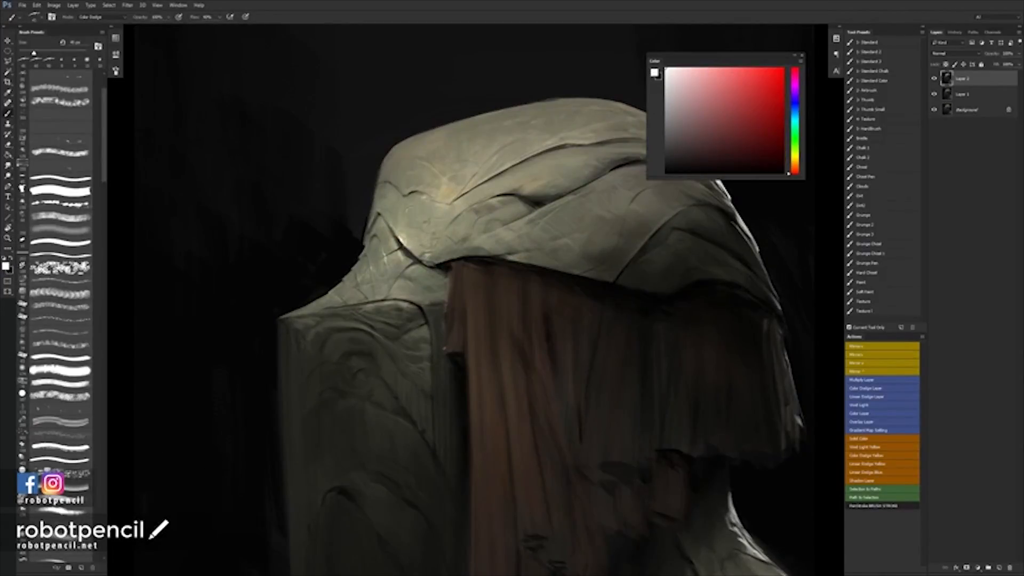
mouse_move(428, 205)
mouse_down()
mouse_move(432, 216)
mouse_move(412, 199)
mouse_move(397, 229)
mouse_move(421, 221)
mouse_up()
Examine the whole unmirrored painting from crown to shoulder, leaving the full-screen canvas for the standard window view.
key(z)
alt+click(499, 205)
alt+click(499, 205)
key(F2)
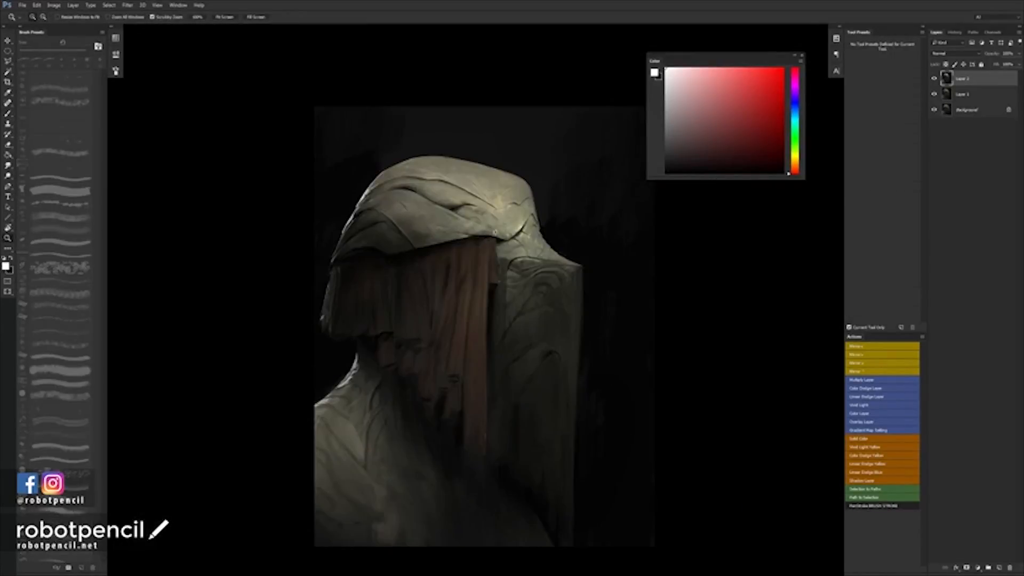
click(509, 228)
click(504, 251)
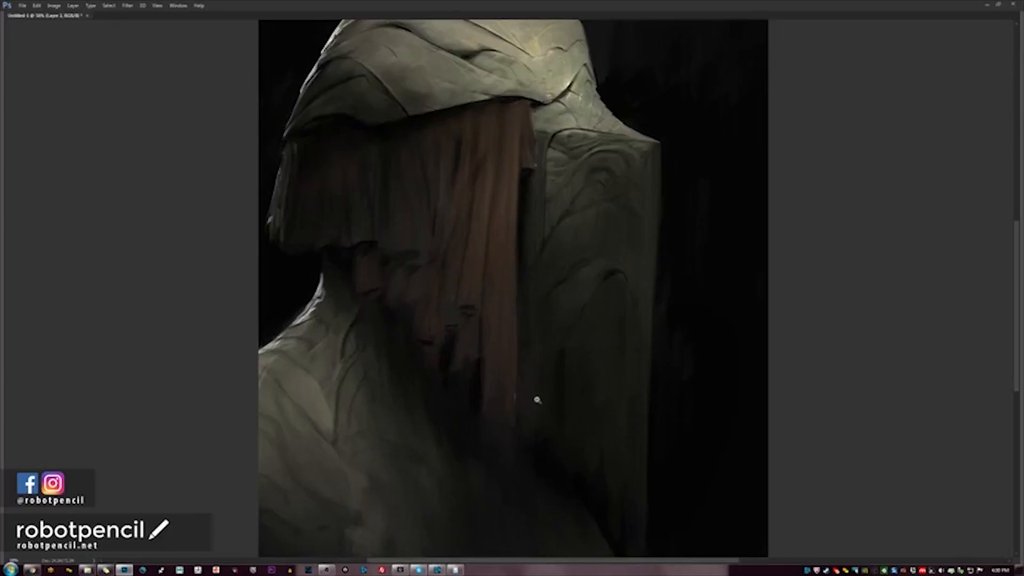
alt+click(545, 404)
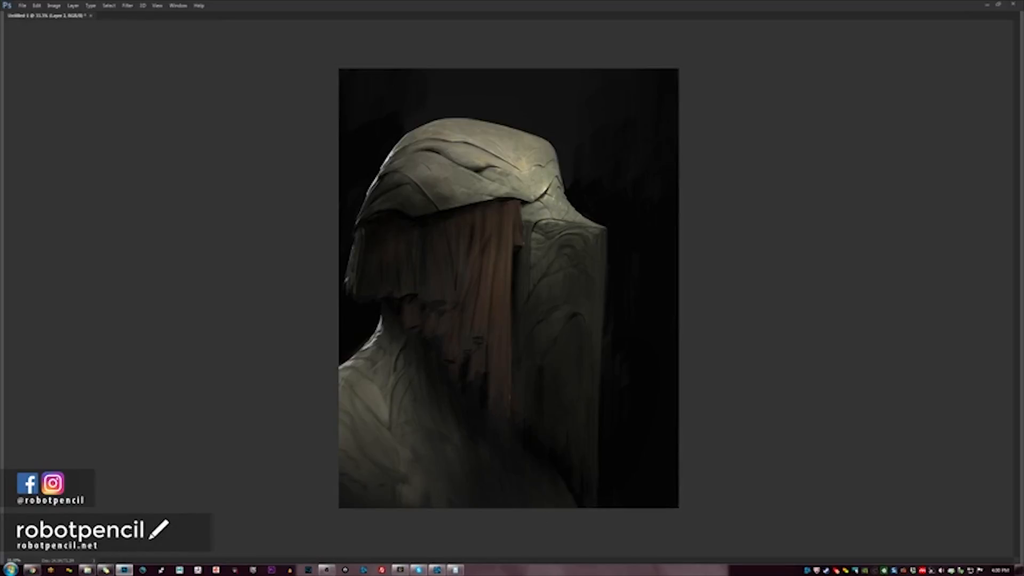
Switch to OBS and move its window clear of the painted head.
mouse_move(326, 570)
click(326, 569)
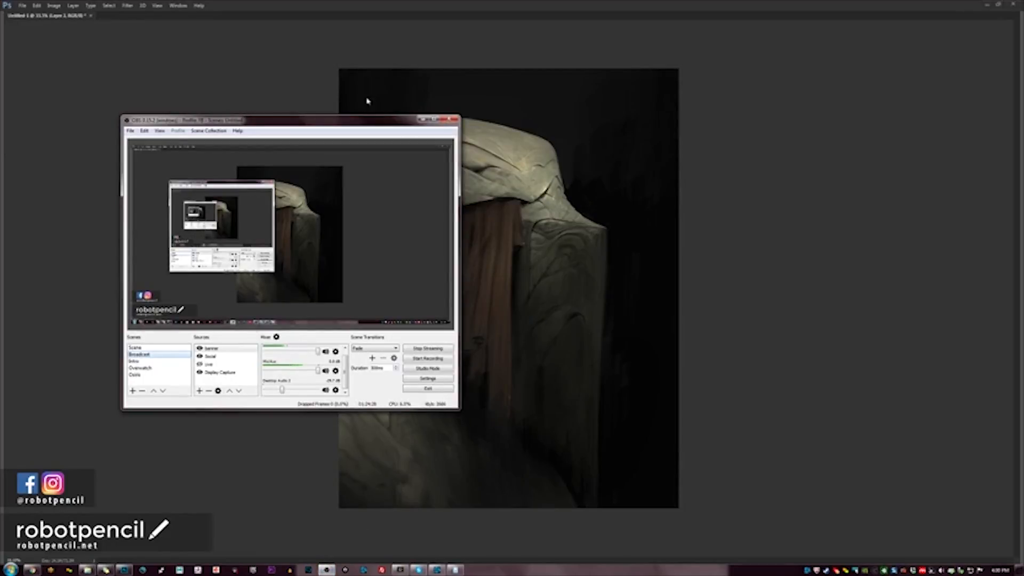
drag(330, 120, 858, 76)
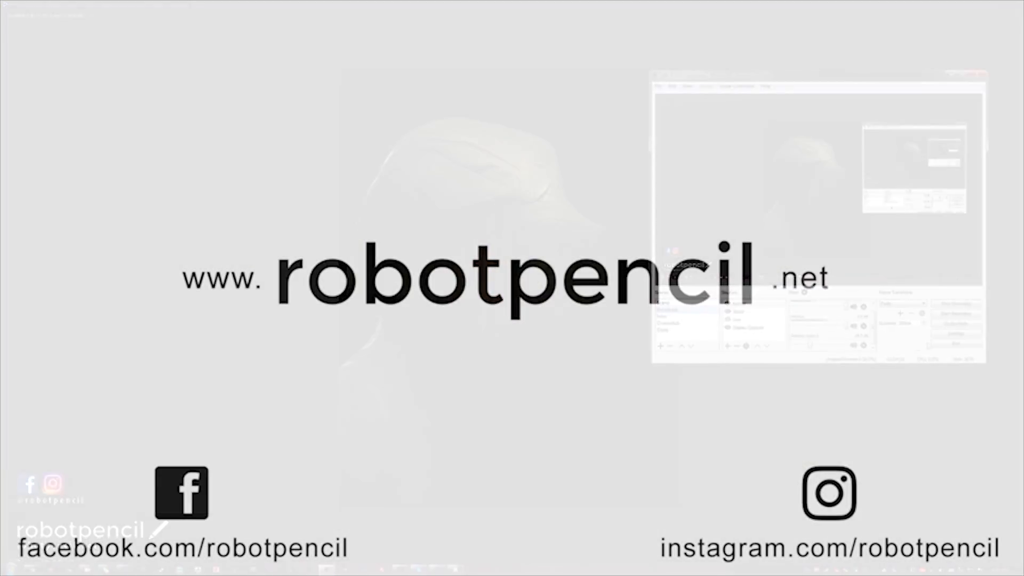